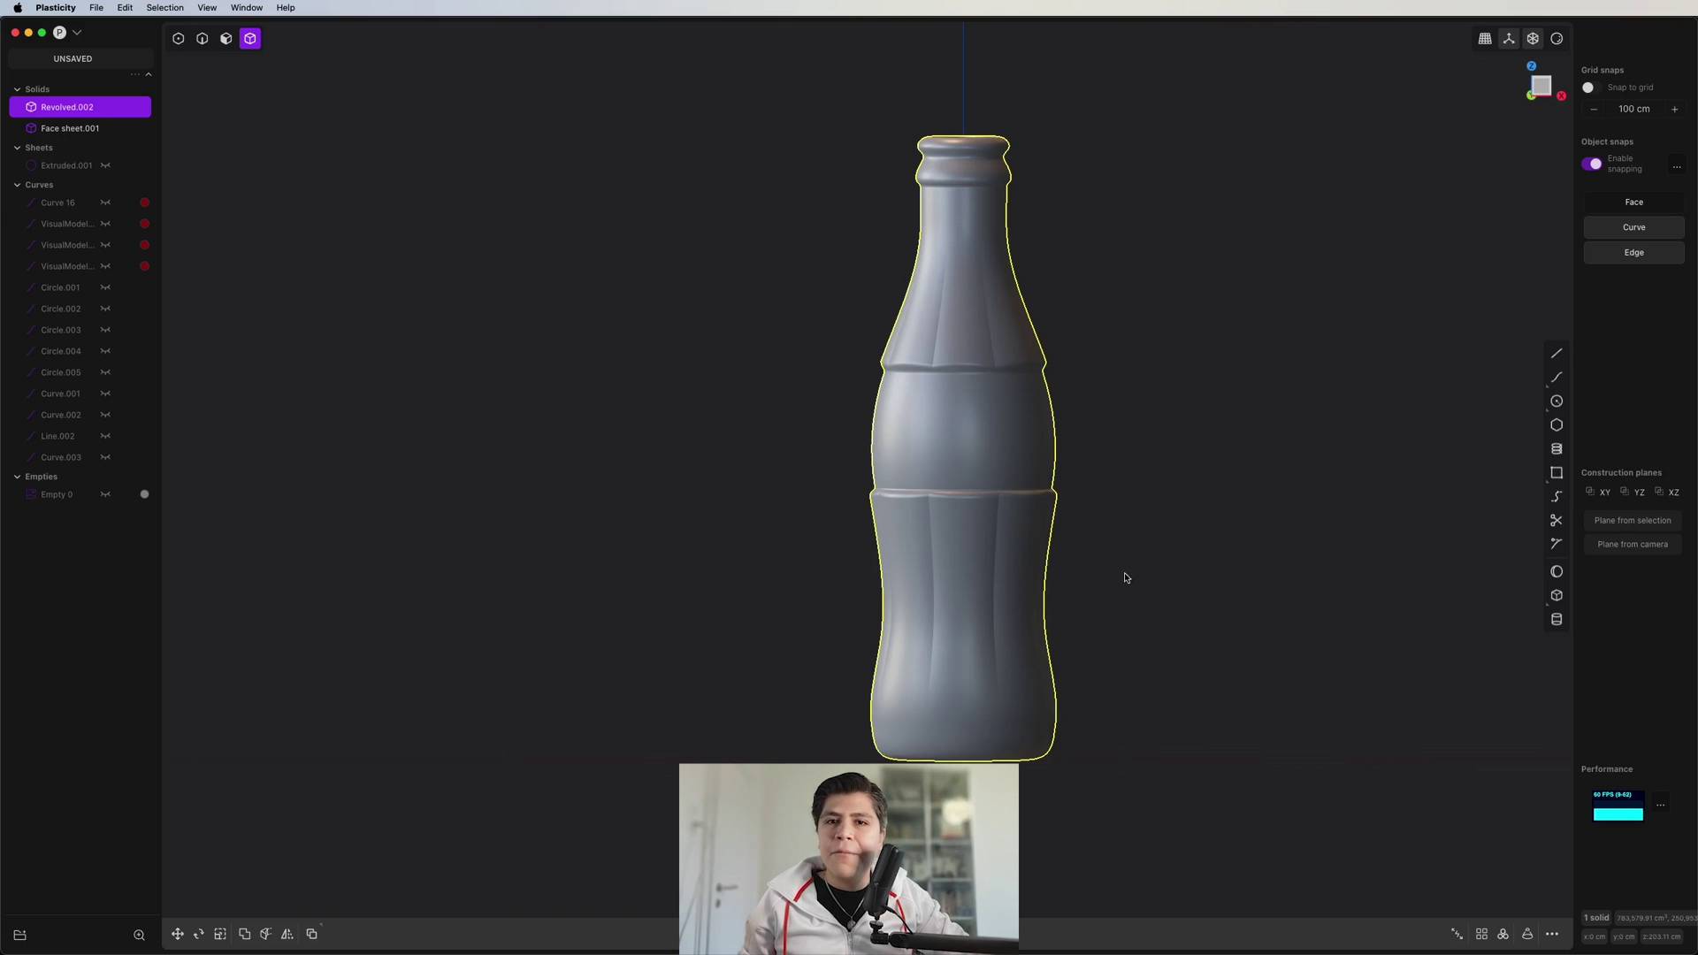
{"action": "middle_click_drag", "start_coordinate": [1142, 485], "coordinate": [1117, 572]}
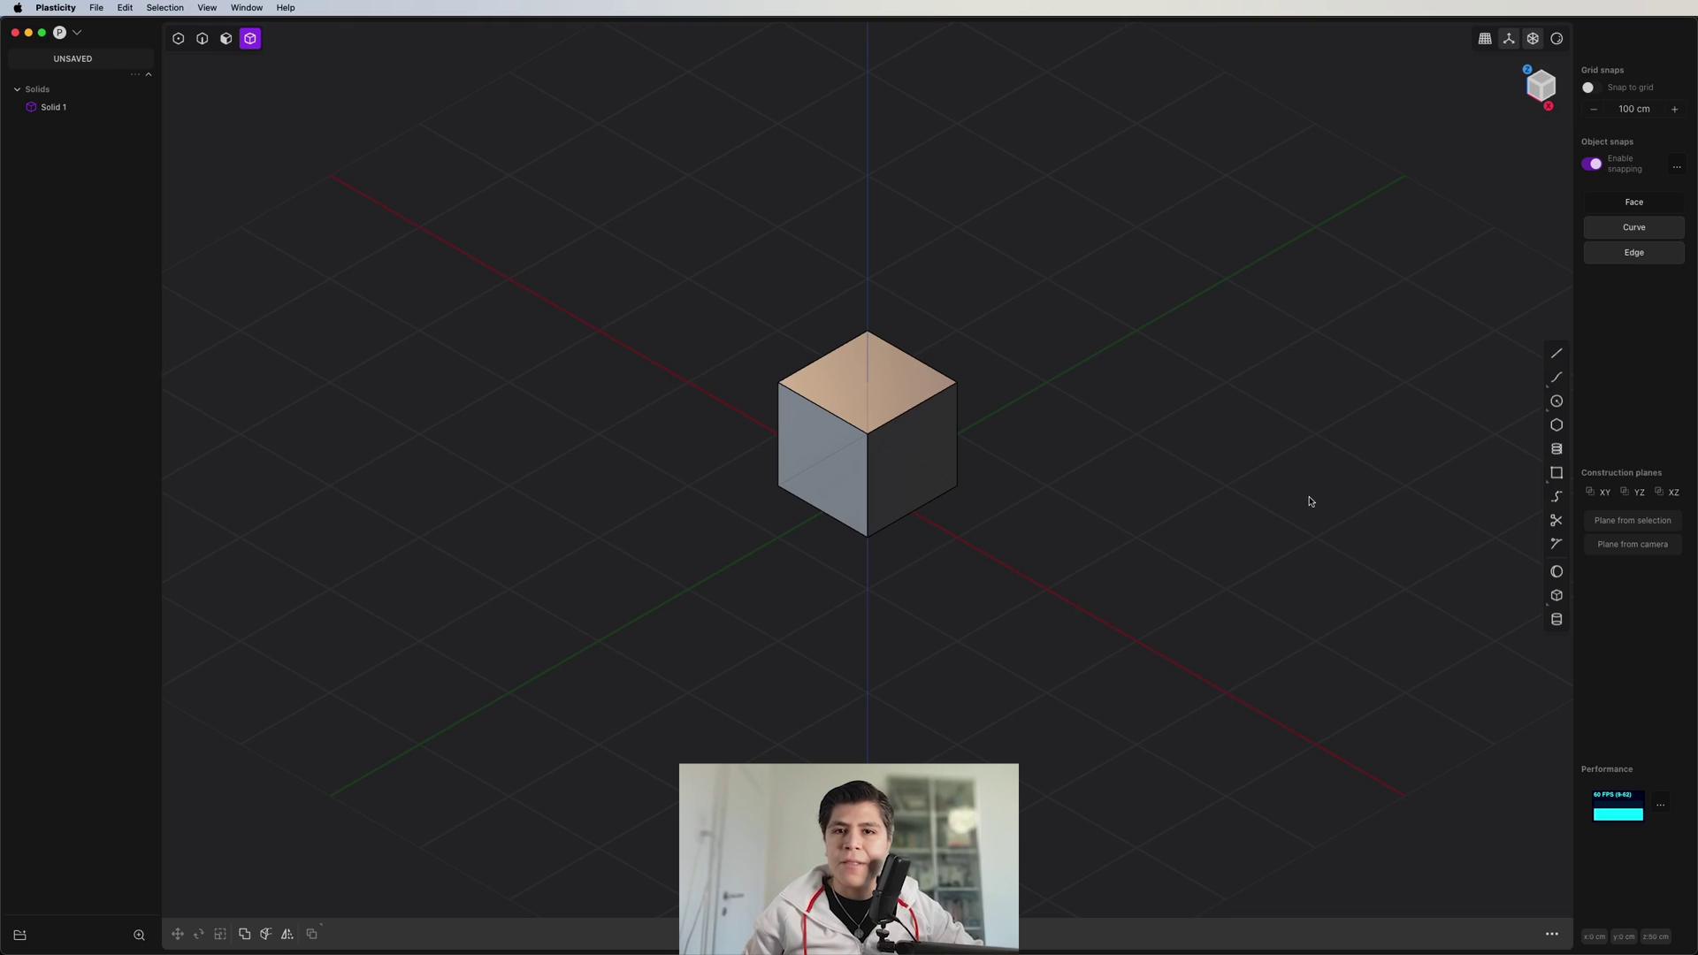
- Delete the default cube and bring the bottle blueprint into the front view as a reference image
{"action": "left_click", "coordinate": [871, 433]}
{"action": "key", "text": "x"}
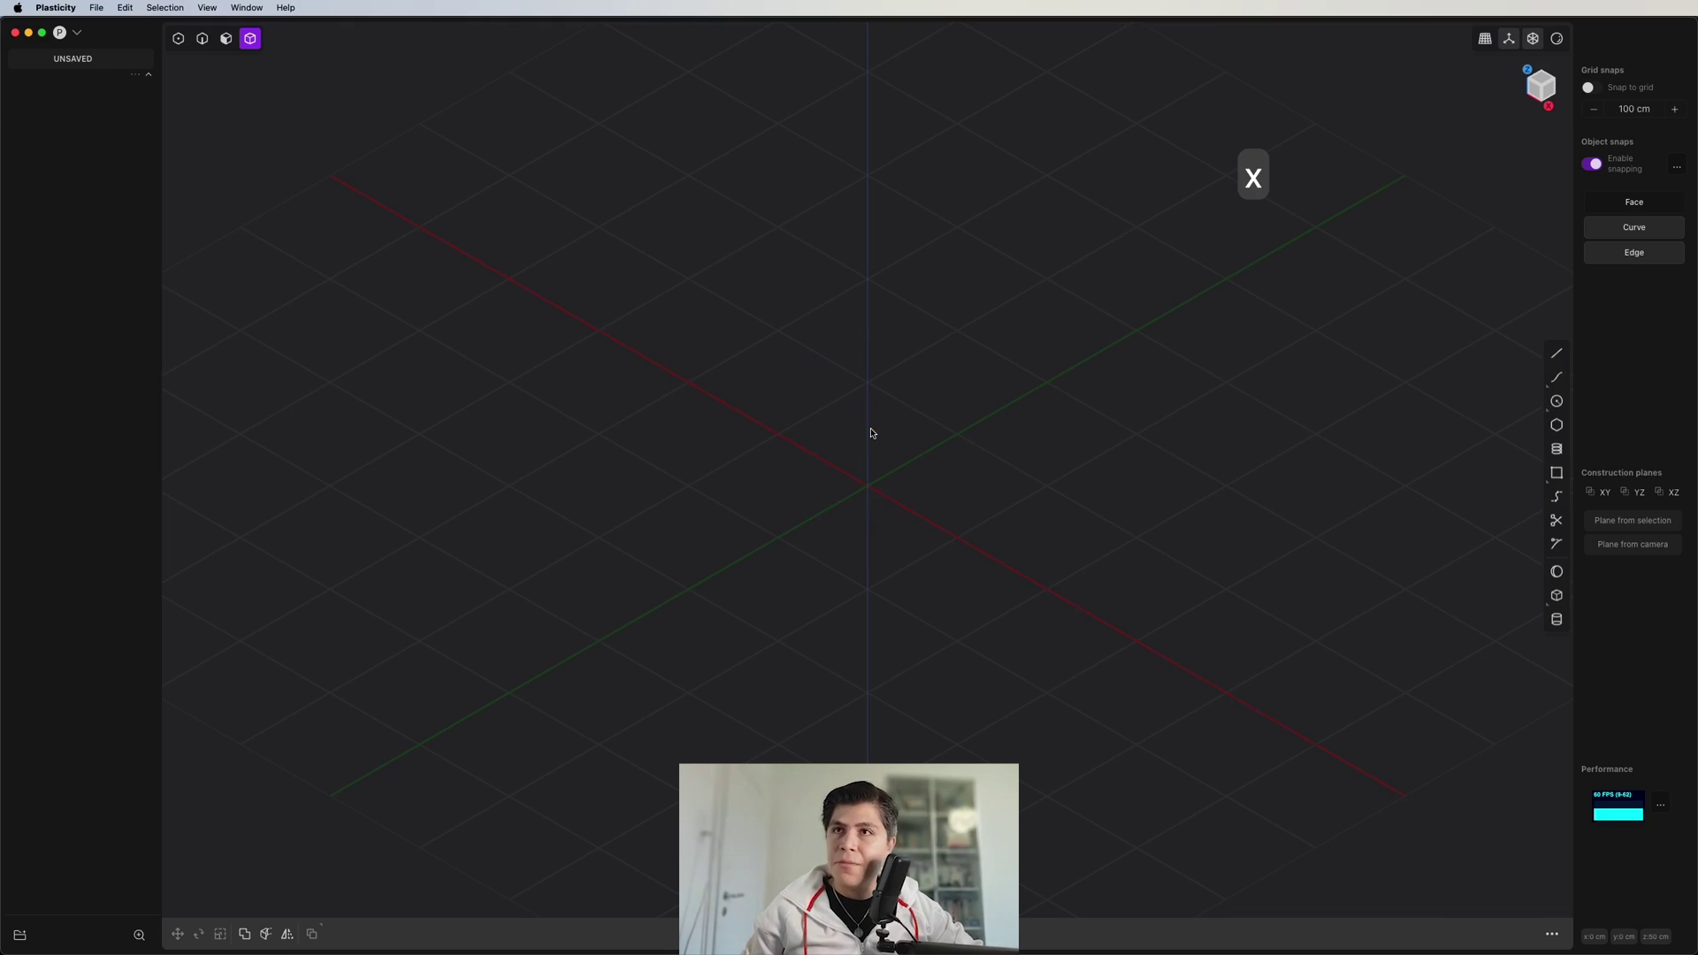
{"action": "key", "text": "1"}
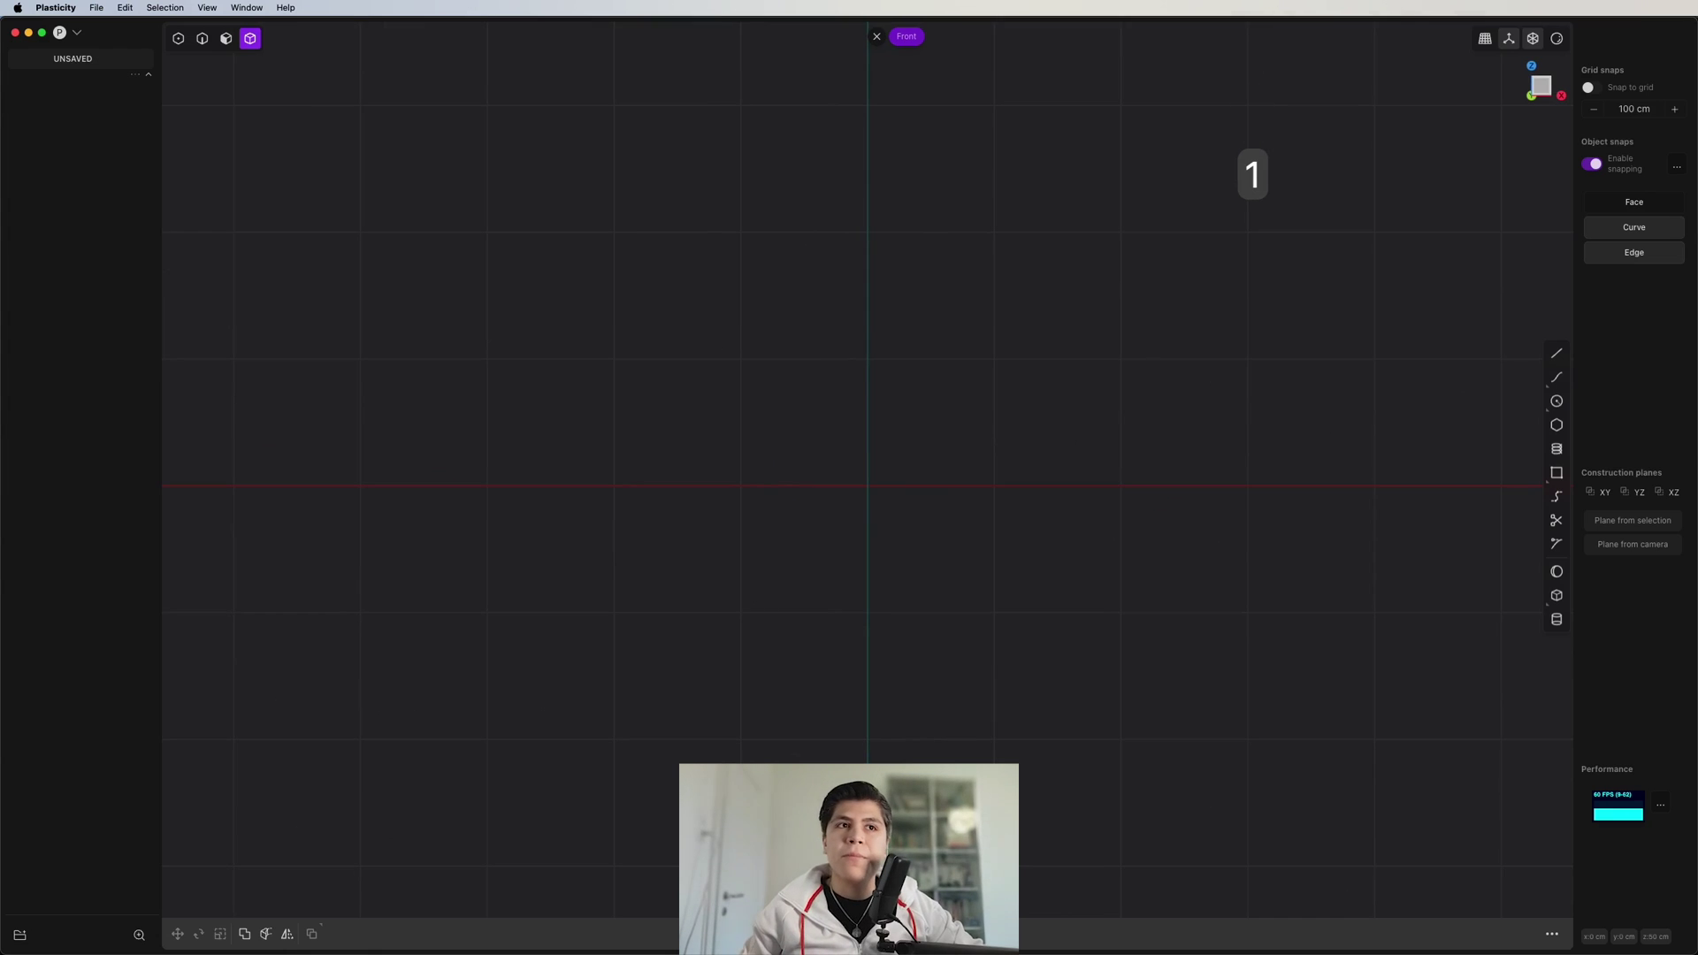
{"action": "left_click_drag", "start_coordinate": [1697, 483], "coordinate": [1008, 398]}
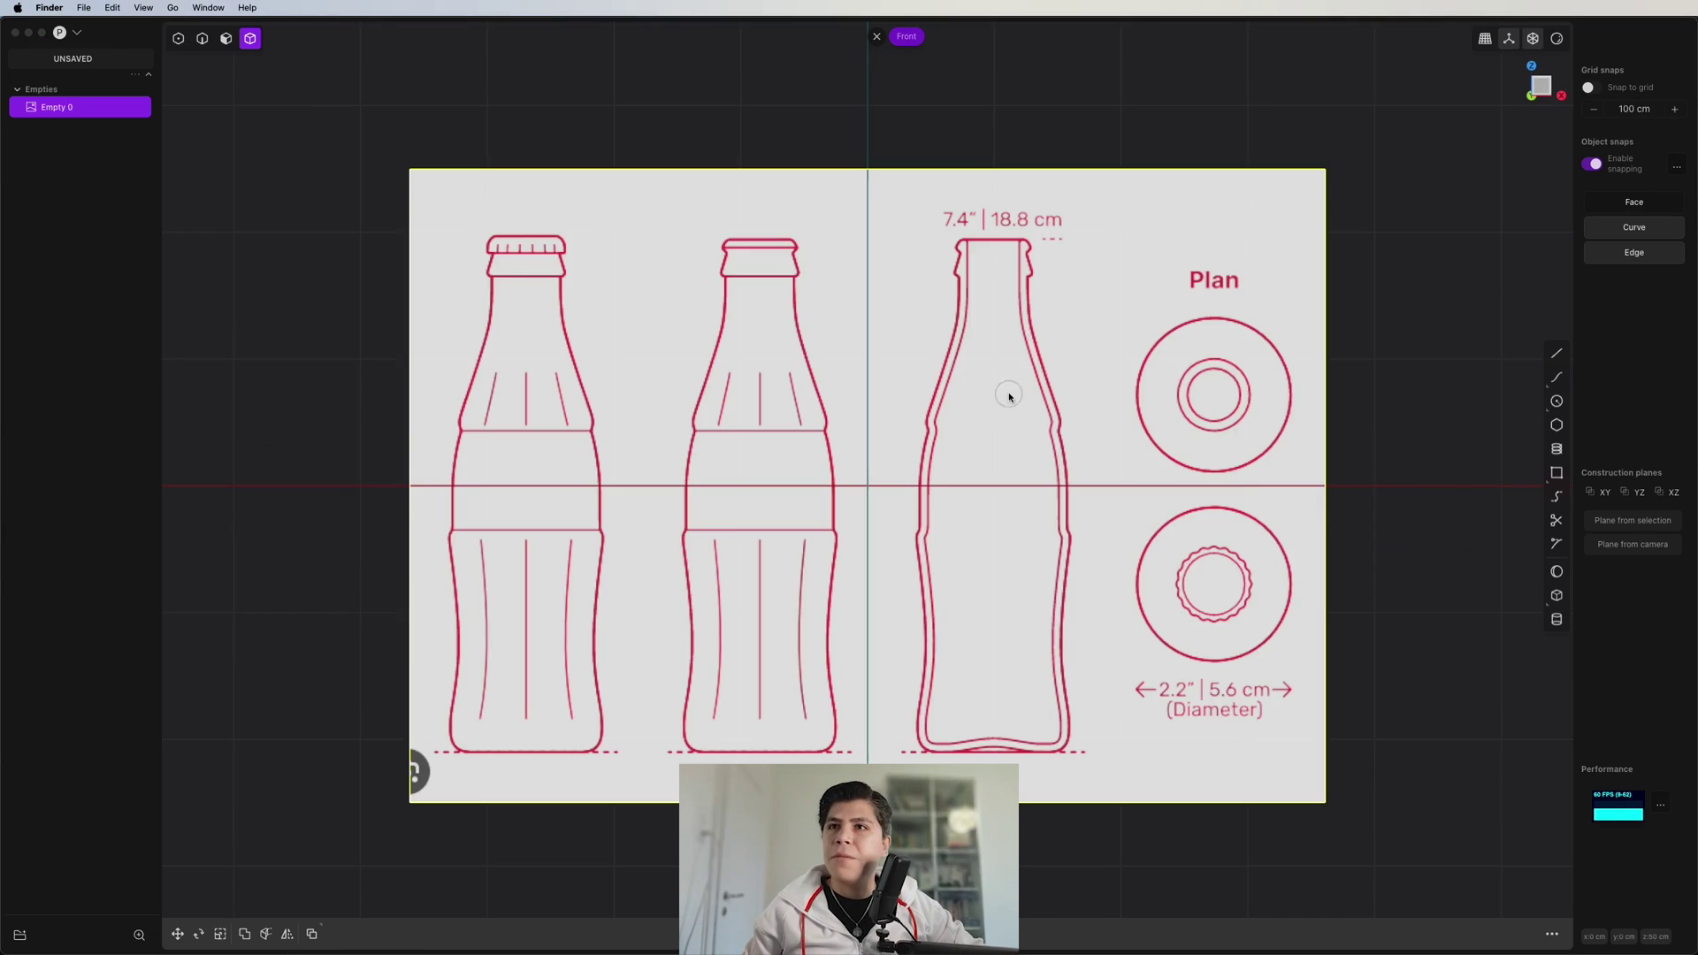
- Move the blueprint about -97 cm in X and 211 cm in Z, centring the cross-section bottle on the vertical axis with its base at ground level
{"action": "middle_click_drag", "start_coordinate": [988, 467], "coordinate": [1049, 565], "text": "shift"}
{"action": "key", "text": "g"}
{"action": "key", "text": "g"}
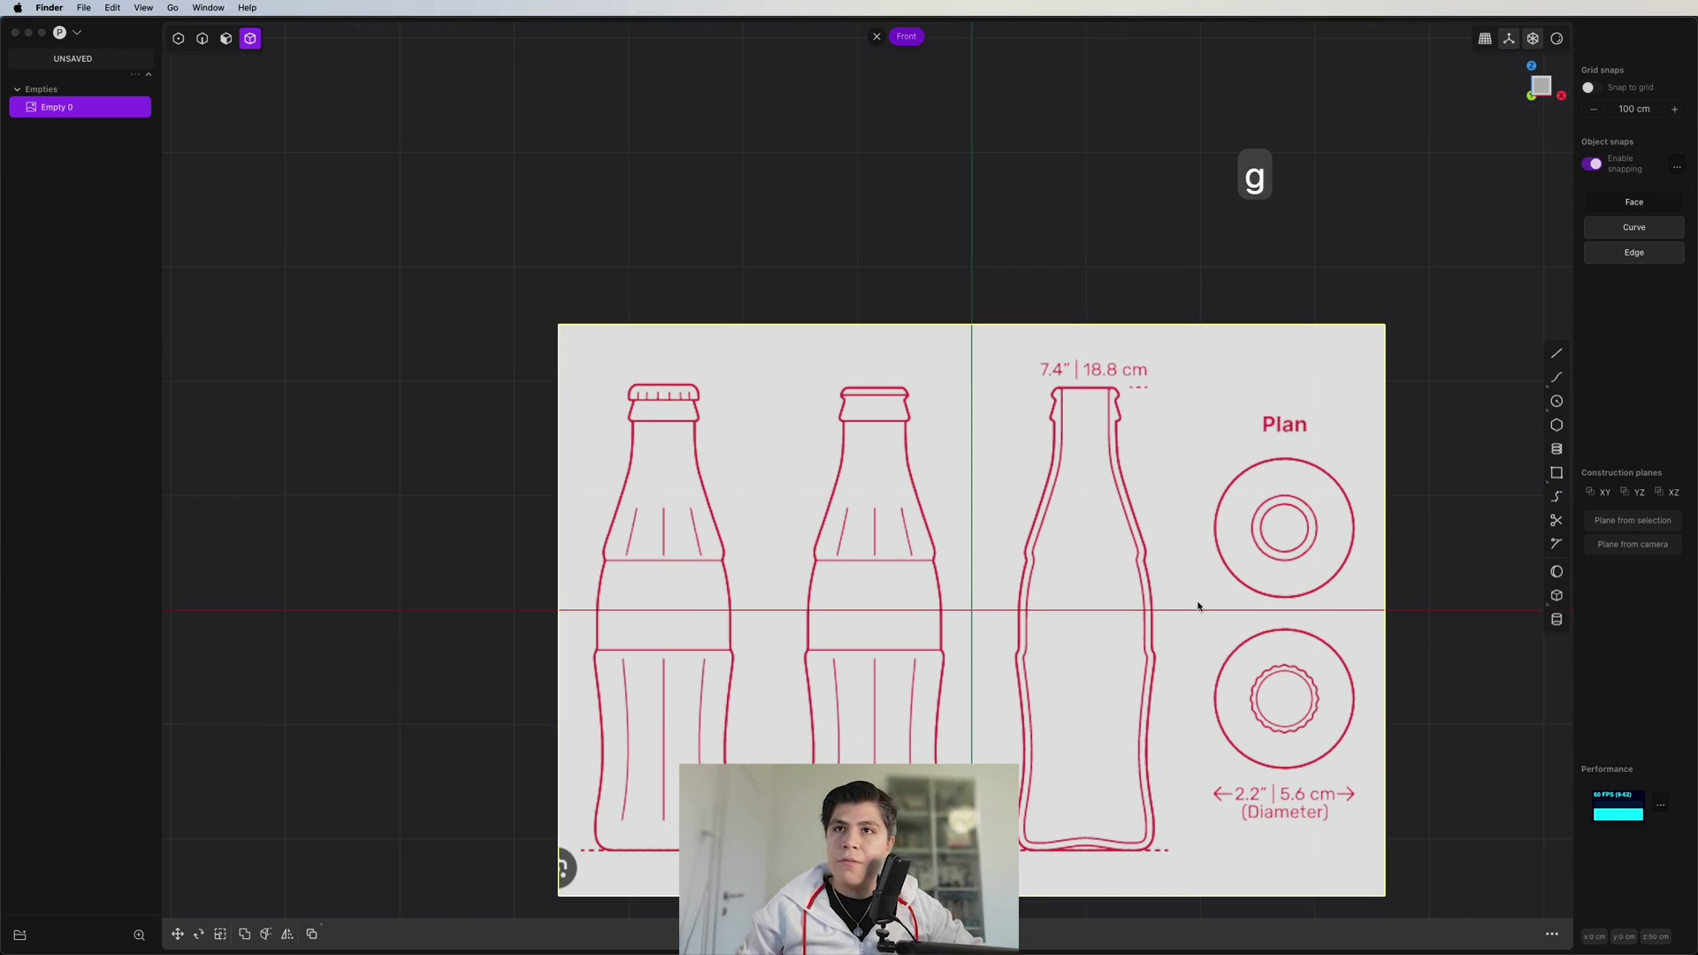
{"action": "key", "text": "g"}
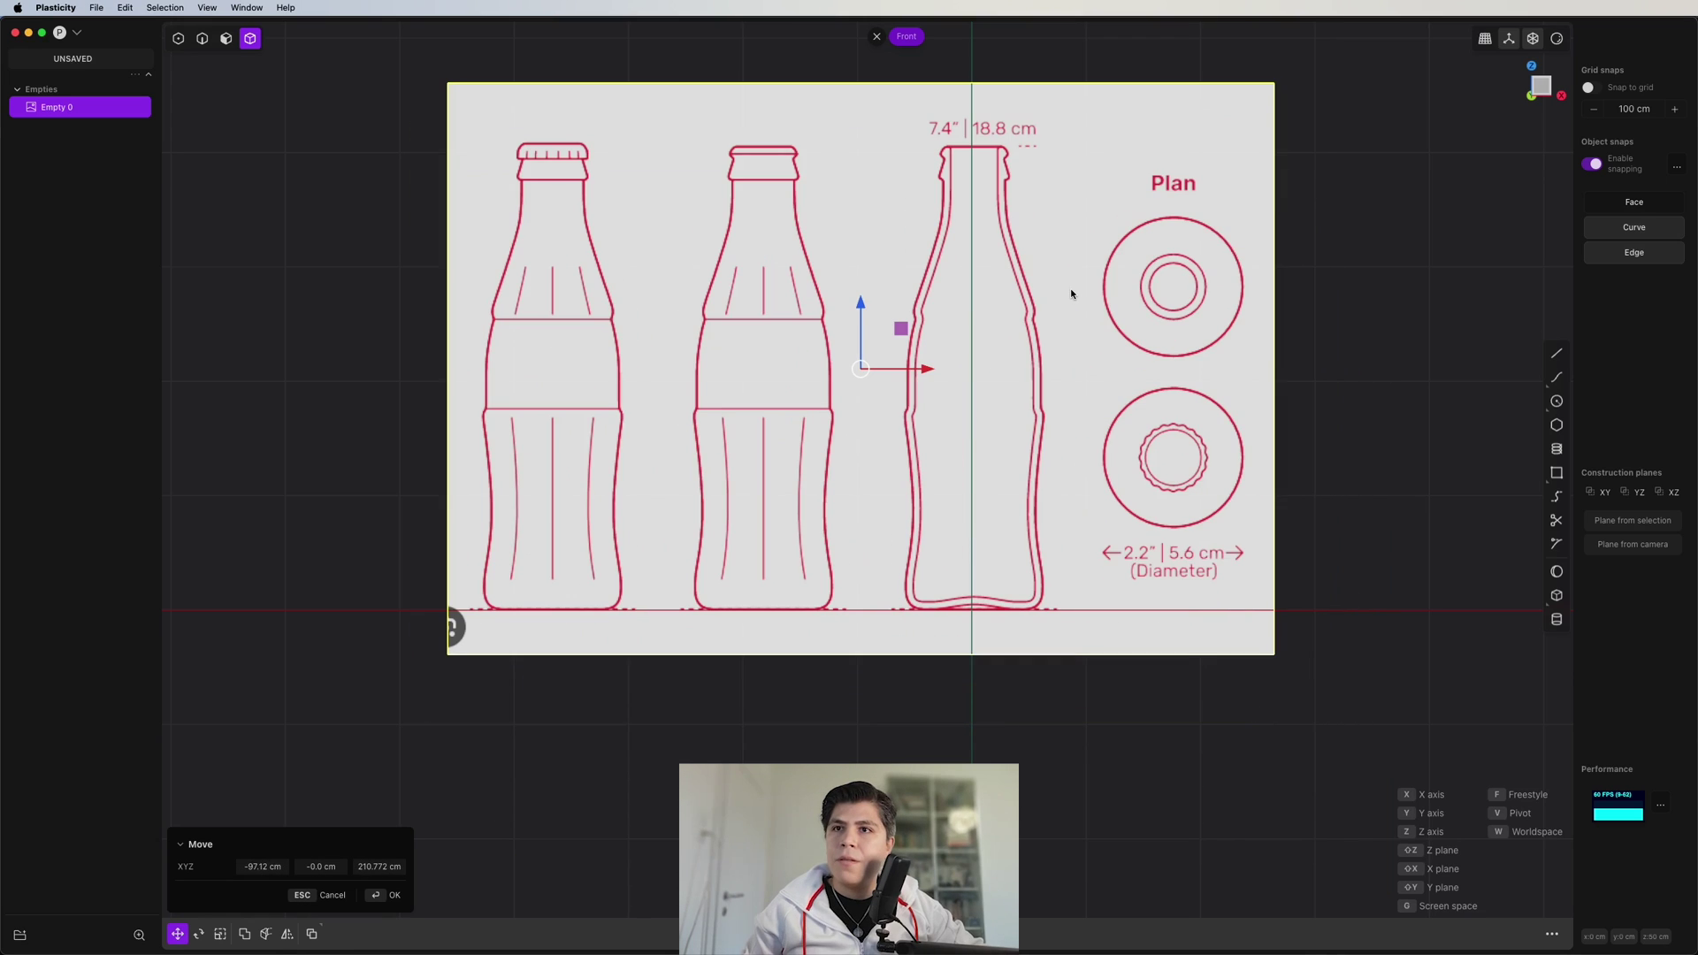
{"action": "right_click", "coordinate": [1071, 293]}
- Move the blueprint back along the Y axis so it stands well behind the origin
{"action": "middle_click_drag", "start_coordinate": [1071, 294], "coordinate": [1001, 517]}
{"action": "scroll", "coordinate": [1000, 517], "scroll_direction": "down", "scroll_amount": 4}
{"action": "key", "text": "g"}
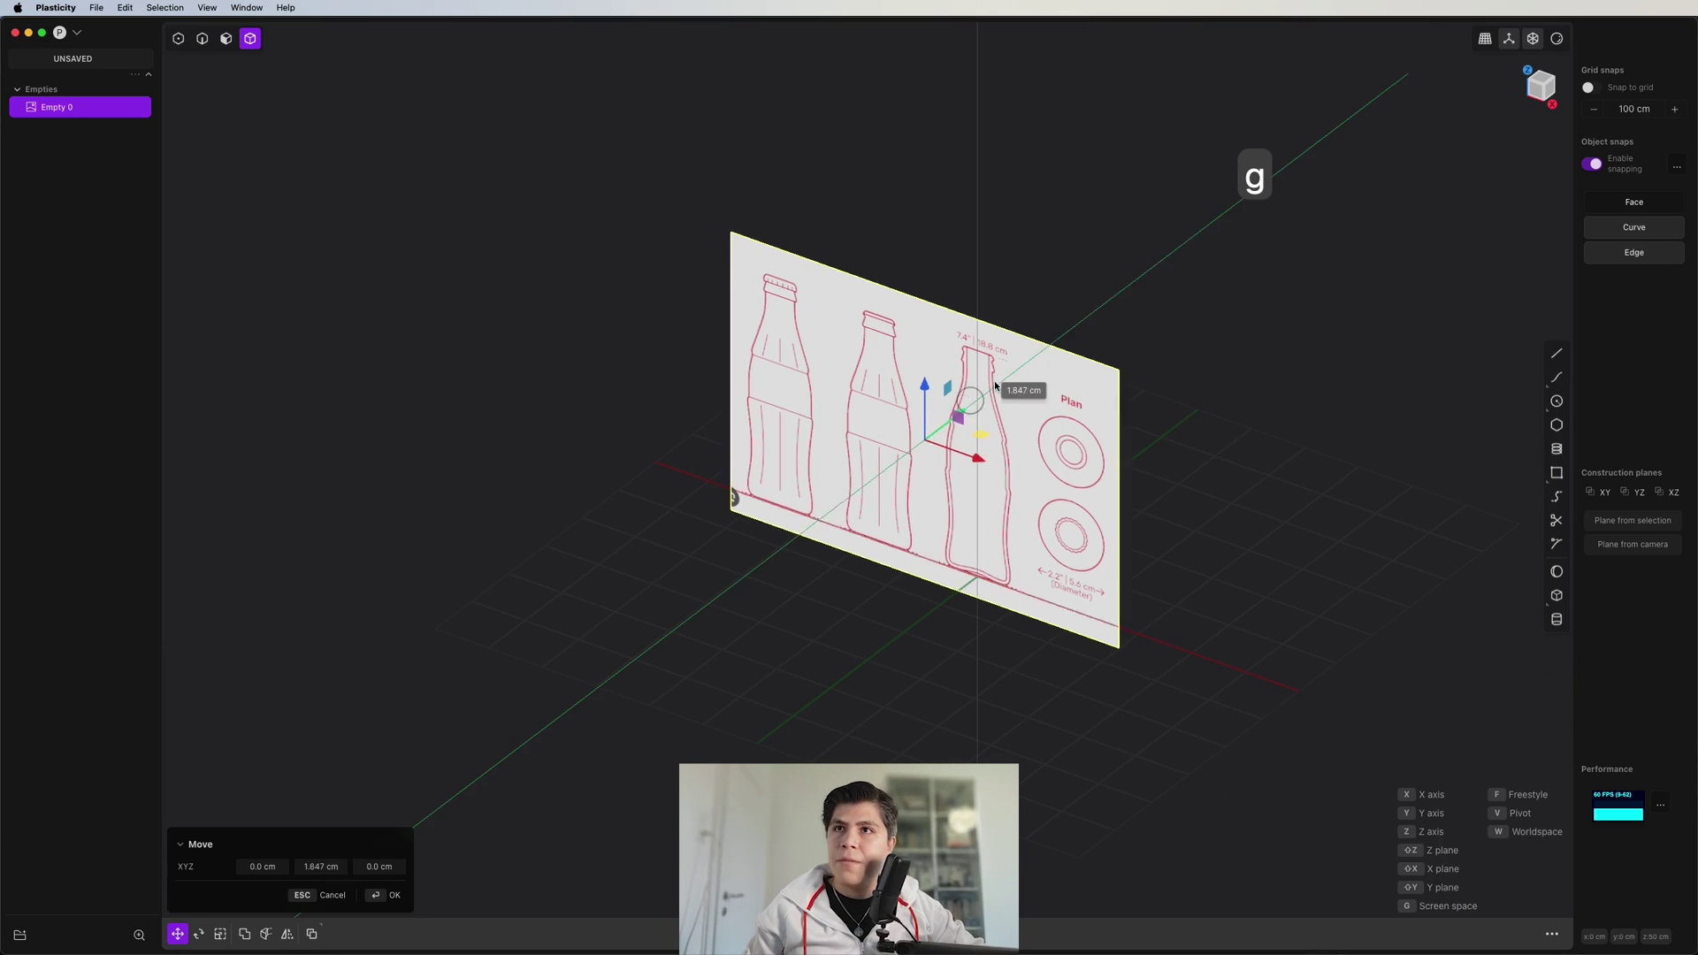
{"action": "left_click", "coordinate": [1185, 368]}
- Set the blueprint's opacity to 0.43, return to the front view and deselect the image
{"action": "key", "text": "m"}
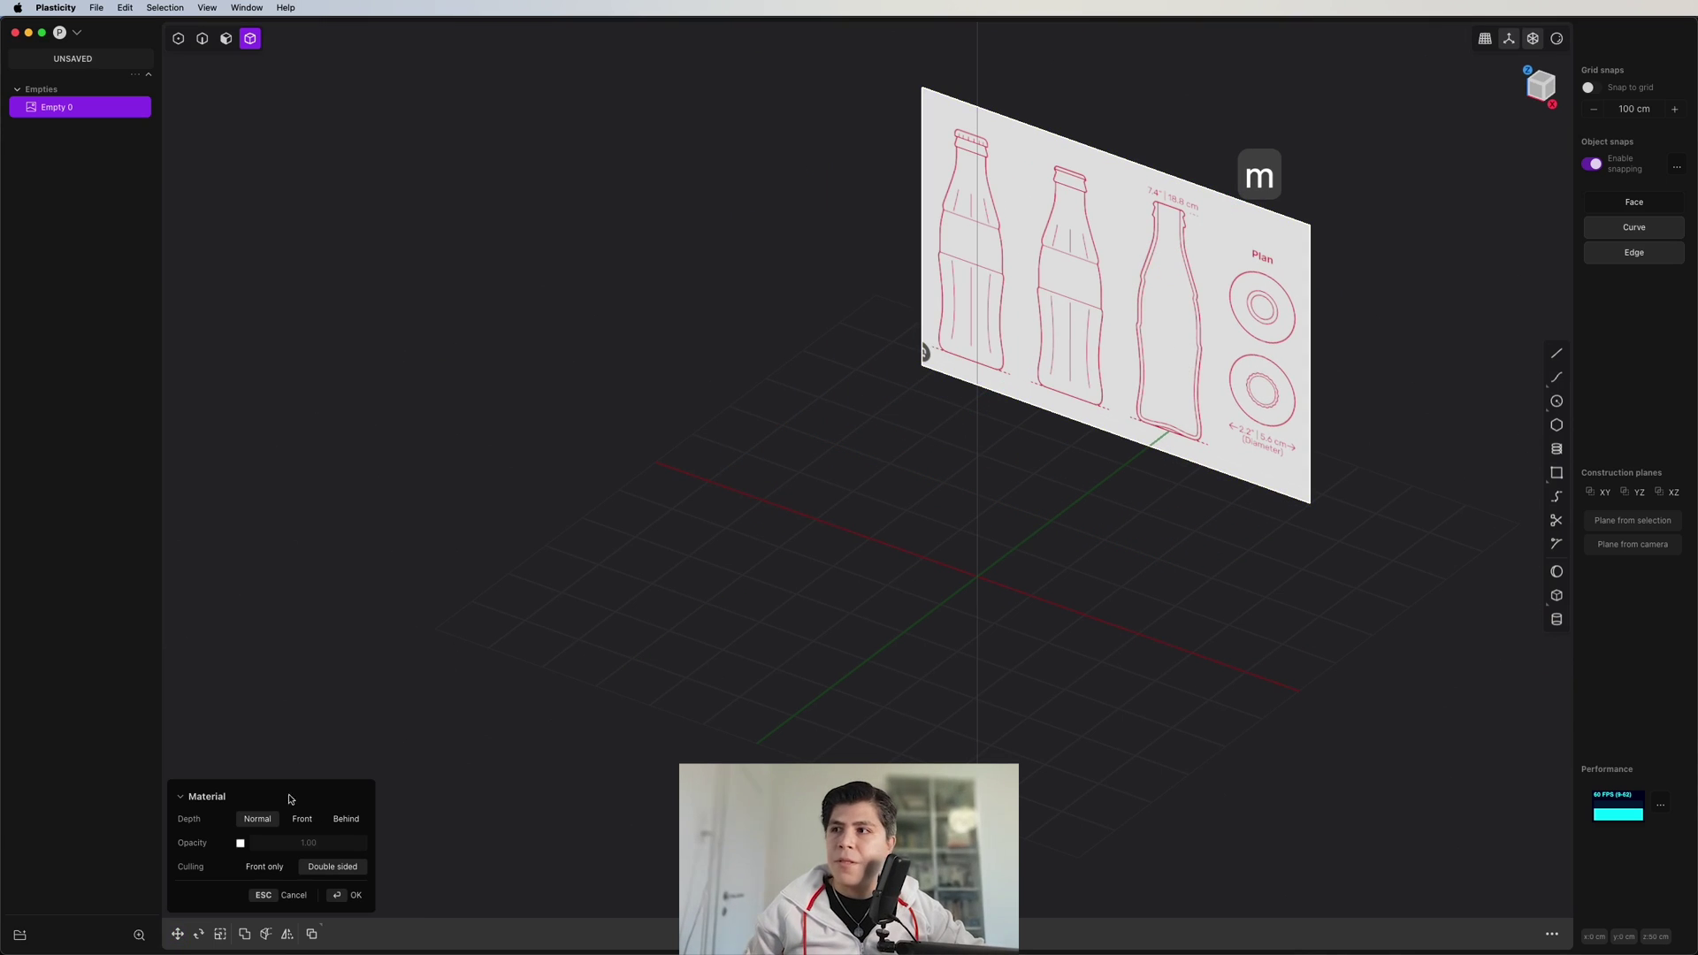
{"action": "left_click_drag", "start_coordinate": [331, 842], "coordinate": [318, 842]}
{"action": "middle_click_drag", "start_coordinate": [834, 501], "coordinate": [879, 458]}
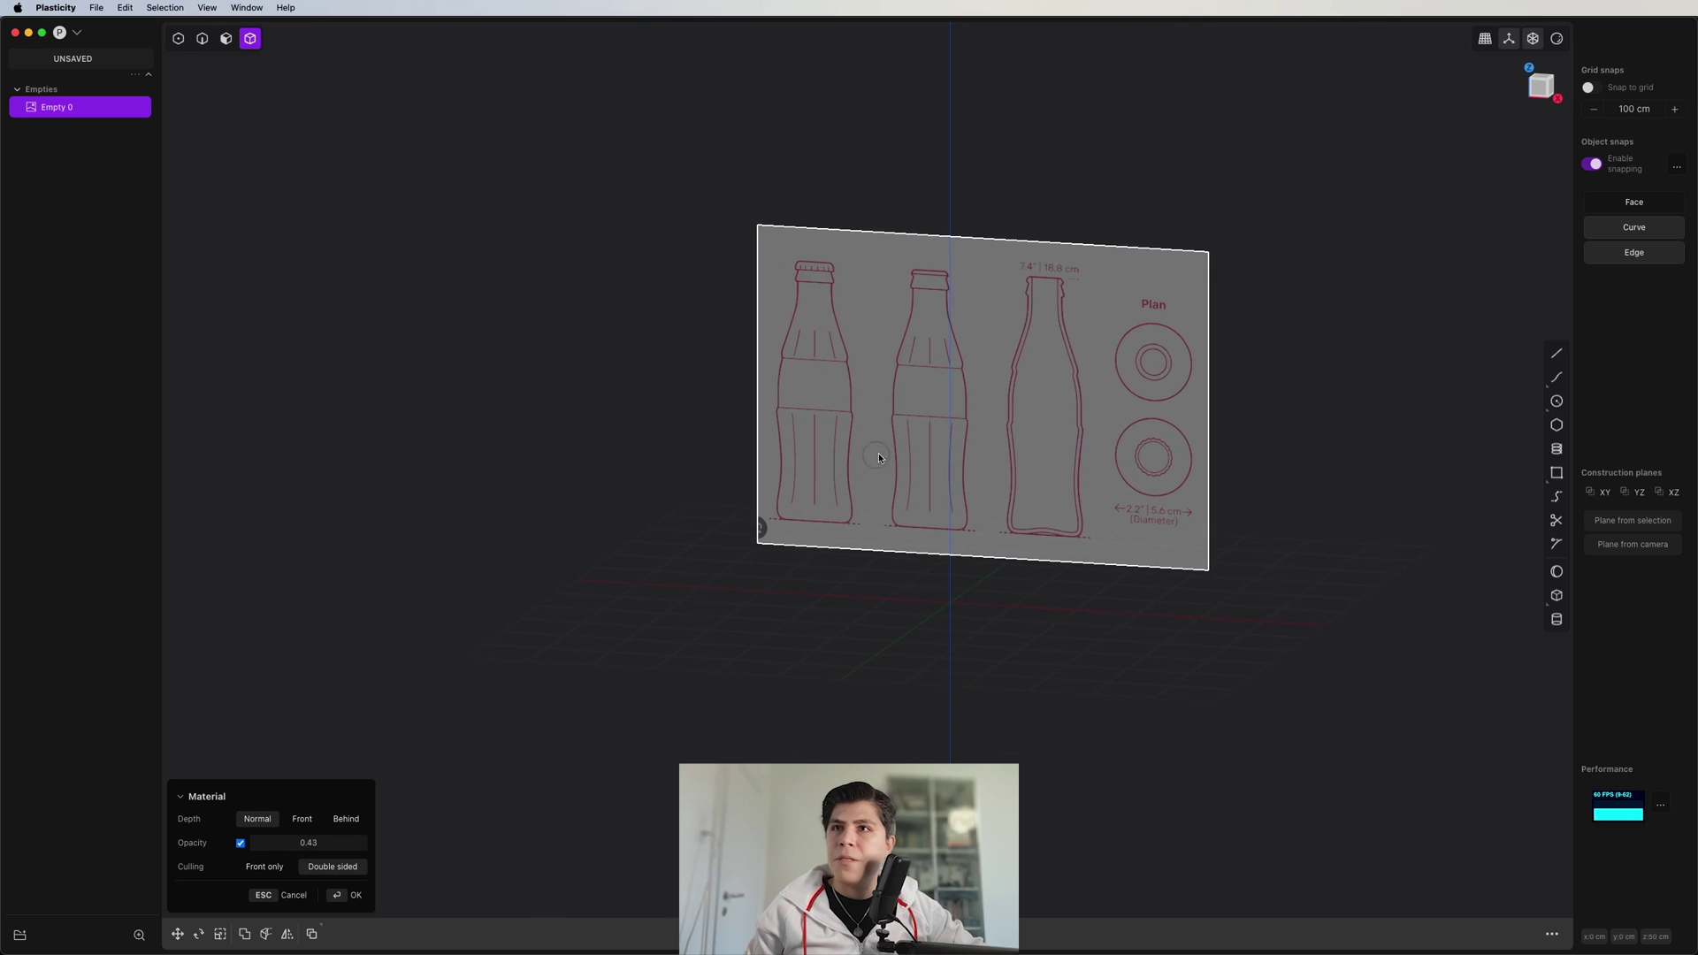
{"action": "left_click", "coordinate": [1540, 85]}
{"action": "scroll", "coordinate": [1119, 415], "scroll_direction": "up", "scroll_amount": 5}
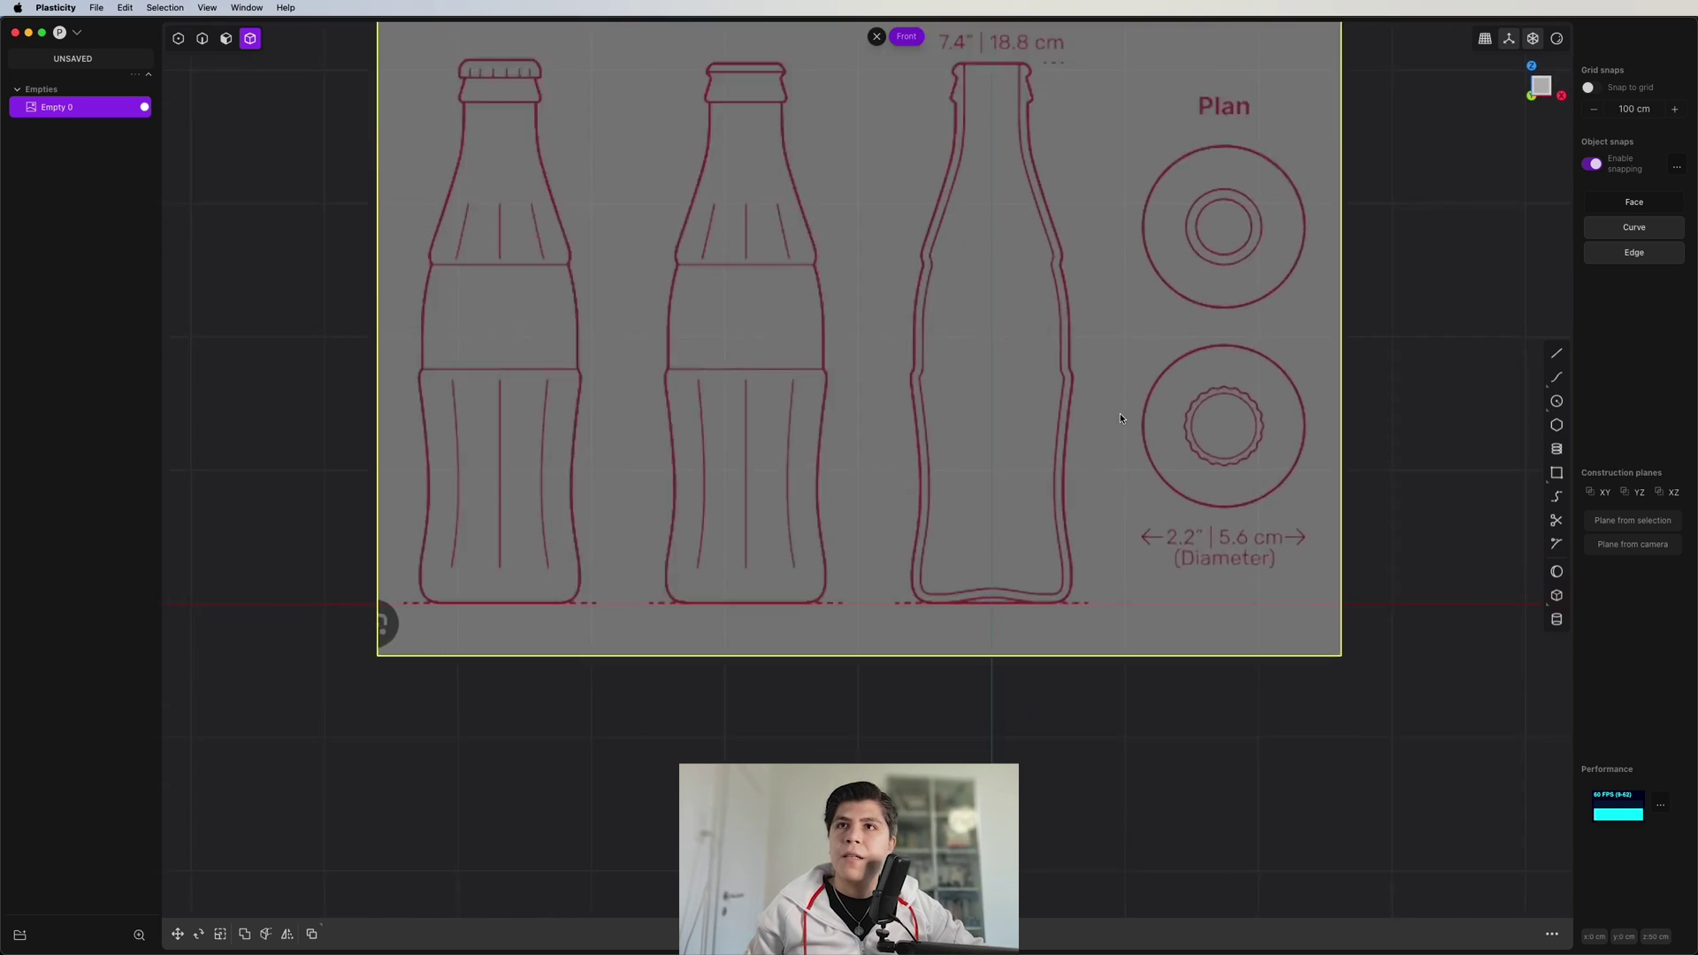
{"action": "middle_click_drag", "start_coordinate": [1120, 412], "coordinate": [1110, 527], "text": "shift"}
{"action": "scroll", "coordinate": [1112, 521], "scroll_direction": "down", "scroll_amount": 2}
{"action": "scroll", "coordinate": [1210, 300], "scroll_direction": "up", "scroll_amount": 2}
{"action": "key", "text": "Escape"}
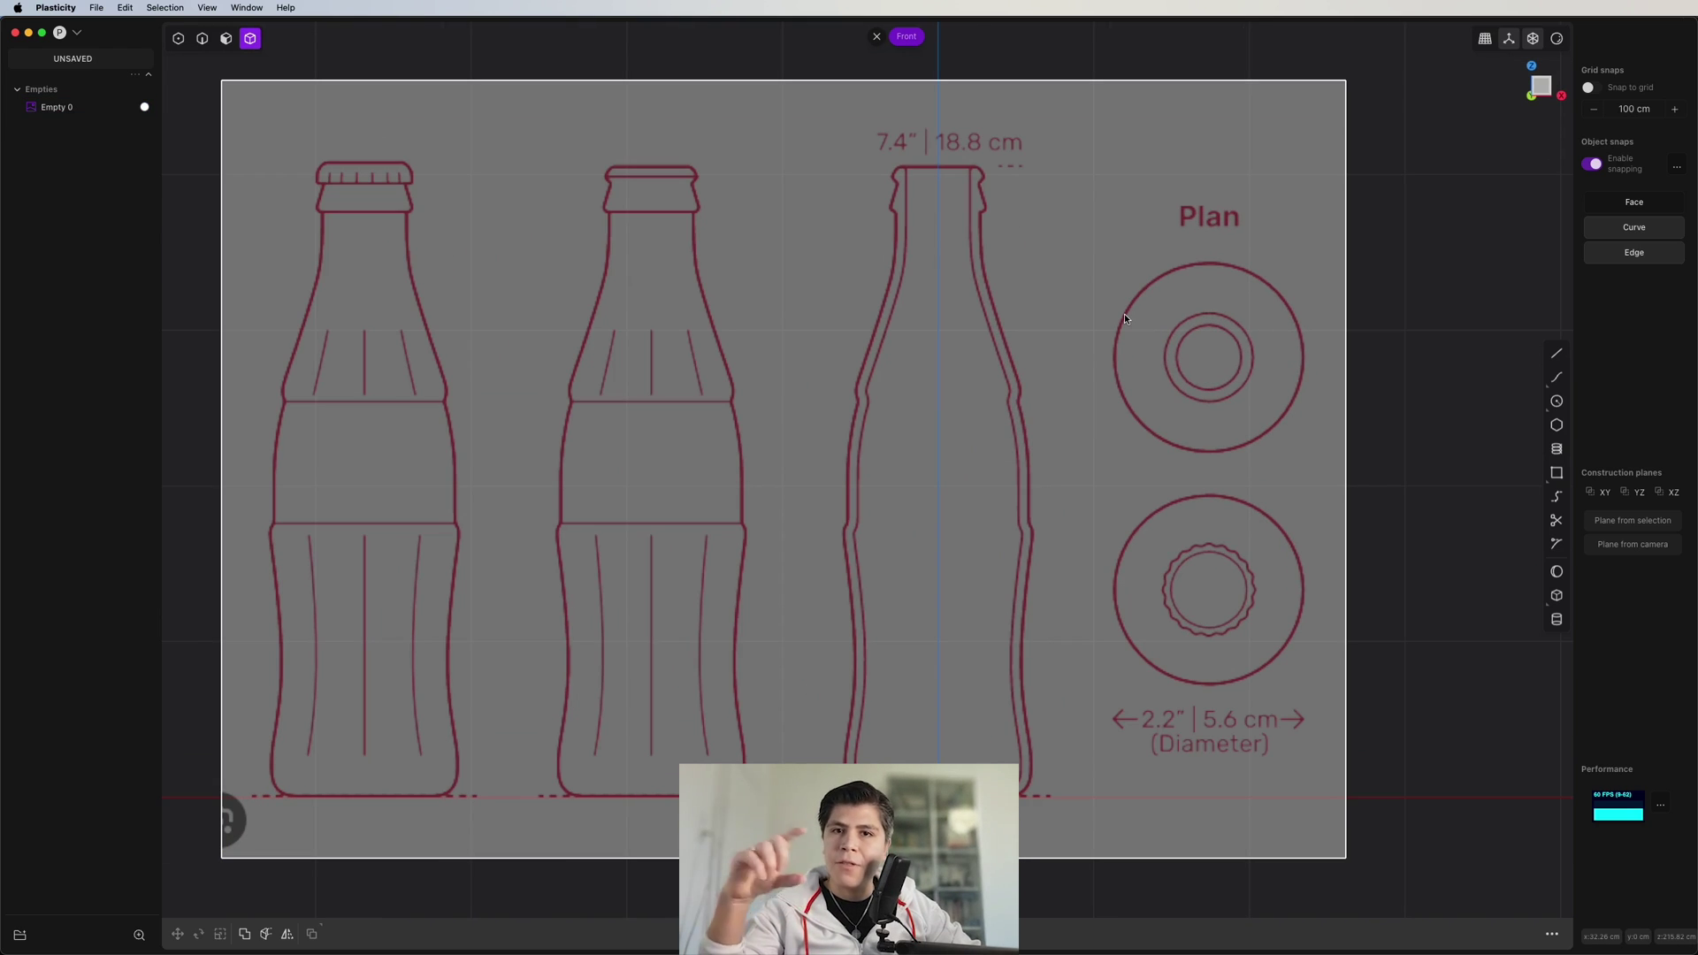
- Draw a five-point curve tracing the cross-section bottle's right outer profile, from above the rim to below the shoulder groove
{"action": "left_click", "coordinate": [1556, 377]}
{"action": "scroll", "coordinate": [1044, 318], "scroll_direction": "up", "scroll_amount": 5}
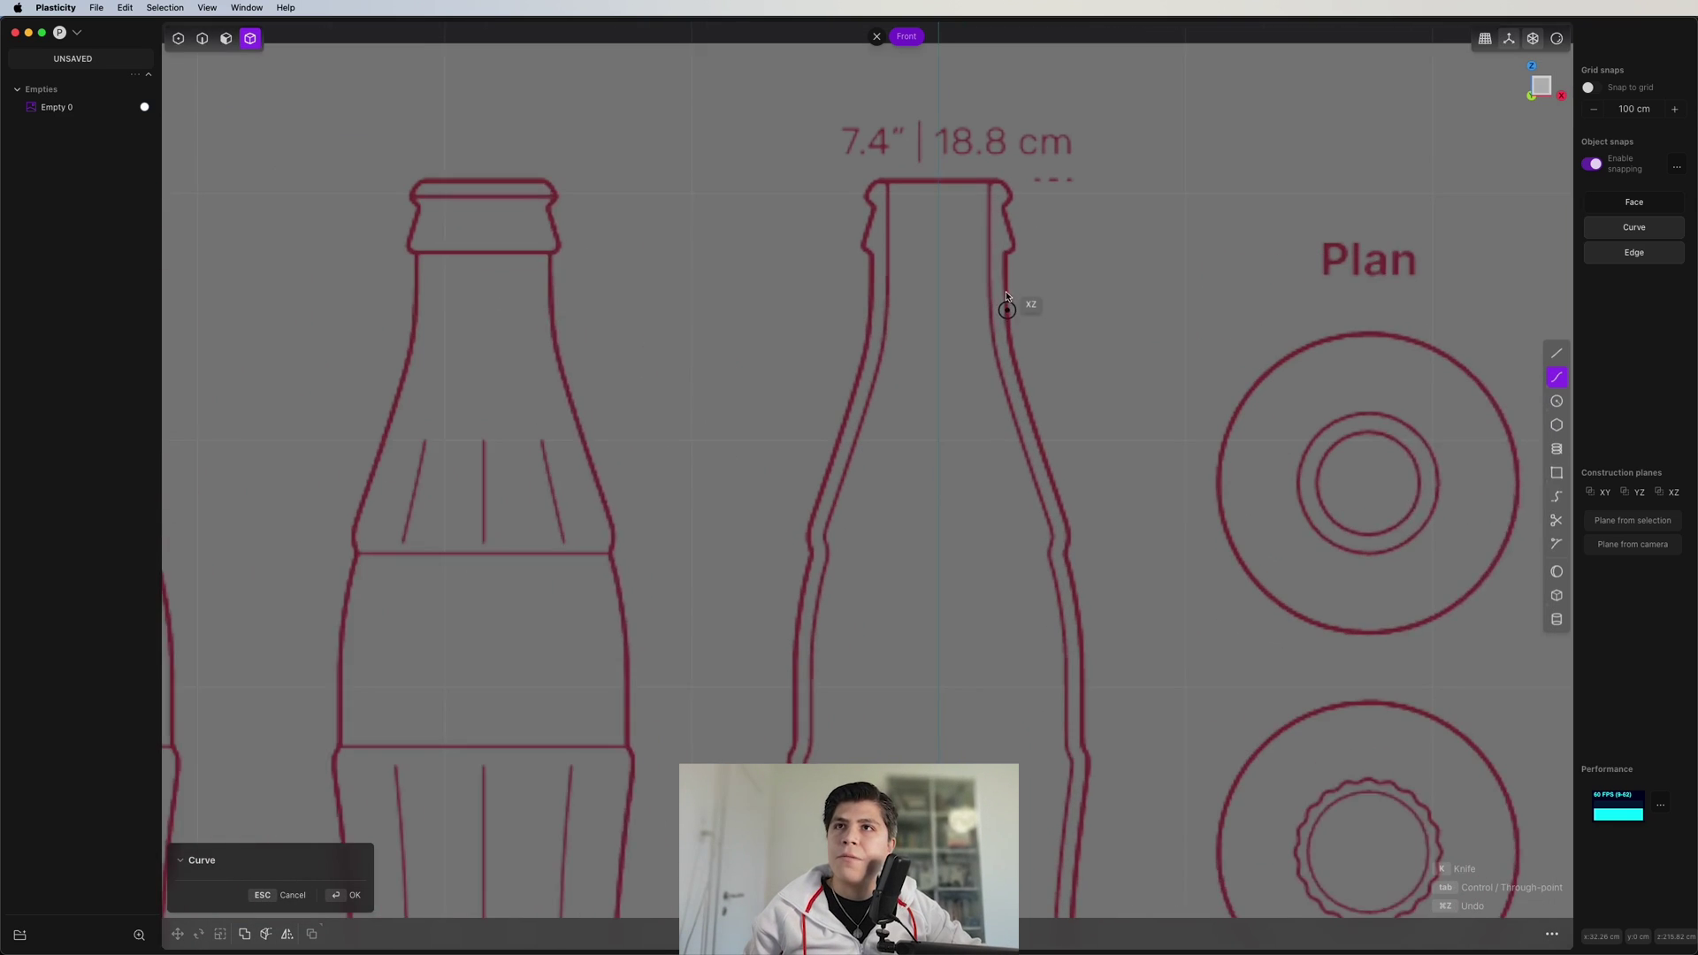
{"action": "left_click", "coordinate": [1004, 153]}
{"action": "left_click", "coordinate": [1004, 326]}
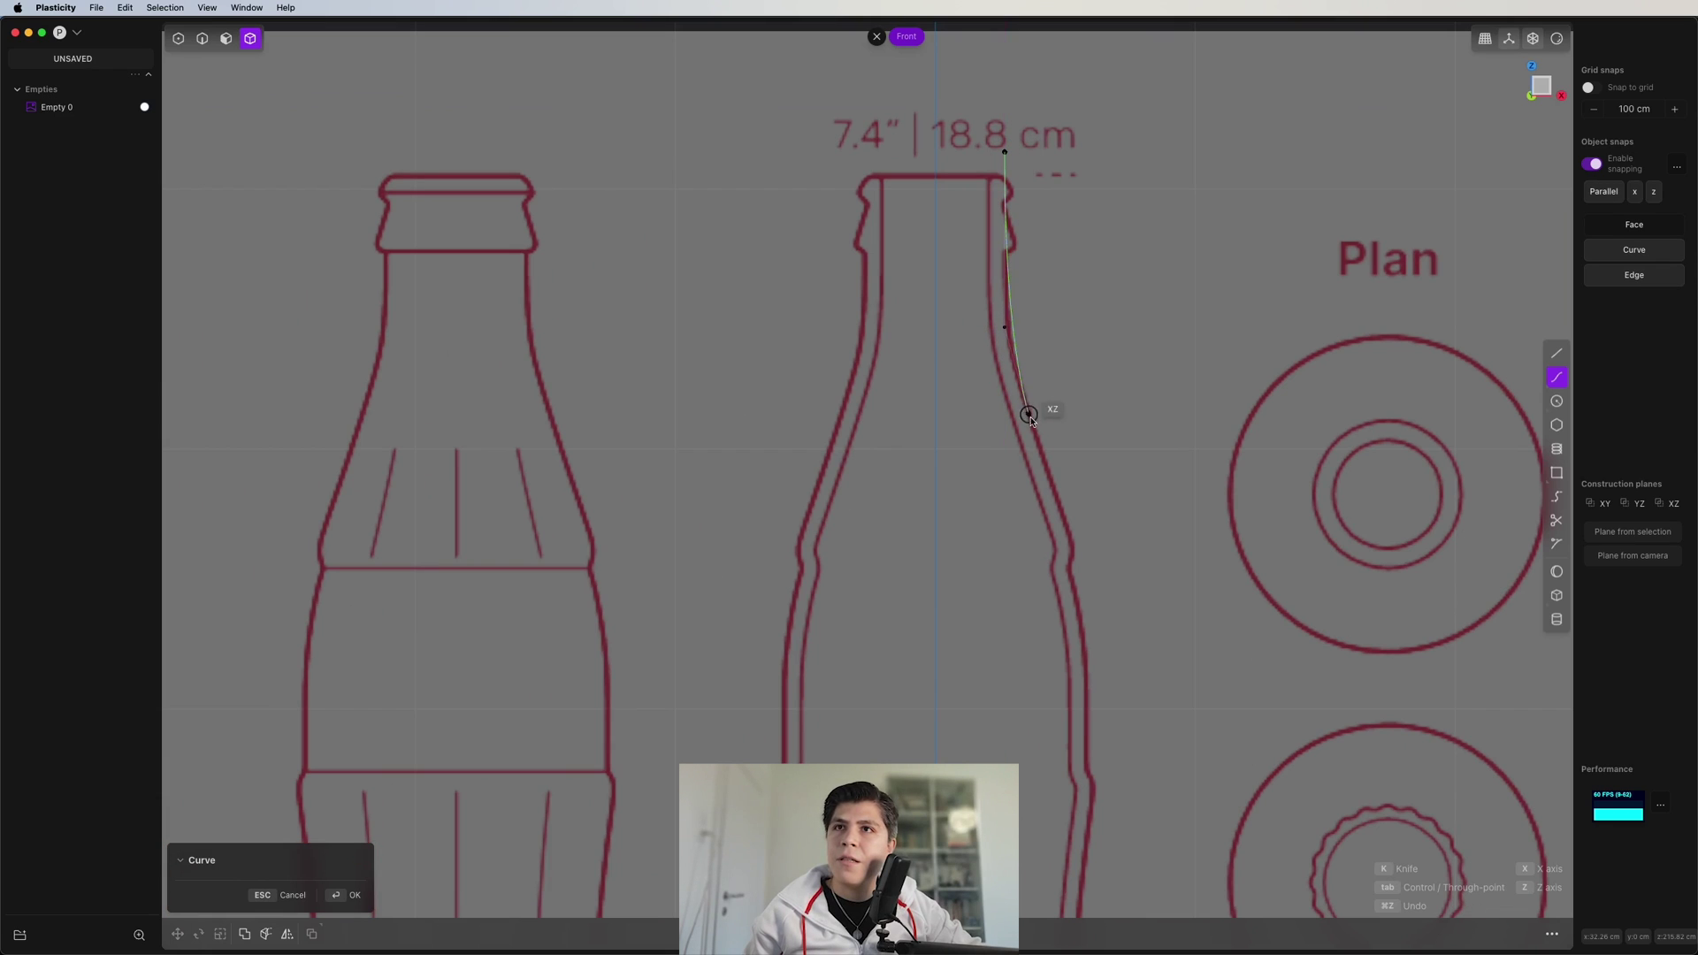
{"action": "left_click", "coordinate": [1031, 421]}
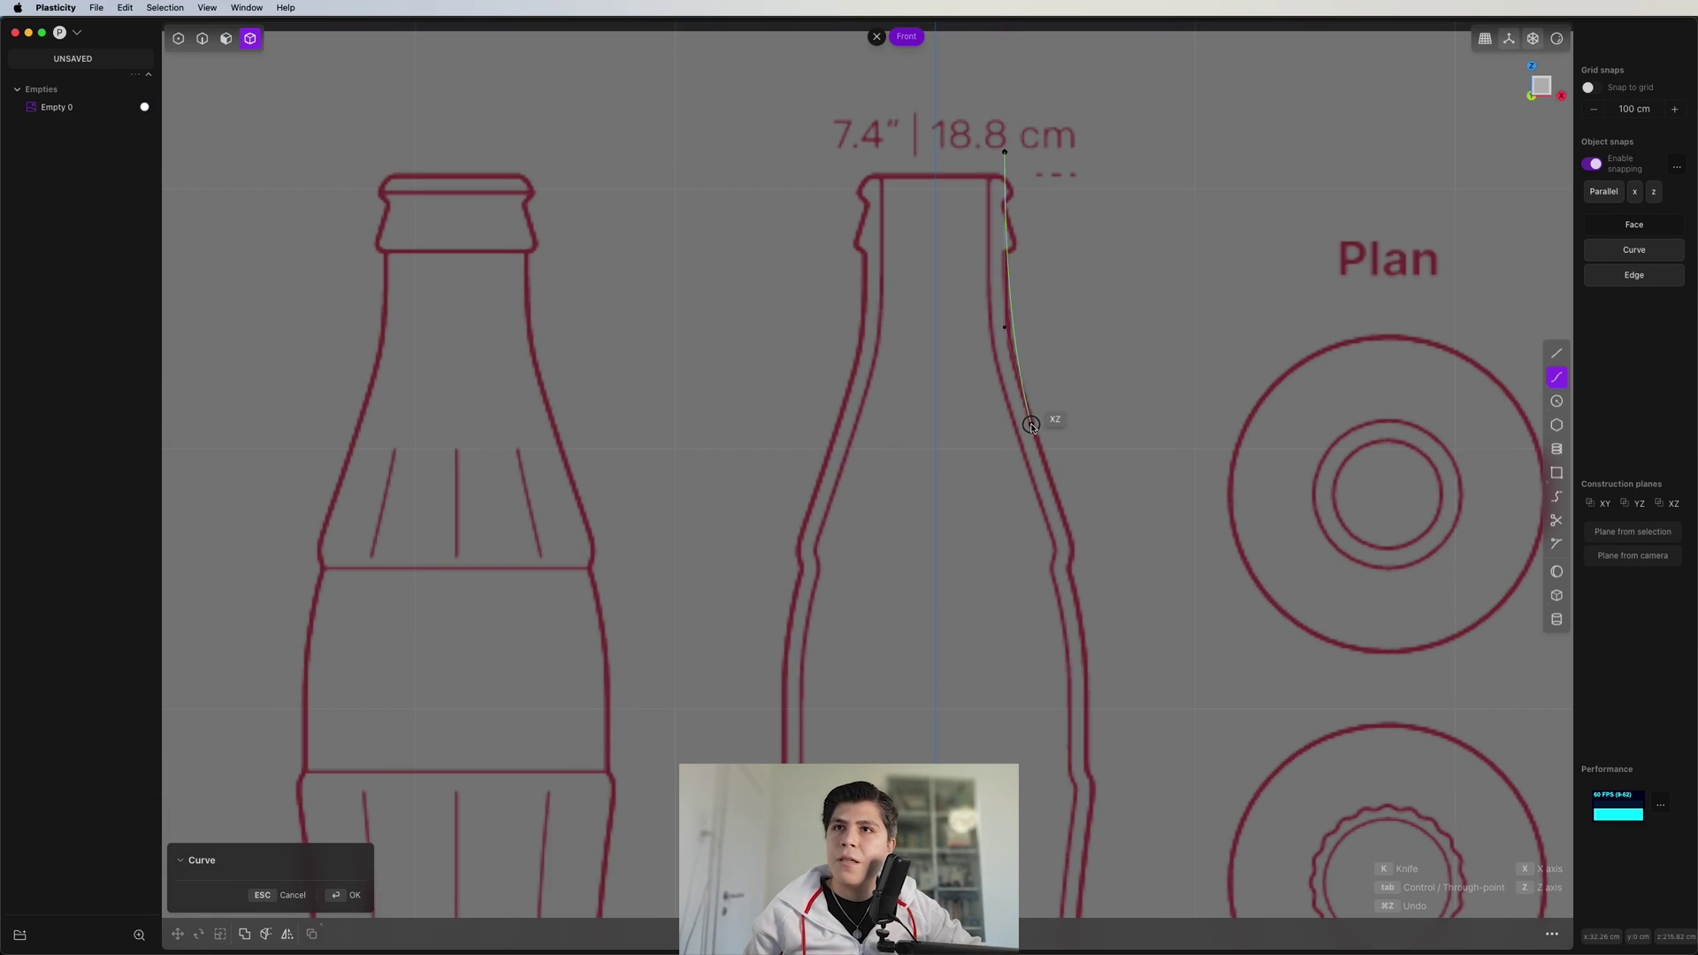
{"action": "left_click", "coordinate": [1087, 575]}
{"action": "left_click", "coordinate": [1098, 696]}
{"action": "key", "text": "Return"}
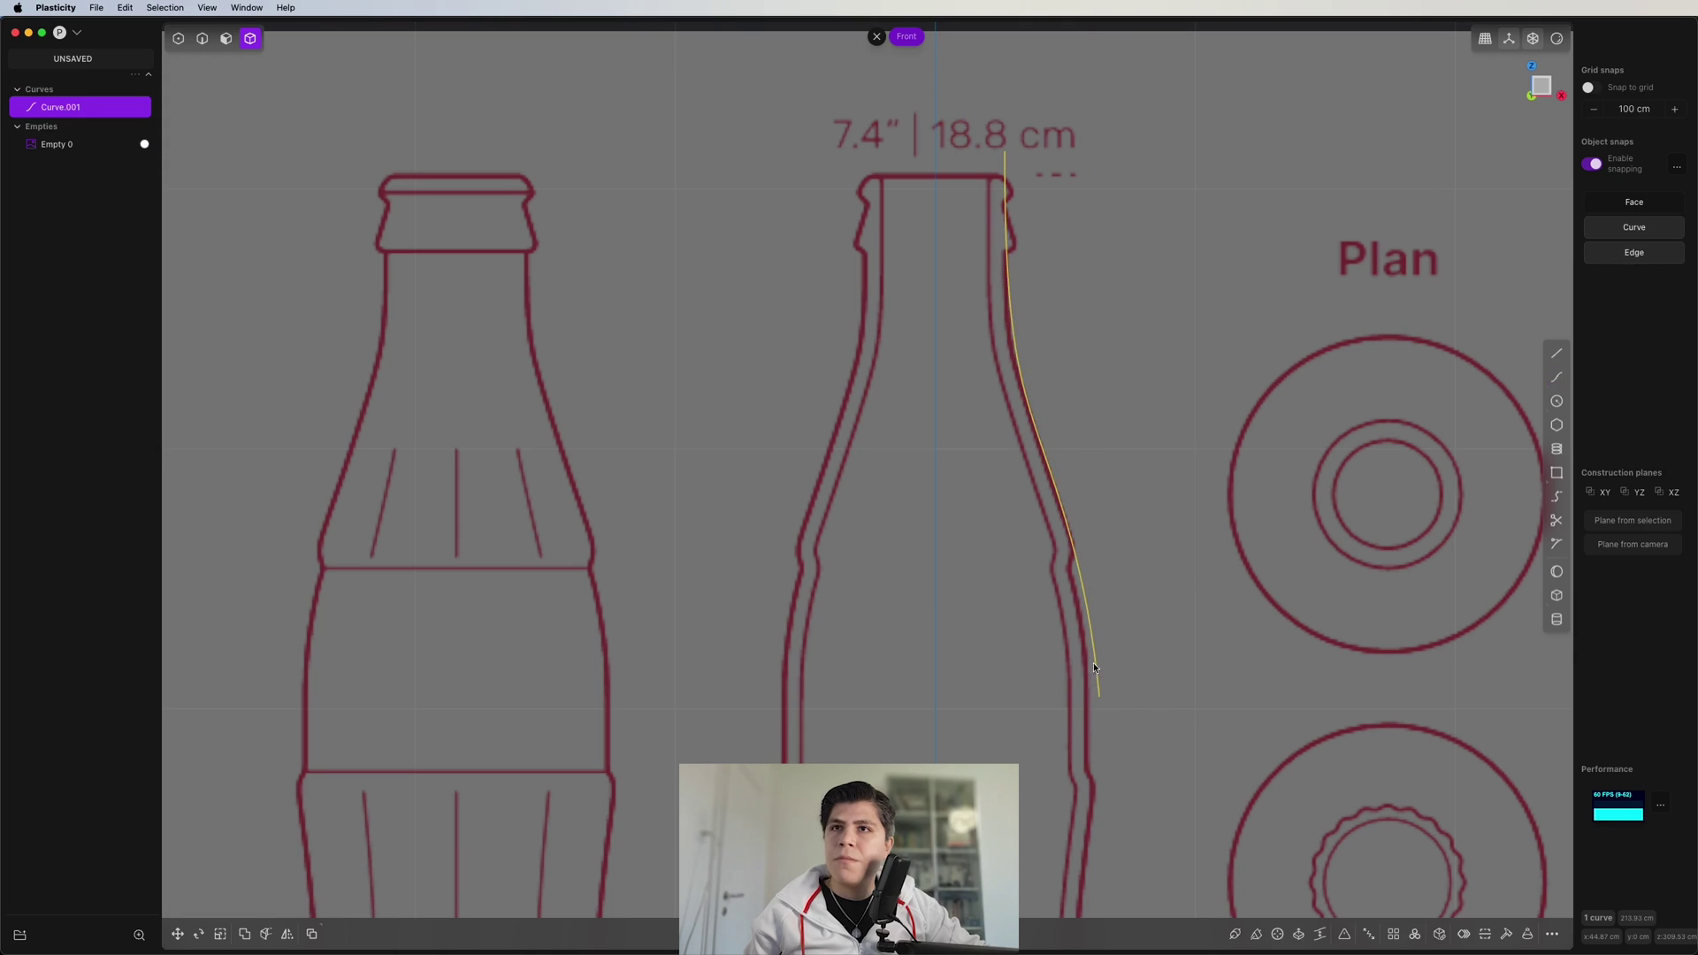
- Draw two horizontal lines across the profile curve, about 249 cm long at the neck and 246 cm at the shoulder groove
{"action": "scroll", "coordinate": [1044, 411], "scroll_direction": "down", "scroll_amount": 2}
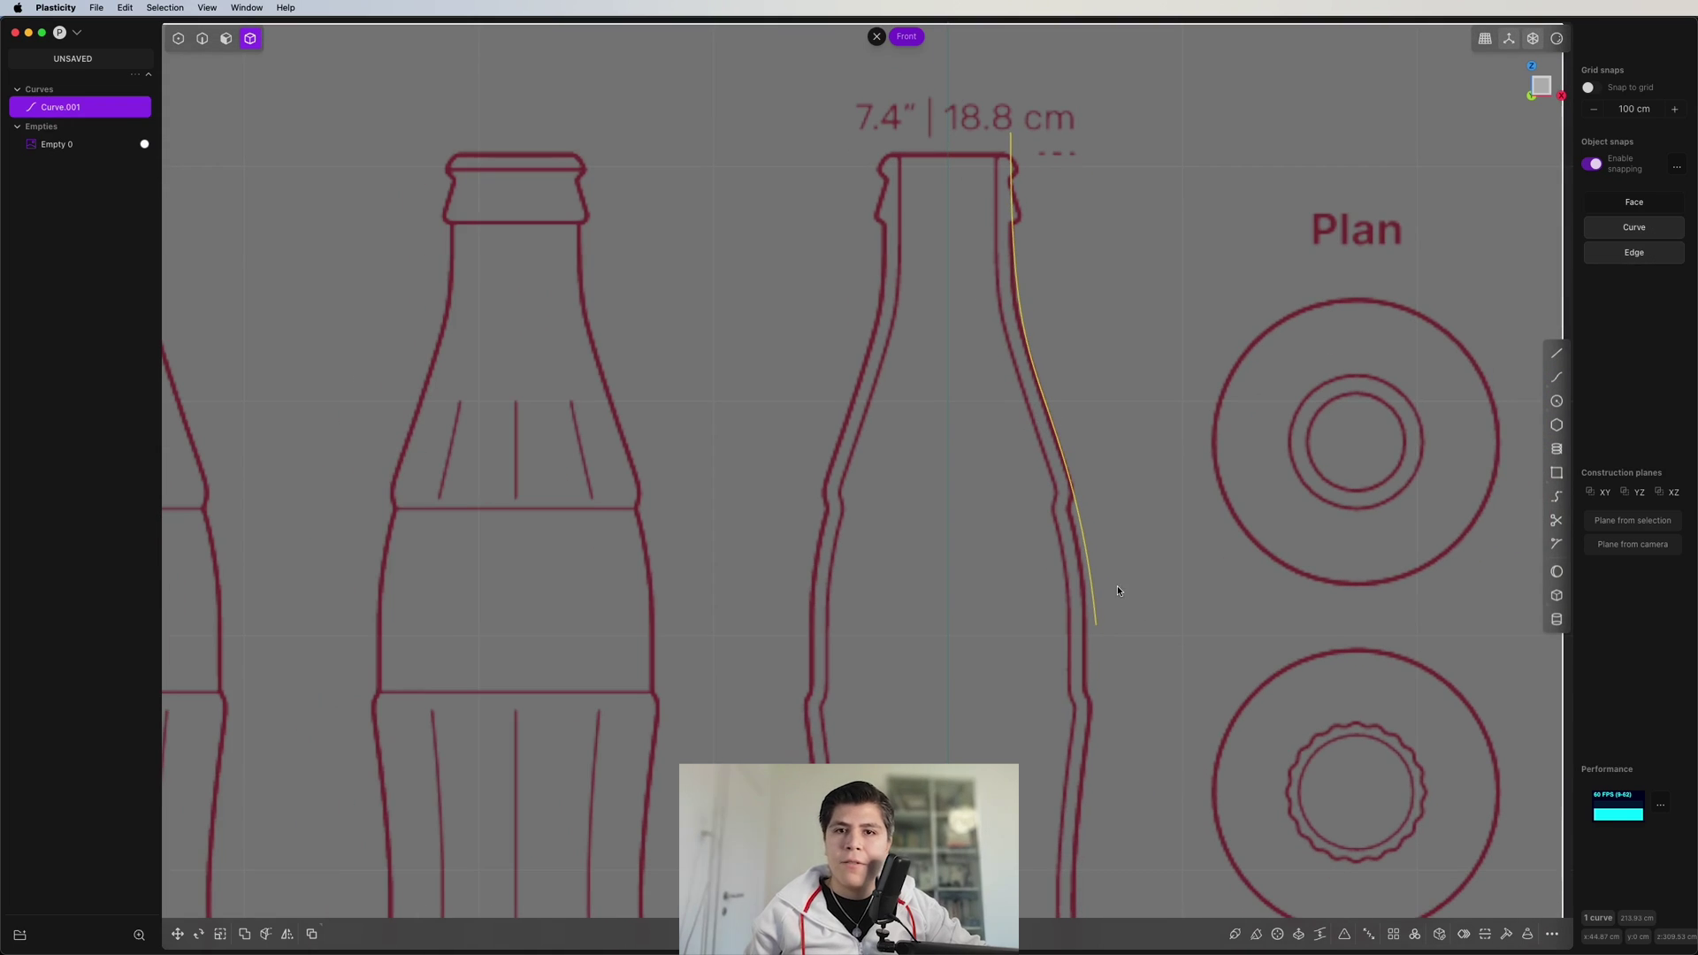
{"action": "scroll", "coordinate": [1093, 485], "scroll_direction": "up", "scroll_amount": 3}
{"action": "scroll", "coordinate": [1114, 517], "scroll_direction": "down", "scroll_amount": 1}
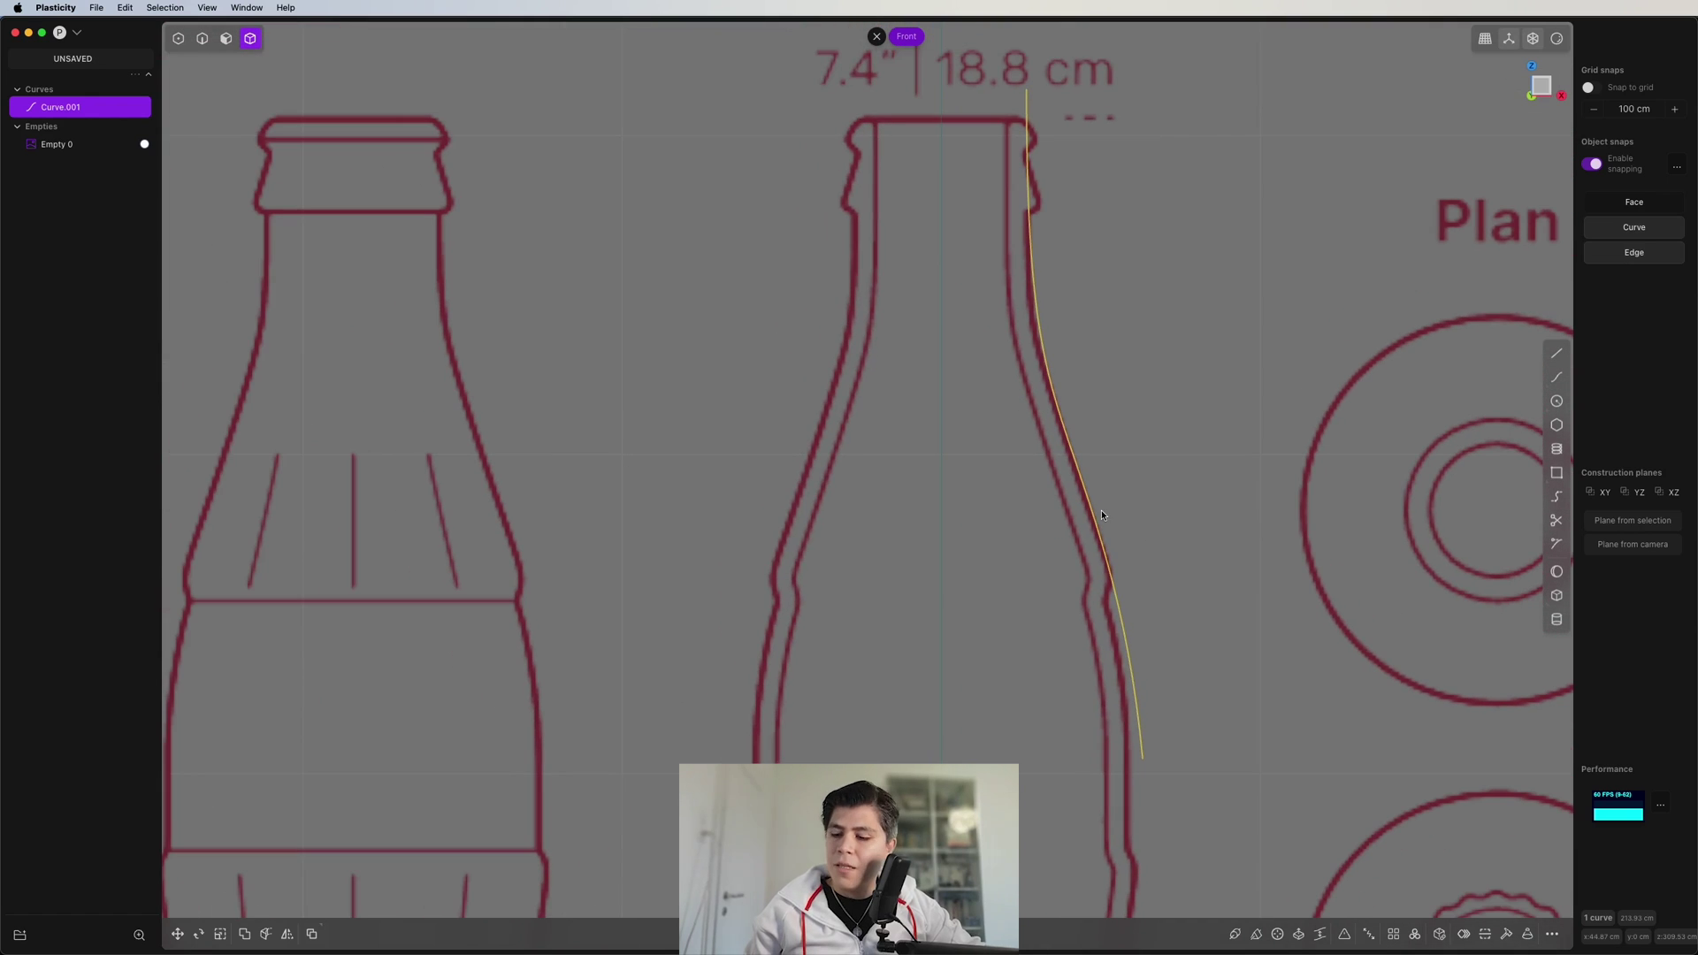
{"action": "key", "text": "shift+a"}
{"action": "left_click", "coordinate": [569, 270]}
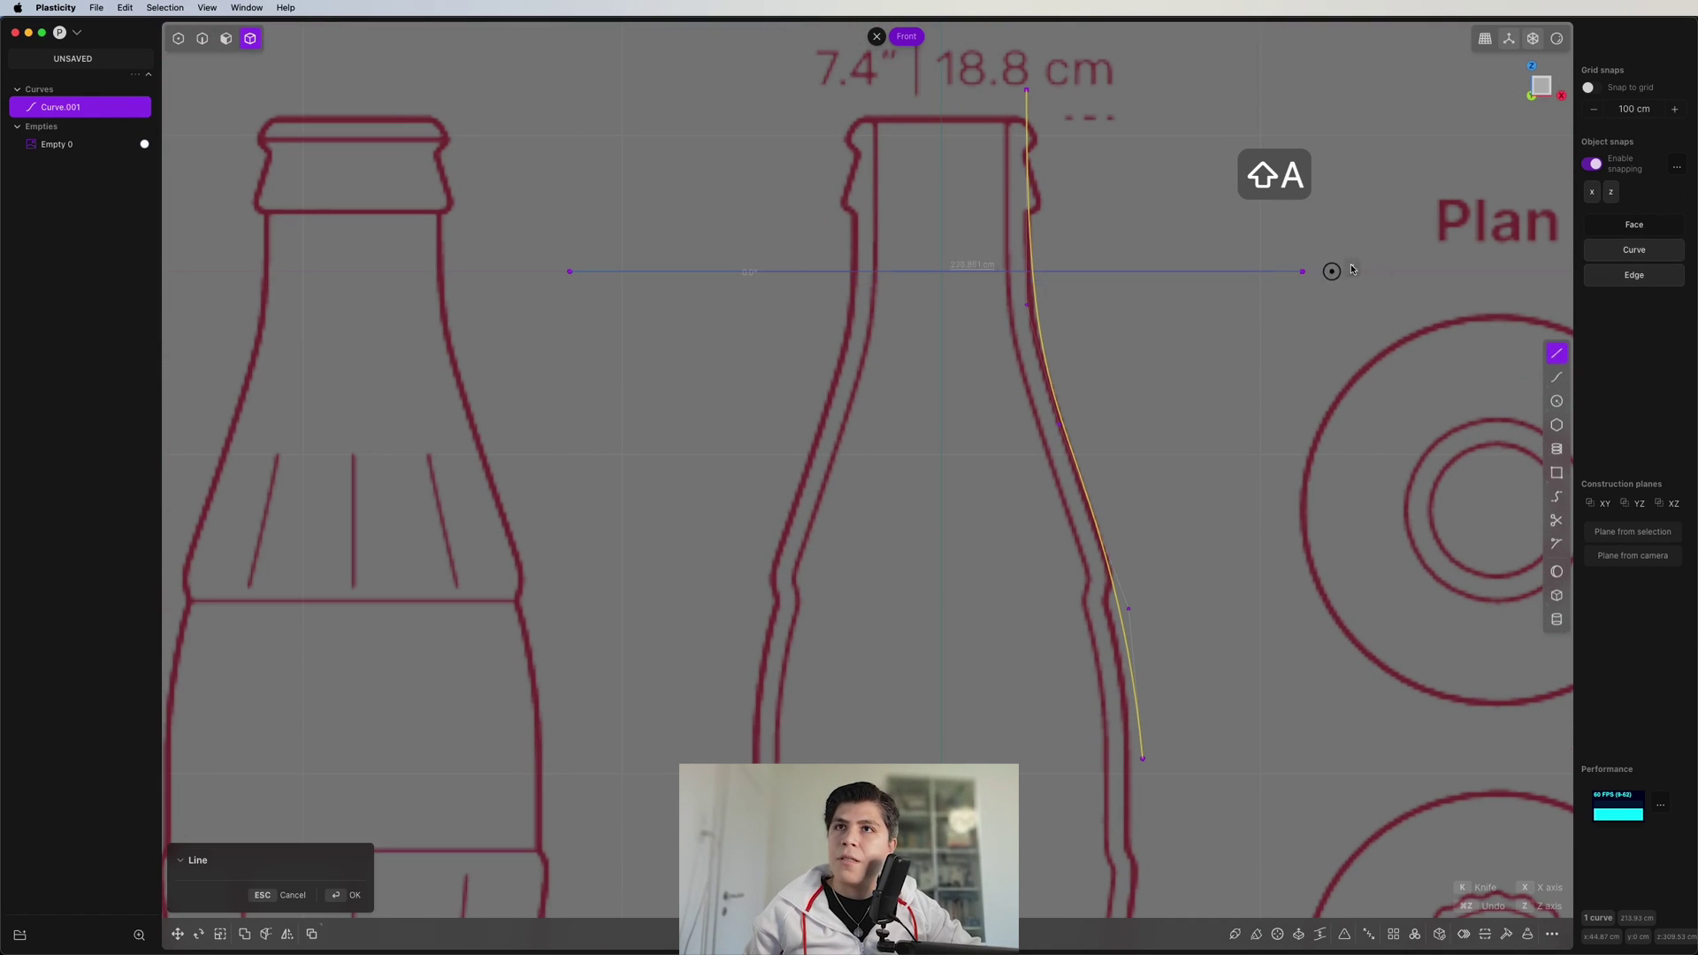
{"action": "left_click", "coordinate": [1363, 270]}
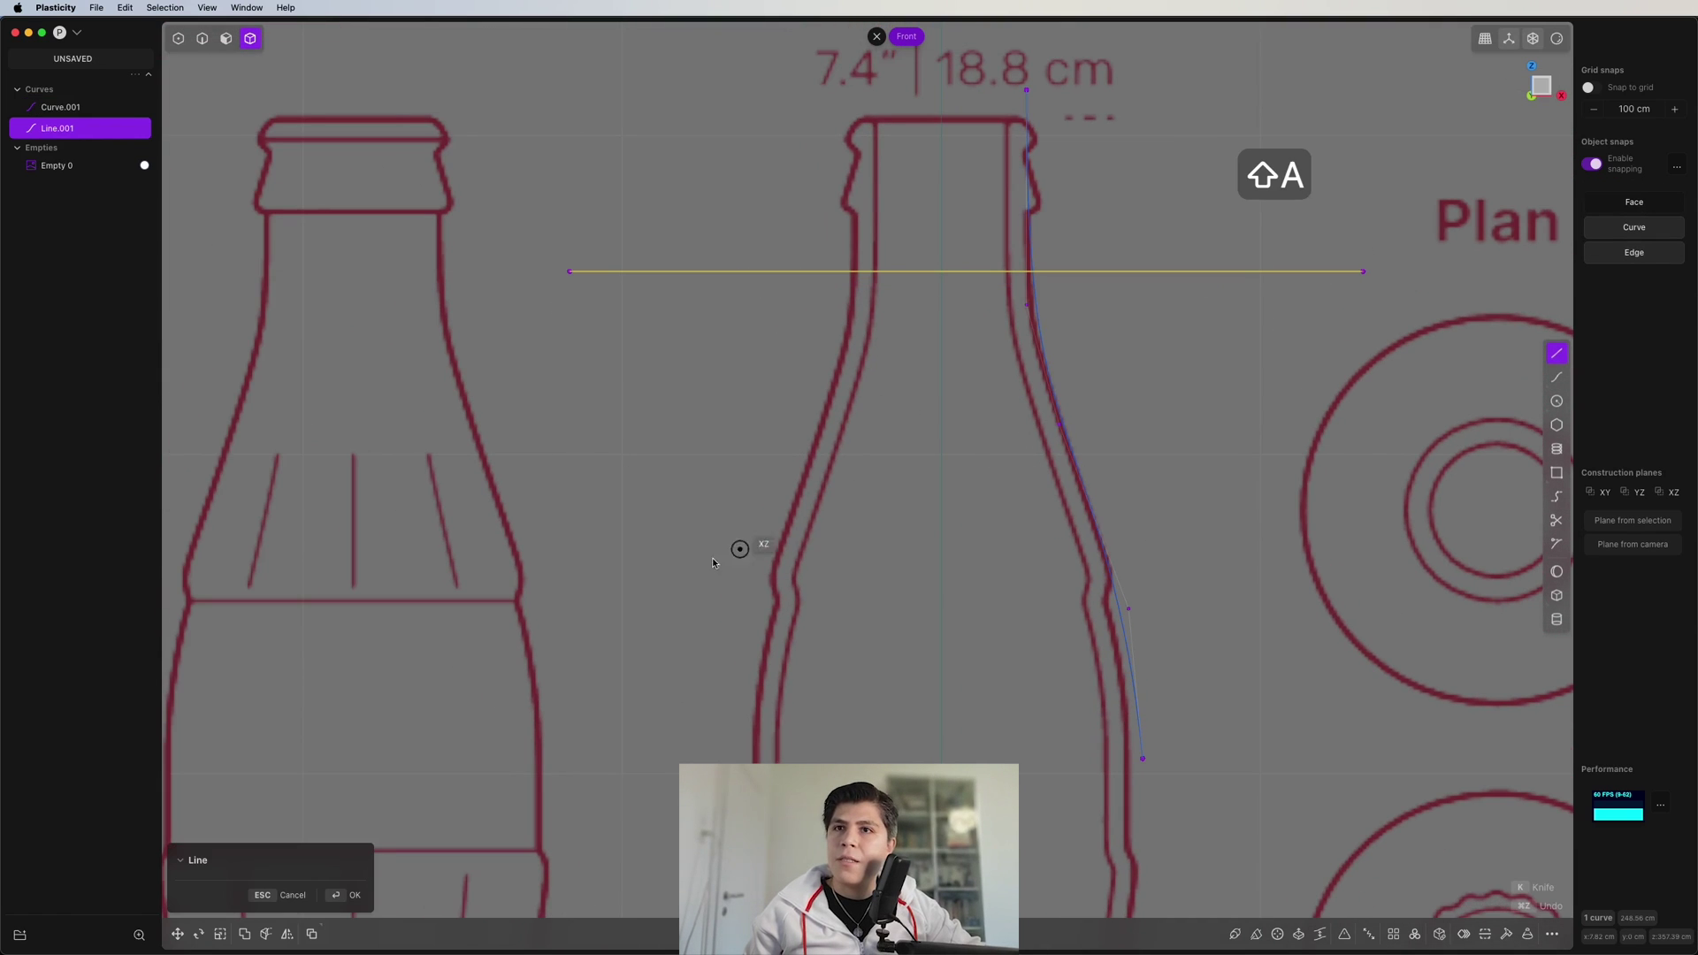
{"action": "left_click", "coordinate": [536, 585]}
{"action": "left_click", "coordinate": [1321, 586]}
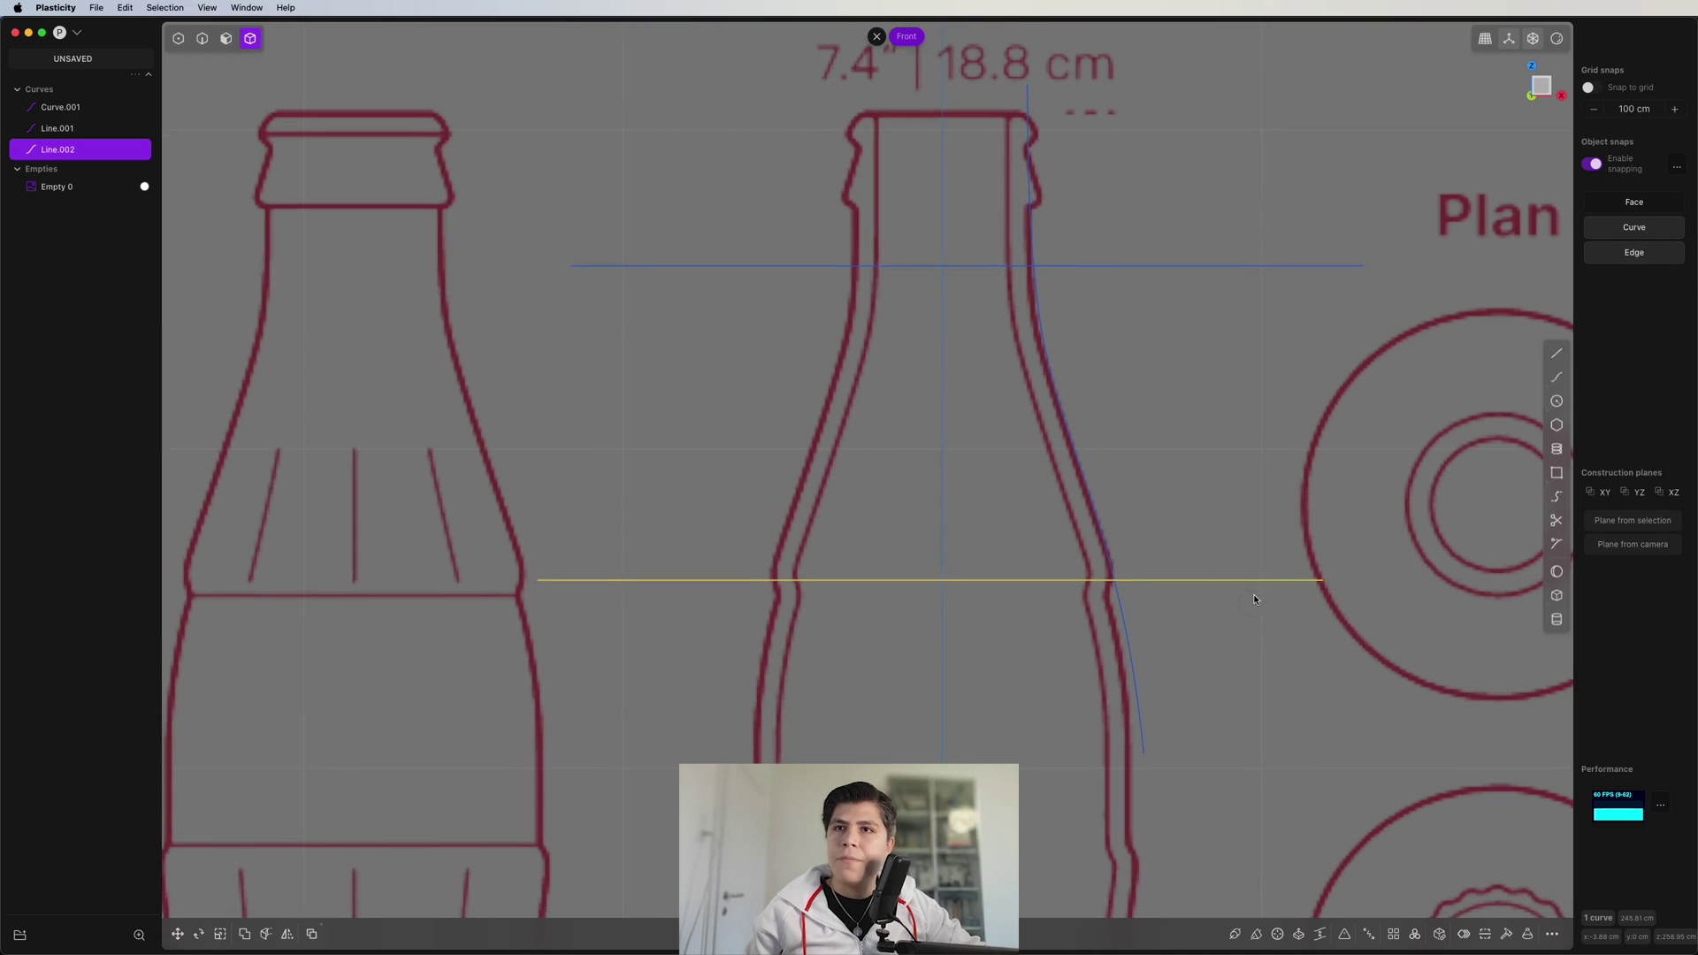
- Move the lower horizontal line slightly upward along Z to align it with the shoulder edge
{"action": "scroll", "coordinate": [1273, 575], "scroll_direction": "down", "scroll_amount": 2}
{"action": "key", "text": "g"}
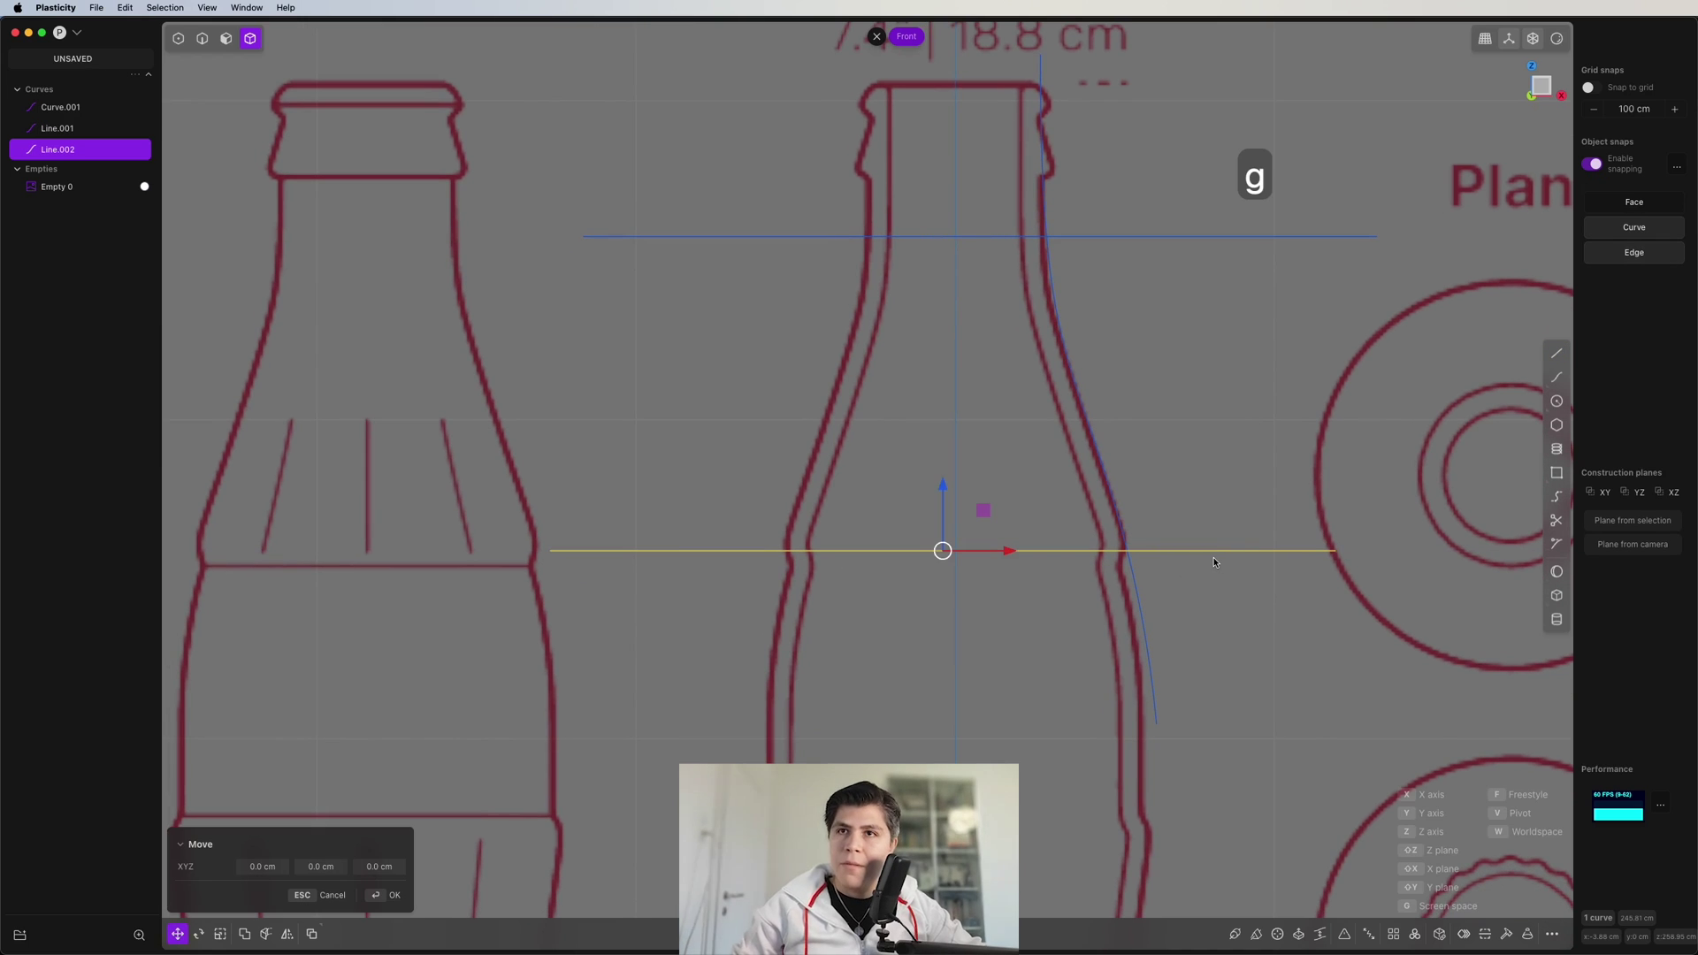
{"action": "left_click", "coordinate": [943, 475]}
{"action": "scroll", "coordinate": [1011, 481], "scroll_direction": "down", "scroll_amount": 1}
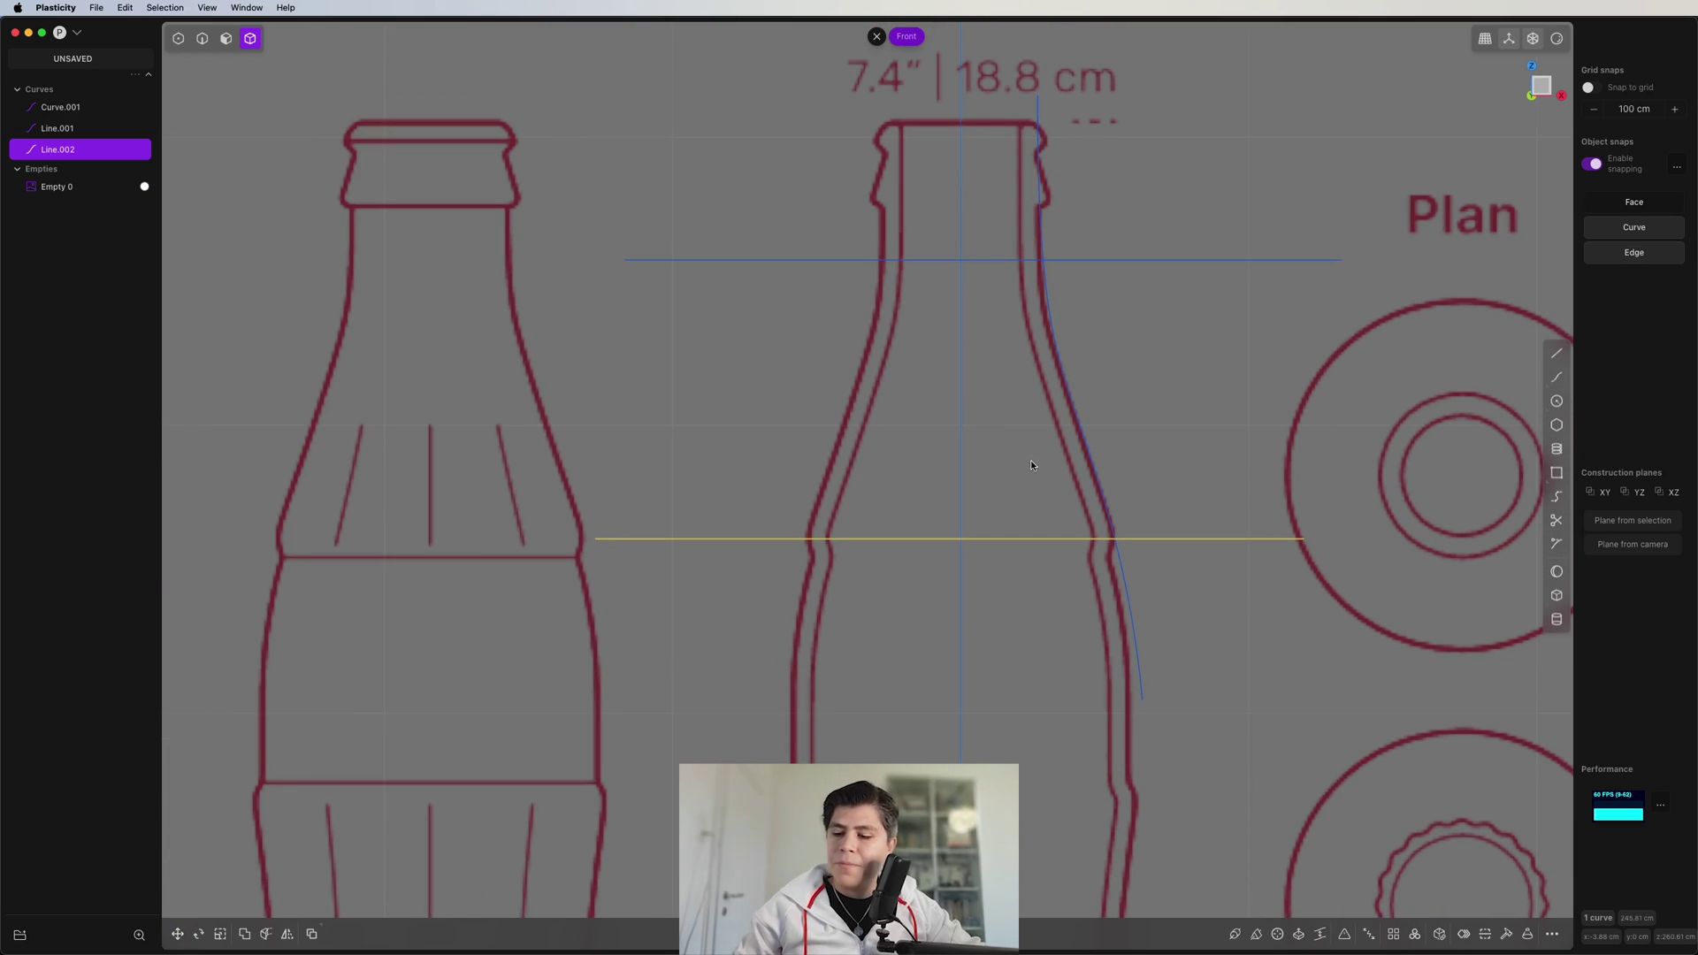
- Trim the profile curve to the span between the two horizontal lines and trim both lines away completely
{"action": "key", "text": "2"}
{"action": "key", "text": "t"}
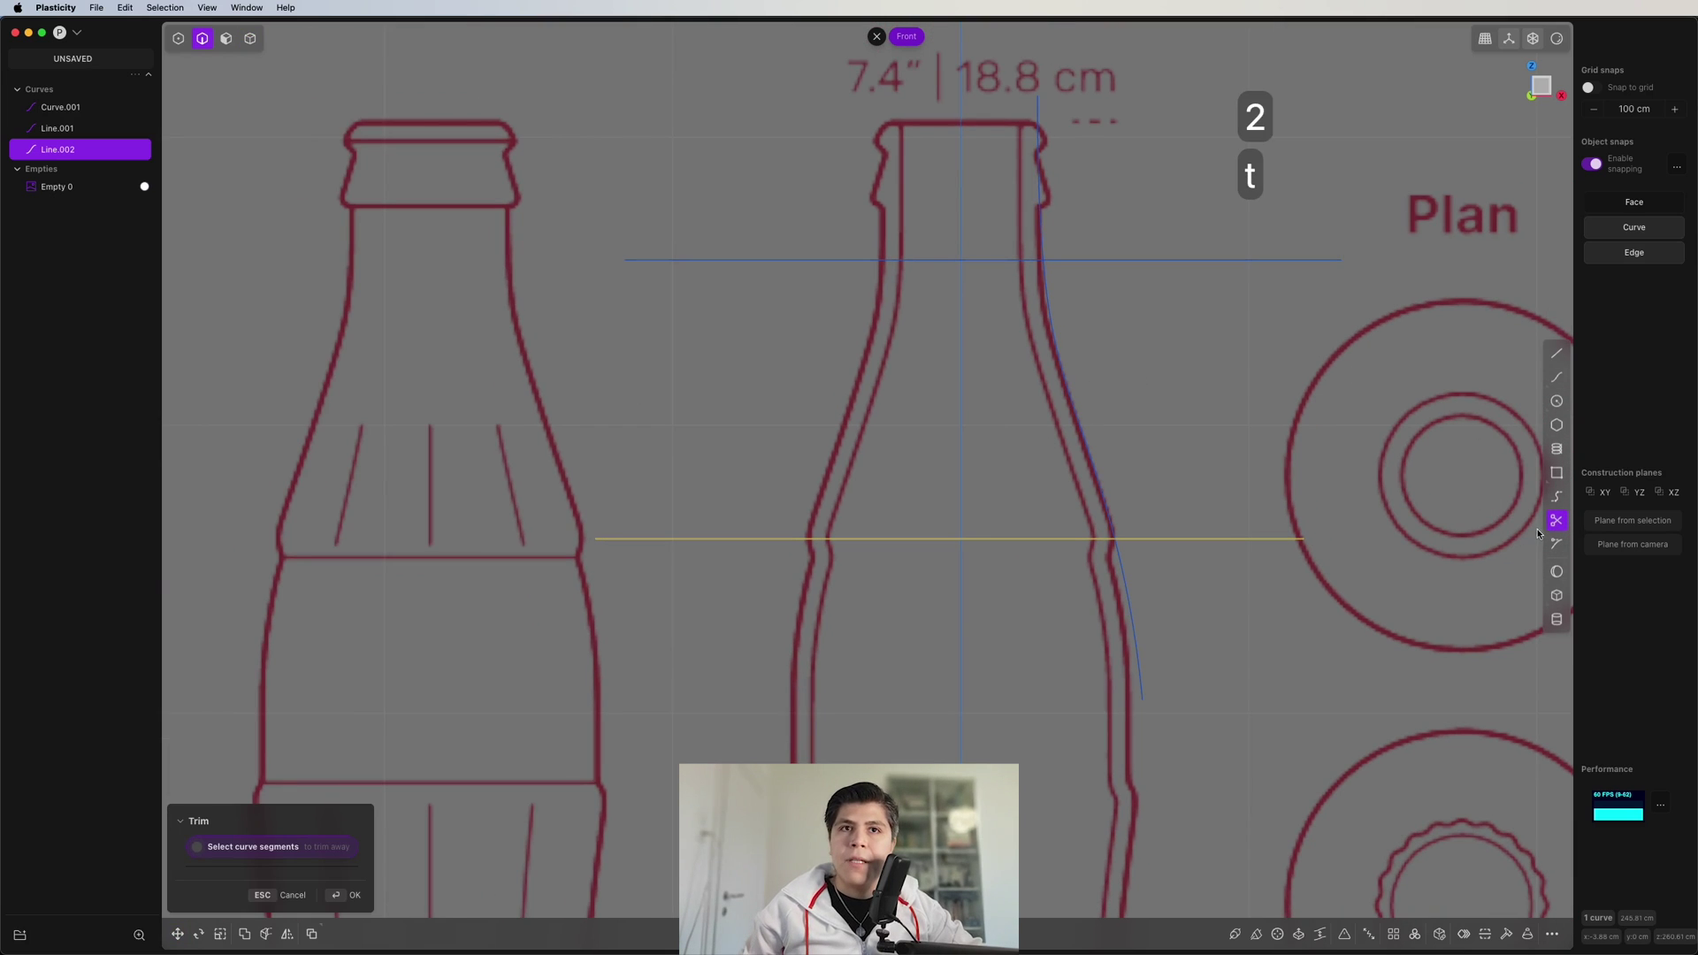
{"action": "left_click", "coordinate": [952, 262]}
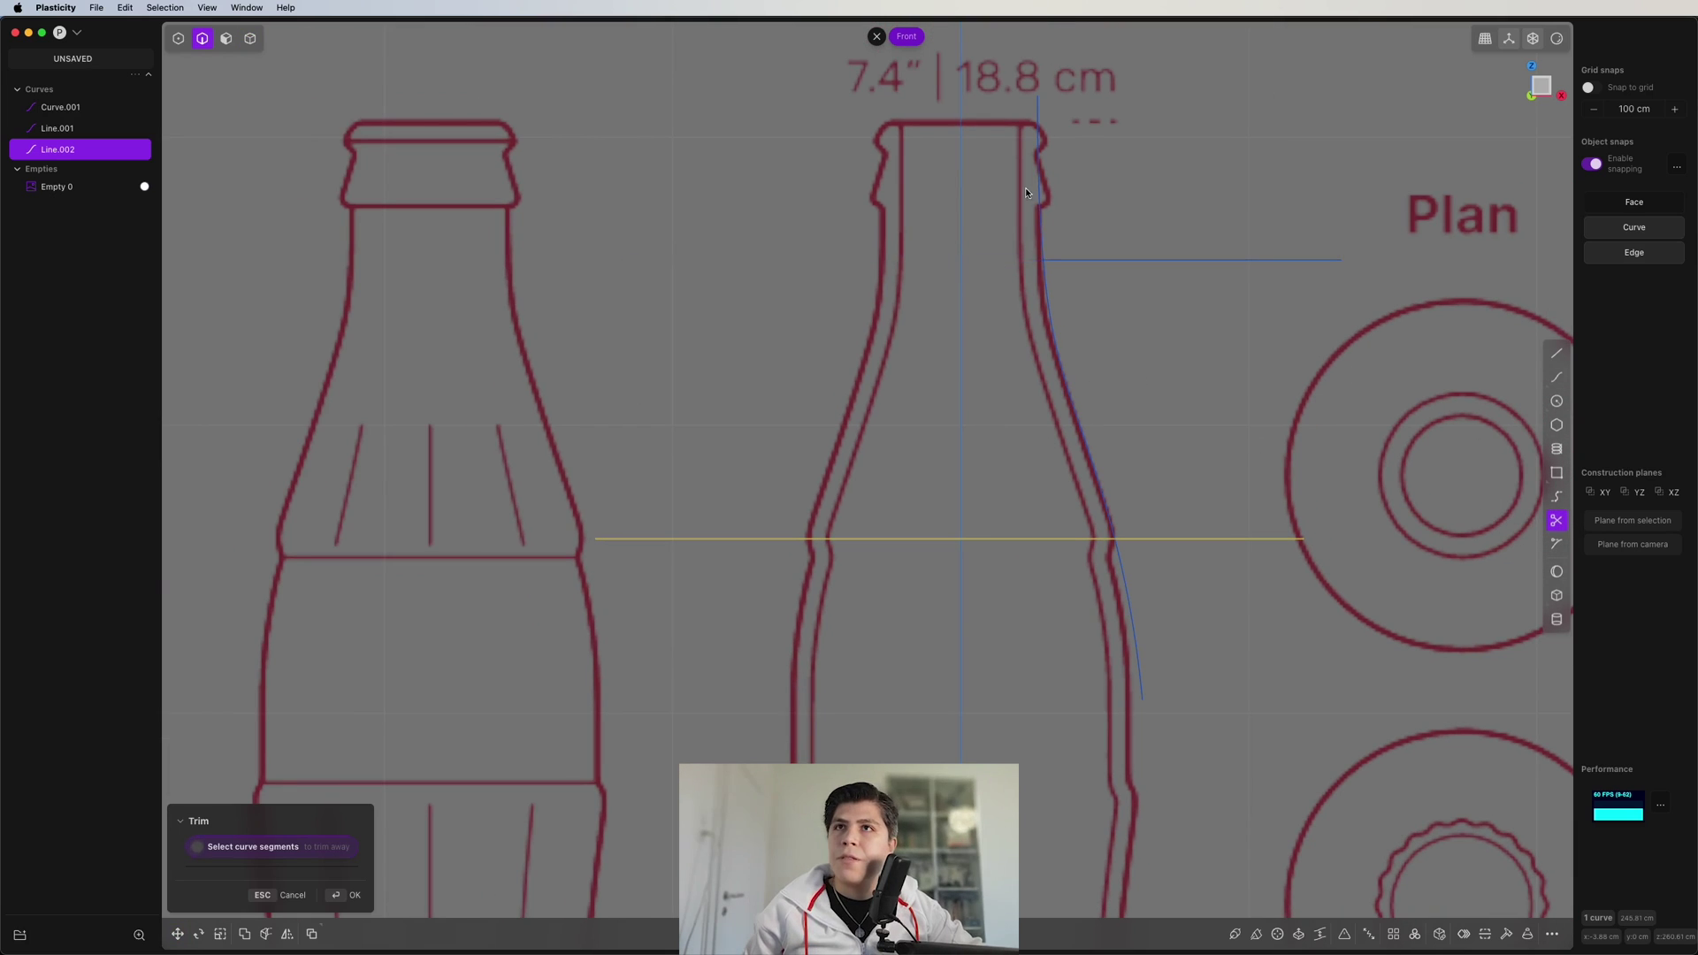
{"action": "left_click", "coordinate": [997, 543]}
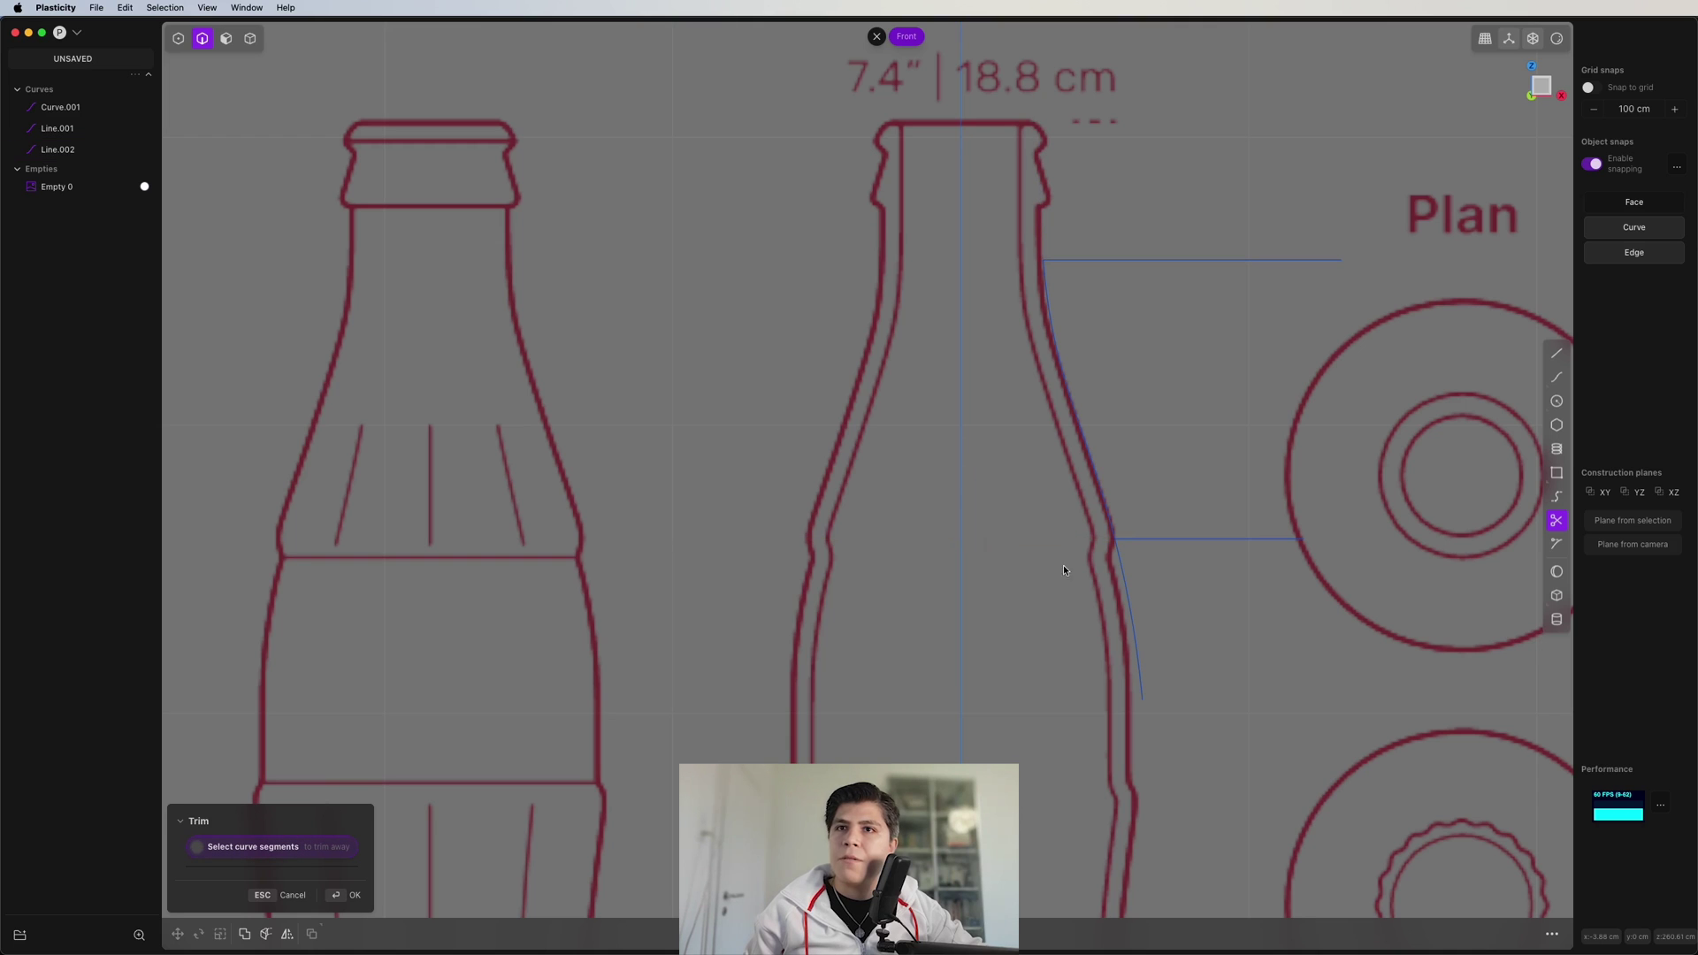
{"action": "left_click", "coordinate": [1133, 577]}
{"action": "left_click", "coordinate": [1222, 262]}
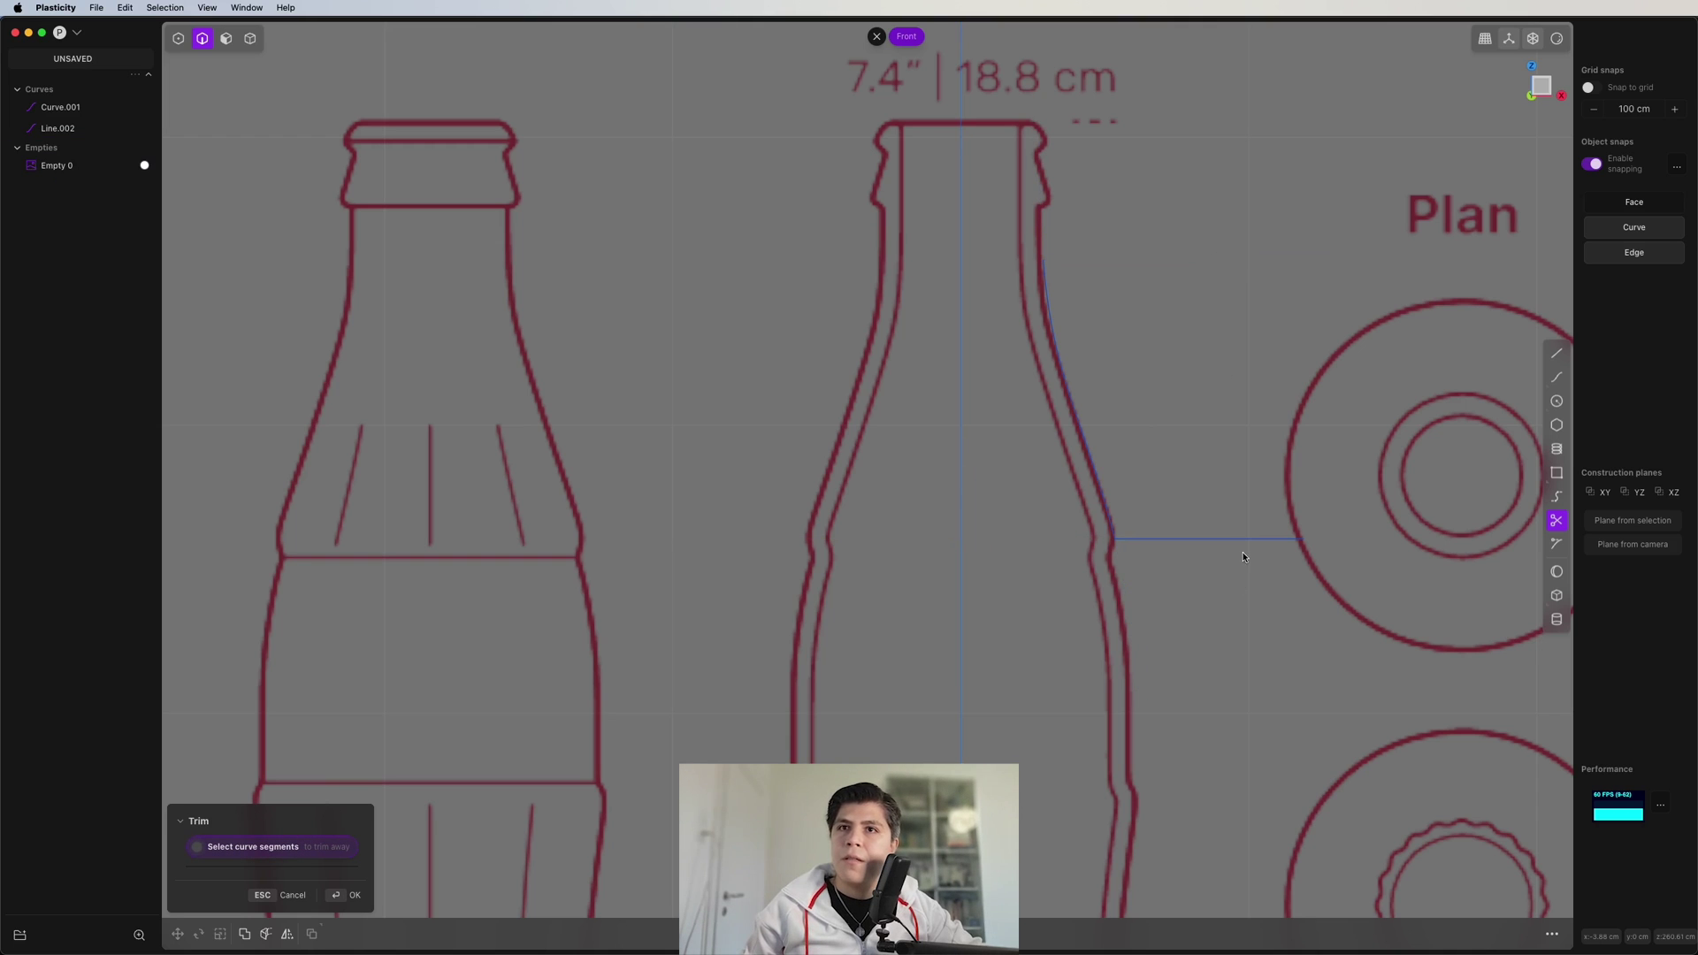
{"action": "left_click", "coordinate": [1193, 541]}
{"action": "key", "text": "super+z"}
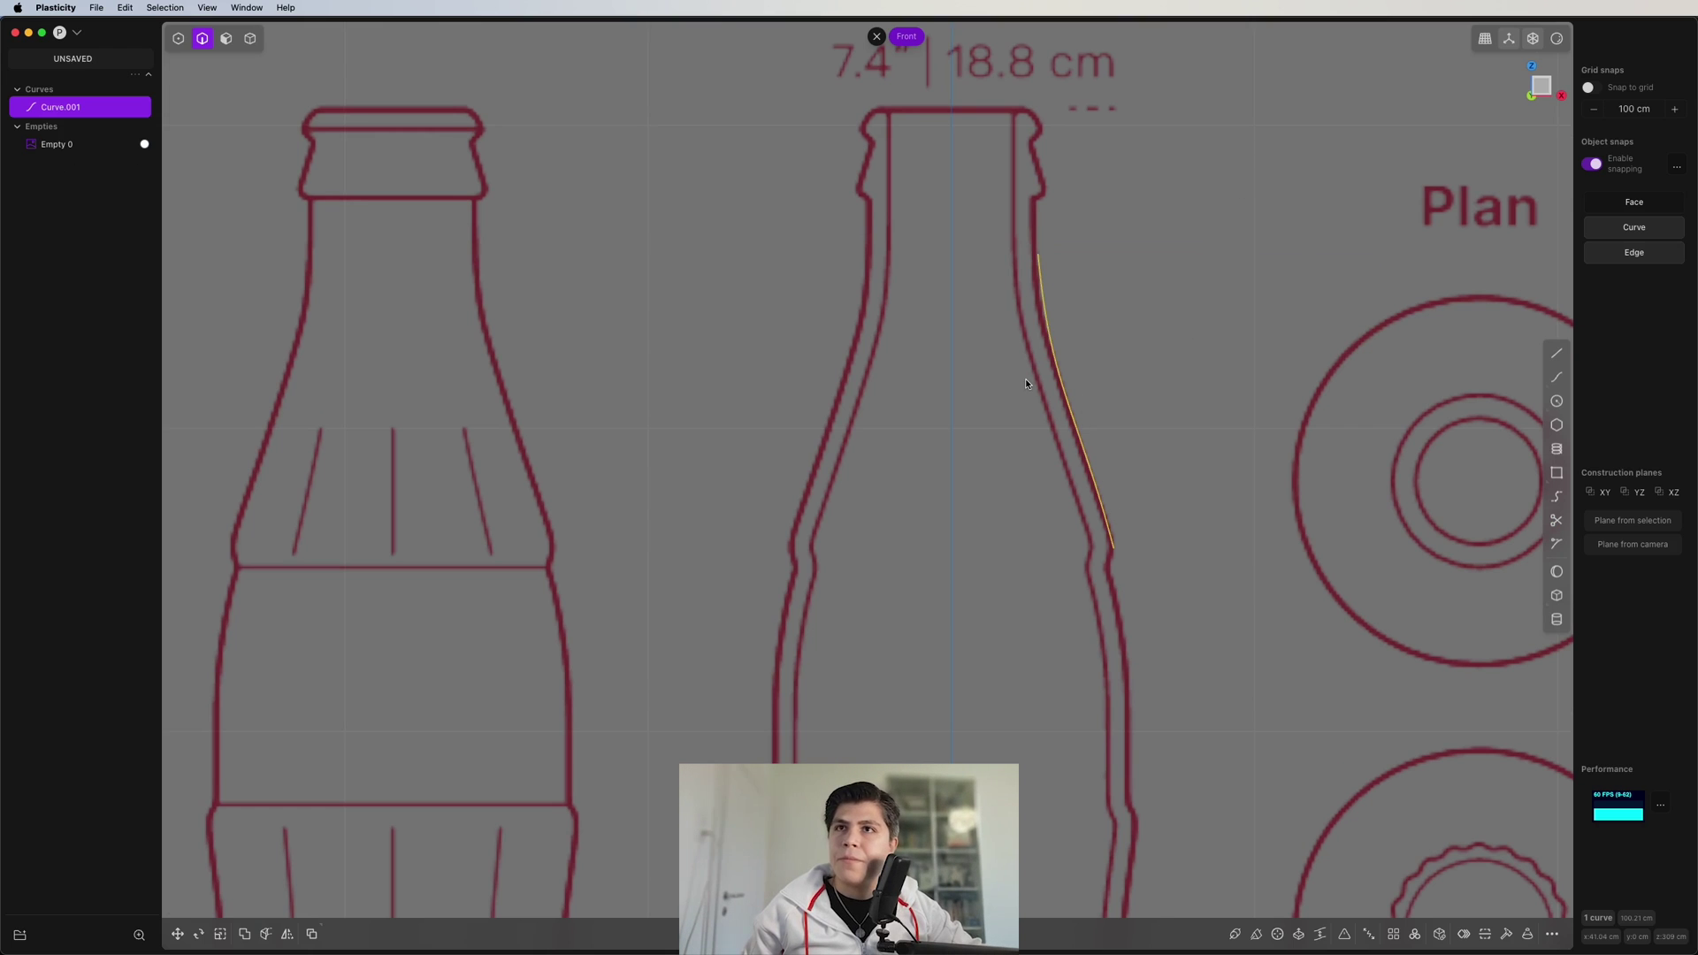
- Draw horizontal lines inward from both ends of the trimmed curve, about 16 cm at the upper end and 41 cm at the lower end
{"action": "scroll", "coordinate": [1025, 384], "scroll_direction": "up", "scroll_amount": 2}
{"action": "key", "text": "shift+a"}
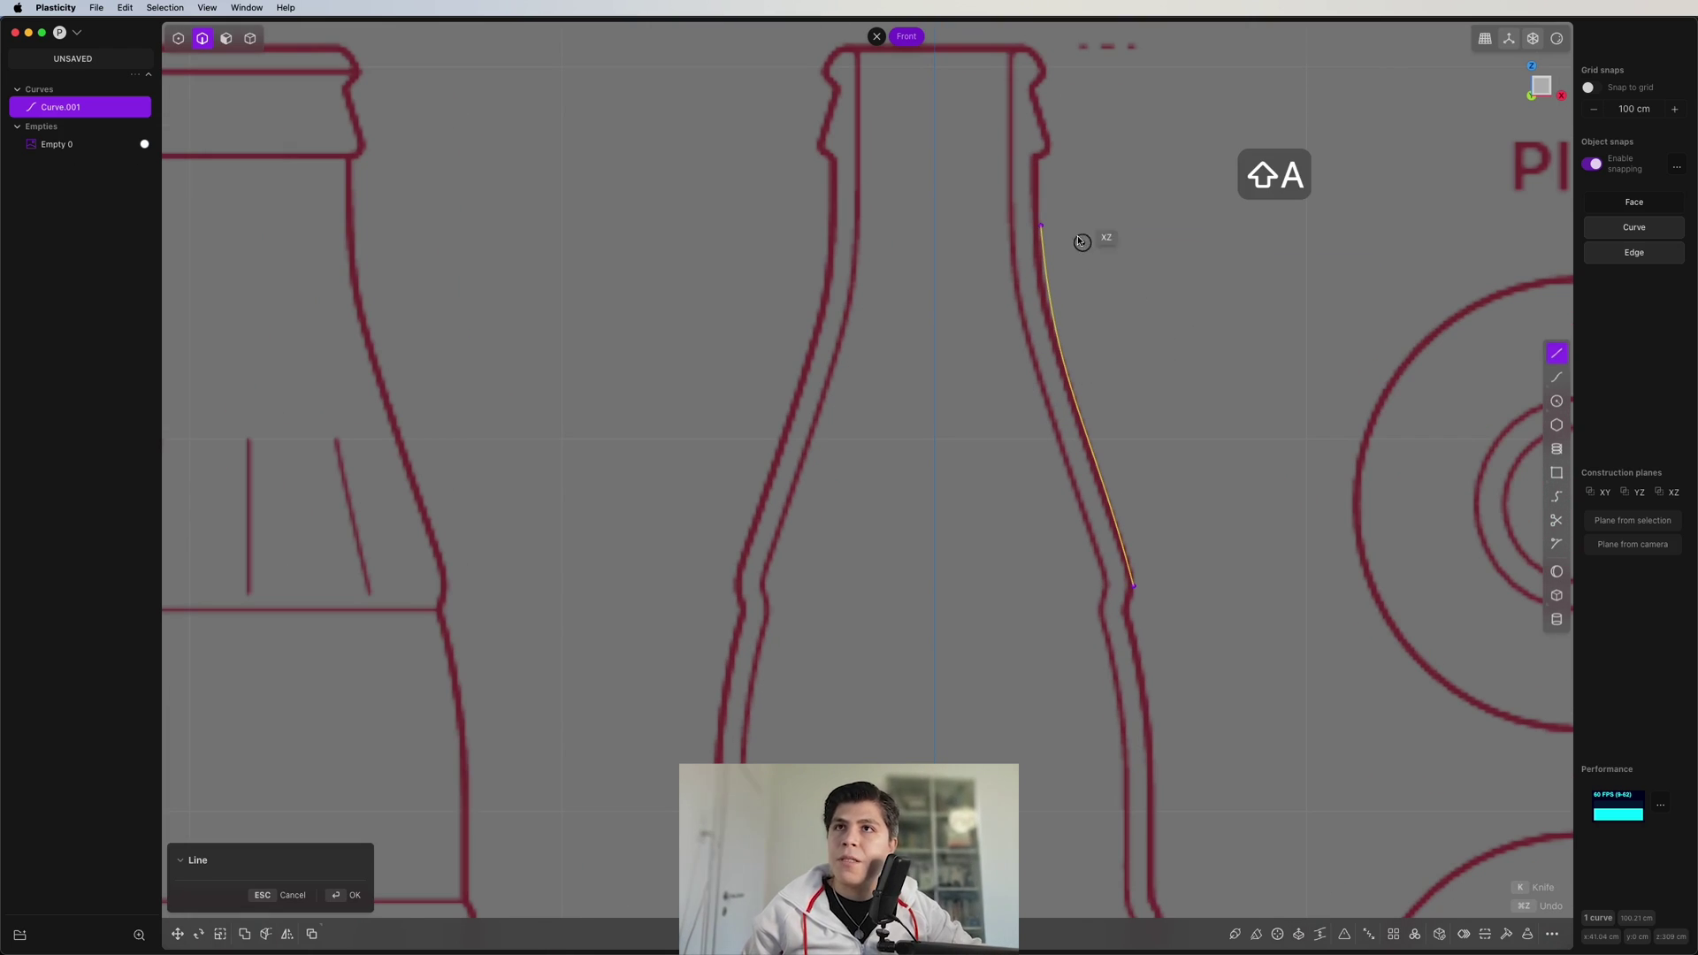
{"action": "left_click", "coordinate": [1040, 227]}
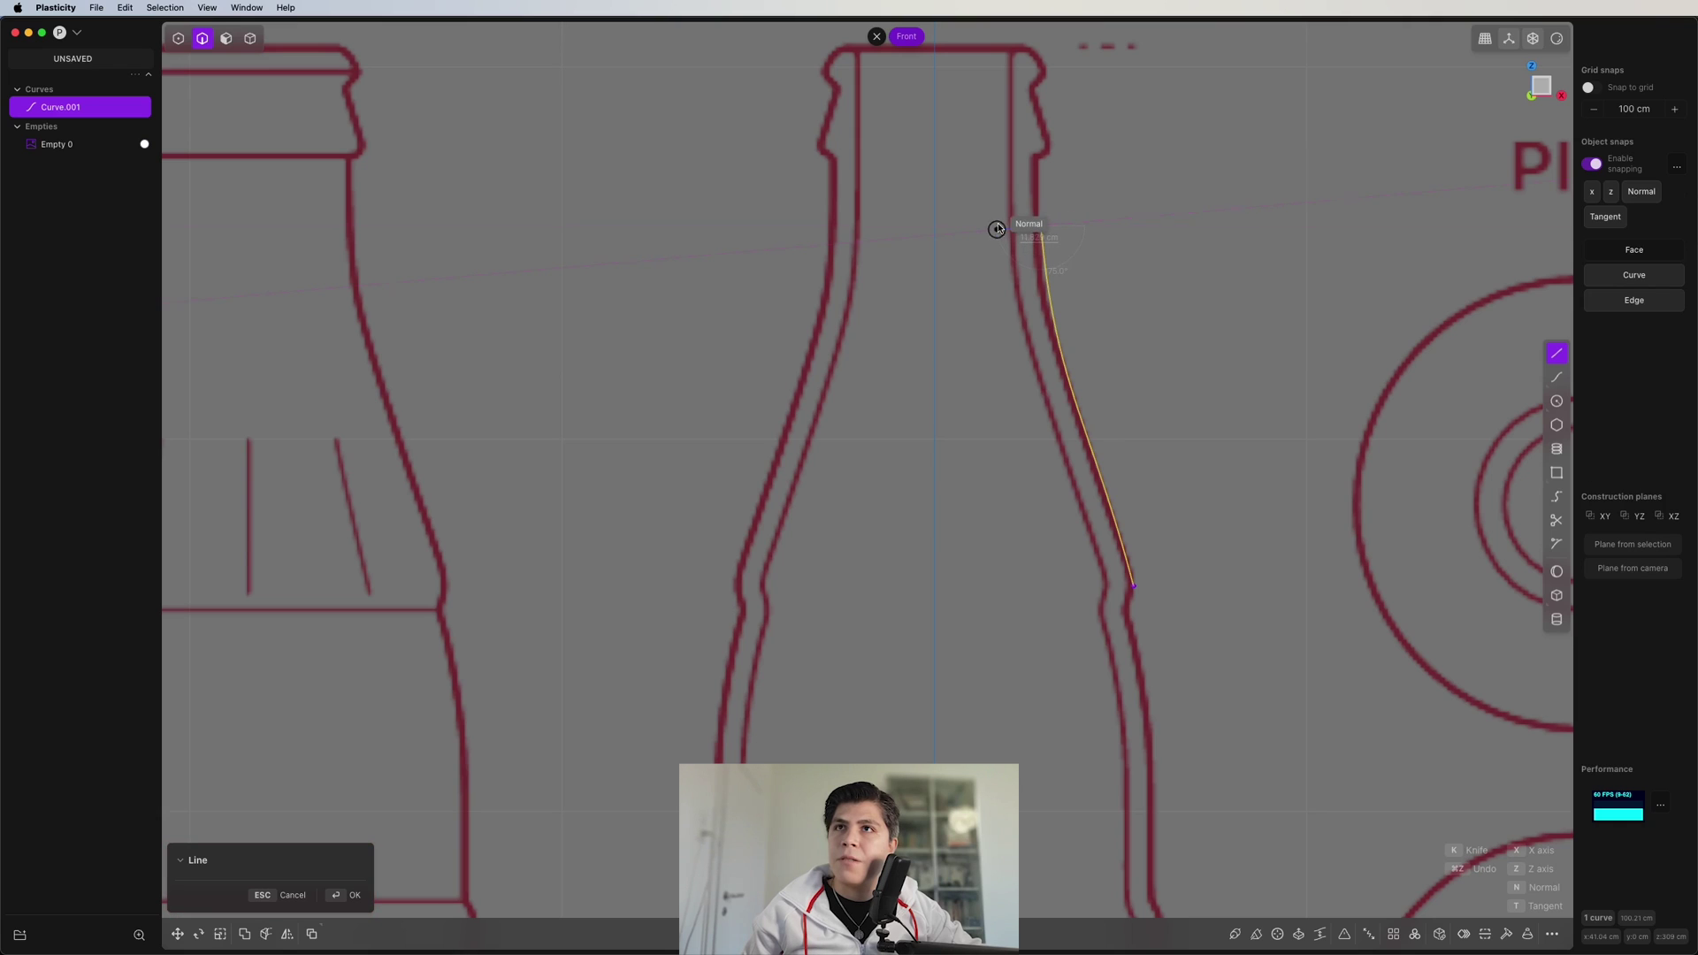
{"action": "left_click", "coordinate": [982, 225]}
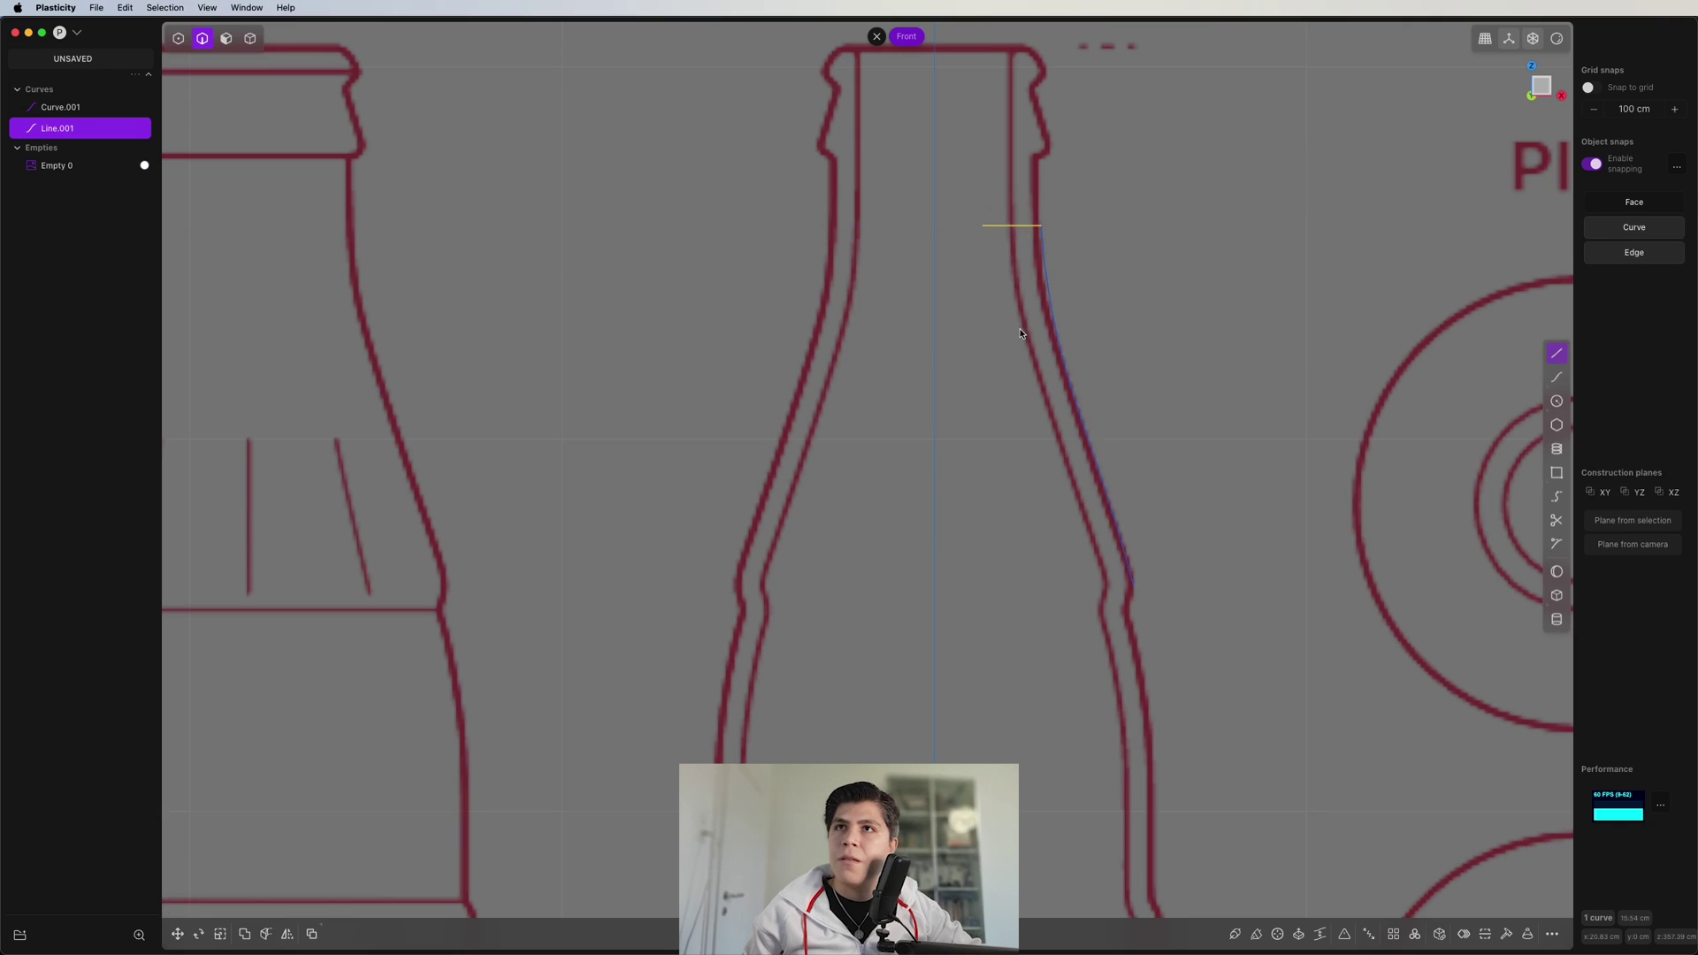
{"action": "key", "text": "shift+a"}
{"action": "left_click", "coordinate": [1134, 586]}
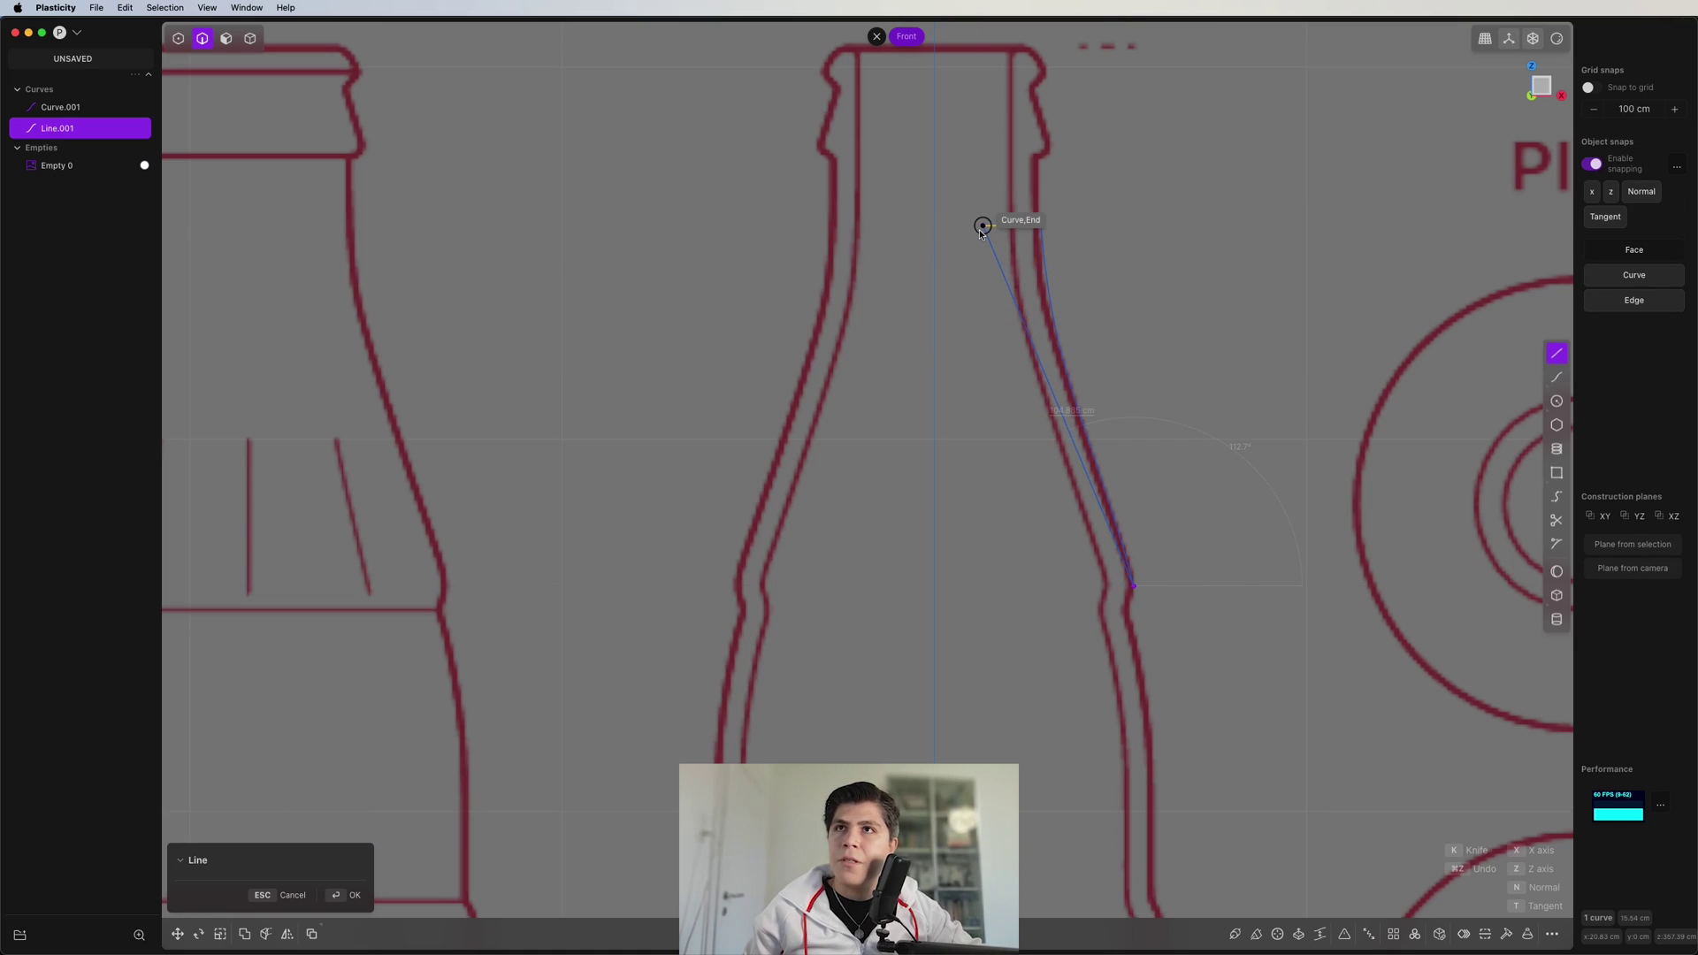
{"action": "left_click", "coordinate": [982, 586]}
- Select the profile curve with both horizontal lines and join them into a single curve
{"action": "key", "text": "2"}
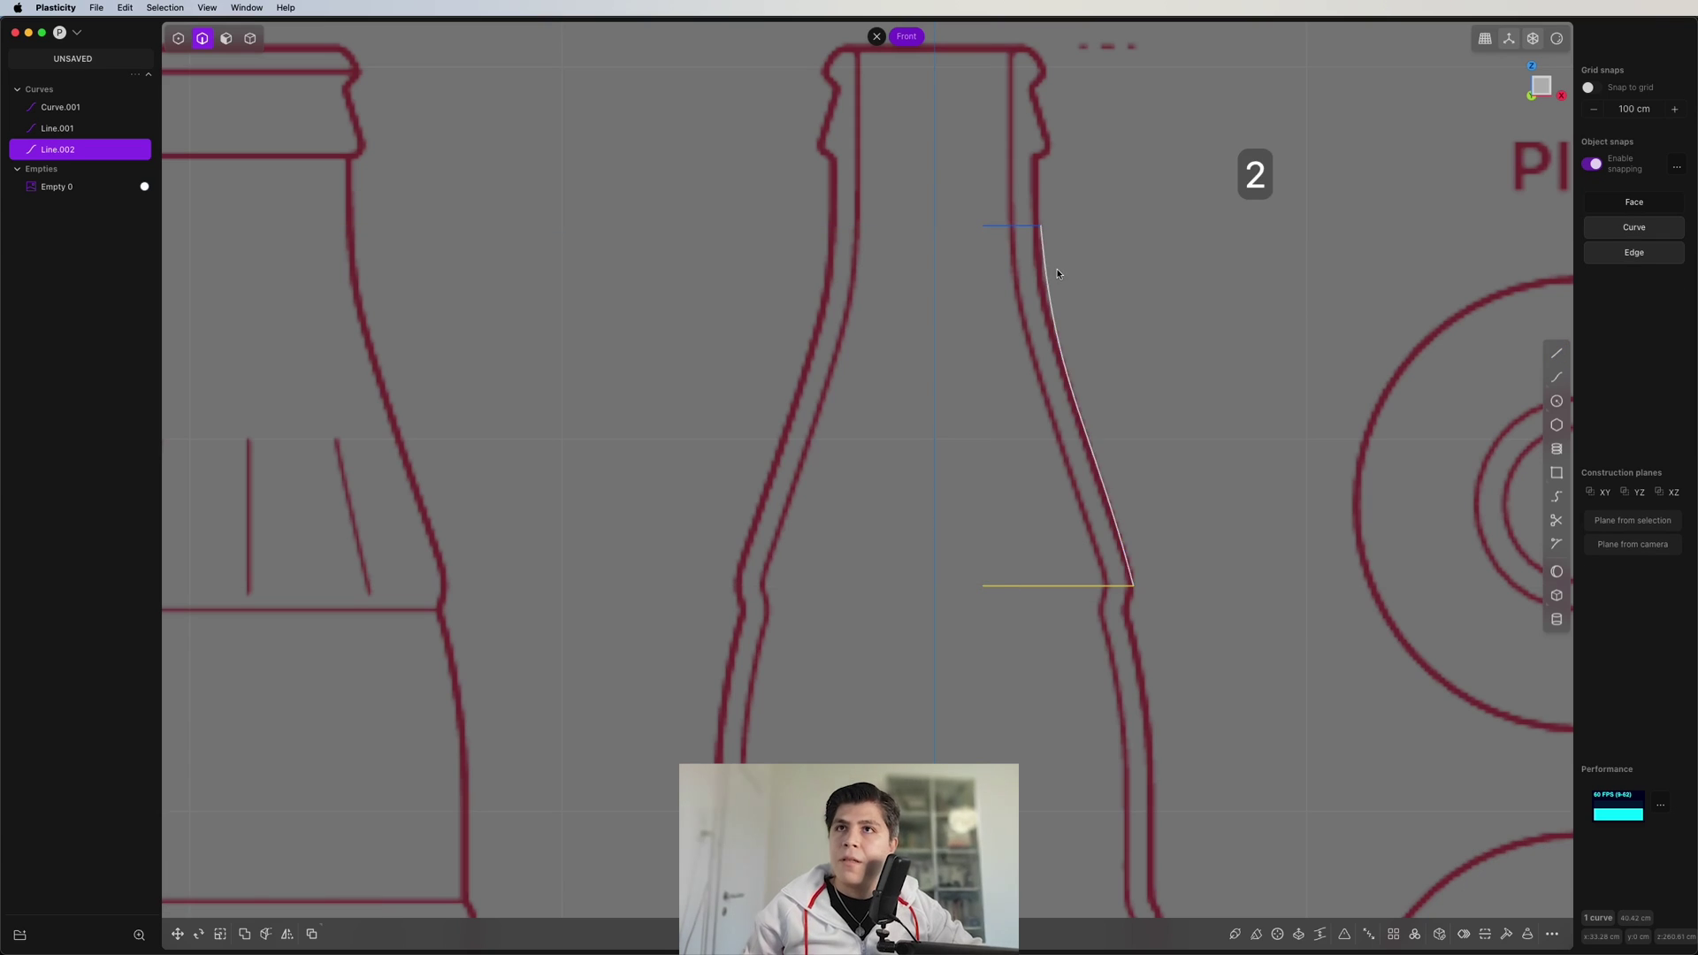
{"action": "left_click_drag", "start_coordinate": [1099, 186], "coordinate": [921, 682]}
{"action": "key", "text": "j"}
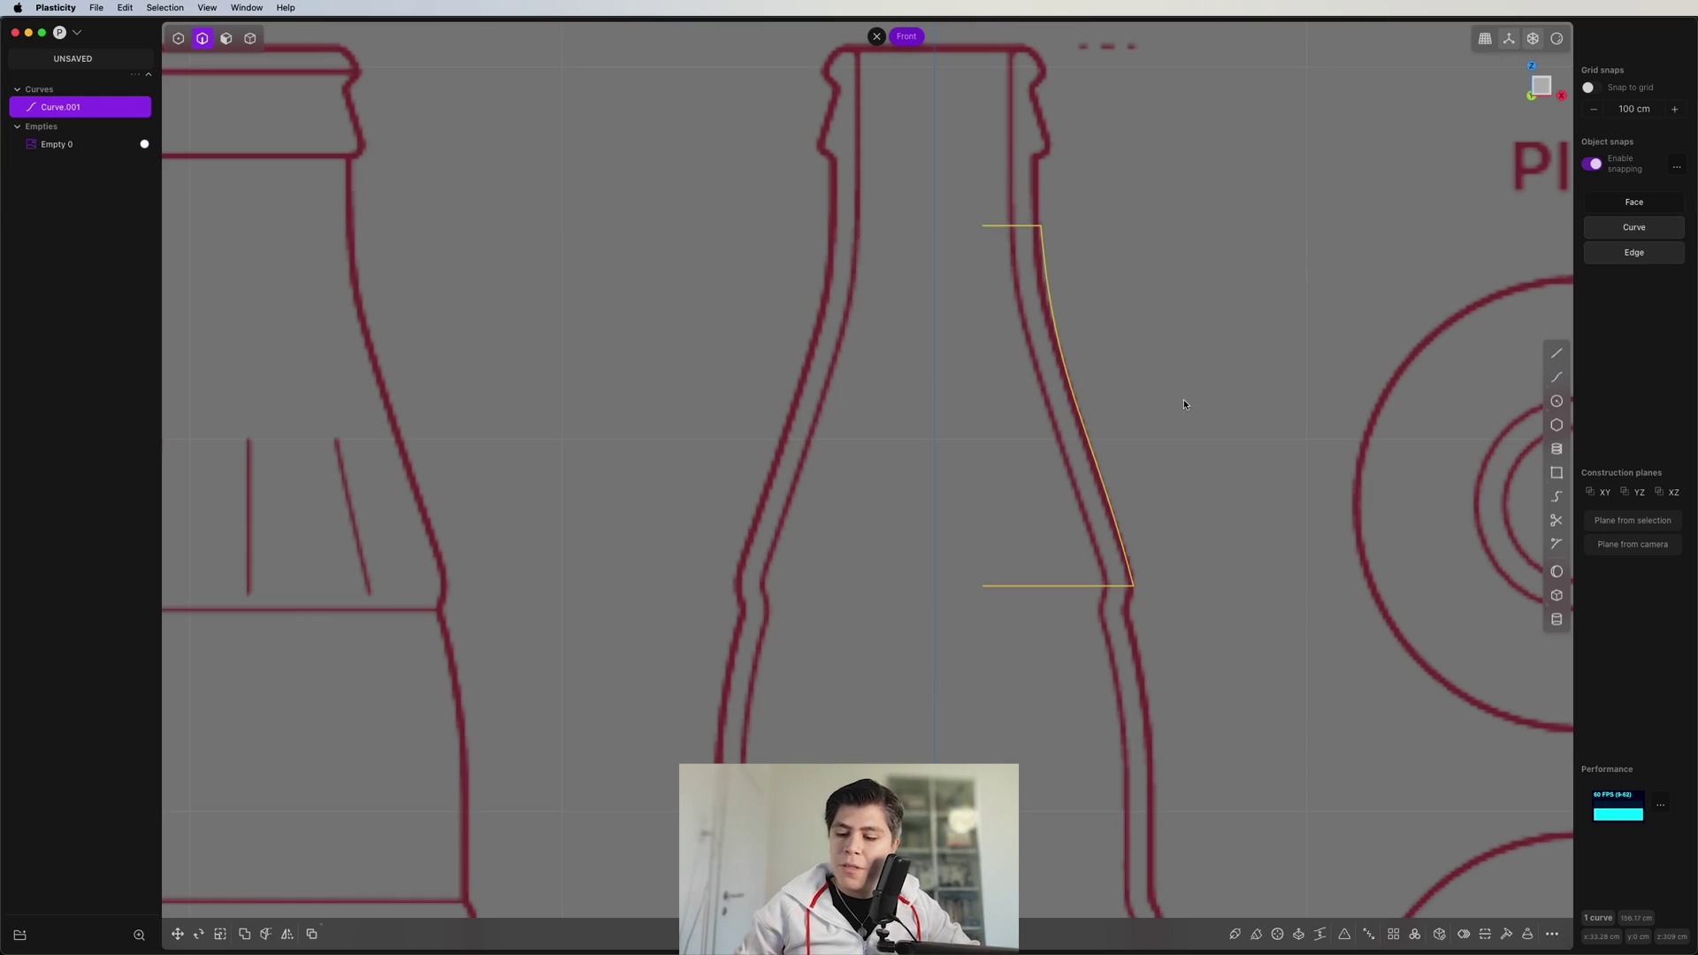
- Revolve the joined profile curve 360 degrees around a vertical axis through the inner ends of its horizontal lines
{"action": "type", "text": "f"}
{"action": "type", "text": "revol"}
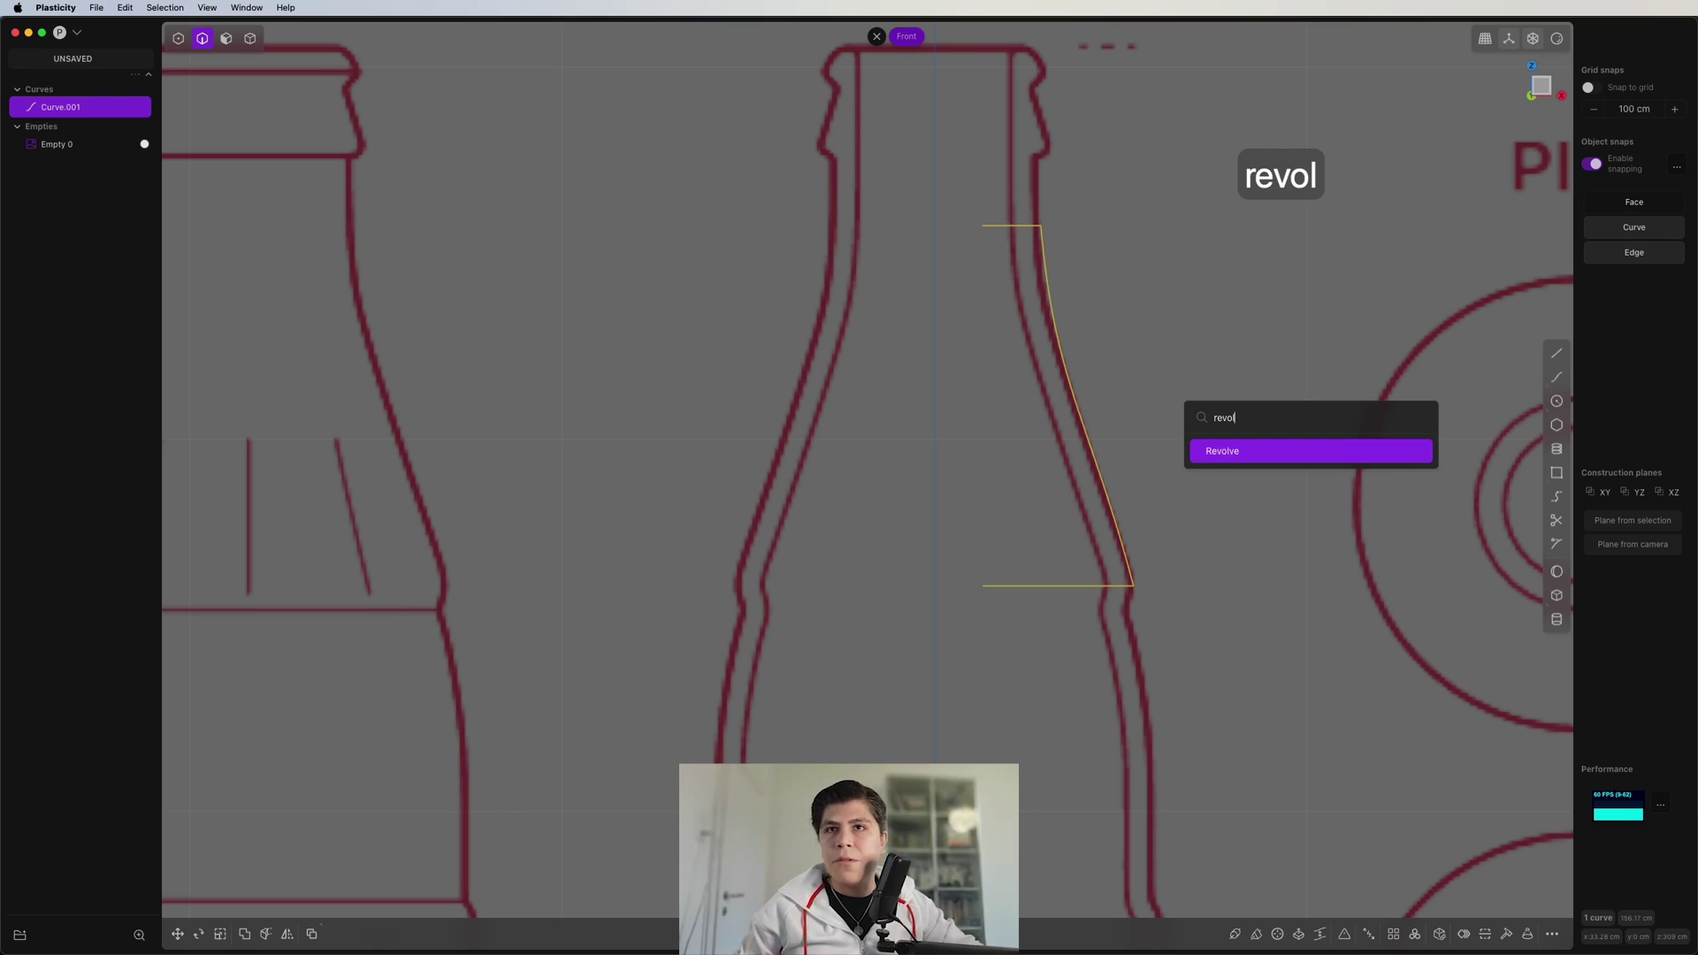
{"action": "key", "text": "Return"}
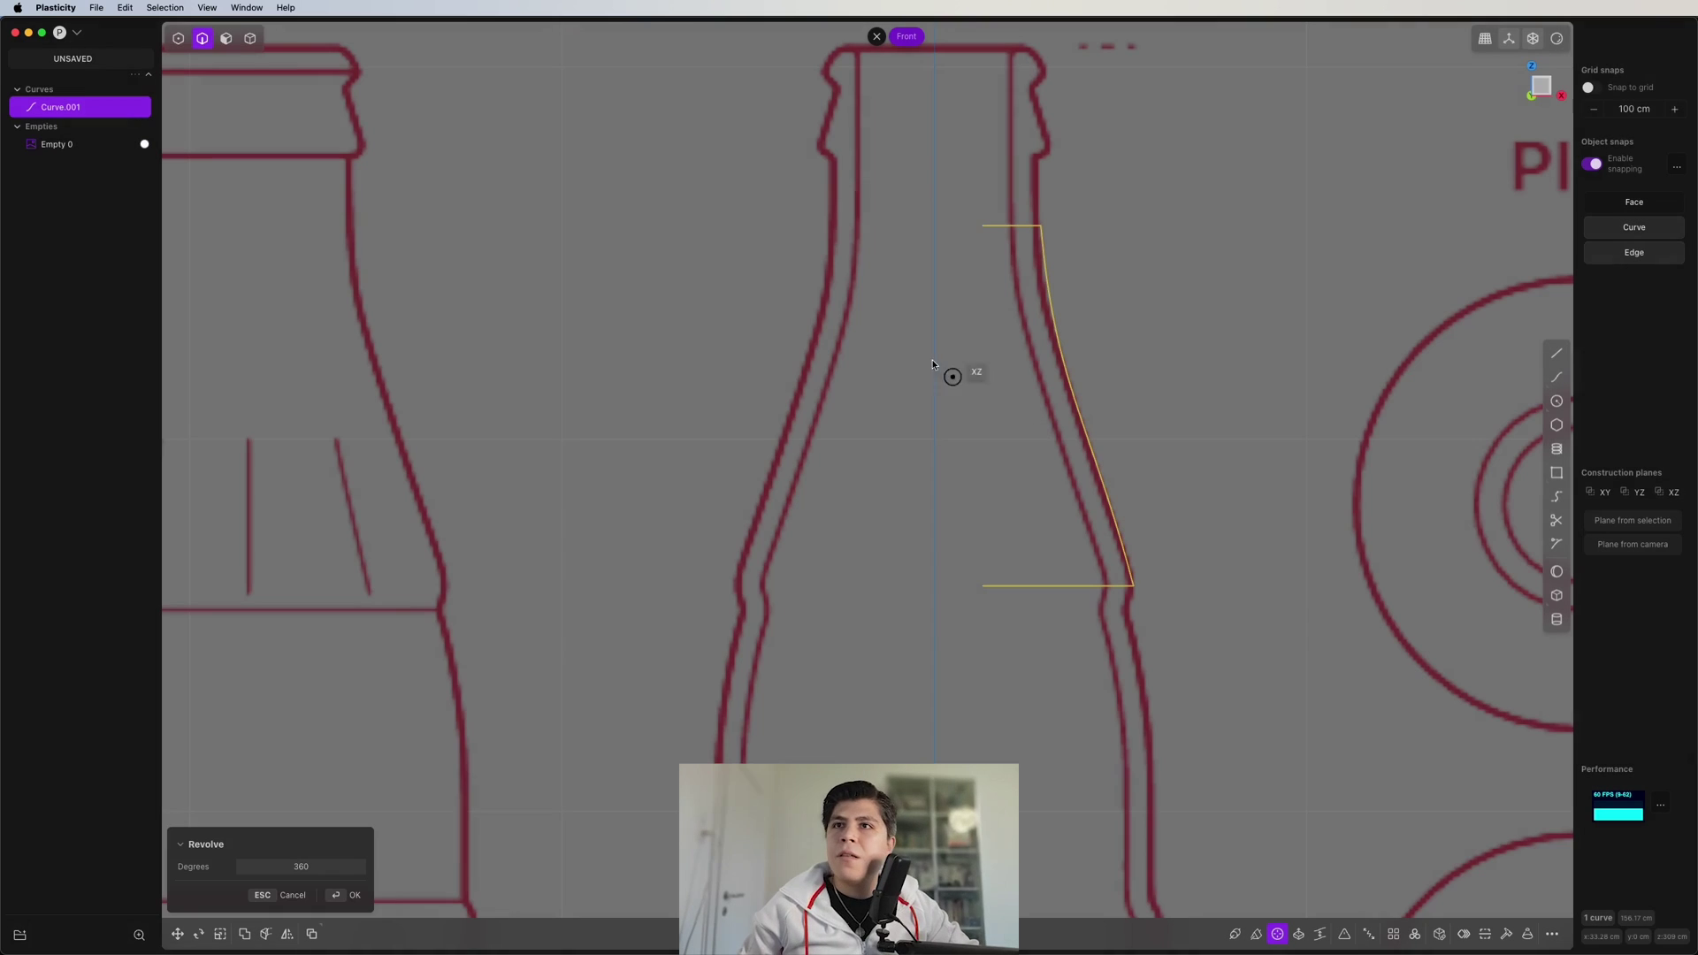
{"action": "left_click", "coordinate": [985, 233]}
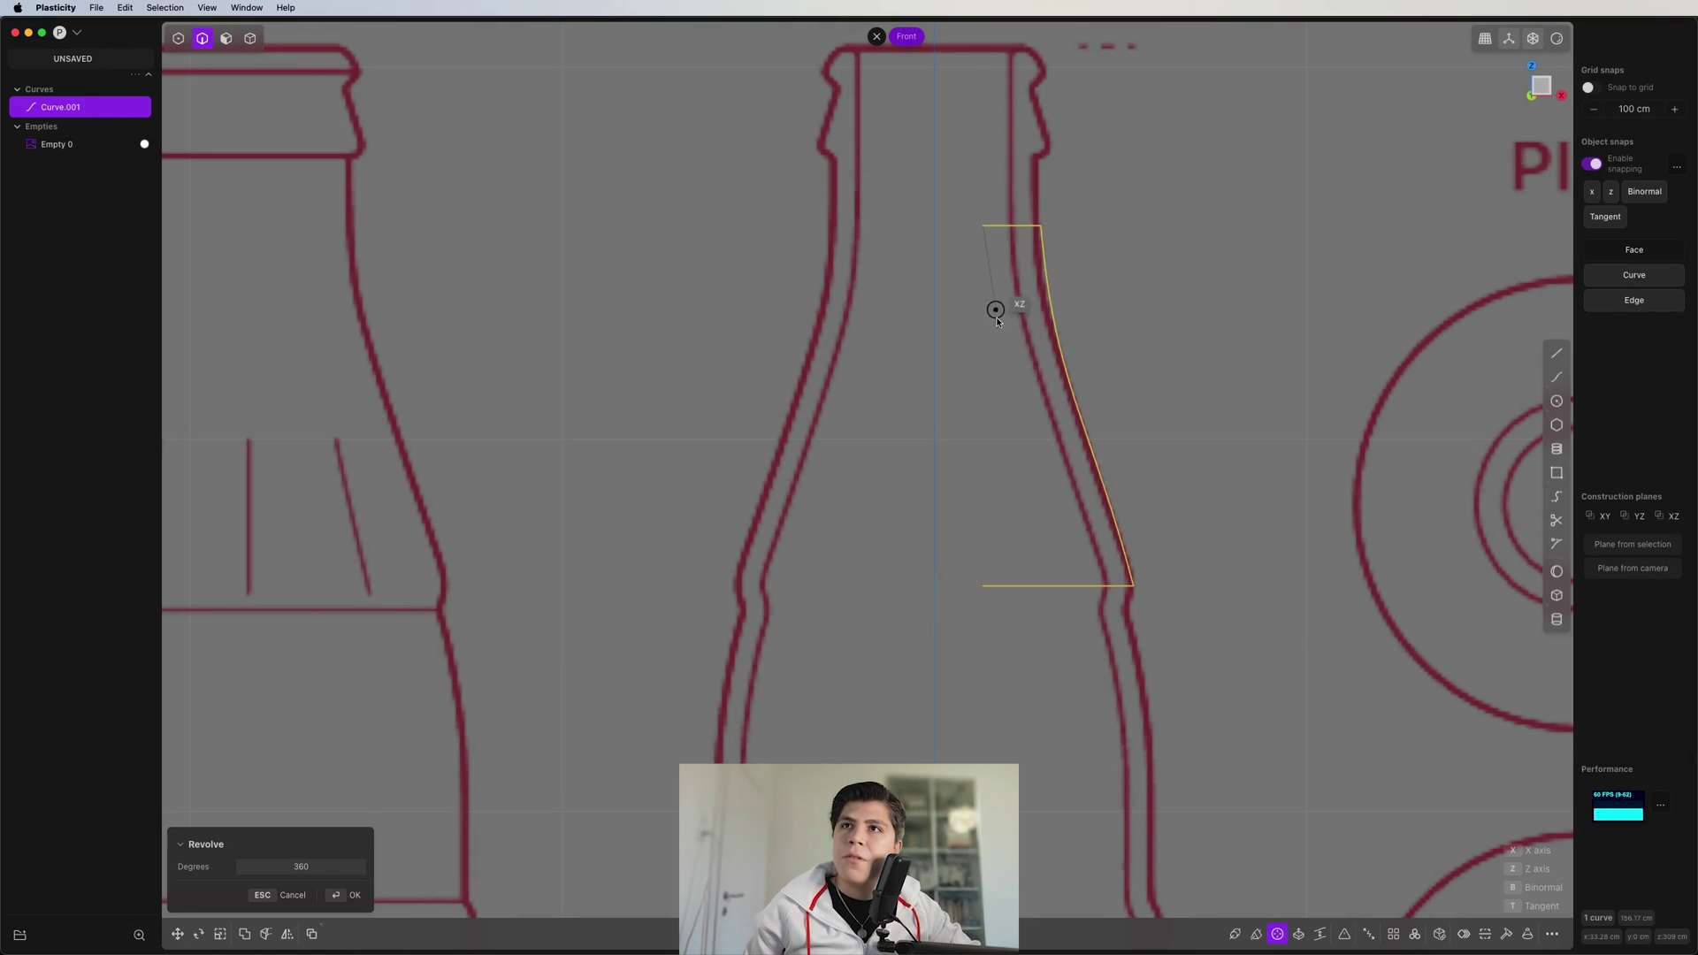
{"action": "left_click", "coordinate": [983, 380]}
{"action": "key", "text": "Return"}
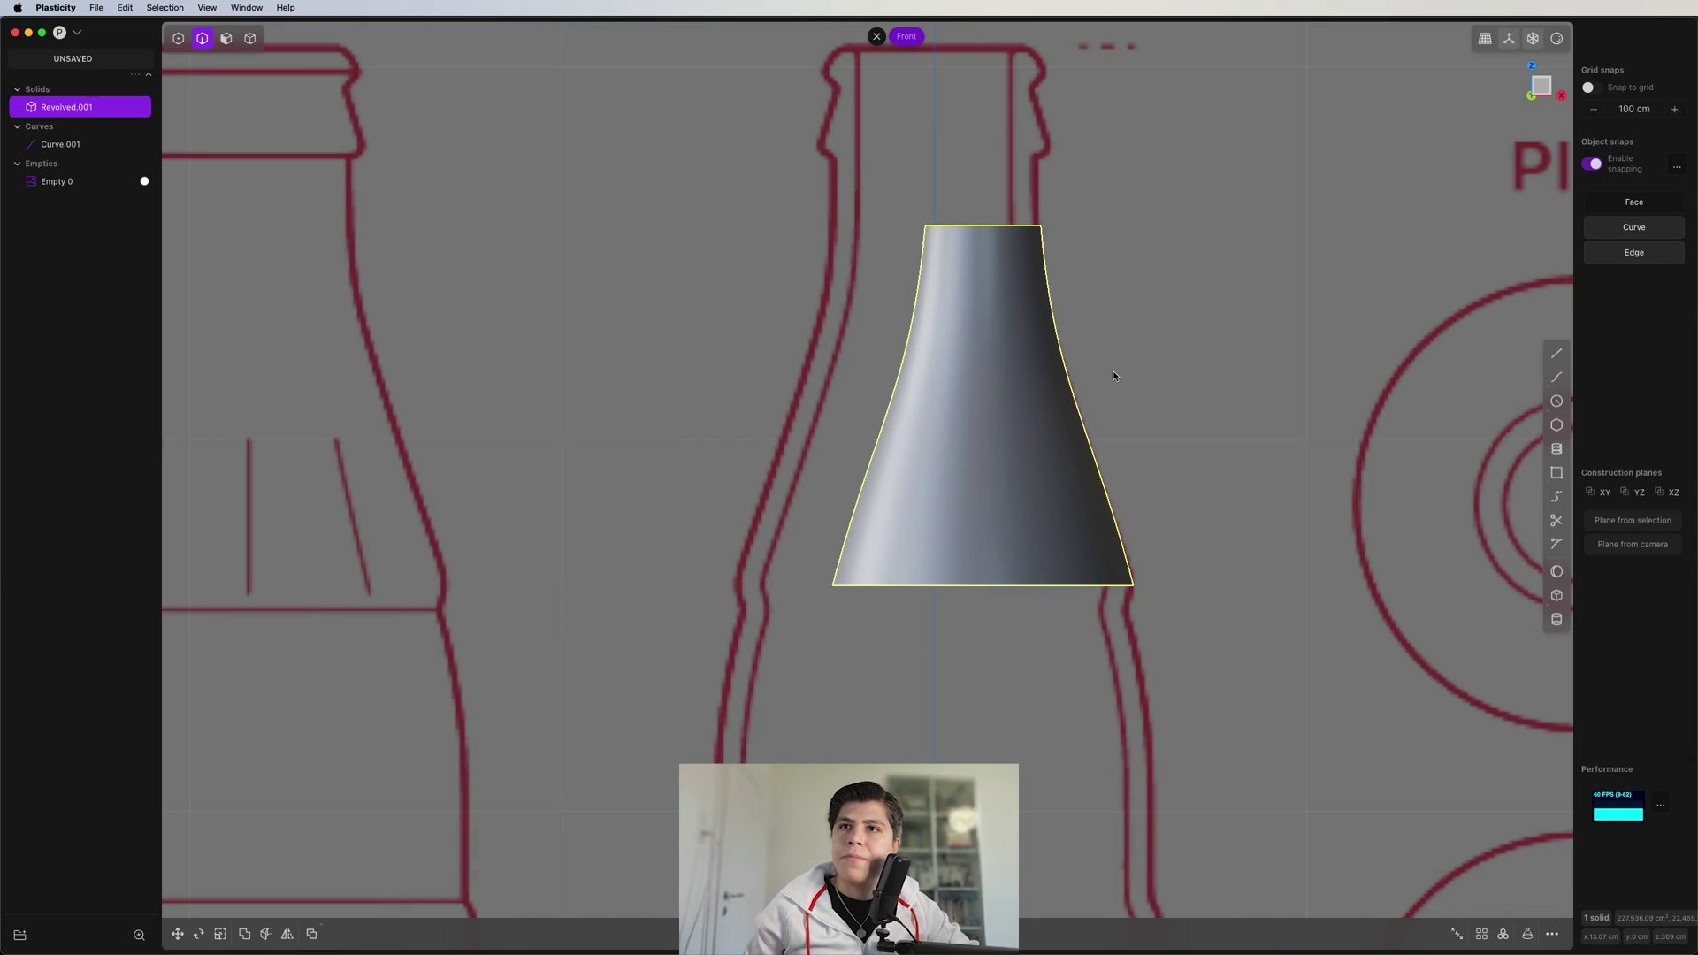
- Create a 360-degree radial array of 8 copies of the revolved neck solid around the vertical Z axis
{"action": "middle_click_drag", "start_coordinate": [1238, 353], "coordinate": [799, 569]}
{"action": "key", "text": "/"}
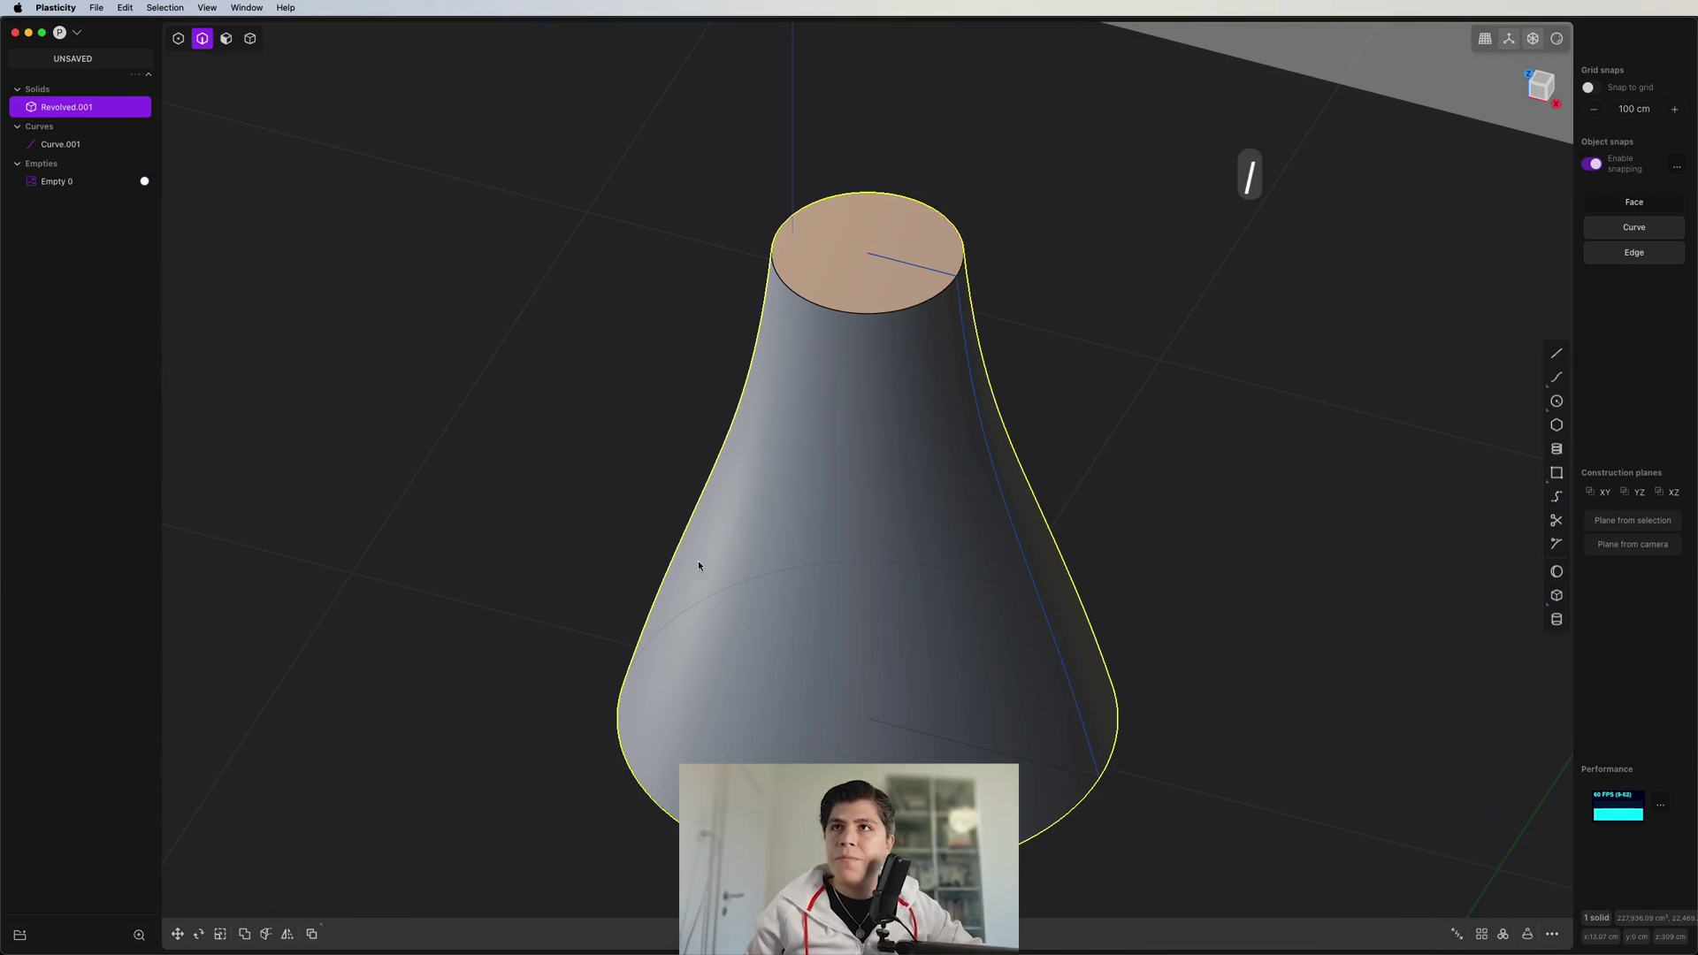
{"action": "middle_click_drag", "start_coordinate": [693, 560], "coordinate": [919, 390]}
{"action": "middle_click_drag", "start_coordinate": [886, 638], "coordinate": [819, 394], "text": "shift"}
{"action": "scroll", "coordinate": [923, 389], "scroll_direction": "down", "scroll_amount": 2}
{"action": "scroll", "coordinate": [986, 234], "scroll_direction": "down", "scroll_amount": 2}
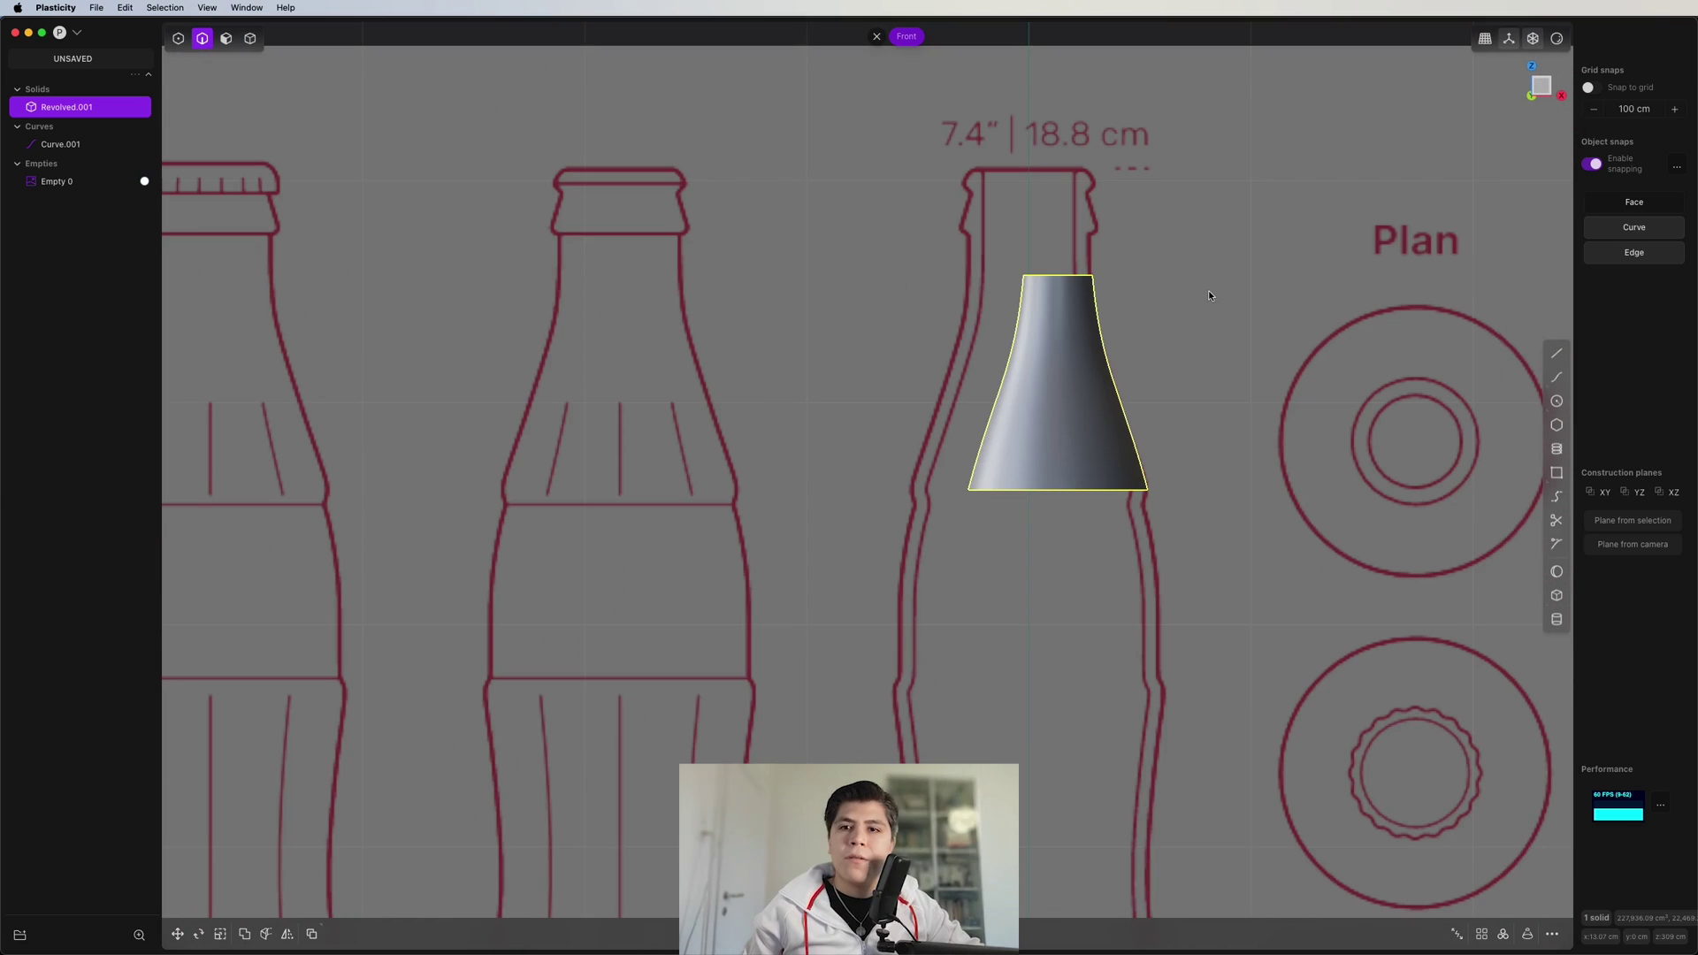
{"action": "middle_click_drag", "start_coordinate": [1206, 298], "coordinate": [1172, 386]}
{"action": "middle_click_drag", "start_coordinate": [1130, 531], "coordinate": [1135, 359], "text": "shift"}
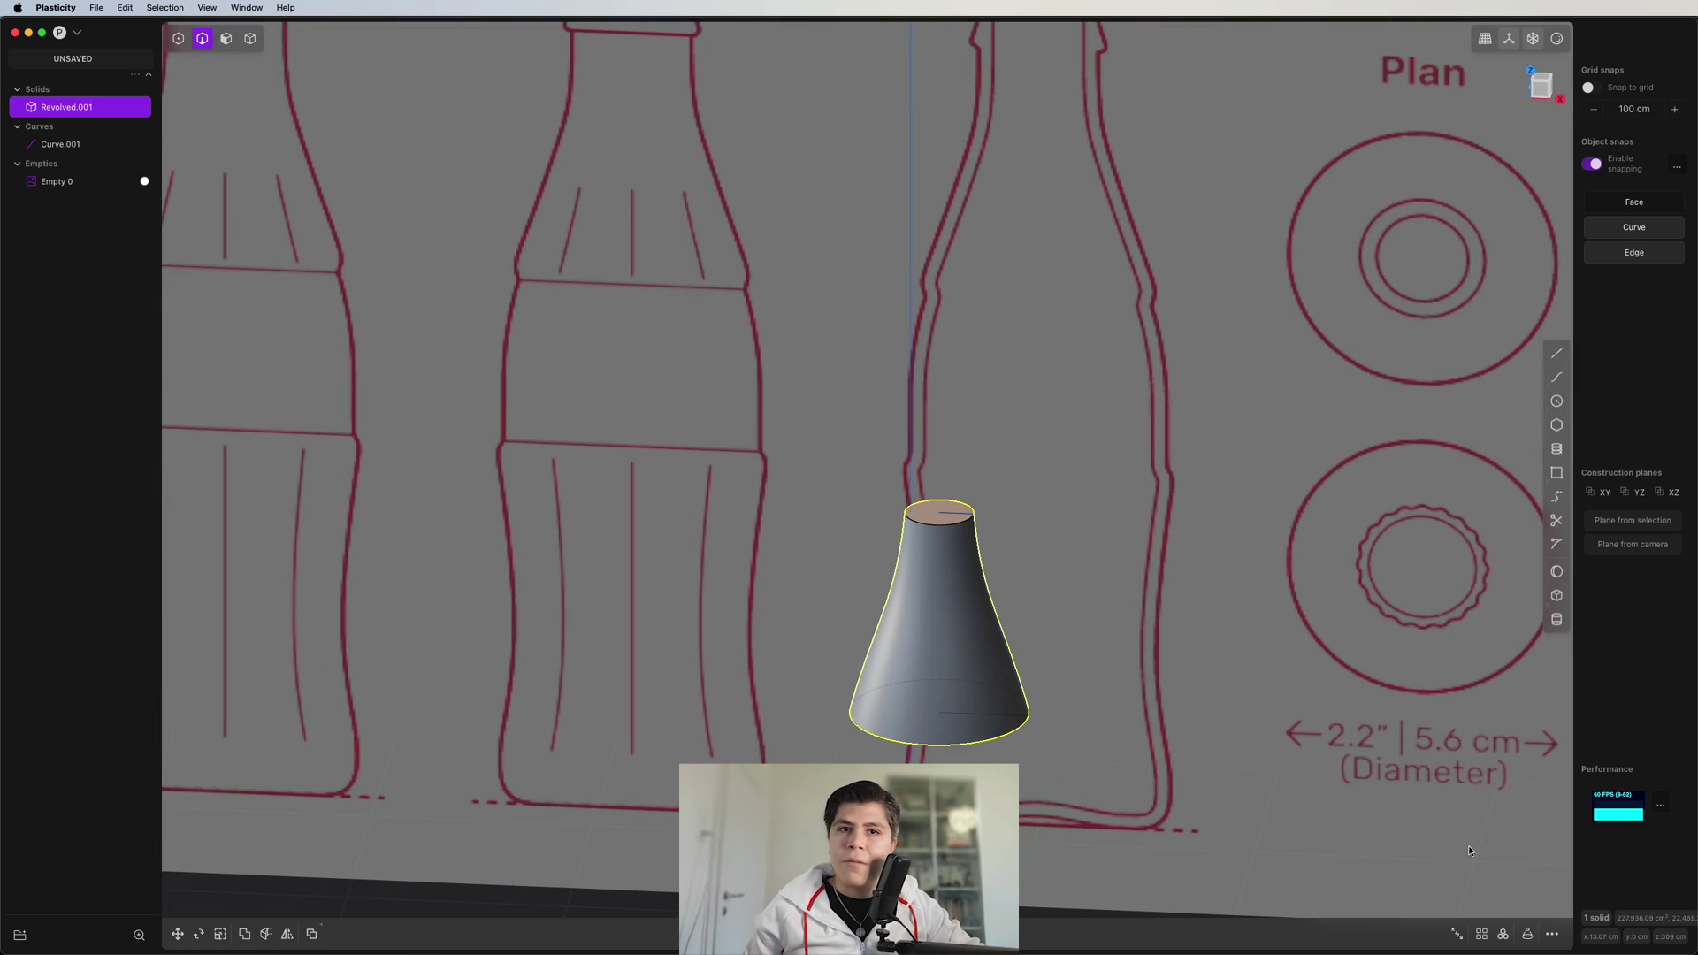
{"action": "left_click", "coordinate": [1504, 936]}
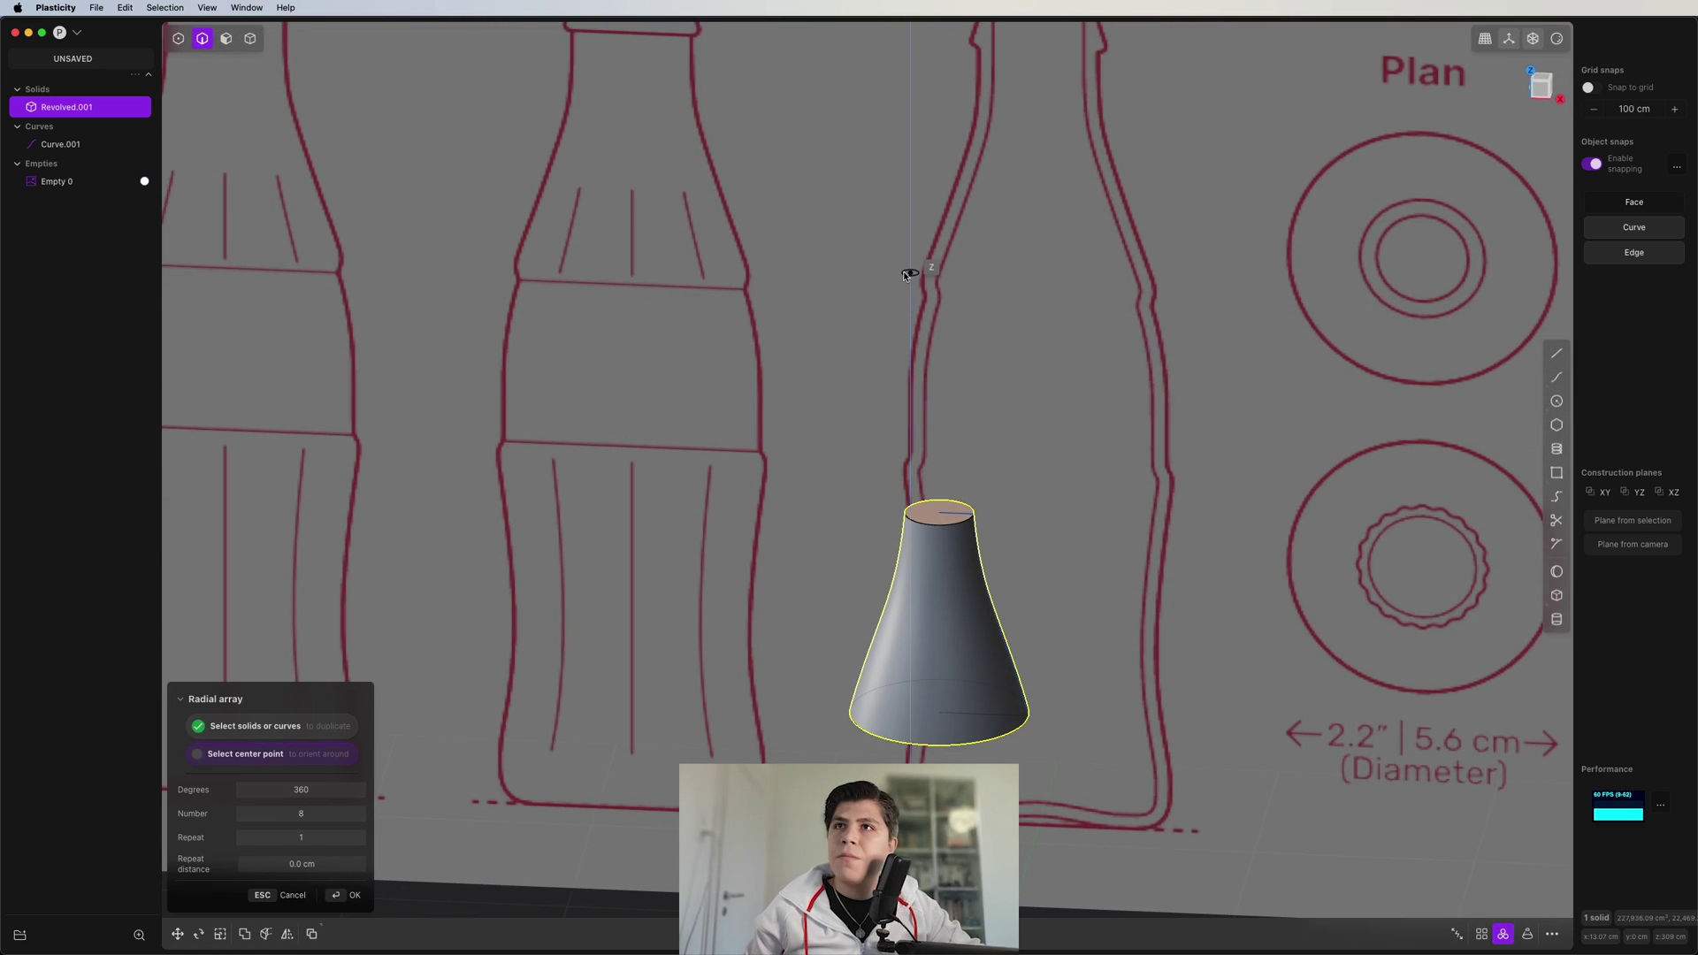
{"action": "left_click", "coordinate": [916, 358]}
{"action": "key", "text": "Return"}
- Combine all eight arrayed neck solids into one body with a Boolean union
{"action": "middle_click_drag", "start_coordinate": [913, 377], "coordinate": [1001, 691]}
{"action": "key", "text": "slash"}
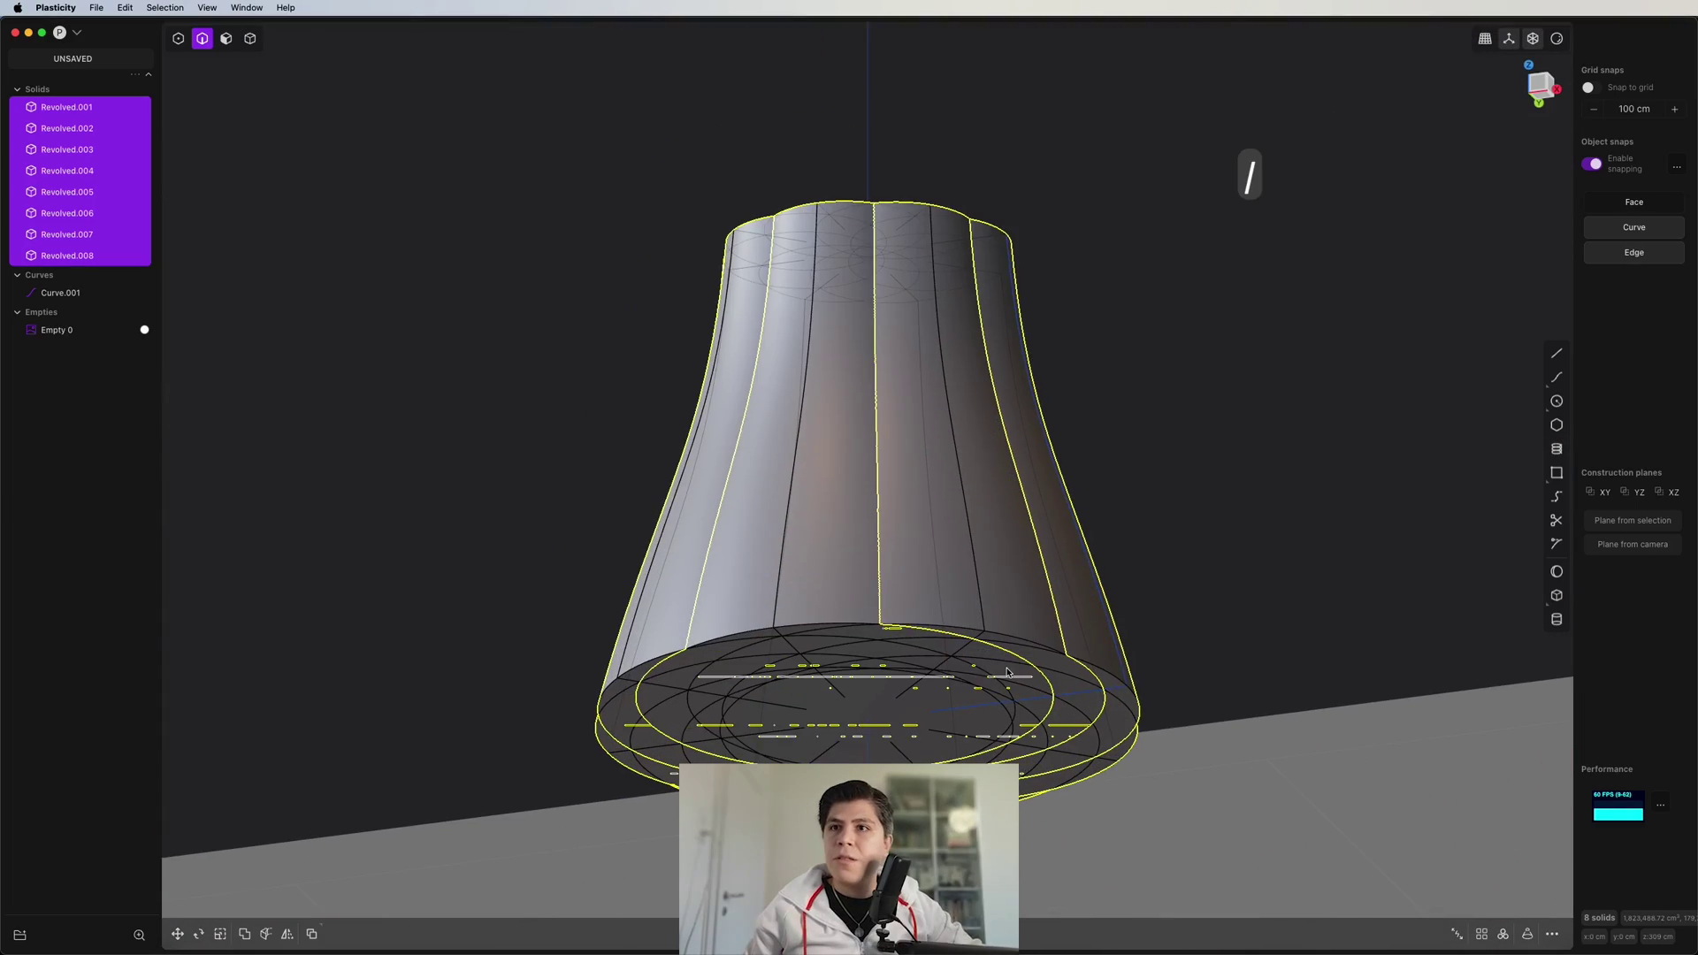
{"action": "middle_click_drag", "start_coordinate": [978, 372], "coordinate": [1100, 429]}
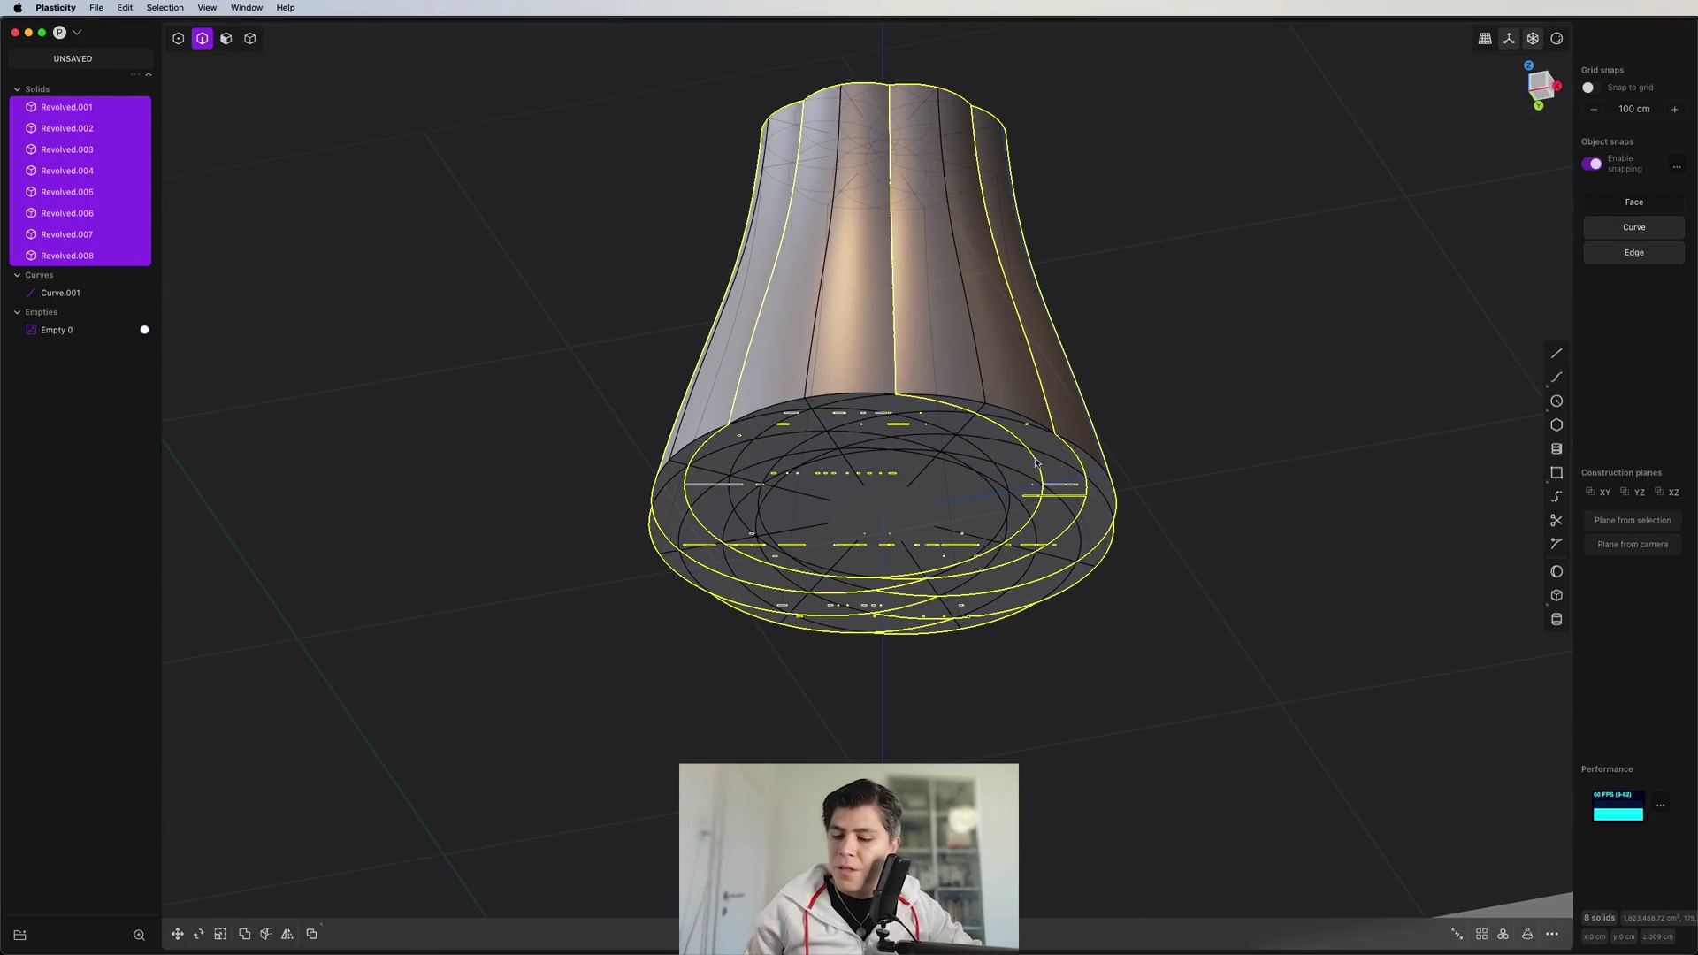
{"action": "key", "text": "q"}
{"action": "key", "text": "q"}
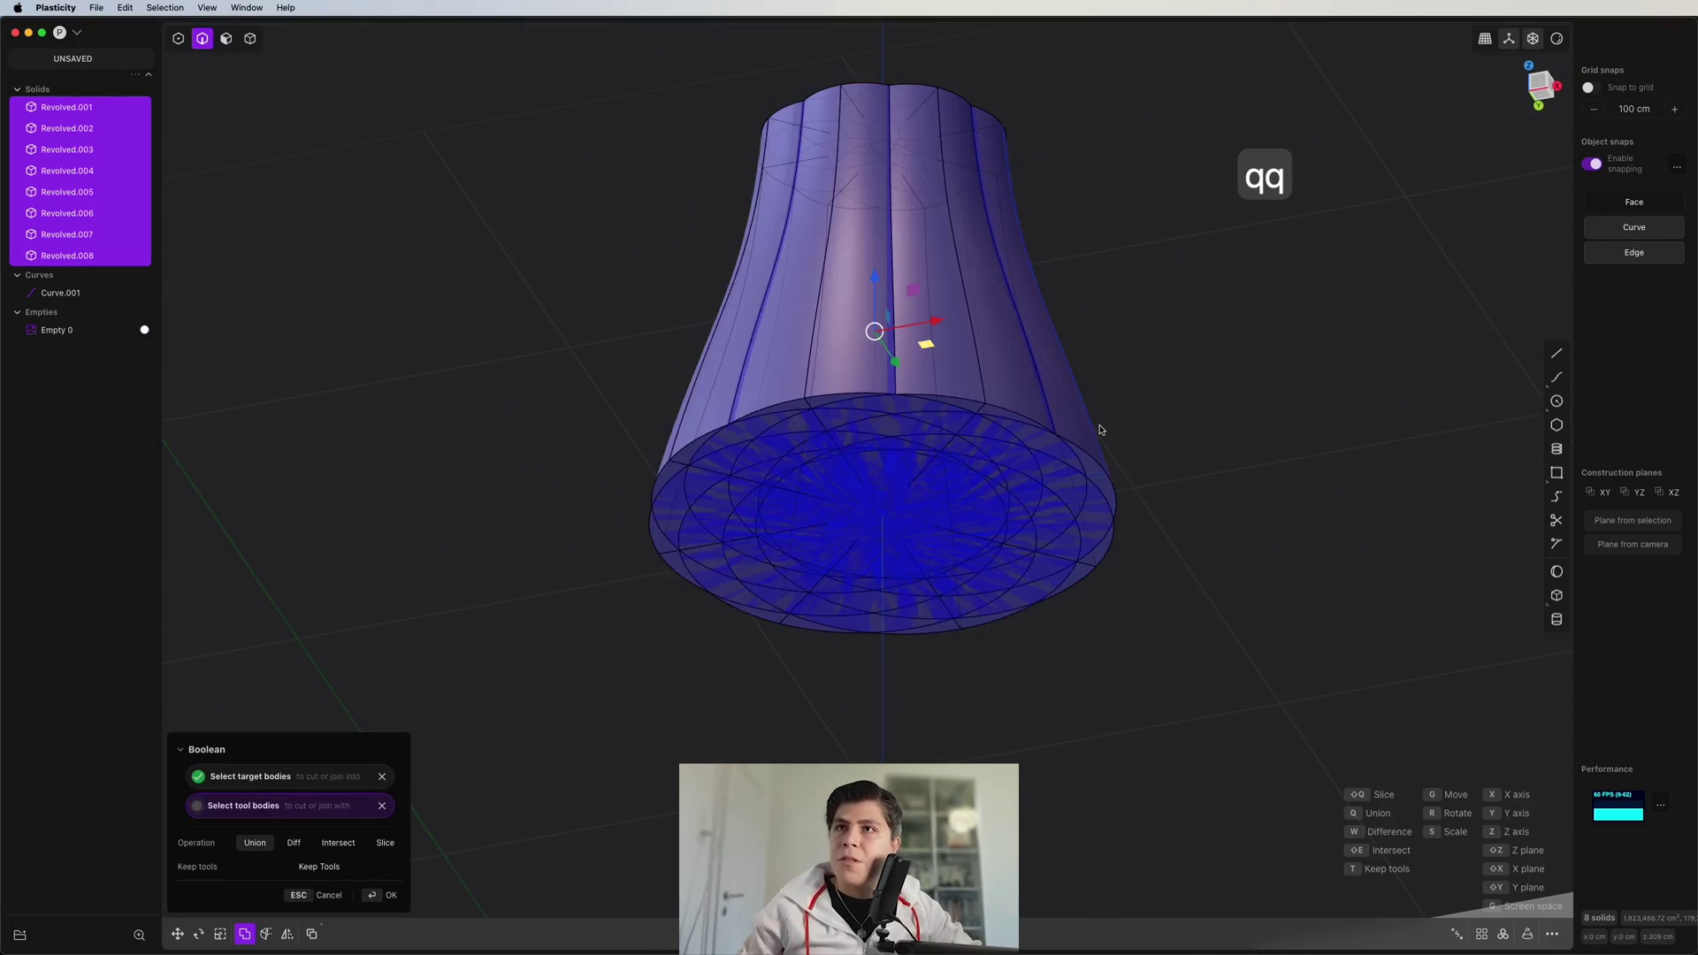
{"action": "right_click", "coordinate": [1099, 430]}
- Duplicate the scalloped bottom edge loop of the united body in place as a separate curve
{"action": "middle_click_drag", "start_coordinate": [1037, 462], "coordinate": [1122, 381], "text": "shift"}
{"action": "scroll", "coordinate": [1122, 381], "scroll_direction": "up", "scroll_amount": 3}
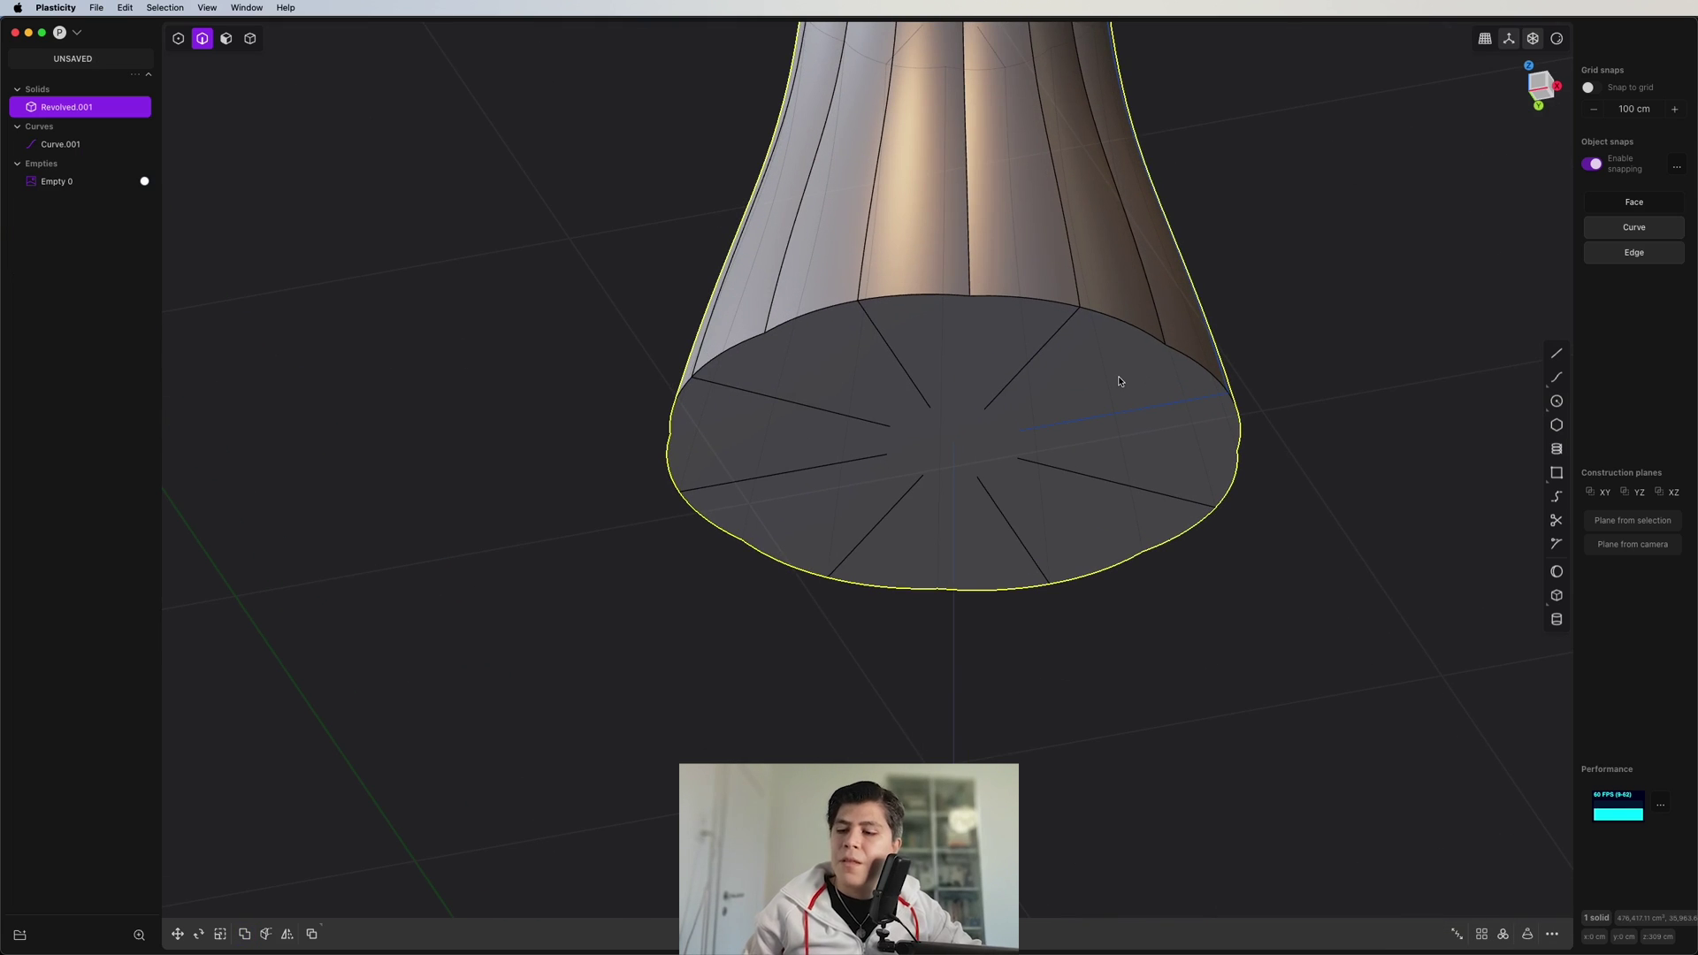
{"action": "key", "text": "2"}
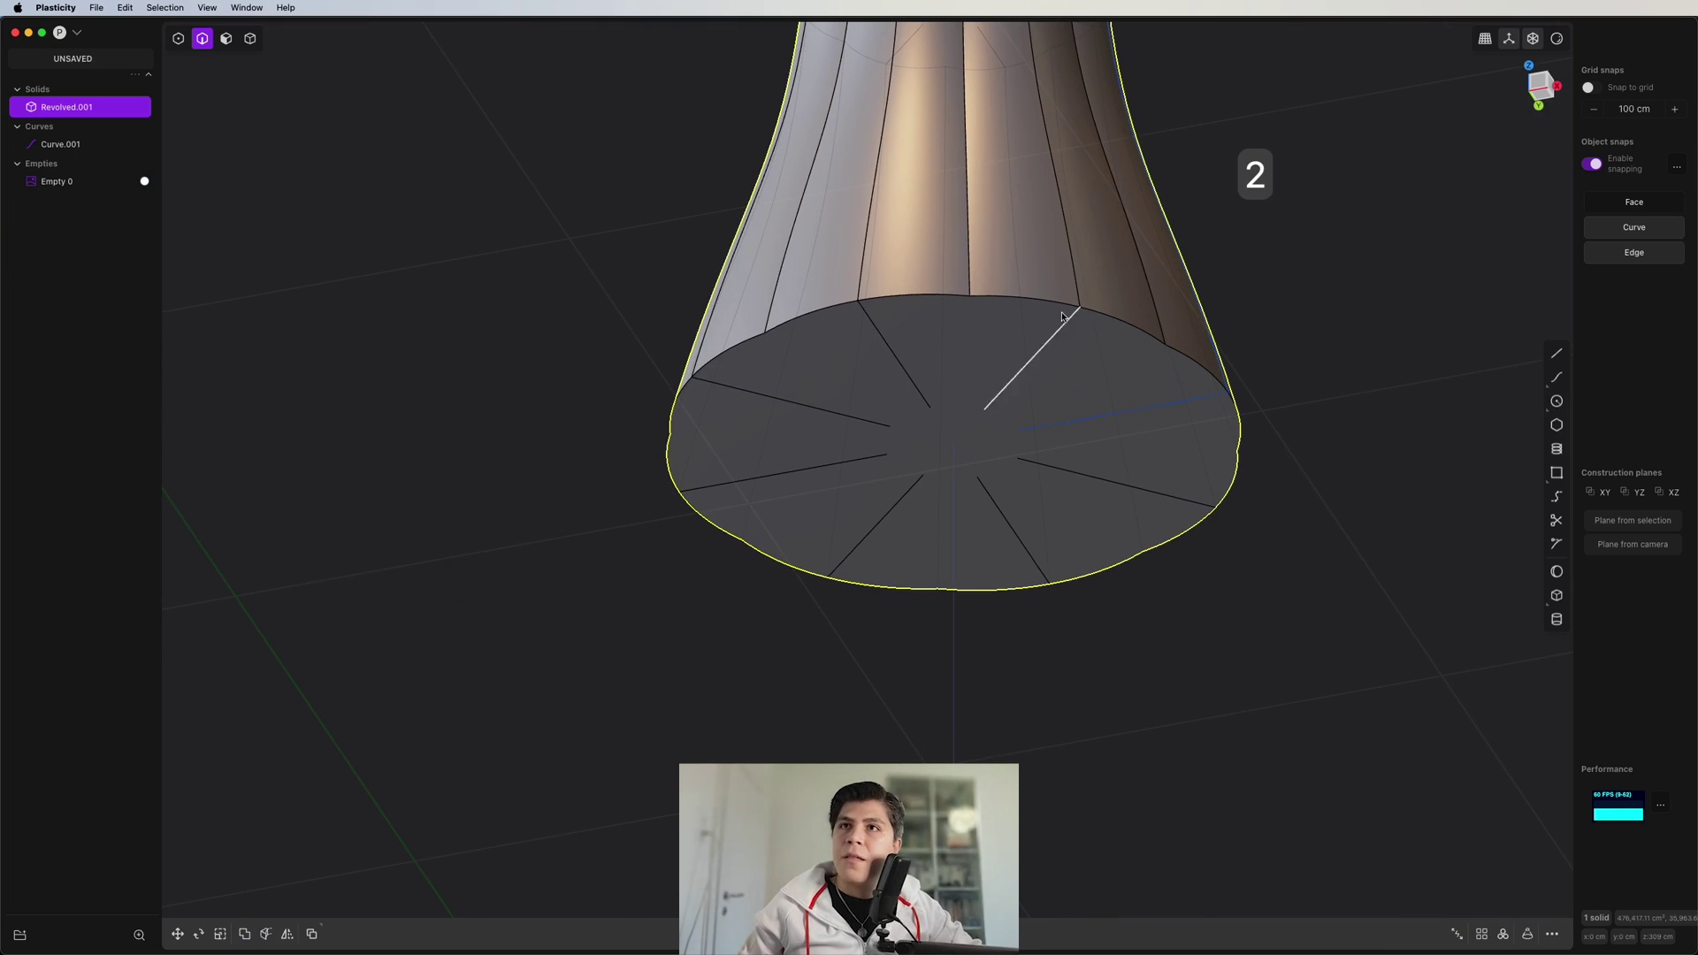
{"action": "left_click", "coordinate": [994, 301]}
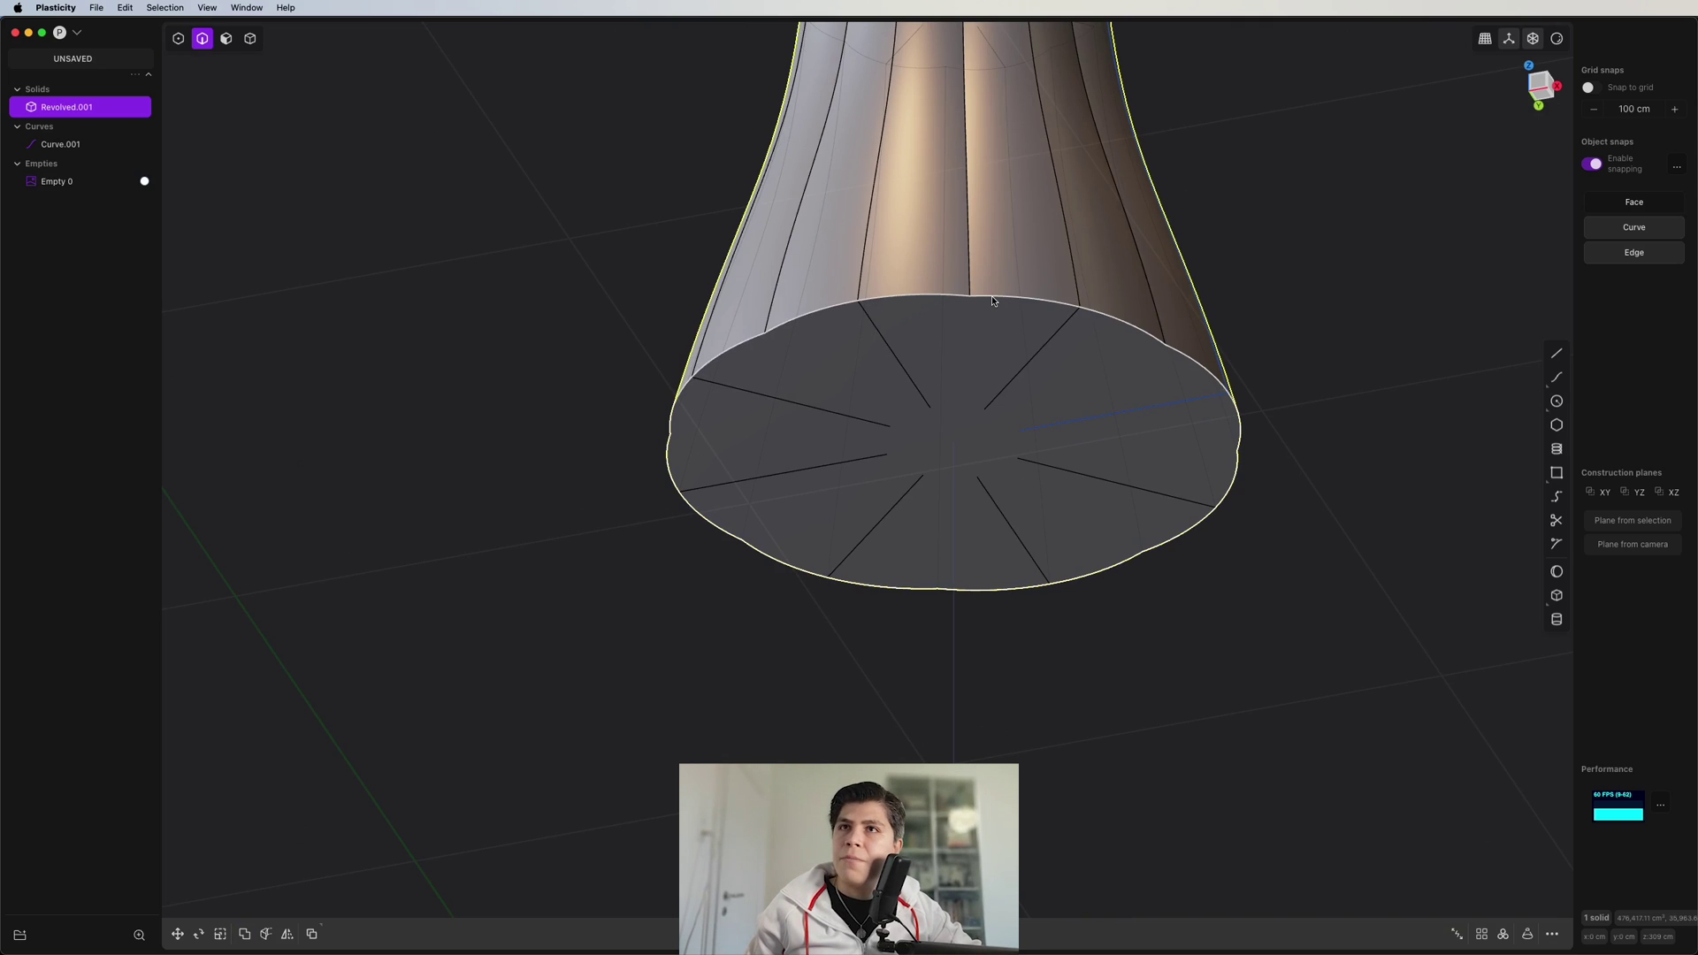
{"action": "key", "text": "f"}
{"action": "key", "text": "shift+d"}
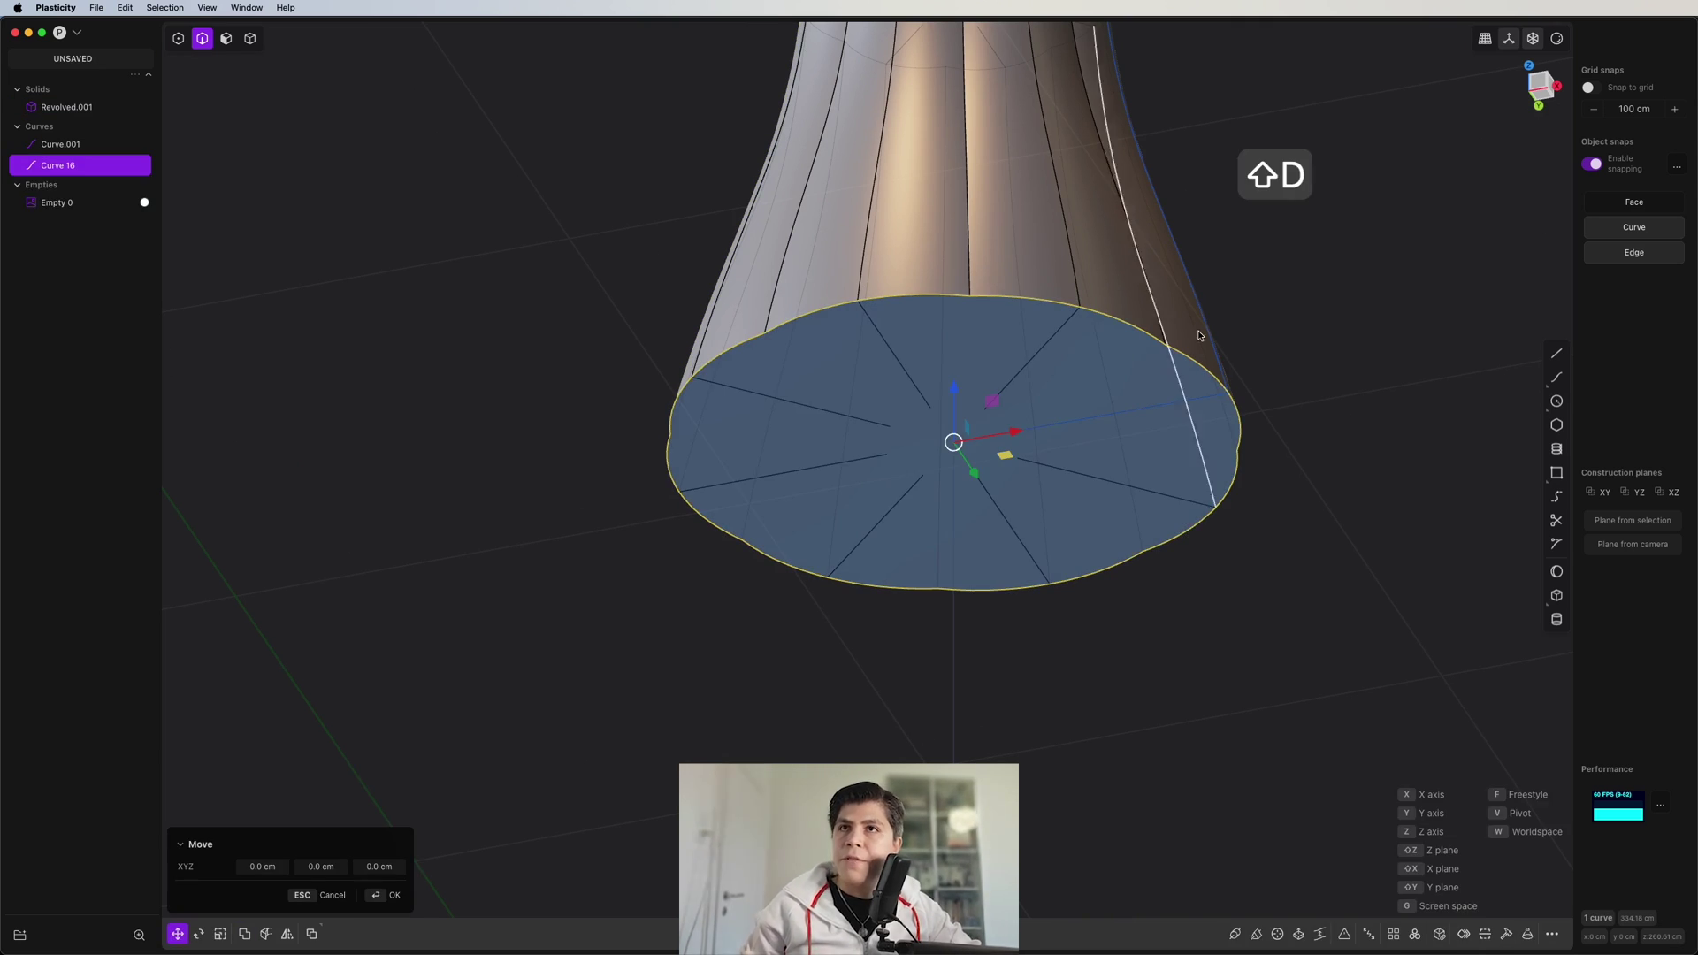
- Delete the united neck solid and the original profile curve, keeping only the scalloped outline
{"action": "key", "text": "4"}
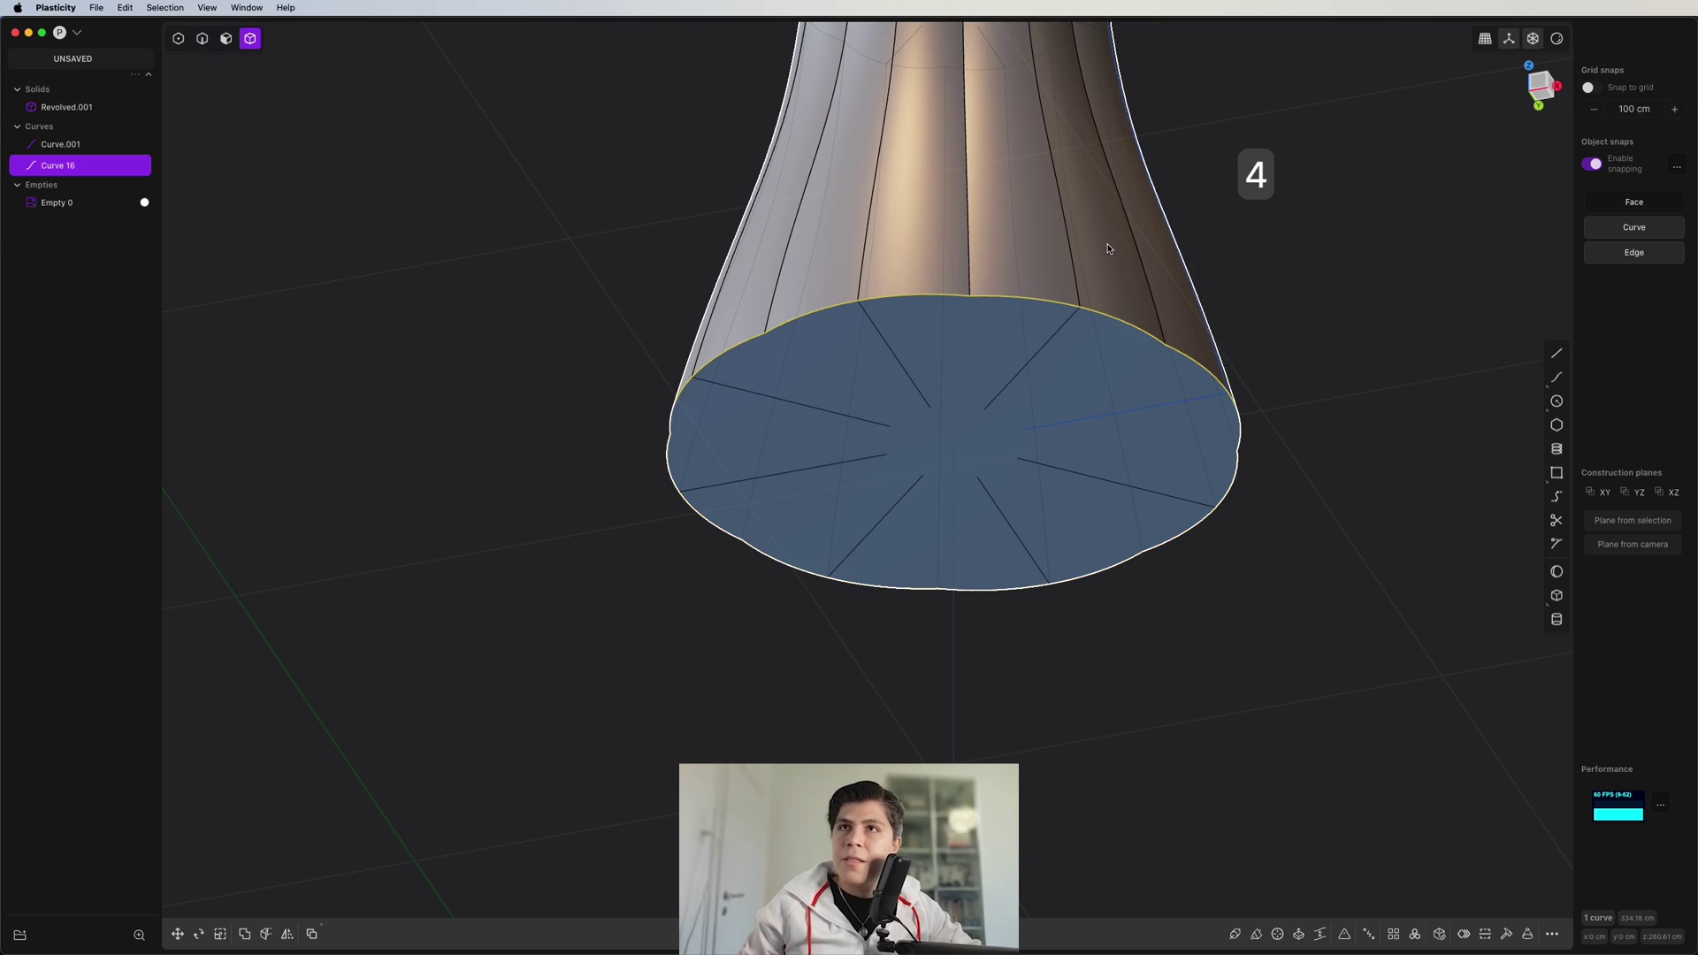
{"action": "left_click", "coordinate": [1106, 251]}
{"action": "key", "text": "x"}
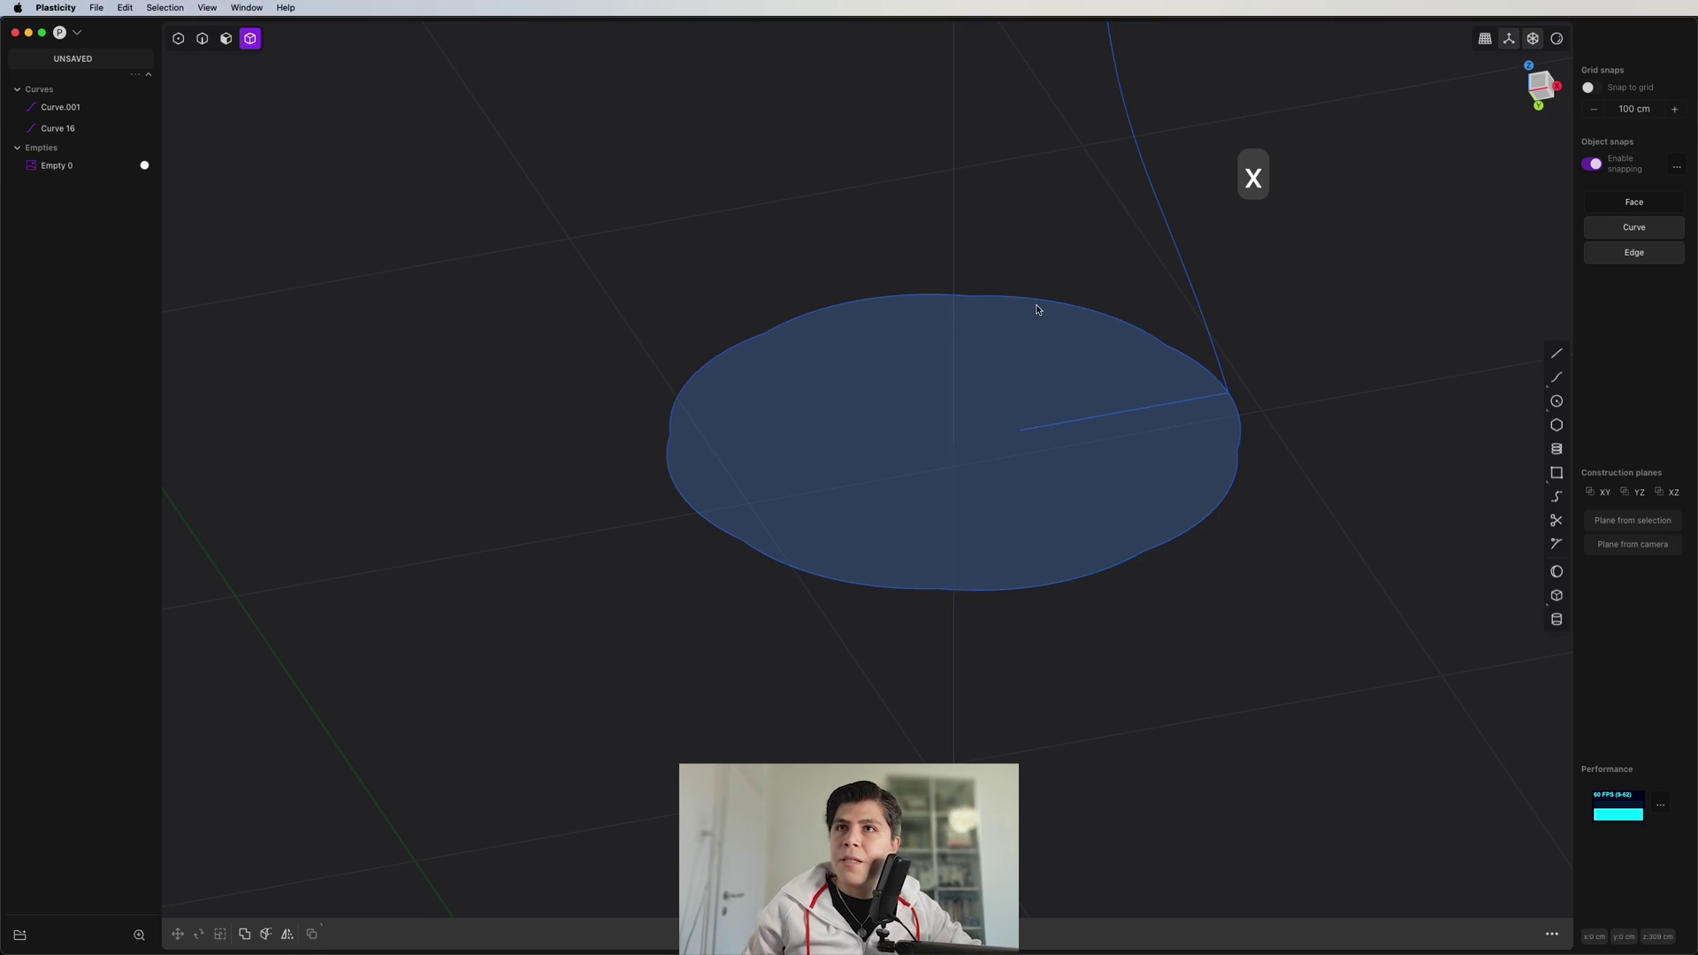
{"action": "middle_click_drag", "start_coordinate": [1163, 237], "coordinate": [1181, 393], "text": "shift"}
{"action": "scroll", "coordinate": [1182, 389], "scroll_direction": "down", "scroll_amount": 2}
{"action": "key", "text": "2"}
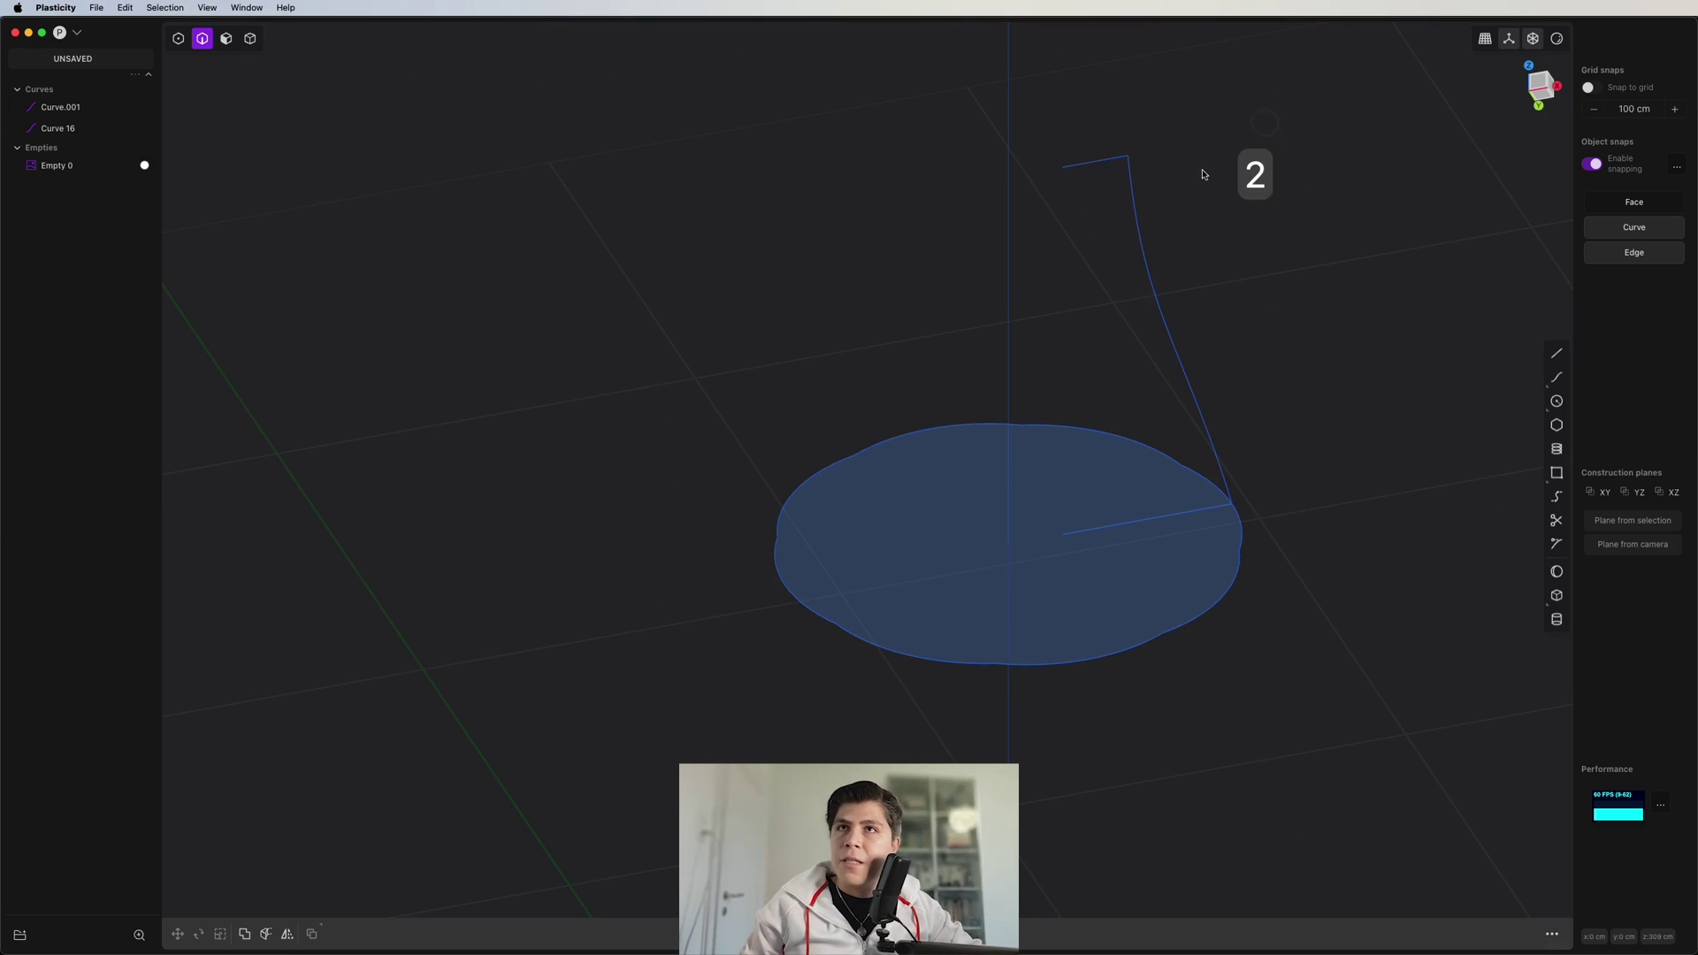
{"action": "left_click_drag", "start_coordinate": [1295, 108], "coordinate": [1067, 263]}
{"action": "key", "text": "x"}
- Duplicate the scalloped outline straight down to the middle of the bottle's label band and scale the copy by about 1.21
{"action": "scroll", "coordinate": [1016, 363], "scroll_direction": "up", "scroll_amount": 3}
{"action": "left_click", "coordinate": [1069, 414]}
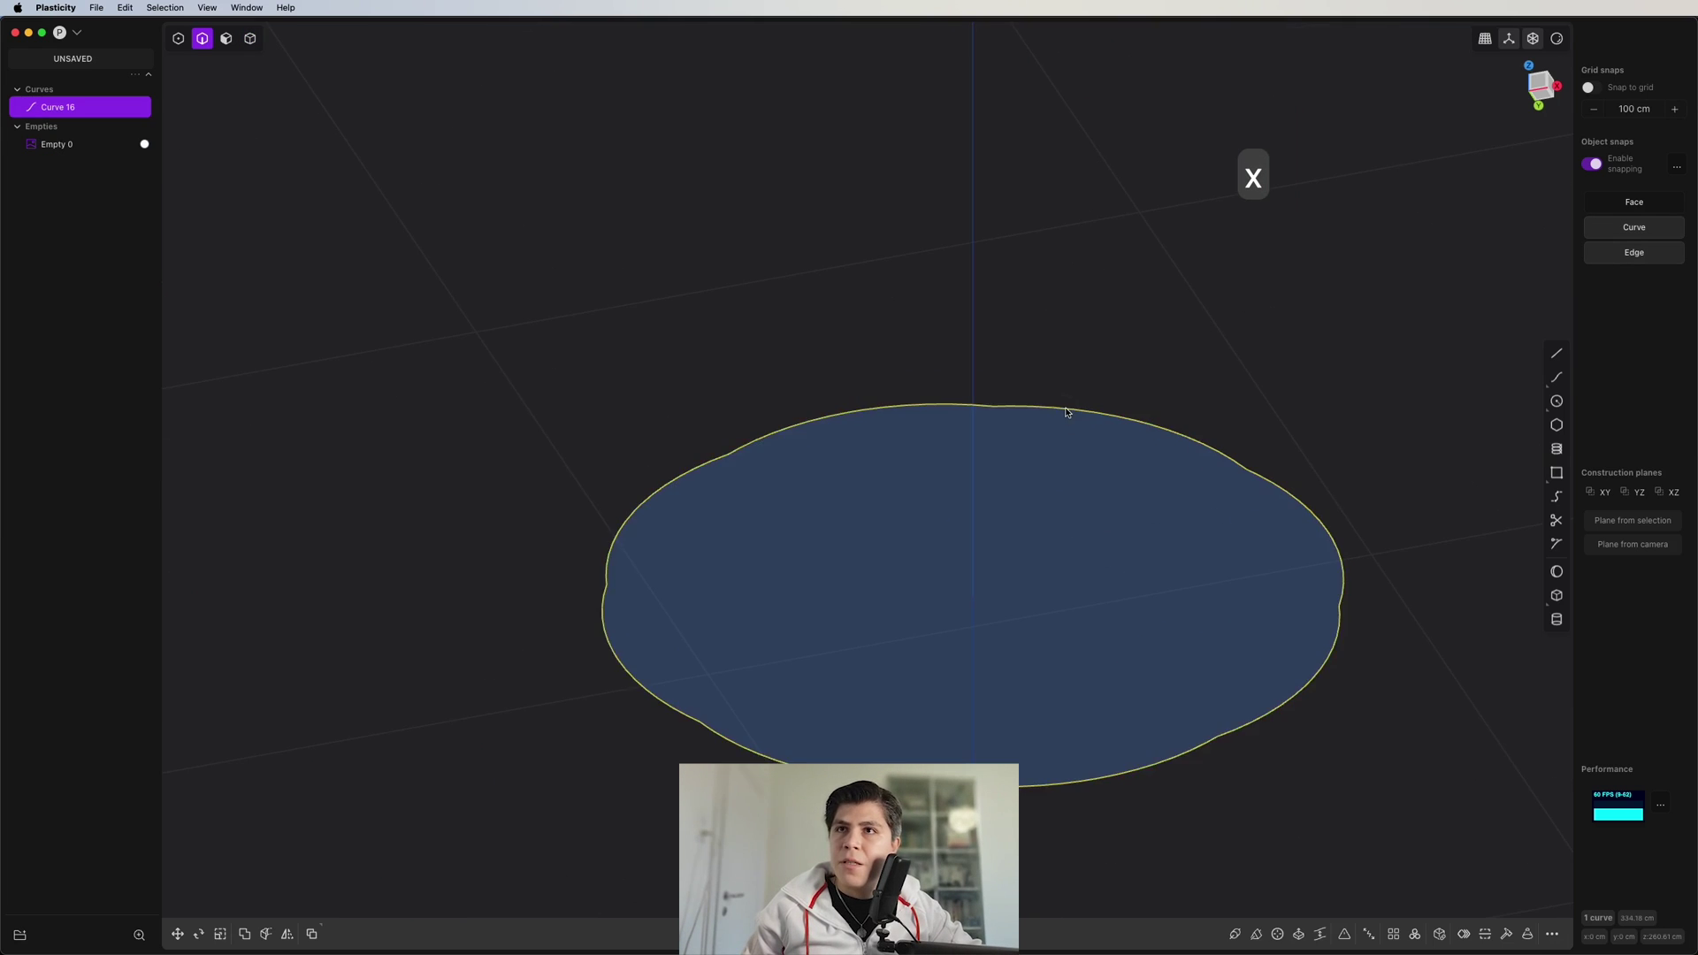
{"action": "middle_click_drag", "start_coordinate": [1069, 414], "coordinate": [1044, 290]}
{"action": "middle_click_drag", "start_coordinate": [1312, 541], "coordinate": [1239, 322], "text": "shift"}
{"action": "scroll", "coordinate": [1122, 380], "scroll_direction": "down", "scroll_amount": 3}
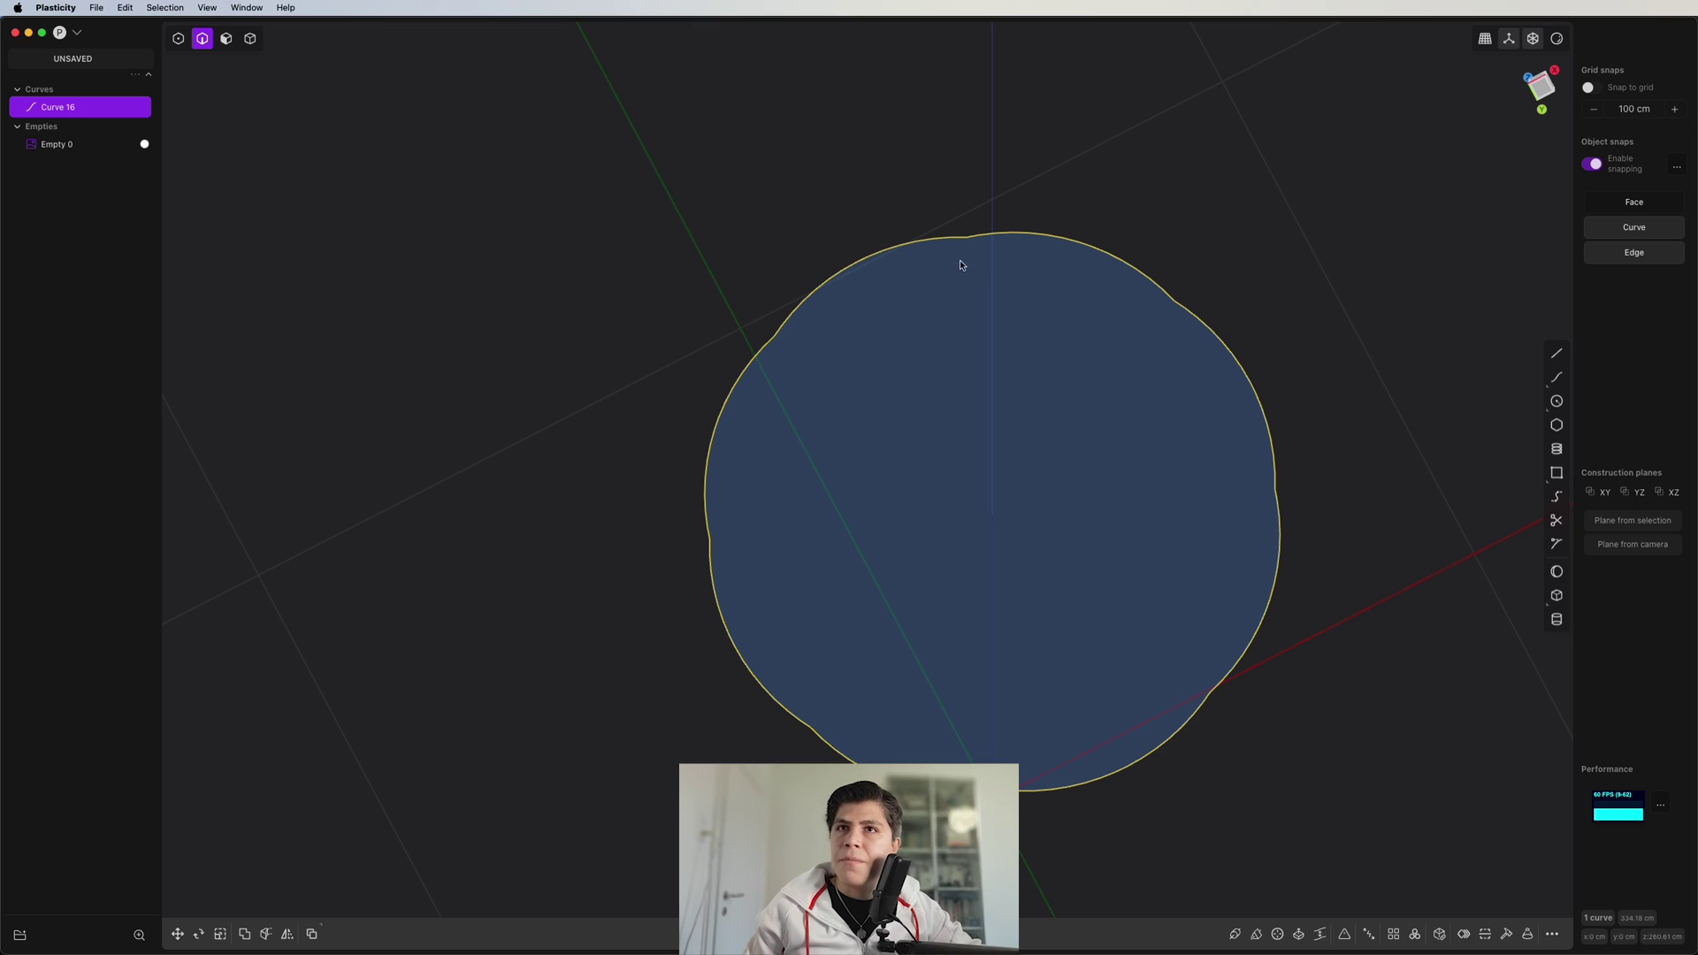
{"action": "key", "text": "Escape"}
{"action": "key", "text": "KP_1"}
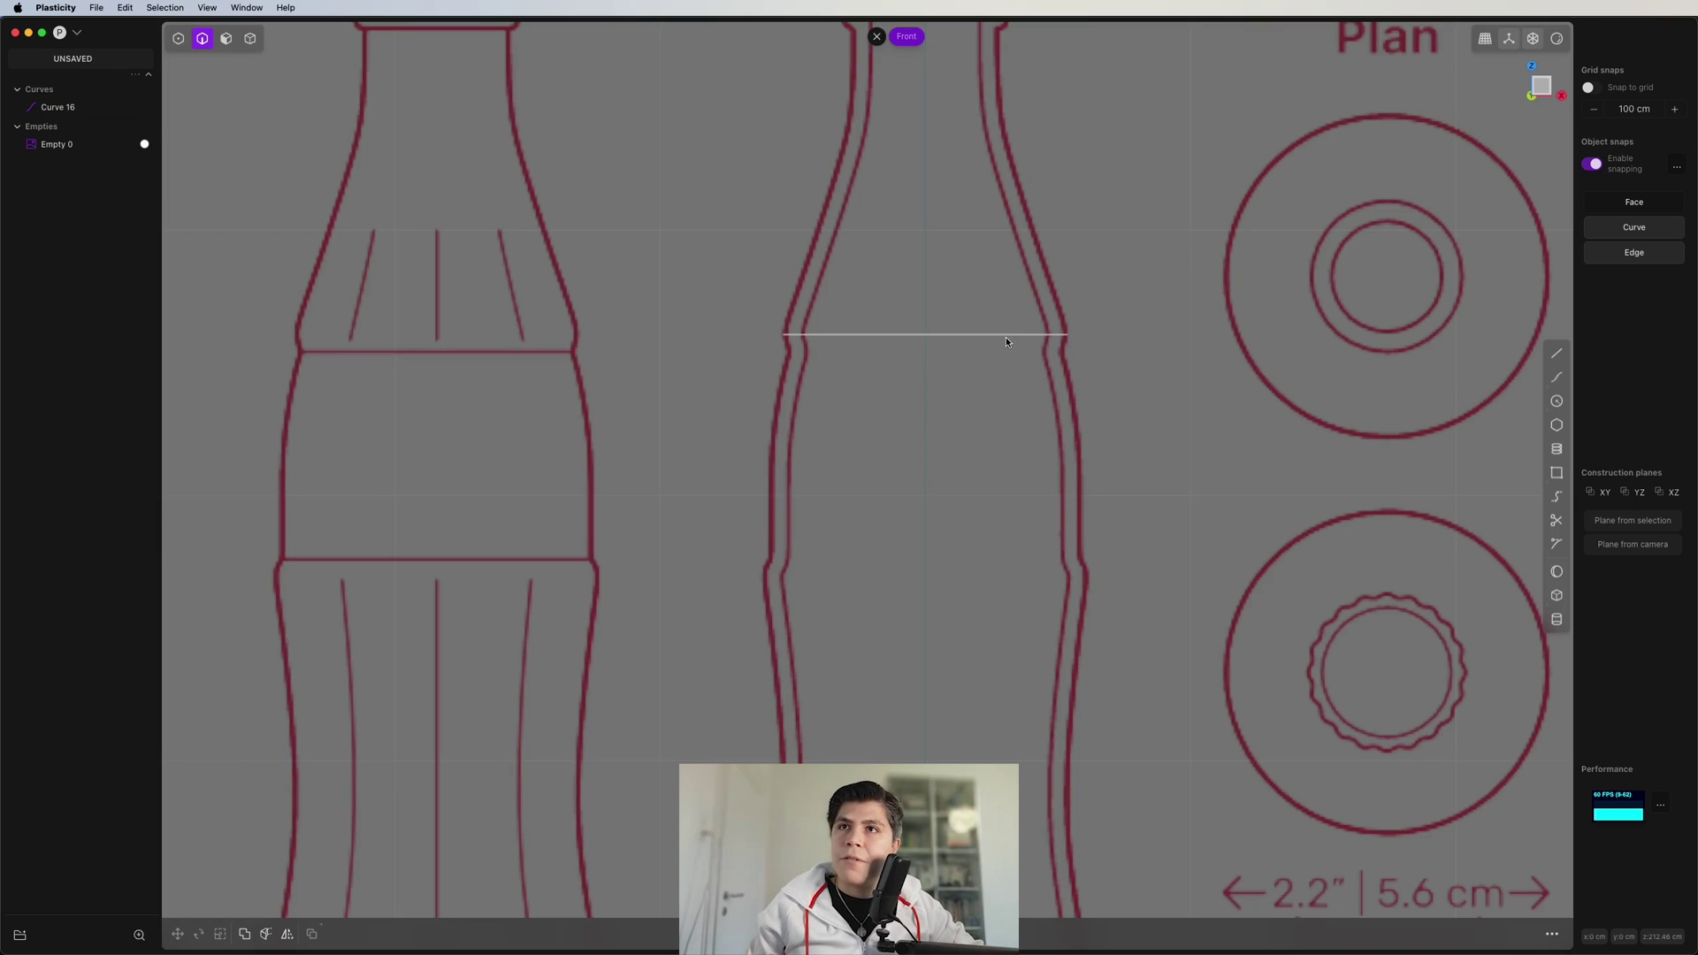
{"action": "left_click", "coordinate": [1005, 337]}
{"action": "key", "text": "shift+d"}
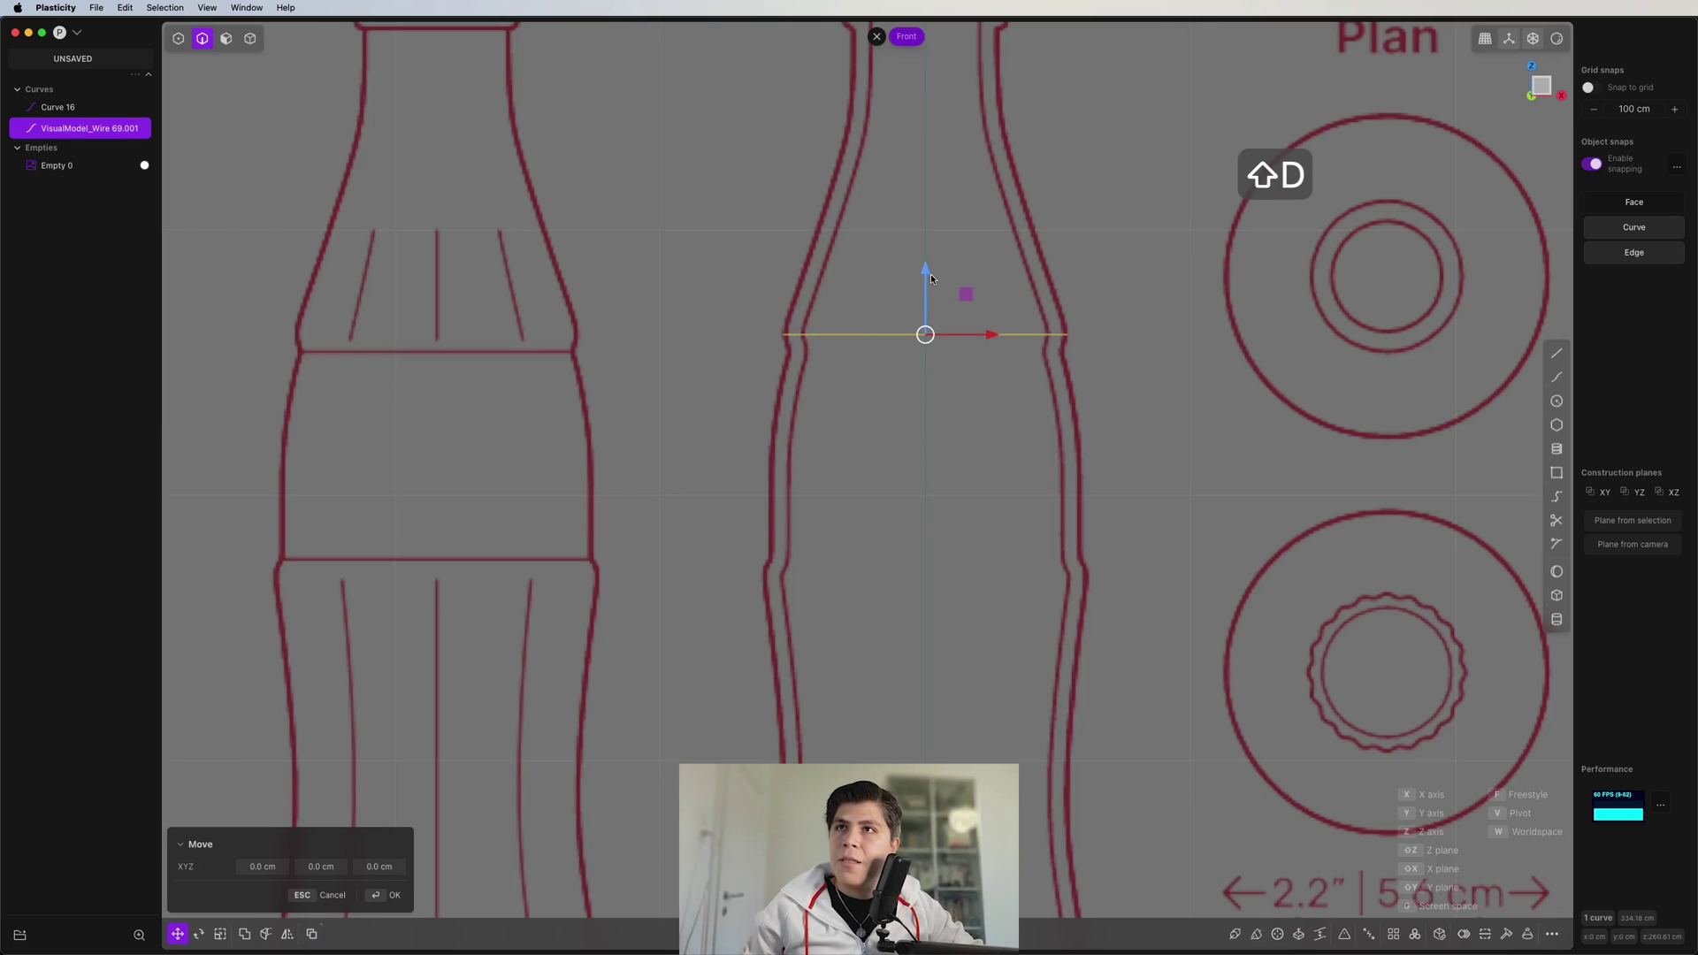
{"action": "left_click_drag", "start_coordinate": [931, 277], "coordinate": [938, 405]}
{"action": "key", "text": "s"}
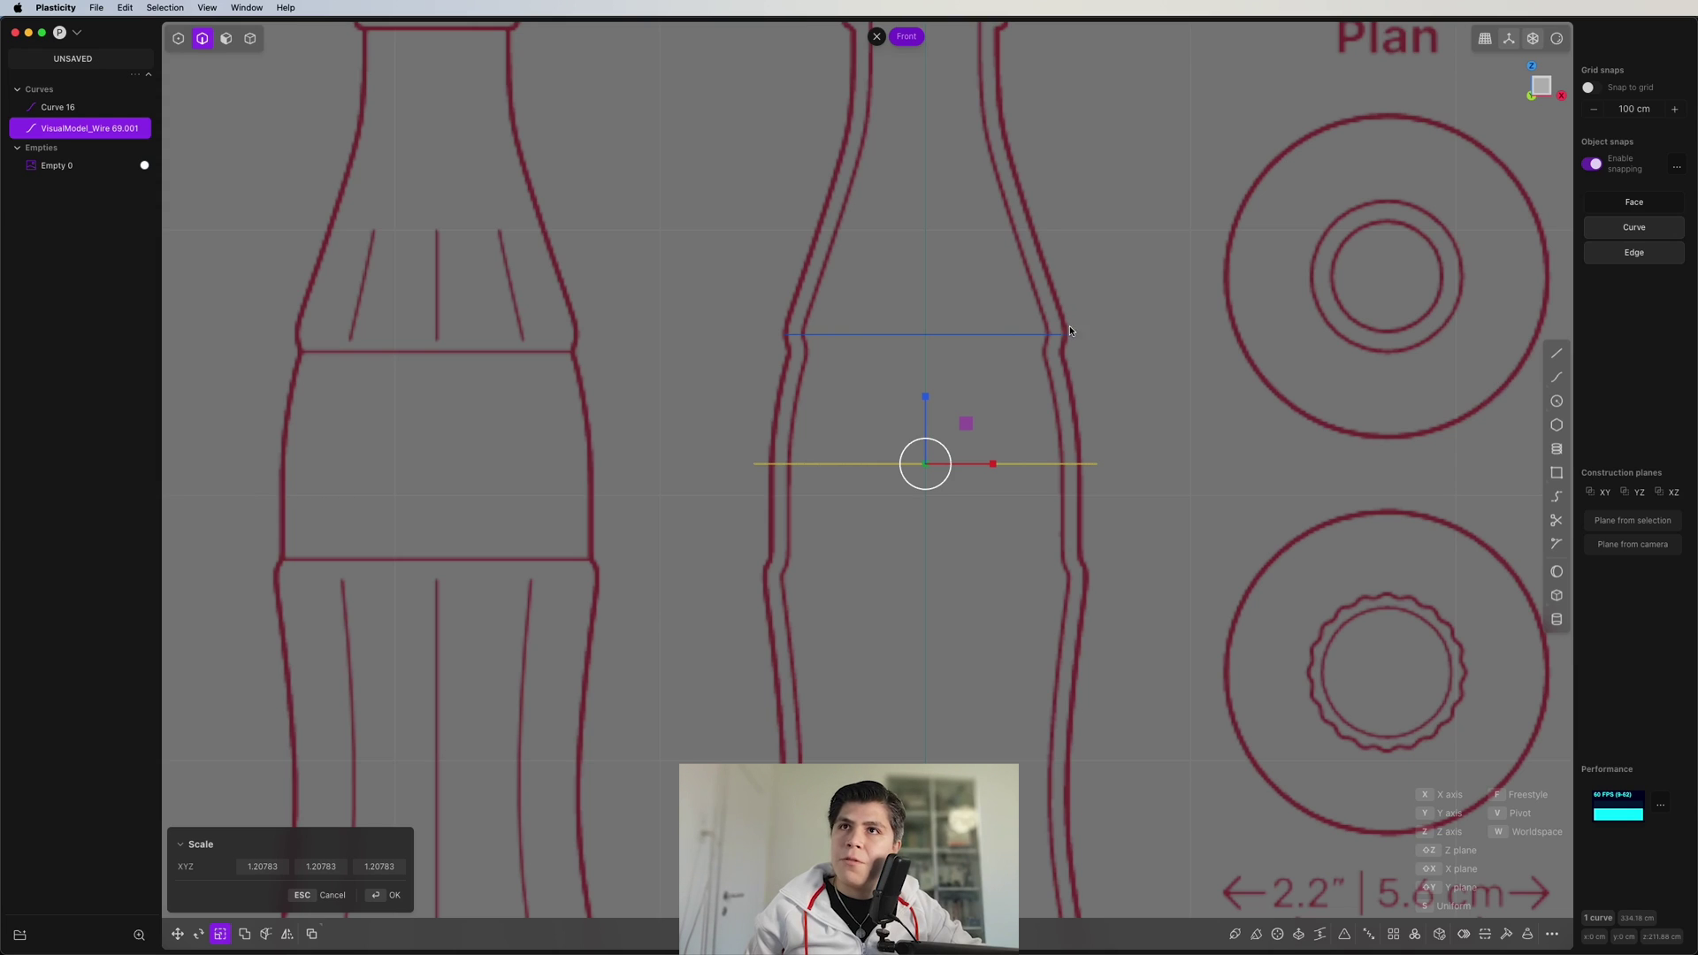
{"action": "left_click", "coordinate": [1092, 581]}
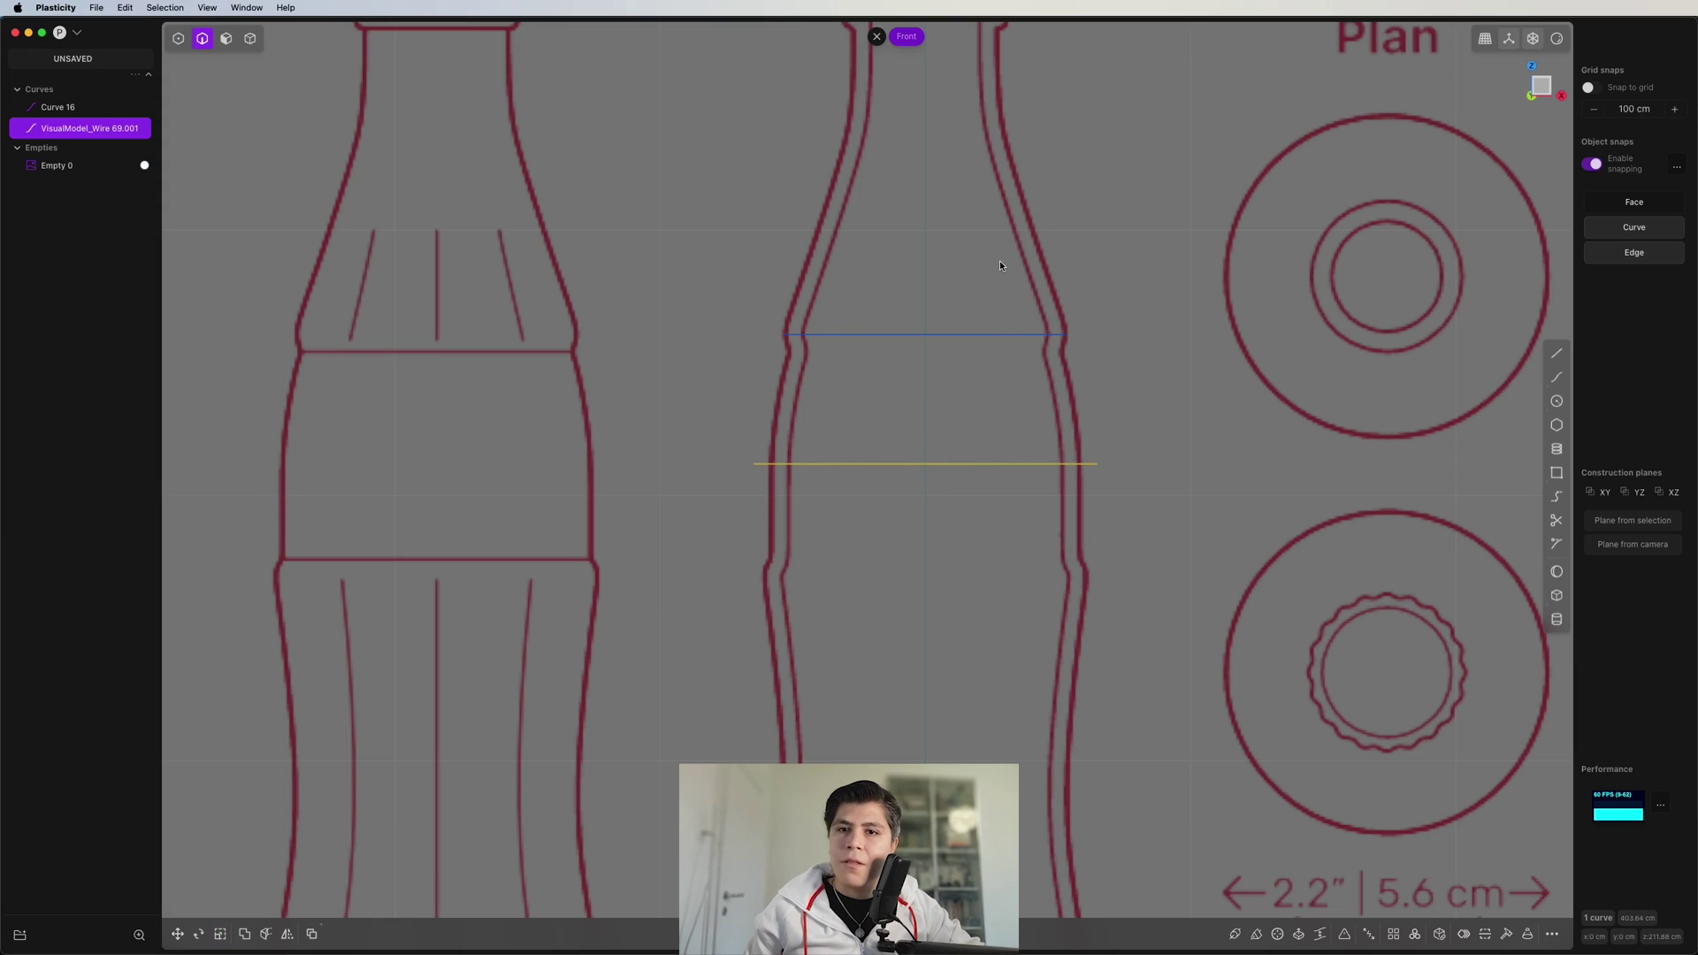
- Duplicate the enlarged outline down to the ridge below the label band and fit its width to the bottle's outer contour
{"action": "middle_click_drag", "start_coordinate": [1055, 507], "coordinate": [1050, 404], "text": "shift"}
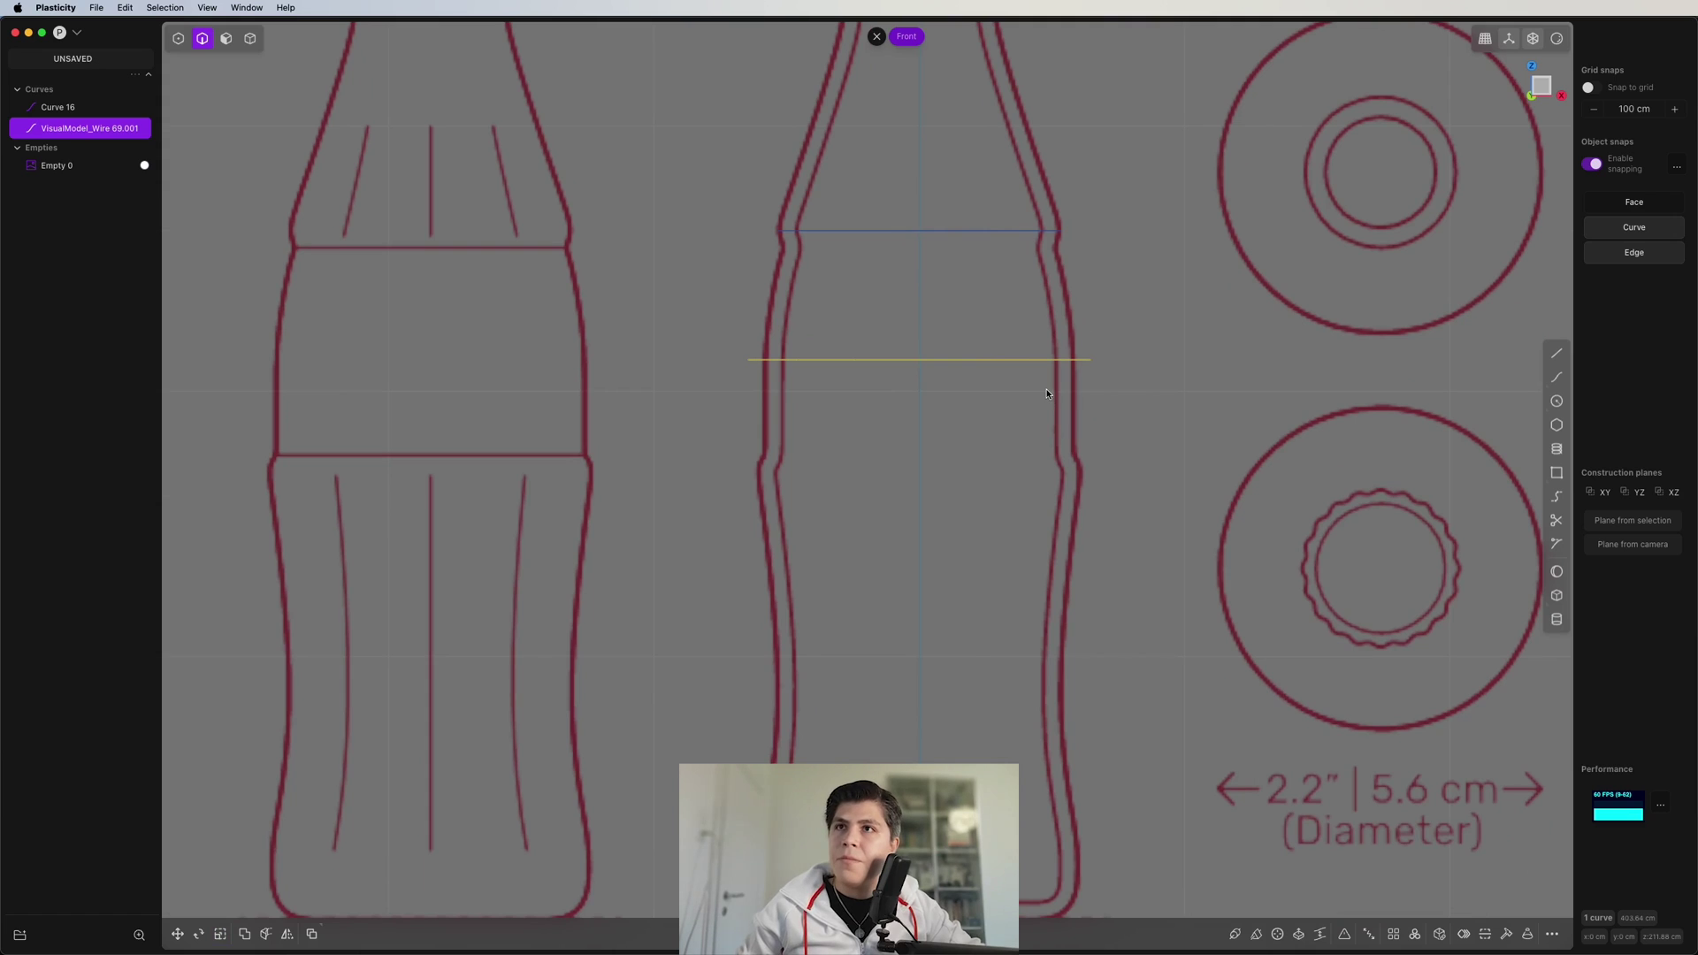
{"action": "key", "text": "shift+d"}
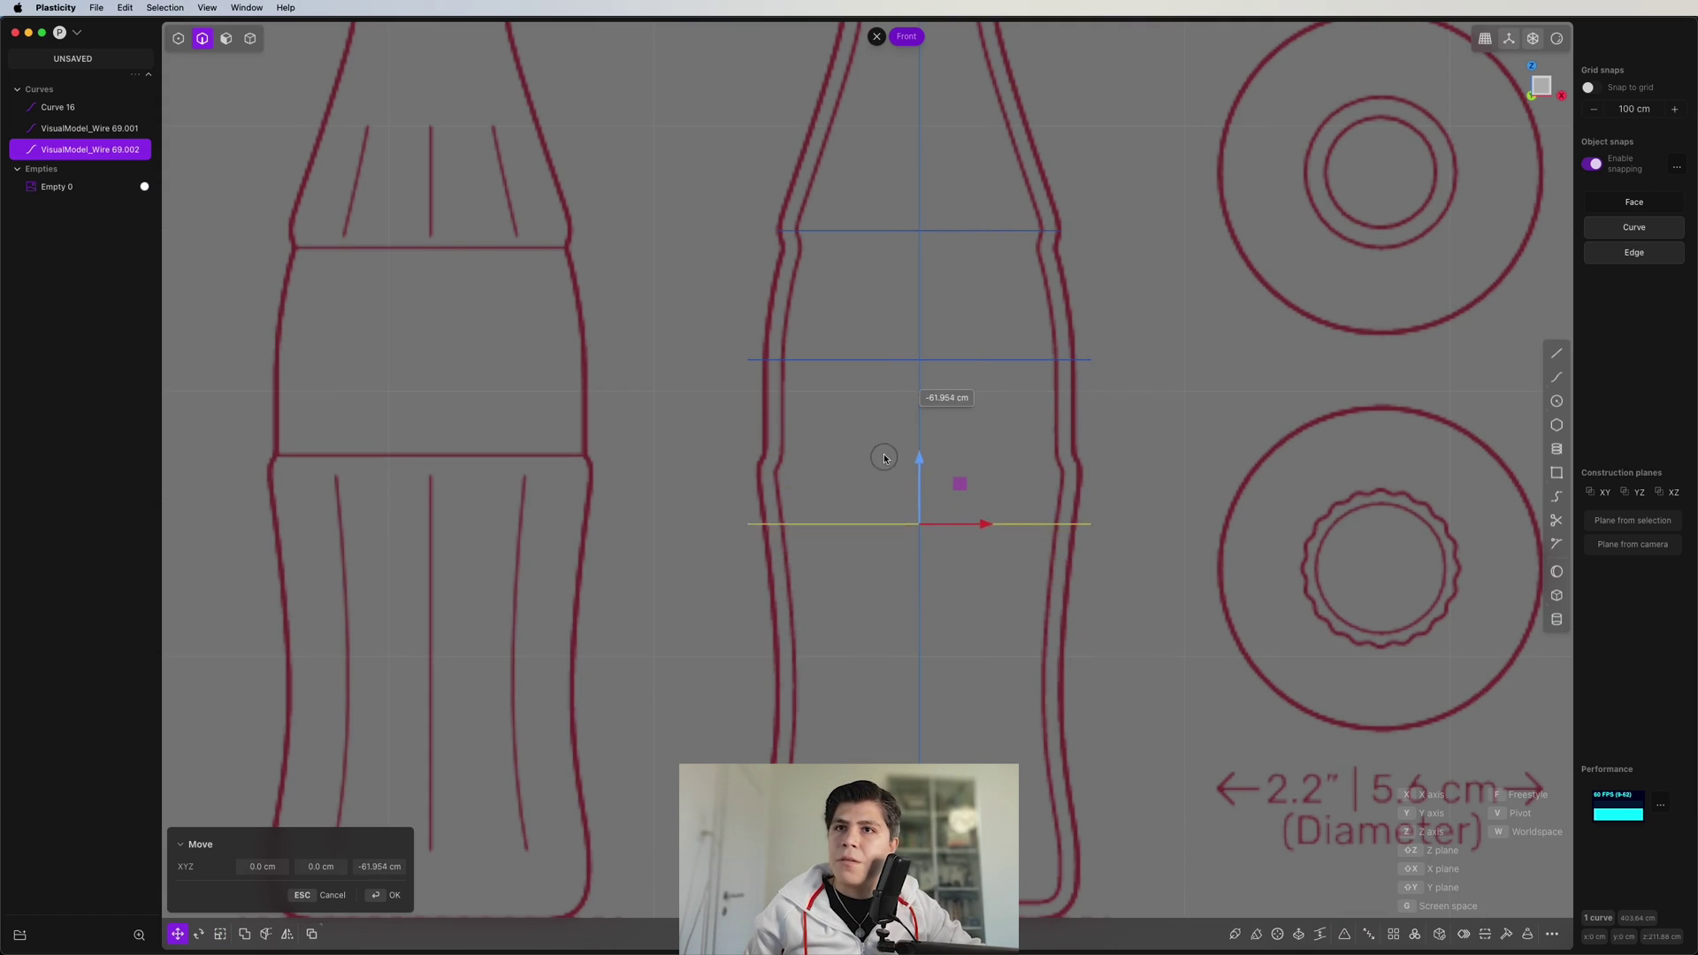
{"action": "left_click", "coordinate": [891, 408]}
- Duplicate the ridge outline about 89 cm down to the narrow lower body and scale the copy by about 0.91
{"action": "key", "text": "shift+d"}
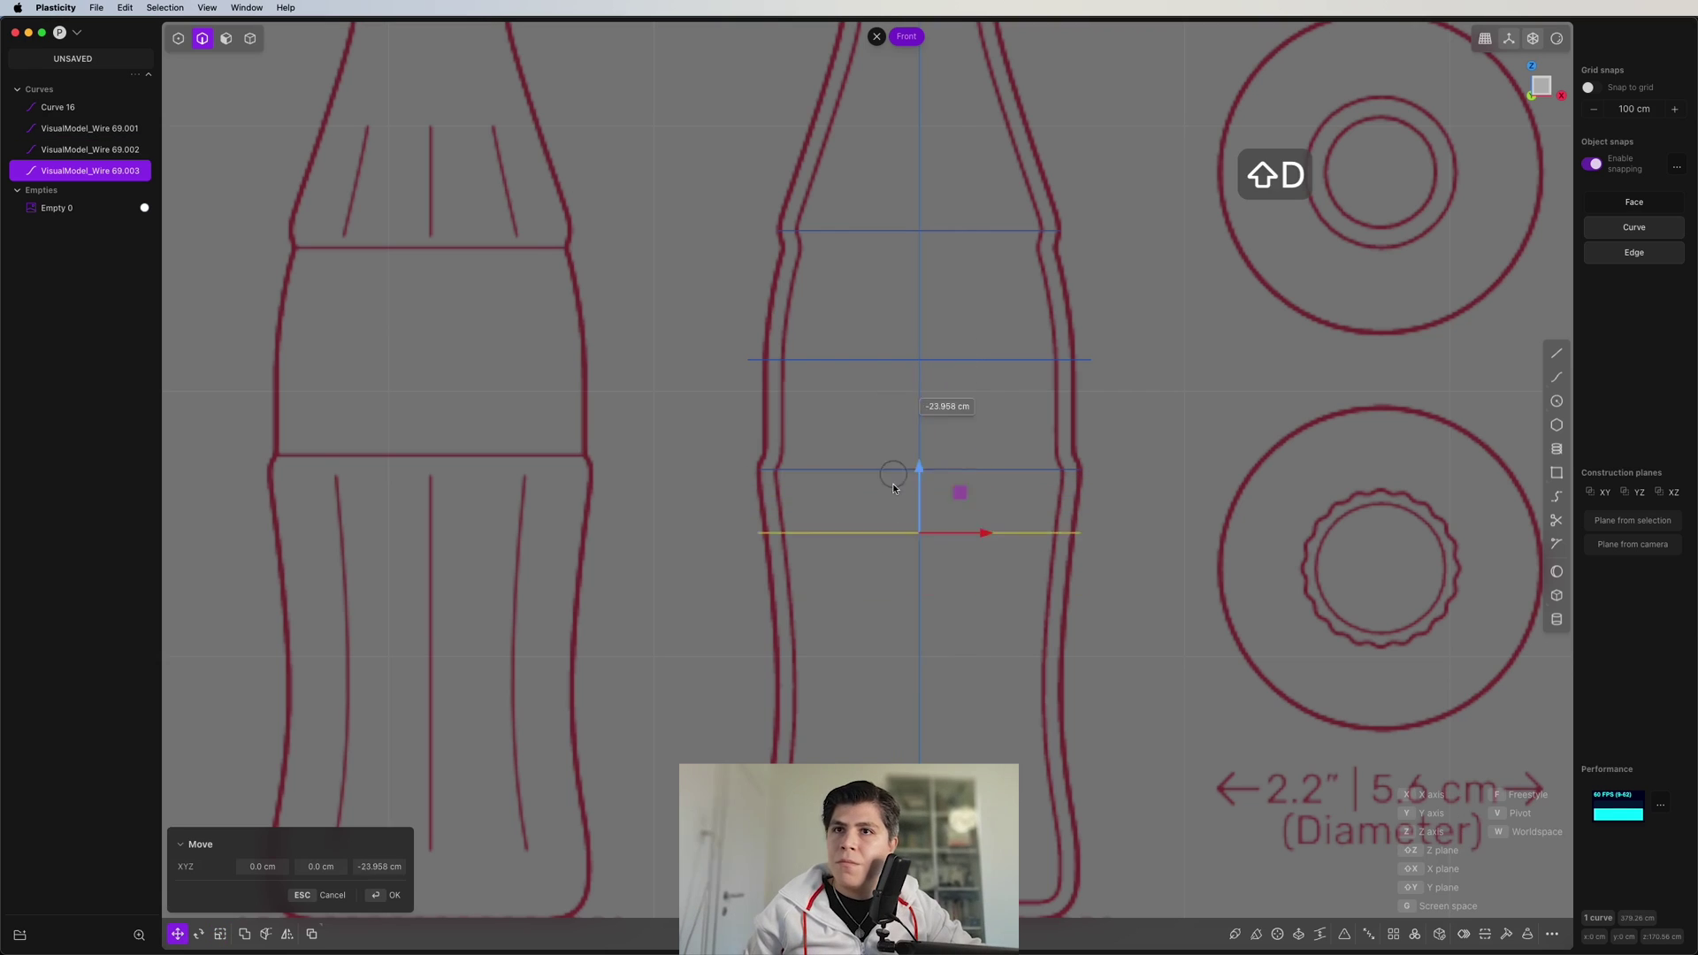
{"action": "left_click_drag", "start_coordinate": [893, 485], "coordinate": [873, 658]}
{"action": "middle_click_drag", "start_coordinate": [902, 607], "coordinate": [899, 523], "text": "shift"}
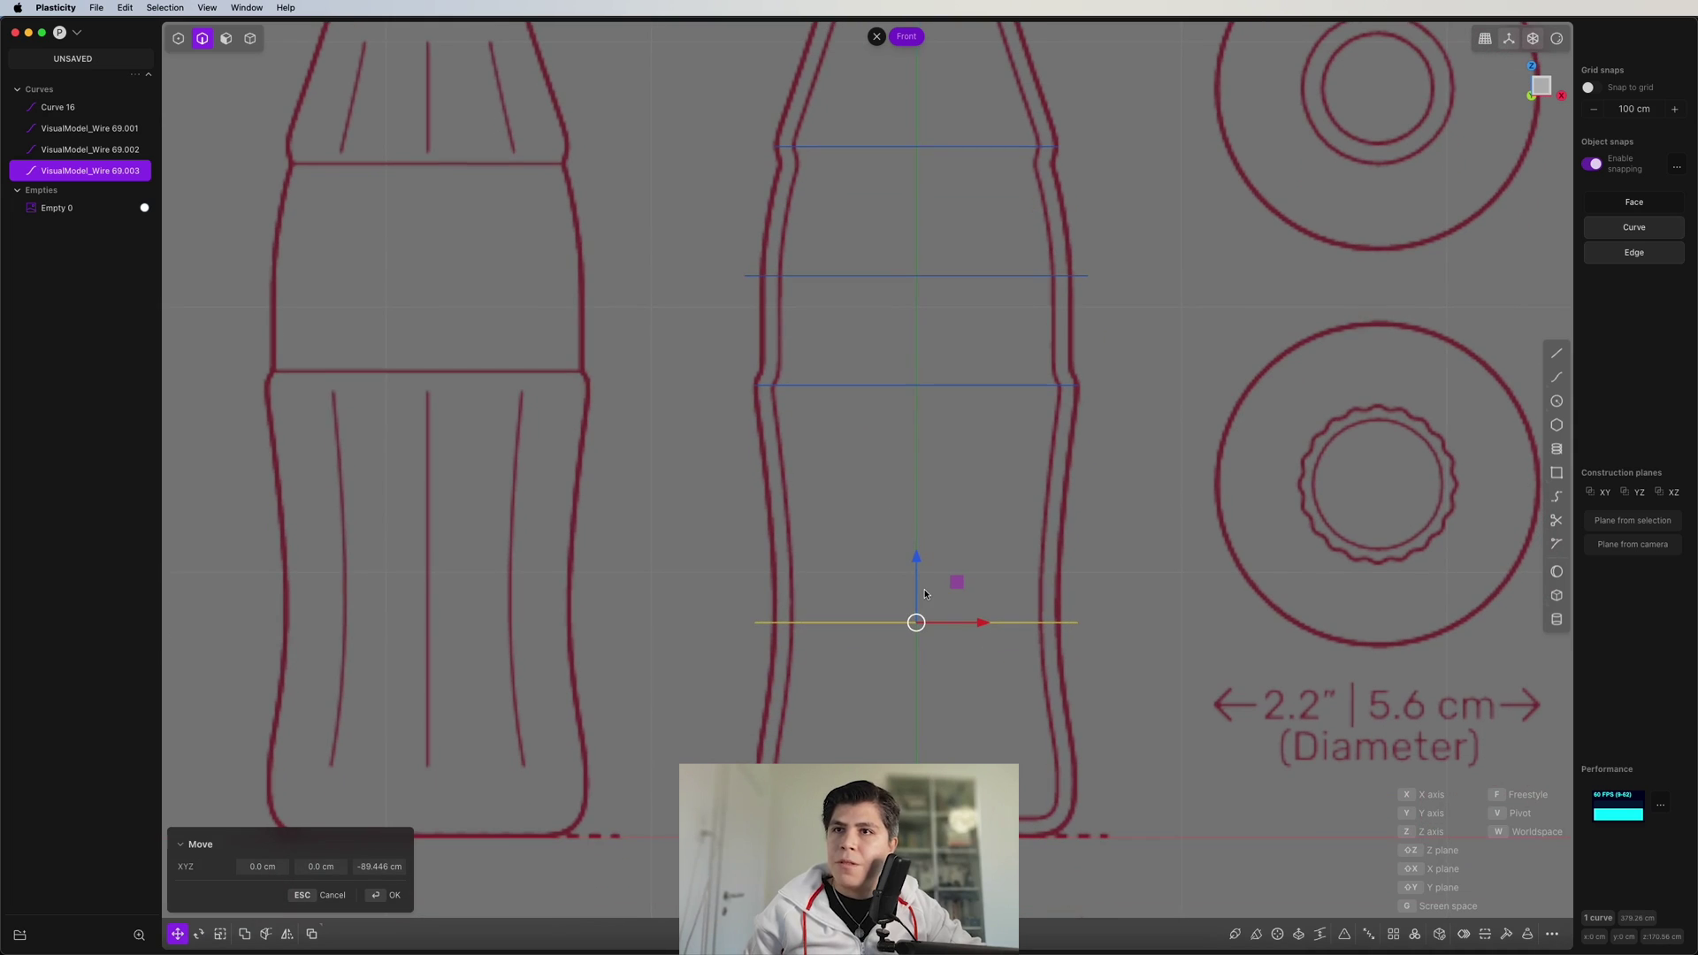
{"action": "key", "text": "s"}
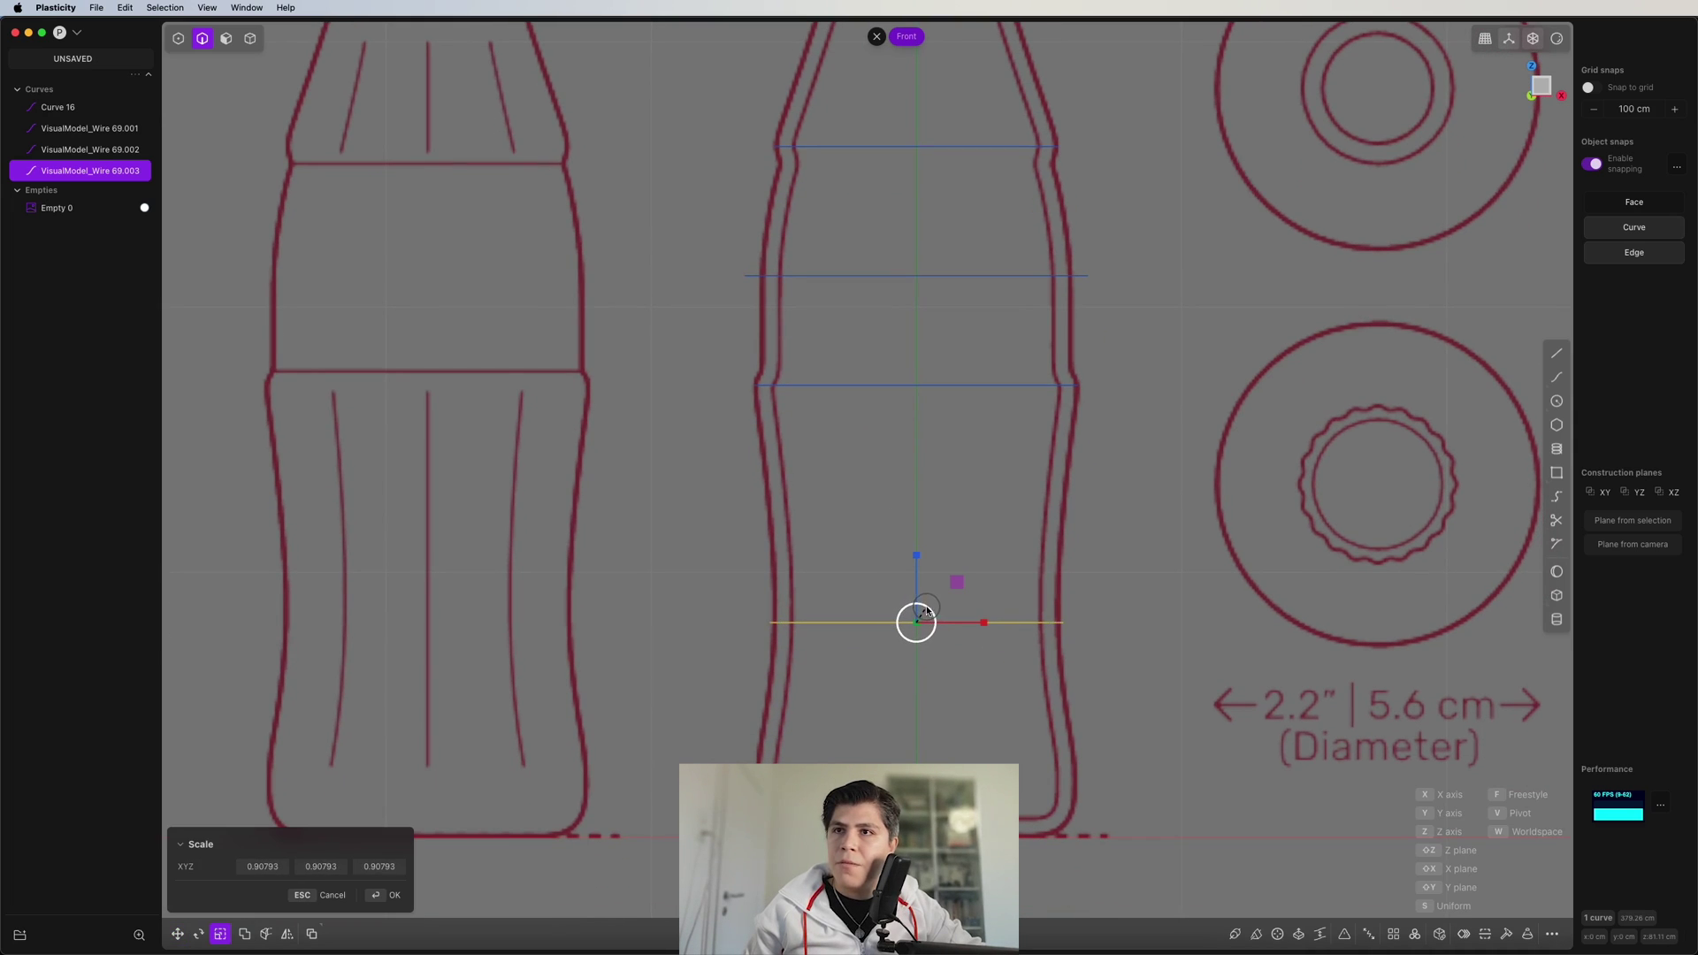
{"action": "left_click", "coordinate": [923, 615]}
- Select all four scalloped cross-section outlines and assign them a bright red material color
{"action": "scroll", "coordinate": [1018, 622], "scroll_direction": "down", "scroll_amount": 3}
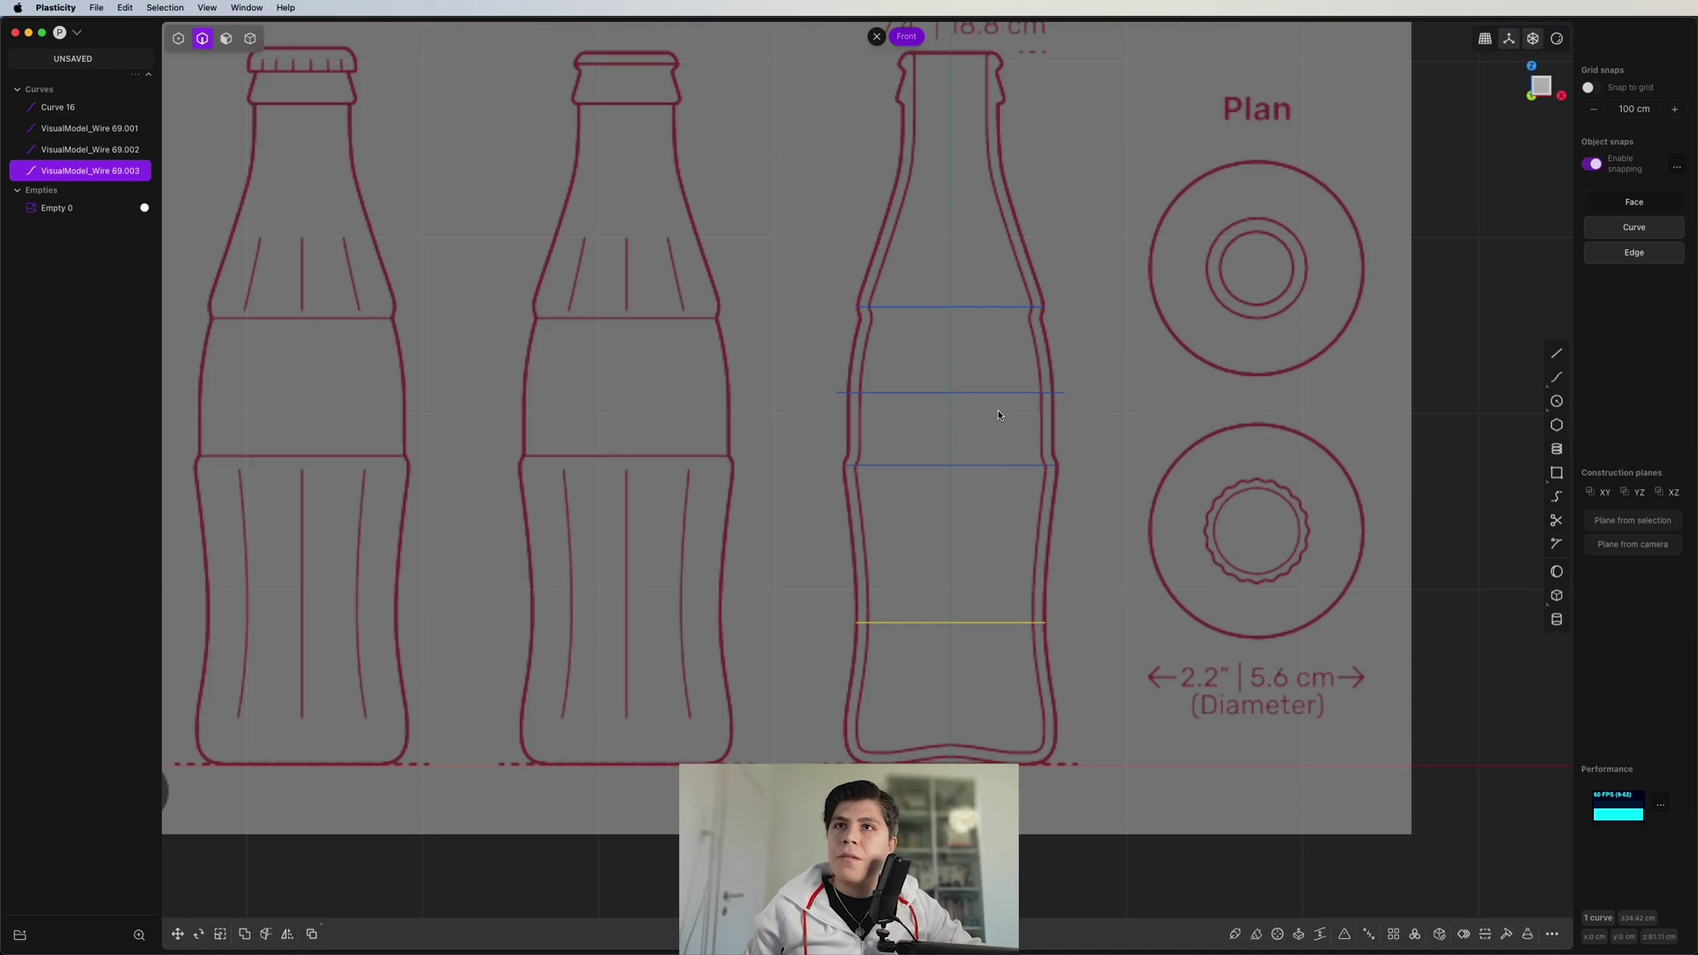
{"action": "left_click", "coordinate": [998, 411]}
{"action": "left_click", "coordinate": [1005, 304]}
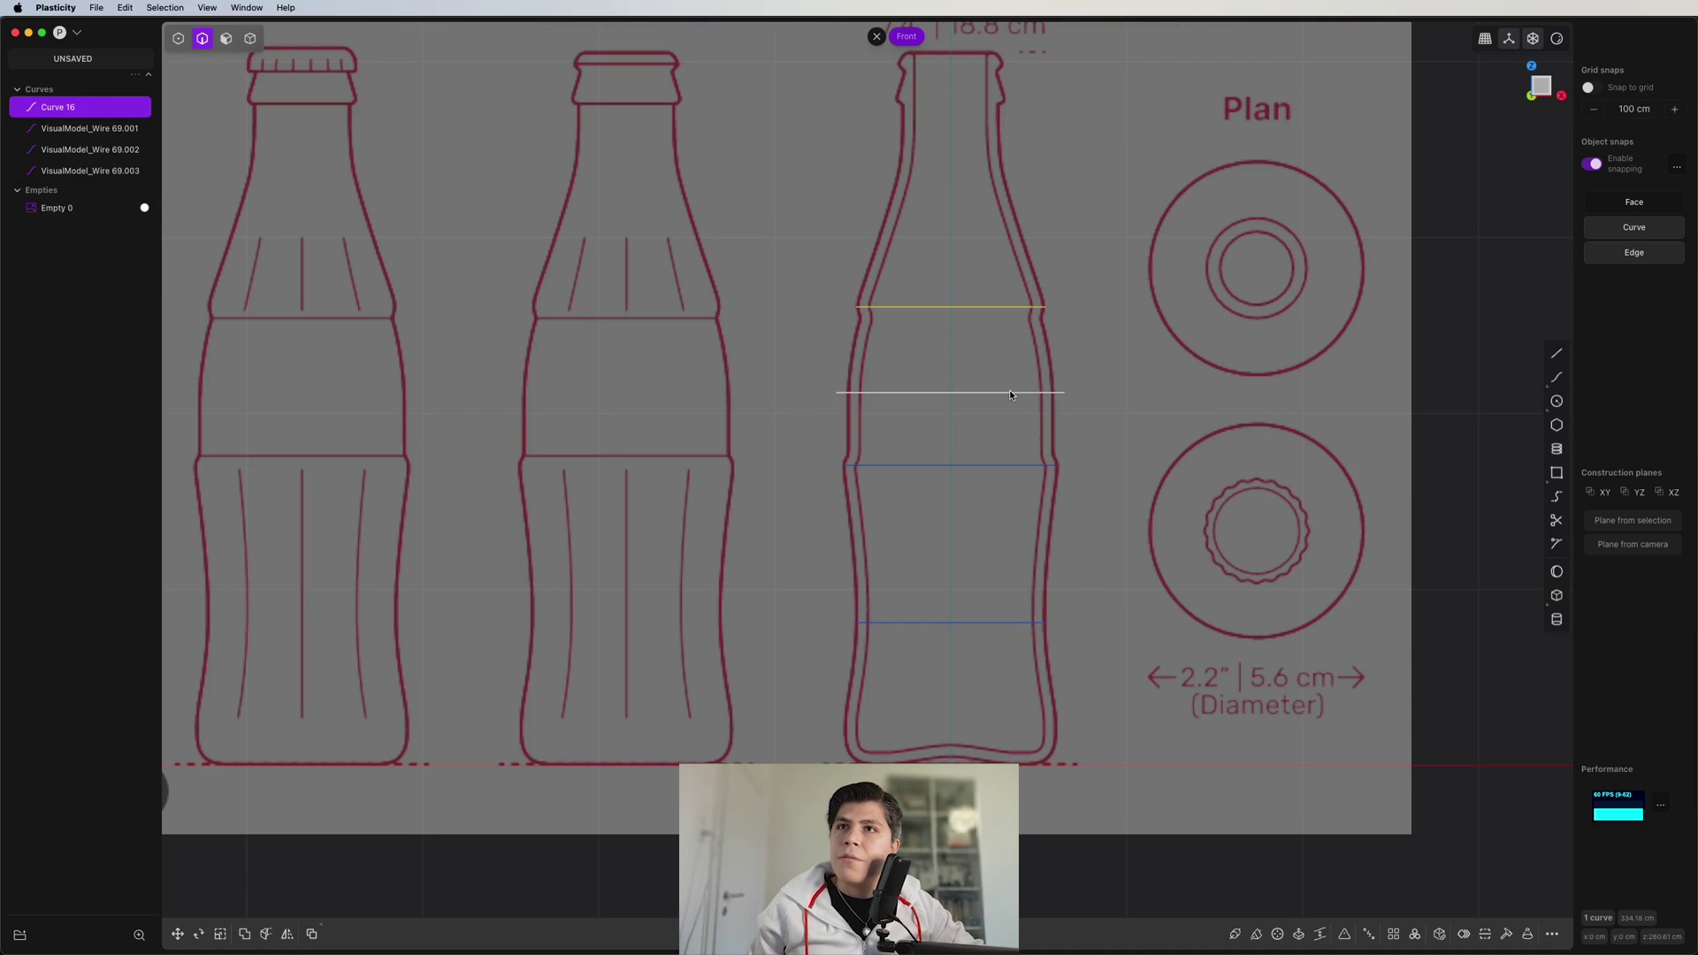
{"action": "left_click", "coordinate": [1010, 391], "text": "shift"}
{"action": "left_click", "coordinate": [999, 465], "text": "shift"}
{"action": "left_click", "coordinate": [989, 623], "text": "shift"}
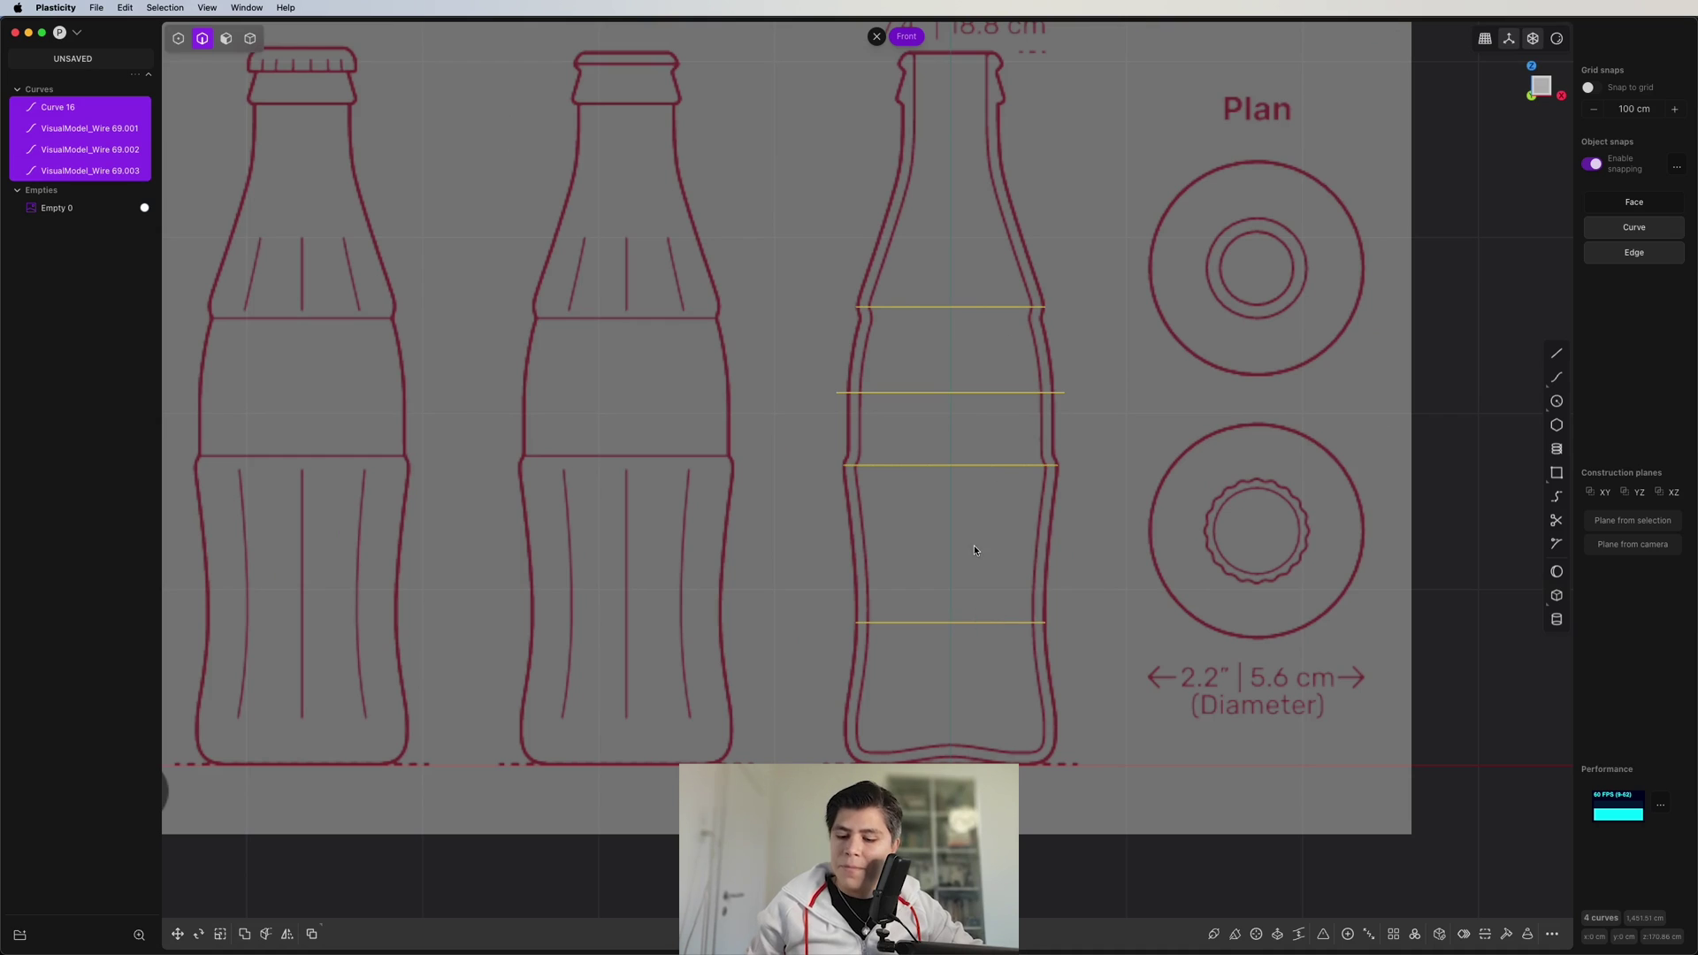
{"action": "key", "text": "m"}
{"action": "left_click", "coordinate": [268, 534]}
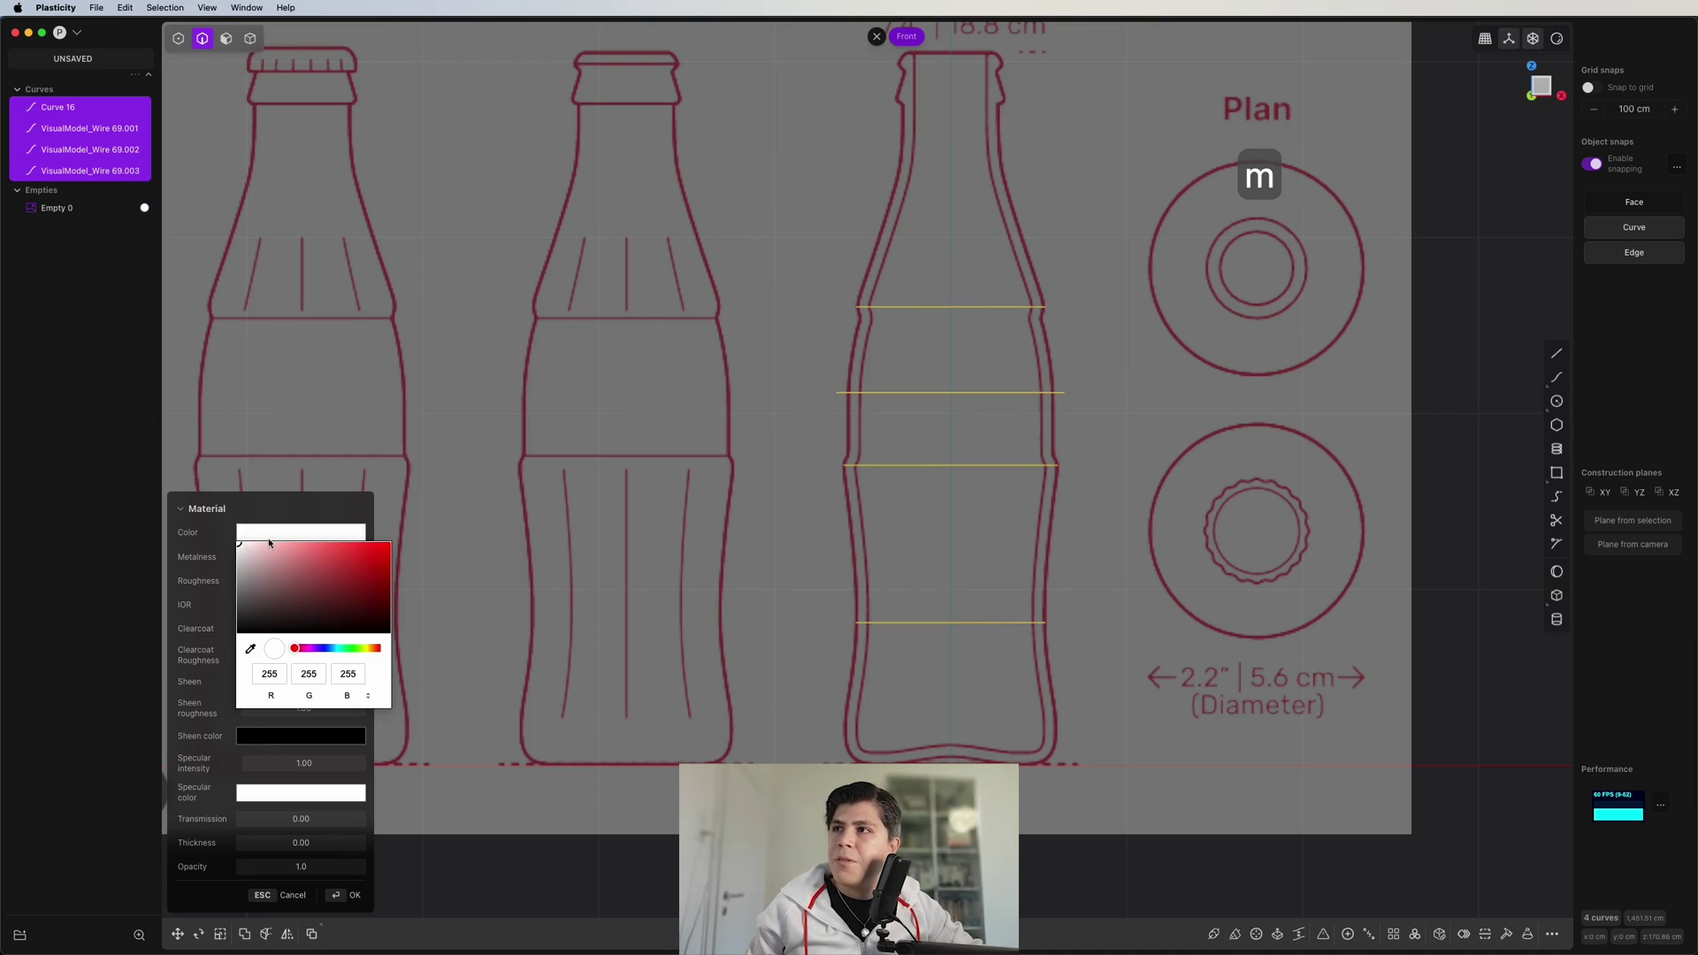
{"action": "left_click_drag", "start_coordinate": [269, 543], "coordinate": [385, 546]}
{"action": "key", "text": "Return"}
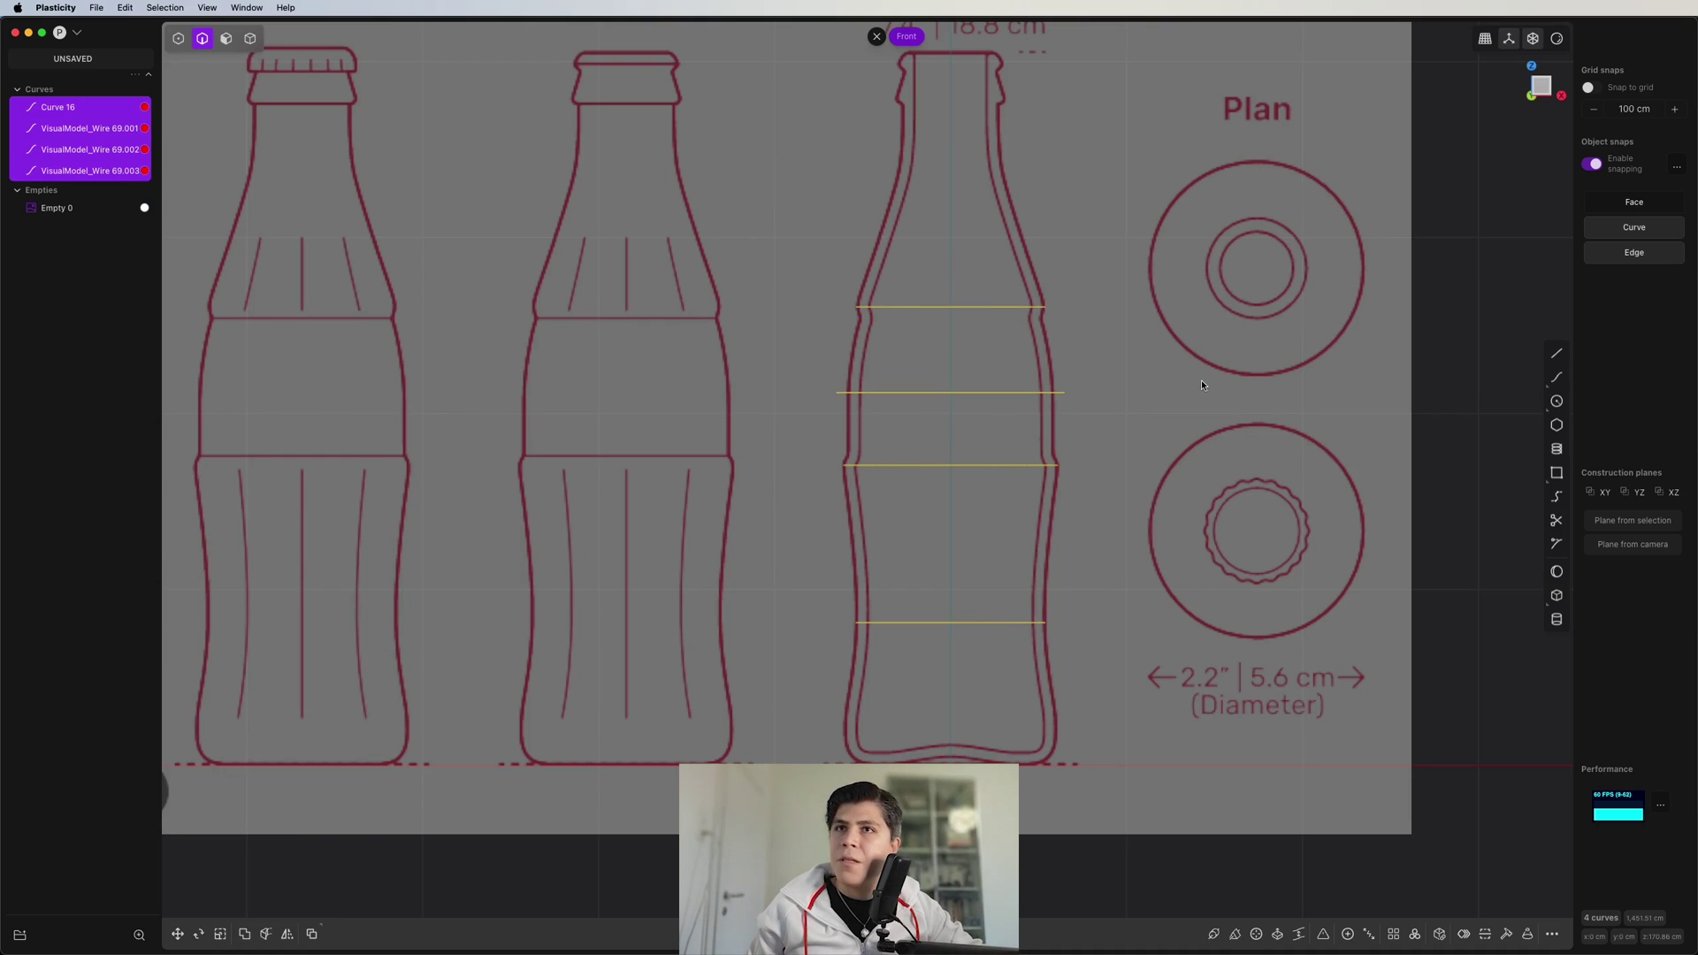
{"action": "left_click", "coordinate": [1201, 381]}
{"action": "middle_click_drag", "start_coordinate": [1201, 381], "coordinate": [1192, 412]}
{"action": "middle_click_drag", "start_coordinate": [999, 571], "coordinate": [999, 366], "text": "shift"}
{"action": "scroll", "coordinate": [997, 372], "scroll_direction": "up", "scroll_amount": 5}
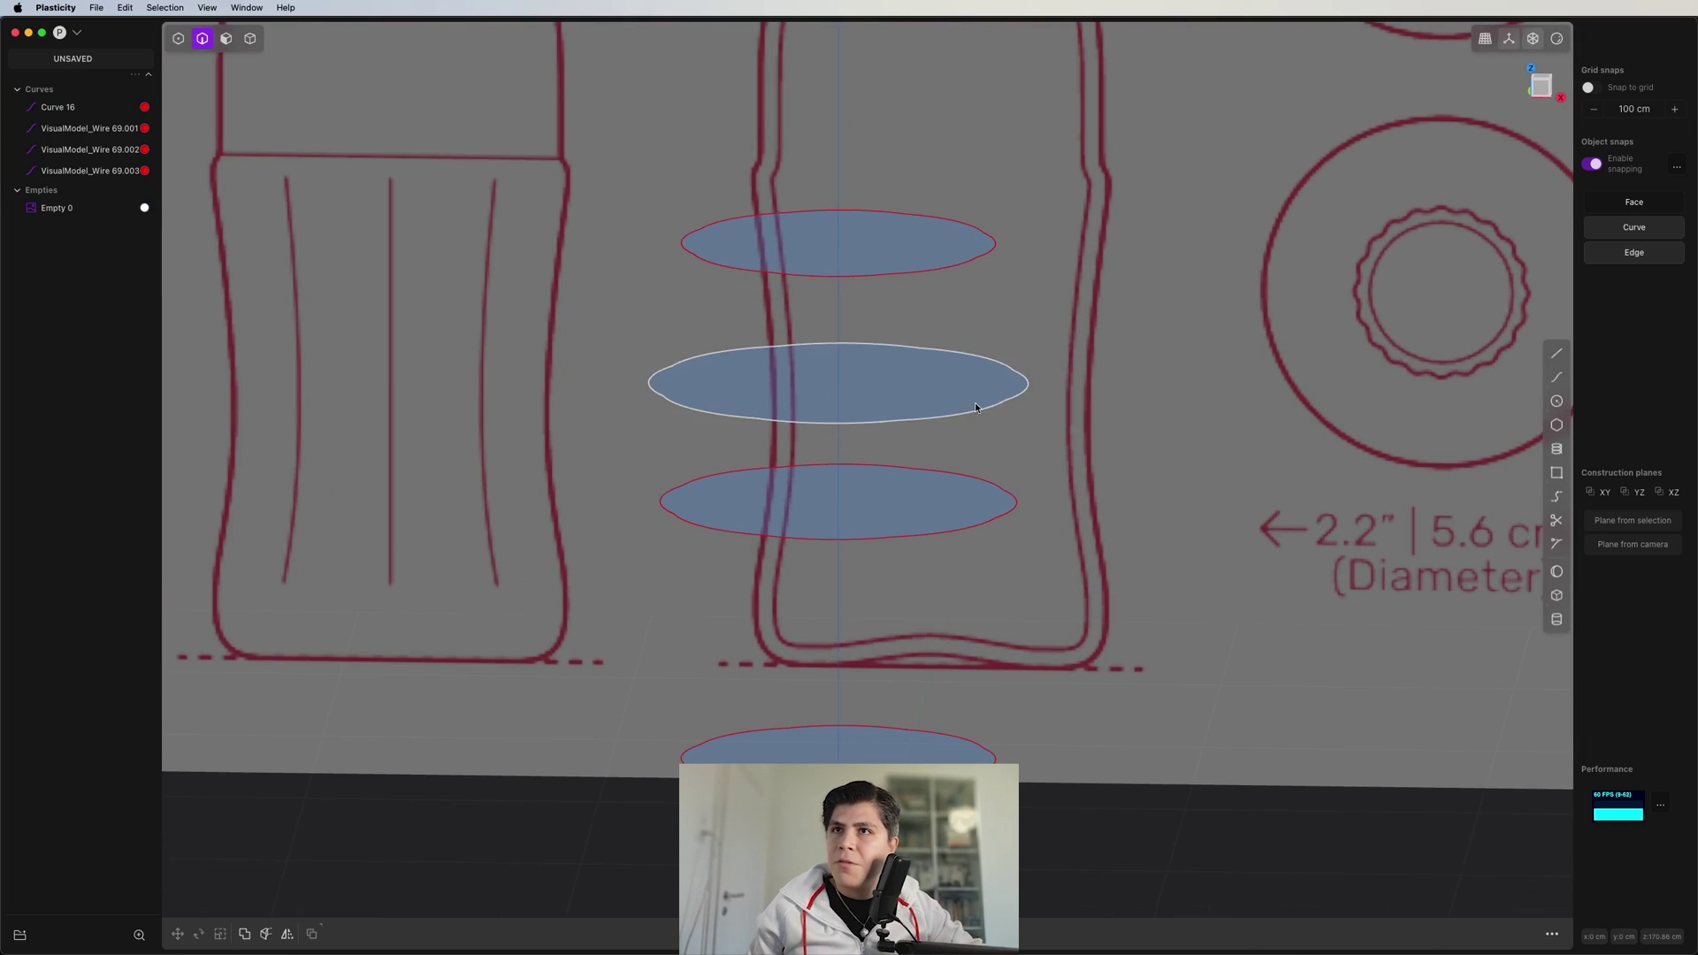
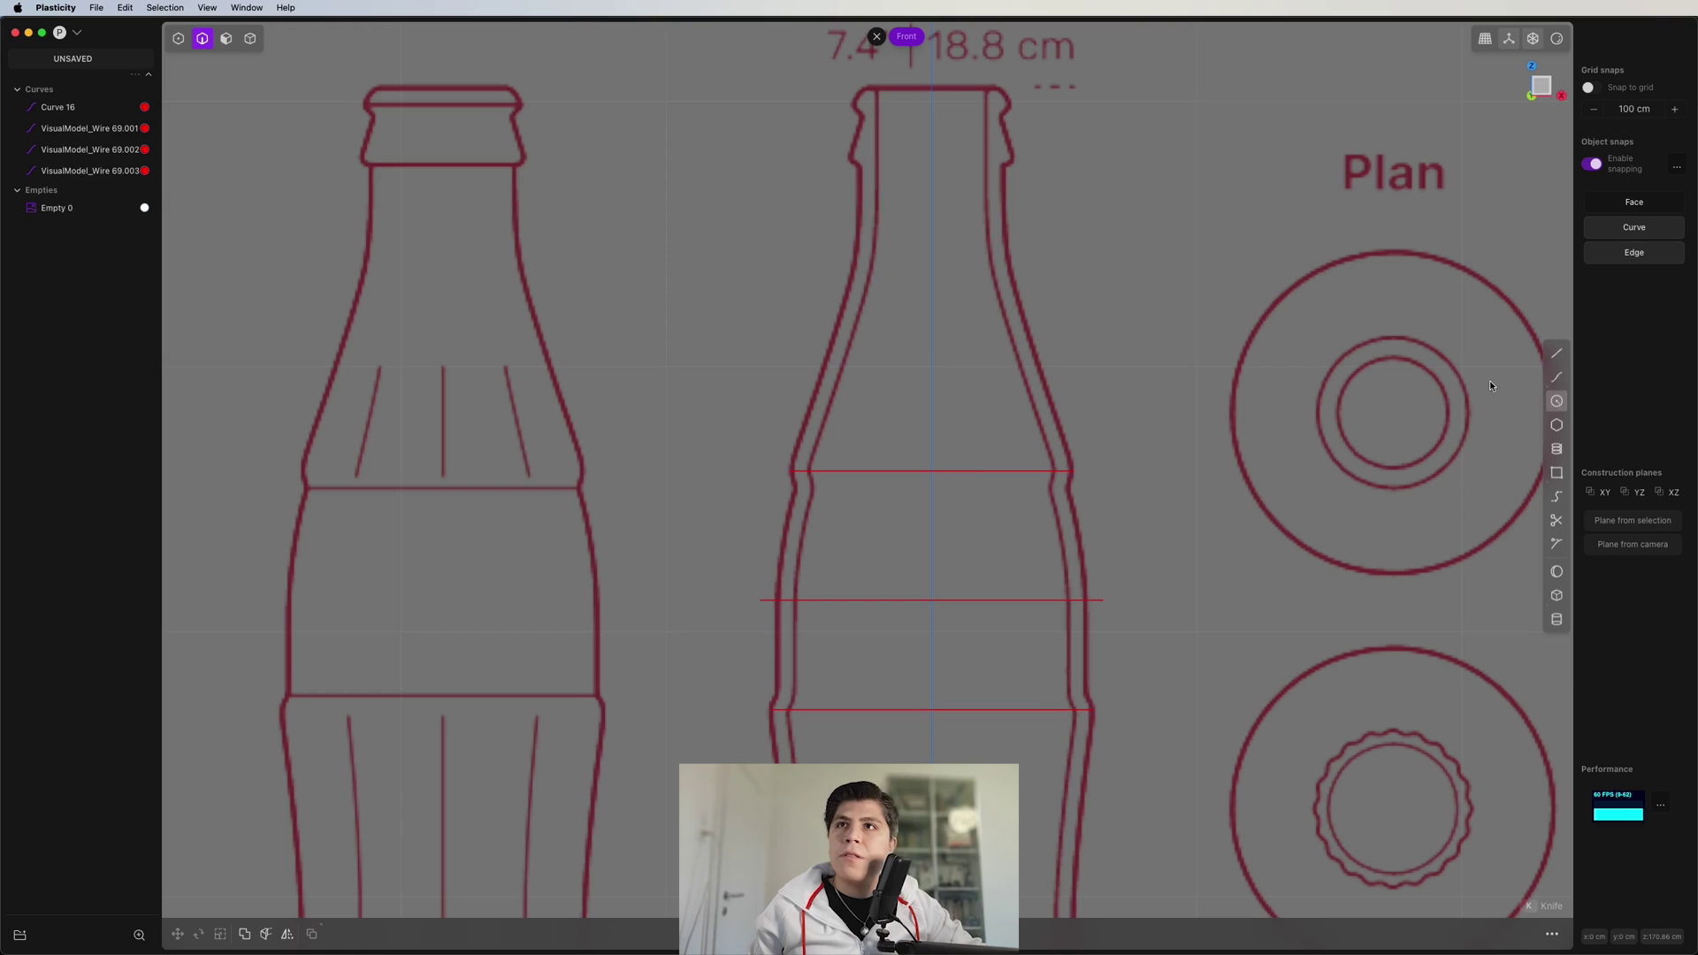
- Draw a horizontal circle of about 28 cm radius centred on the bottle axis at the base of the lip
{"action": "left_click", "coordinate": [1557, 400]}
{"action": "middle_click_drag", "start_coordinate": [957, 209], "coordinate": [945, 401], "text": "shift"}
{"action": "scroll", "coordinate": [904, 279], "scroll_direction": "up", "scroll_amount": 6}
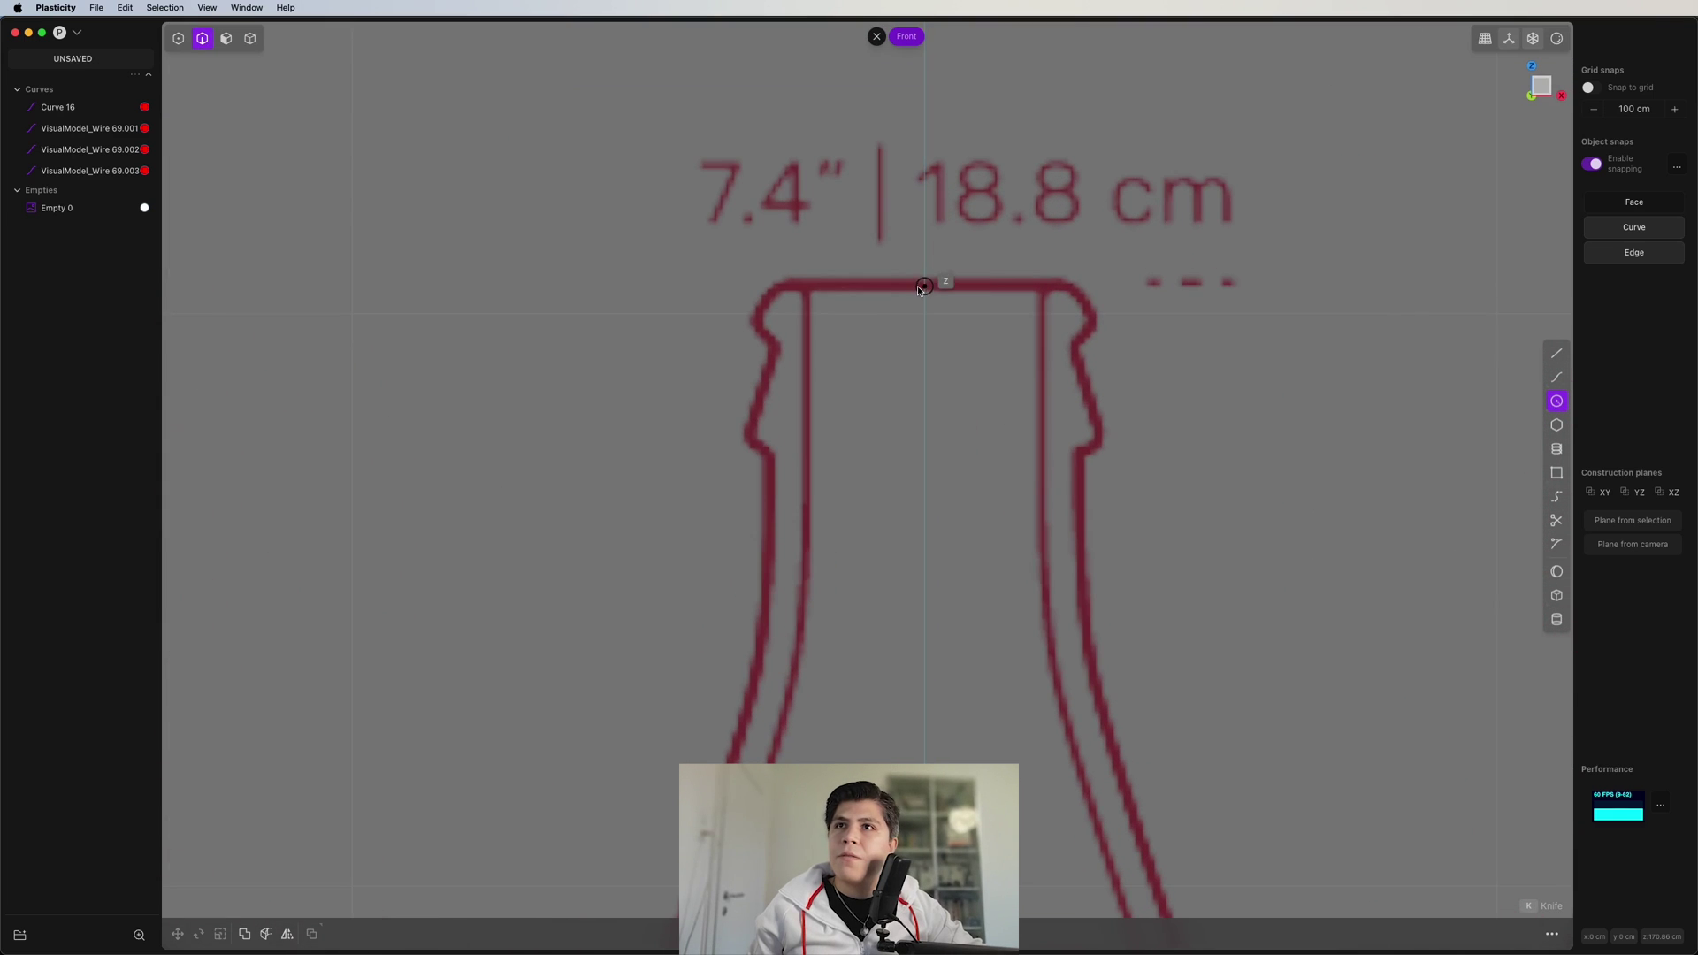
{"action": "left_click", "coordinate": [923, 459]}
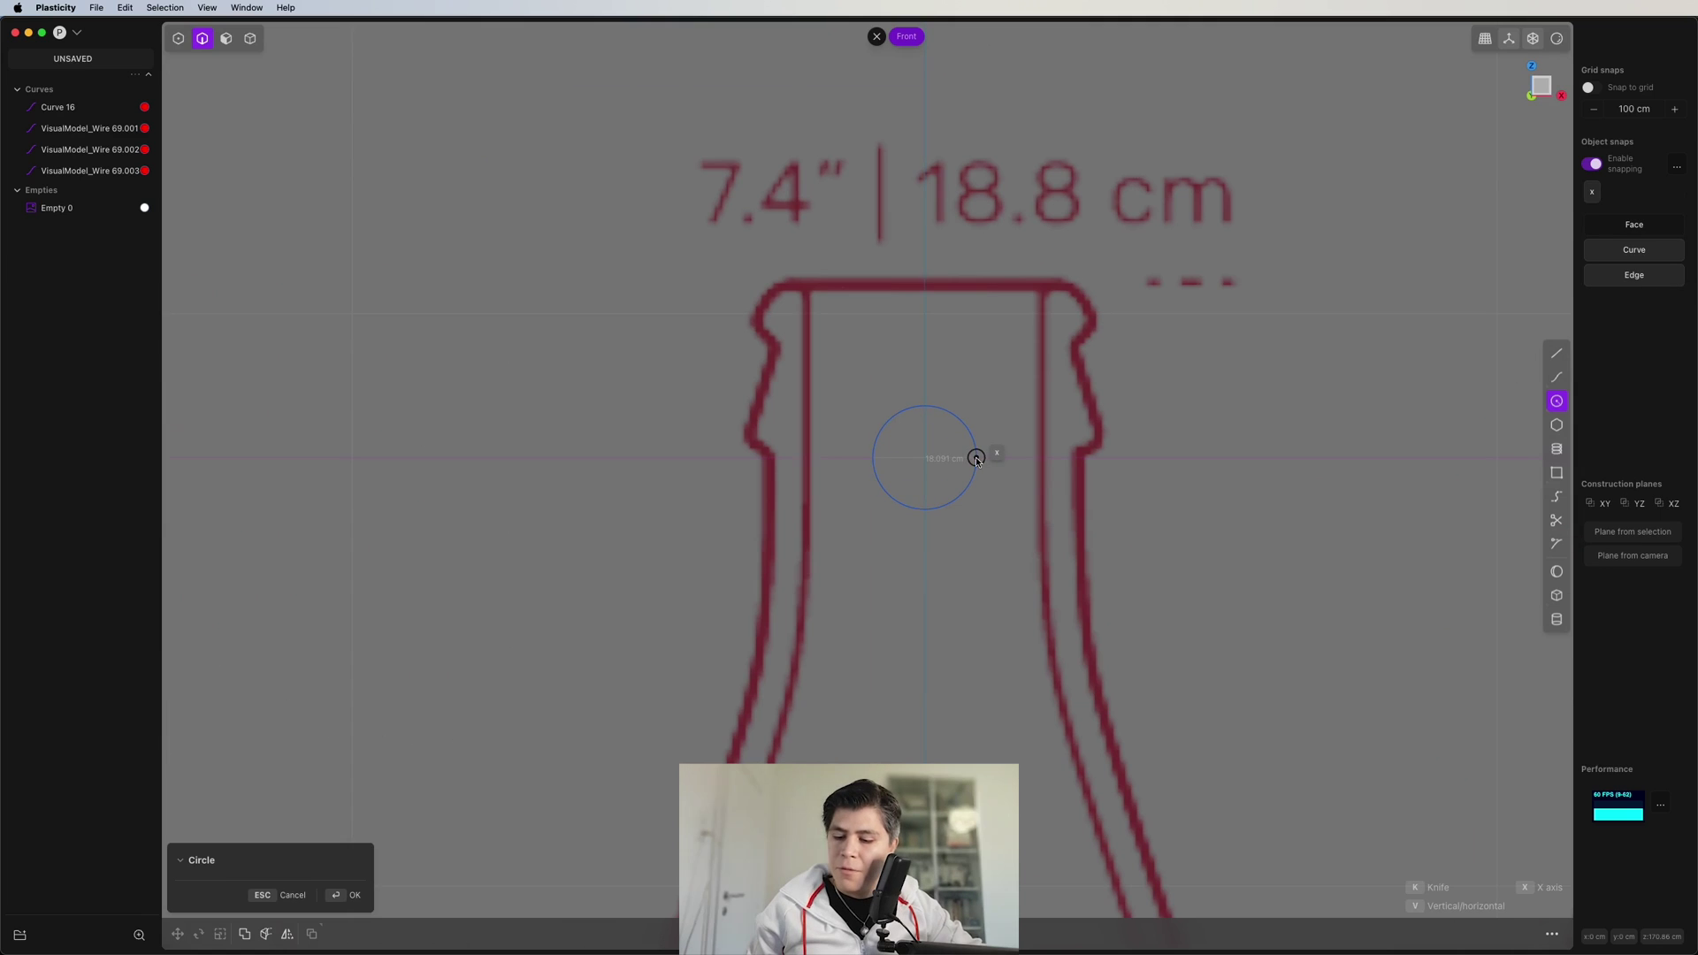
{"action": "key", "text": "v"}
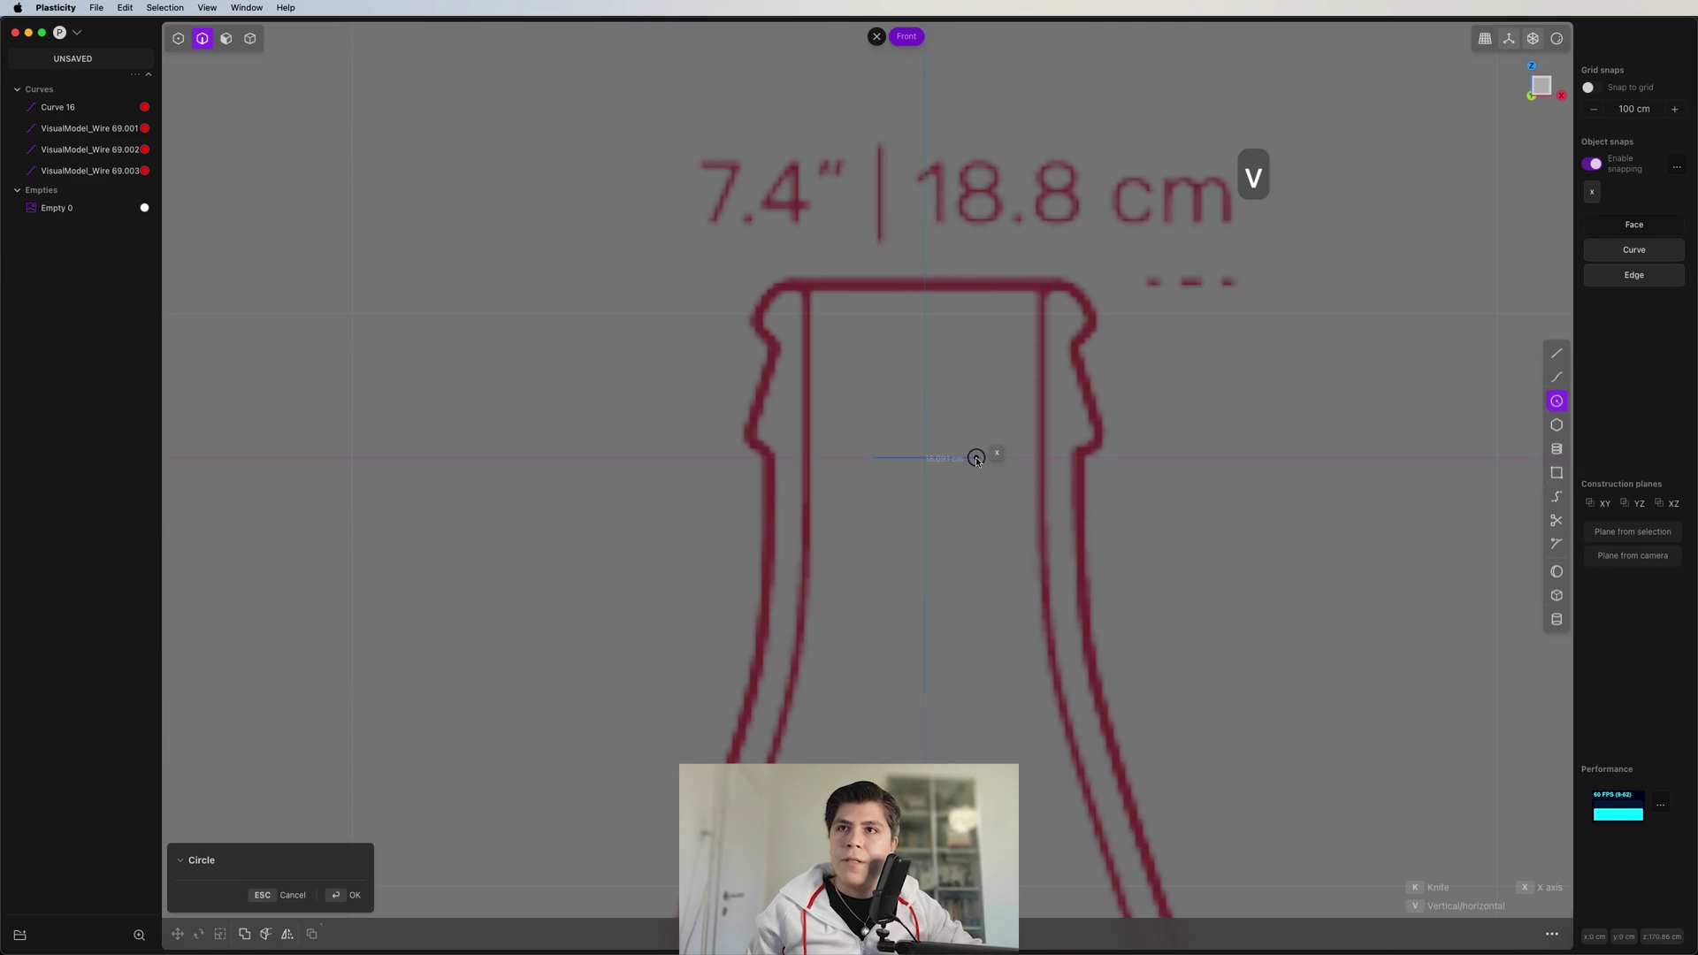
{"action": "left_click", "coordinate": [1084, 458]}
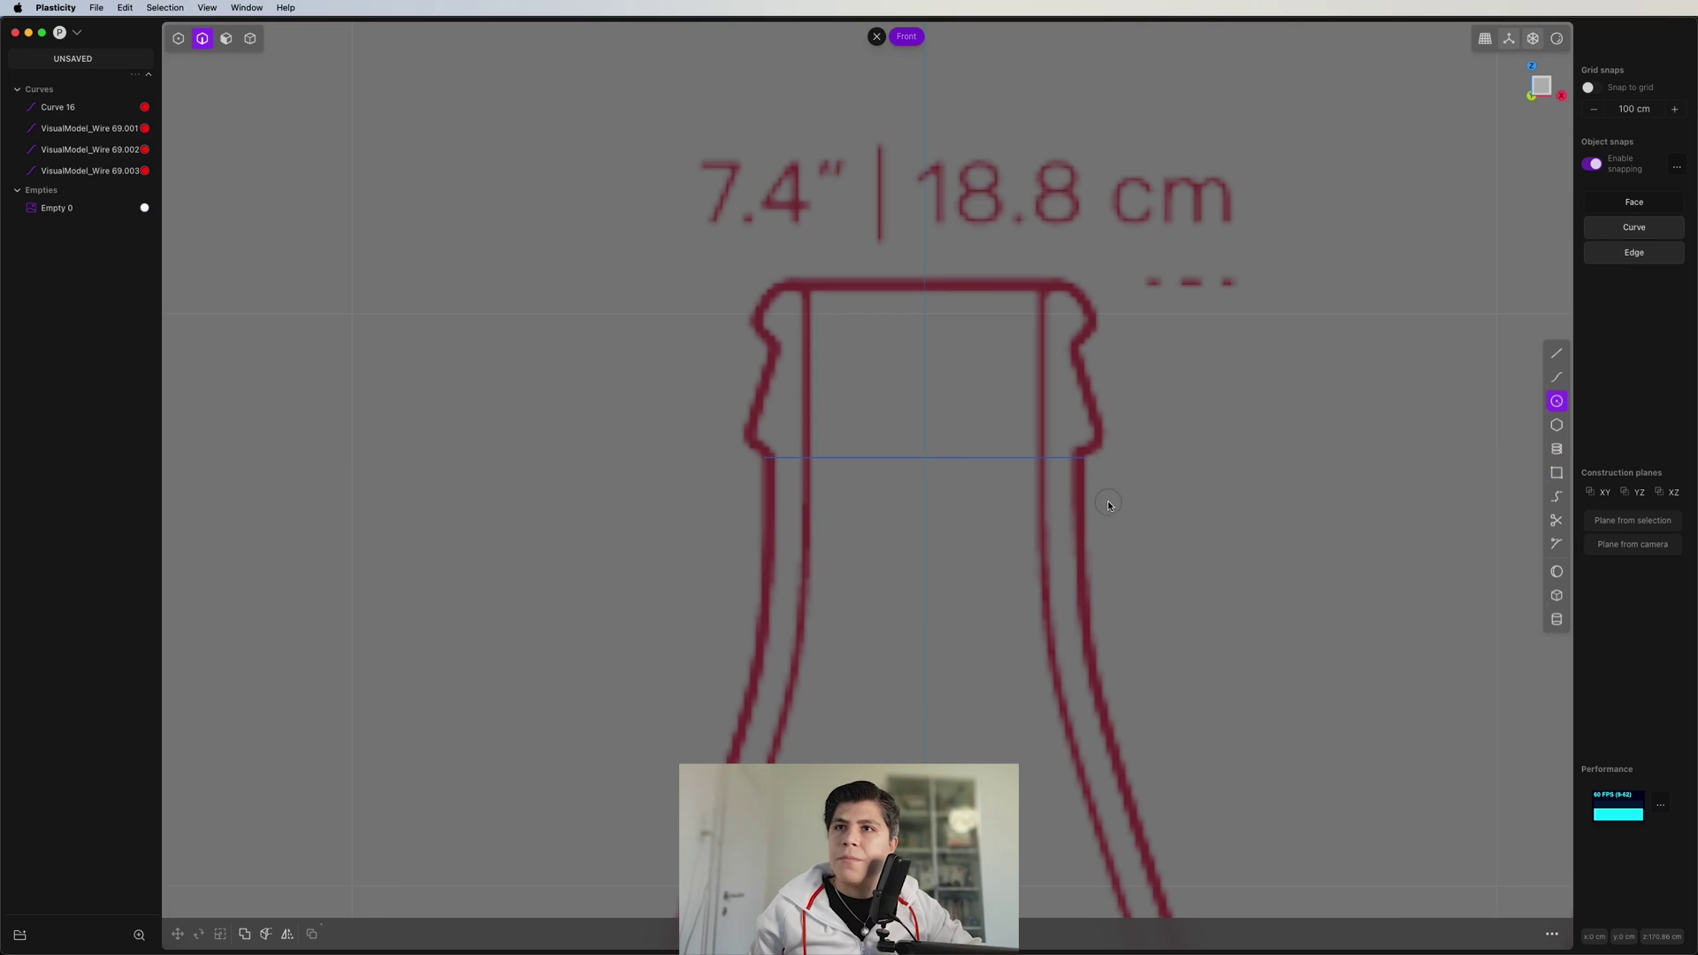
{"action": "scroll", "coordinate": [1107, 495], "scroll_direction": "down", "scroll_amount": 5}
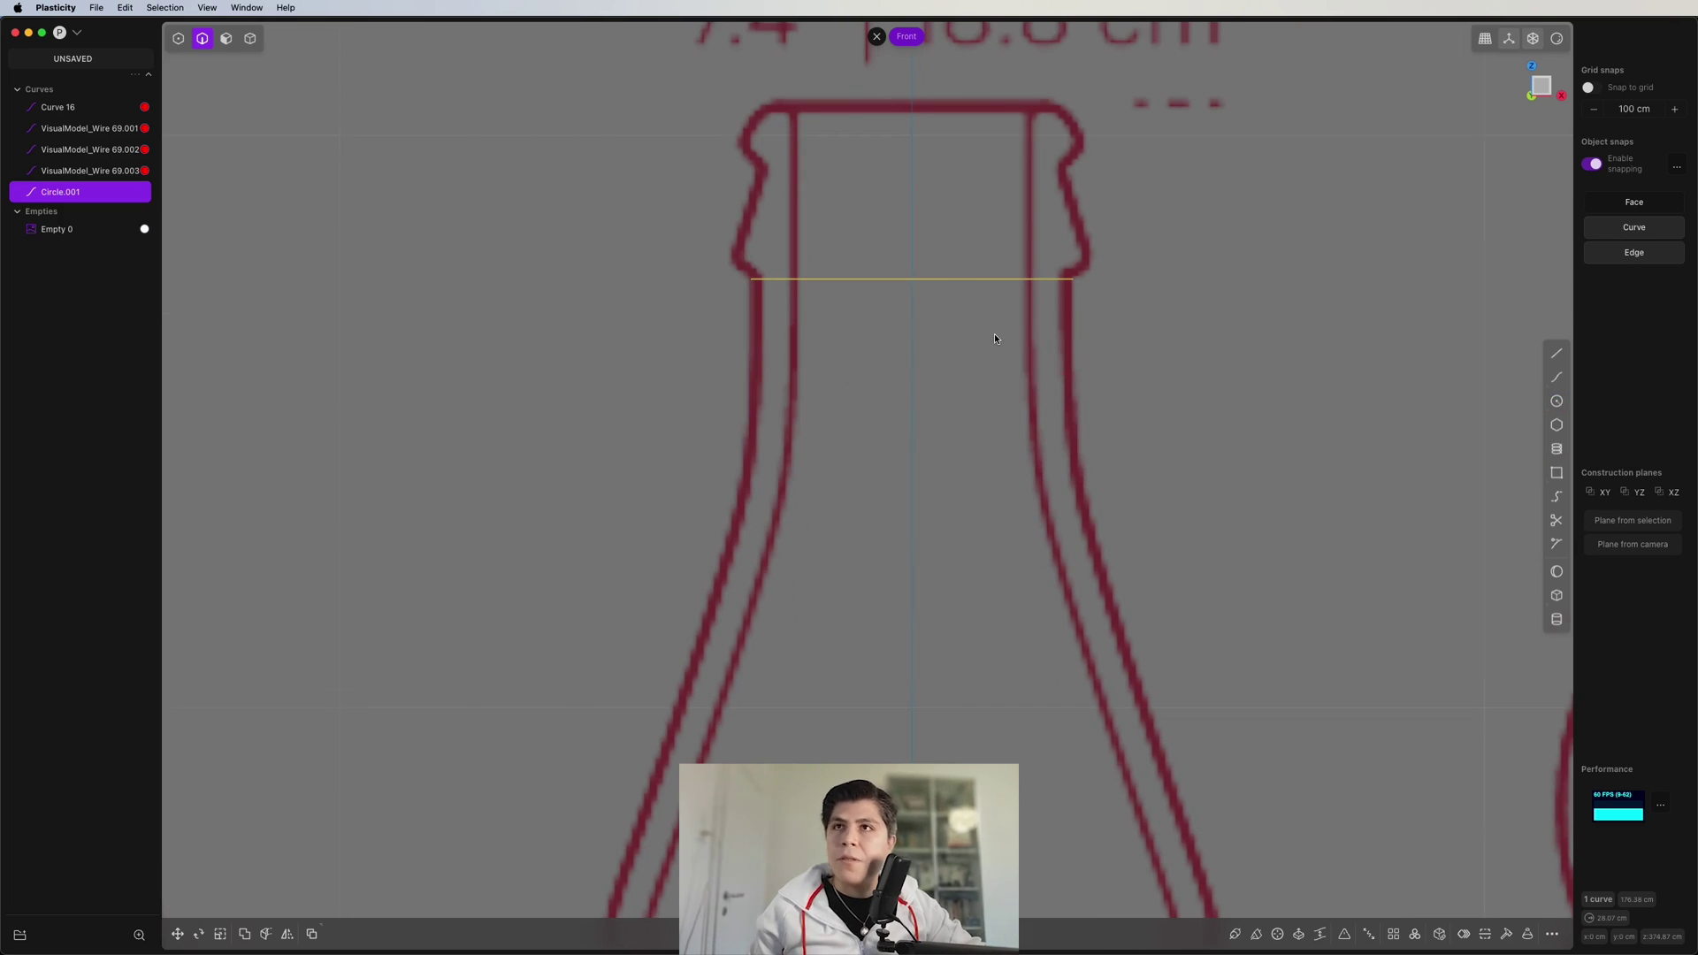
- Duplicate the lip-base circle down the neck twice, placing the second copy about 16 cm below the first
{"action": "scroll", "coordinate": [994, 338], "scroll_direction": "down", "scroll_amount": 2}
{"action": "key", "text": "shift+d"}
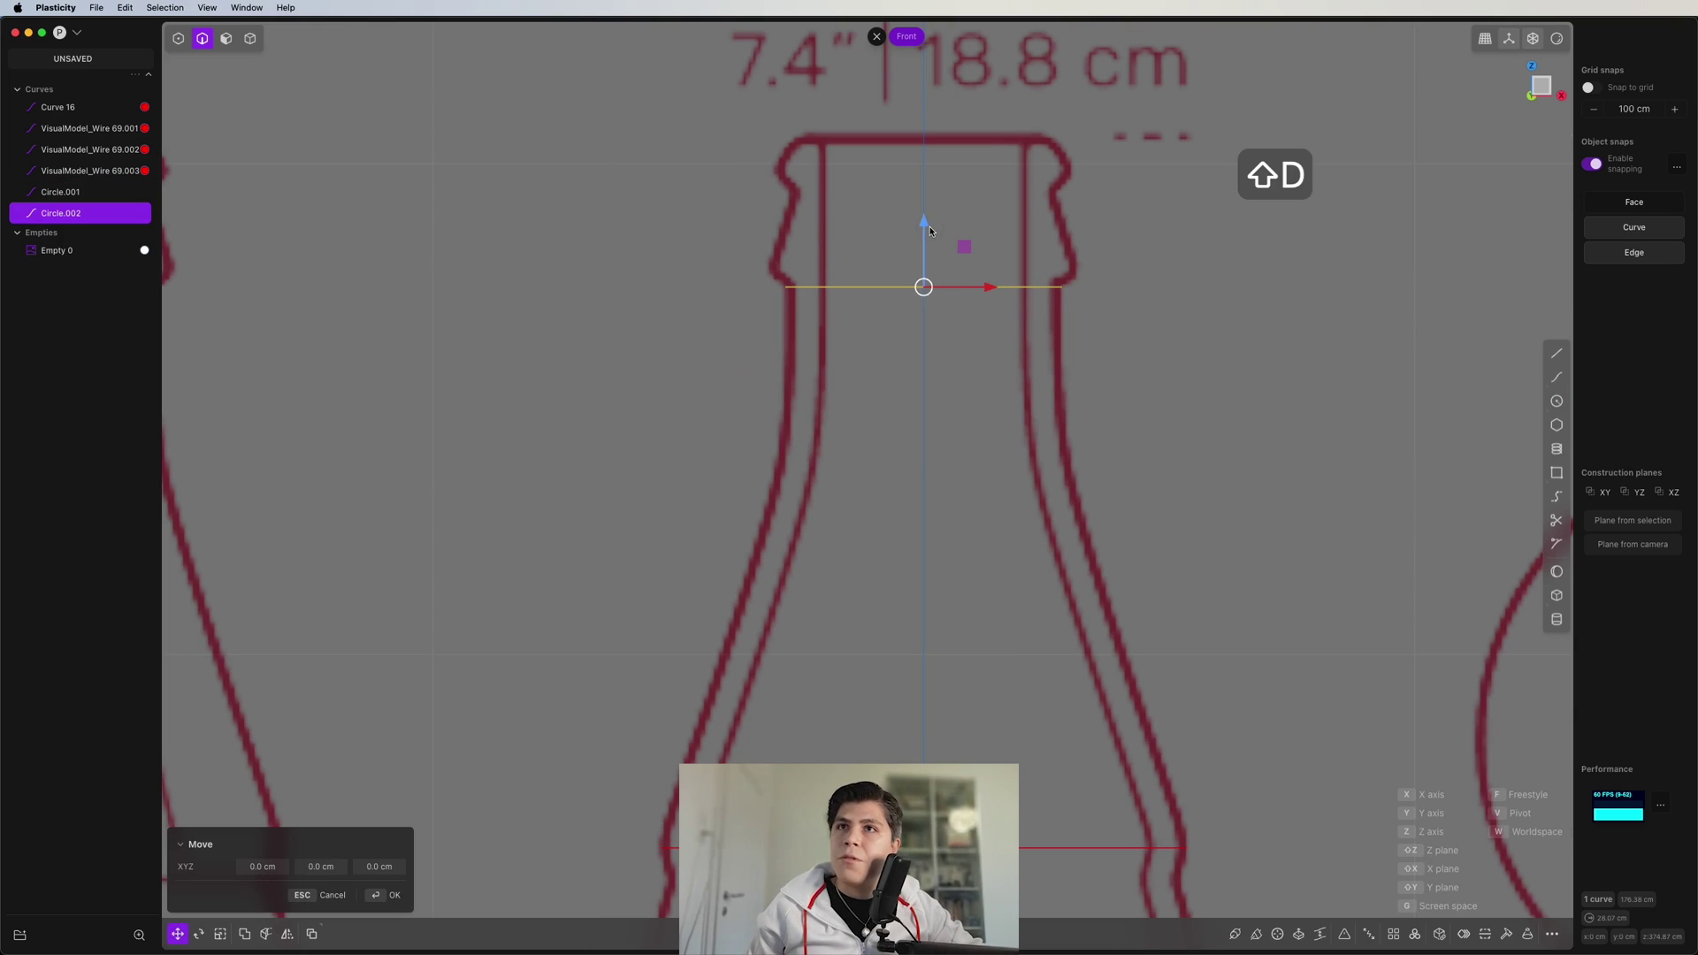
{"action": "left_click_drag", "start_coordinate": [929, 231], "coordinate": [908, 366]}
{"action": "key", "text": "shift+d"}
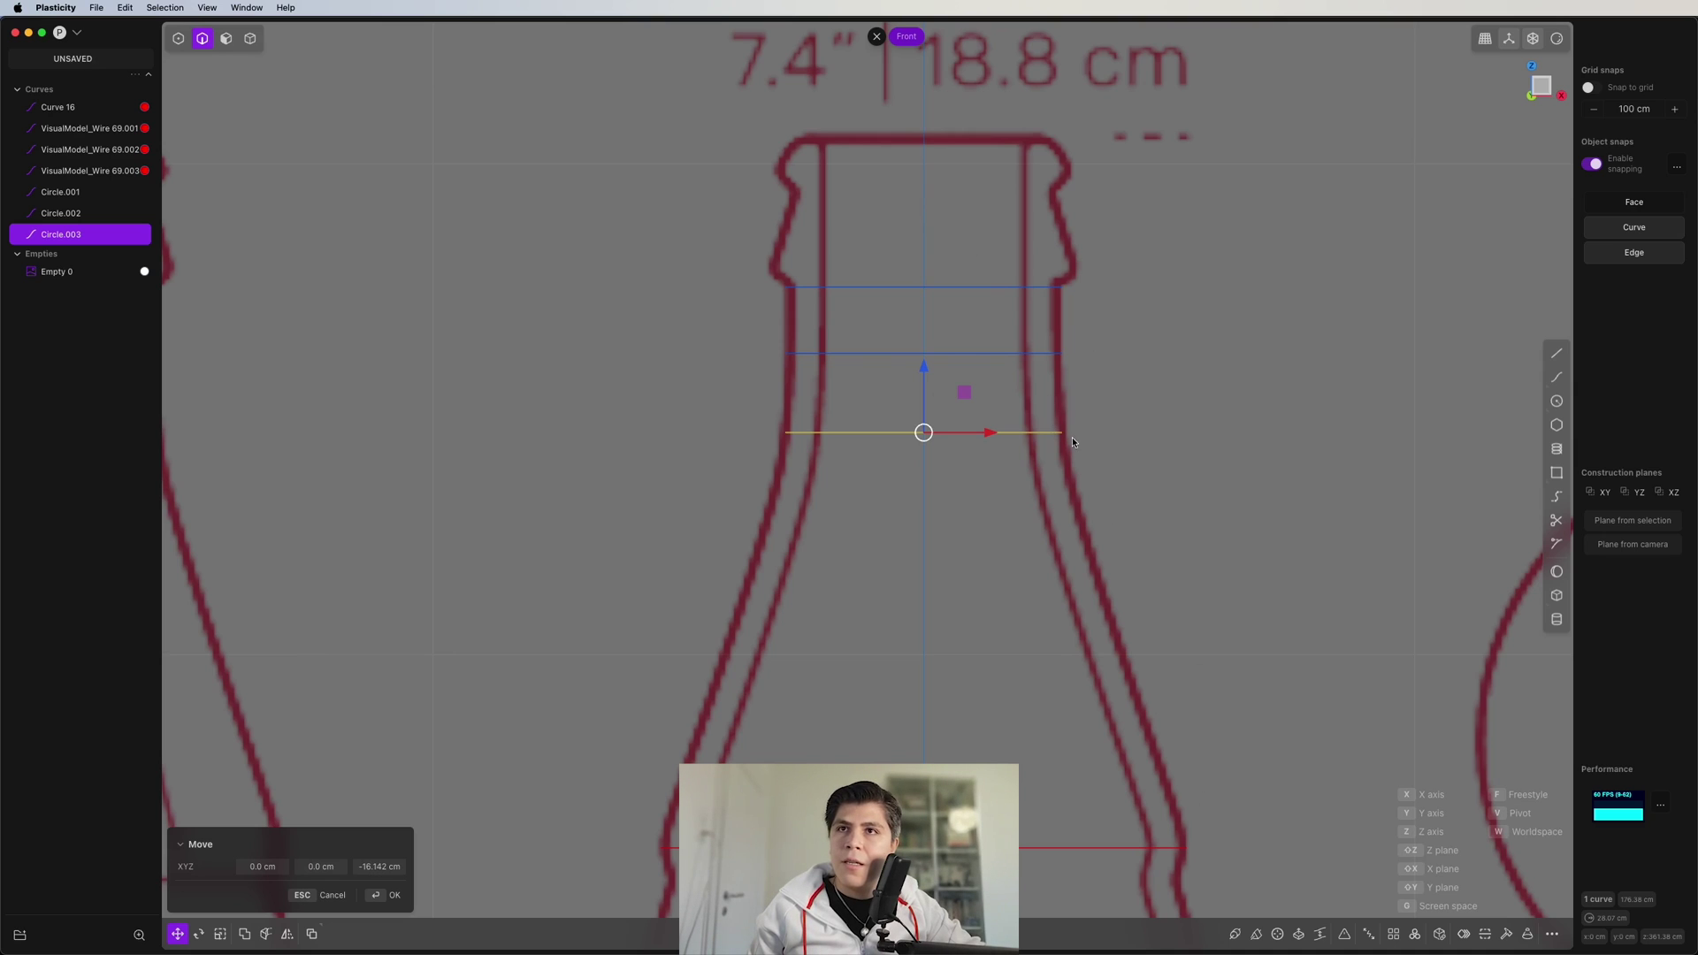
{"action": "right_click", "coordinate": [1173, 711]}
- Duplicate the lowest neck circle down to just above the bottle's base and scale the copy by about 2.15 to fit the outer contour
{"action": "scroll", "coordinate": [1158, 646], "scroll_direction": "down", "scroll_amount": 4}
{"action": "middle_click_drag", "start_coordinate": [1144, 583], "coordinate": [1043, 344], "text": "shift"}
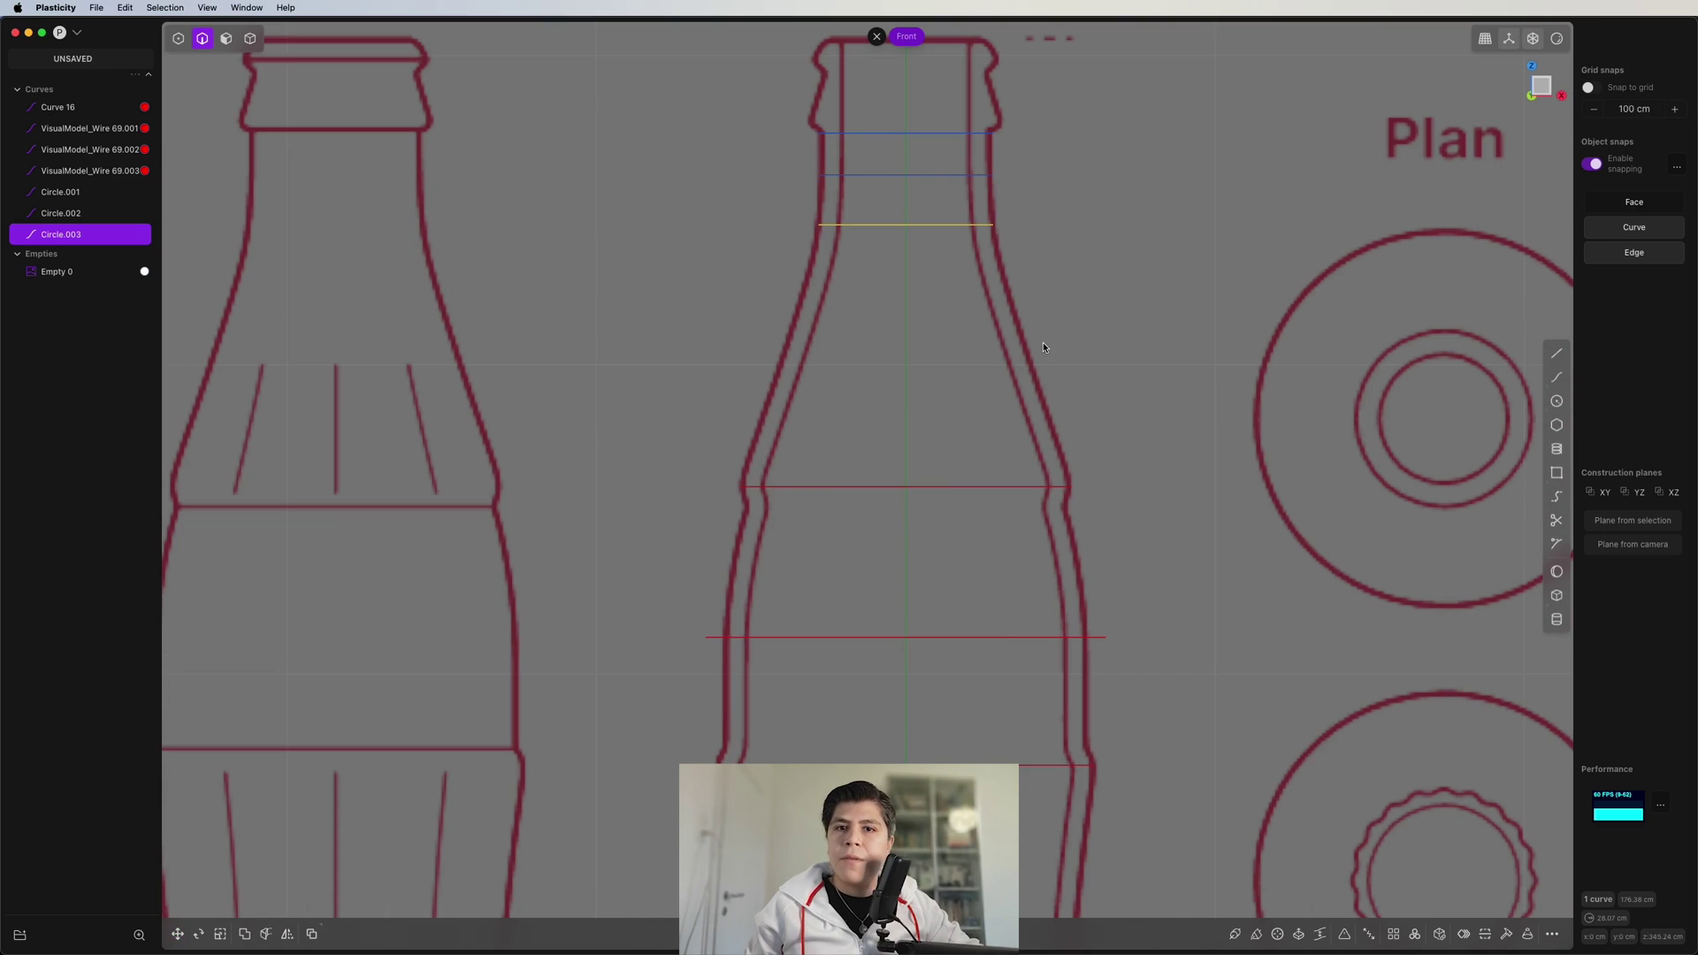
{"action": "key", "text": "shift+d"}
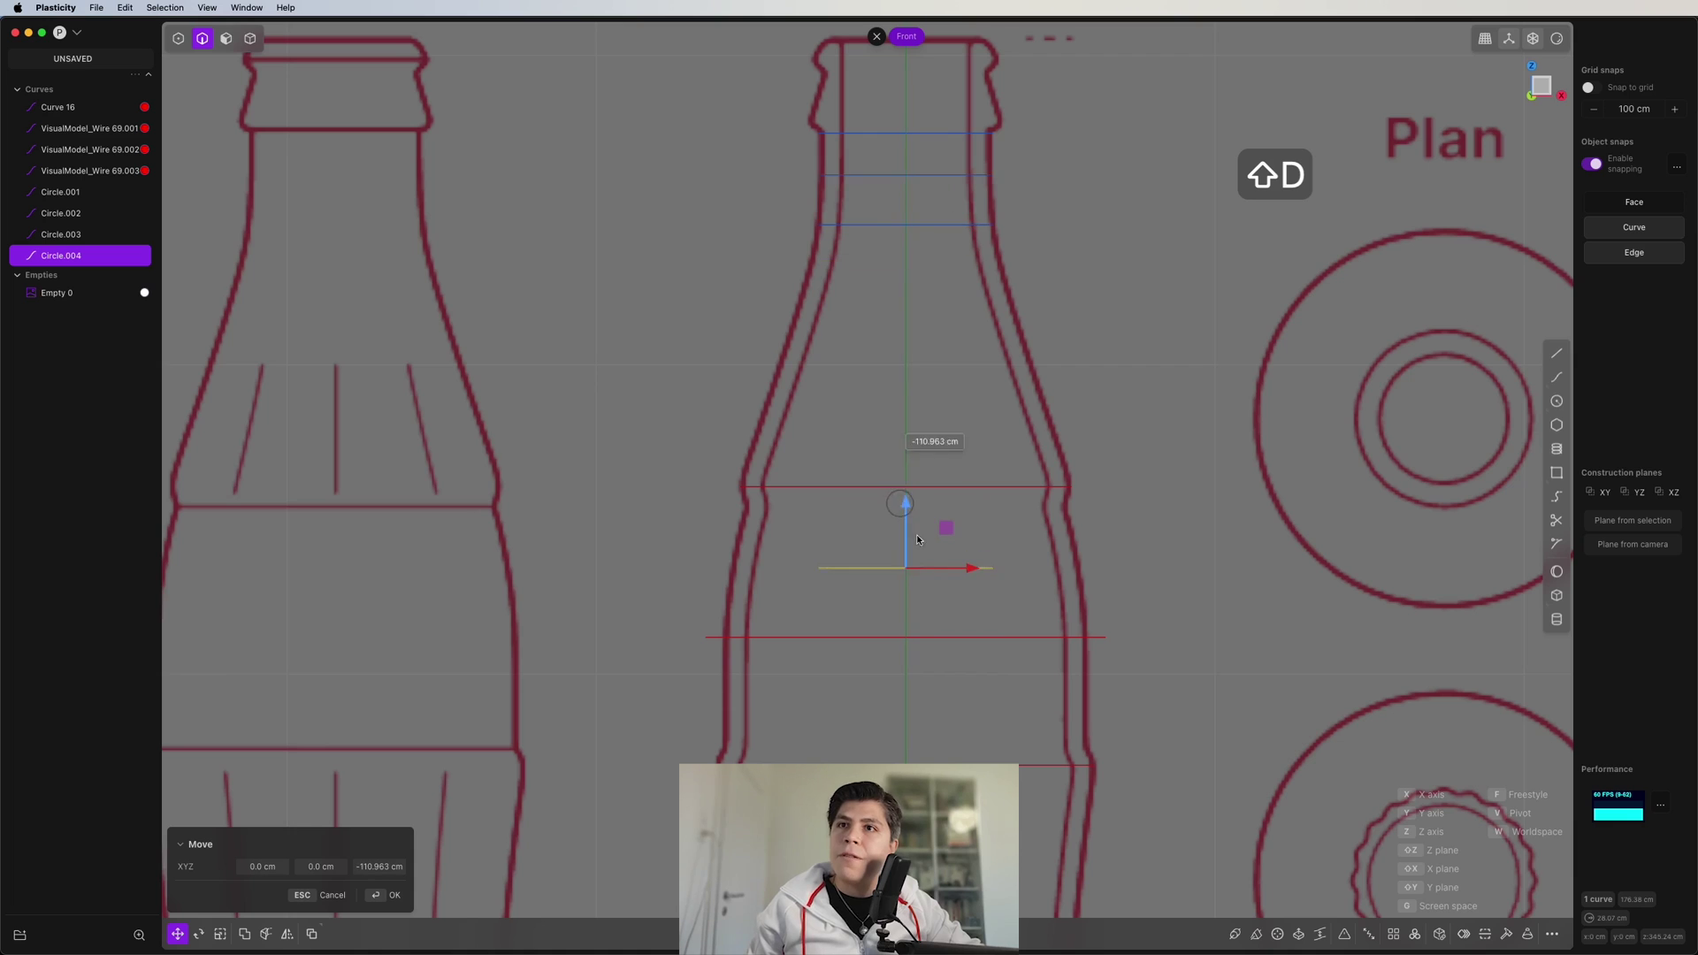
{"action": "scroll", "coordinate": [963, 268], "scroll_direction": "up", "scroll_amount": 2}
{"action": "left_click_drag", "start_coordinate": [887, 173], "coordinate": [886, 634]}
{"action": "middle_click_drag", "start_coordinate": [973, 647], "coordinate": [981, 364], "text": "shift"}
{"action": "left_click_drag", "start_coordinate": [888, 339], "coordinate": [888, 520]}
{"action": "key", "text": "s"}
{"action": "left_click_drag", "start_coordinate": [909, 577], "coordinate": [932, 563]}
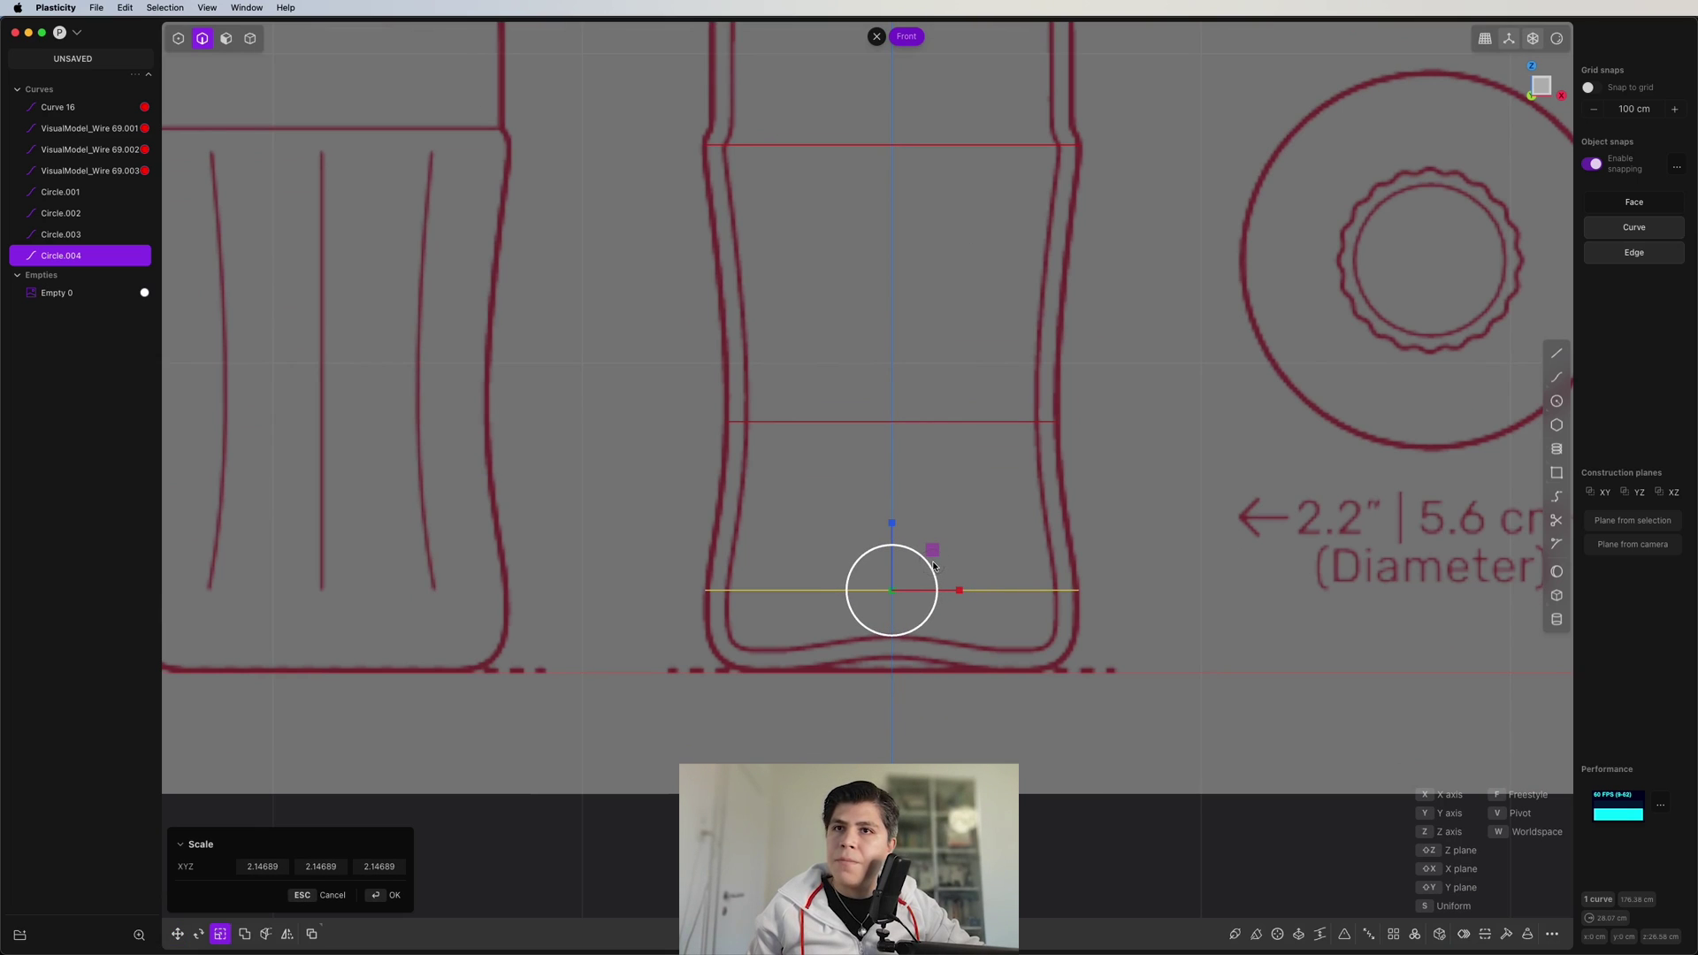
{"action": "left_click", "coordinate": [933, 564]}
- Duplicate the base circle about 12 cm down towards the bottle's bottom and scale the copy by about 0.98
{"action": "scroll", "coordinate": [944, 495], "scroll_direction": "up", "scroll_amount": 2}
{"action": "key", "text": "shift+d"}
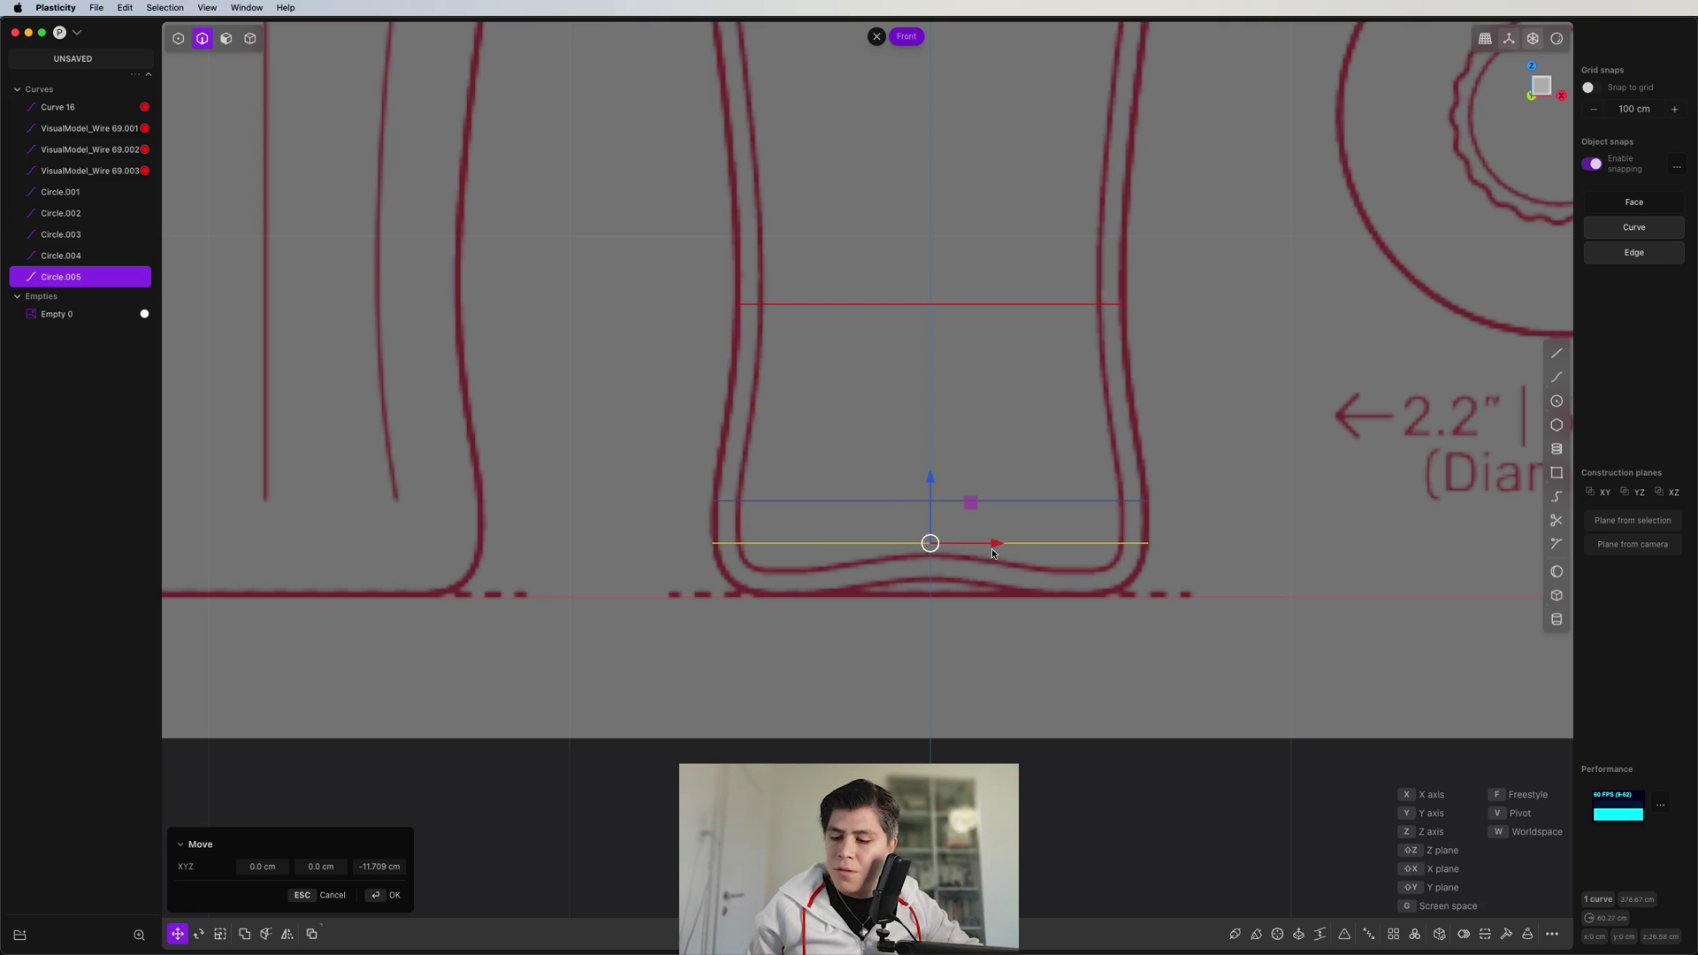
{"action": "key", "text": "s"}
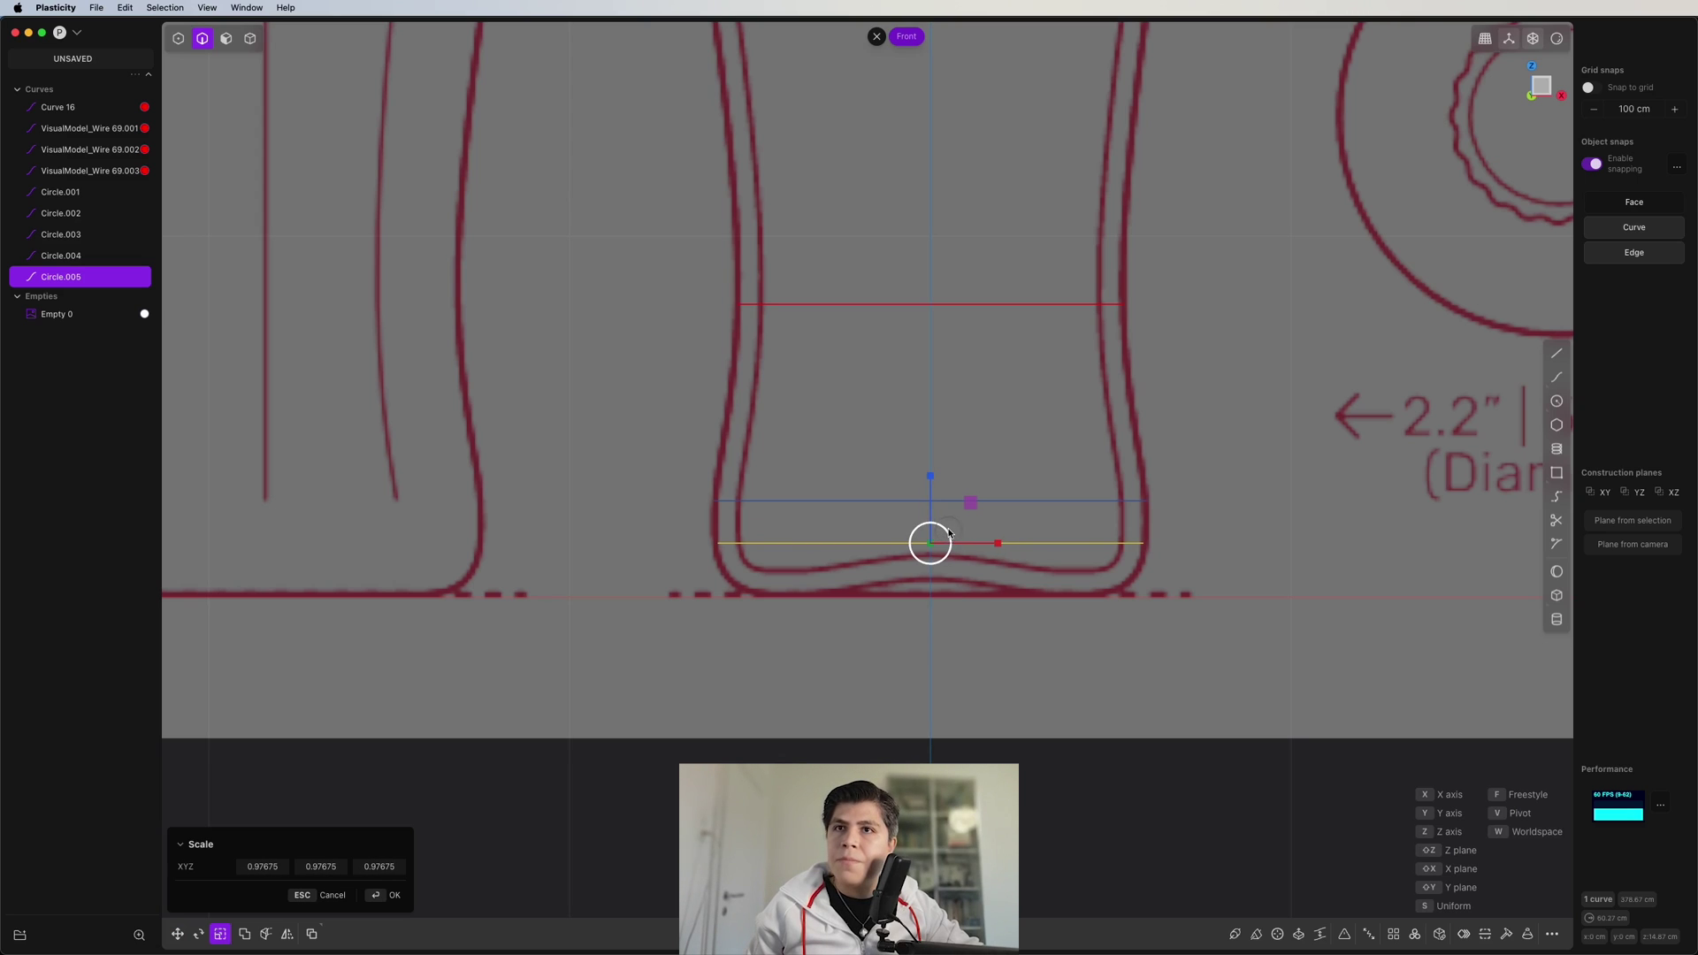
{"action": "left_click", "coordinate": [948, 533]}
{"action": "scroll", "coordinate": [977, 531], "scroll_direction": "down", "scroll_amount": 2}
{"action": "left_click", "coordinate": [1204, 482]}
{"action": "middle_click_drag", "start_coordinate": [1135, 196], "coordinate": [1147, 382], "text": "shift"}
{"action": "scroll", "coordinate": [1146, 382], "scroll_direction": "down", "scroll_amount": 2}
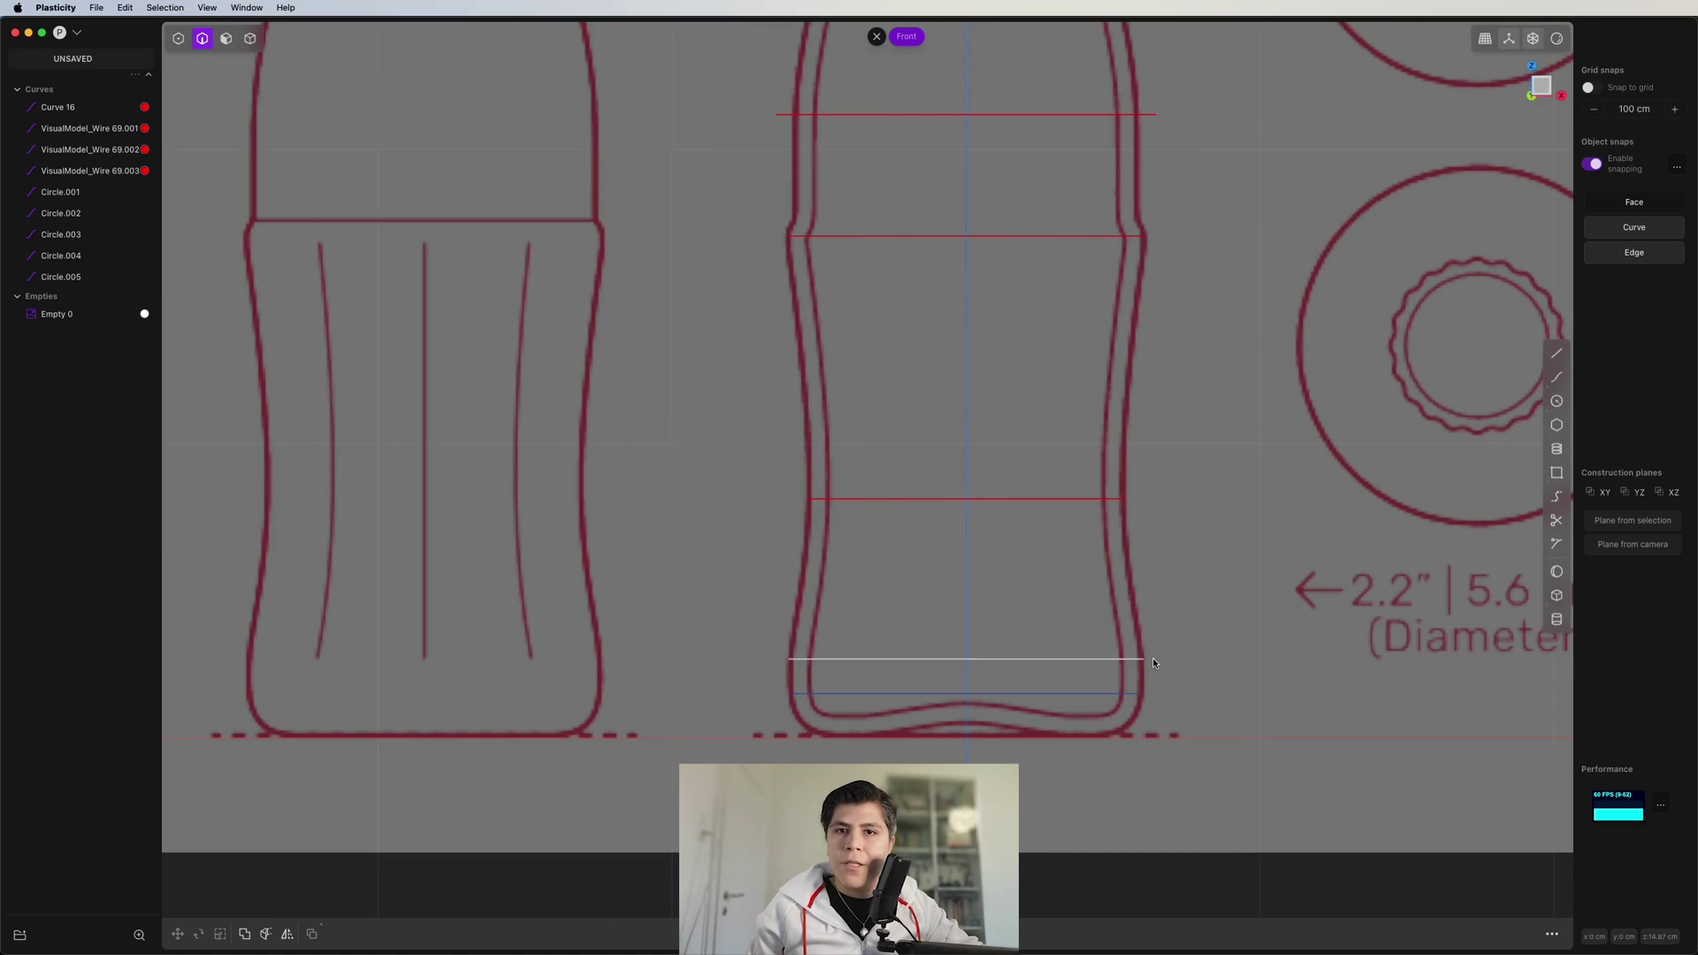
{"action": "scroll", "coordinate": [1149, 658], "scroll_direction": "down", "scroll_amount": 3}
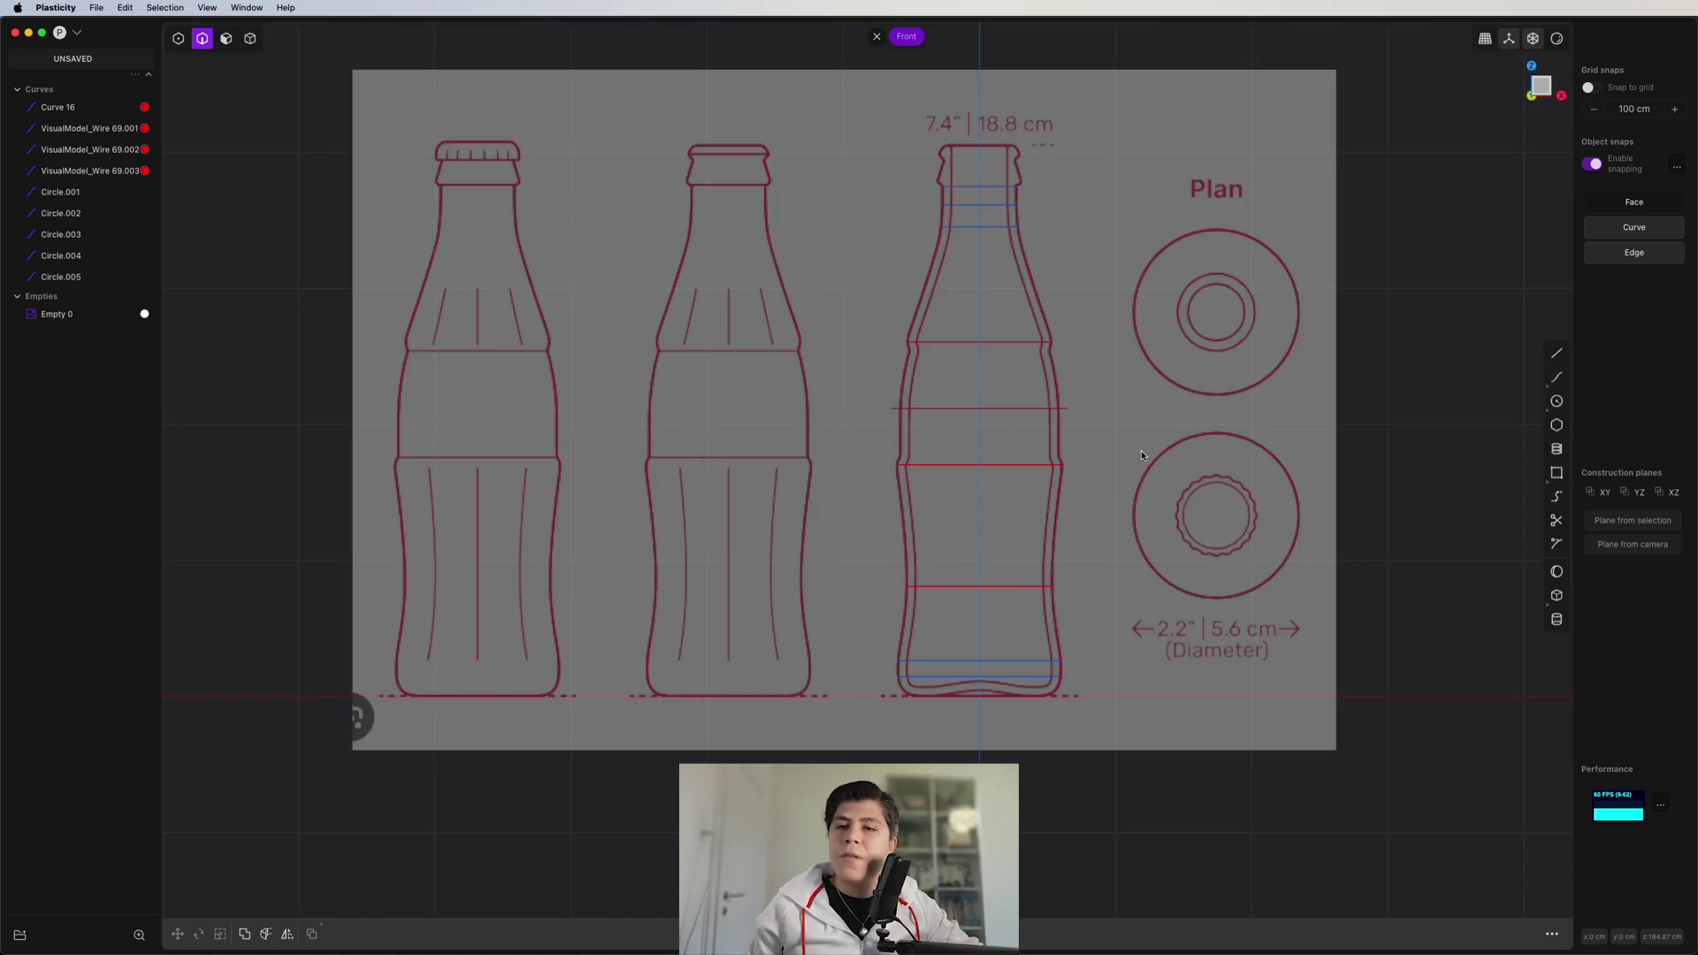
{"action": "left_click", "coordinate": [996, 183]}
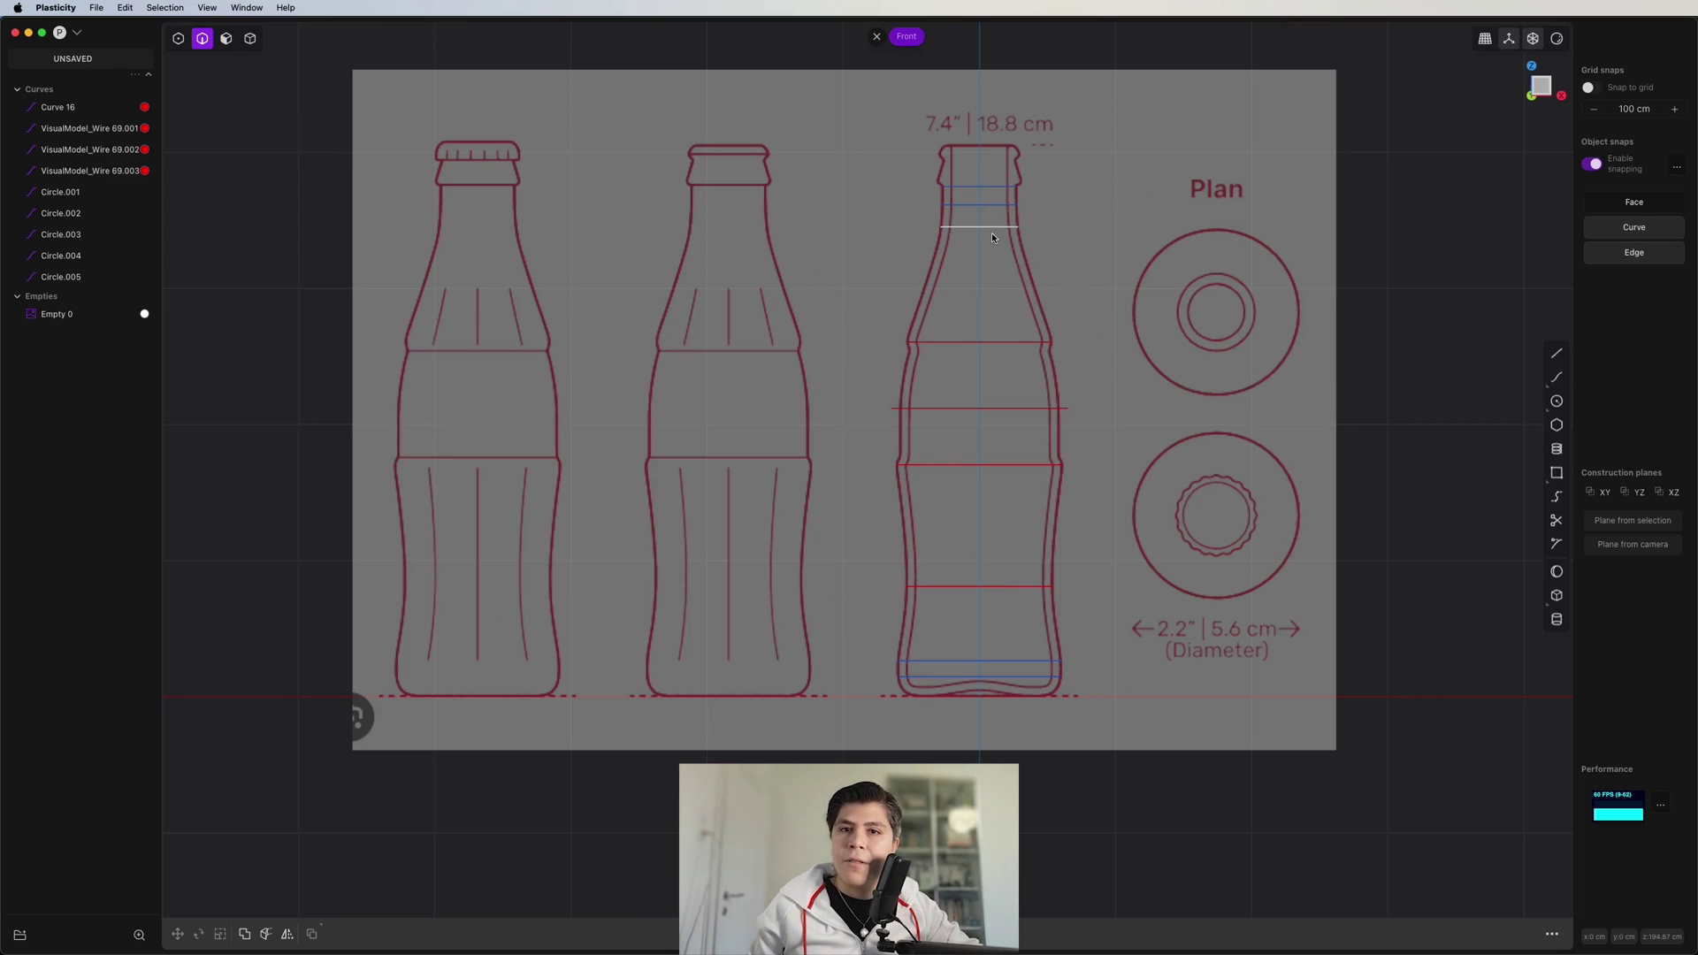
{"action": "left_click", "coordinate": [1013, 671]}
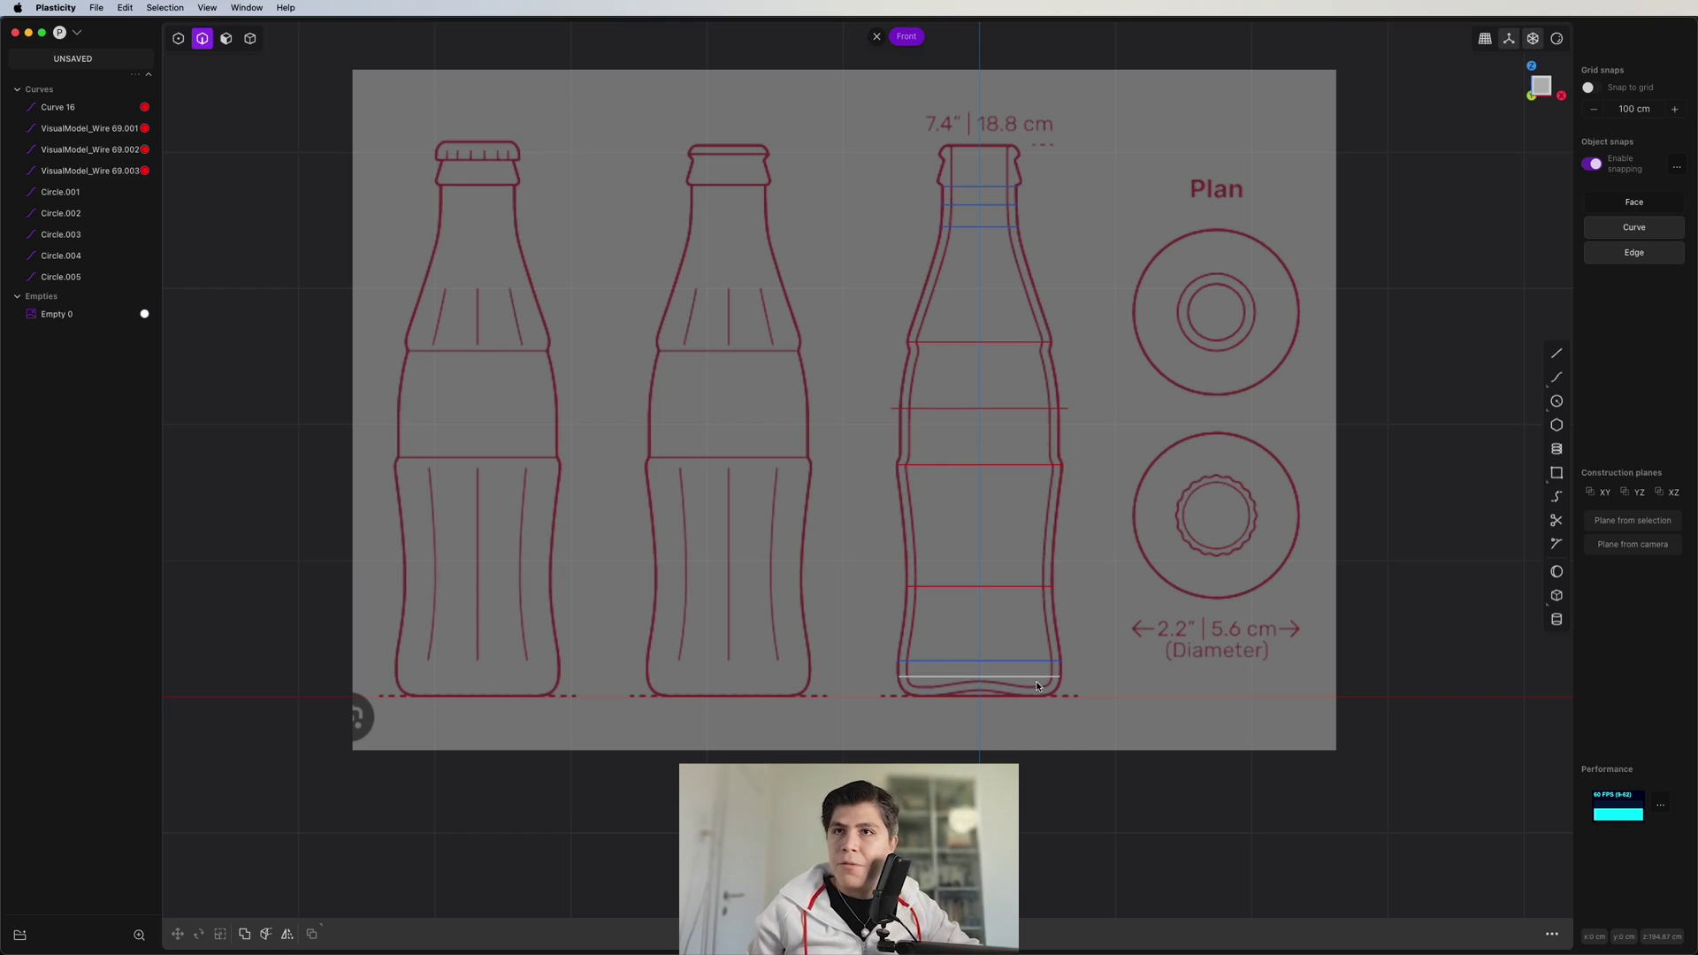
- Loft a surface through all nine cross-section curves, picked in order from the bottom circle up to the lip-base circle
{"action": "left_click", "coordinate": [1037, 686]}
{"action": "left_click", "coordinate": [1038, 677]}
{"action": "left_click", "coordinate": [1041, 661]}
{"action": "left_click", "coordinate": [1044, 586]}
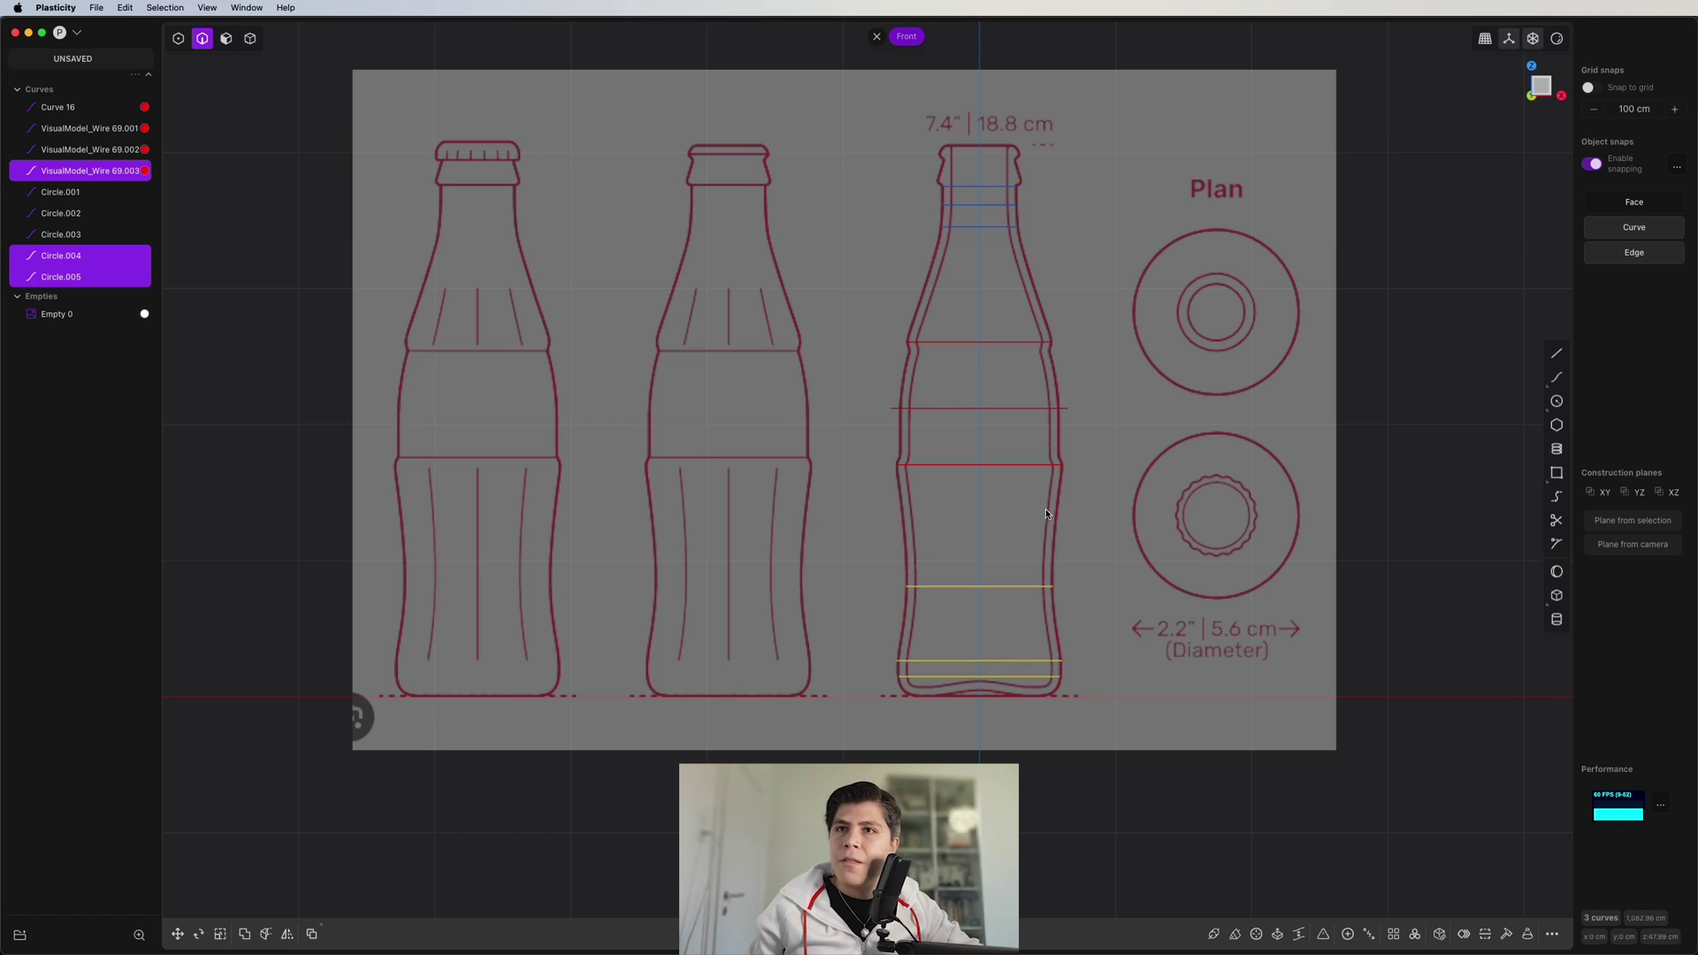
{"action": "left_click", "coordinate": [1044, 465]}
{"action": "left_click", "coordinate": [1040, 408]}
{"action": "left_click", "coordinate": [1033, 342]}
{"action": "left_click", "coordinate": [1008, 227]}
{"action": "left_click", "coordinate": [1002, 205]}
{"action": "left_click", "coordinate": [1005, 187]}
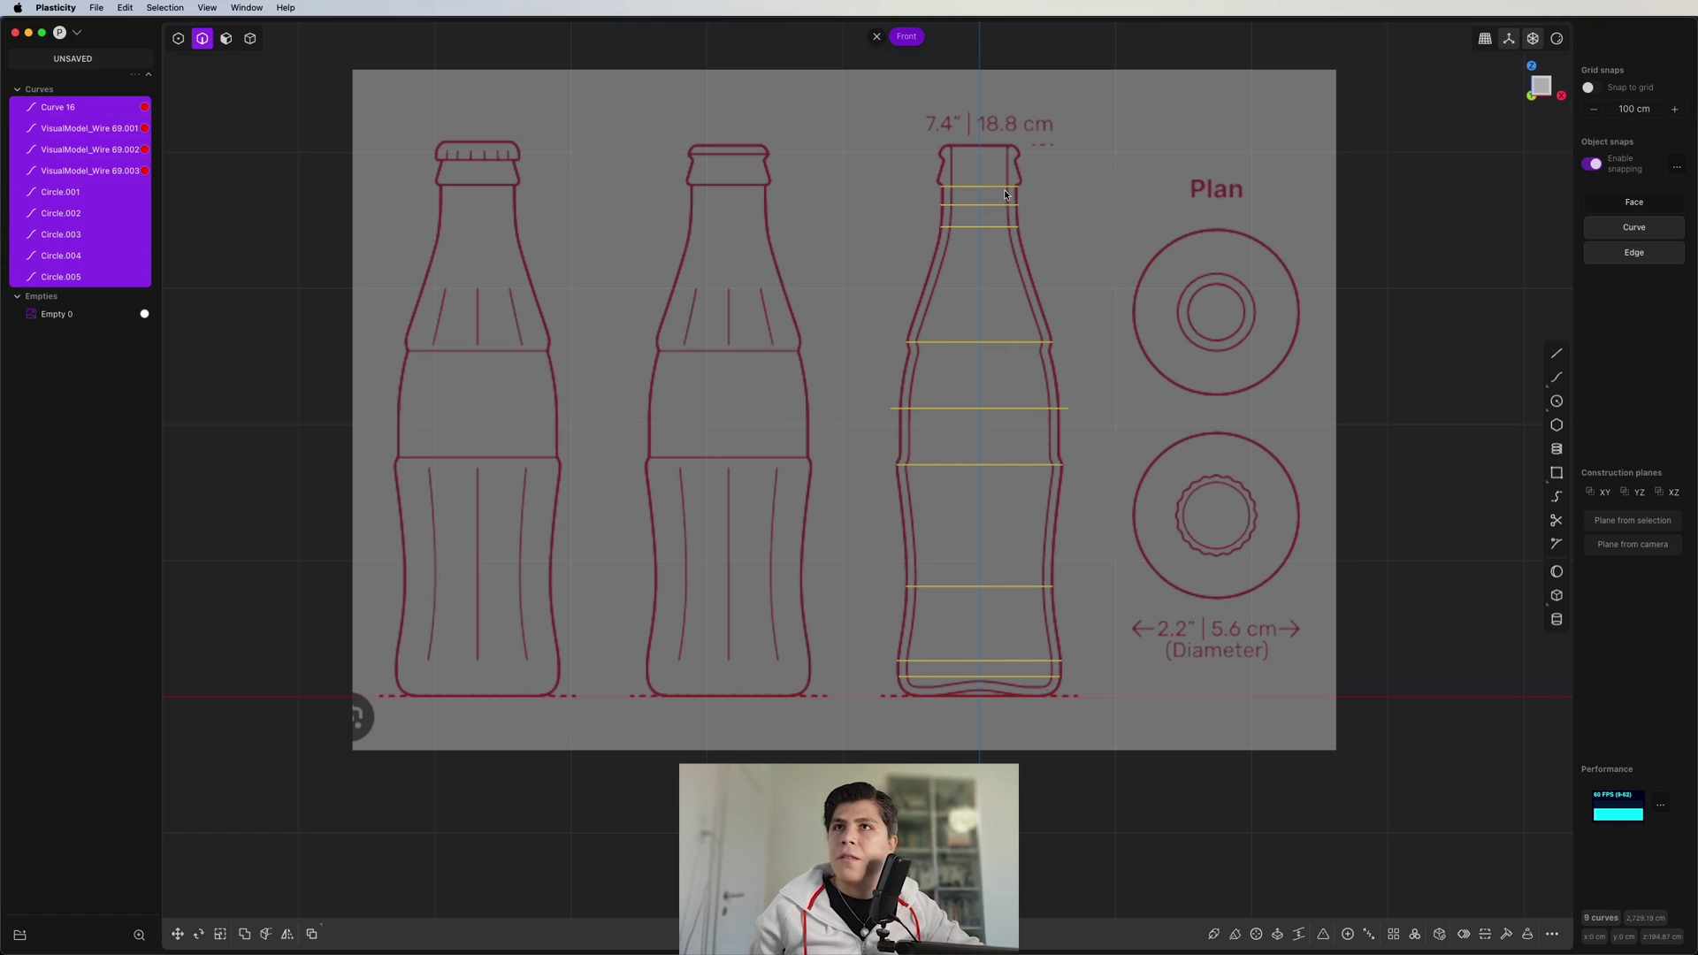
{"action": "middle_click_drag", "start_coordinate": [1050, 321], "coordinate": [1041, 422]}
{"action": "key", "text": "l"}
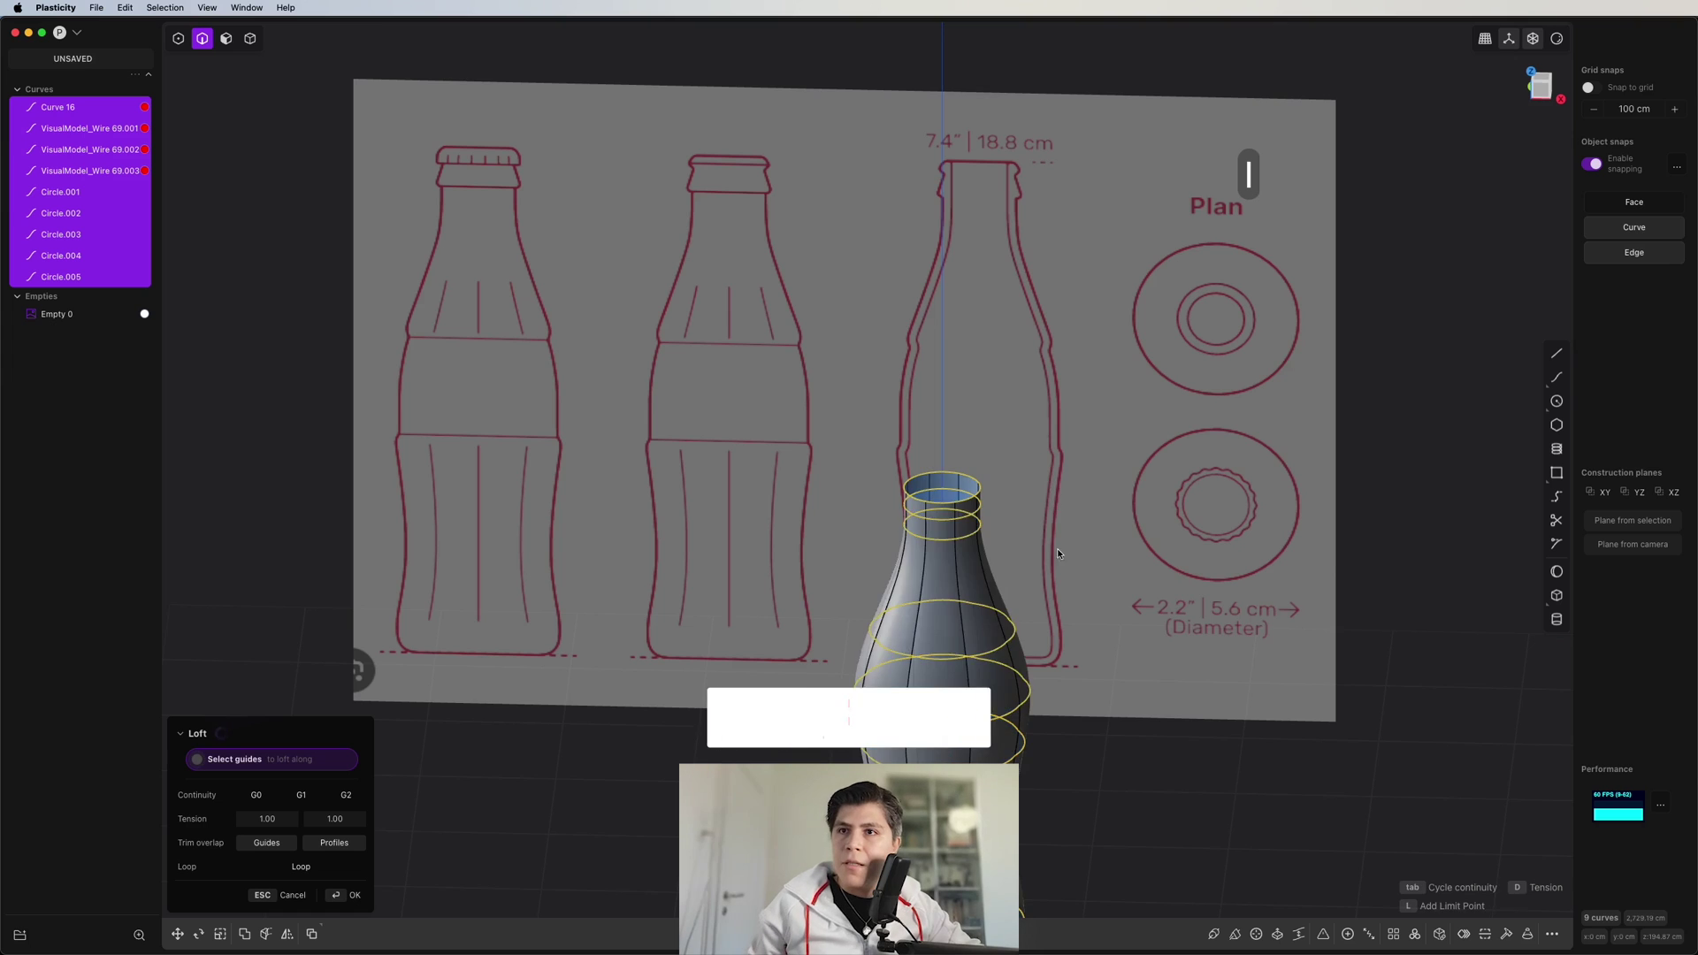
{"action": "middle_click_drag", "start_coordinate": [1057, 568], "coordinate": [1030, 269], "text": "shift"}
{"action": "scroll", "coordinate": [951, 451], "scroll_direction": "up", "scroll_amount": 4}
{"action": "middle_click_drag", "start_coordinate": [917, 504], "coordinate": [893, 871]}
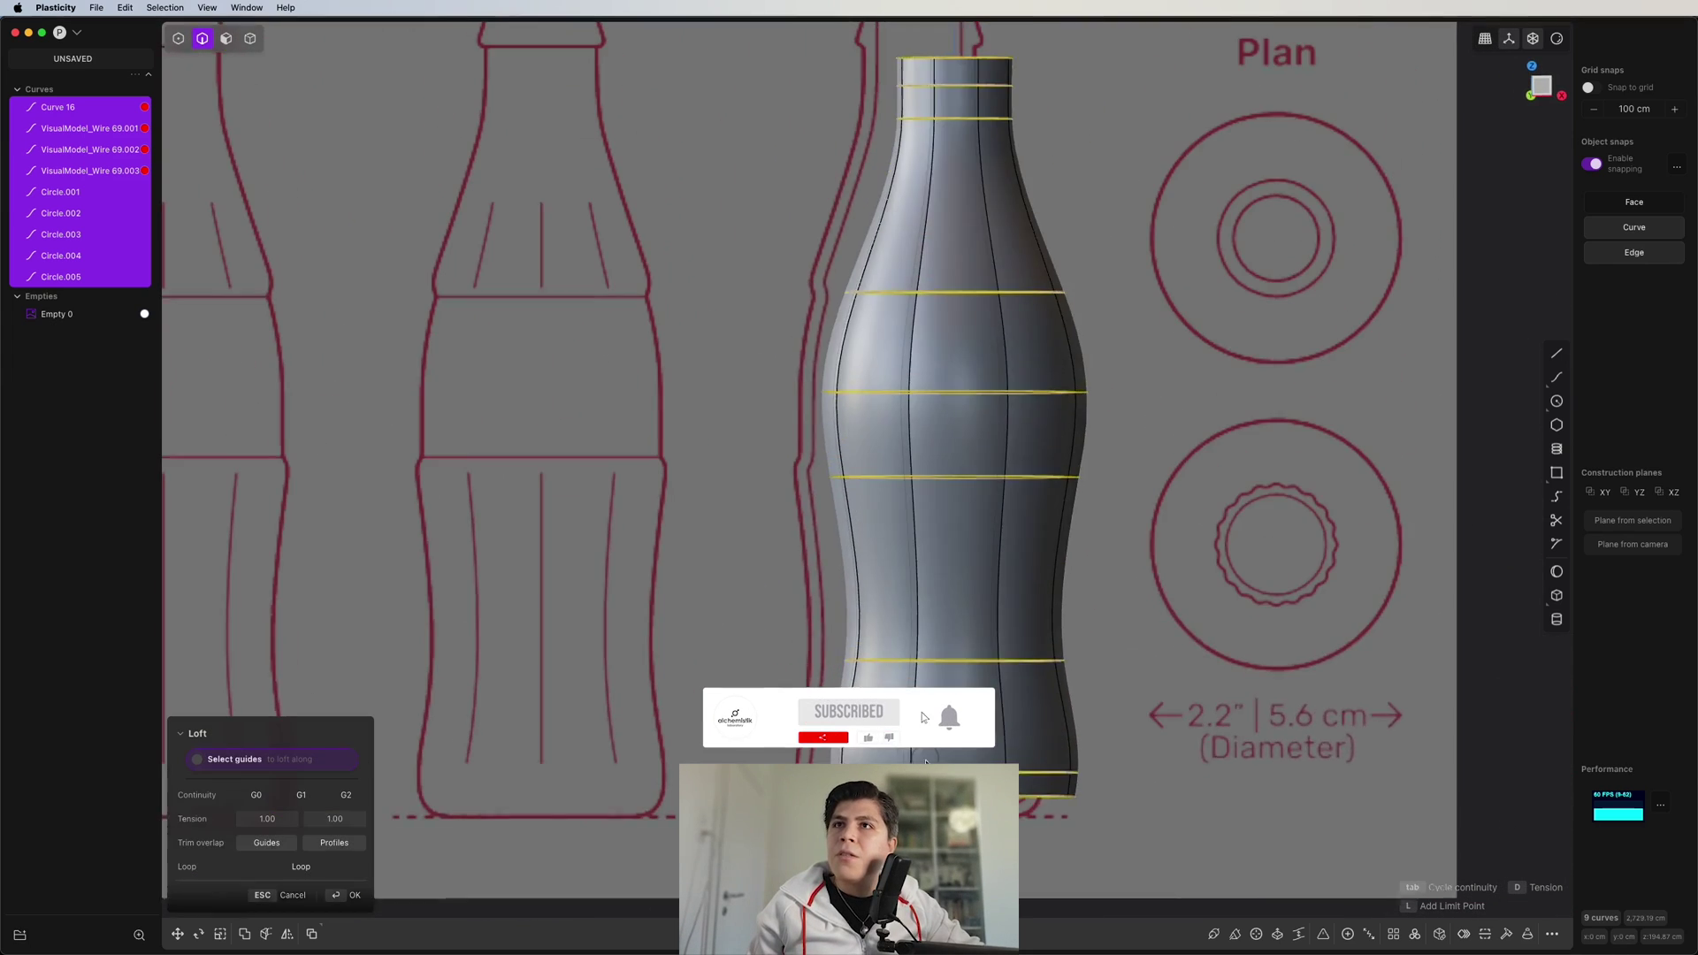
{"action": "middle_click_drag", "start_coordinate": [950, 442], "coordinate": [950, 320]}
{"action": "middle_click_drag", "start_coordinate": [950, 354], "coordinate": [936, 751], "text": "shift"}
{"action": "scroll", "coordinate": [936, 454], "scroll_direction": "up", "scroll_amount": 4}
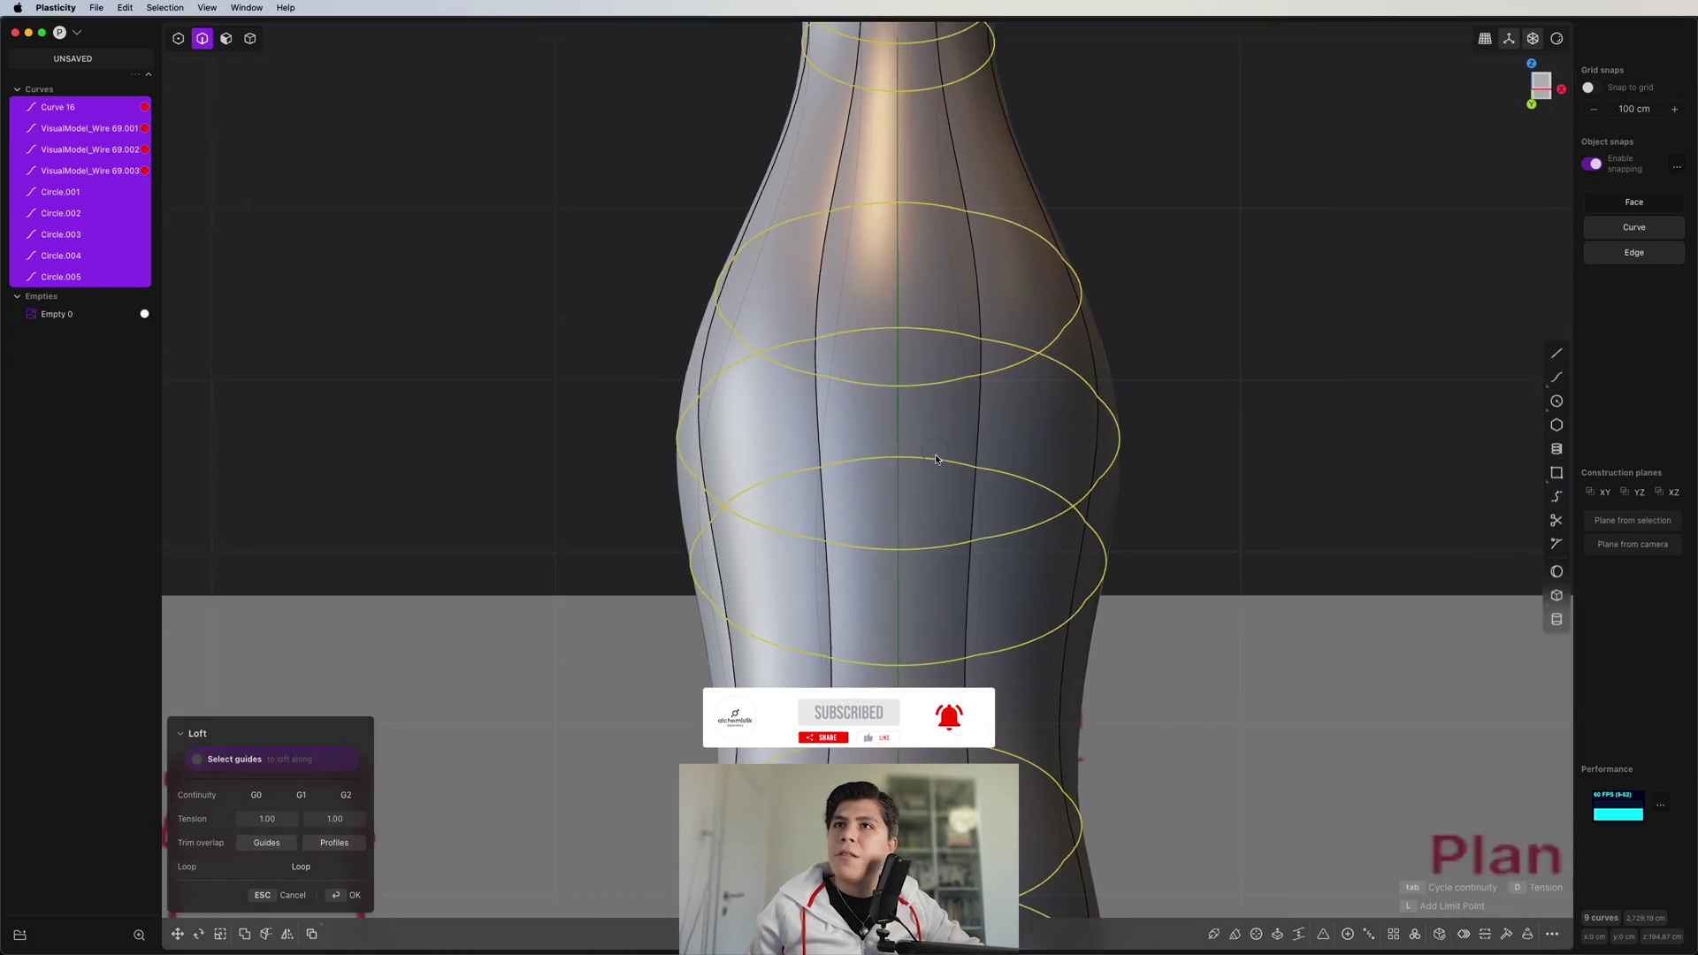
{"action": "scroll", "coordinate": [933, 406], "scroll_direction": "down", "scroll_amount": 3}
{"action": "mouse_move", "coordinate": [933, 405]}
{"action": "middle_mouse_down"}
{"action": "mouse_move", "coordinate": [857, 406]}
{"action": "mouse_move", "coordinate": [765, 486]}
{"action": "mouse_move", "coordinate": [819, 572]}
{"action": "mouse_move", "coordinate": [1050, 437]}
{"action": "mouse_move", "coordinate": [871, 495]}
{"action": "mouse_move", "coordinate": [955, 566]}
{"action": "mouse_move", "coordinate": [1091, 549]}
{"action": "mouse_move", "coordinate": [1094, 507]}
{"action": "mouse_move", "coordinate": [1186, 452]}
{"action": "middle_mouse_up"}
{"action": "key", "text": "shift+super+e"}
{"action": "key", "text": "Return"}
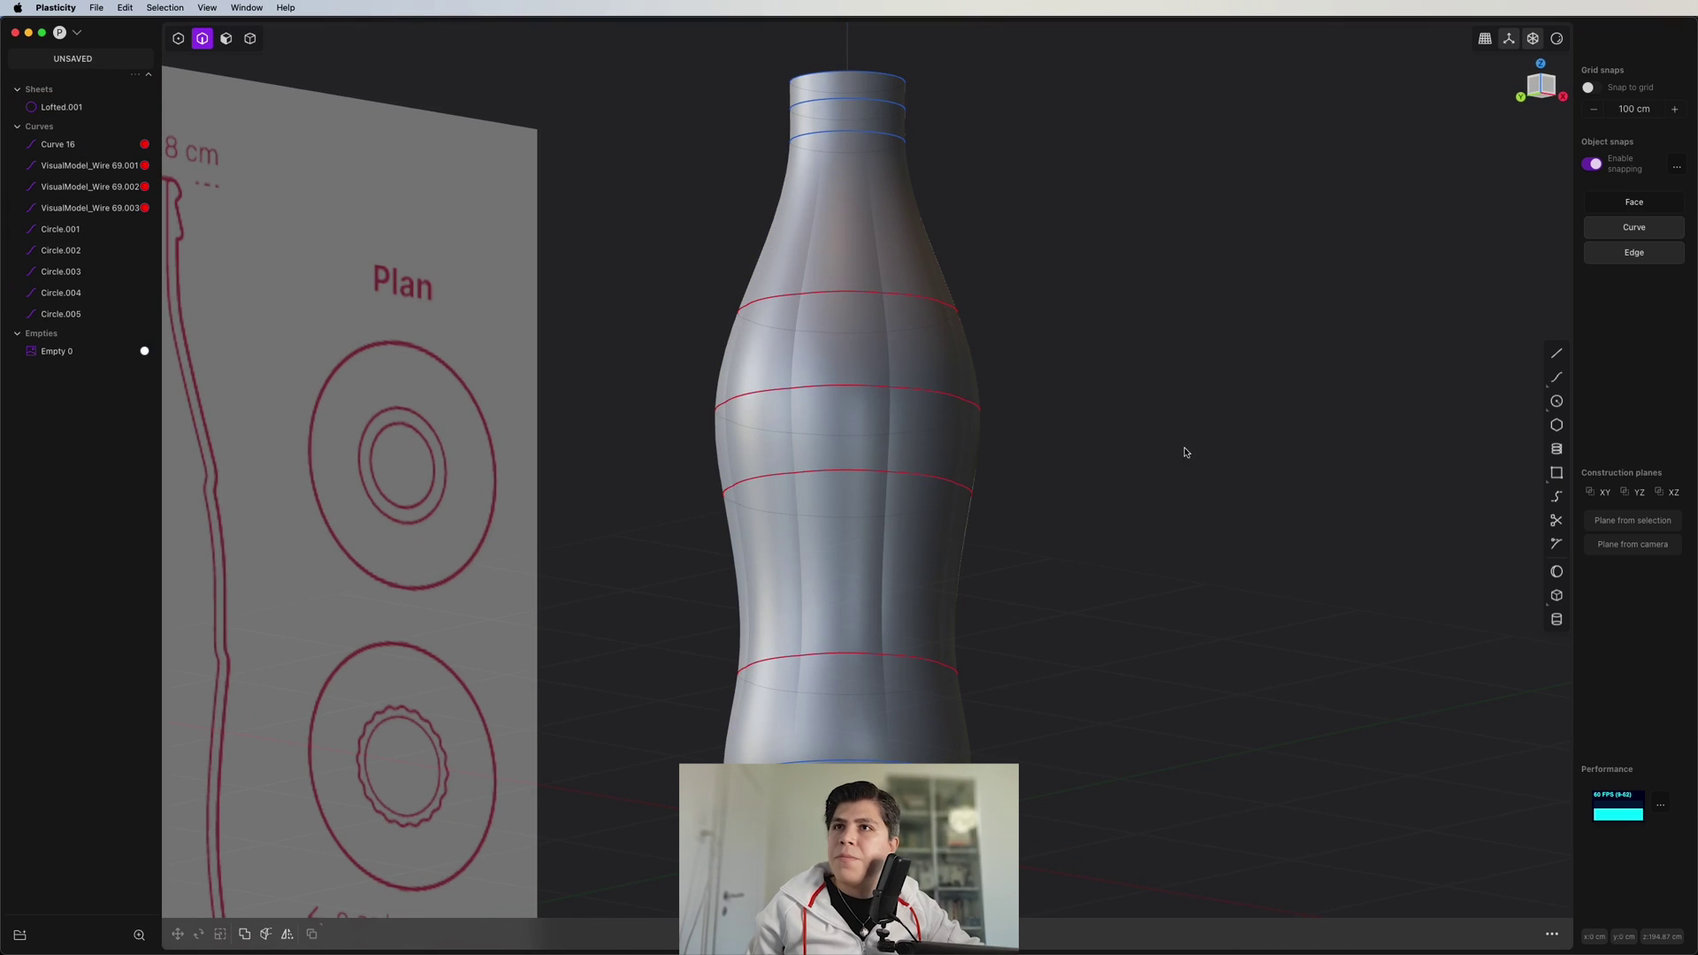
- Isolate the lofted bottle surface to inspect its fluted shape, and restore the hidden curves and blueprint
{"action": "key", "text": "4"}
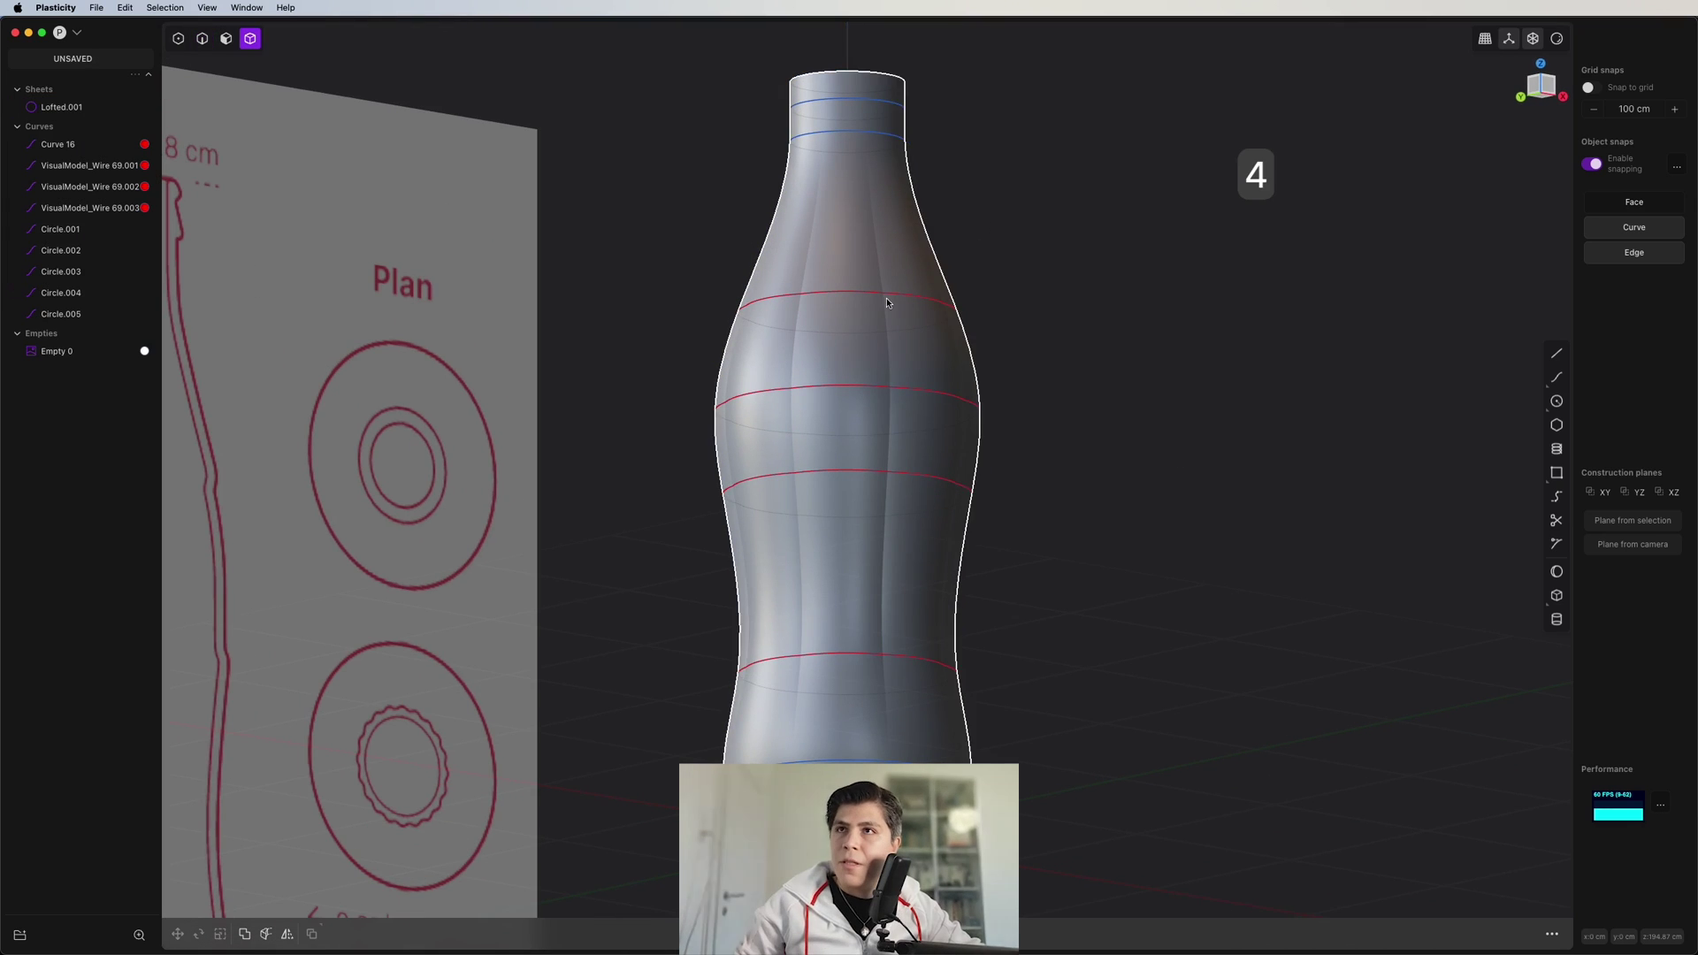
{"action": "left_click", "coordinate": [891, 306]}
{"action": "key", "text": "shift+h"}
{"action": "left_click", "coordinate": [1017, 363]}
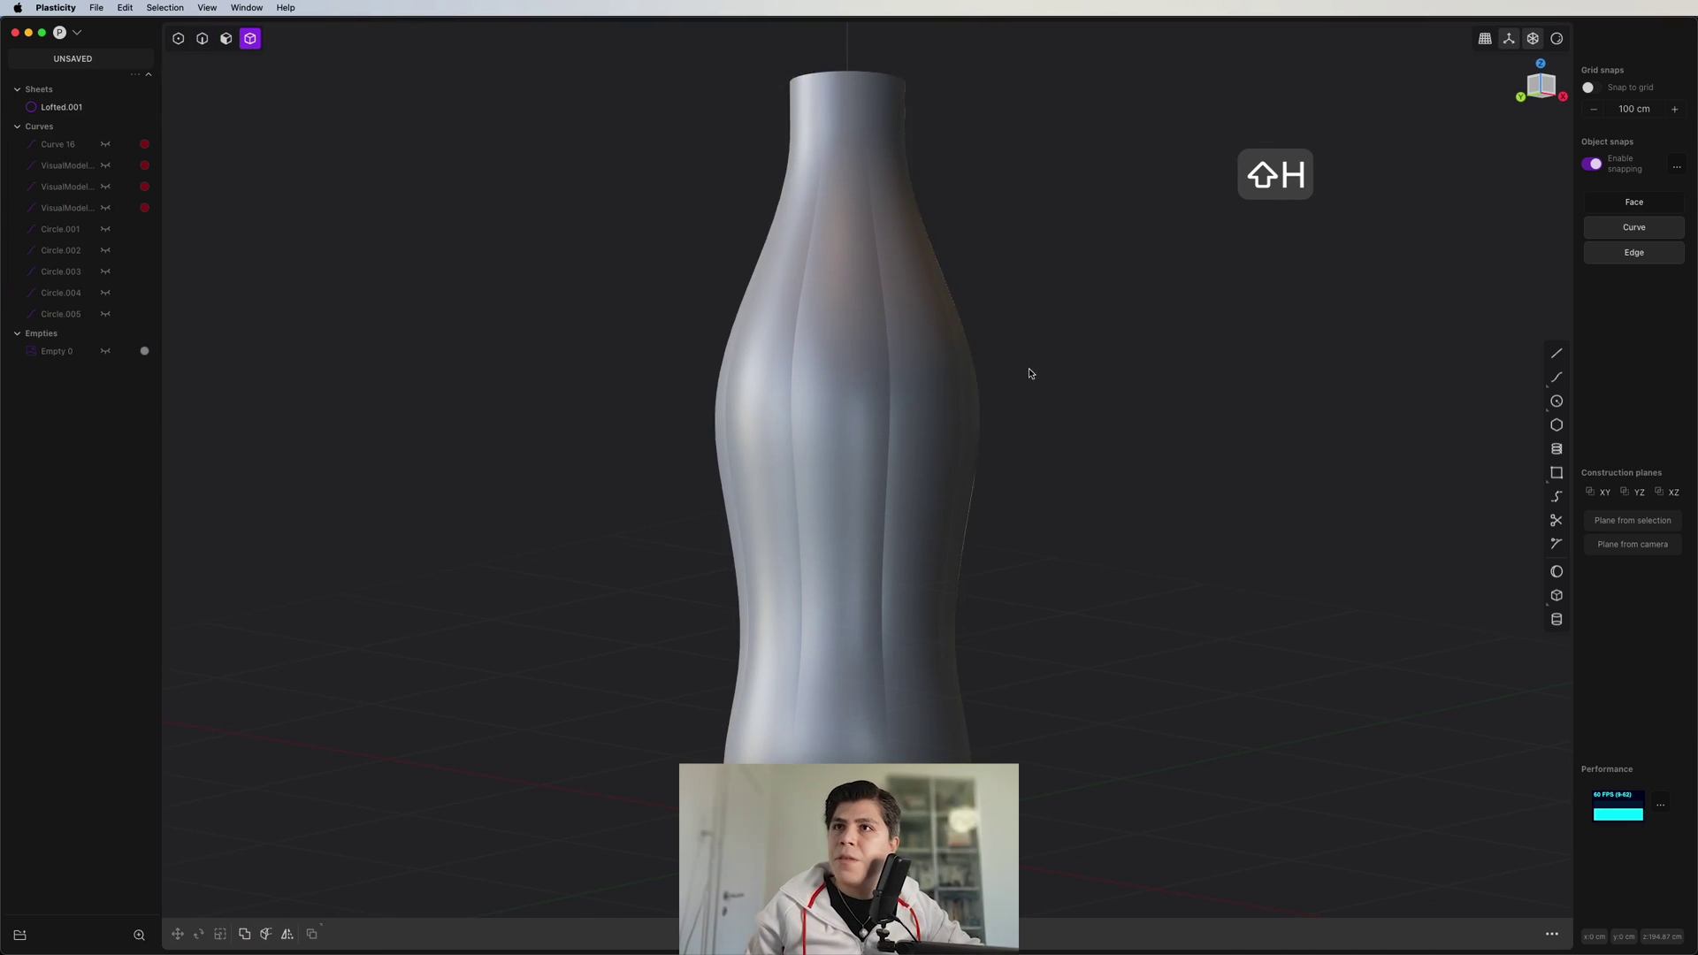
{"action": "middle_click_drag", "start_coordinate": [1027, 368], "coordinate": [984, 431]}
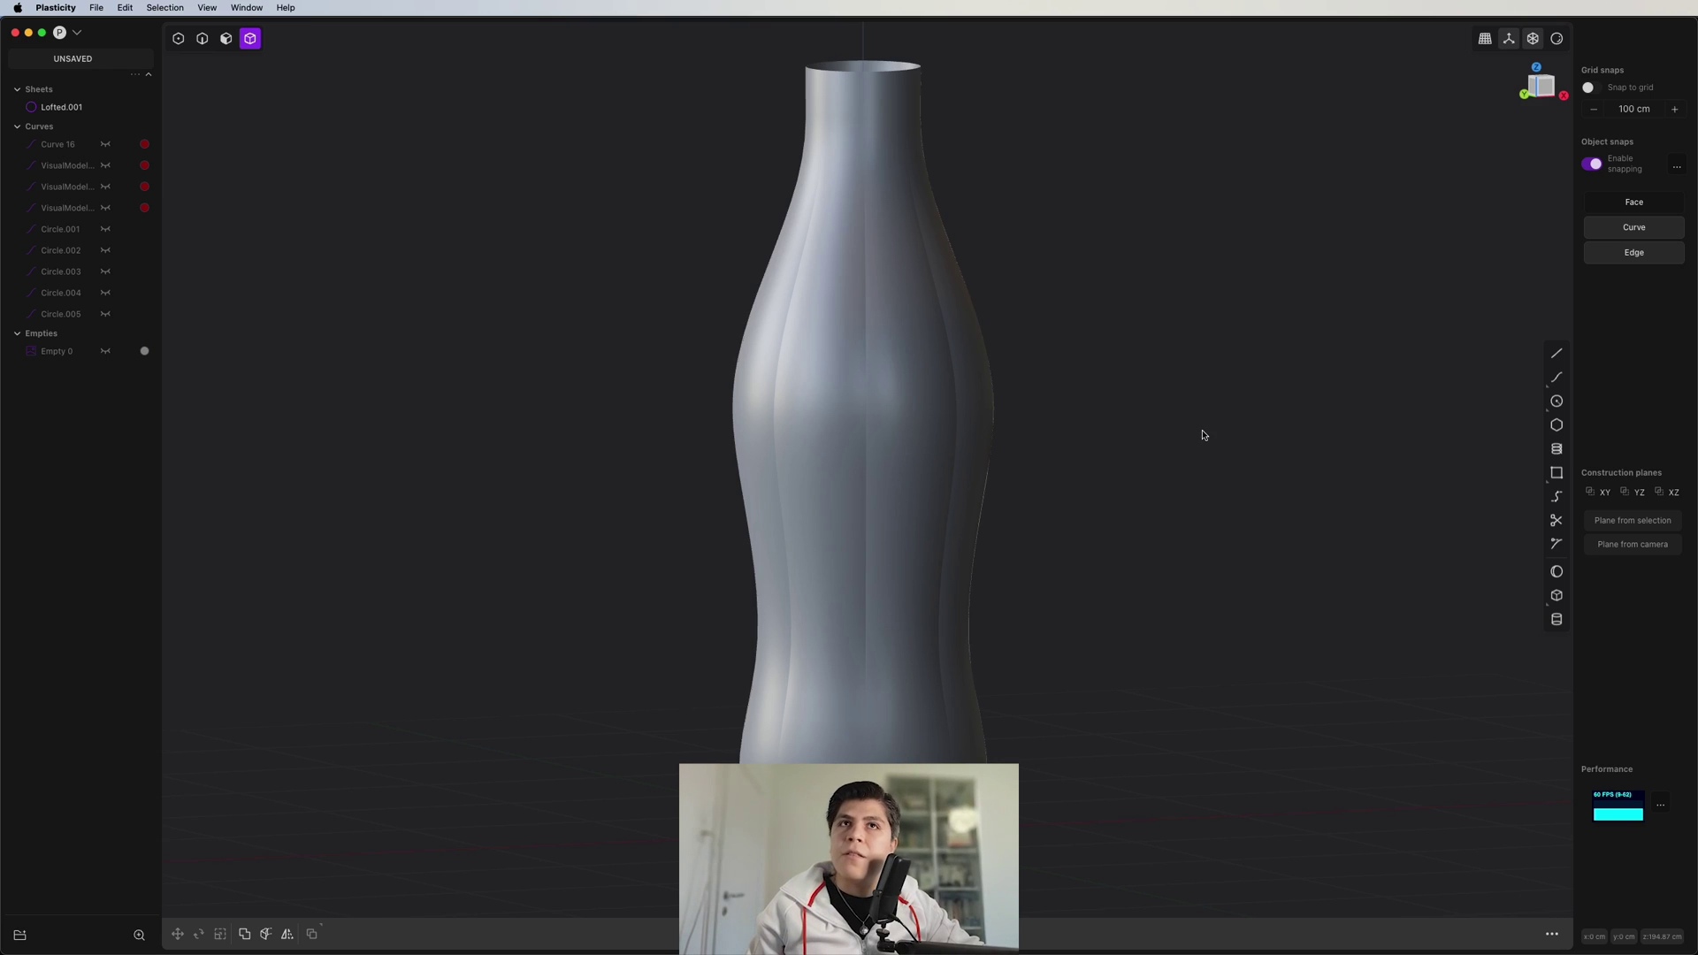
{"action": "key", "text": "alt+h"}
{"action": "middle_click_drag", "start_coordinate": [887, 307], "coordinate": [981, 379]}
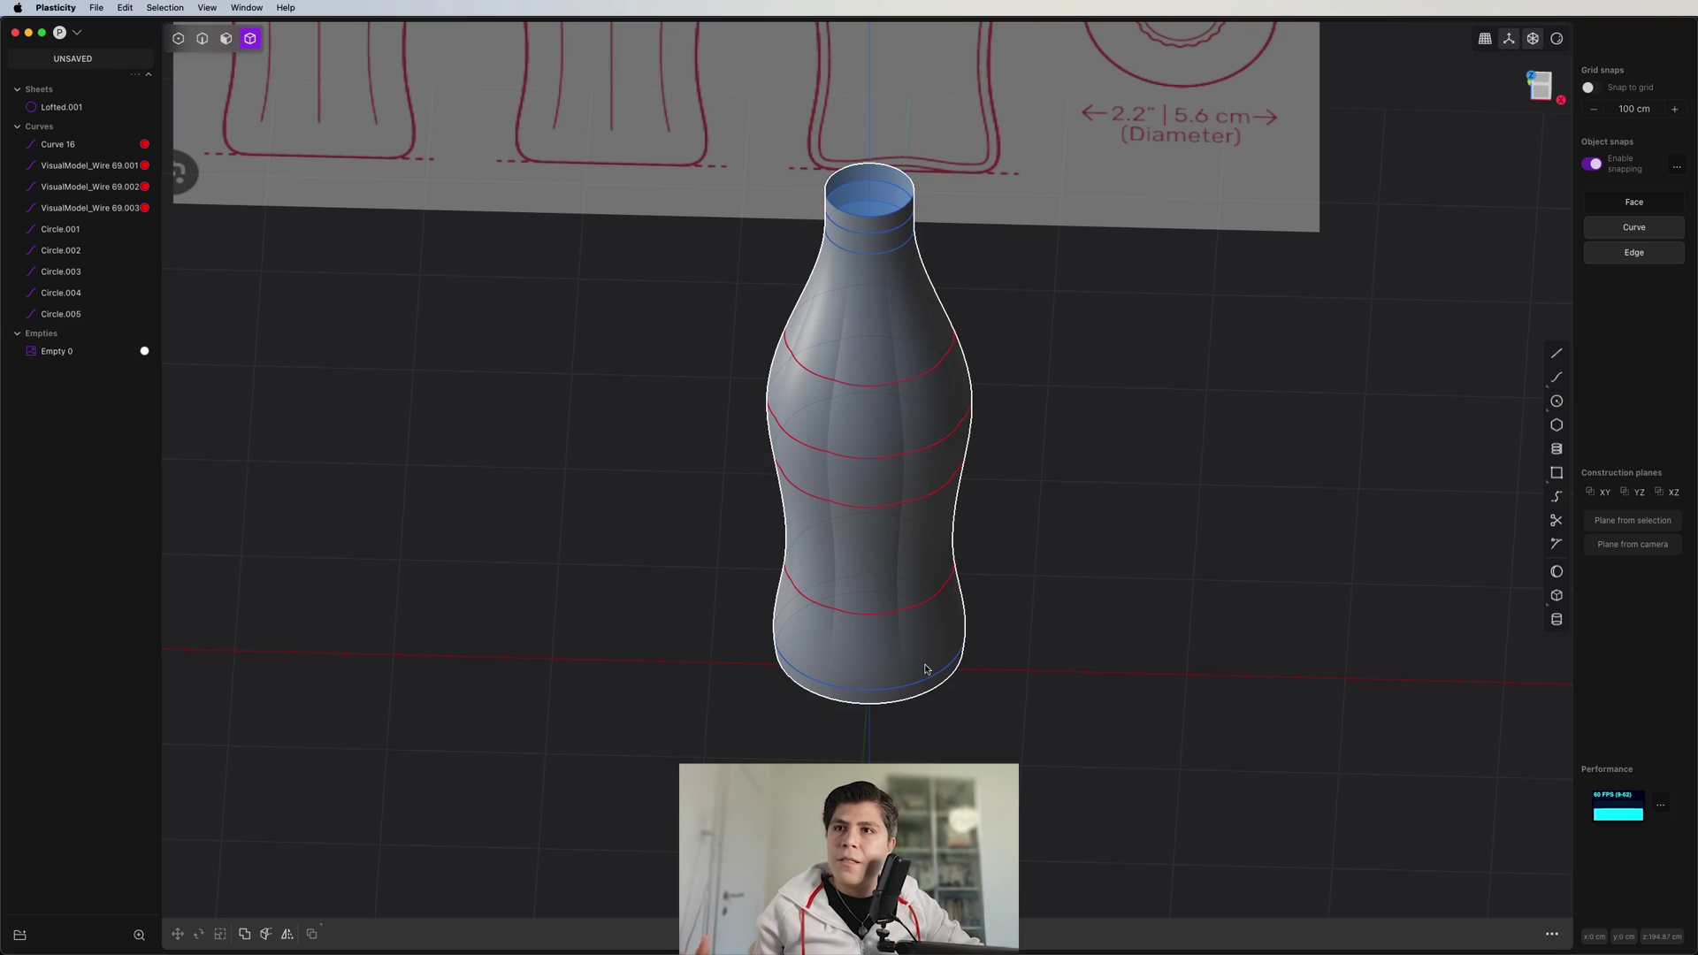
{"action": "middle_click_drag", "start_coordinate": [1031, 573], "coordinate": [1045, 587], "text": "shift"}
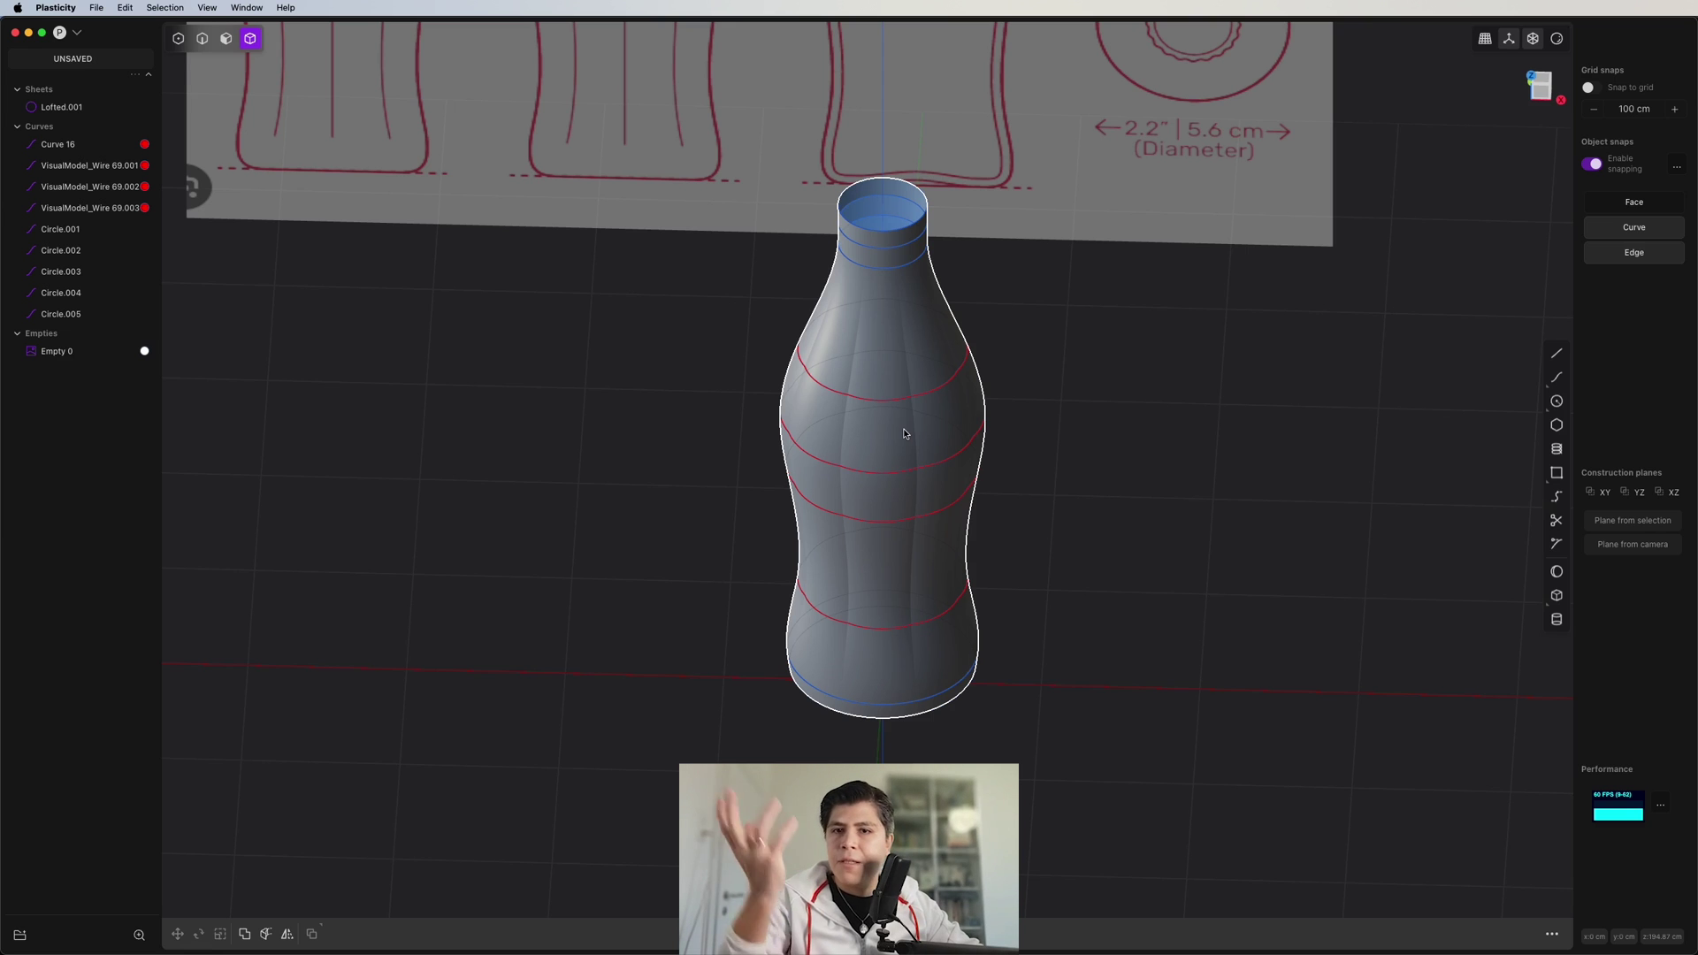
{"action": "middle_click_drag", "start_coordinate": [1111, 542], "coordinate": [1131, 646], "text": "shift"}
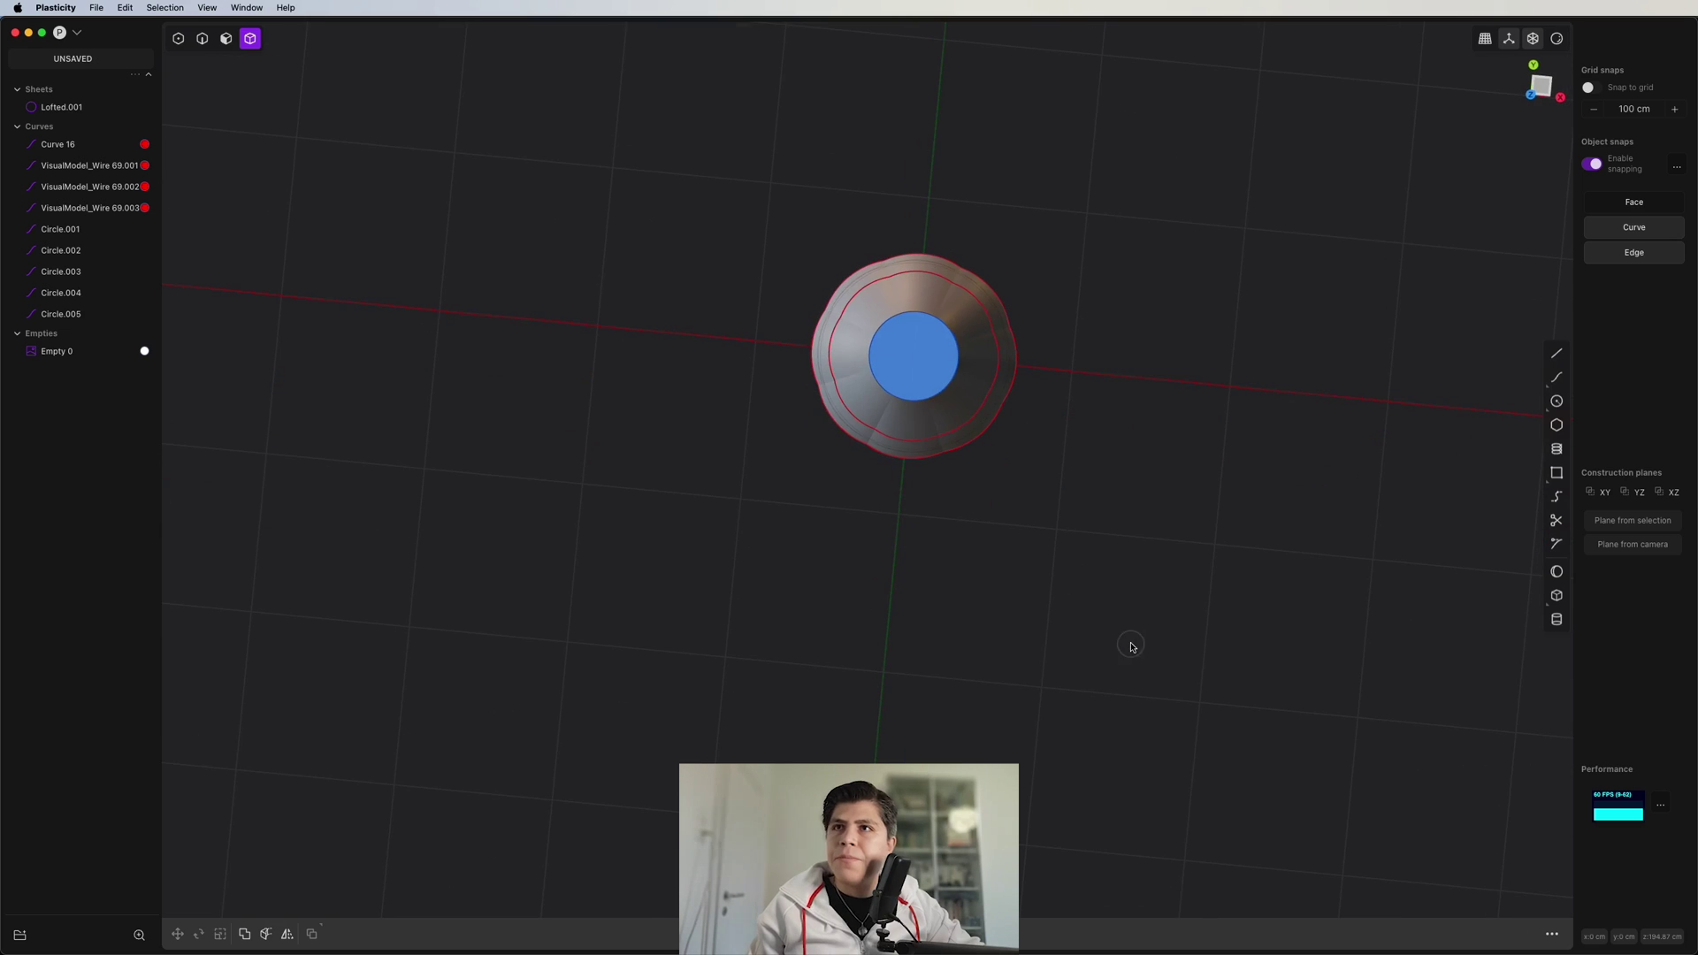
- In the front view, start a curve at the neck's upper edge and trace the blueprint lip's lower bulge and groove
{"action": "middle_click_drag", "start_coordinate": [1202, 460], "coordinate": [1201, 334]}
{"action": "key", "text": "KP_1"}
{"action": "key", "text": "2"}
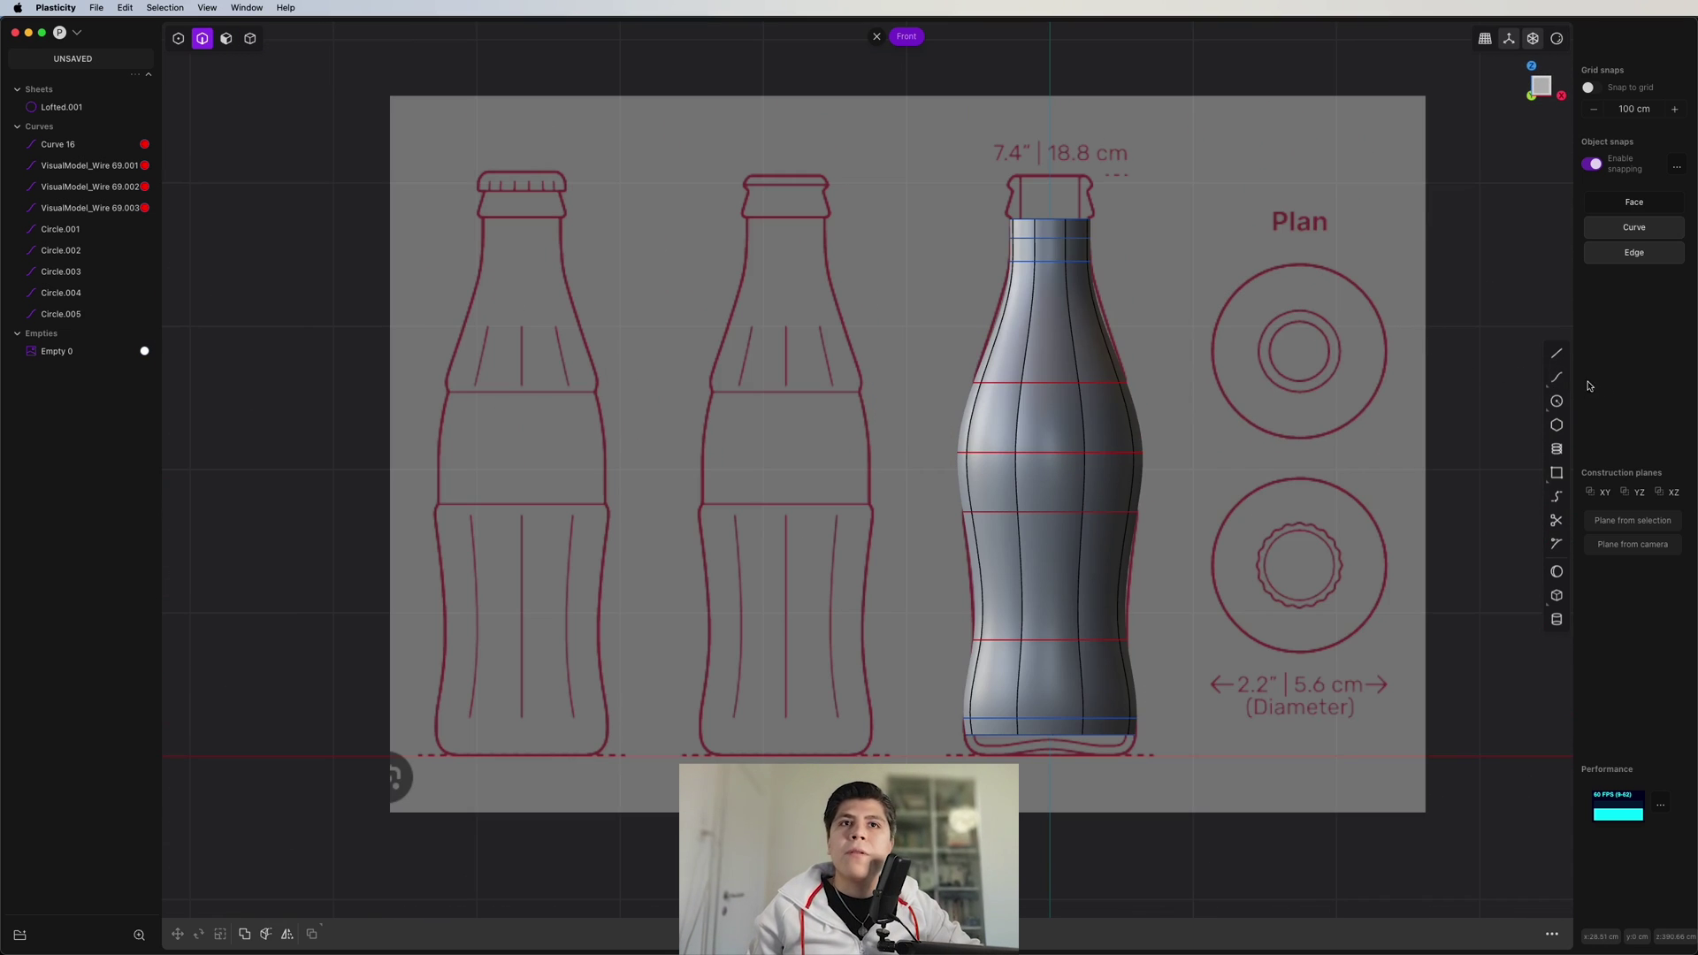
{"action": "left_click", "coordinate": [1557, 378]}
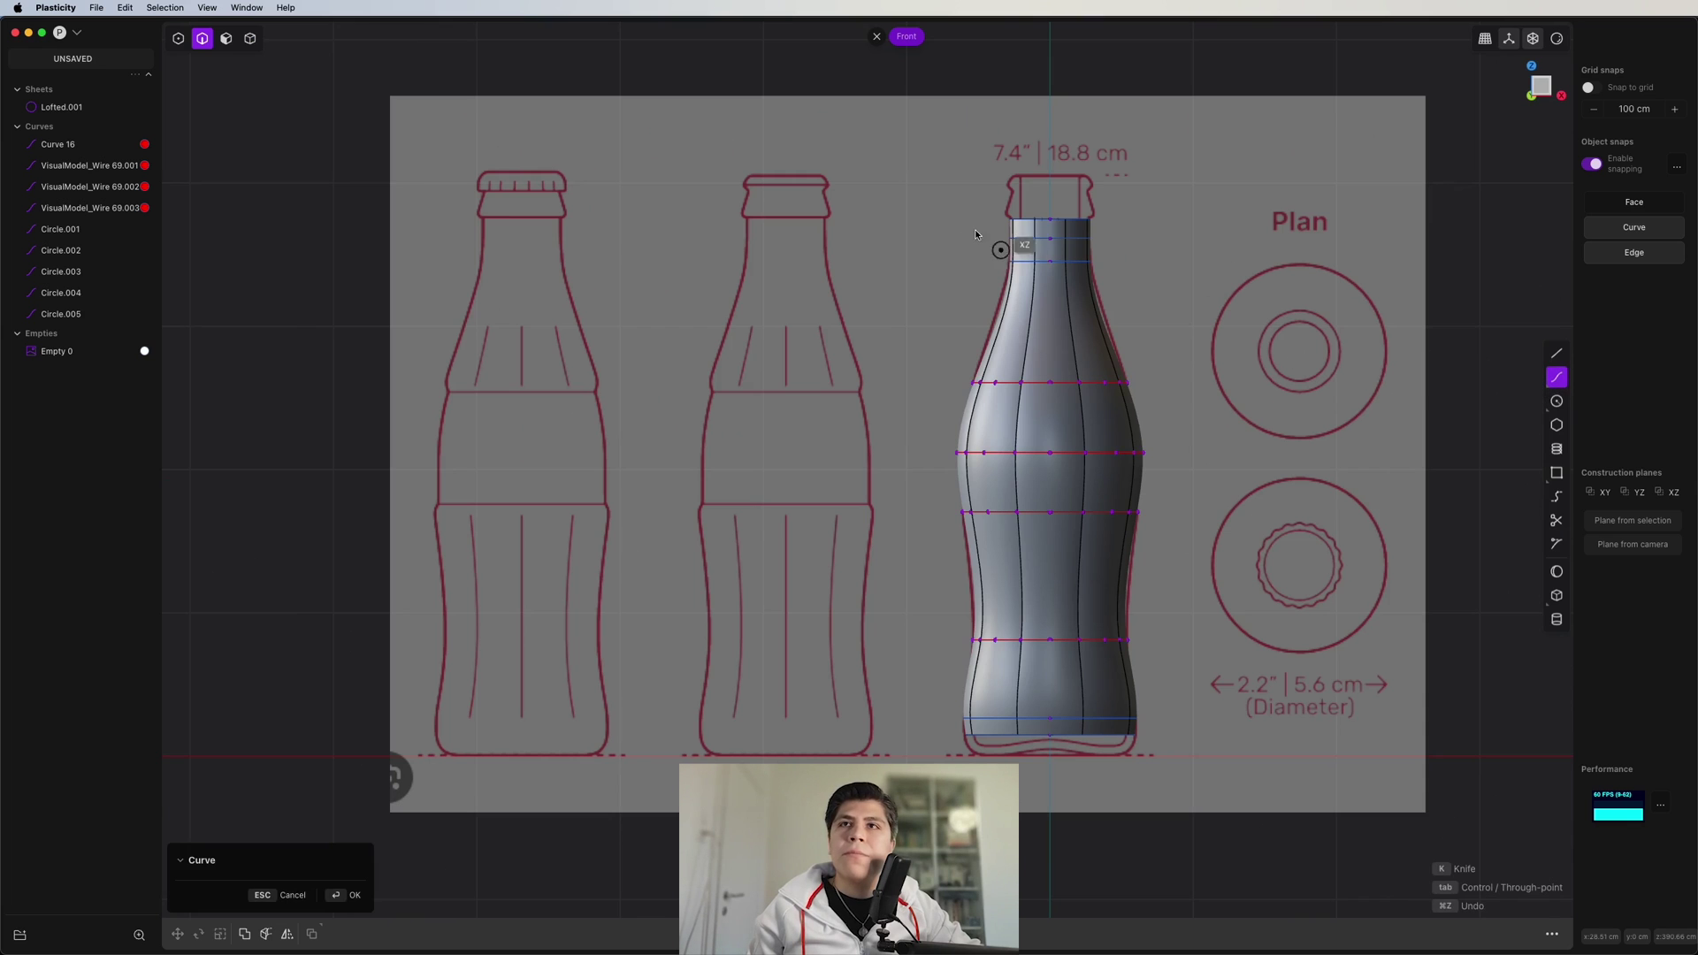
{"action": "scroll", "coordinate": [1051, 187], "scroll_direction": "up", "scroll_amount": 10}
{"action": "scroll", "coordinate": [1220, 318], "scroll_direction": "up", "scroll_amount": 5}
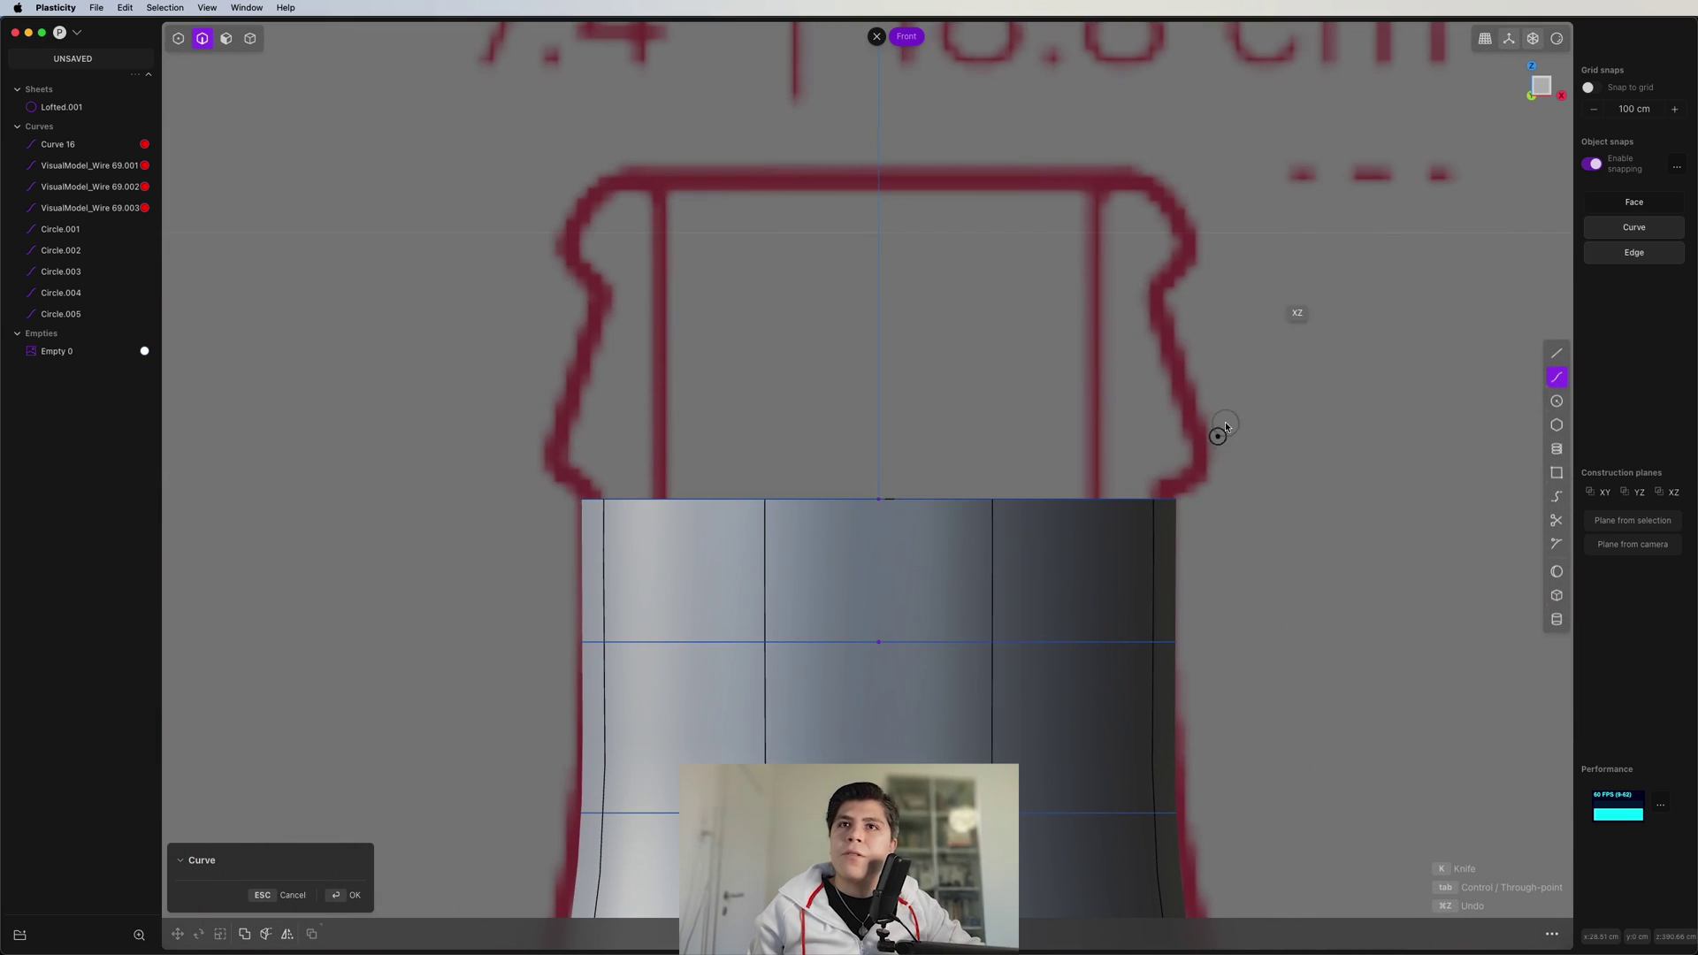
{"action": "left_click", "coordinate": [1177, 501]}
{"action": "scroll", "coordinate": [1212, 482], "scroll_direction": "up", "scroll_amount": 5}
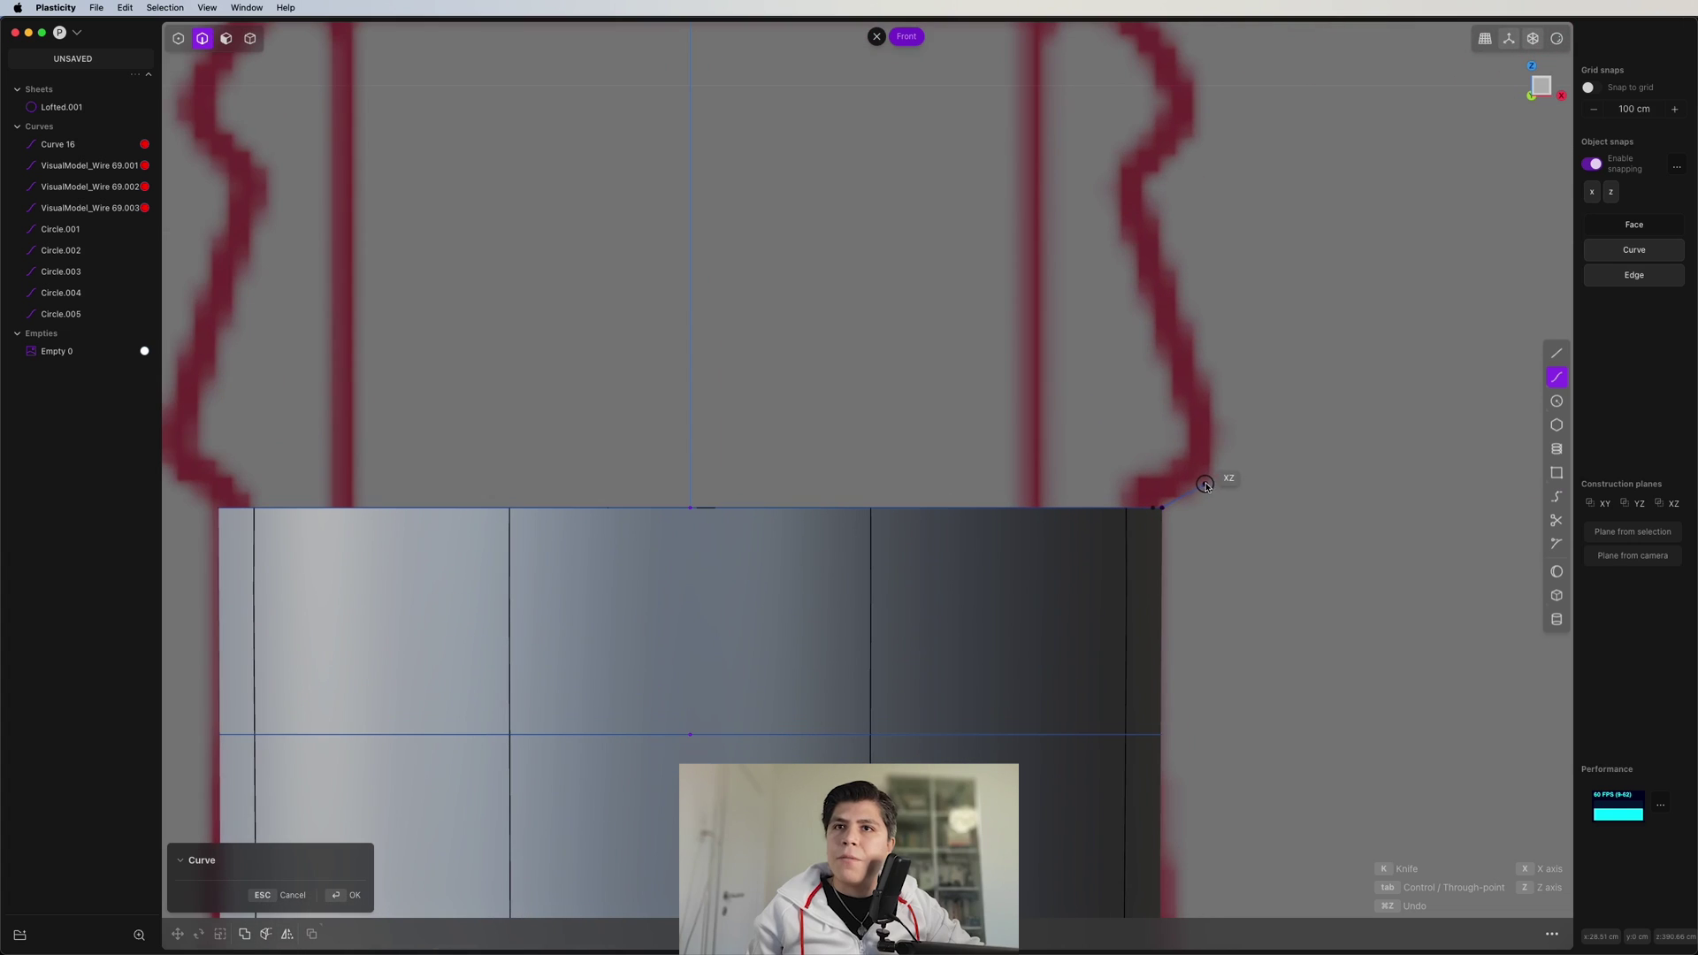
{"action": "left_click", "coordinate": [1220, 404]}
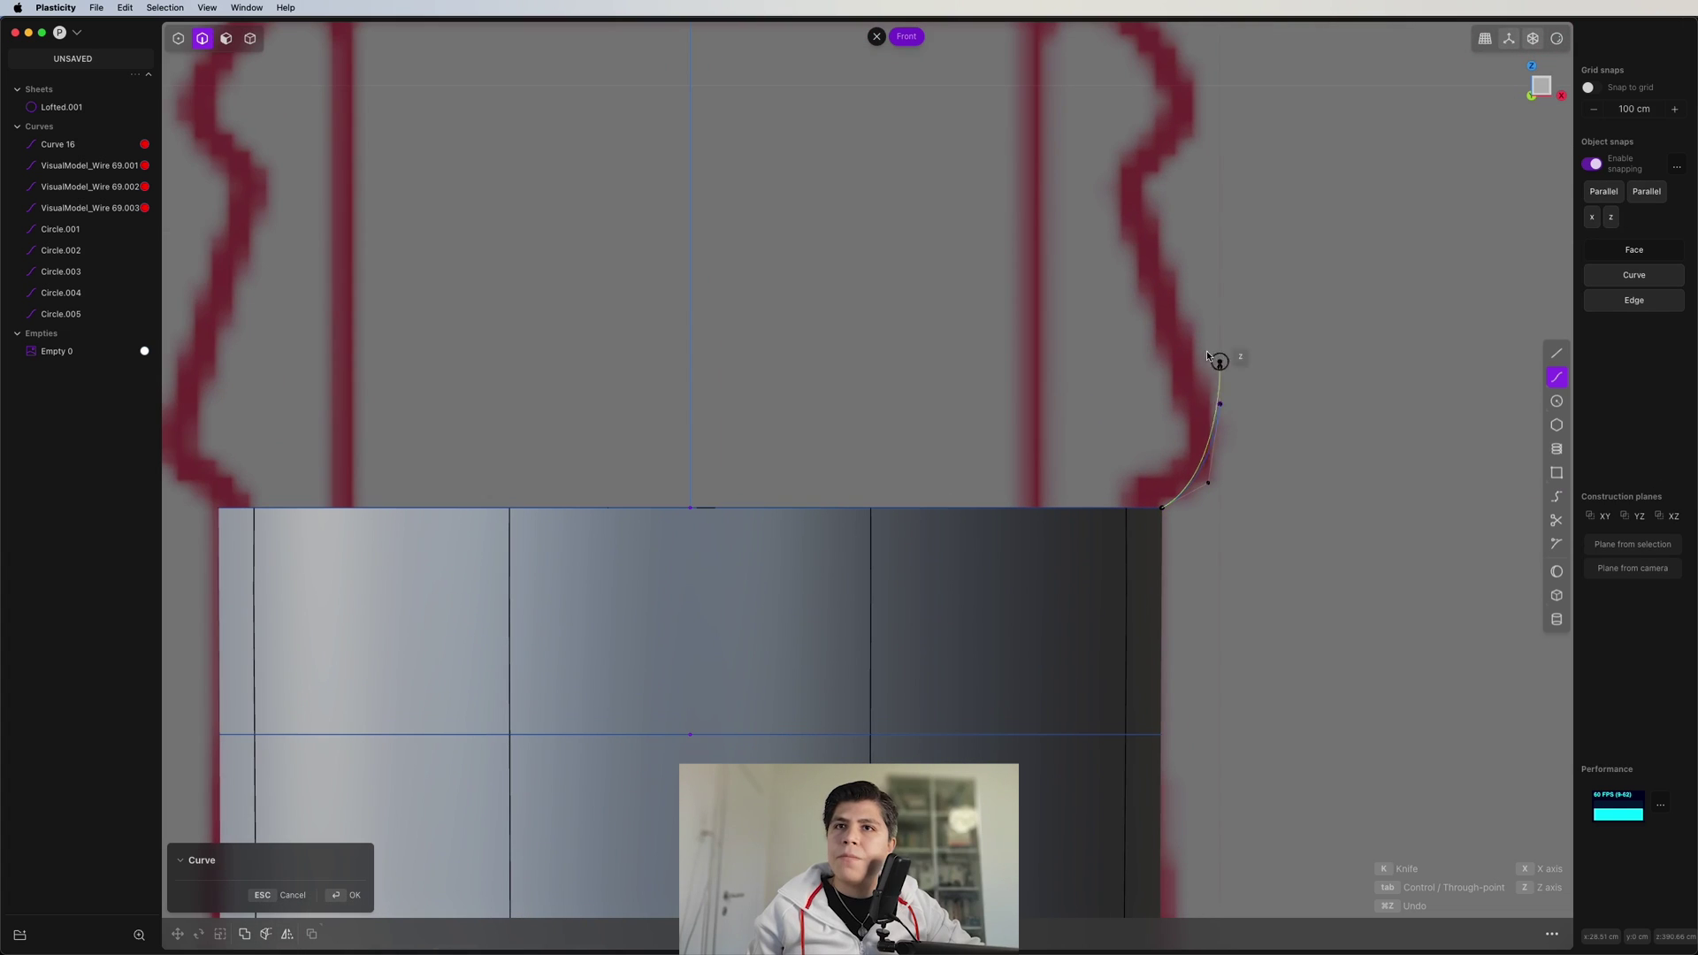
{"action": "left_click", "coordinate": [1169, 291]}
{"action": "left_click", "coordinate": [1118, 209]}
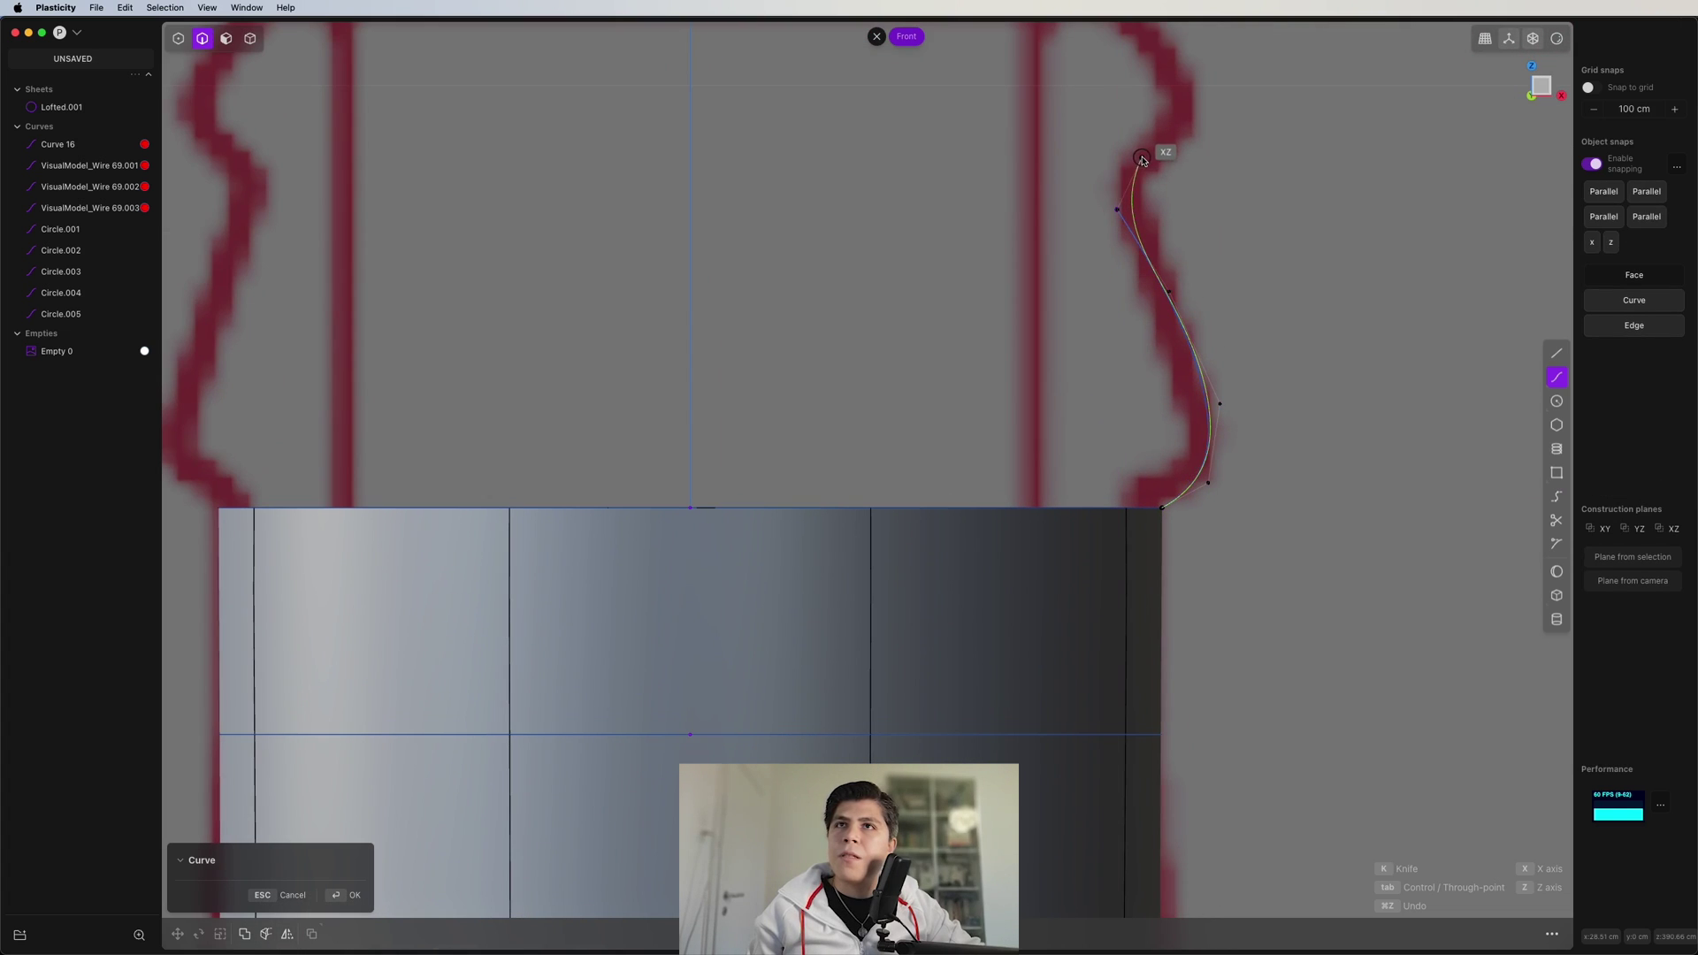
{"action": "left_click", "coordinate": [1141, 157]}
- Continue the curve around the lip's upper bulge to the inner rim of the mouth and finish it
{"action": "middle_click_drag", "start_coordinate": [1165, 231], "coordinate": [1191, 441], "text": "shift"}
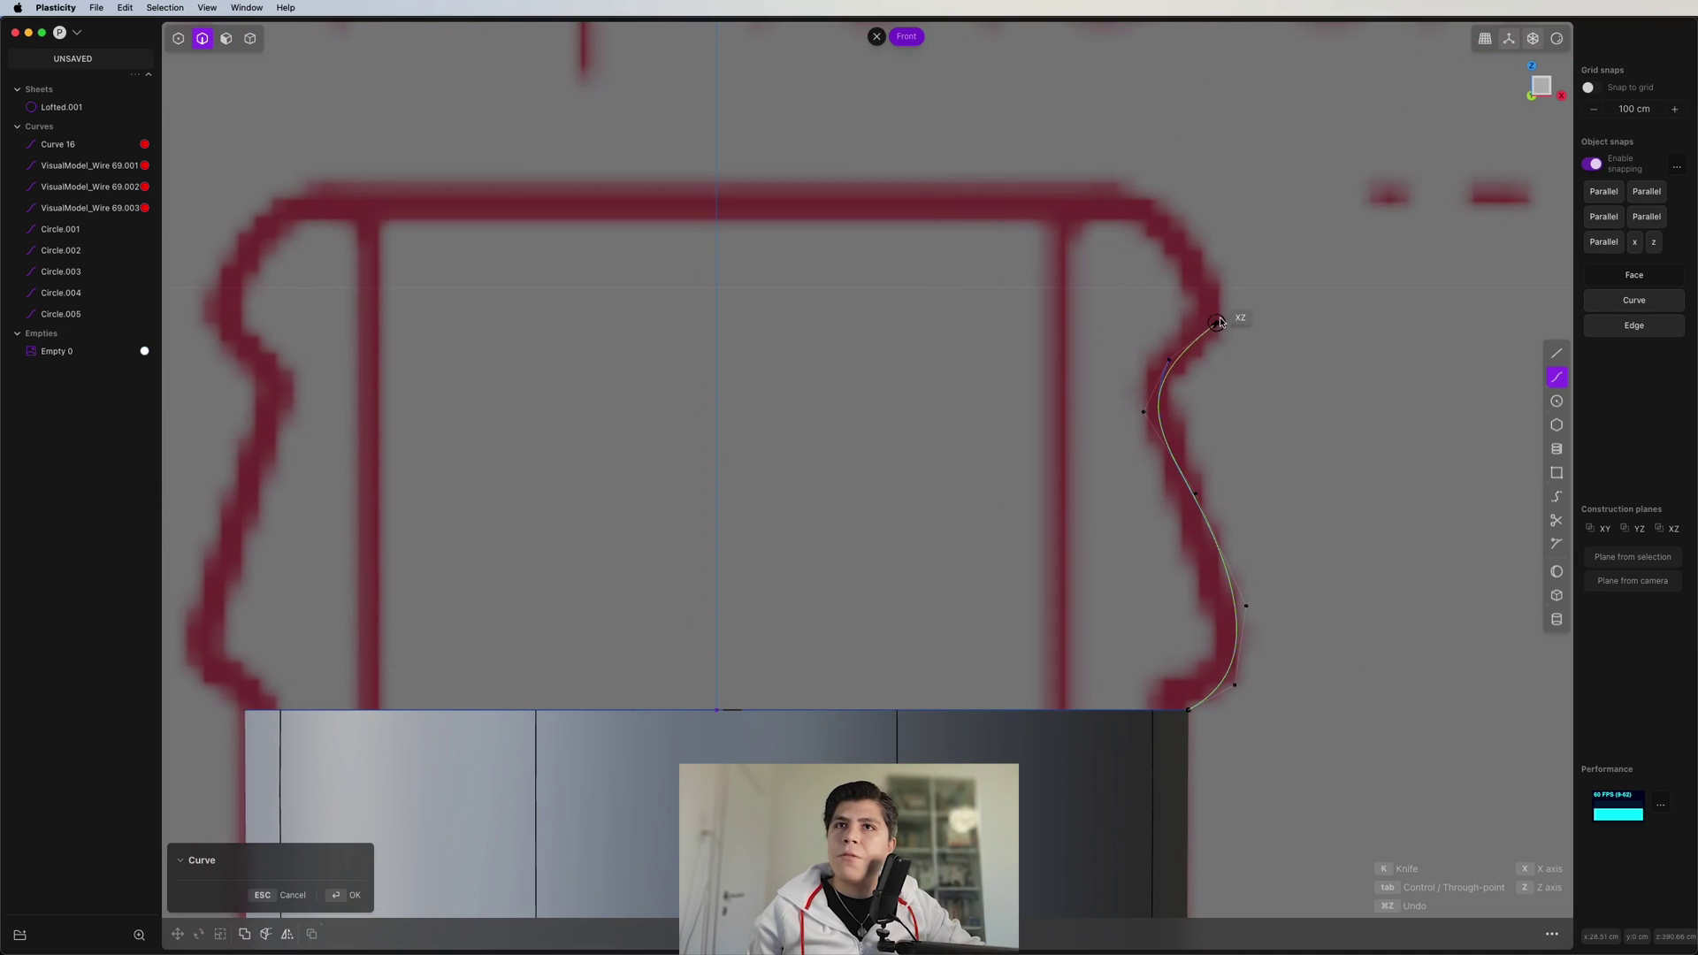
{"action": "left_click", "coordinate": [1220, 317]}
{"action": "left_click", "coordinate": [1221, 246]}
{"action": "left_click", "coordinate": [1144, 179]}
{"action": "left_click", "coordinate": [1062, 180]}
{"action": "key", "text": "Return"}
- Revolve the lip profile curve 360 degrees around the bottle's vertical centre axis
{"action": "scroll", "coordinate": [1108, 283], "scroll_direction": "down", "scroll_amount": 5}
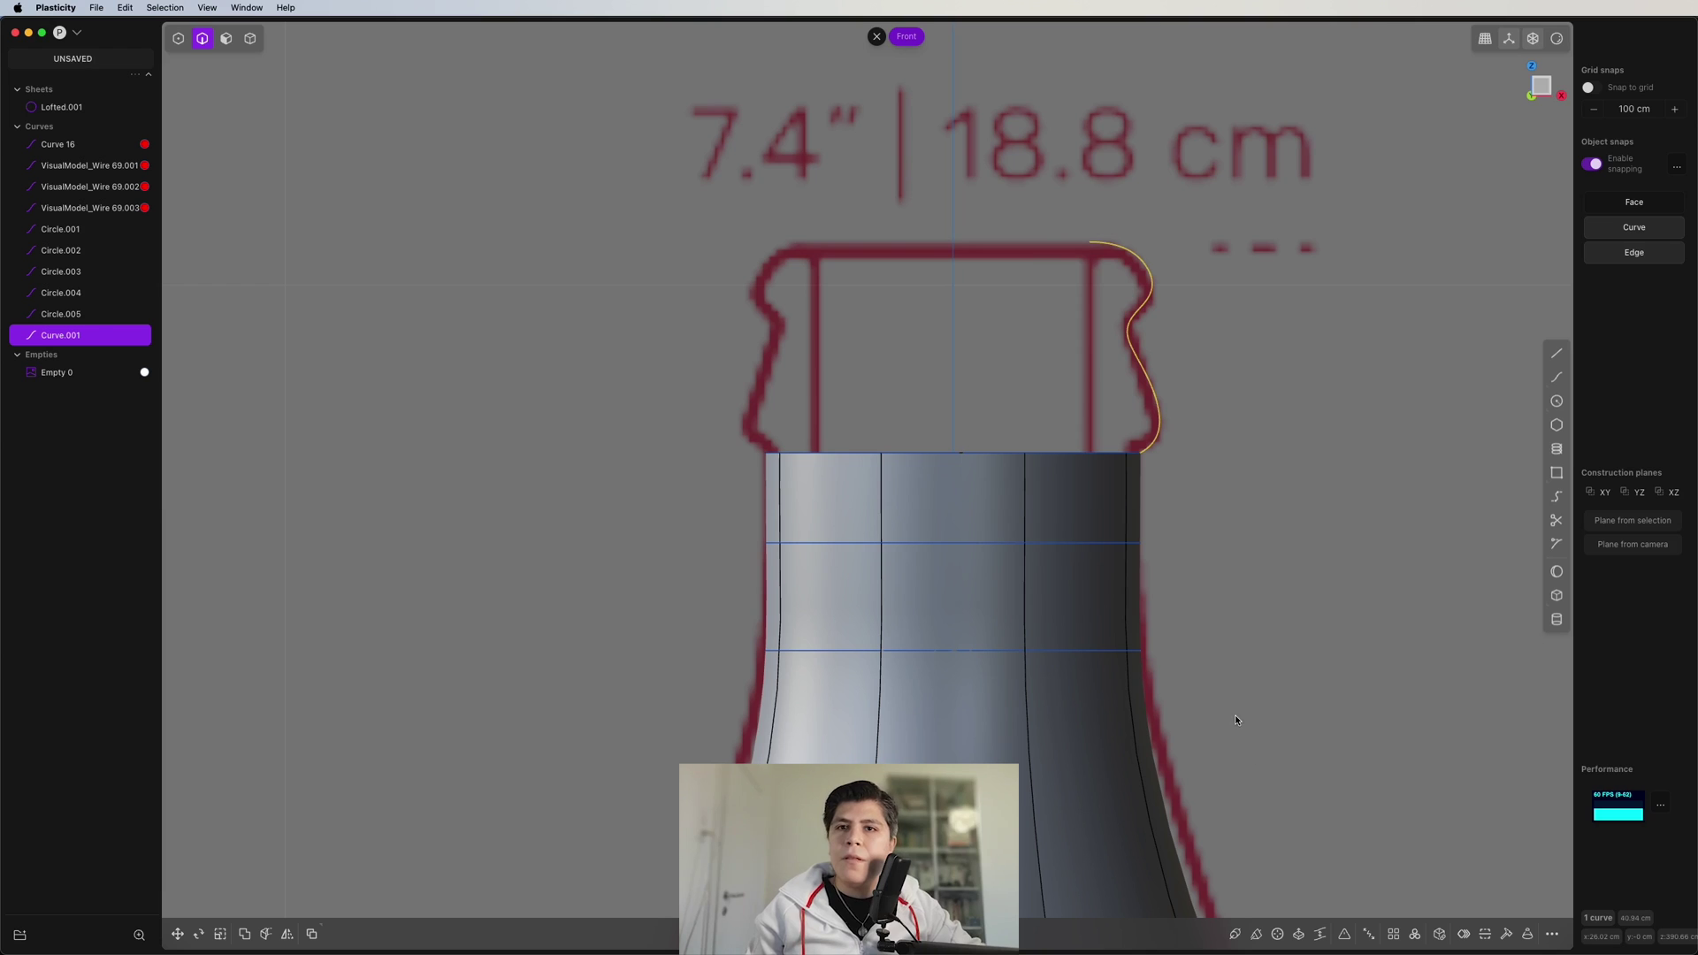
{"action": "type", "text": "frev"}
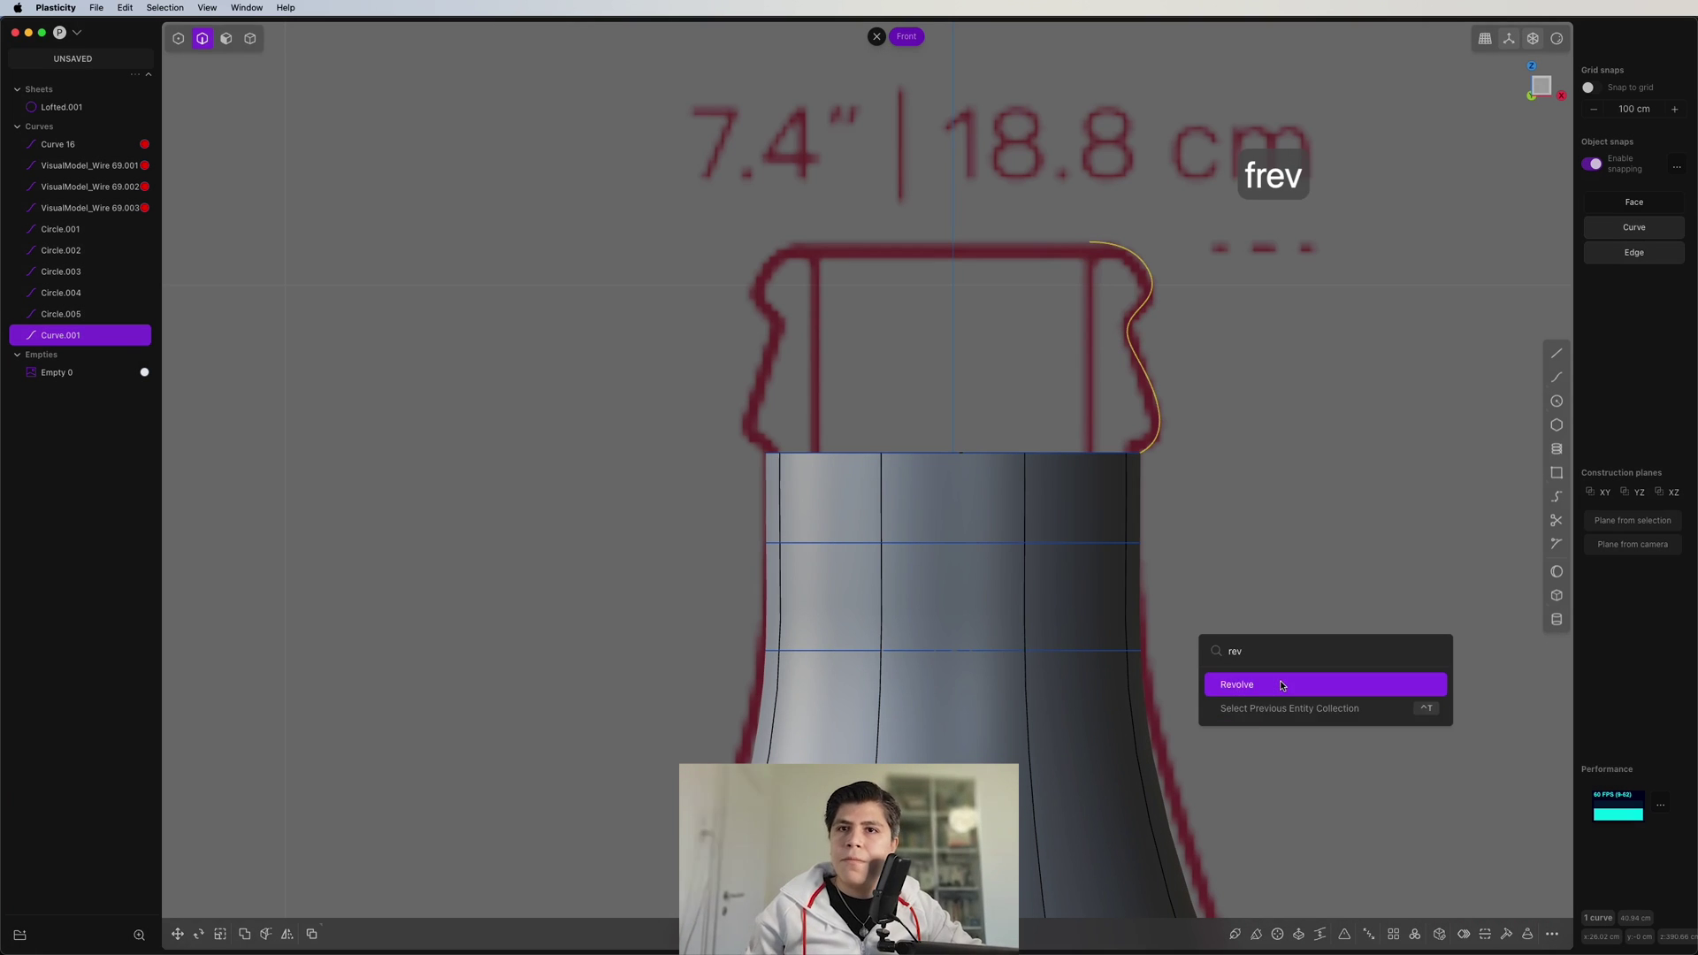
{"action": "left_click", "coordinate": [1281, 685]}
{"action": "left_click", "coordinate": [953, 138]}
{"action": "left_click", "coordinate": [954, 182]}
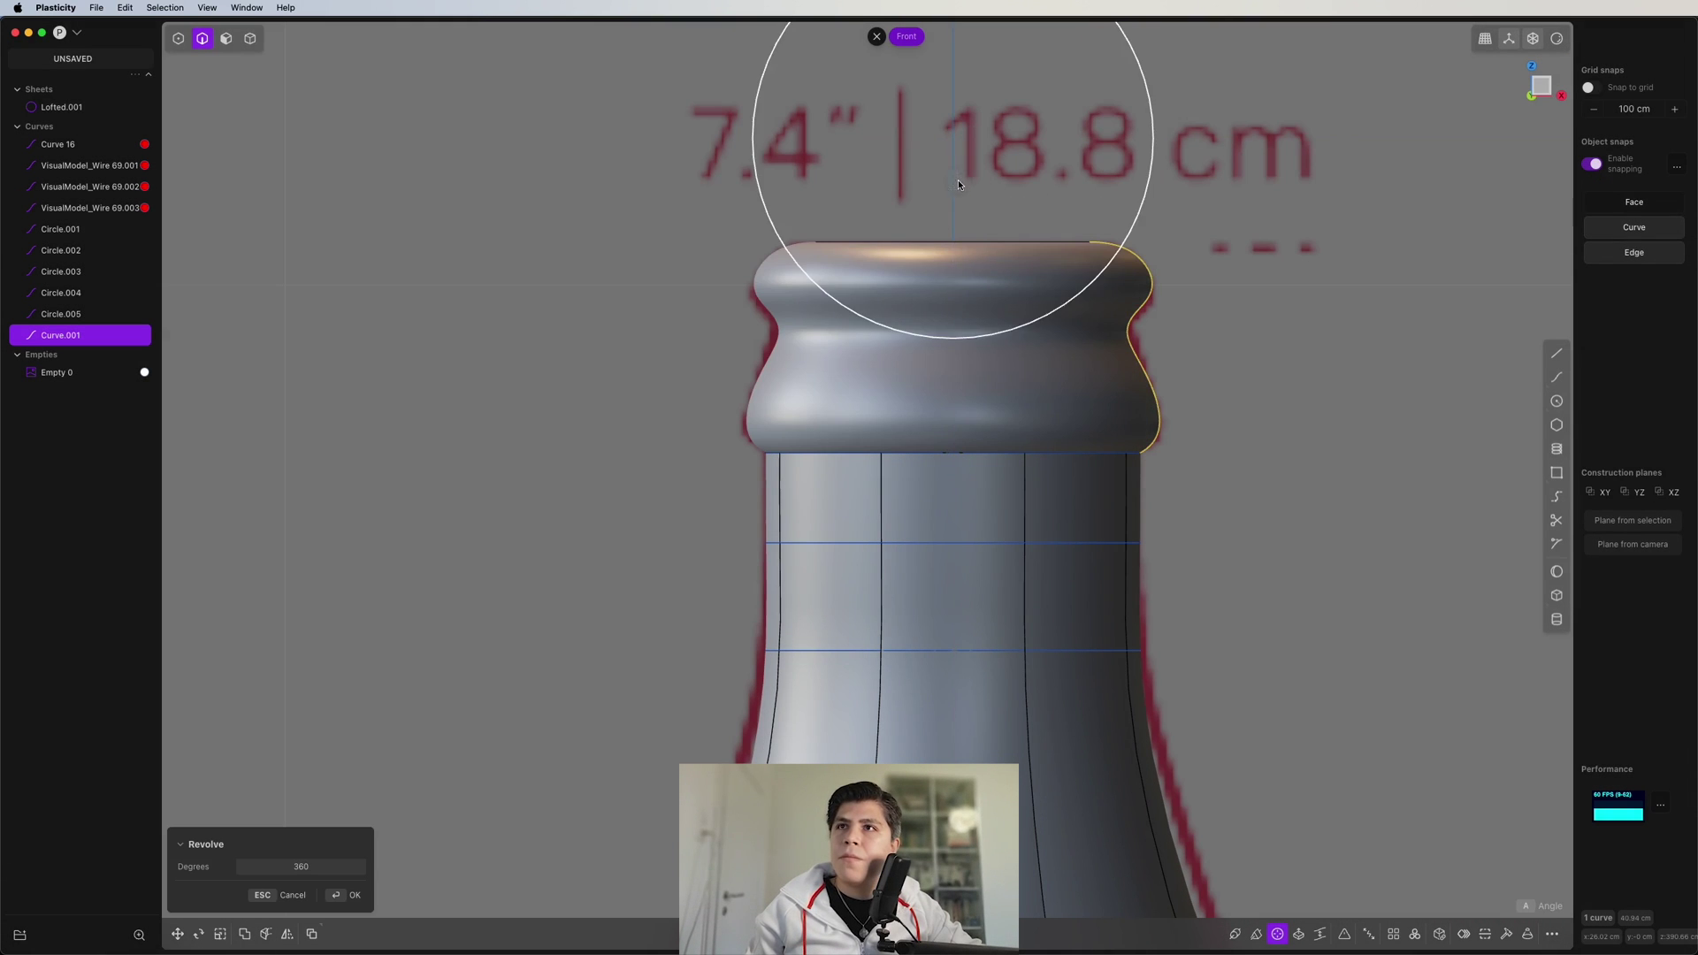
{"action": "right_click", "coordinate": [1153, 353]}
- Join the revolved lip sheet with the lofted bottle body
{"action": "scroll", "coordinate": [1155, 366], "scroll_direction": "down", "scroll_amount": 3}
{"action": "middle_click_drag", "start_coordinate": [1154, 366], "coordinate": [1178, 471]}
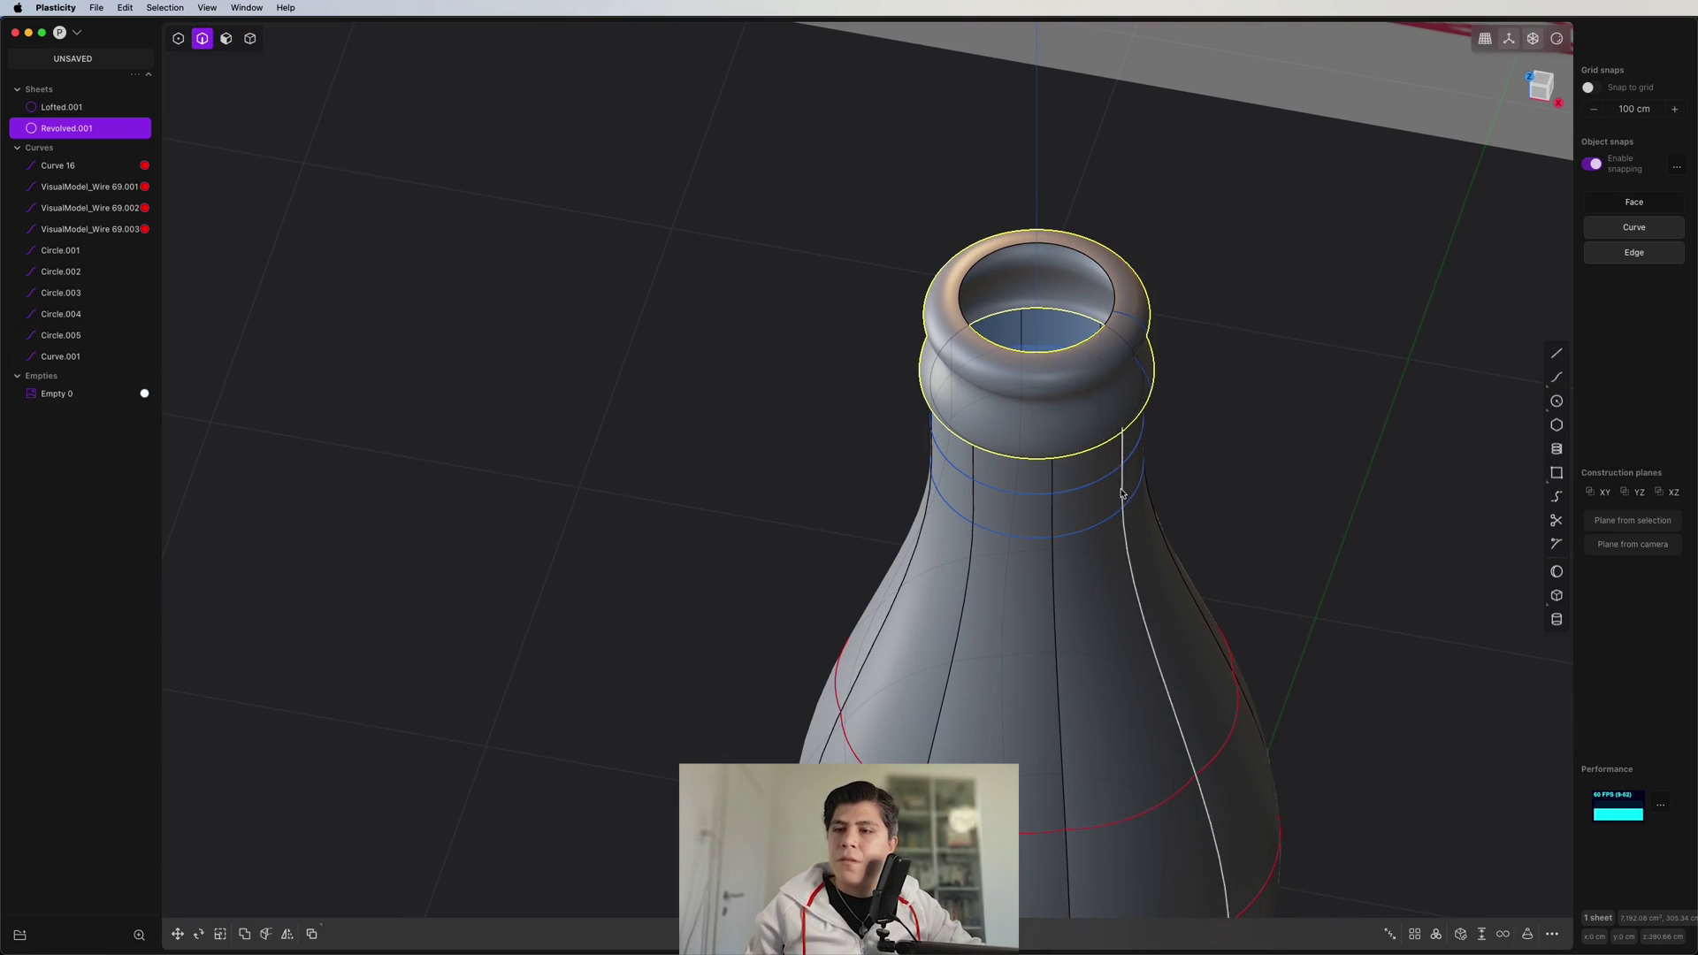
{"action": "key", "text": "4"}
{"action": "left_click", "coordinate": [1101, 548]}
{"action": "key", "text": "j"}
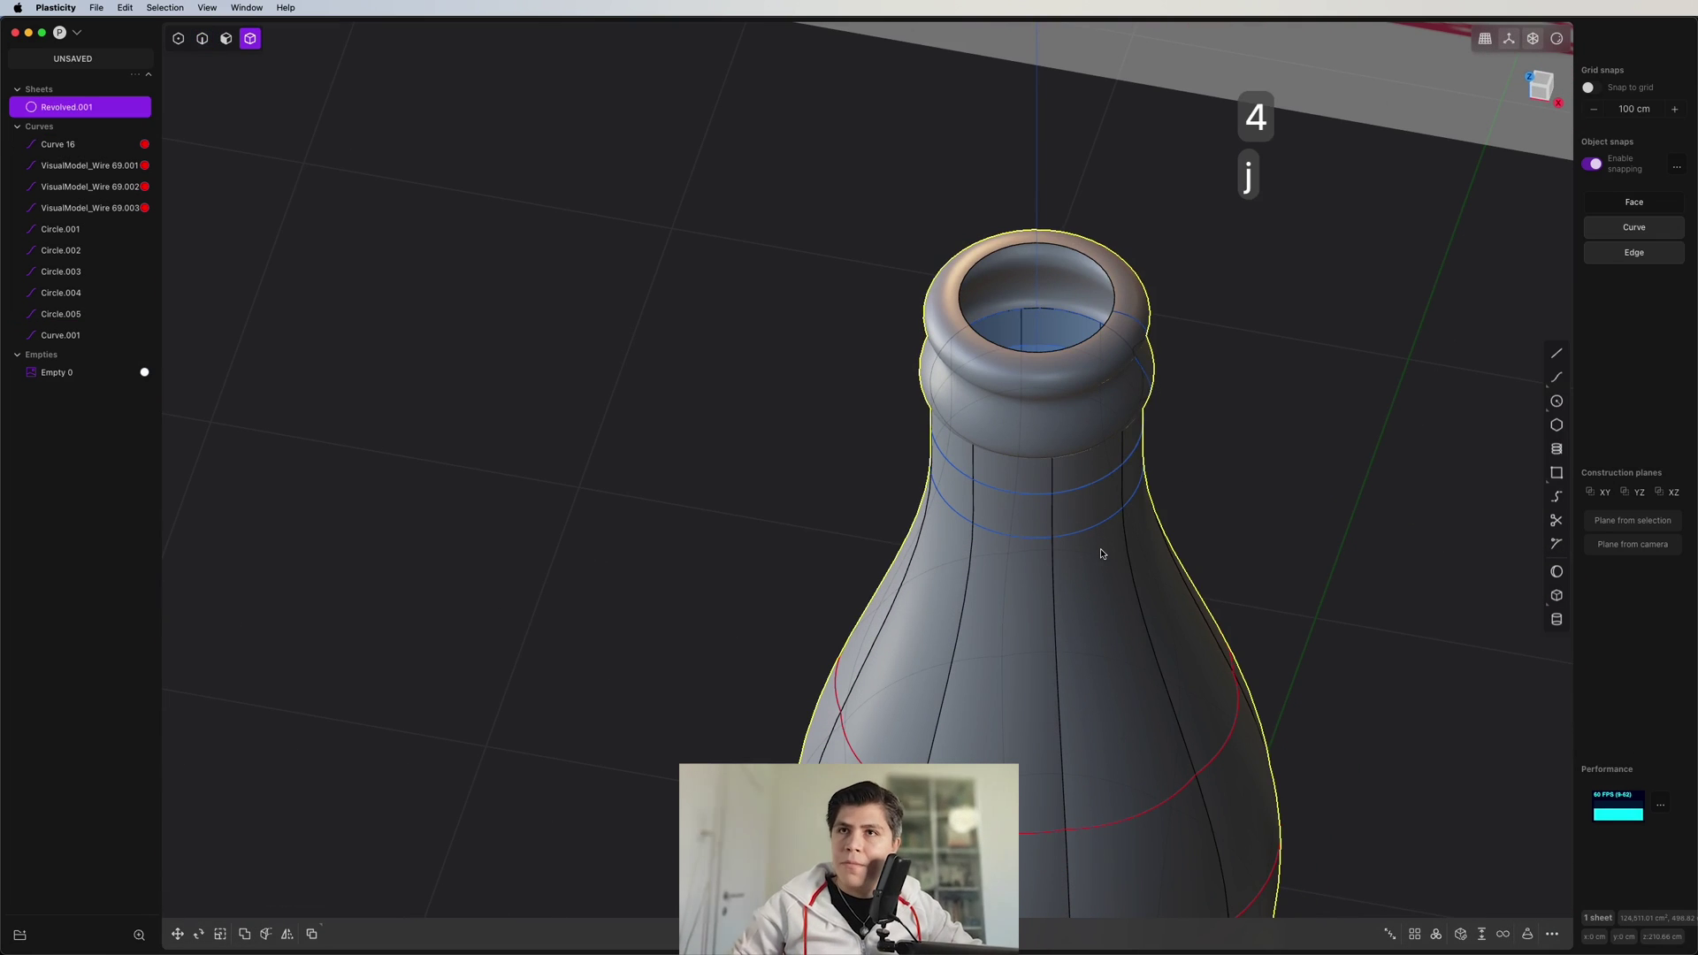
- In the front view, trace half of the blueprint's concave base with a curve from the centre axis to the body's lower edge
{"action": "left_click", "coordinate": [1560, 100]}
{"action": "left_click", "coordinate": [1541, 97]}
{"action": "scroll", "coordinate": [1344, 424], "scroll_direction": "down", "scroll_amount": 2}
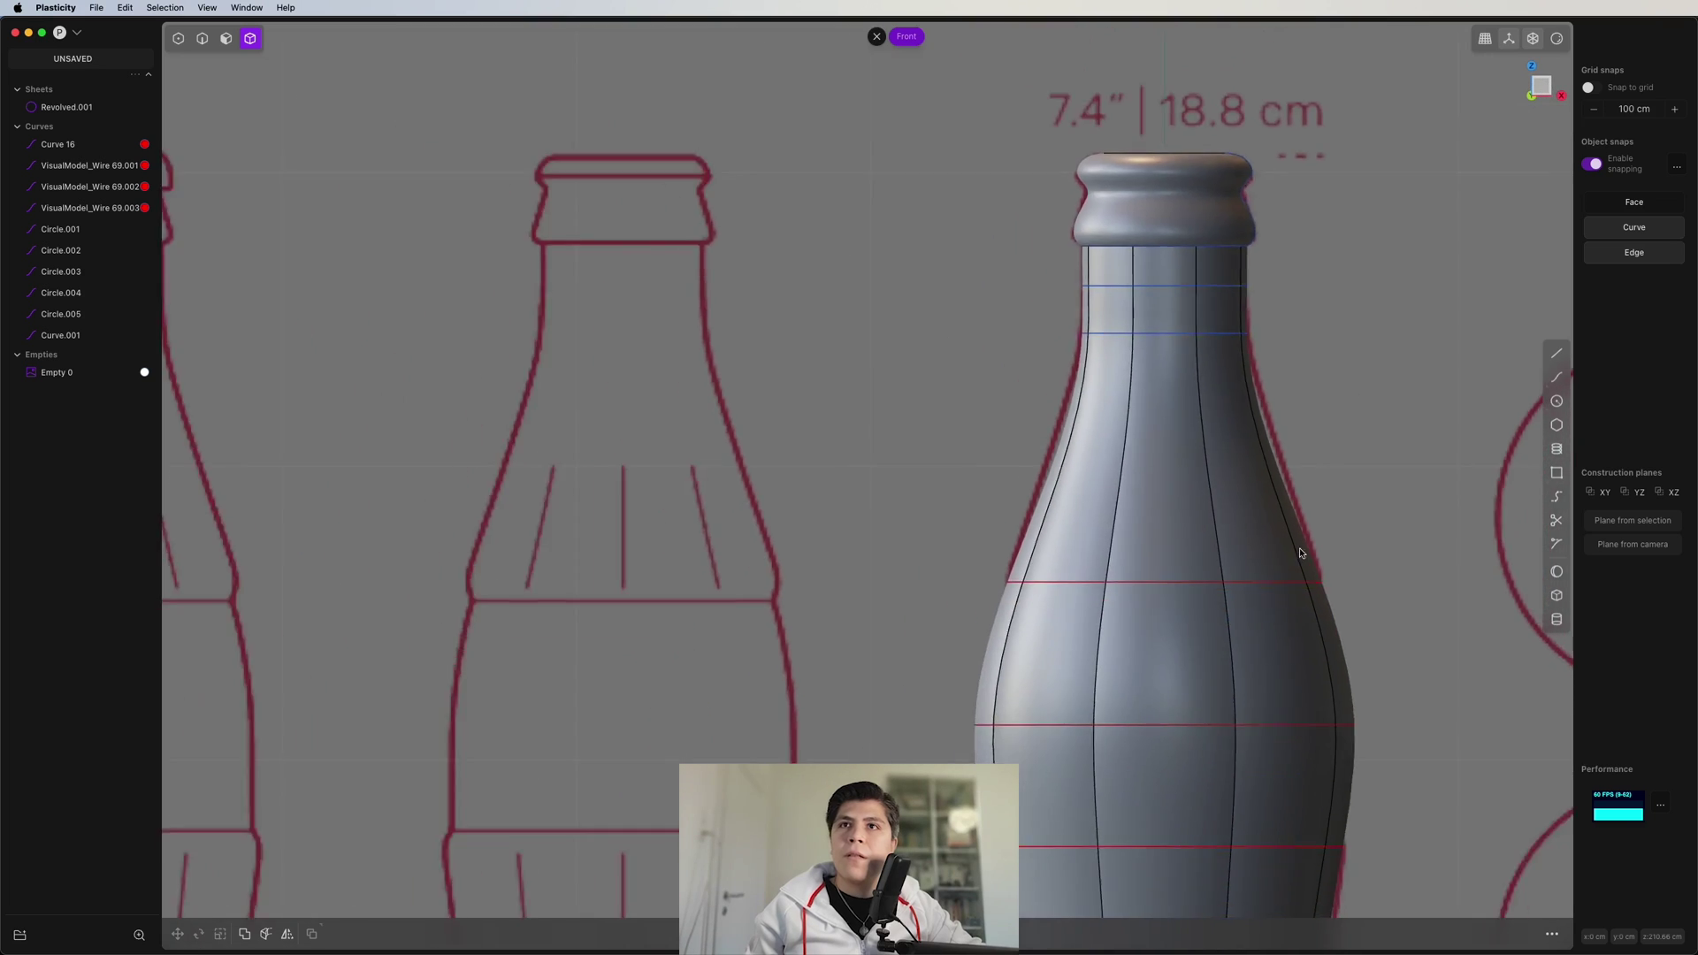
{"action": "middle_click_drag", "start_coordinate": [1273, 885], "coordinate": [1145, 212], "text": "shift"}
{"action": "scroll", "coordinate": [1127, 486], "scroll_direction": "up", "scroll_amount": 6}
{"action": "middle_click_drag", "start_coordinate": [1106, 606], "coordinate": [1127, 474], "text": "shift"}
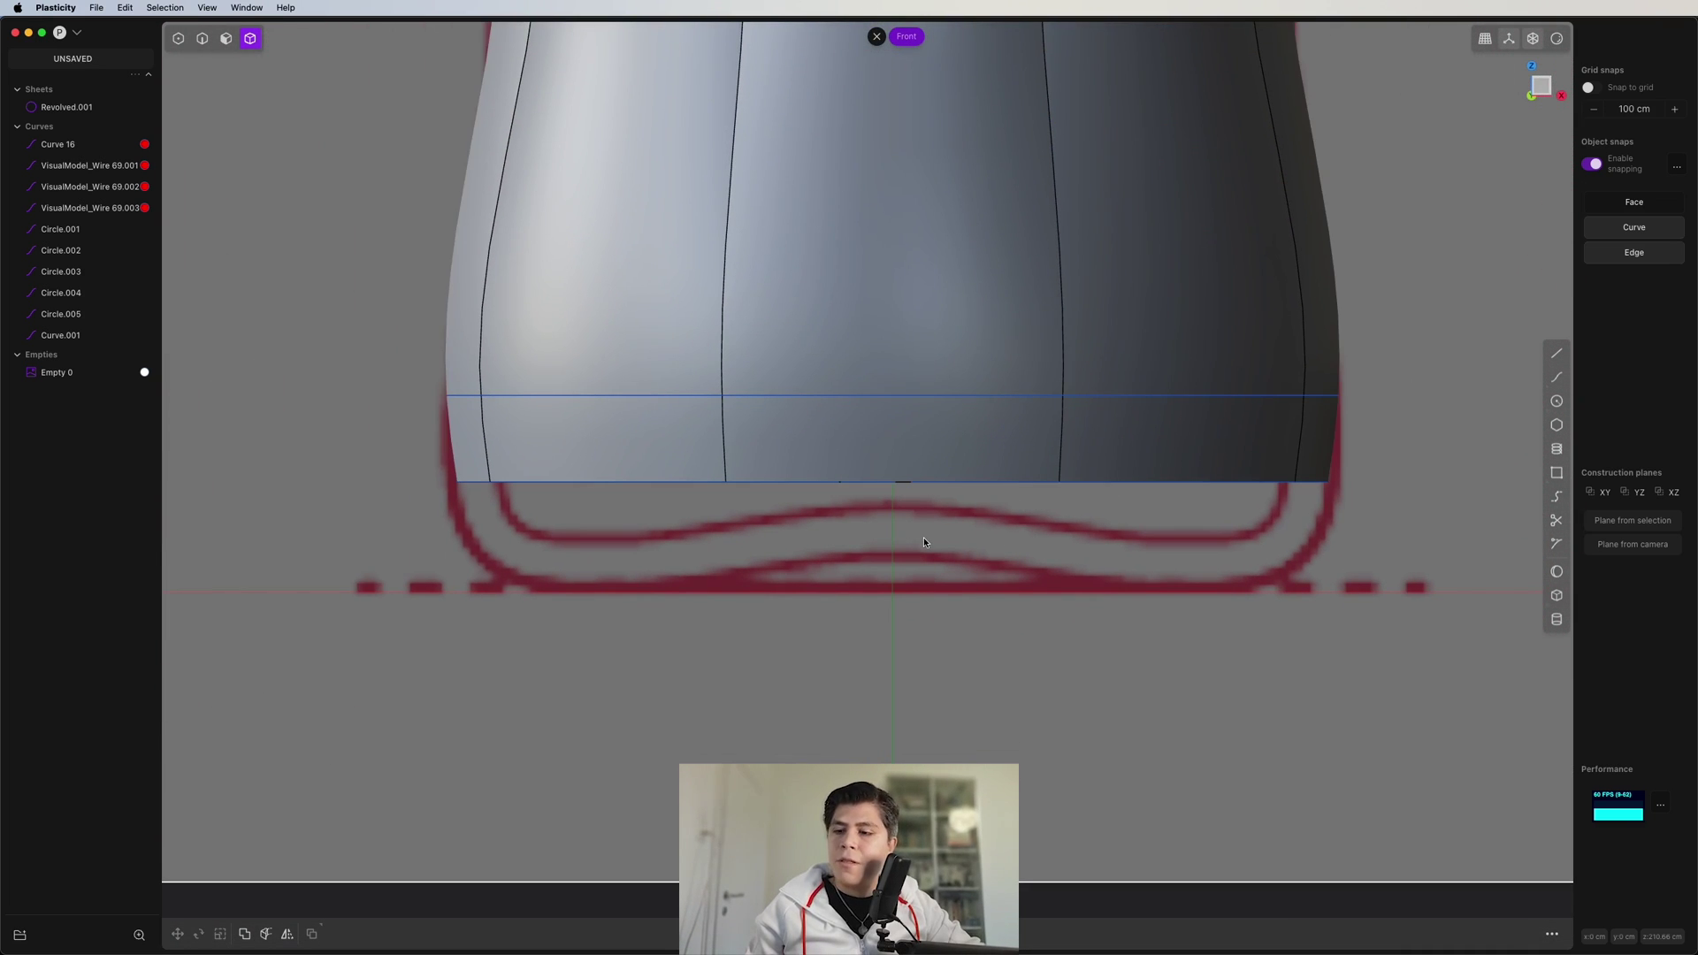
{"action": "key", "text": "ctrl+super+c"}
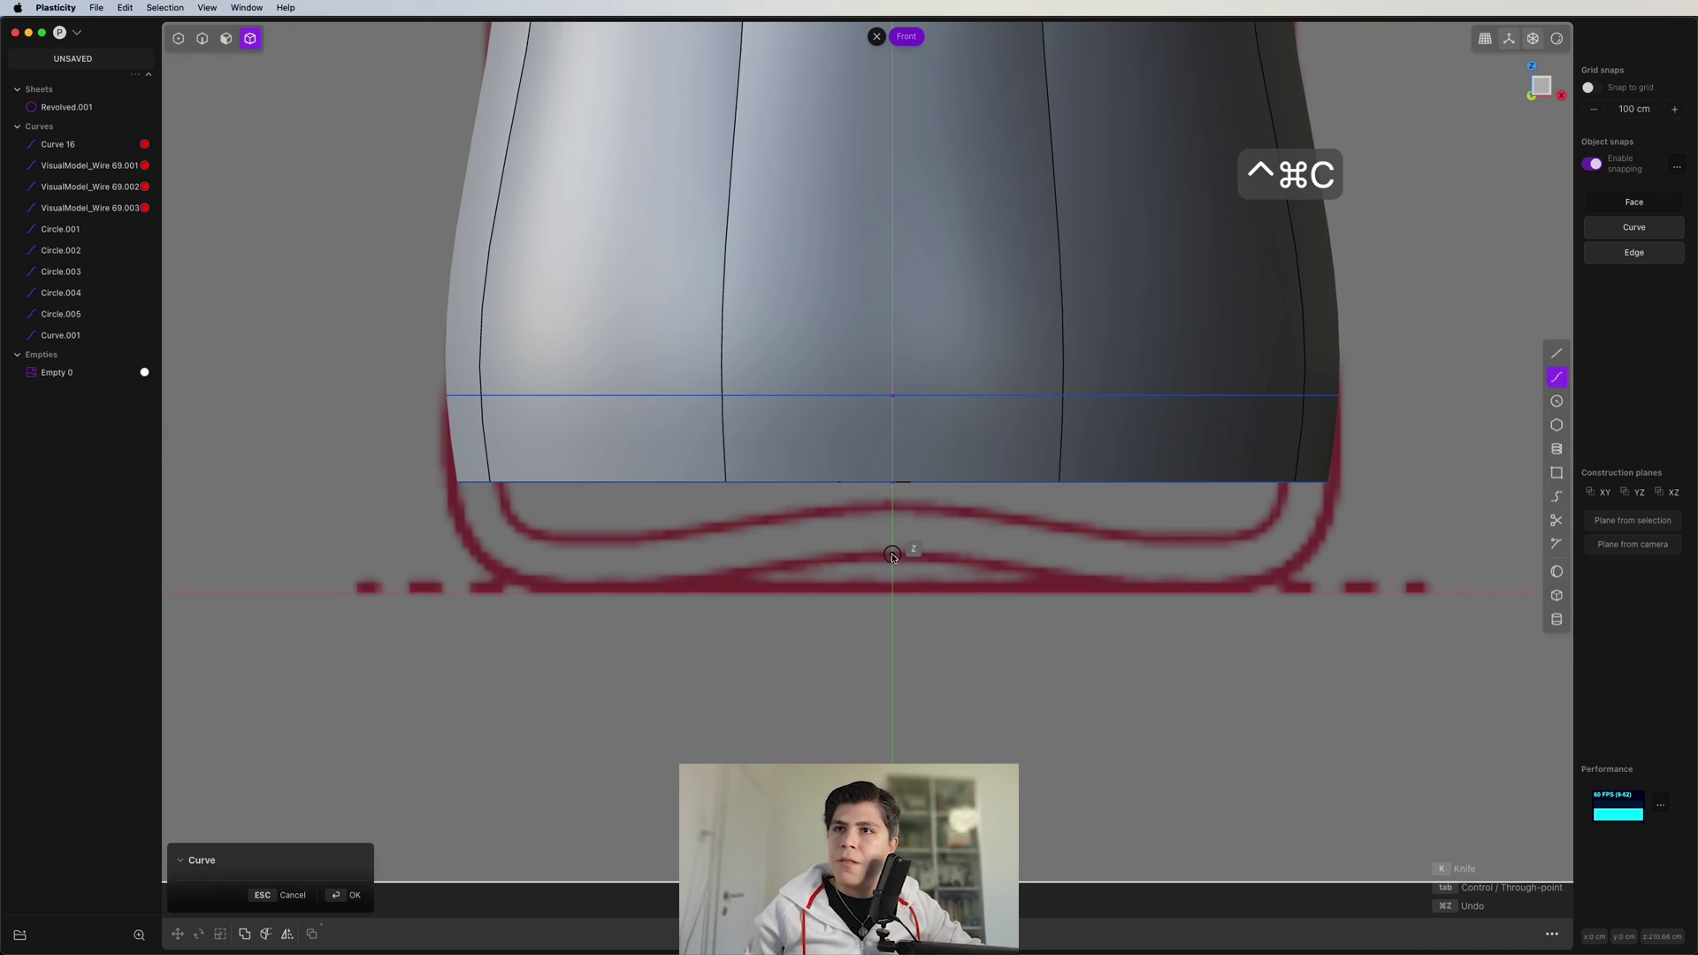
{"action": "left_click", "coordinate": [892, 556]}
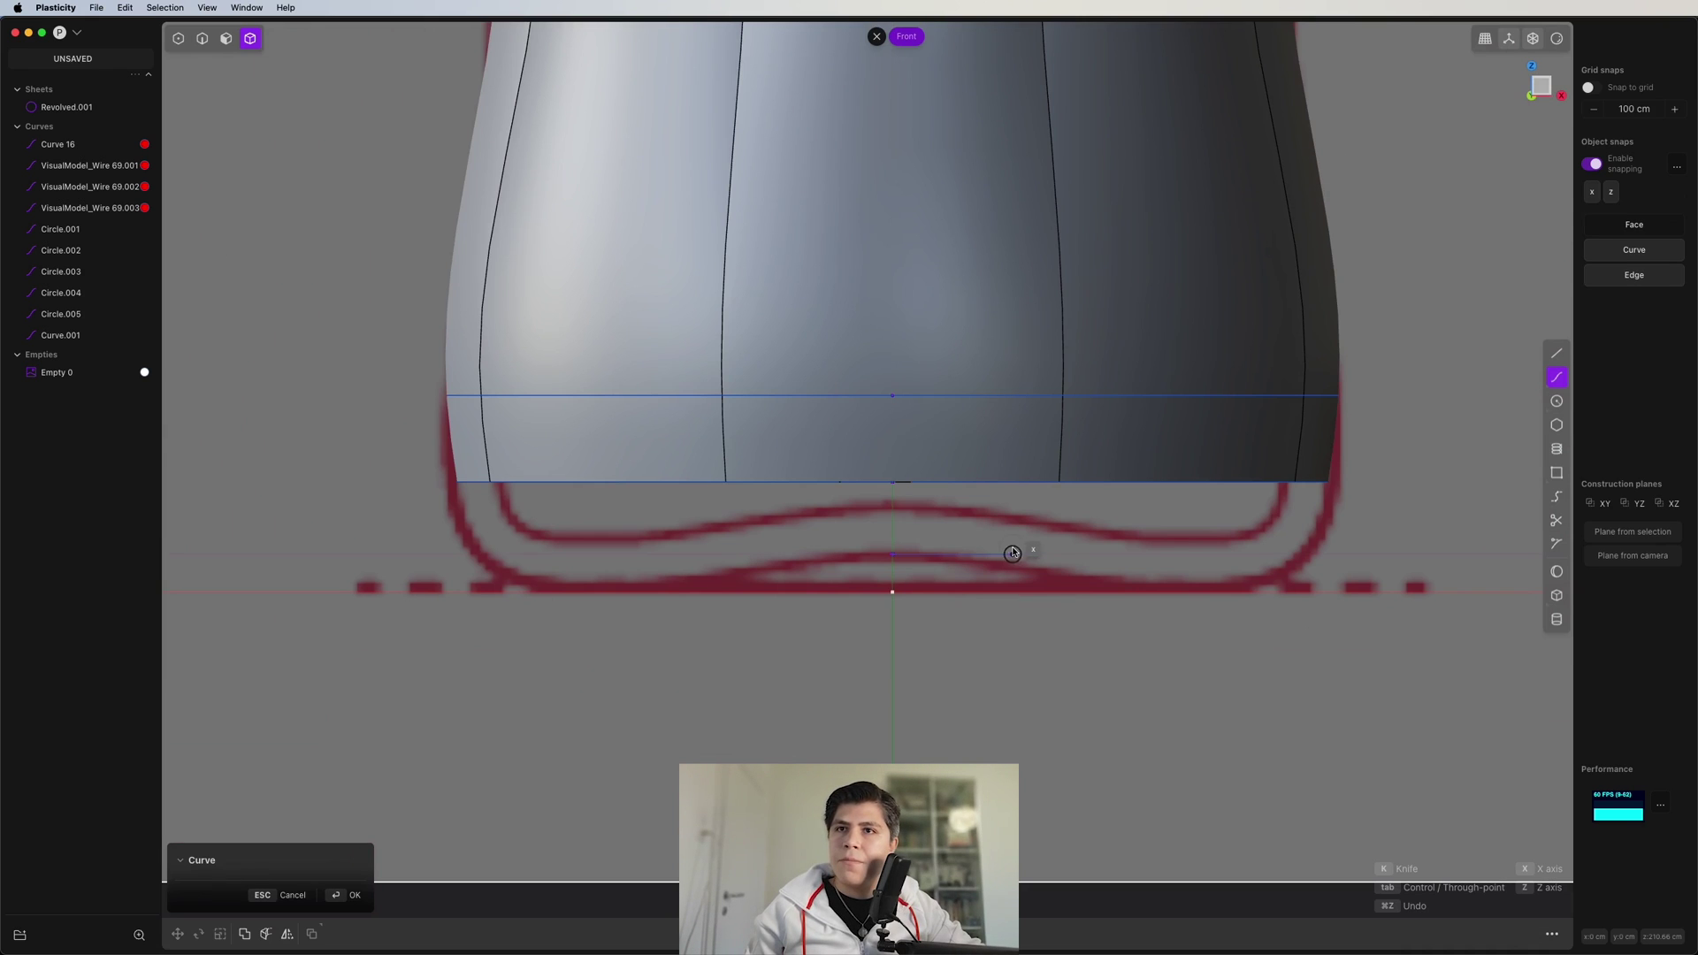
{"action": "left_click", "coordinate": [1013, 554]}
{"action": "left_click", "coordinate": [1096, 590]}
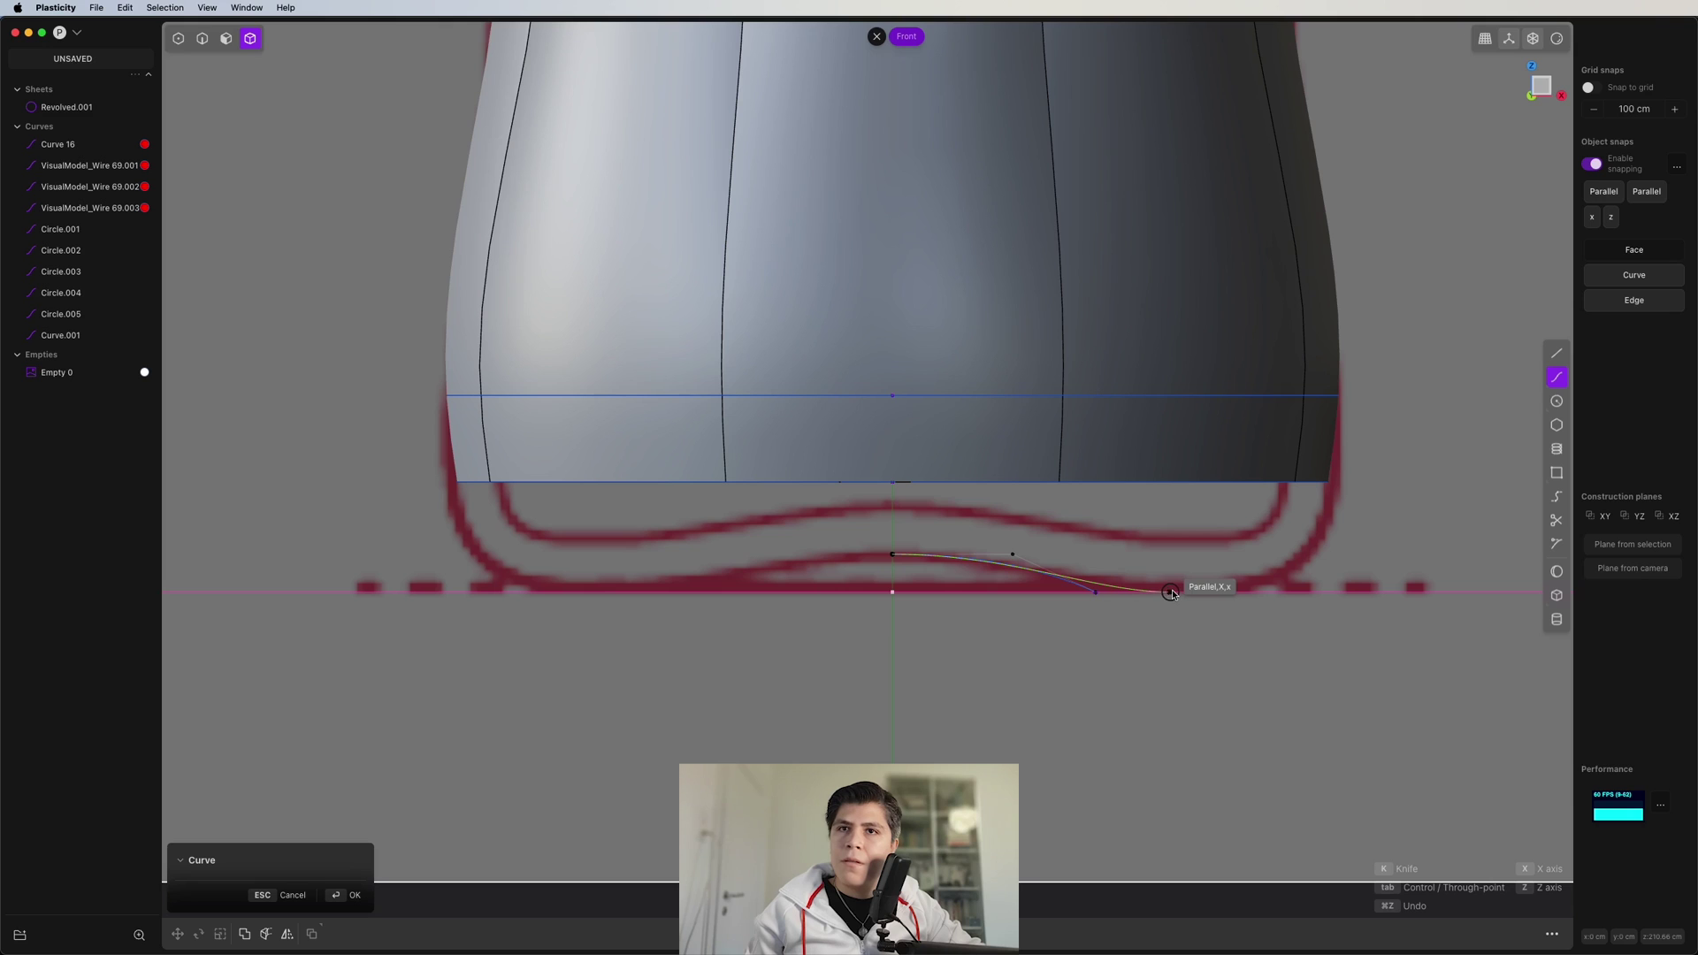
{"action": "left_click", "coordinate": [1173, 591]}
{"action": "left_click", "coordinate": [1259, 590]}
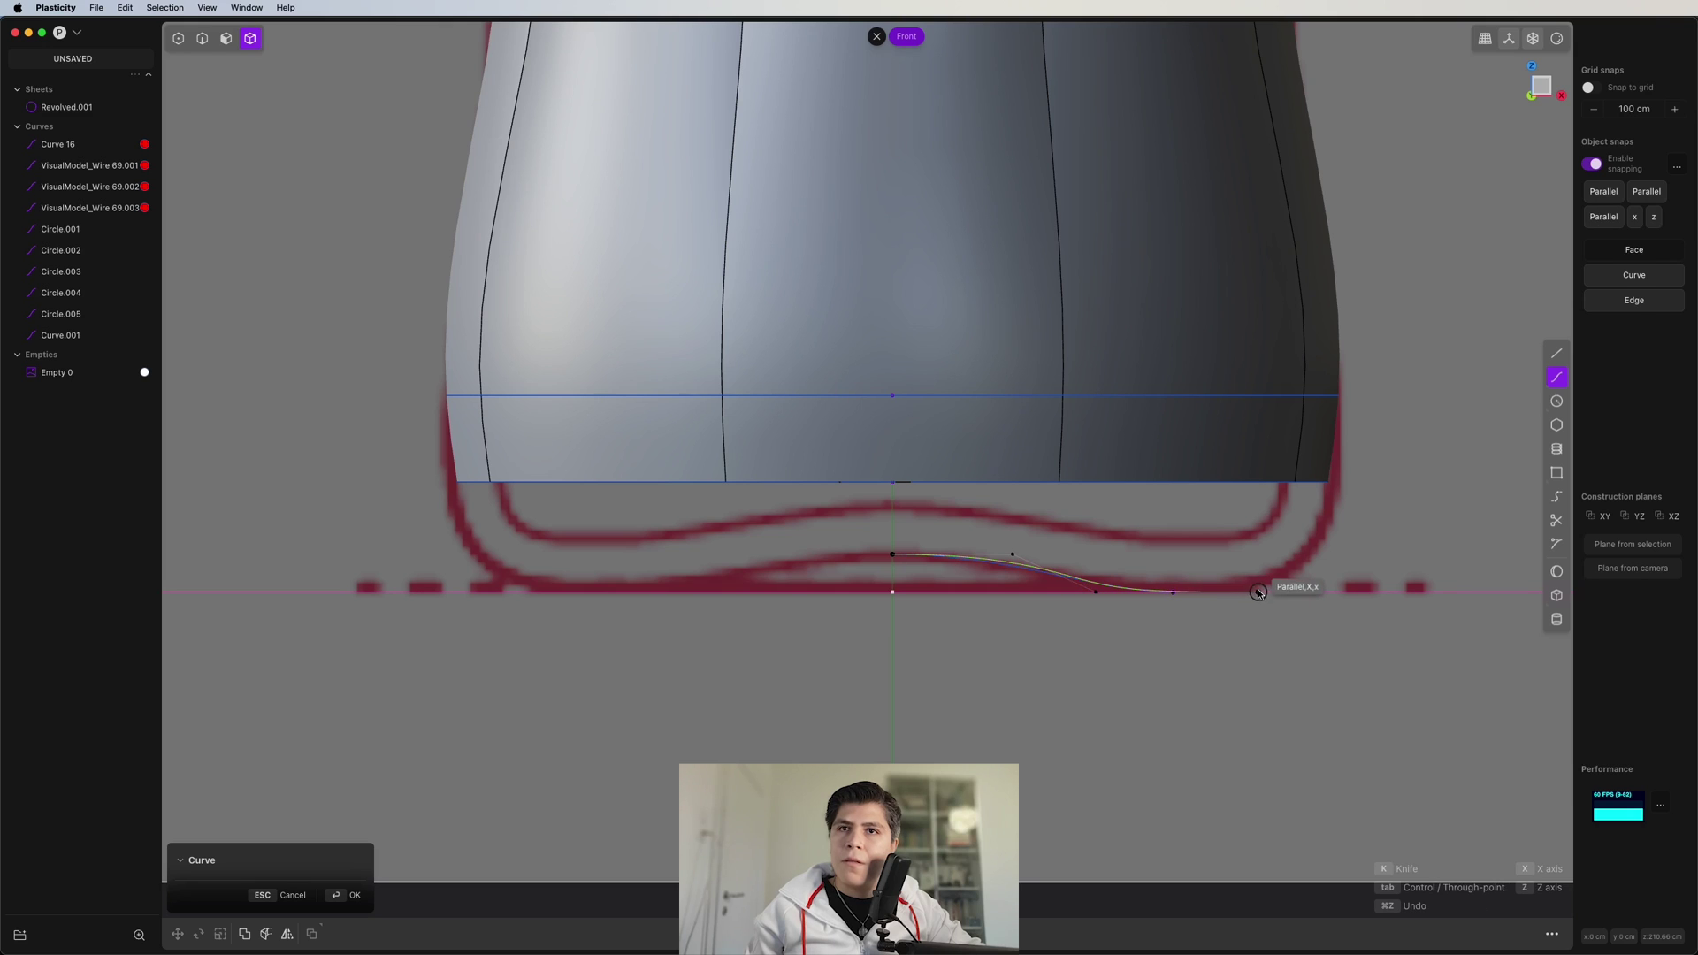
{"action": "left_click", "coordinate": [1315, 554]}
{"action": "left_click", "coordinate": [1330, 483]}
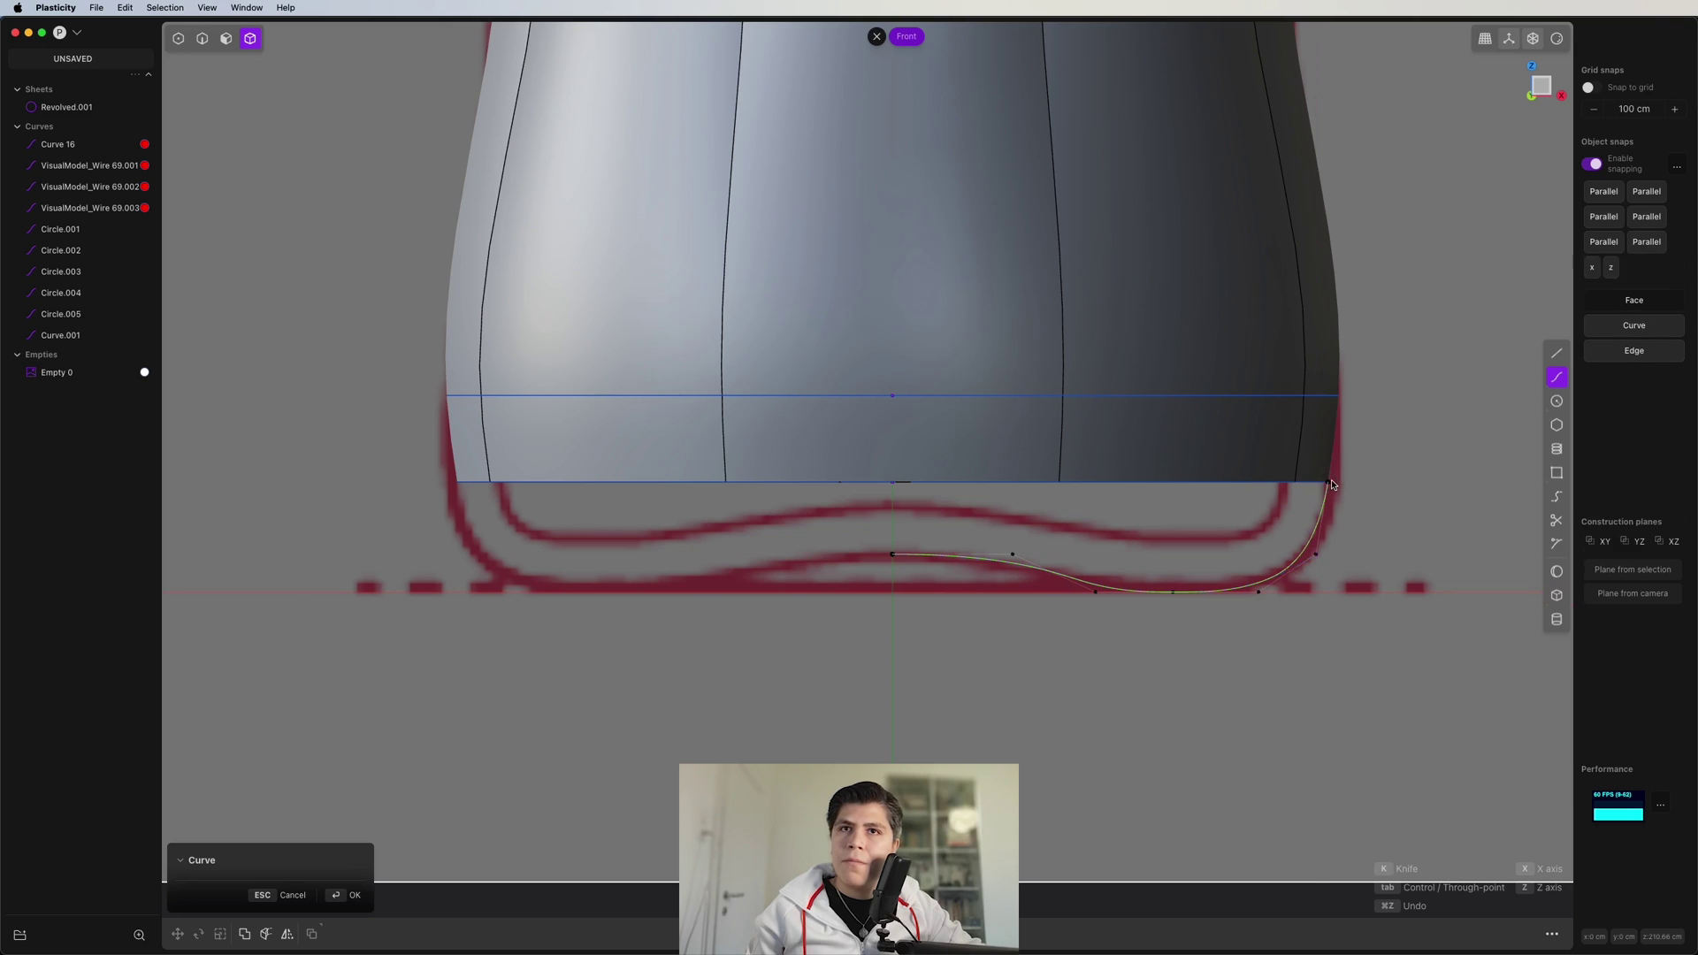
{"action": "key", "text": "Return"}
- Revolve the base profile curve 360 degrees around the bottle's vertical centre axis
{"action": "scroll", "coordinate": [1360, 526], "scroll_direction": "up", "scroll_amount": 5}
{"action": "scroll", "coordinate": [1360, 526], "scroll_direction": "down", "scroll_amount": 5}
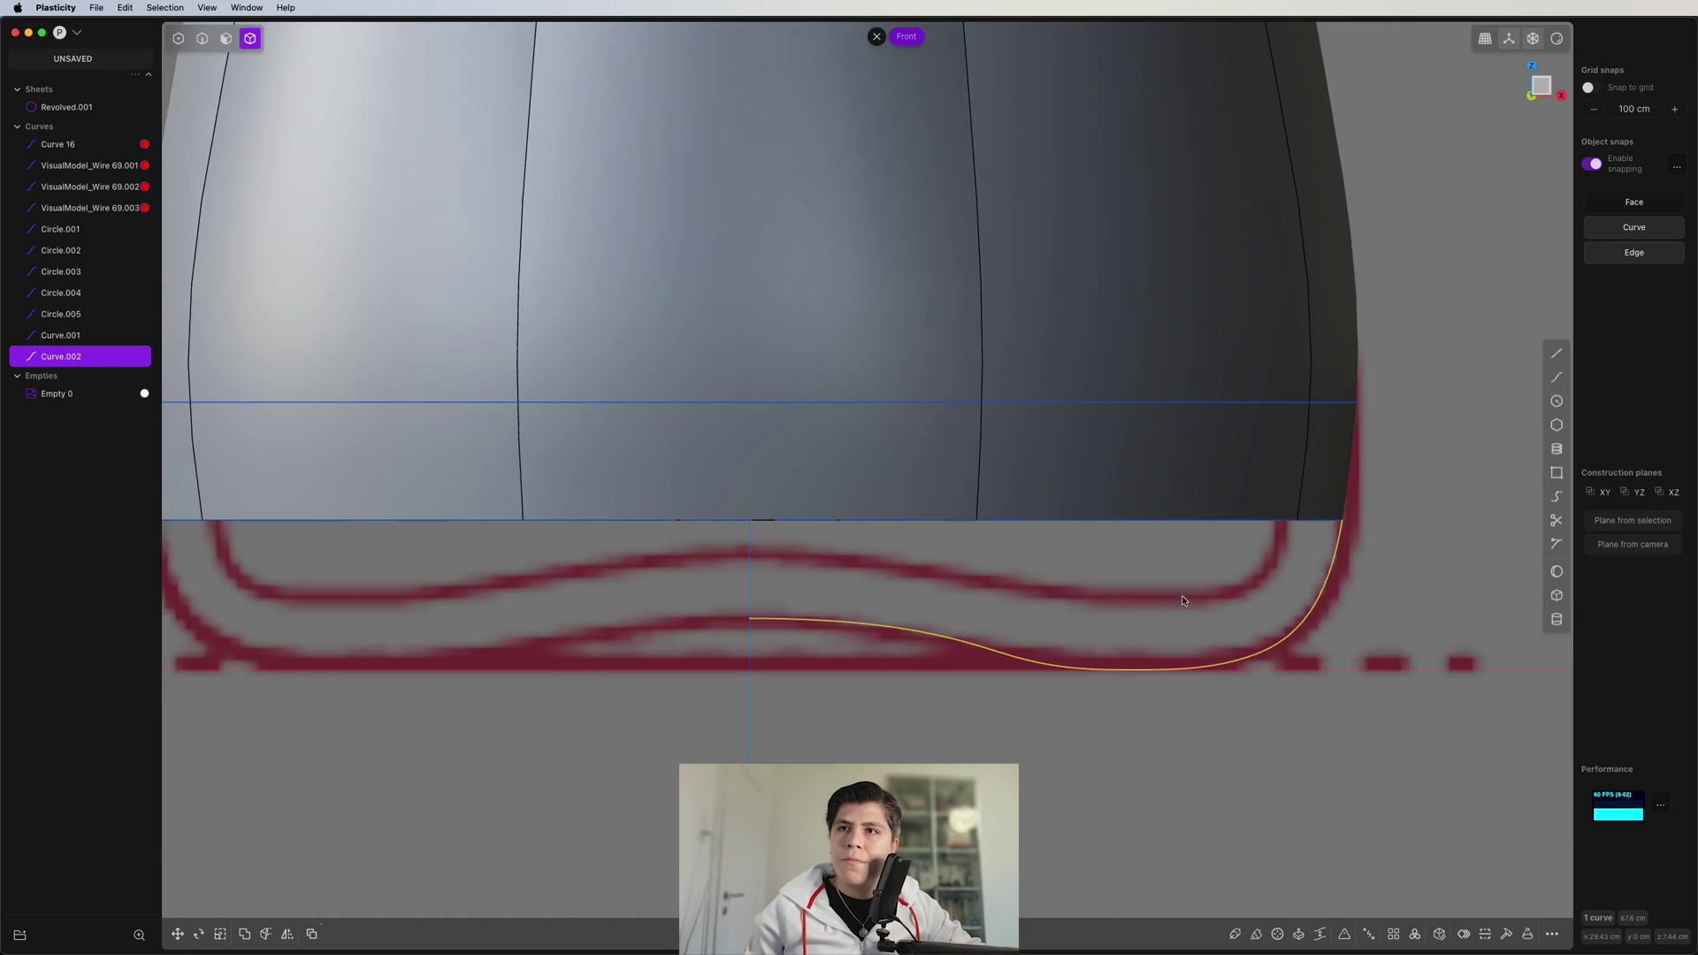
{"action": "type", "text": "frev"}
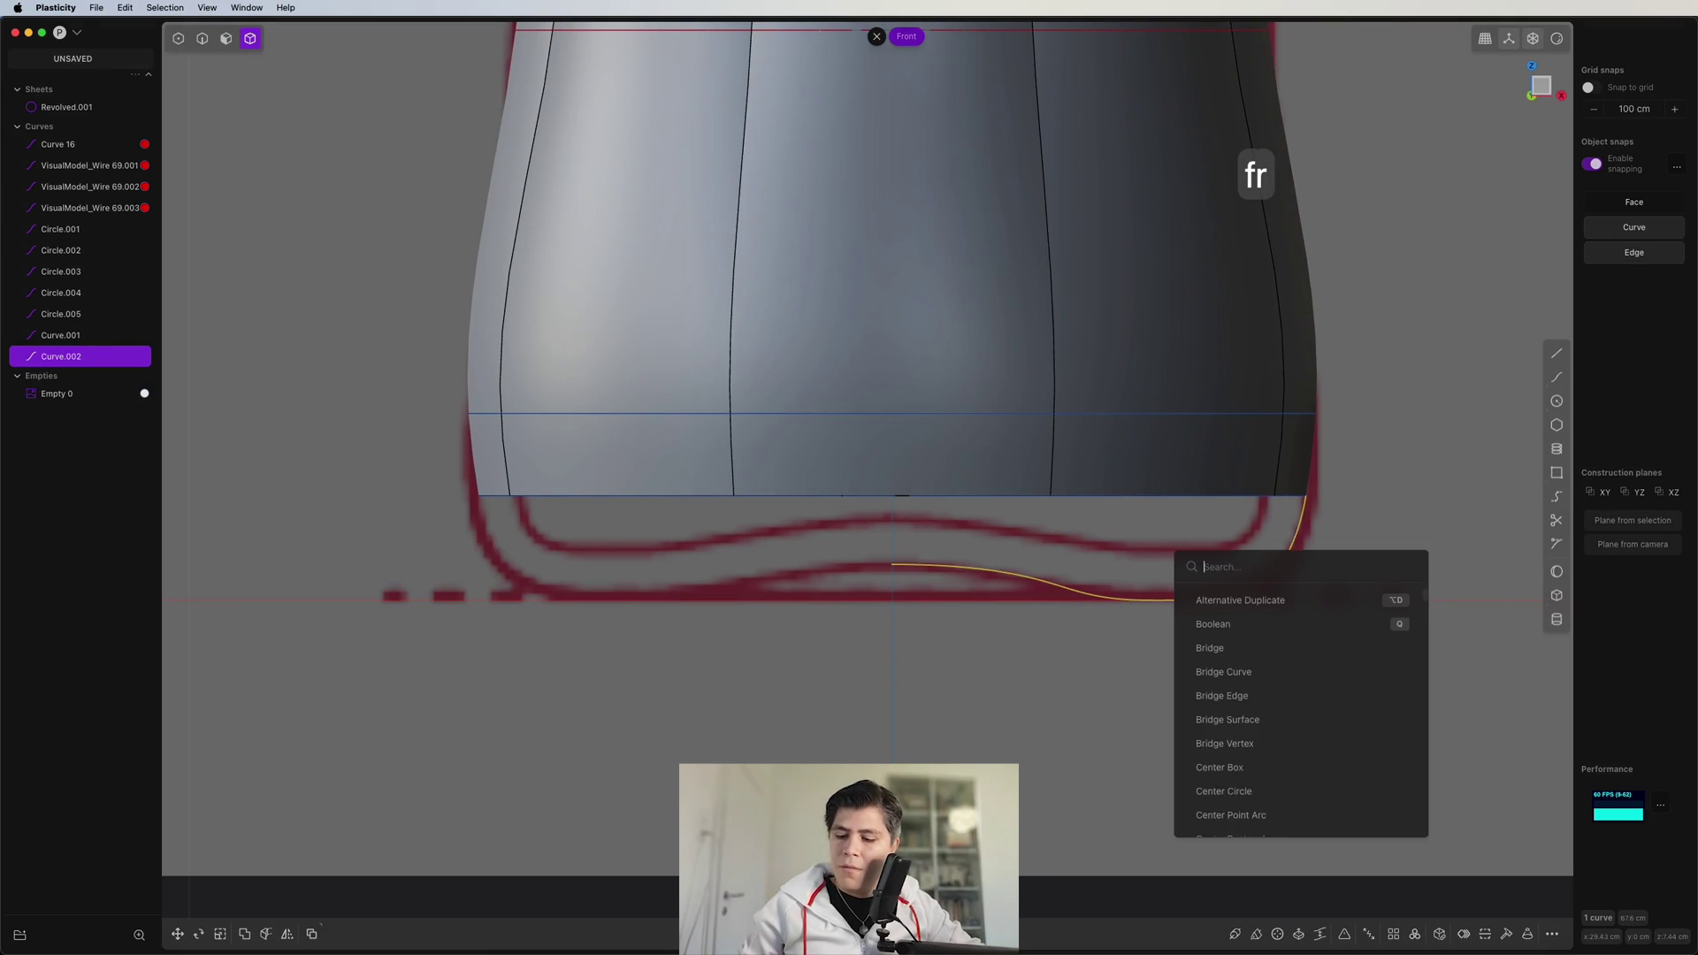
{"action": "left_click", "coordinate": [1220, 605]}
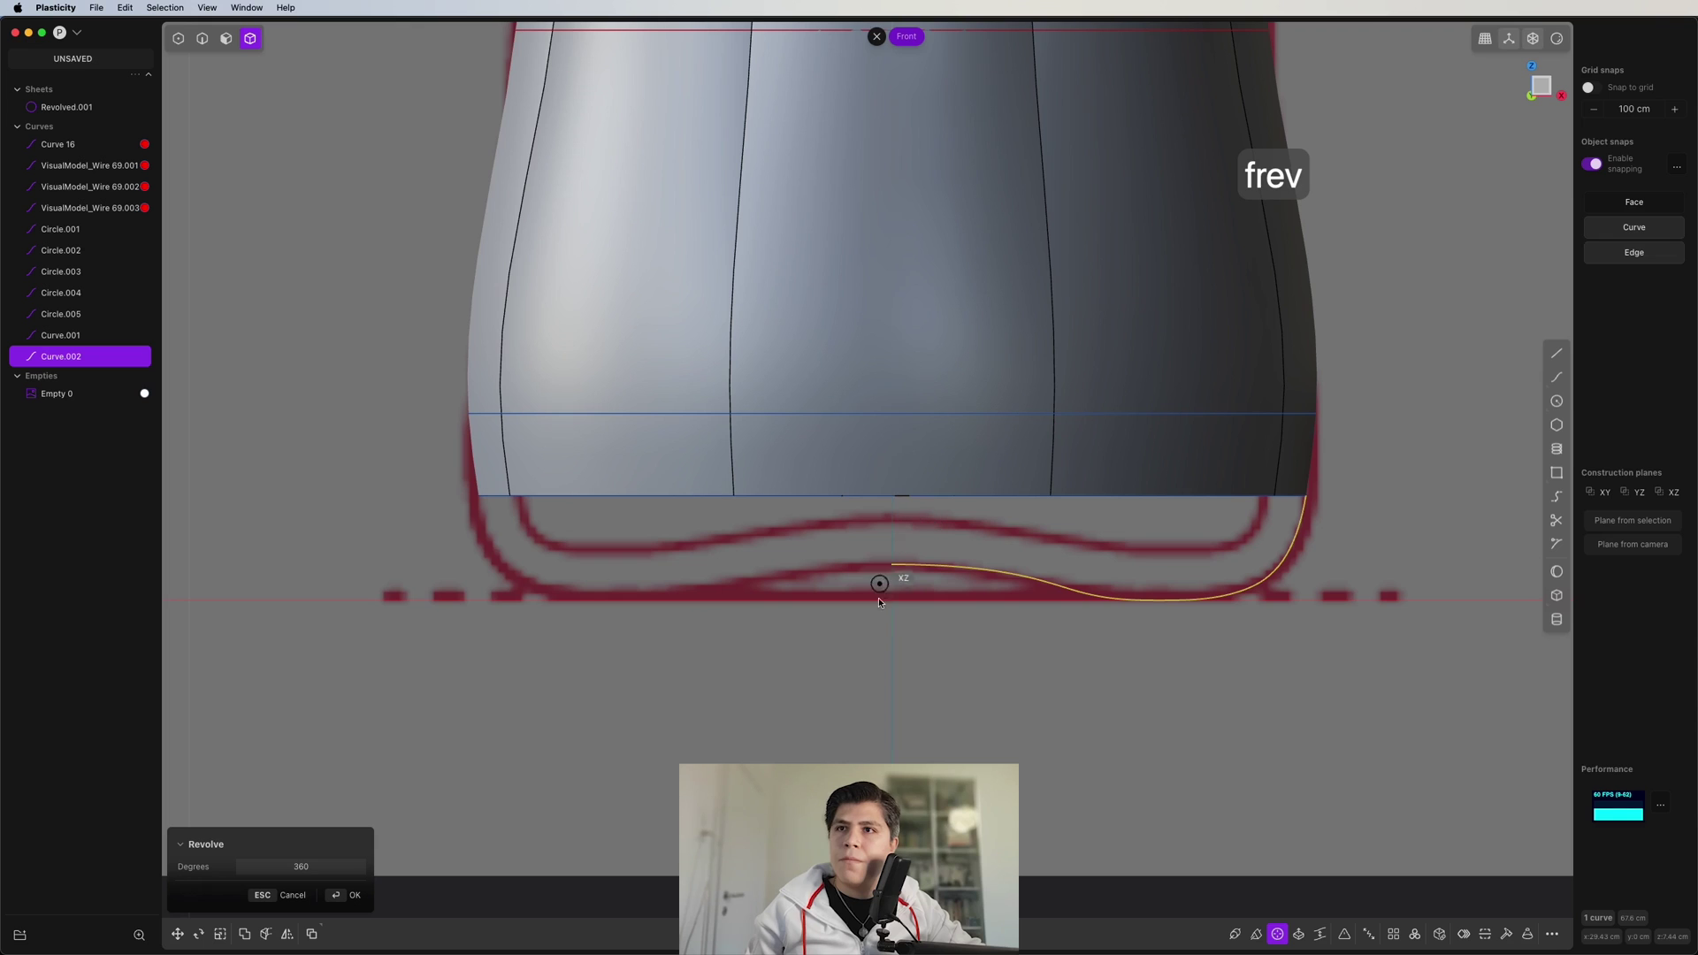
{"action": "left_click", "coordinate": [891, 633]}
{"action": "left_click", "coordinate": [891, 661]}
{"action": "right_click", "coordinate": [1224, 575]}
- Join the revolved base sheet with the bottle body
{"action": "scroll", "coordinate": [1224, 575], "scroll_direction": "down", "scroll_amount": 2}
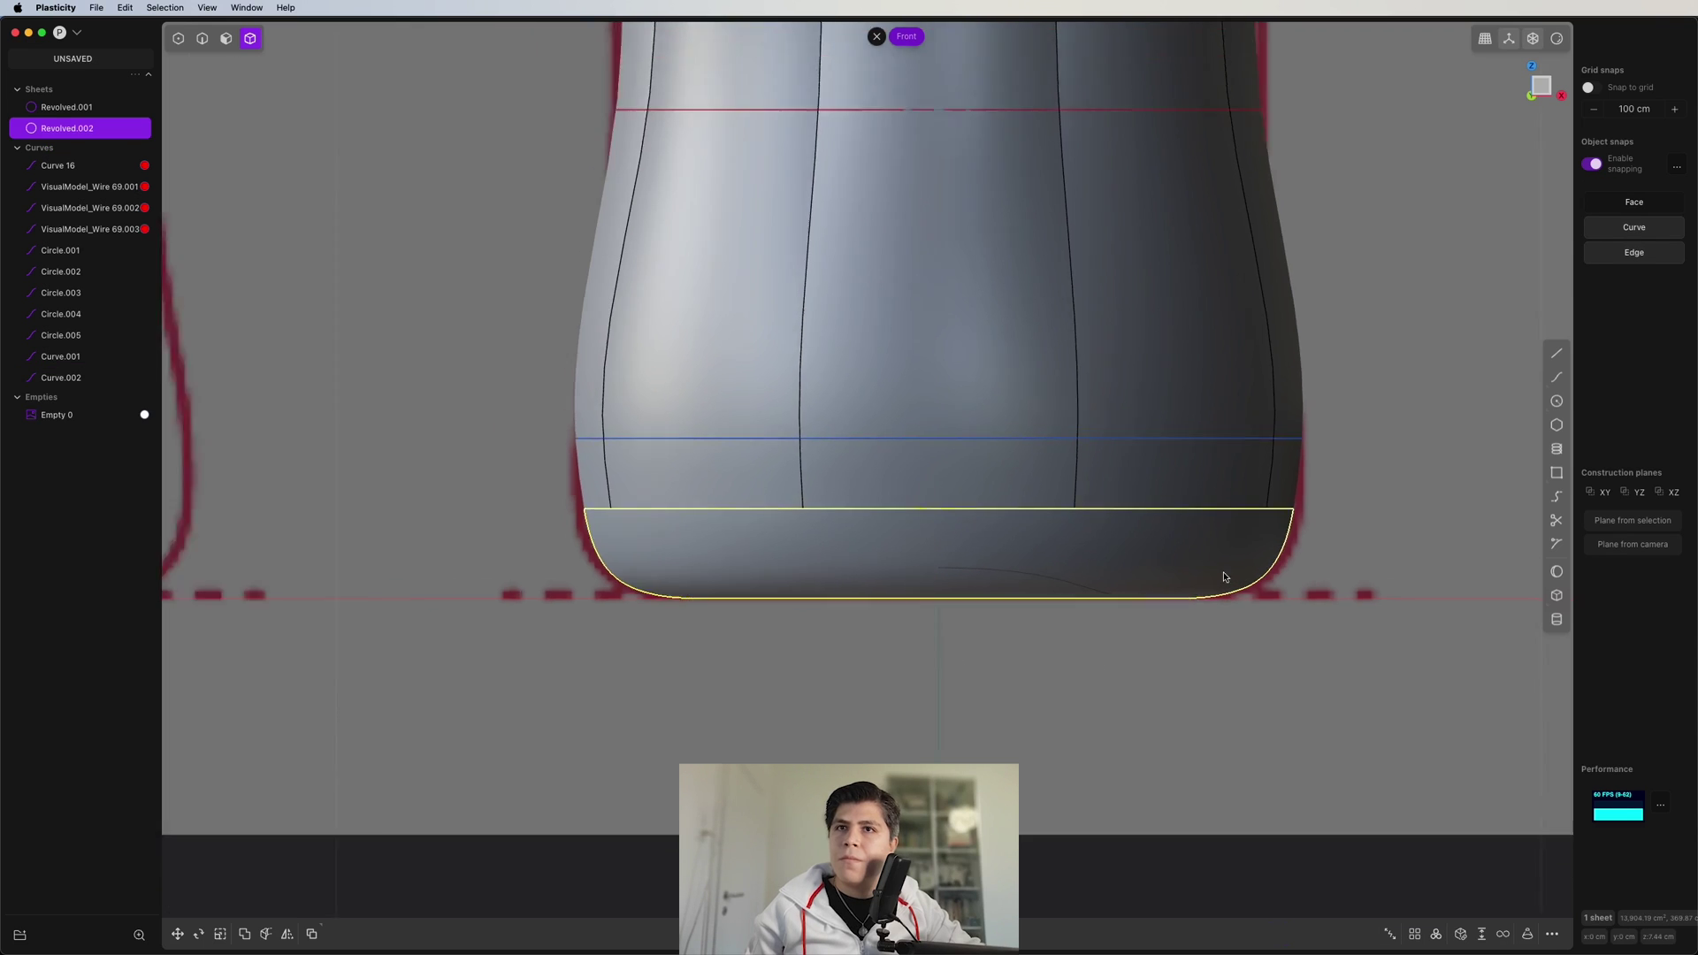
{"action": "scroll", "coordinate": [1220, 566], "scroll_direction": "down", "scroll_amount": 3}
{"action": "key", "text": "Caps_Lock"}
{"action": "left_click", "coordinate": [1203, 495]}
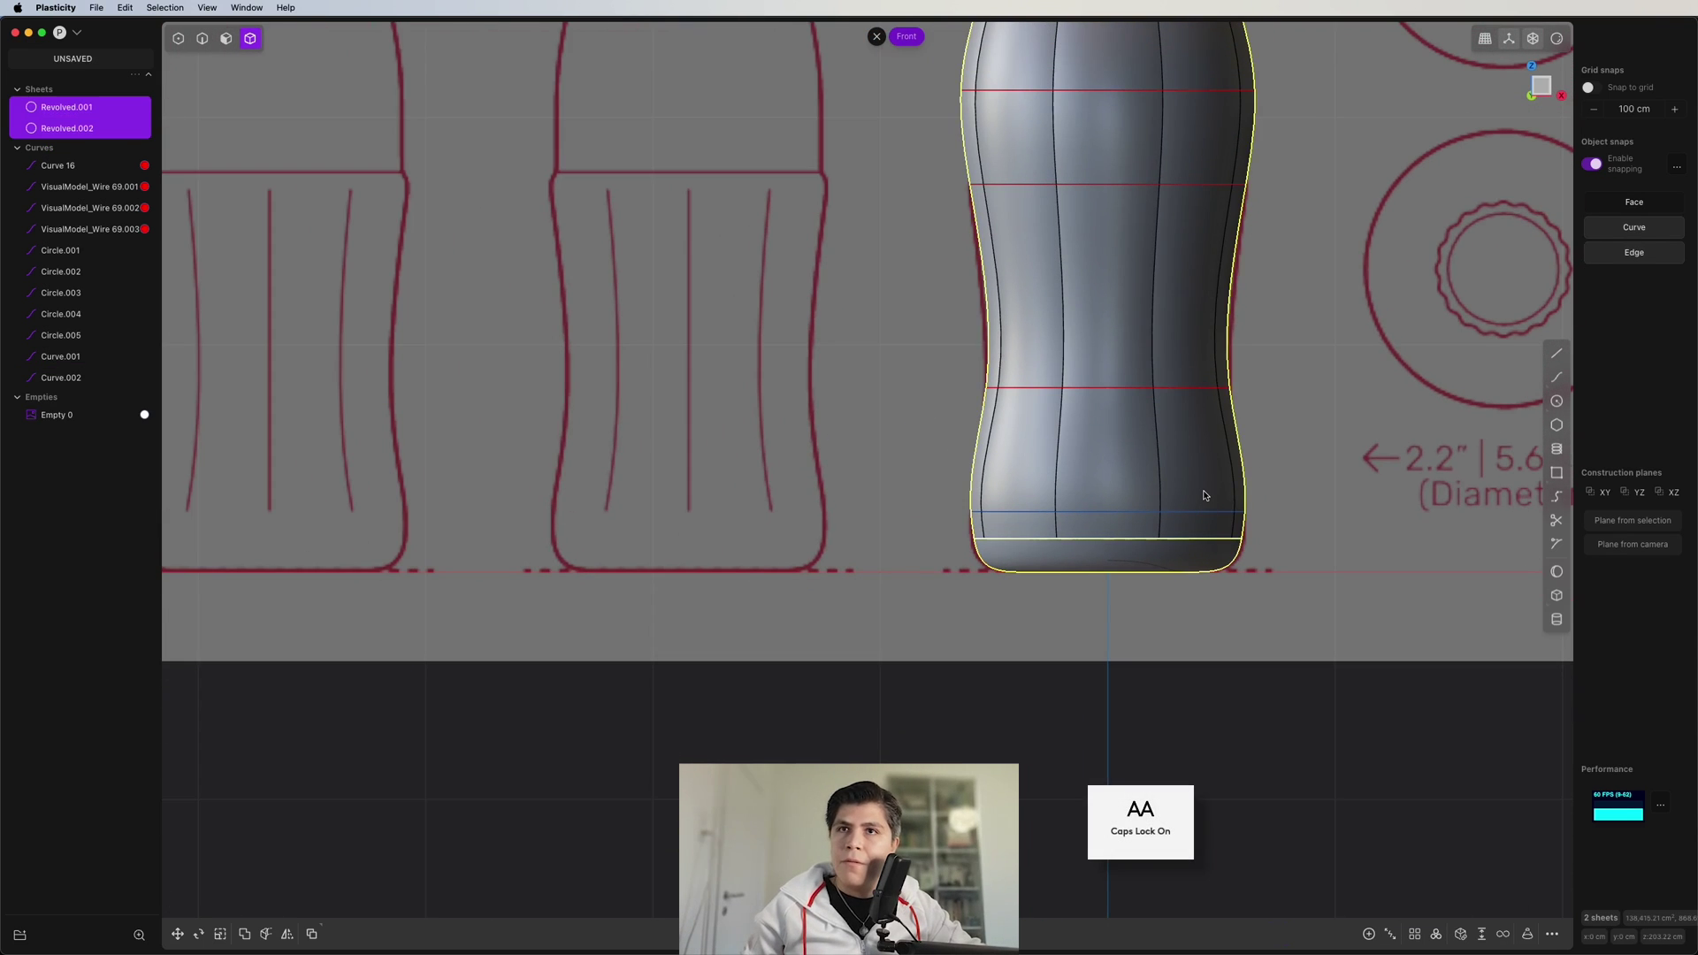
{"action": "key", "text": "j"}
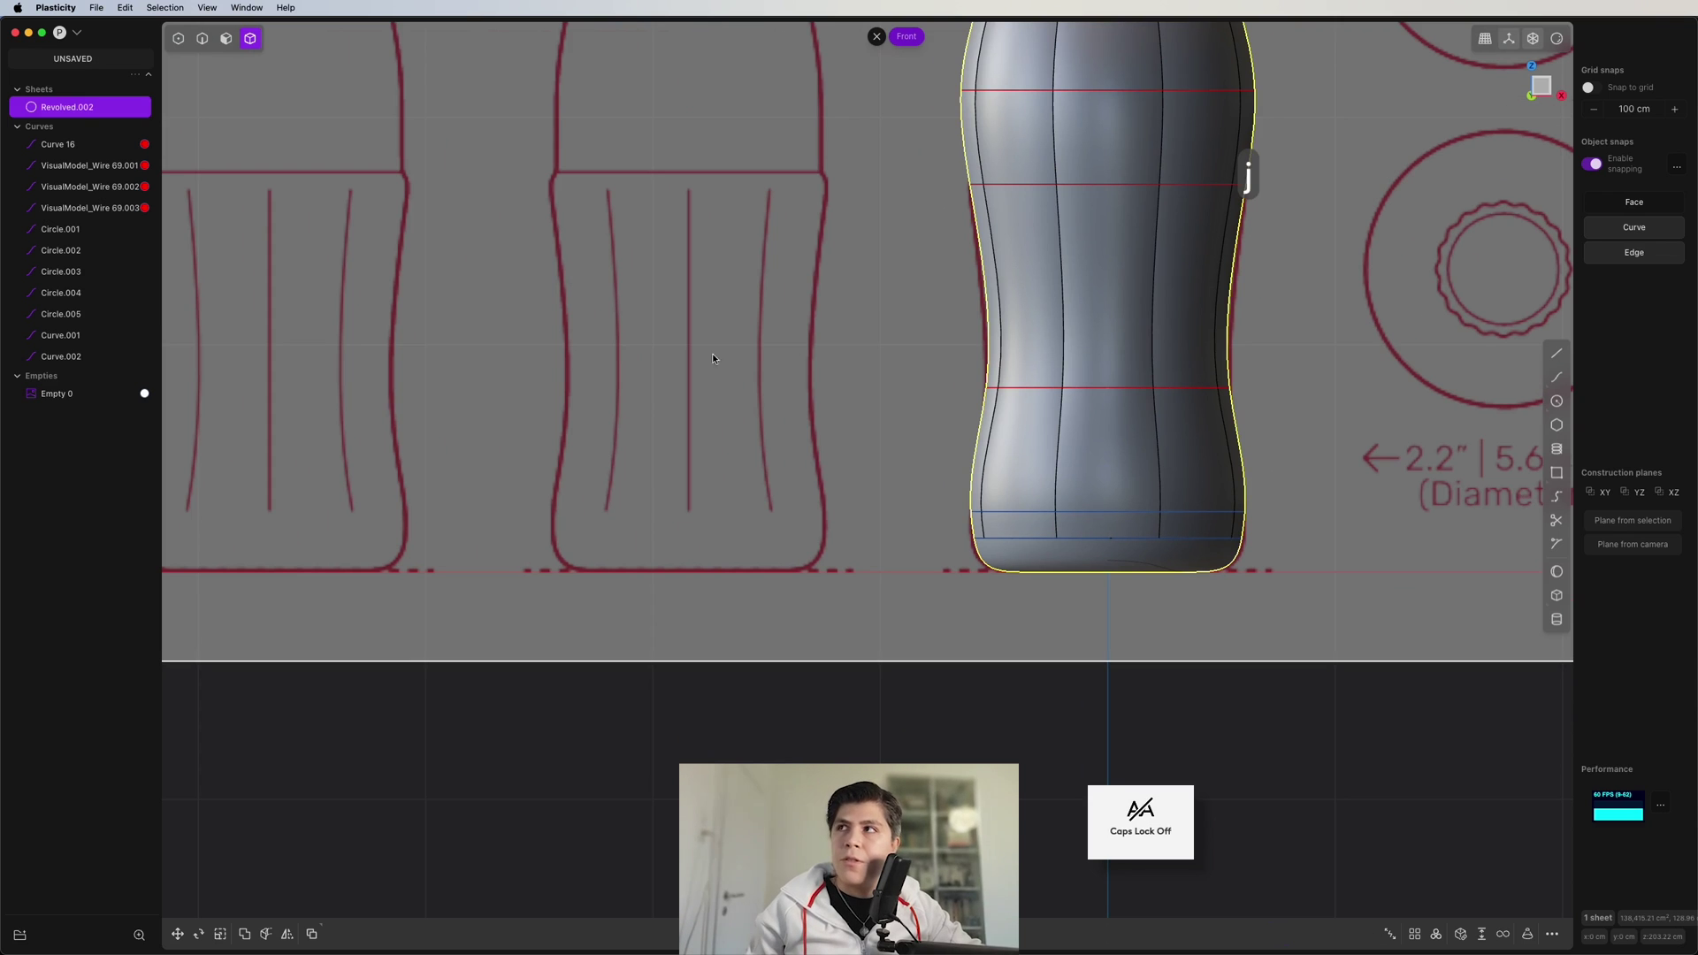
- Patch the open hole at the bottle's mouth to close the surface into a solid
{"action": "scroll", "coordinate": [1203, 495], "scroll_direction": "down", "scroll_amount": 2}
{"action": "mouse_move", "coordinate": [1185, 345]}
{"action": "middle_mouse_down"}
{"action": "mouse_move", "coordinate": [1224, 330]}
{"action": "mouse_move", "coordinate": [1181, 314]}
{"action": "middle_mouse_up"}
{"action": "scroll", "coordinate": [1225, 329], "scroll_direction": "up", "scroll_amount": 5}
{"action": "key", "text": "2"}
{"action": "left_click", "coordinate": [1170, 308]}
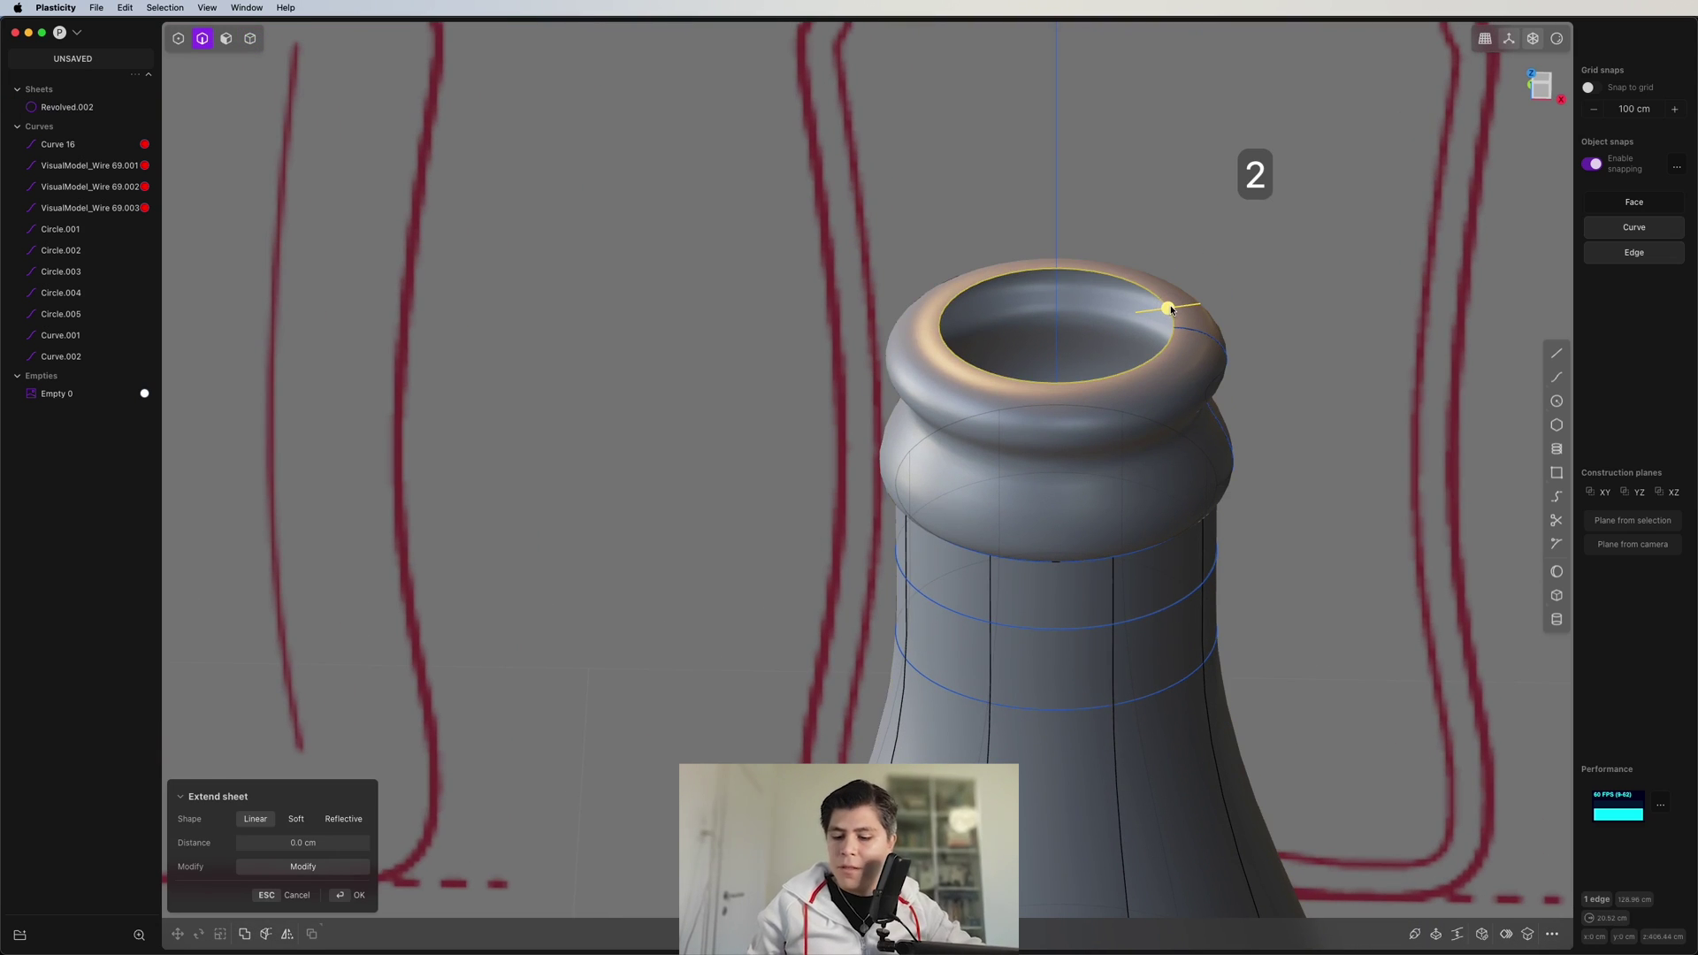
{"action": "key", "text": "shift+super+p"}
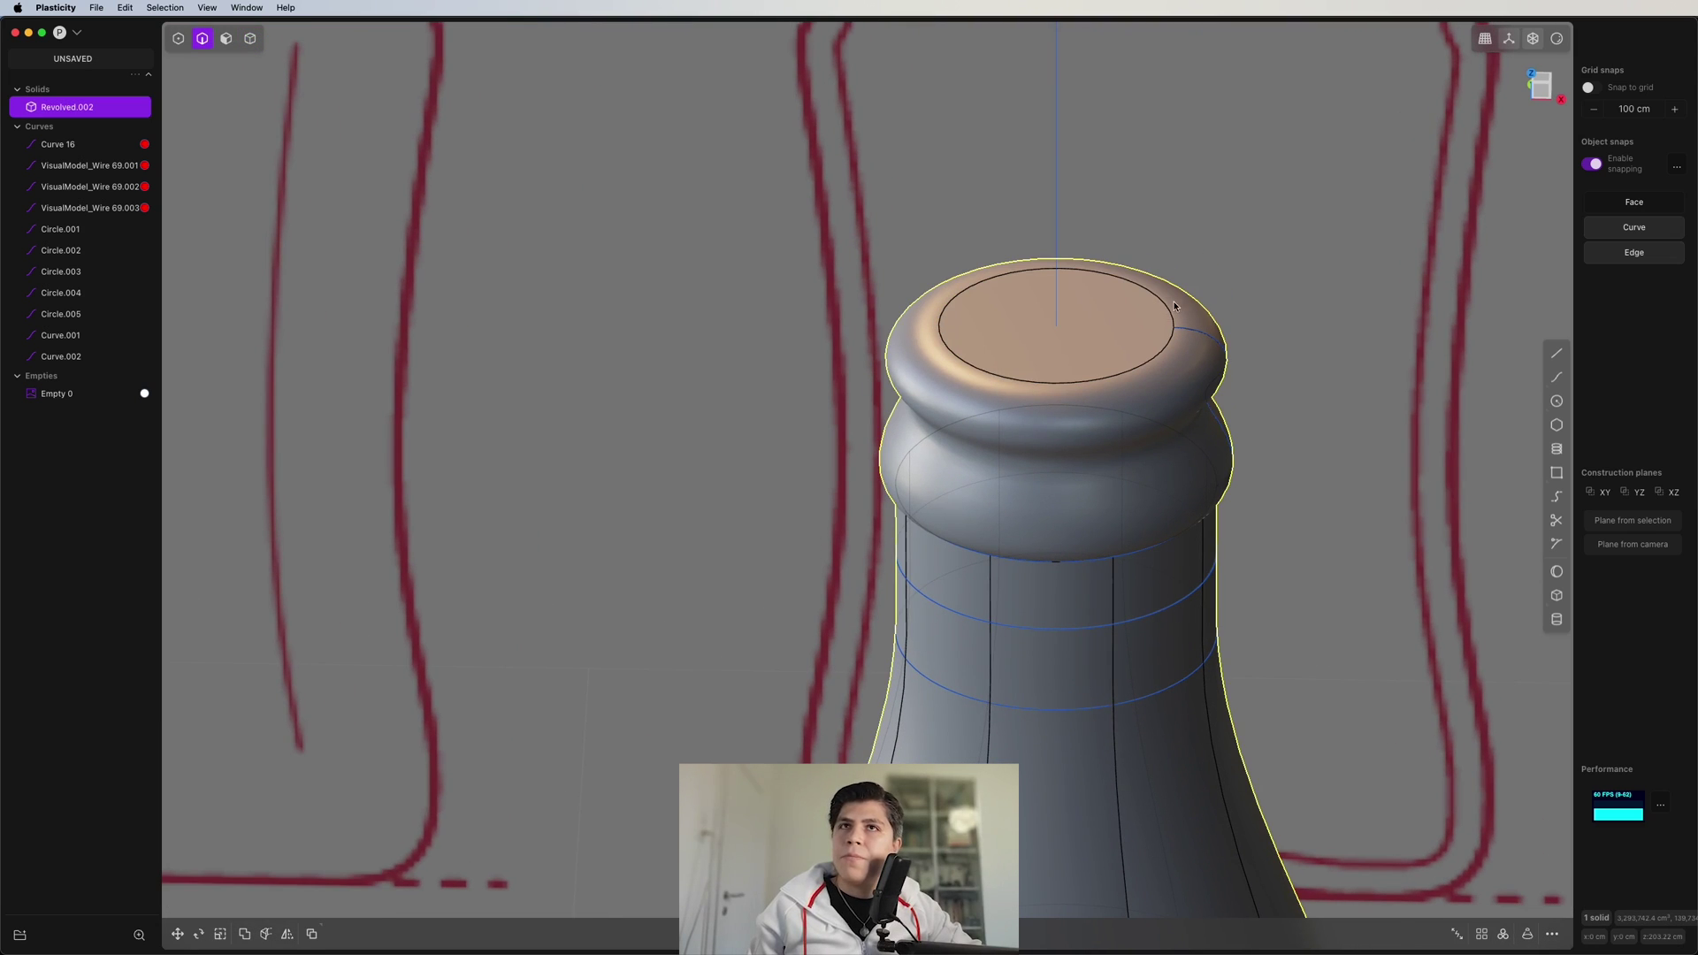
- Isolate the bottle solid and hide its edges to inspect the shading and the transition between lip and neck
{"action": "scroll", "coordinate": [957, 306], "scroll_direction": "down", "scroll_amount": 6}
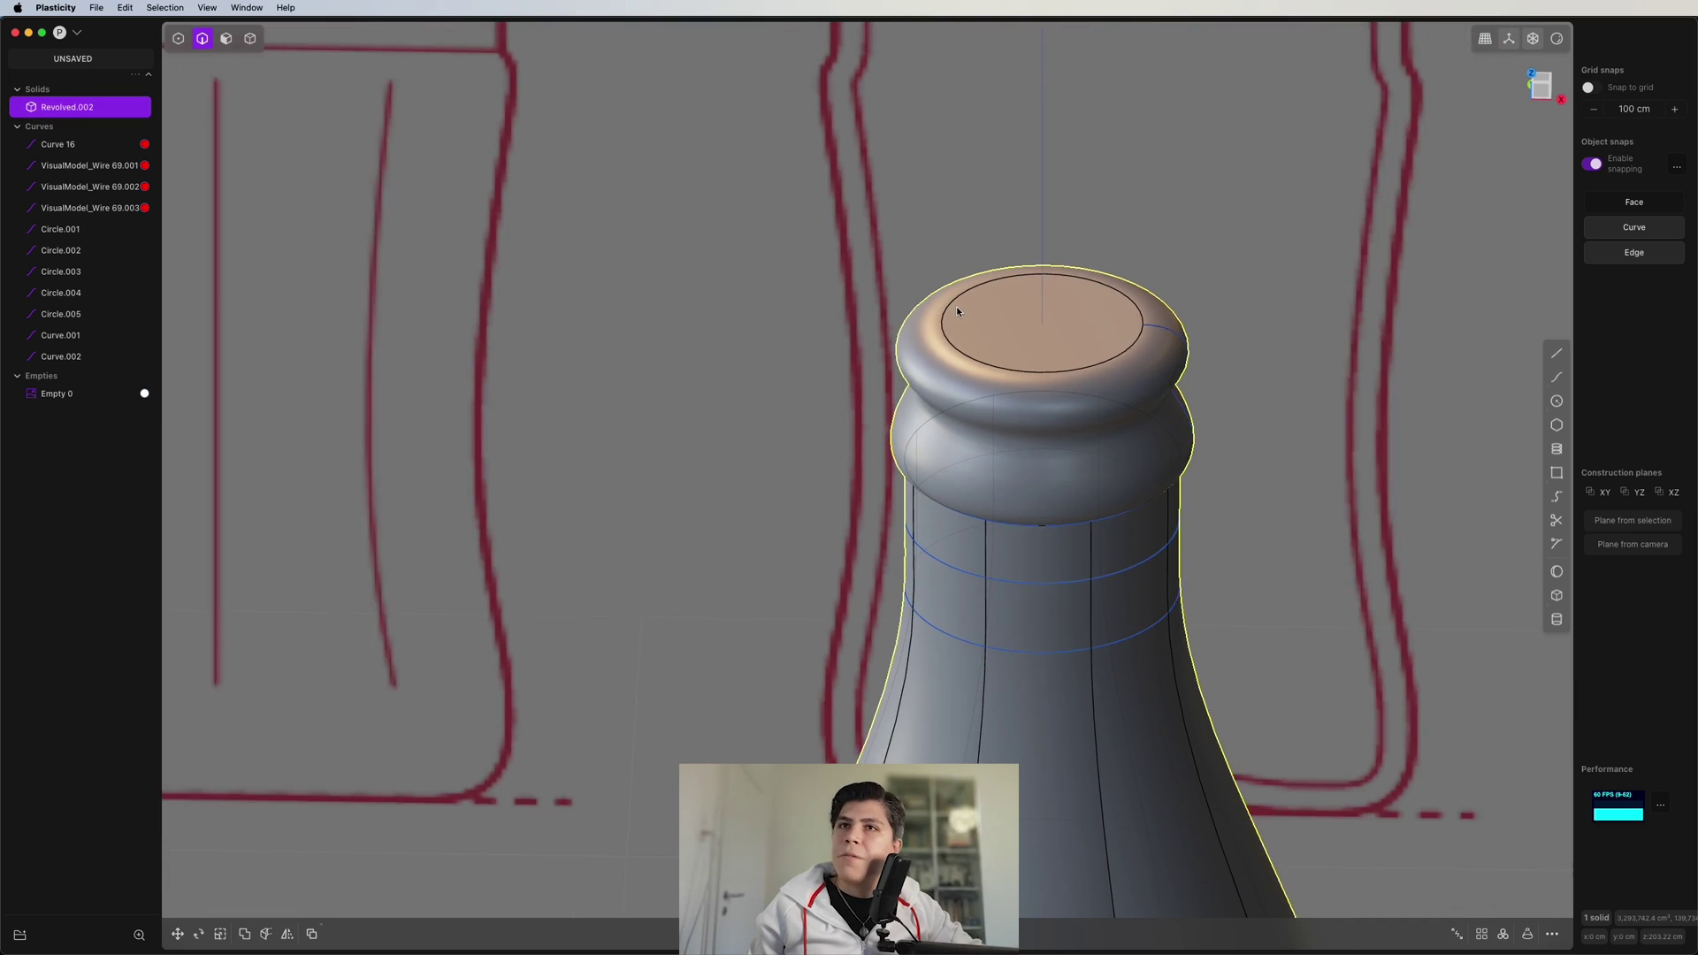
{"action": "key", "text": "shift+h"}
{"action": "middle_click_drag", "start_coordinate": [1079, 494], "coordinate": [1043, 422]}
{"action": "scroll", "coordinate": [1009, 470], "scroll_direction": "down", "scroll_amount": 5}
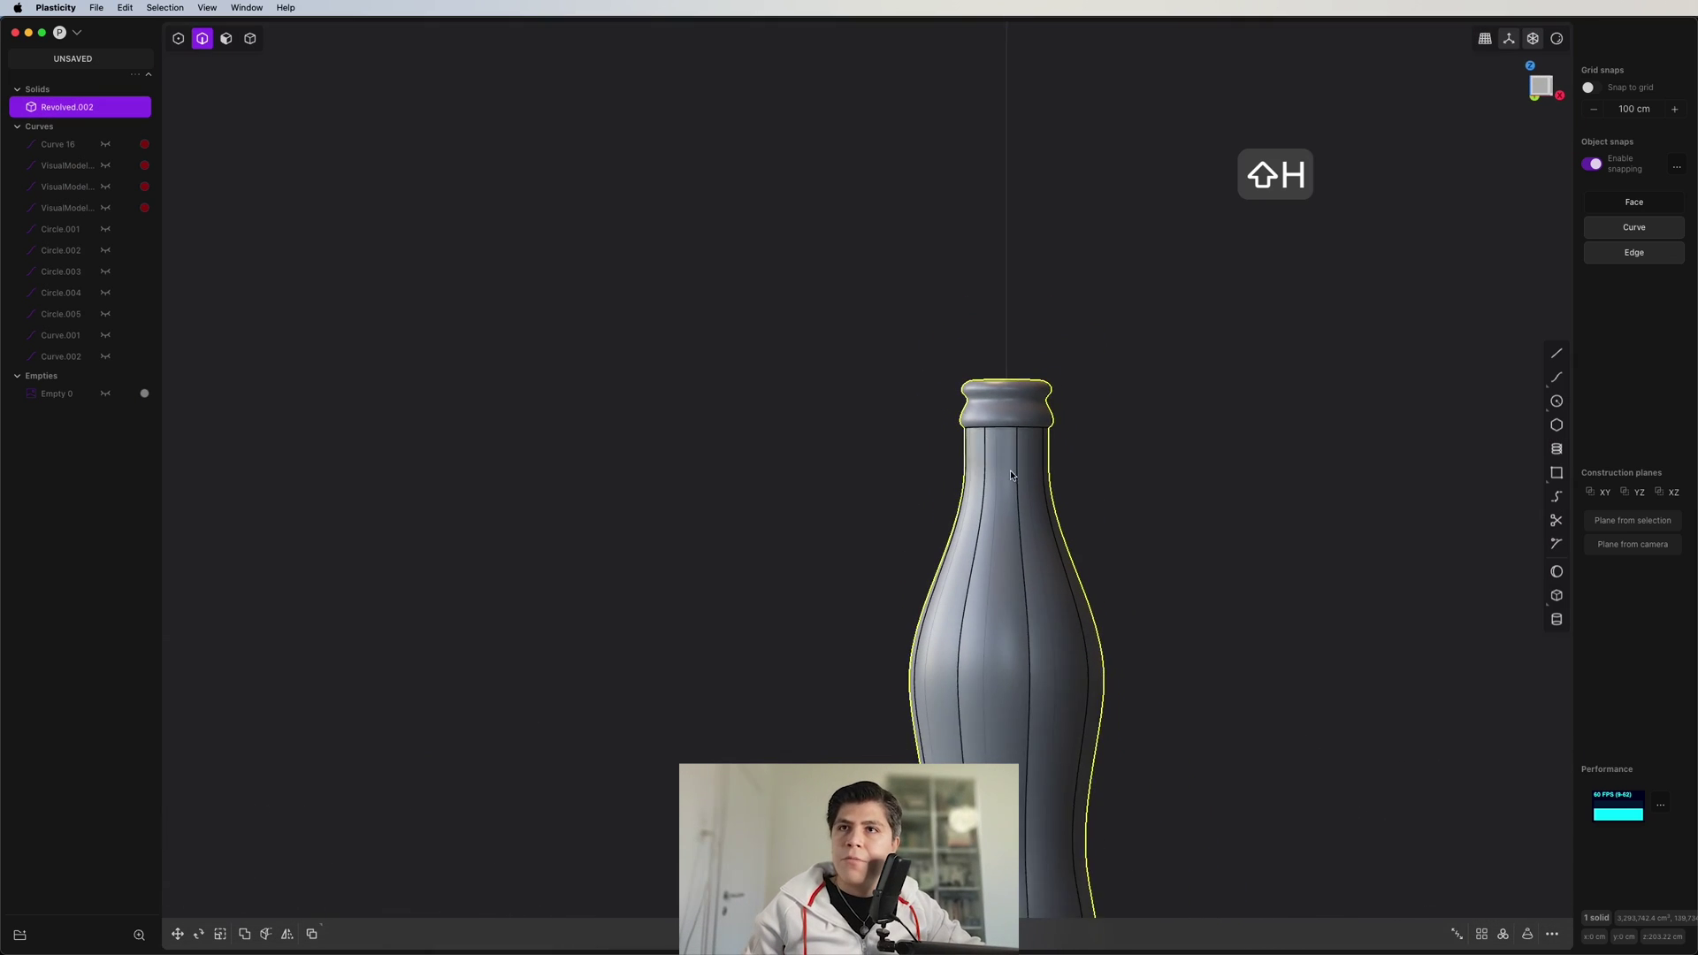
{"action": "middle_click_drag", "start_coordinate": [1114, 557], "coordinate": [1130, 492], "text": "shift"}
{"action": "key", "text": "shift+super+e"}
{"action": "scroll", "coordinate": [992, 269], "scroll_direction": "up", "scroll_amount": 8}
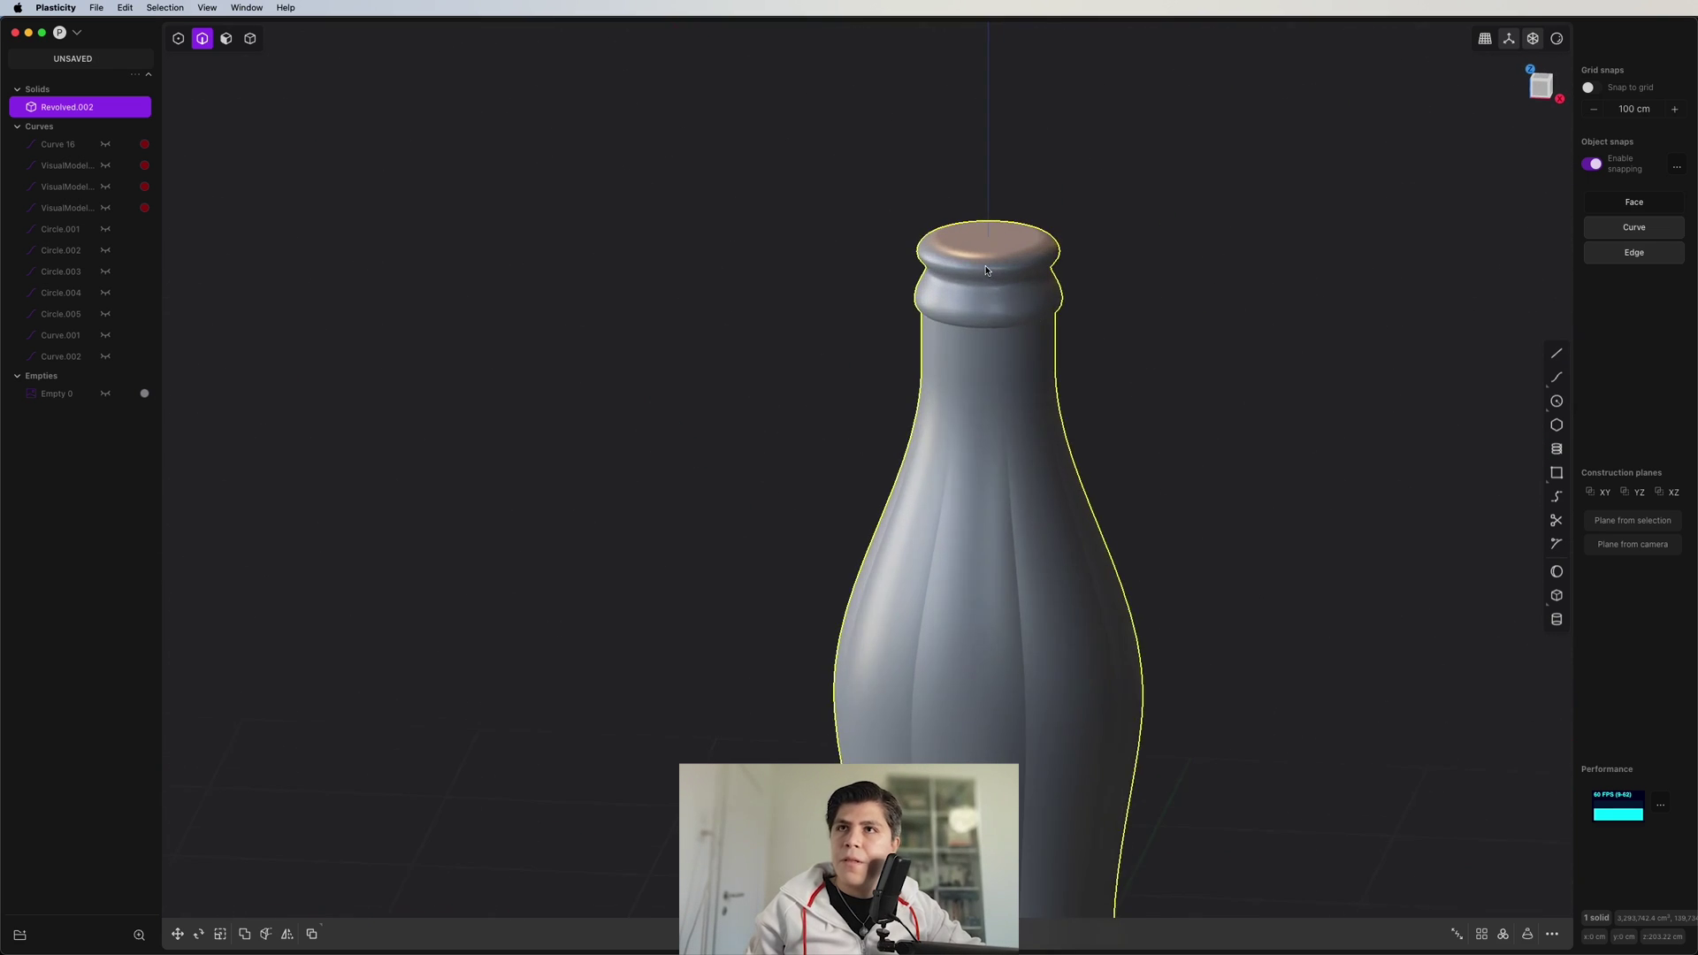
{"action": "middle_click_drag", "start_coordinate": [994, 395], "coordinate": [1015, 361]}
{"action": "scroll", "coordinate": [1015, 361], "scroll_direction": "up", "scroll_amount": 3}
{"action": "scroll", "coordinate": [1017, 366], "scroll_direction": "up", "scroll_amount": 5}
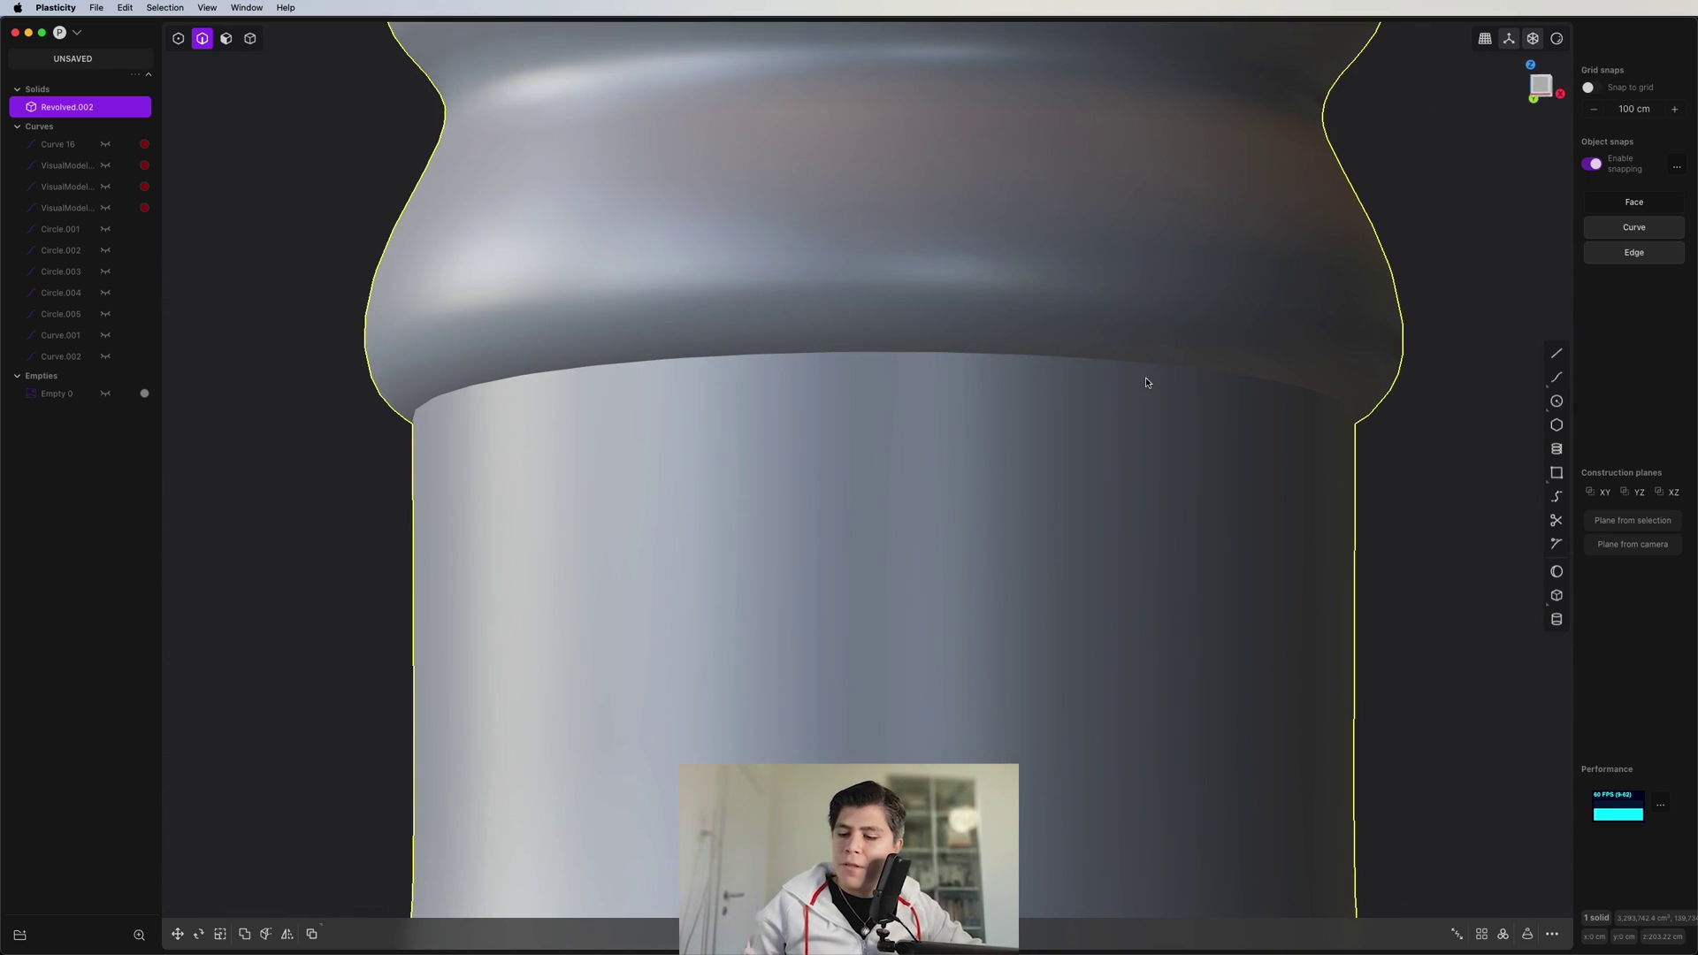
- Show the edges again and fillet the edge loop between lip and neck by about 2.78 cm
{"action": "key", "text": "shift+super+e"}
{"action": "key", "text": "2"}
{"action": "left_click", "coordinate": [1164, 361]}
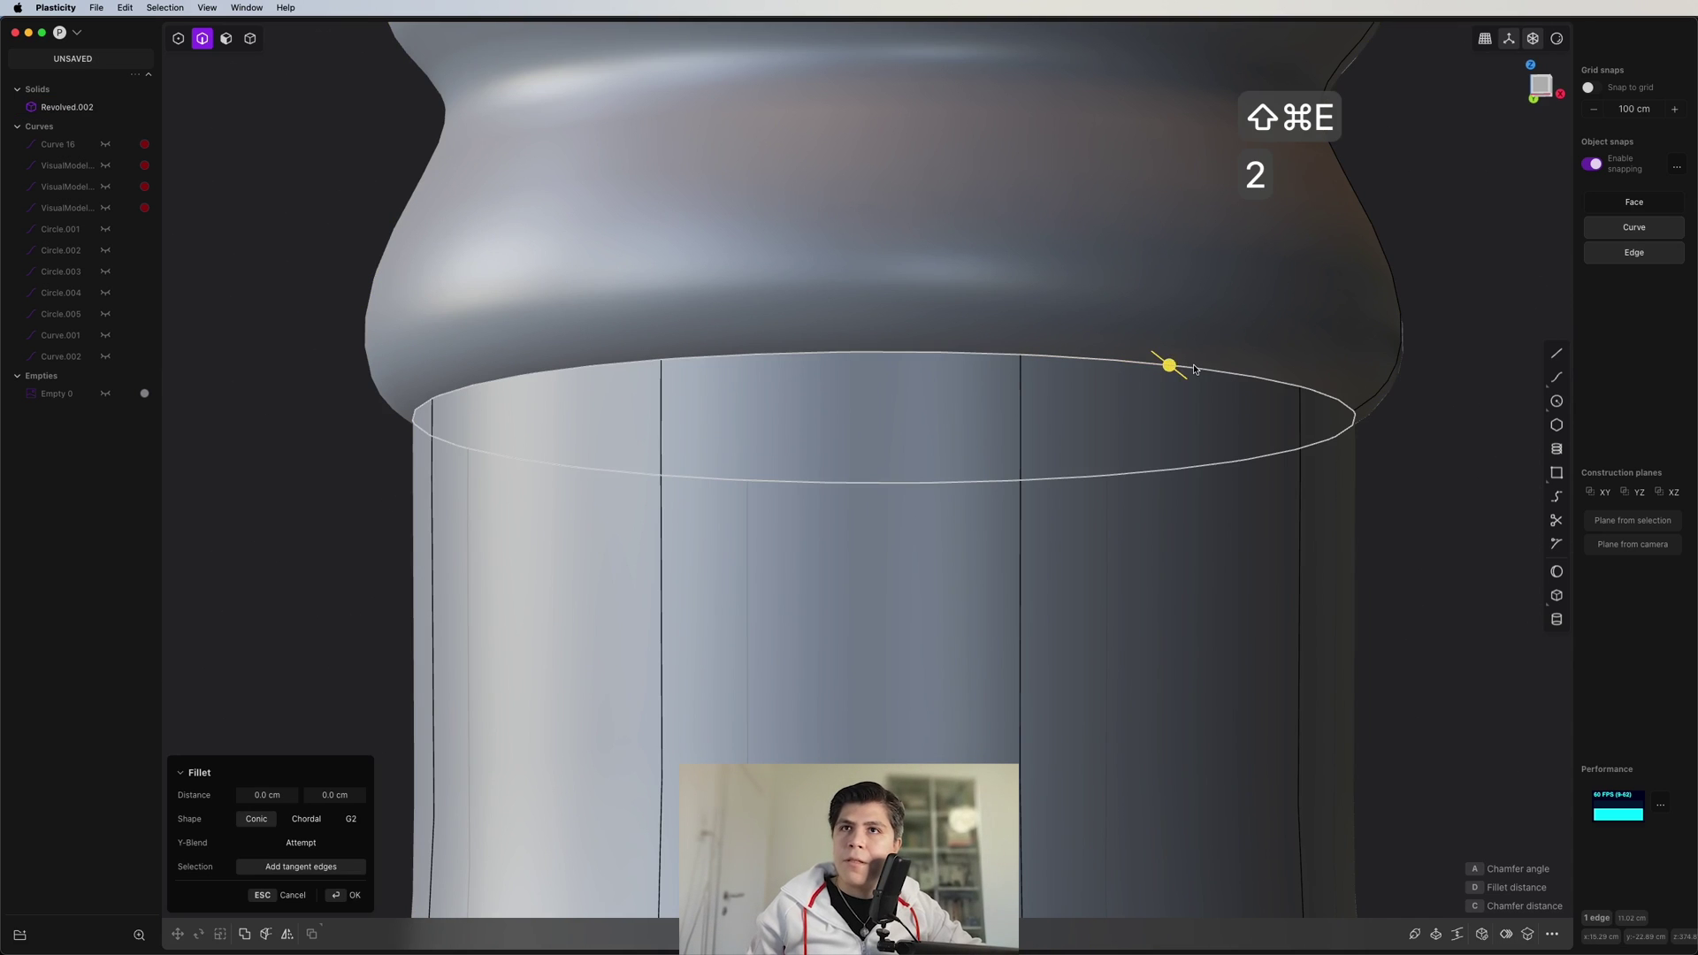
{"action": "left_click_drag", "start_coordinate": [1300, 383], "coordinate": [1344, 389]}
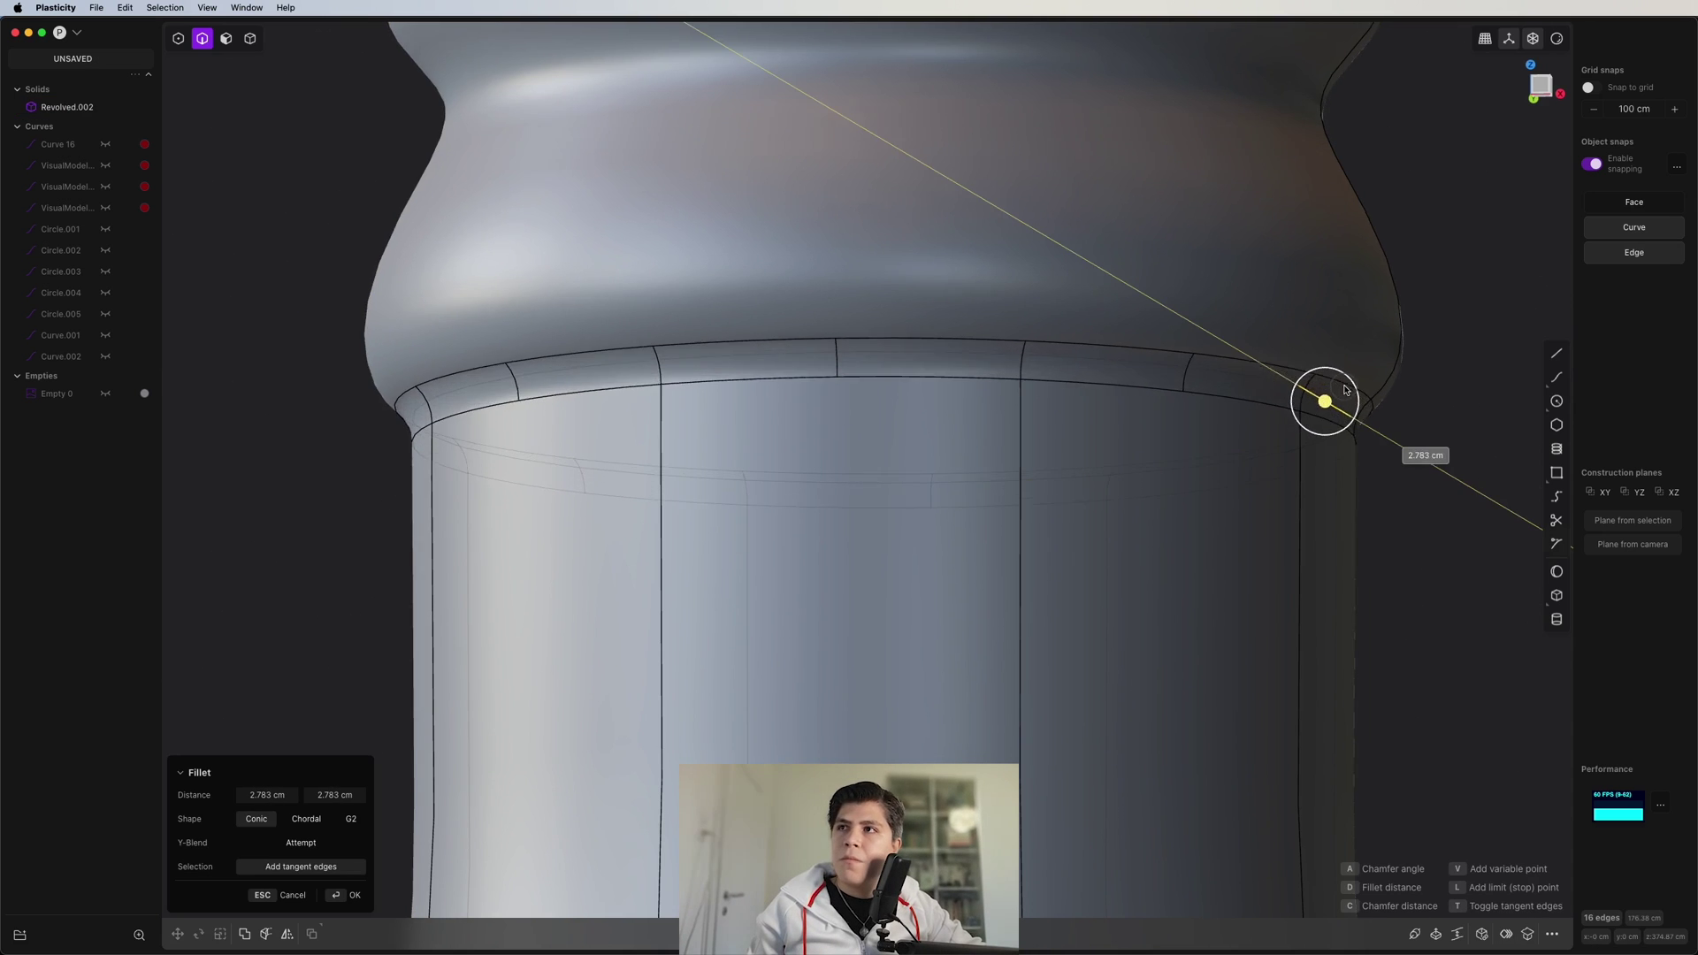
{"action": "scroll", "coordinate": [1110, 448], "scroll_direction": "down", "scroll_amount": 5}
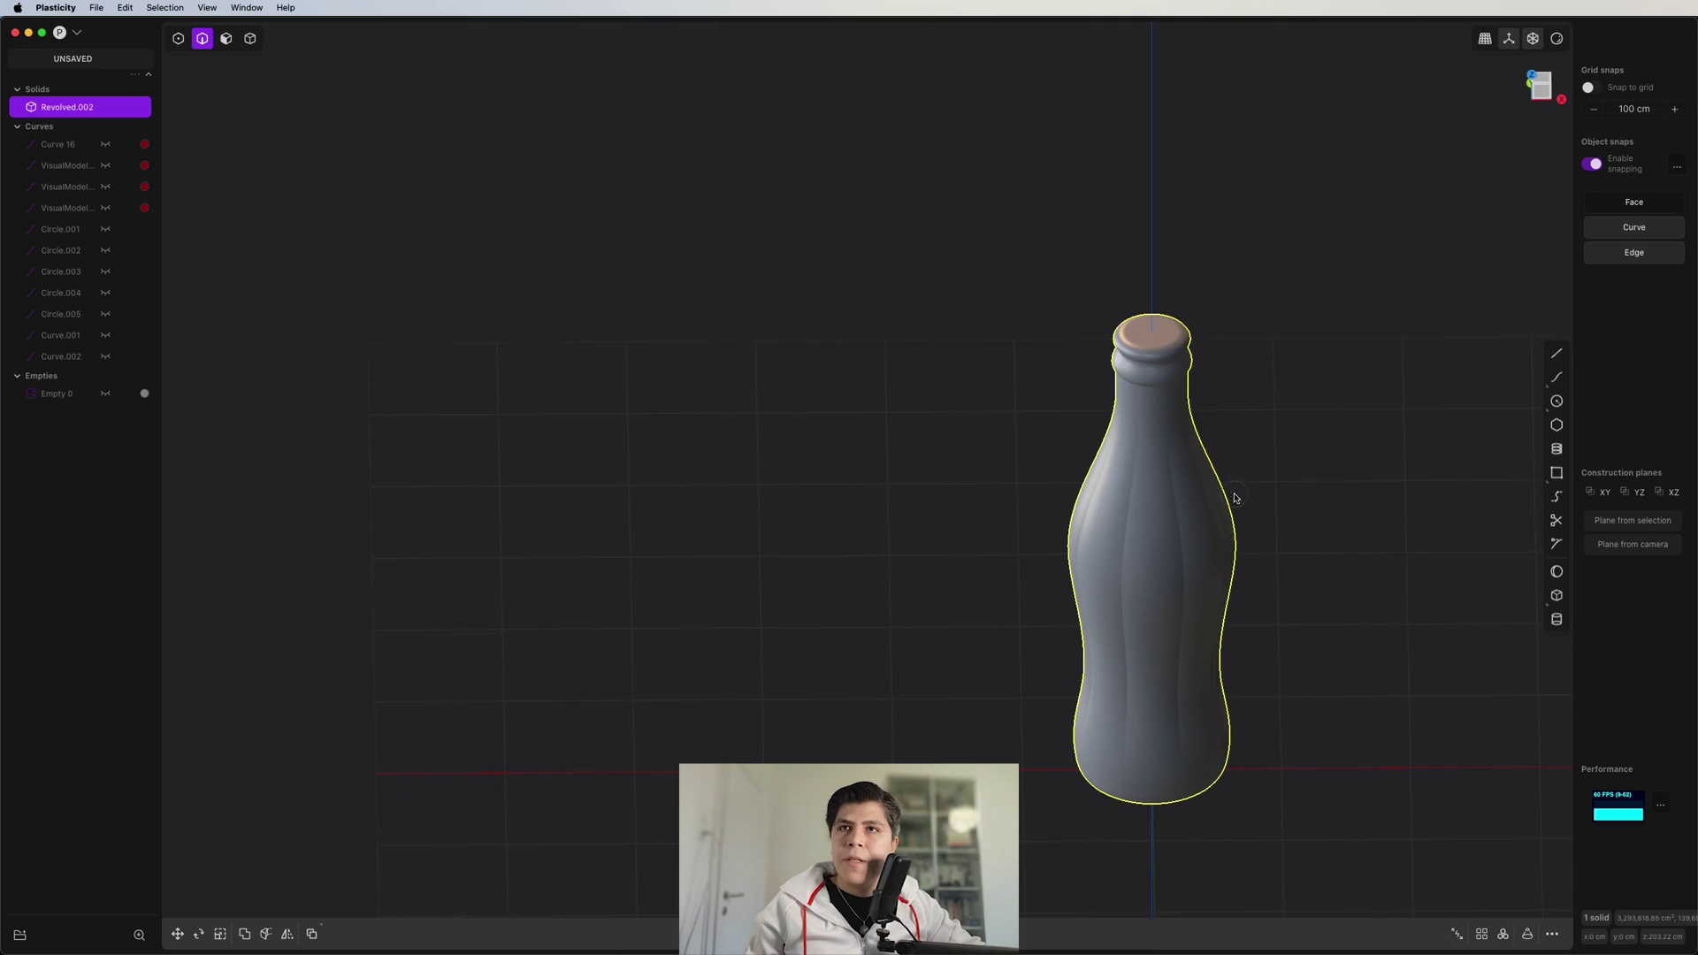
{"action": "middle_click_drag", "start_coordinate": [1185, 443], "coordinate": [1125, 397]}
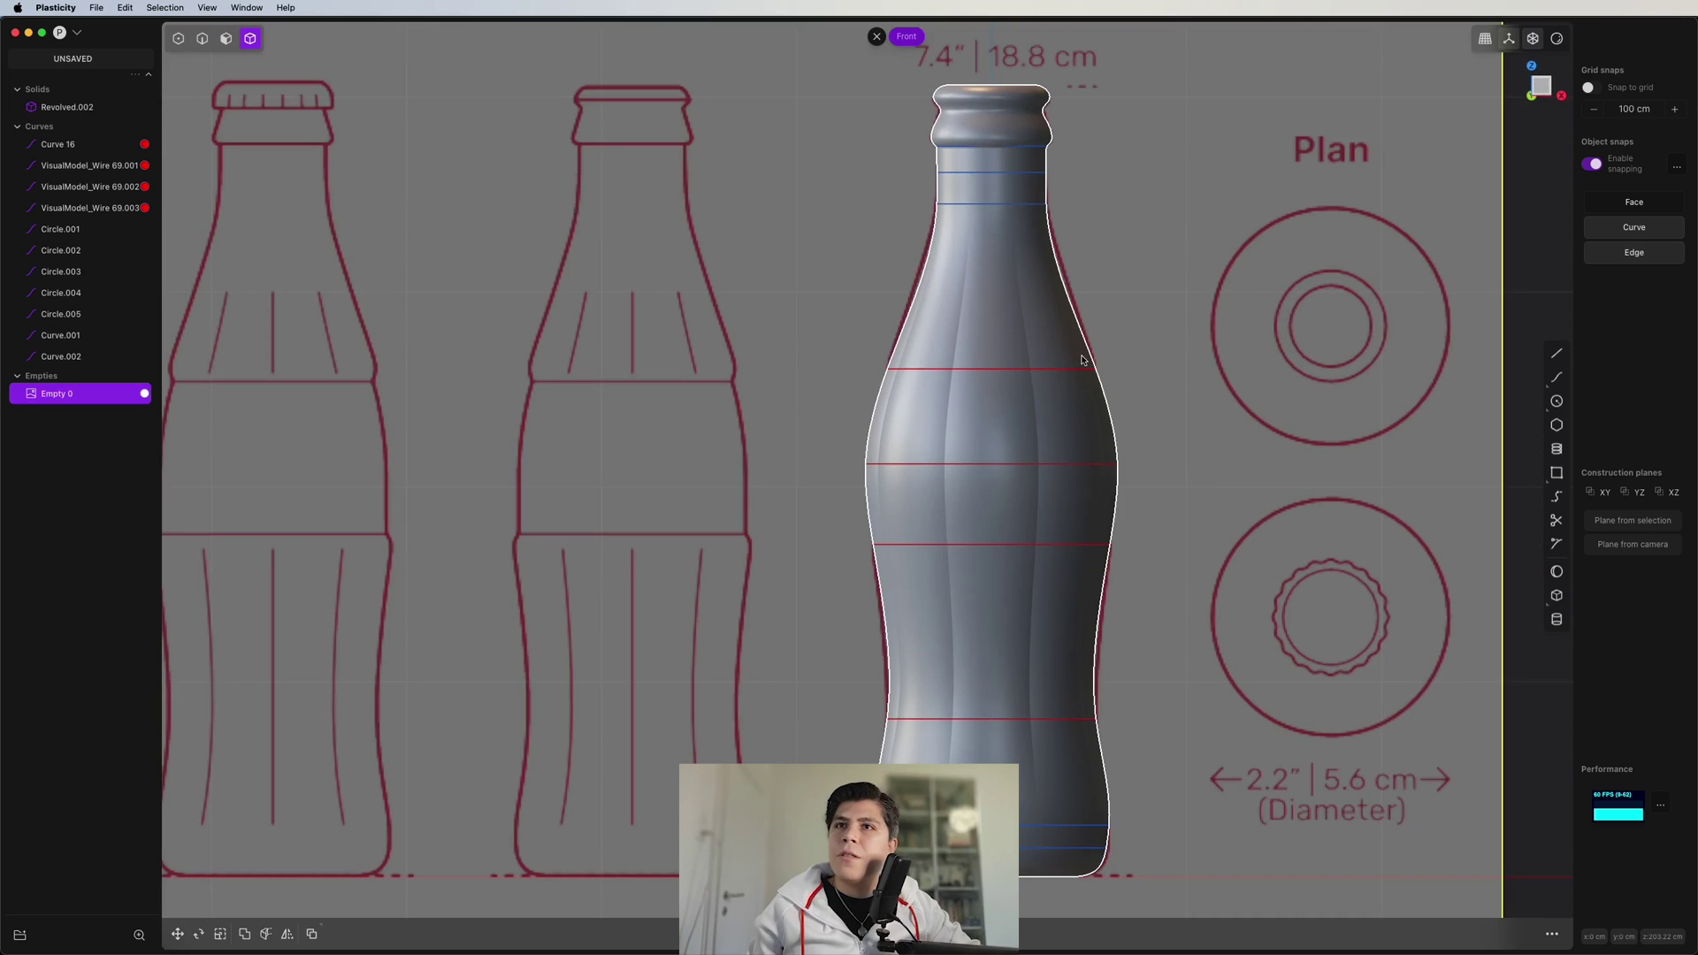
- Draw two slanted lines outward from the right-hand upper and lower corners of the middle blueprint bottle's label band
{"action": "middle_click_drag", "start_coordinate": [1080, 360], "coordinate": [1019, 124]}
{"action": "key", "text": "1"}
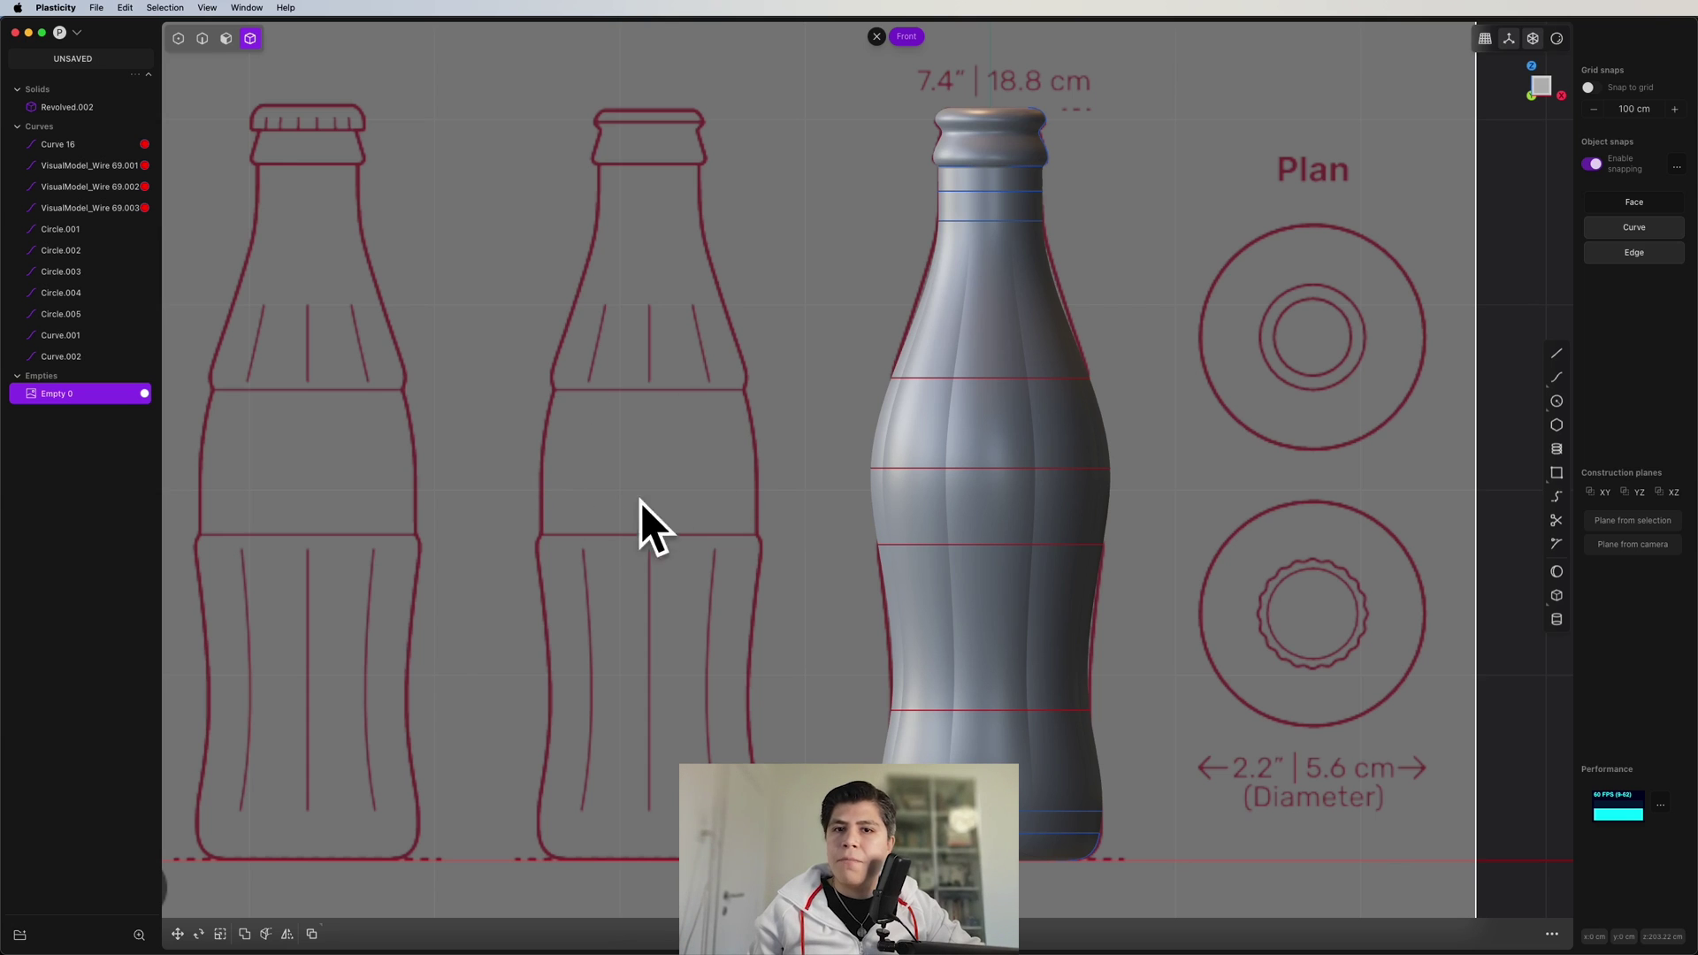
{"action": "scroll", "coordinate": [798, 436], "scroll_direction": "up", "scroll_amount": 5}
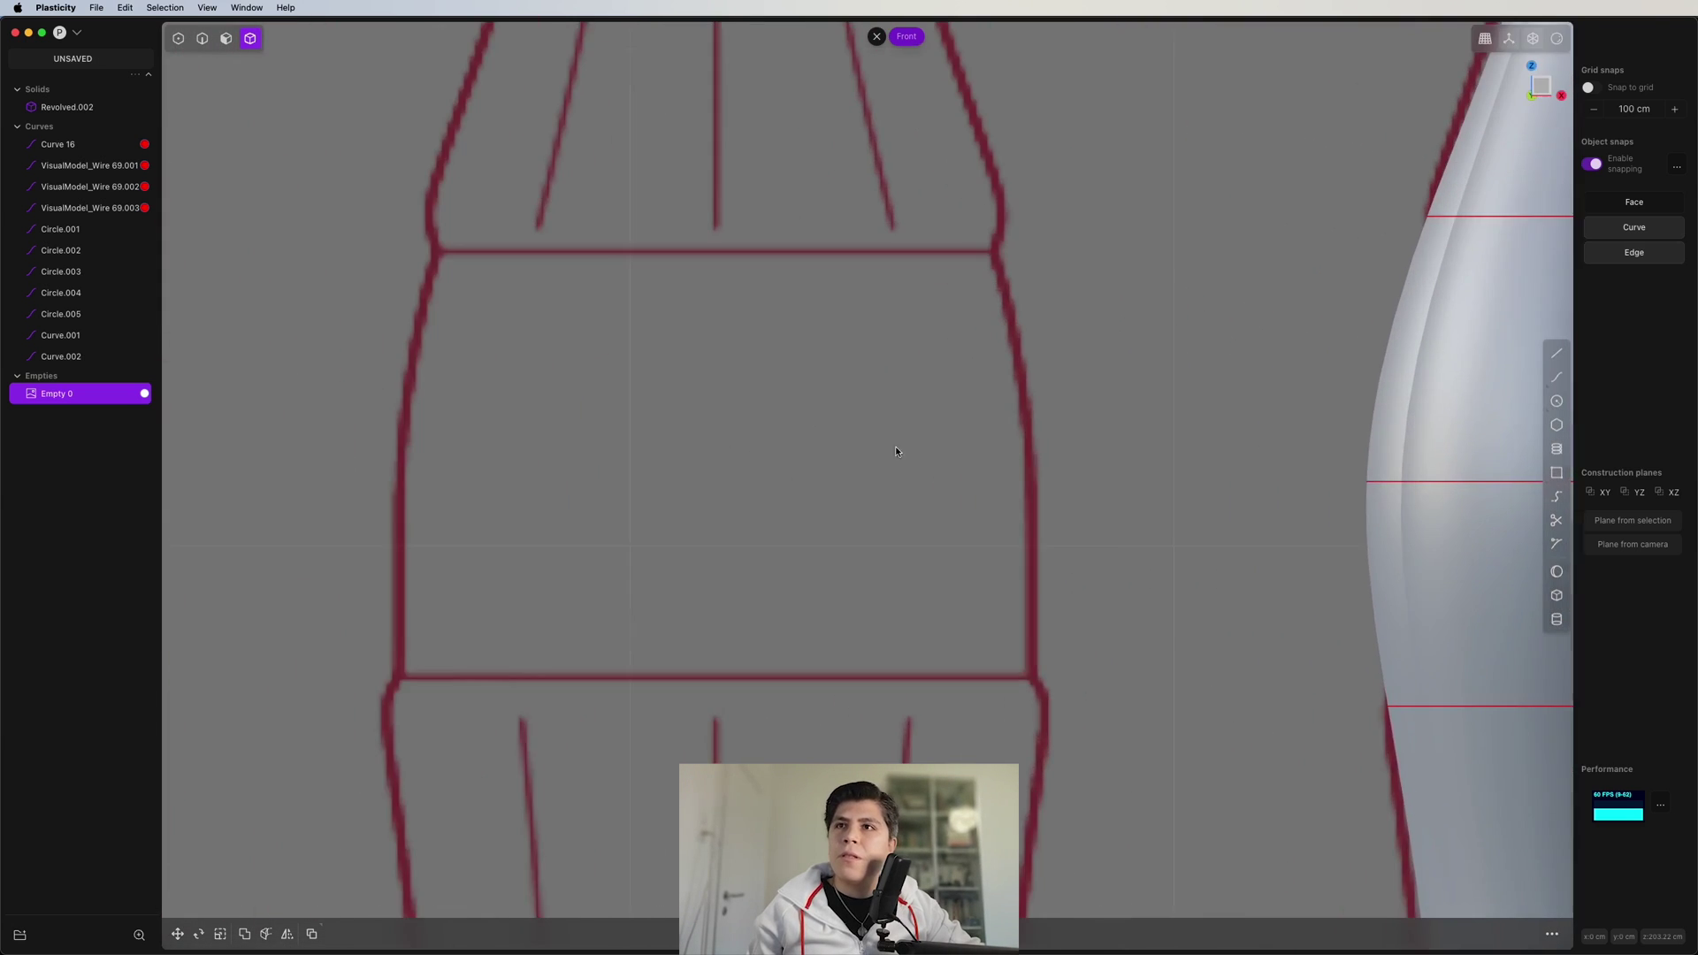
{"action": "key", "text": "shift+a"}
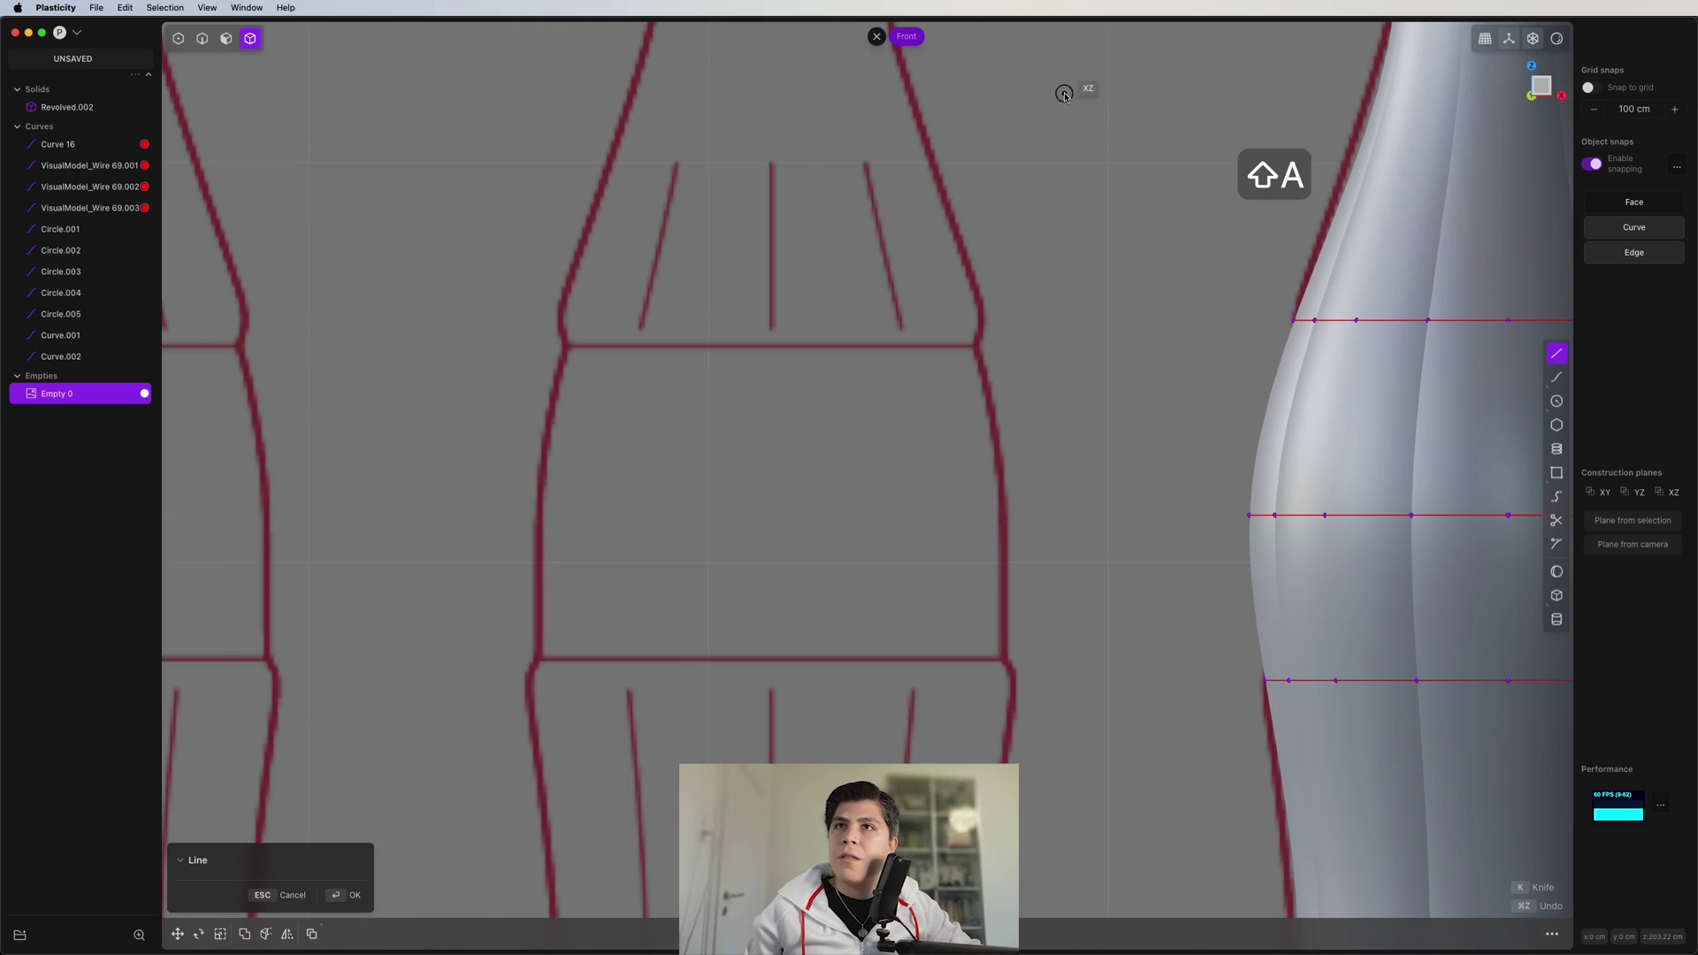
{"action": "left_click", "coordinate": [1099, 104]}
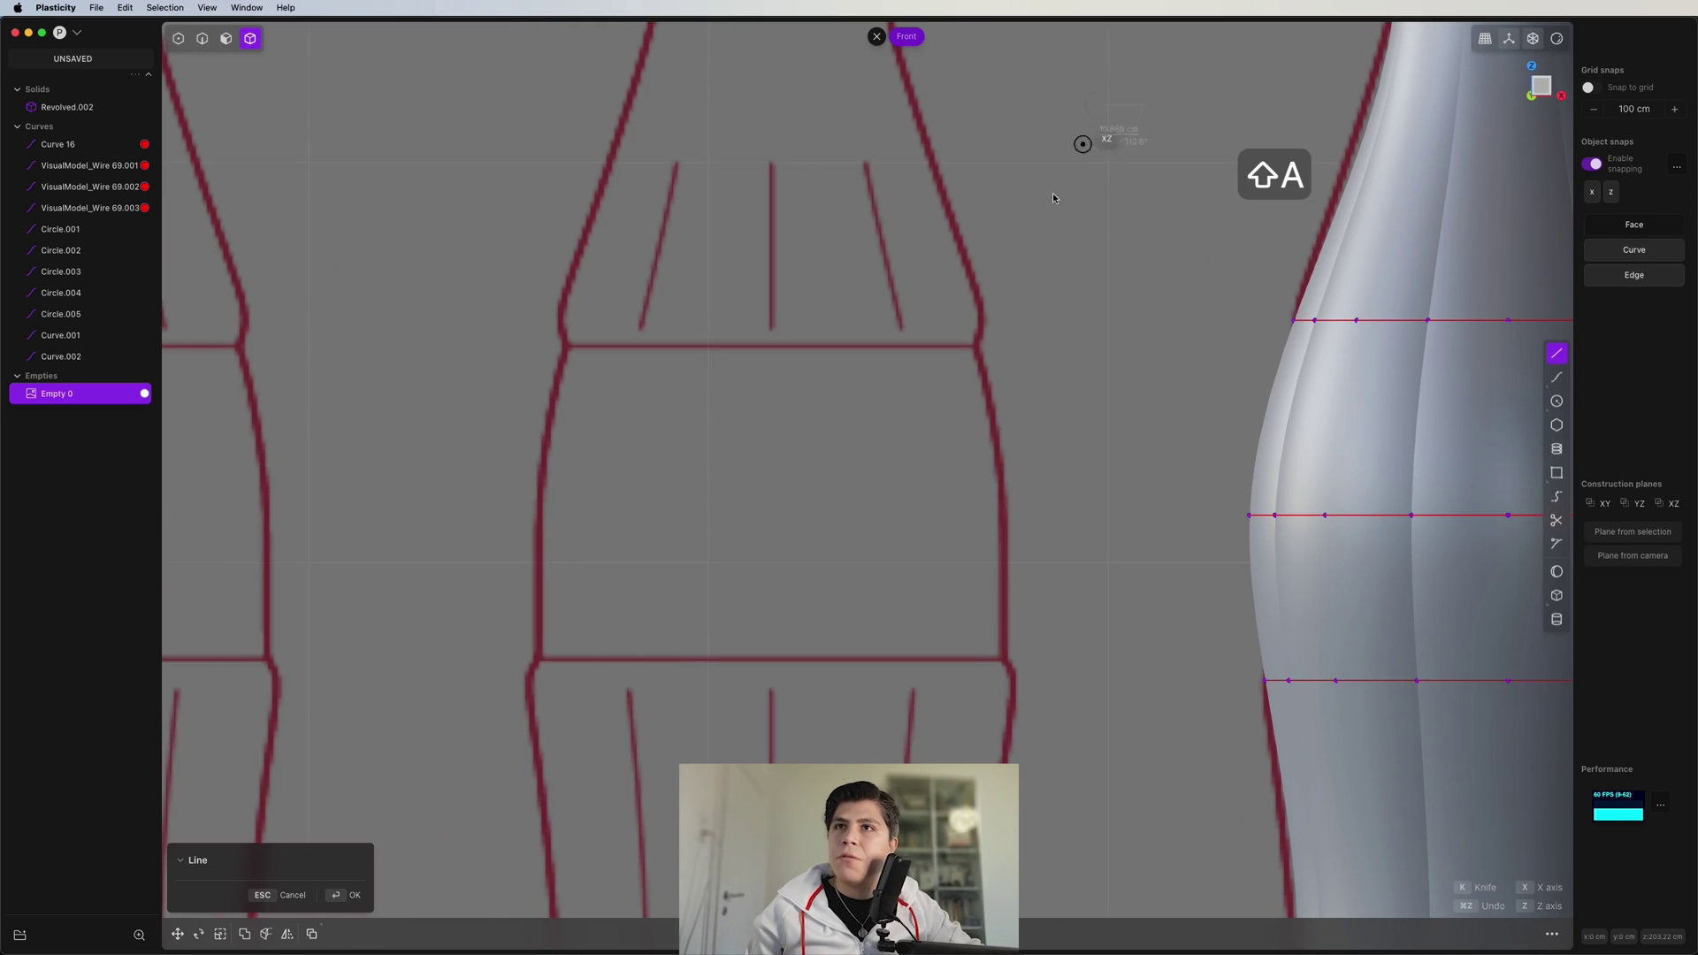
{"action": "left_click", "coordinate": [970, 351]}
{"action": "key", "text": "shift+a"}
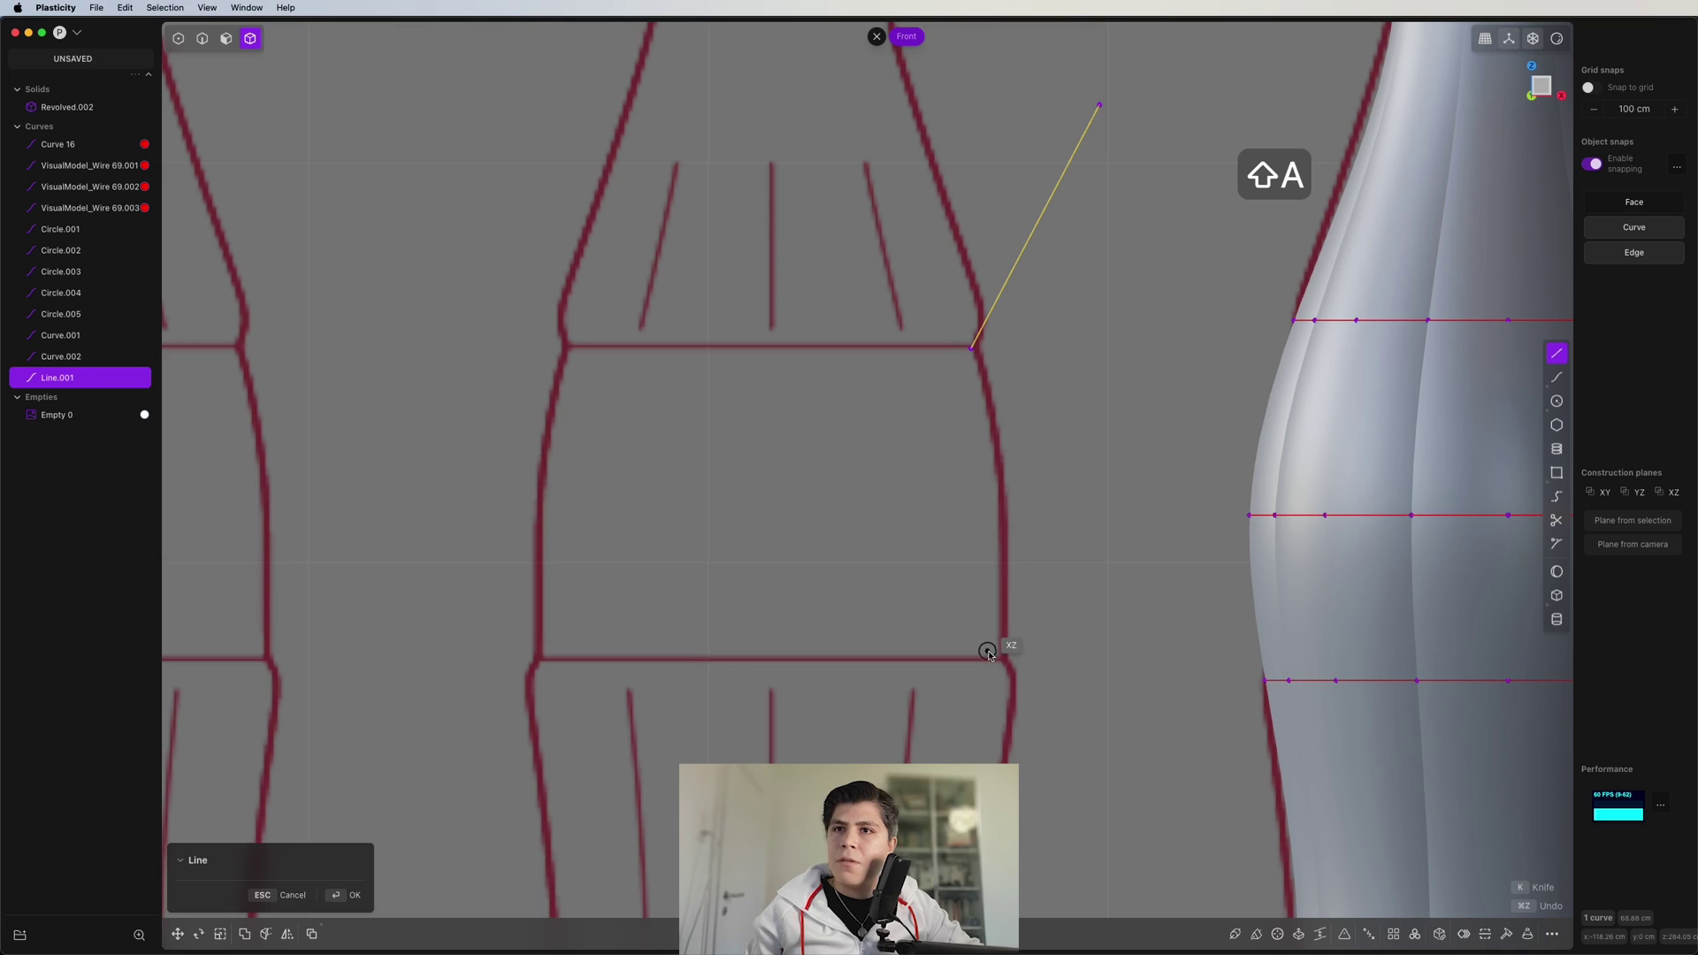
{"action": "left_click", "coordinate": [994, 657]}
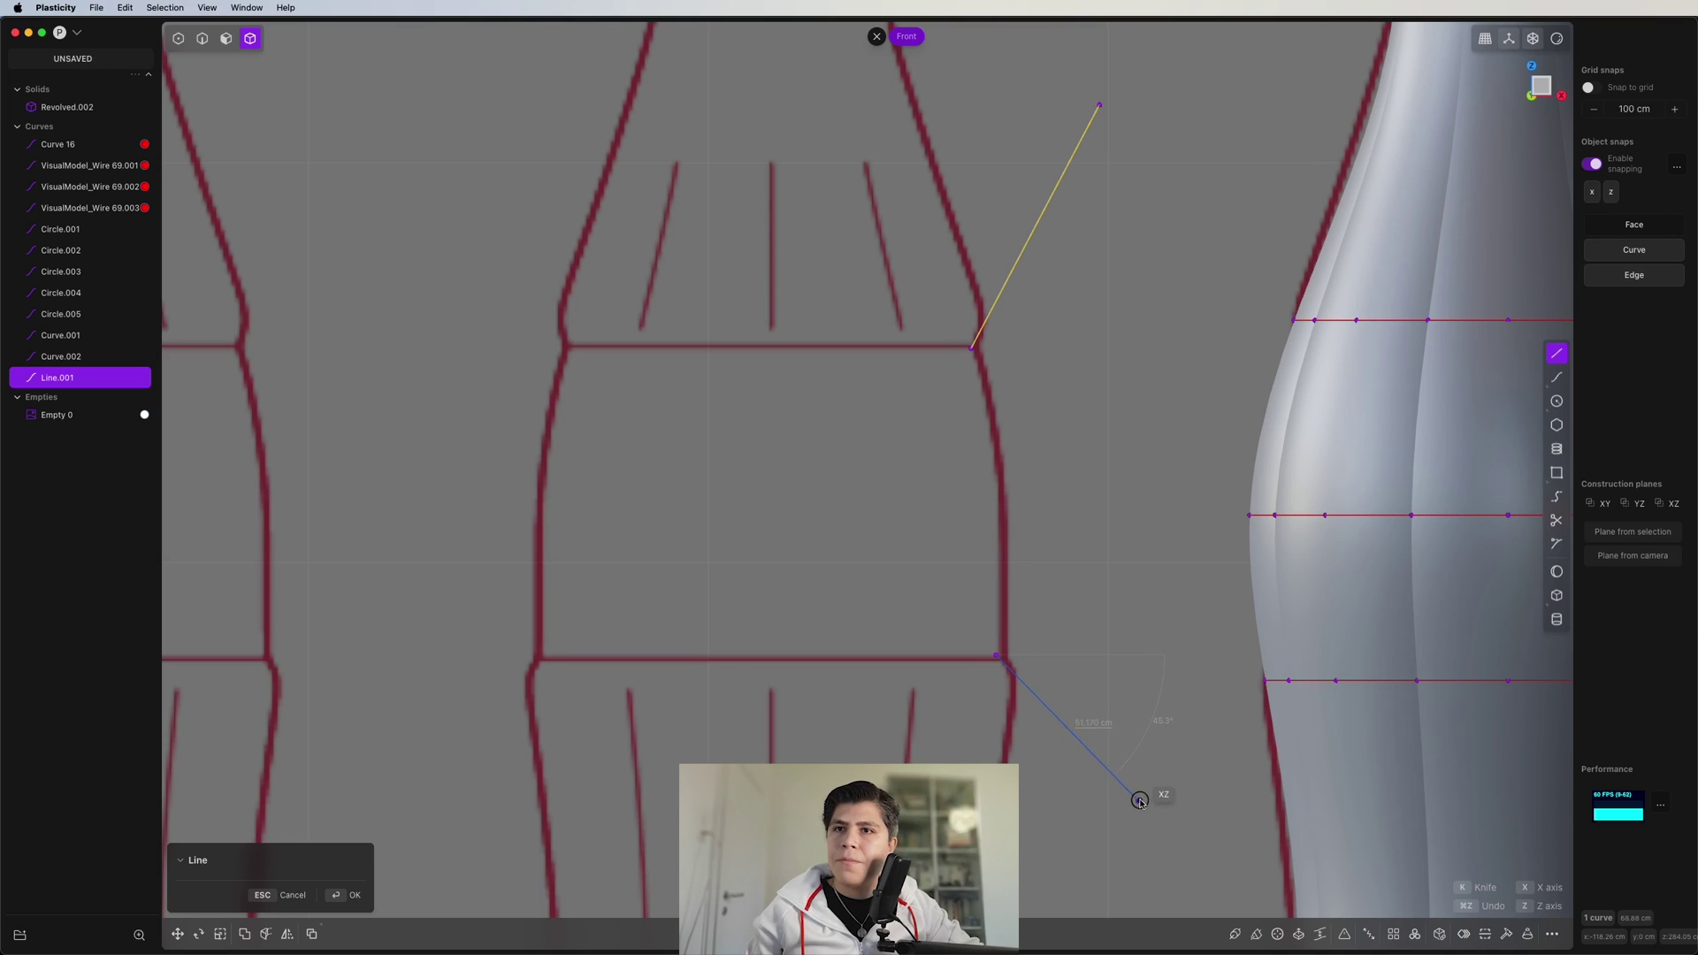
{"action": "left_click", "coordinate": [1140, 800]}
- Draw a curve along the label band's right outline between the two lines and move its middle control point to match the blueprint
{"action": "key", "text": "ctrl+super+c"}
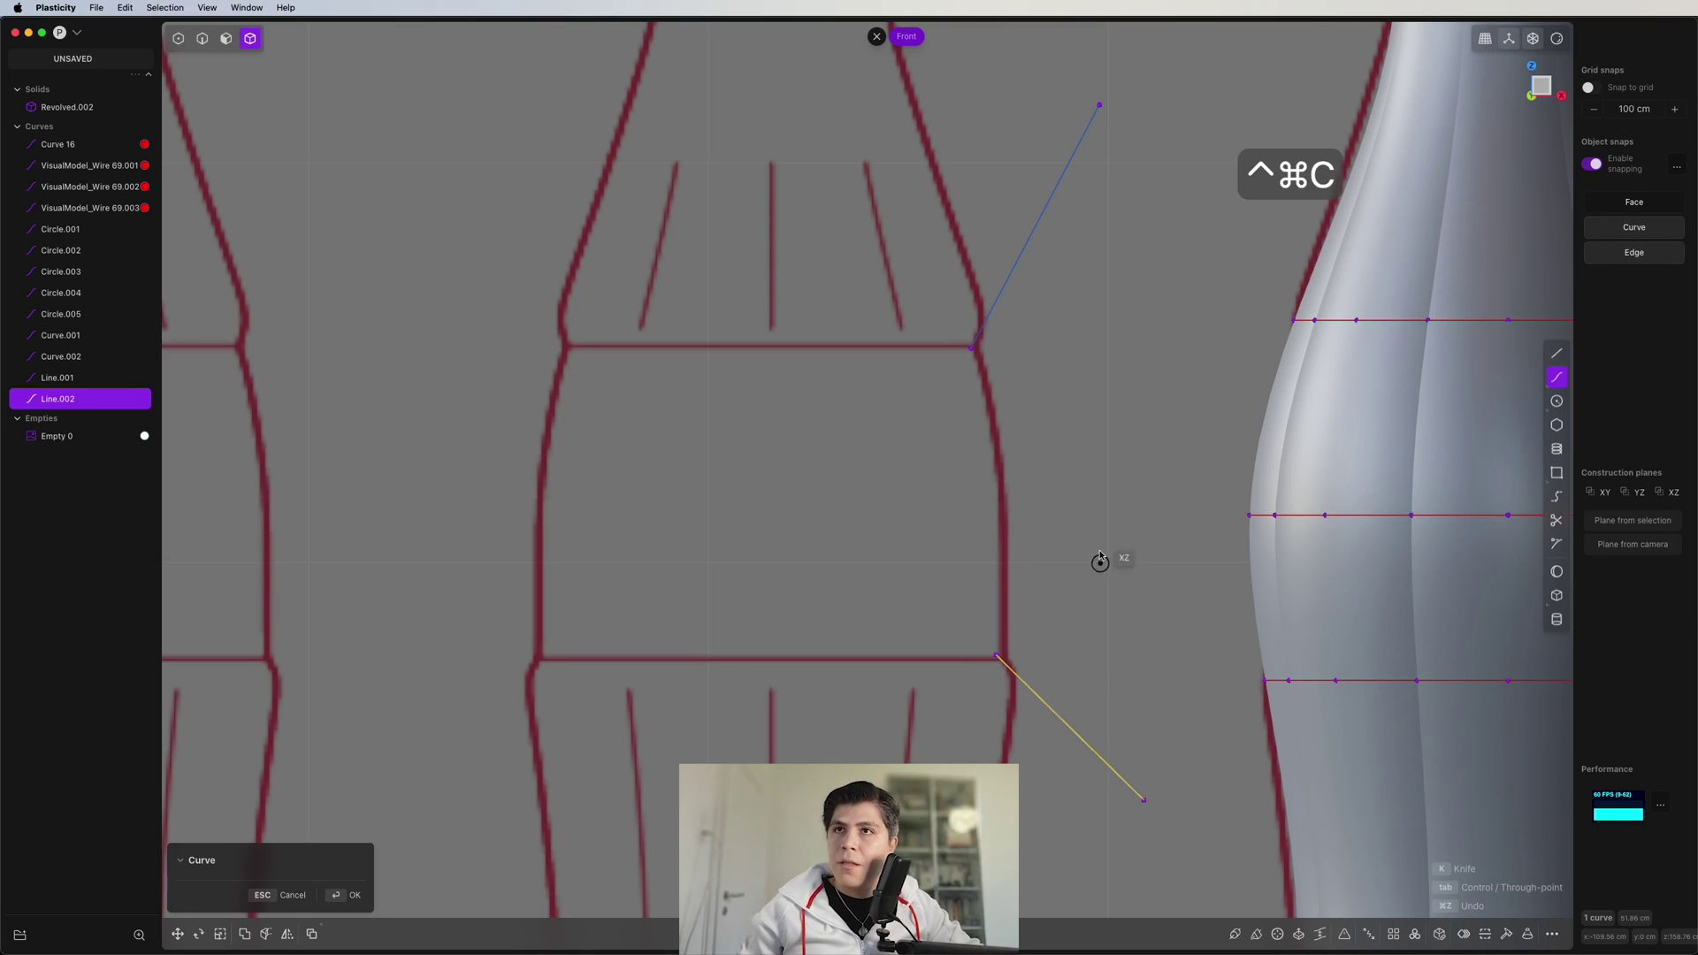
{"action": "left_click", "coordinate": [971, 349]}
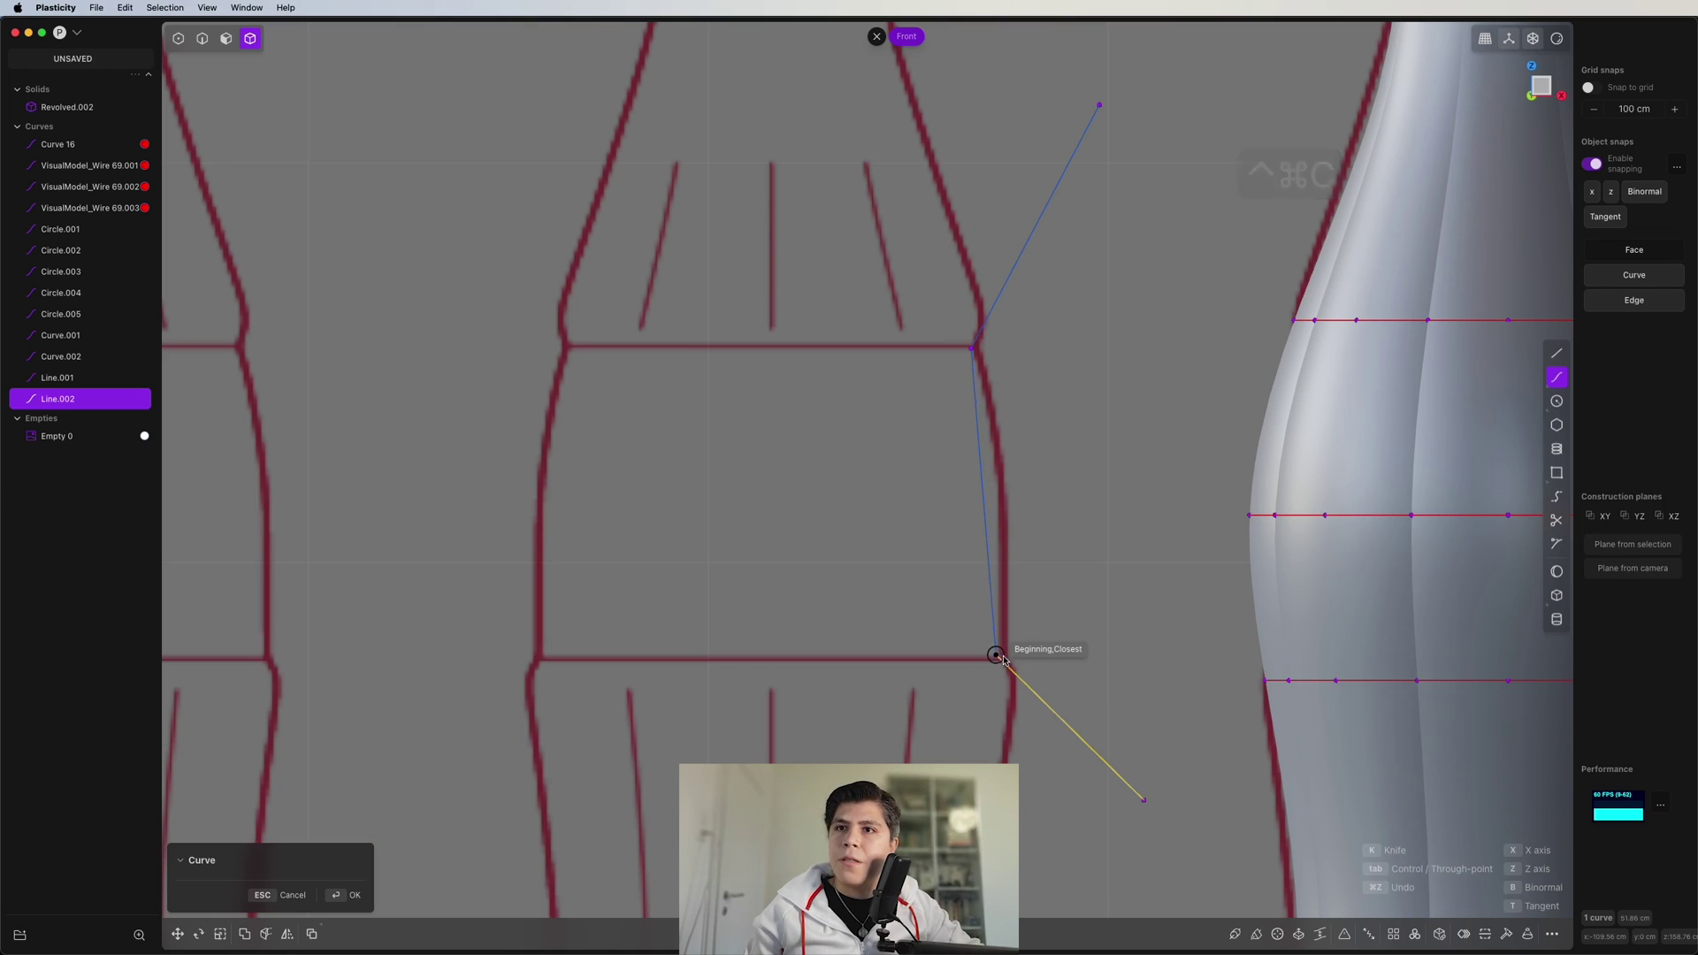
{"action": "left_click", "coordinate": [1008, 508]}
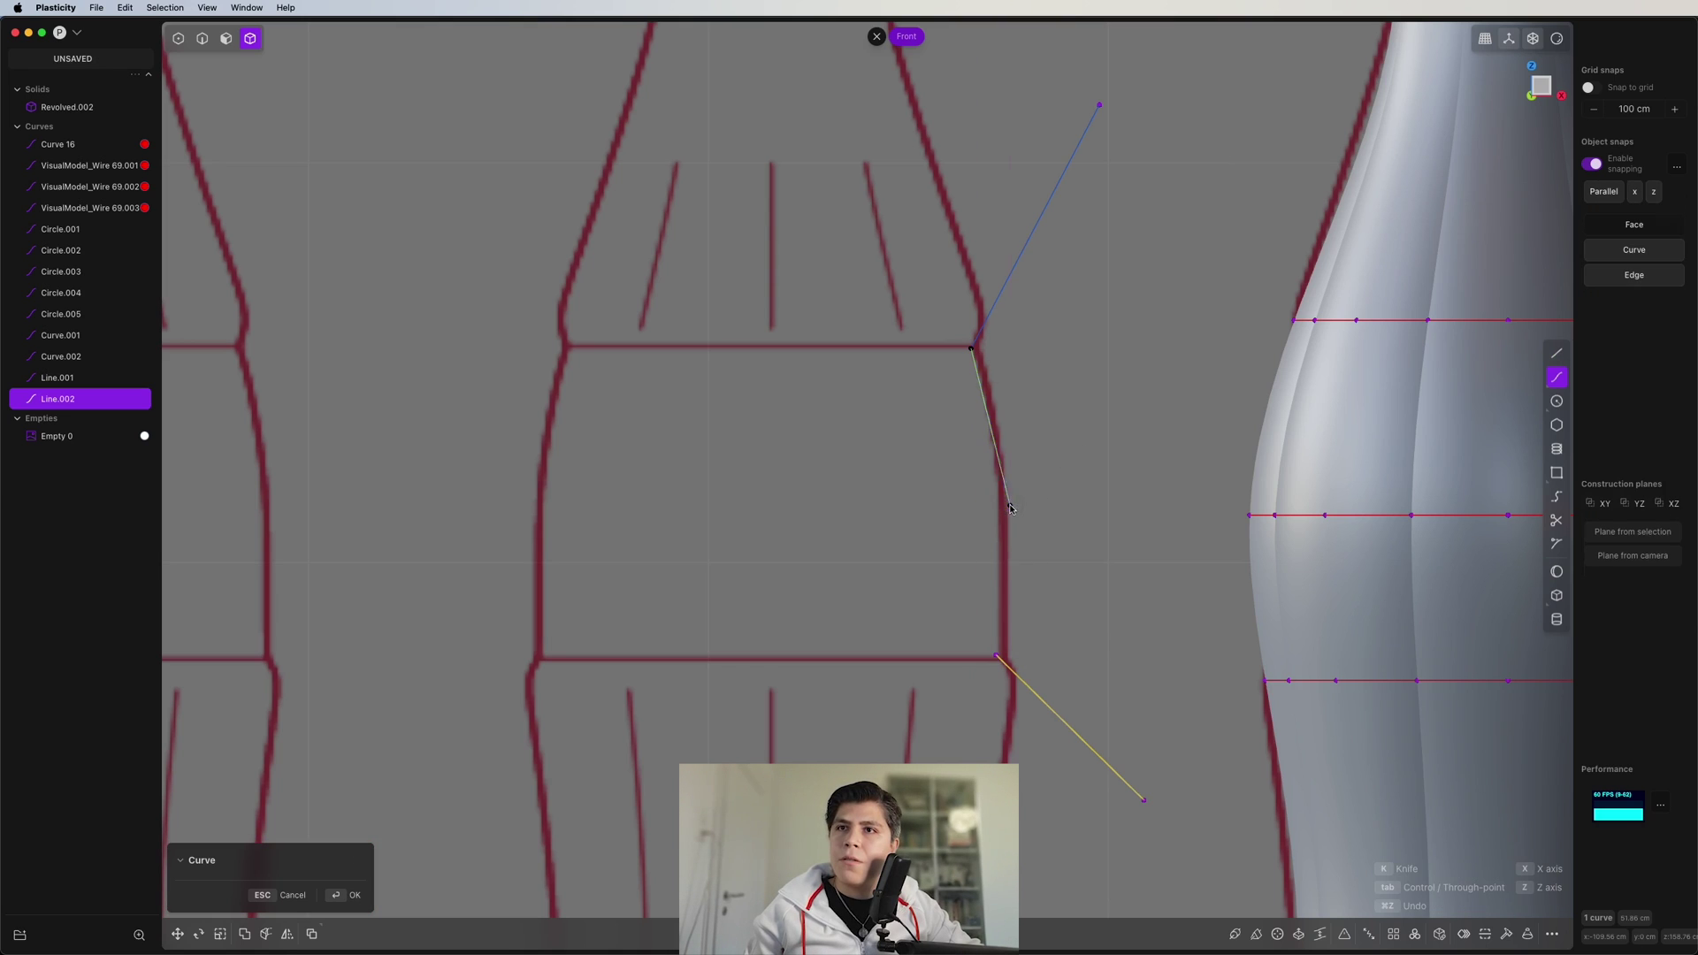
{"action": "left_click", "coordinate": [995, 655]}
{"action": "key", "text": "g"}
{"action": "key", "text": "g"}
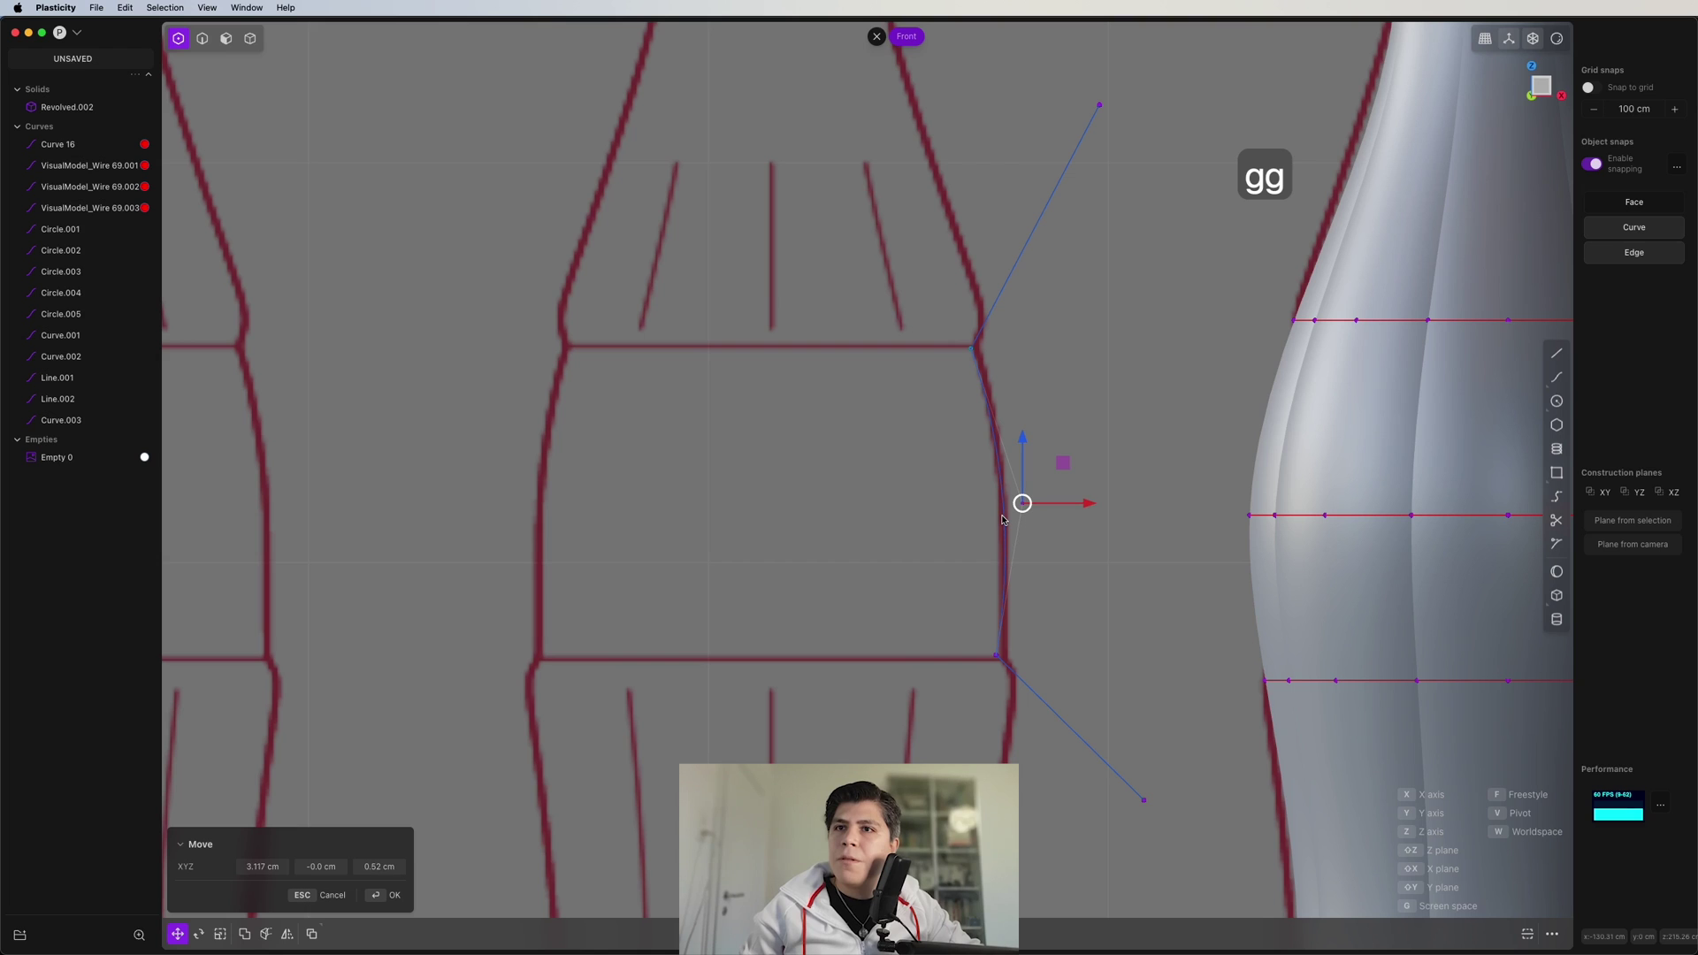
{"action": "left_click", "coordinate": [1002, 520]}
{"action": "scroll", "coordinate": [1138, 552], "scroll_direction": "down", "scroll_amount": 5}
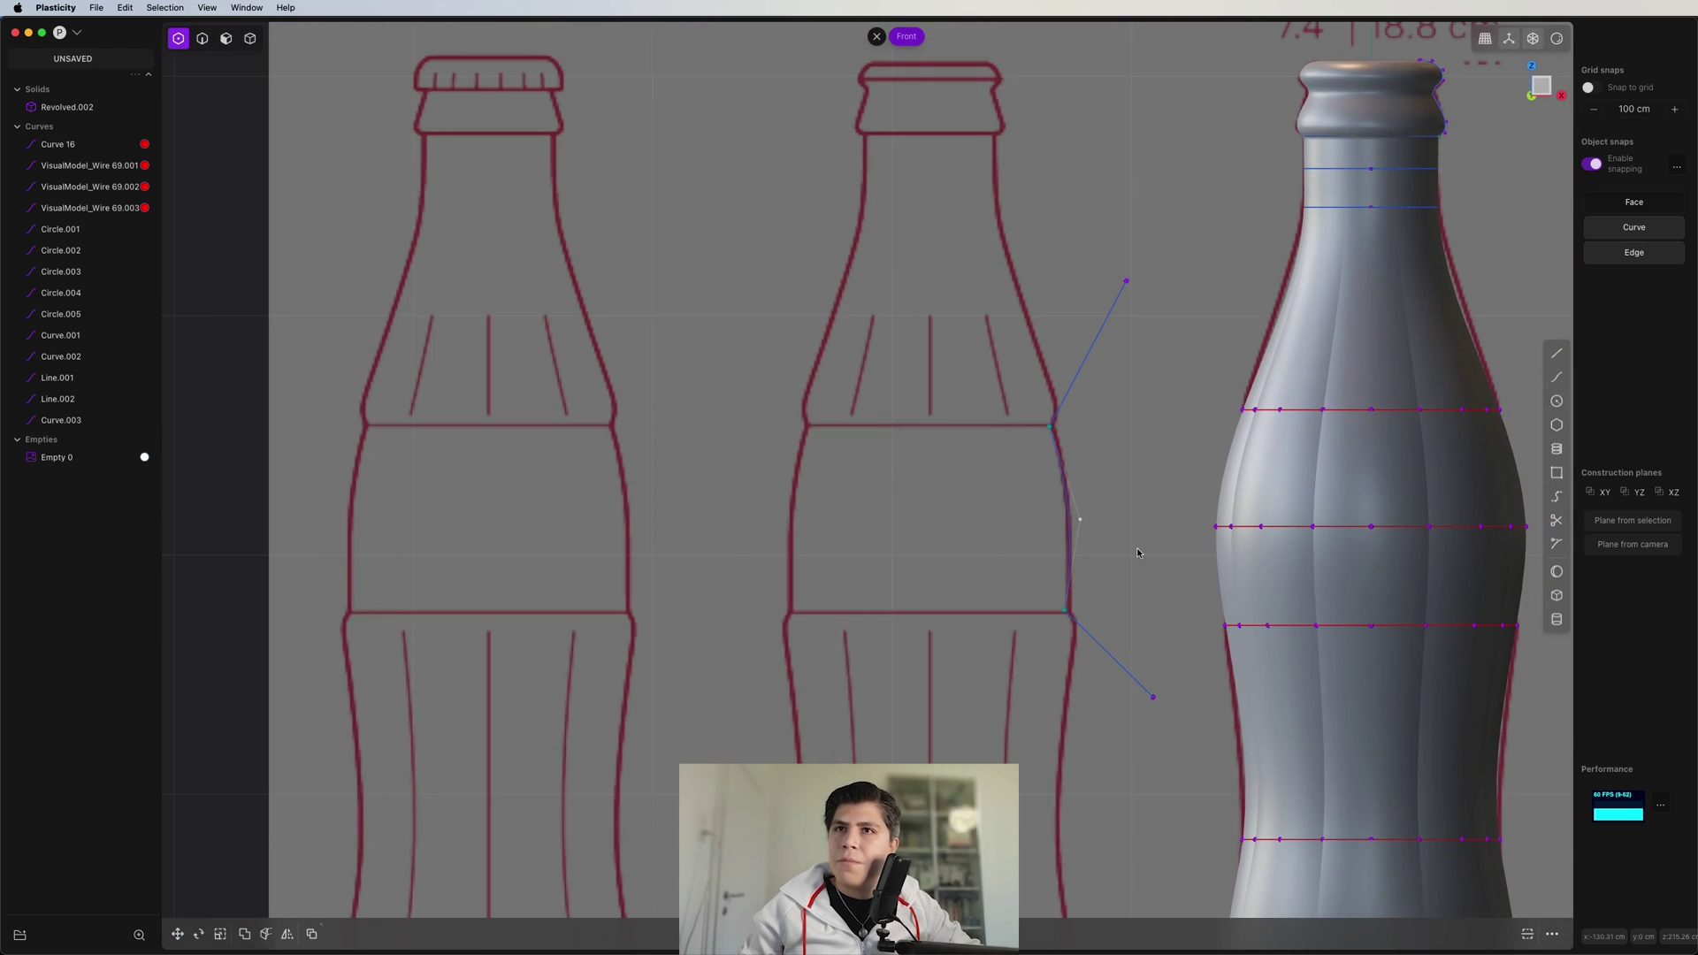
- Join the two slanted lines and the label band curve into a single curve
{"action": "key", "text": "2"}
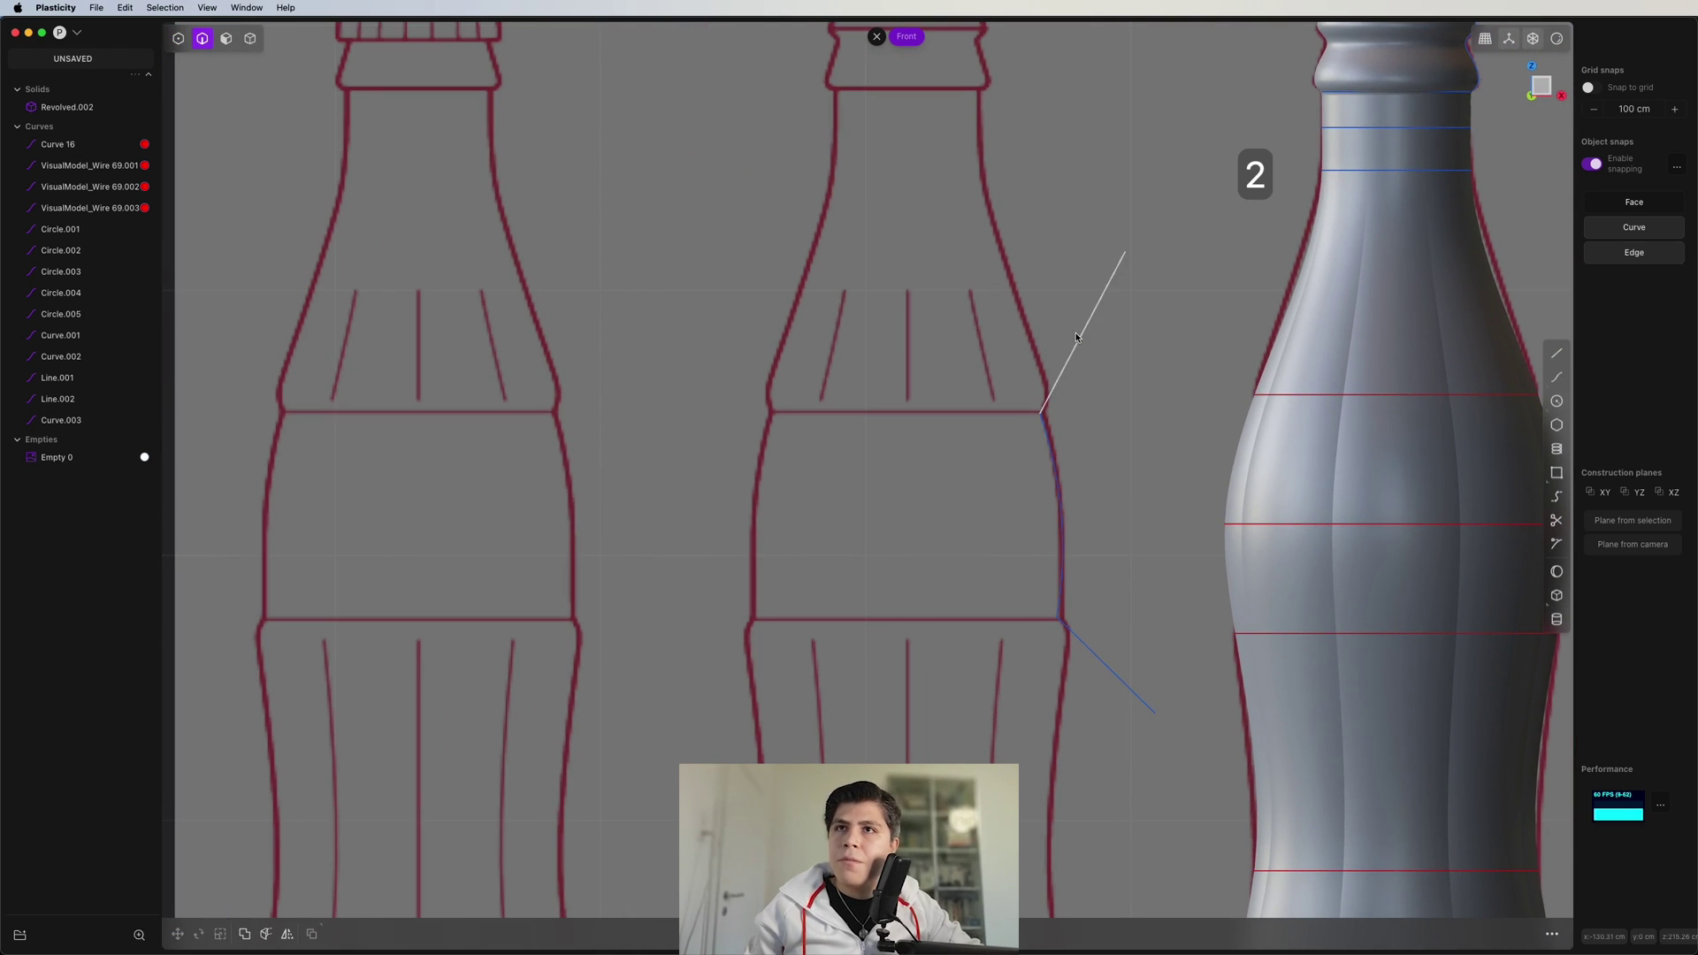
{"action": "left_click", "coordinate": [1076, 337]}
{"action": "left_click", "coordinate": [1061, 522]}
{"action": "left_click", "coordinate": [1091, 665]}
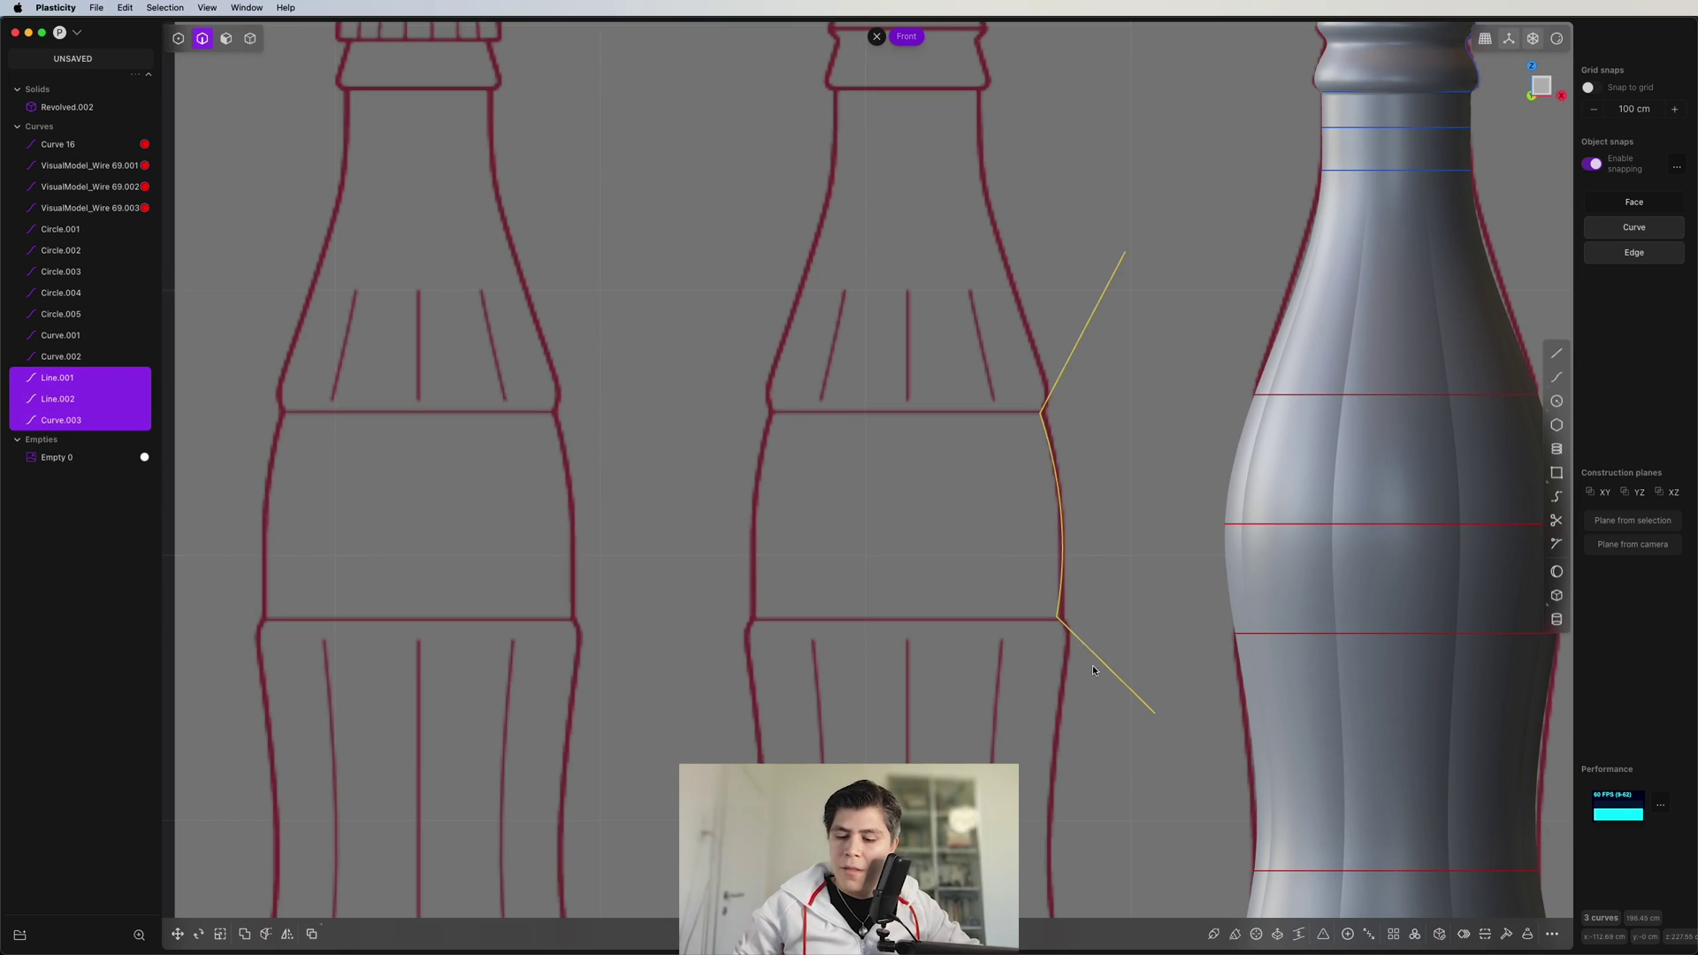
{"action": "key", "text": "j"}
- Close the profile with a line between its two outer ends and join it with the rest of the outline
{"action": "key", "text": "shift+a"}
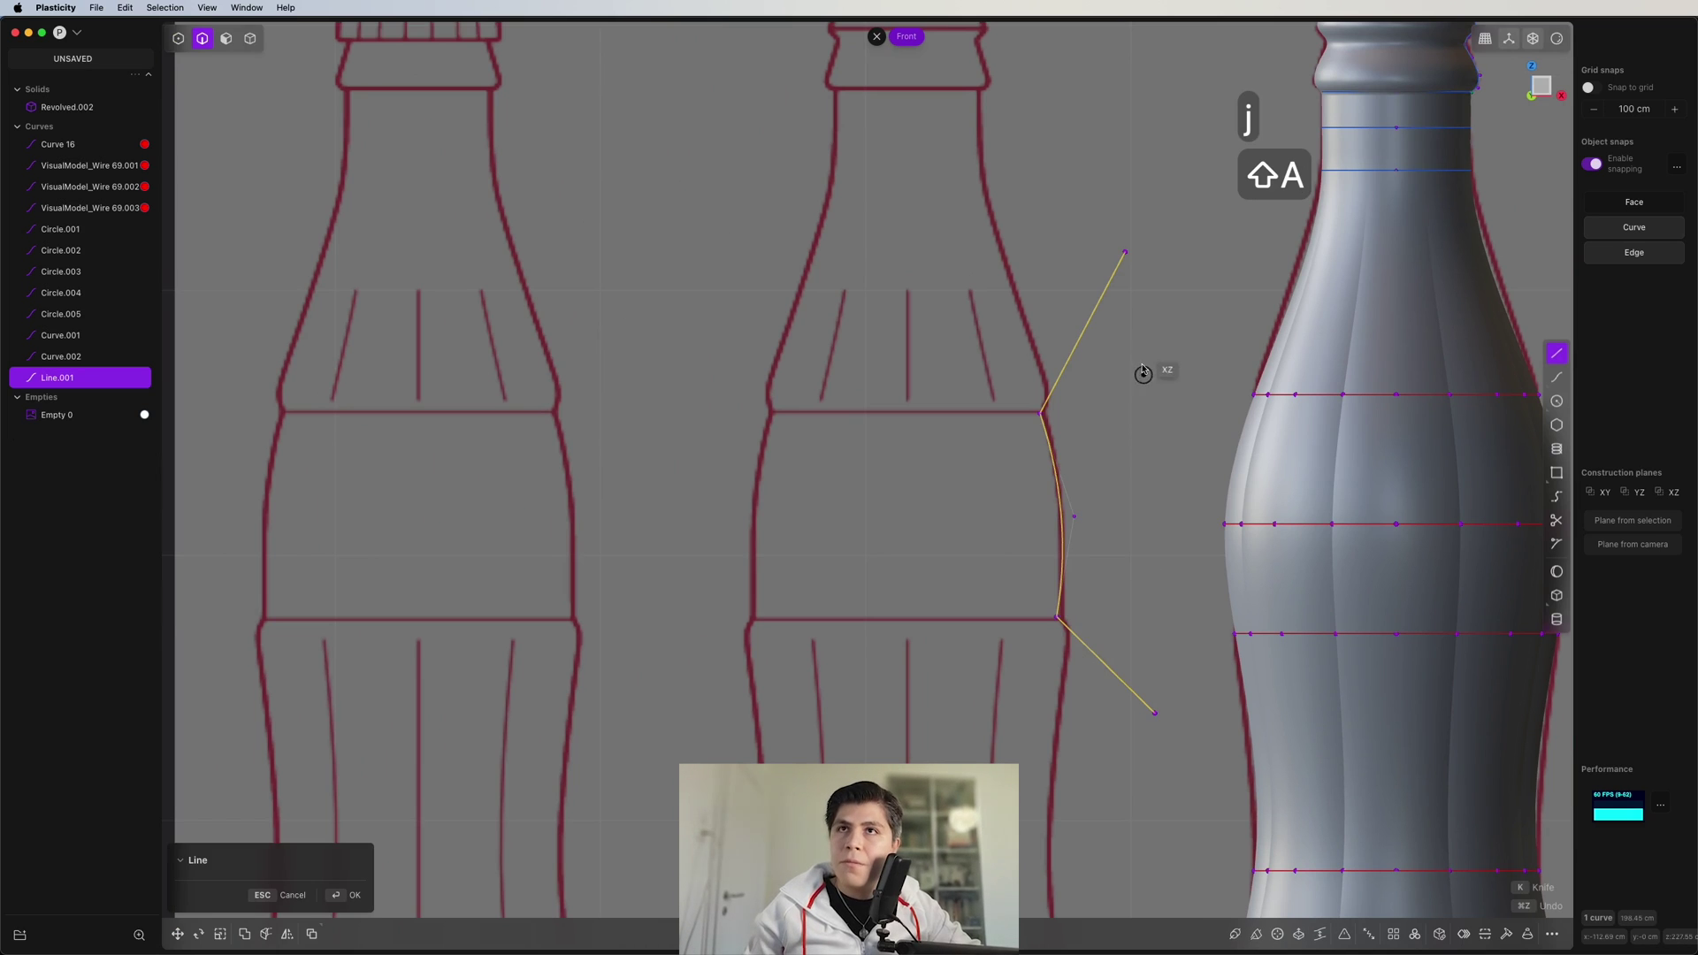
{"action": "left_click", "coordinate": [1124, 253]}
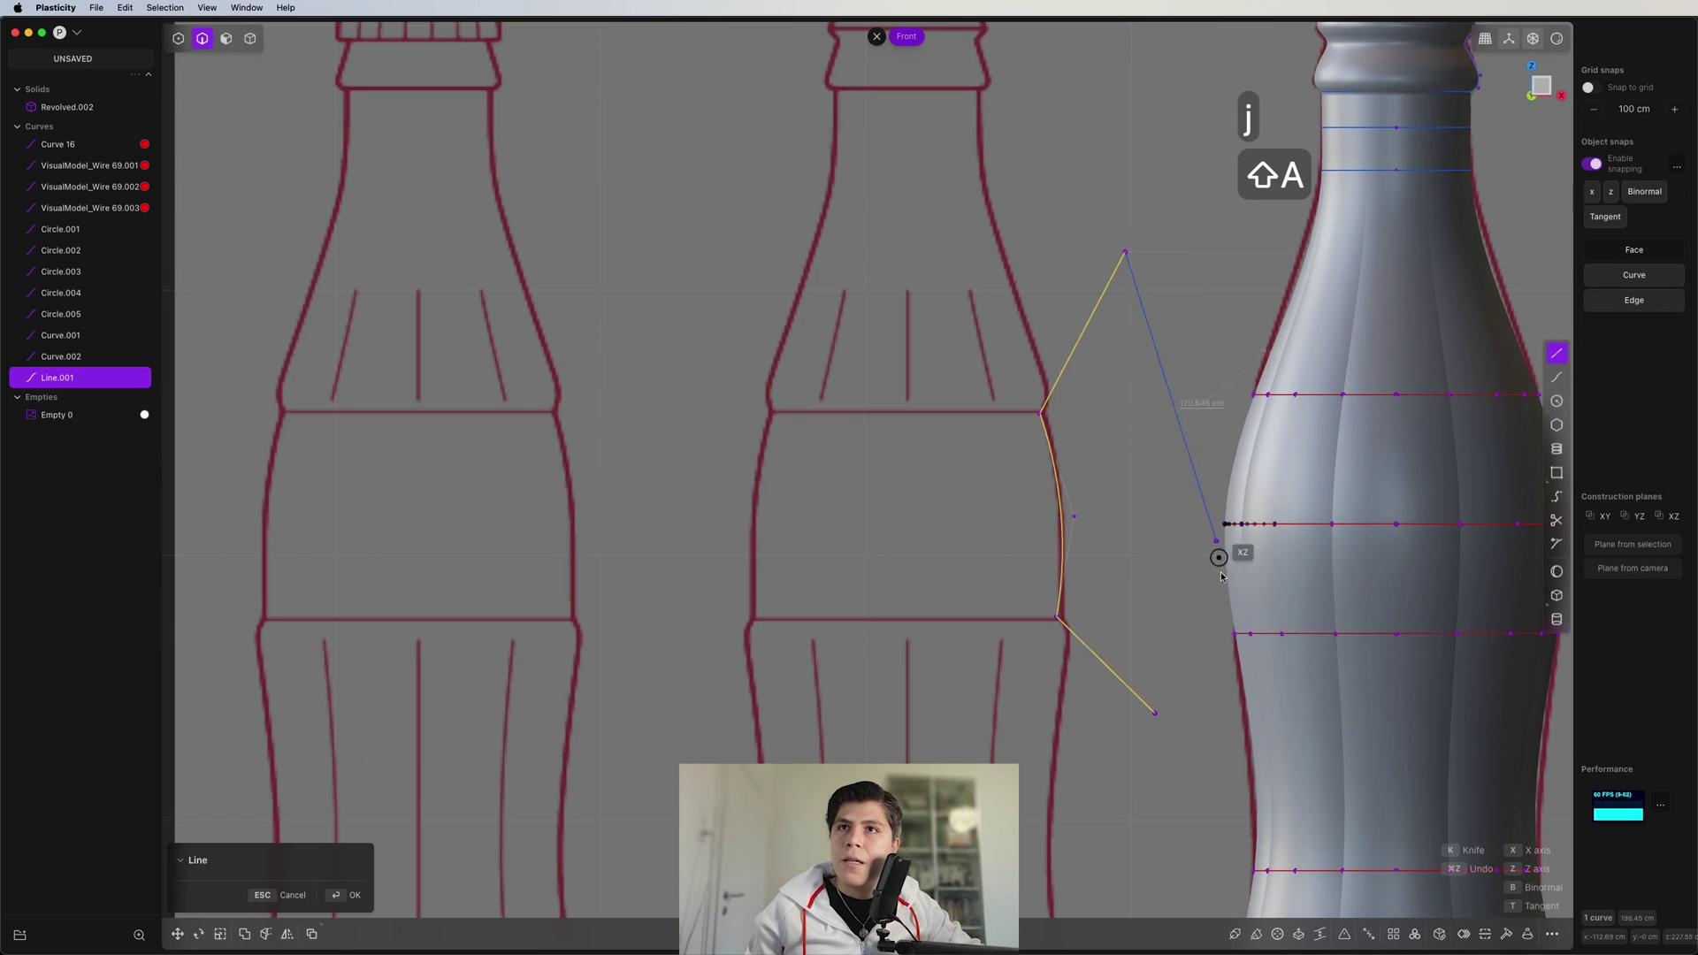
{"action": "left_click", "coordinate": [1157, 714]}
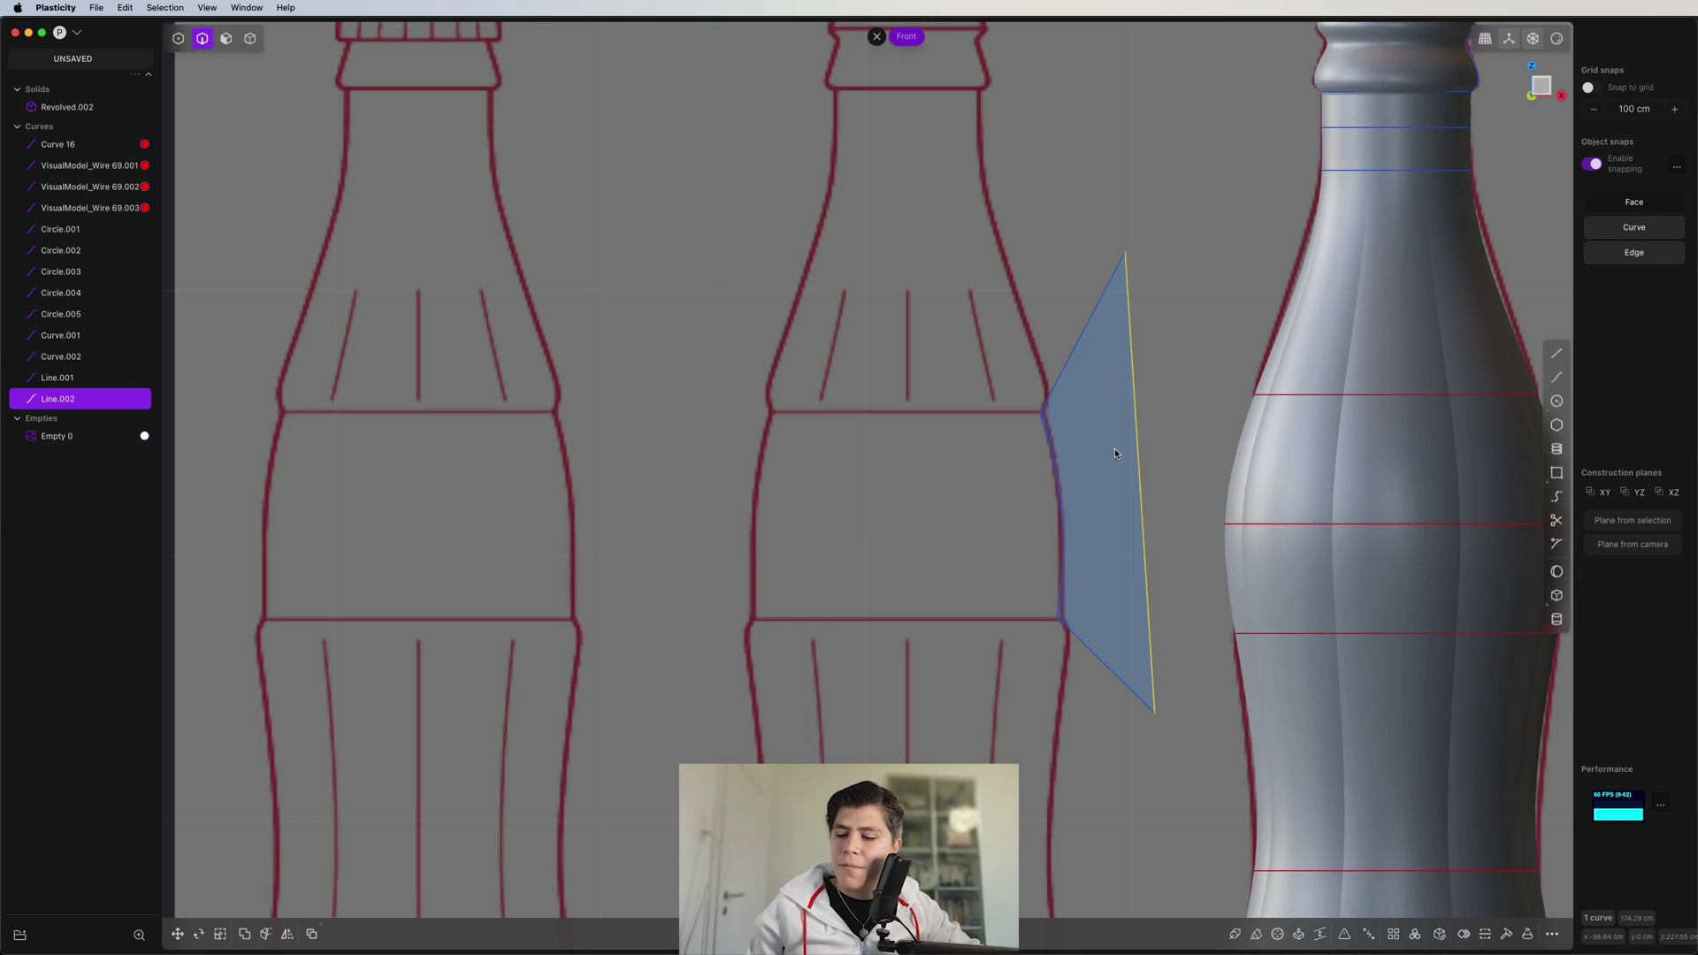
{"action": "key", "text": "2"}
{"action": "left_click", "coordinate": [1079, 341], "text": "shift"}
{"action": "key", "text": "j"}
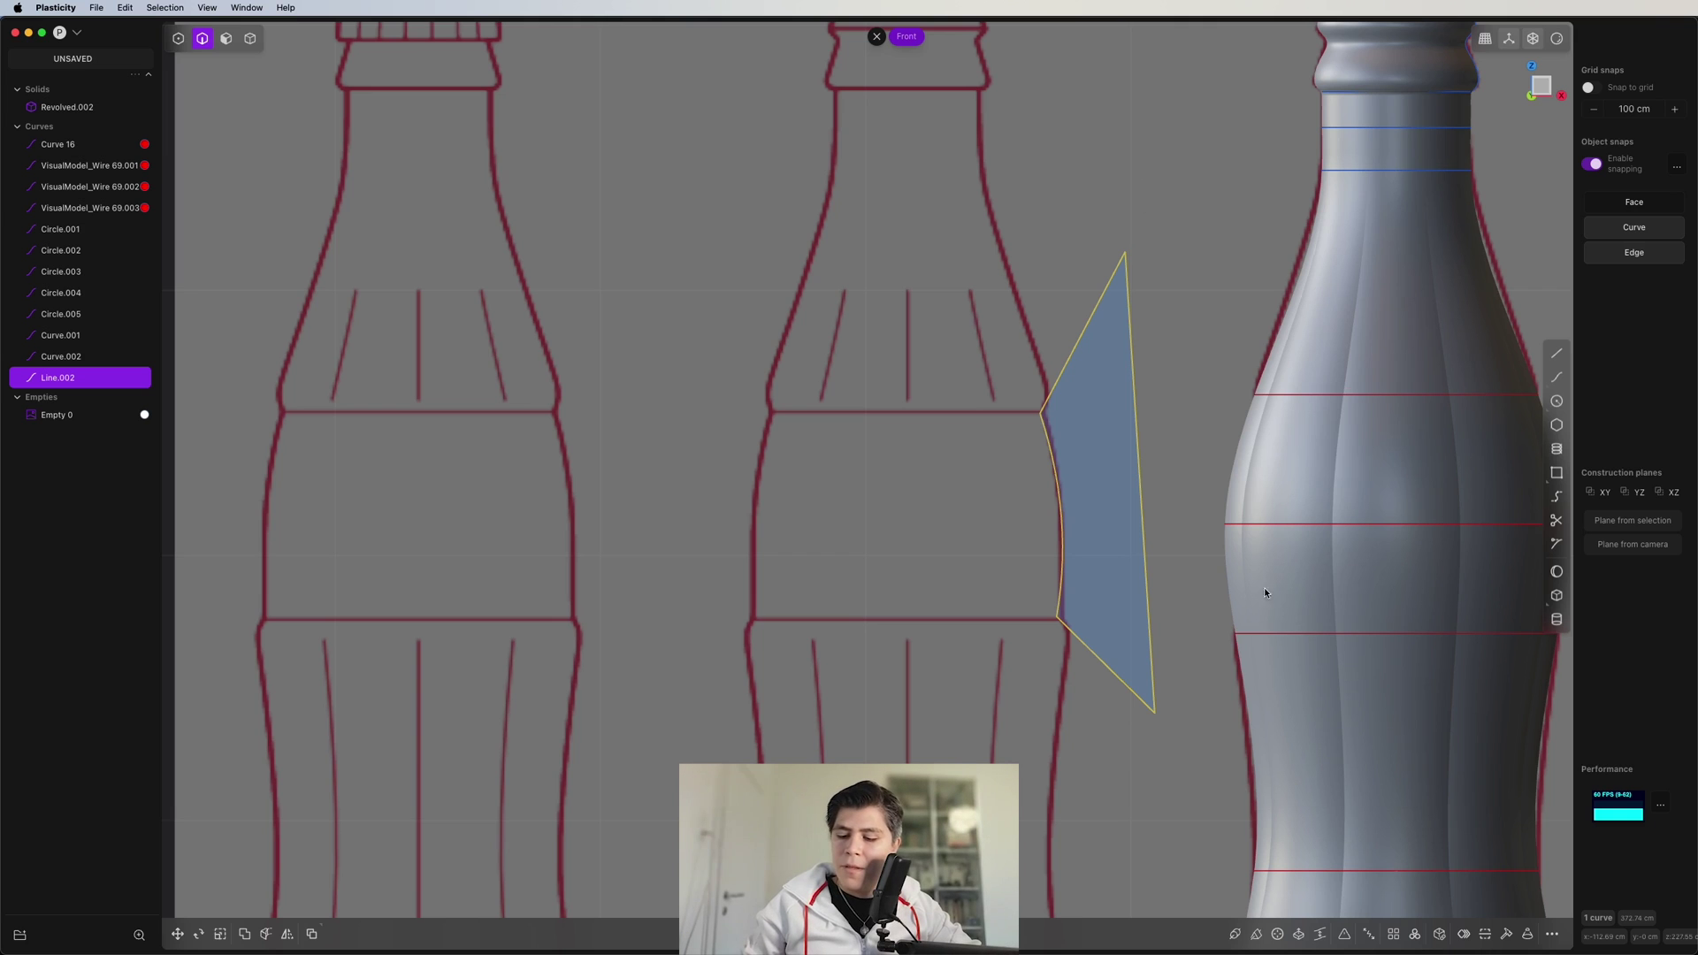
- Move the closed profile horizontally onto the right side of the modelled bottle
{"action": "scroll", "coordinate": [1265, 588], "scroll_direction": "down", "scroll_amount": 5}
{"action": "key", "text": "g"}
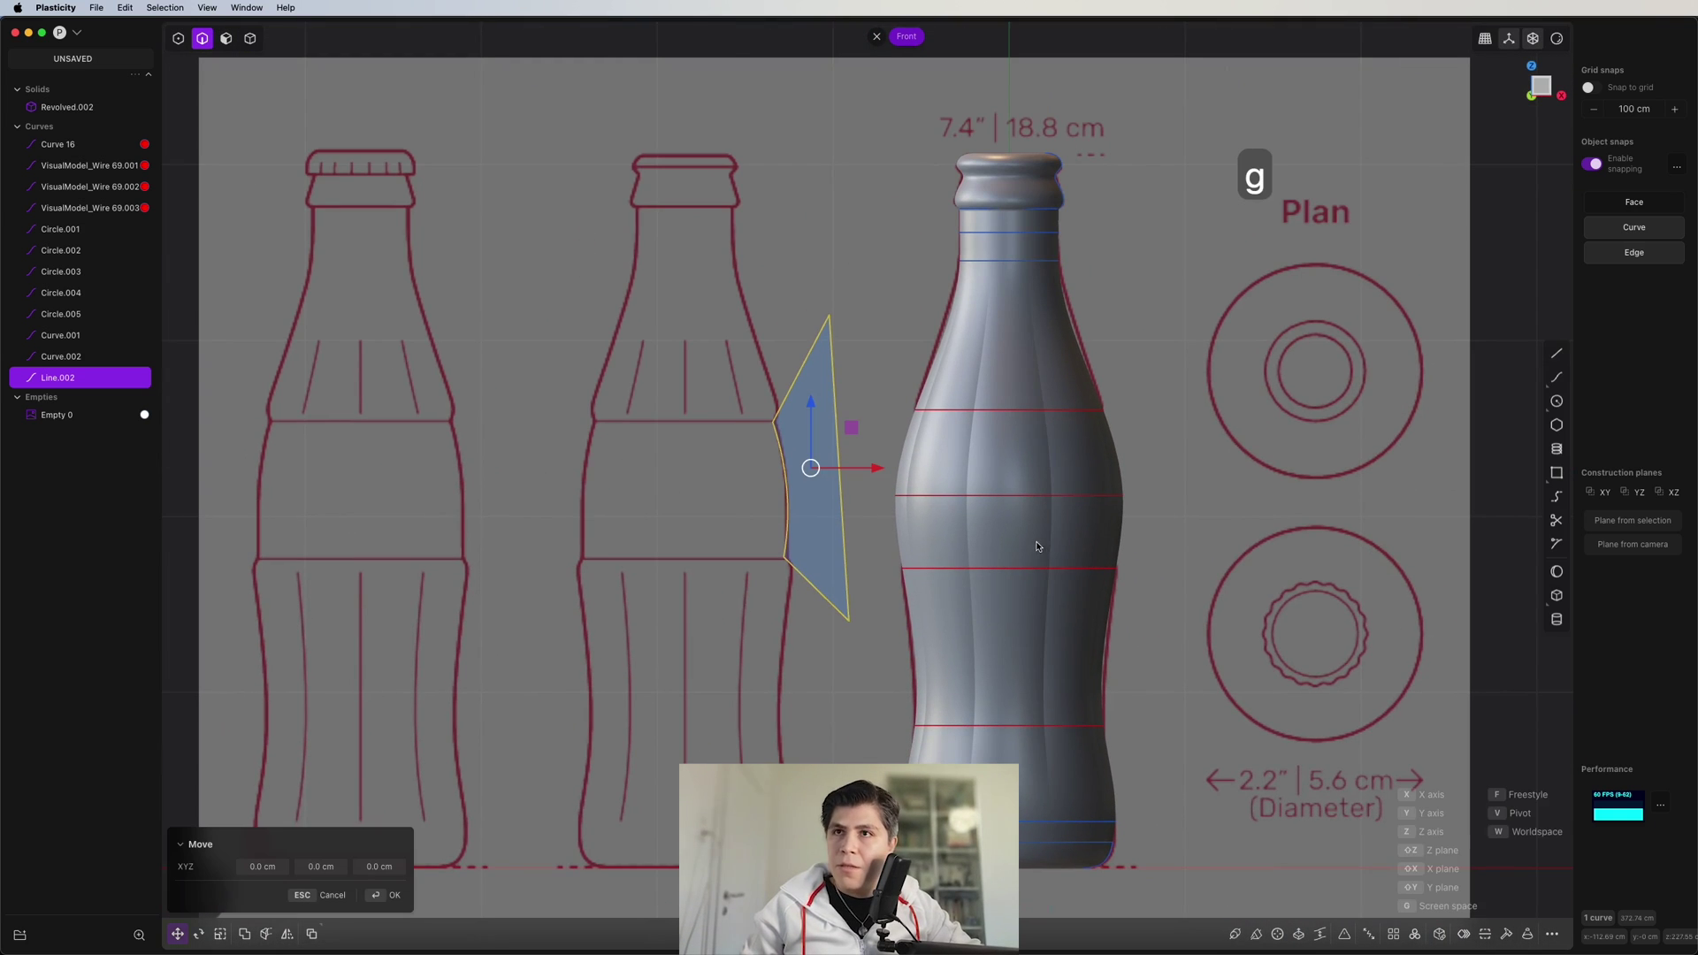
{"action": "left_click", "coordinate": [1123, 480]}
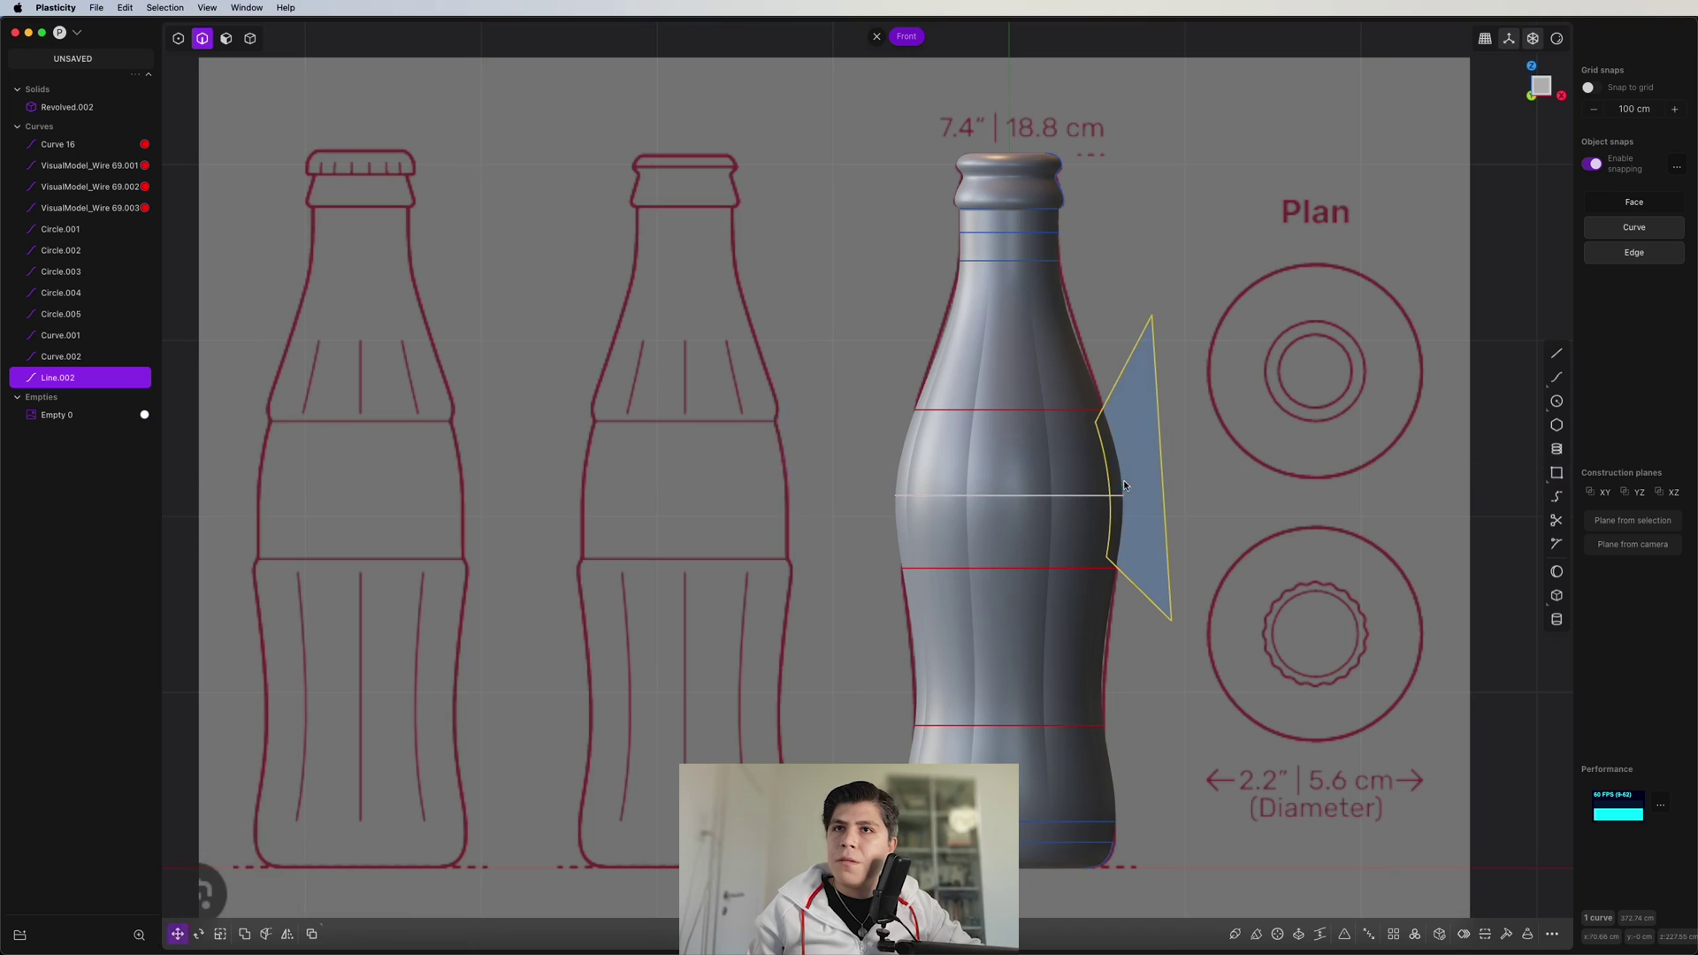
- Hide the bottle solid and shift the profile about 2.17 cm along X to align it with the blueprint outline
{"action": "scroll", "coordinate": [1124, 479], "scroll_direction": "up", "scroll_amount": 2}
{"action": "scroll", "coordinate": [1065, 448], "scroll_direction": "up", "scroll_amount": 2}
{"action": "key", "text": "4"}
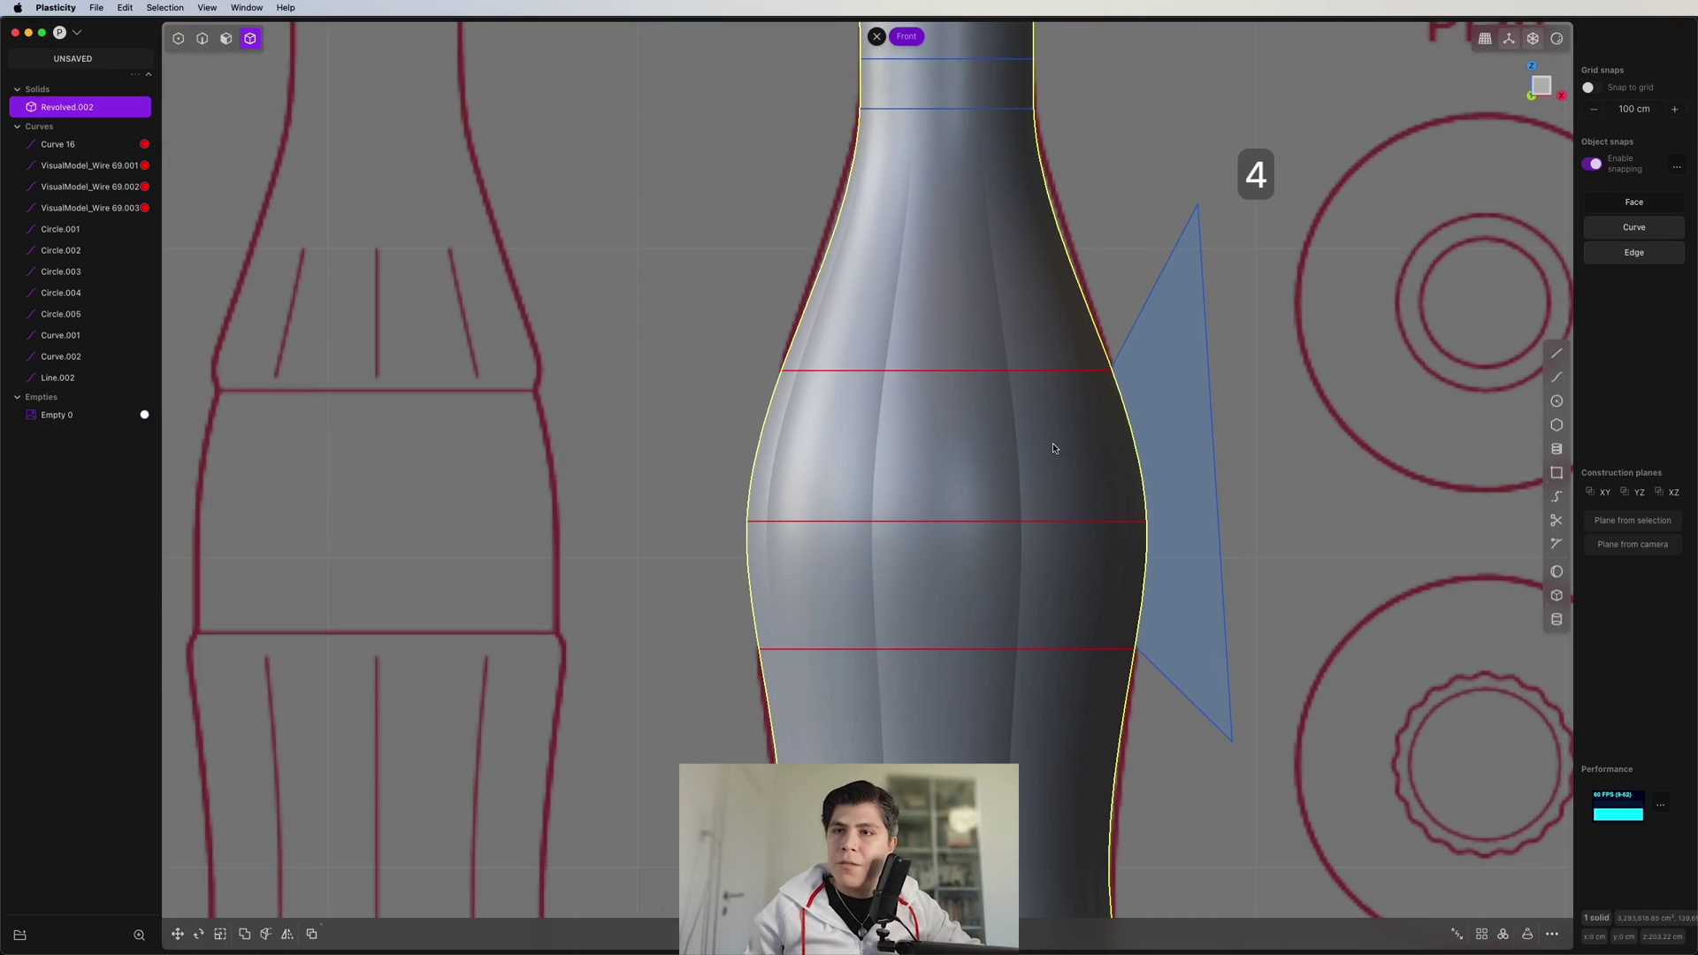
{"action": "key", "text": "h"}
{"action": "scroll", "coordinate": [1052, 442], "scroll_direction": "up", "scroll_amount": 1}
{"action": "key", "text": "2"}
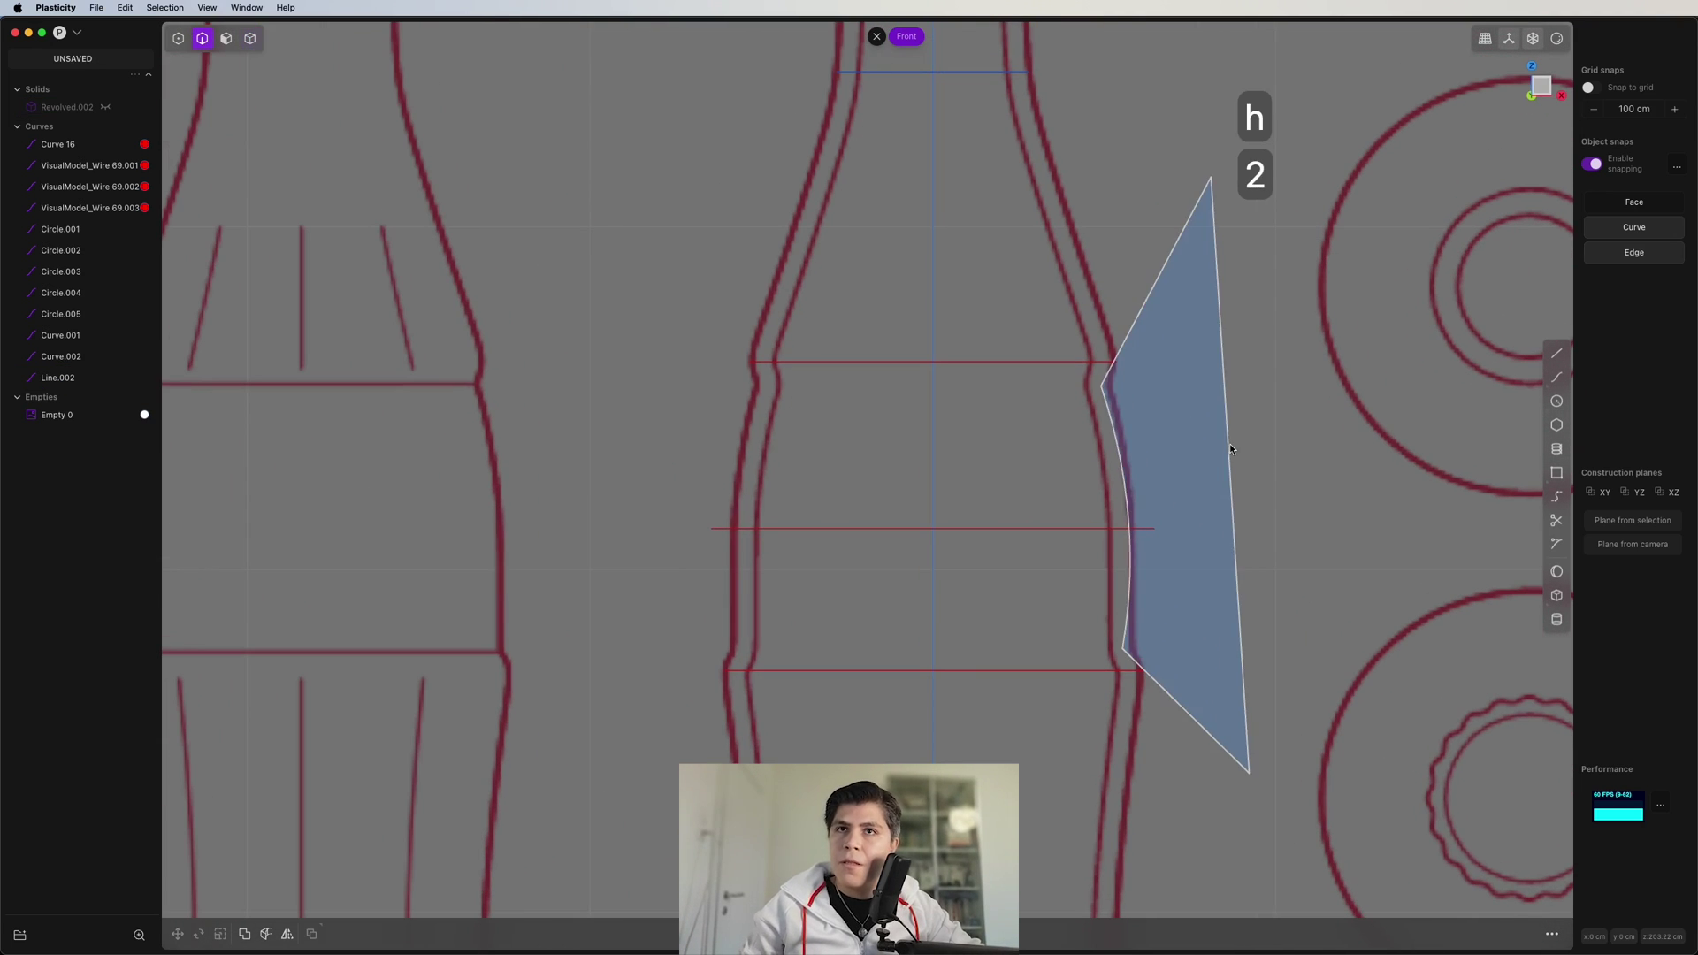
{"action": "left_click", "coordinate": [1229, 437]}
{"action": "key", "text": "g"}
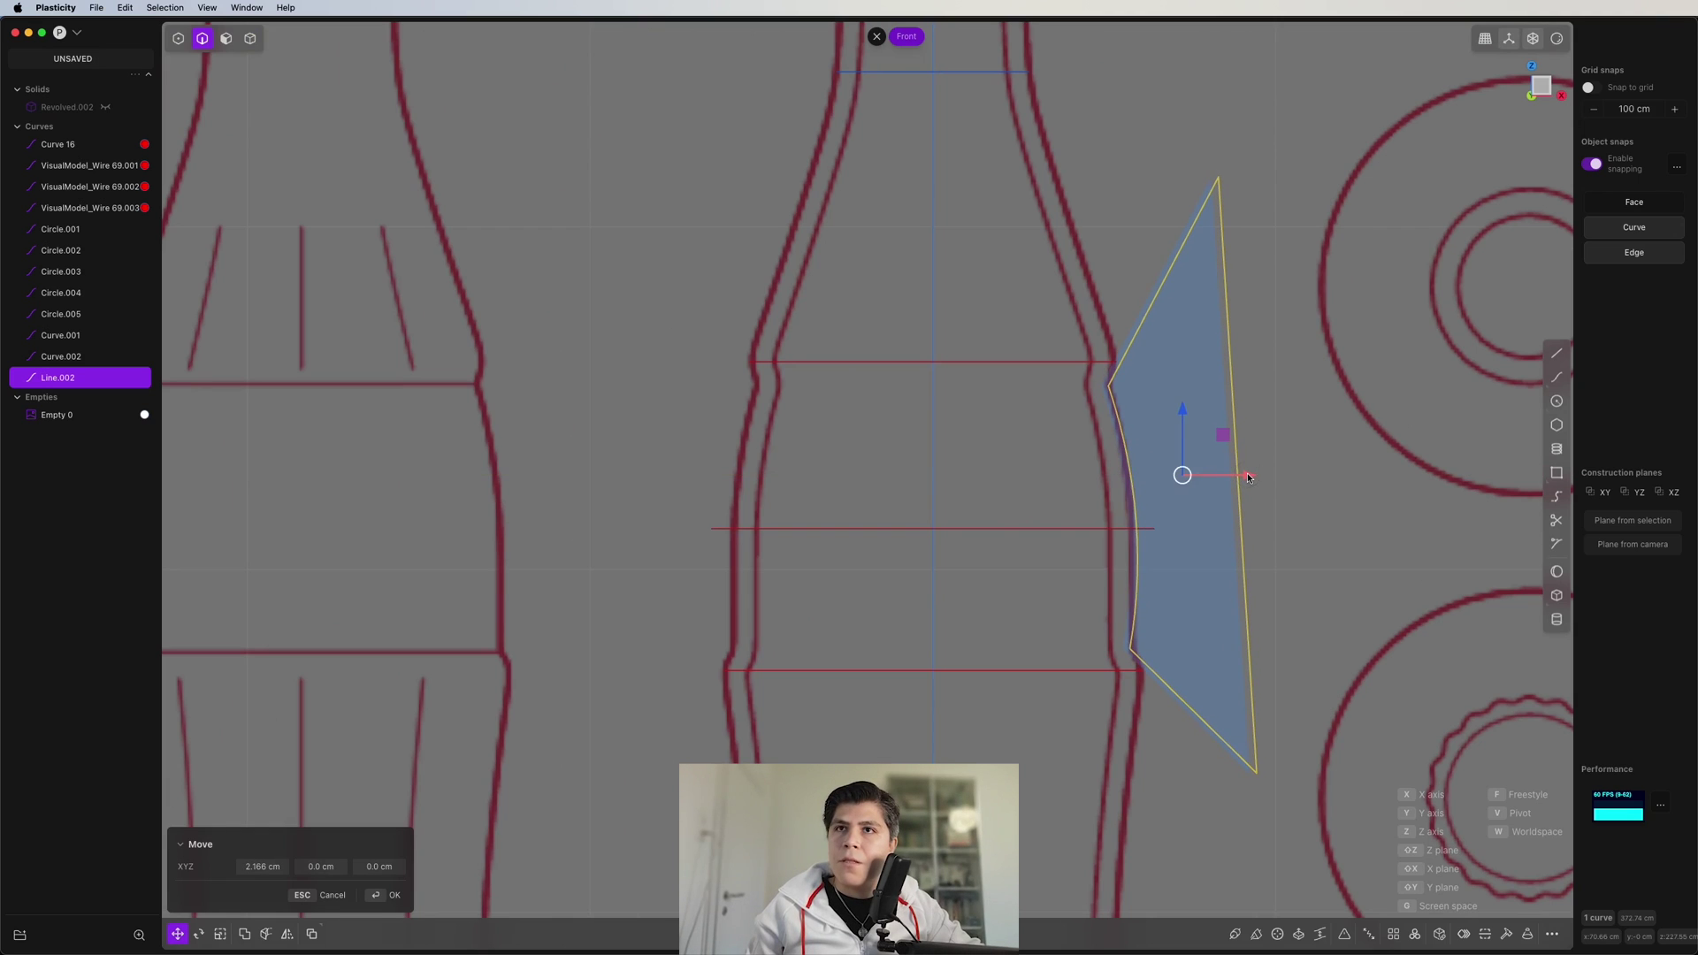
{"action": "left_click", "coordinate": [1246, 477]}
- Revolve the closed profile 360 degrees around the bottle's vertical axis into a solid ring
{"action": "scroll", "coordinate": [1235, 479], "scroll_direction": "down", "scroll_amount": 3}
{"action": "key", "text": "r"}
{"action": "key", "text": "e"}
{"action": "key", "text": "f"}
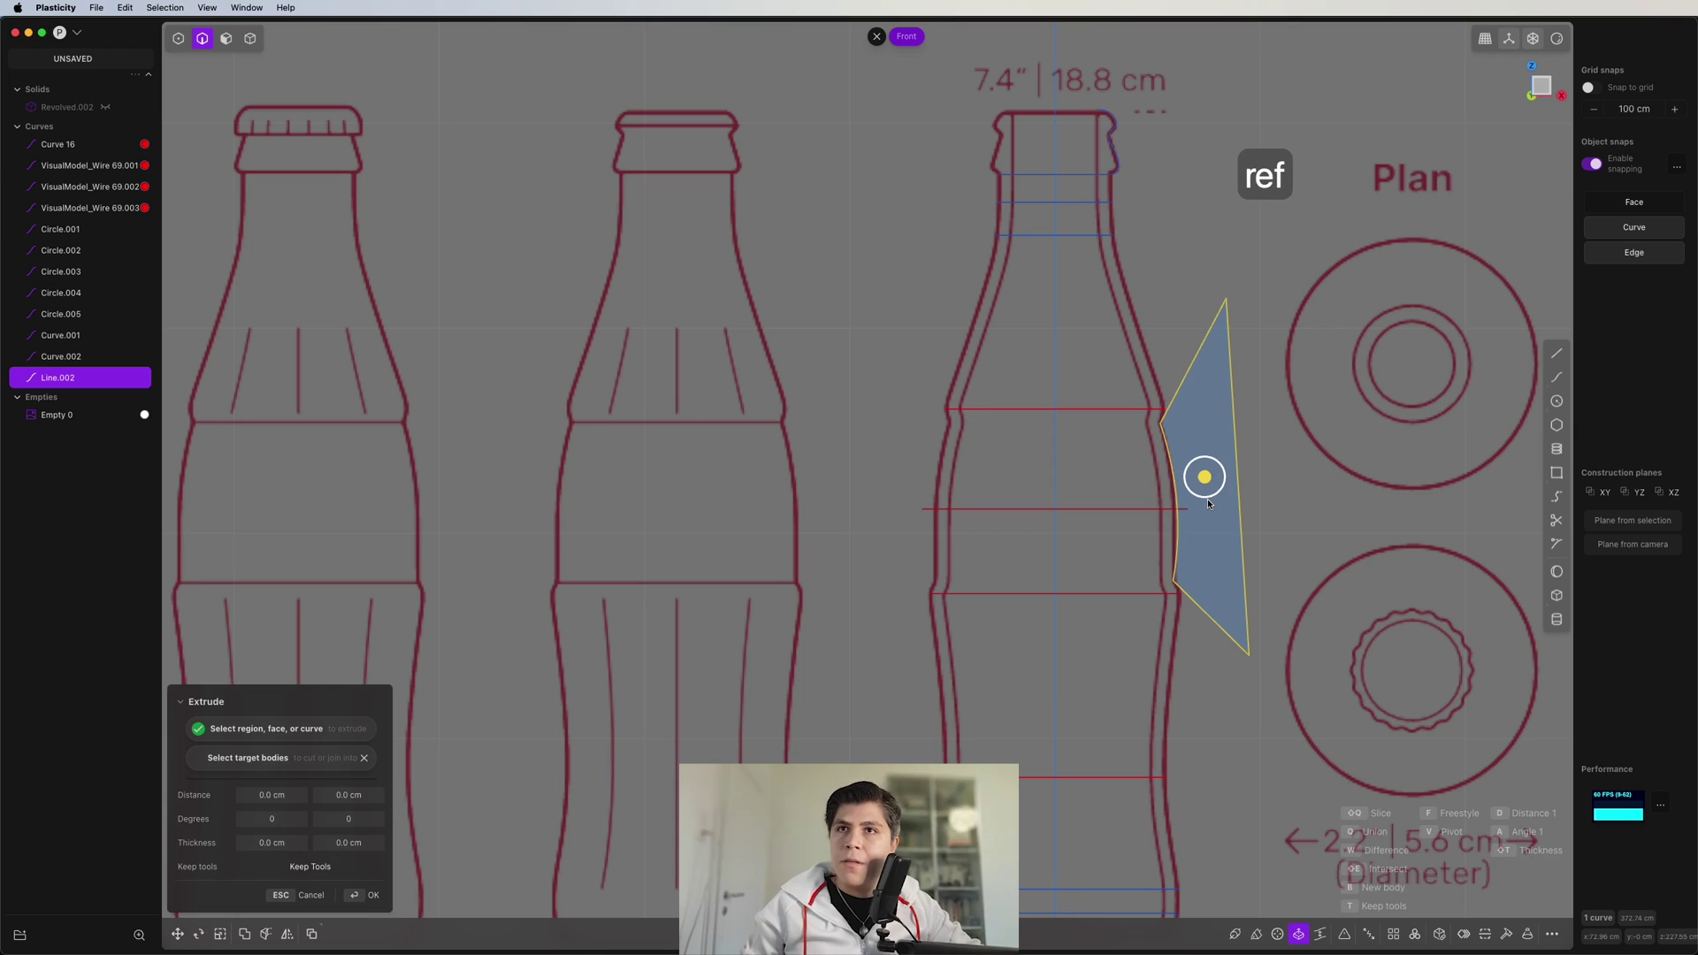
{"action": "key", "text": "Escape"}
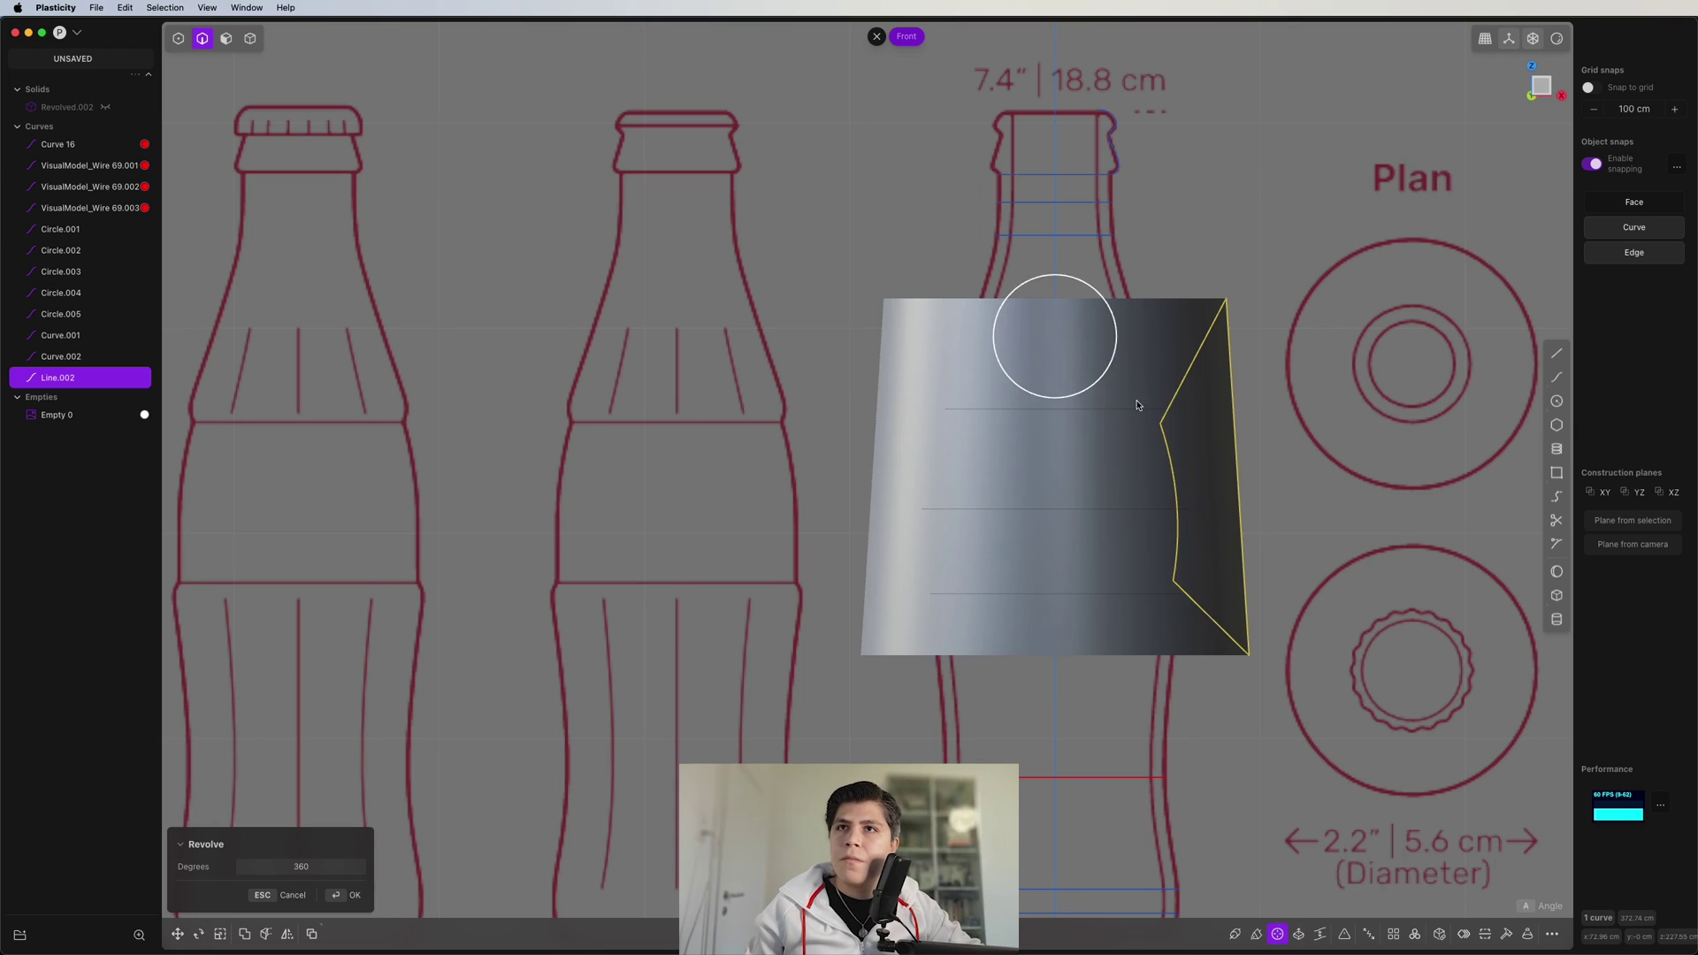
{"action": "middle_click_drag", "start_coordinate": [1138, 405], "coordinate": [1116, 477]}
{"action": "key", "text": "Return"}
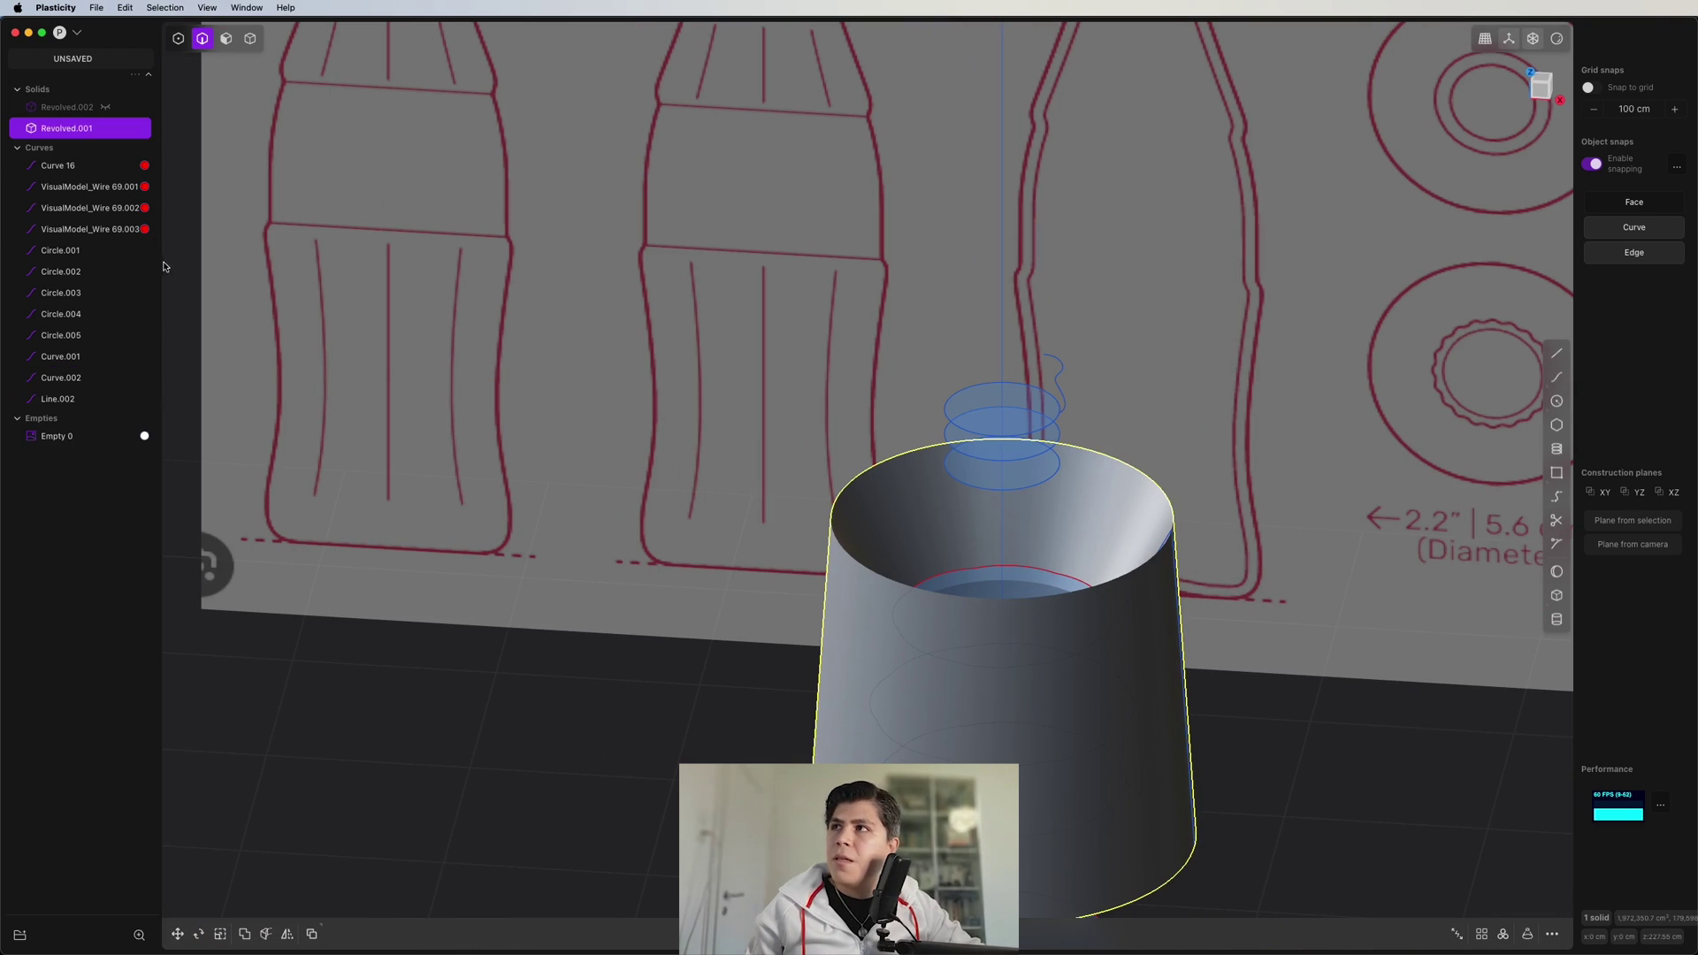
- Show the bottle solid again and subtract the revolved ring from it with a Boolean difference
{"action": "left_click", "coordinate": [105, 107]}
{"action": "middle_click_drag", "start_coordinate": [1105, 478], "coordinate": [1145, 390]}
{"action": "key", "text": "4"}
{"action": "middle_click_drag", "start_coordinate": [1383, 503], "coordinate": [1340, 324], "text": "shift"}
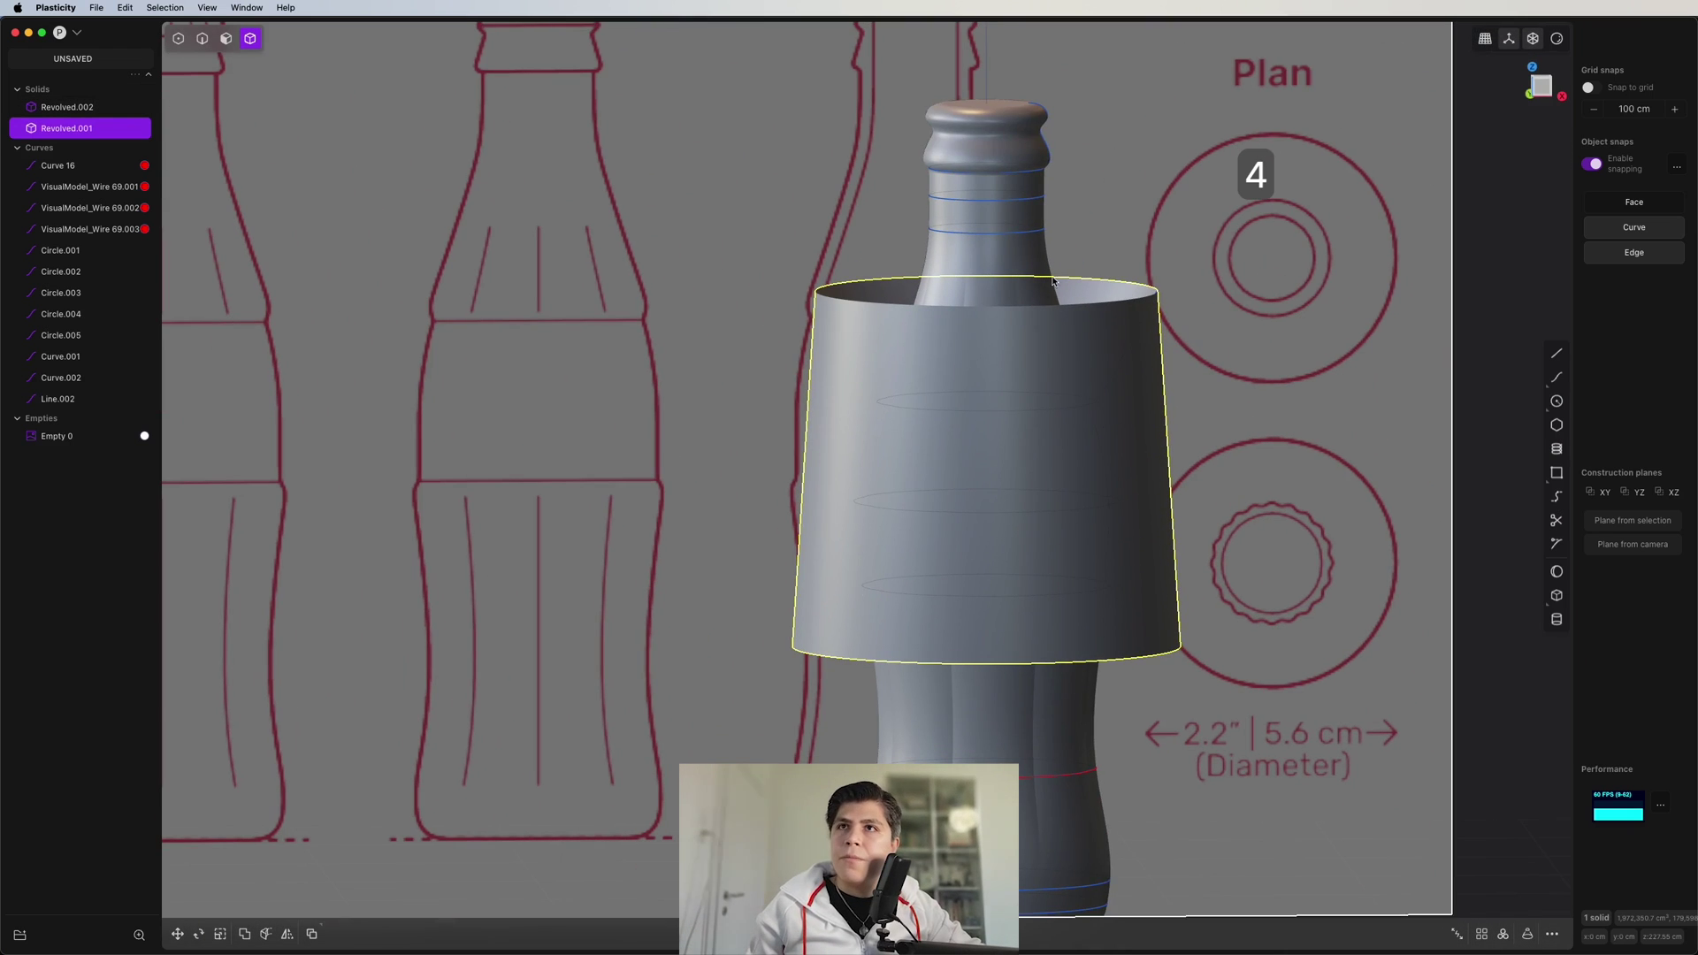
{"action": "left_click", "coordinate": [1026, 276]}
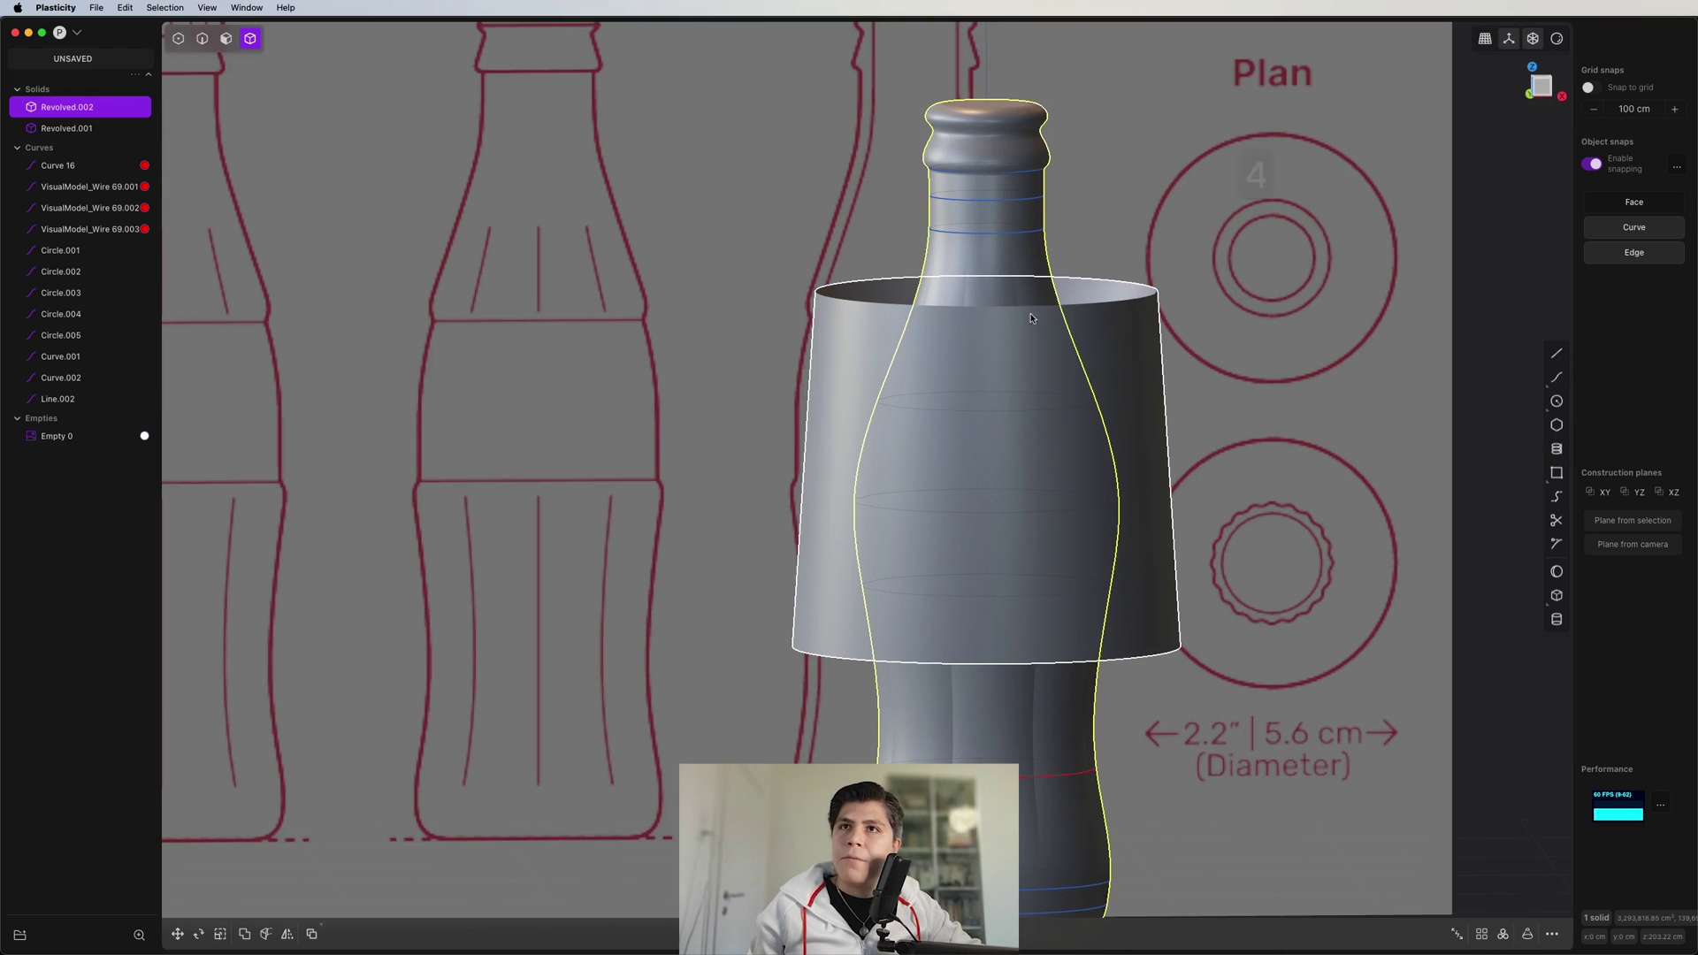
{"action": "left_click", "coordinate": [1105, 362], "text": "shift"}
{"action": "key", "text": "q"}
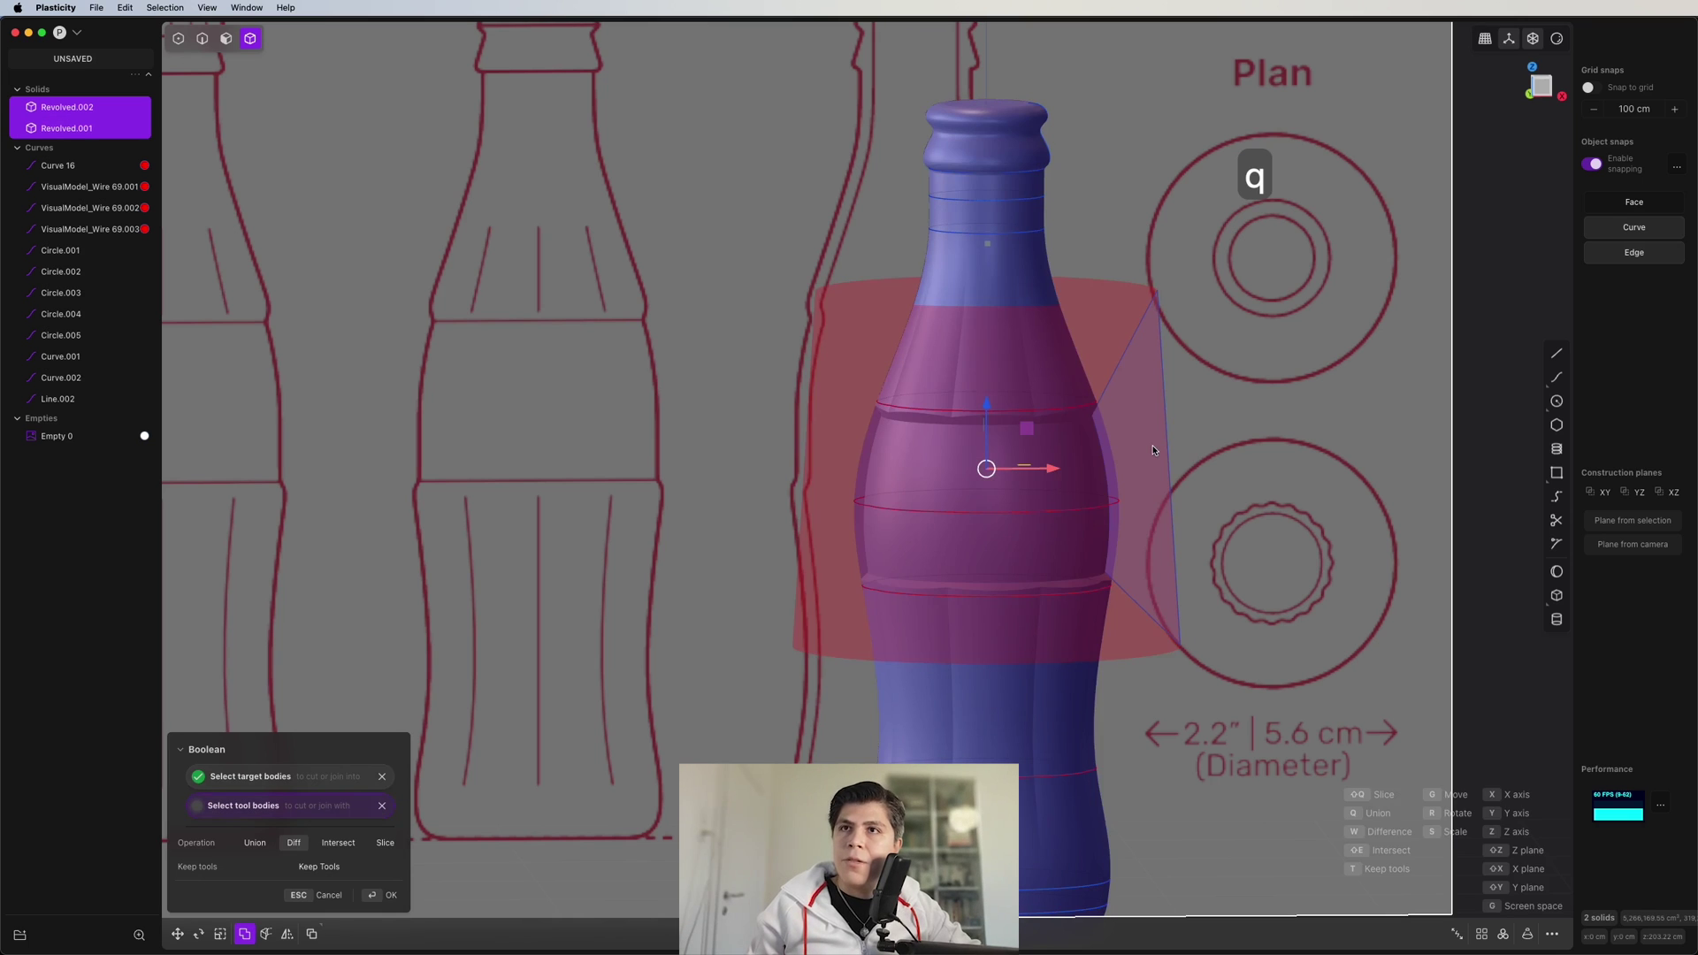
{"action": "middle_click_drag", "start_coordinate": [1152, 450], "coordinate": [1118, 470]}
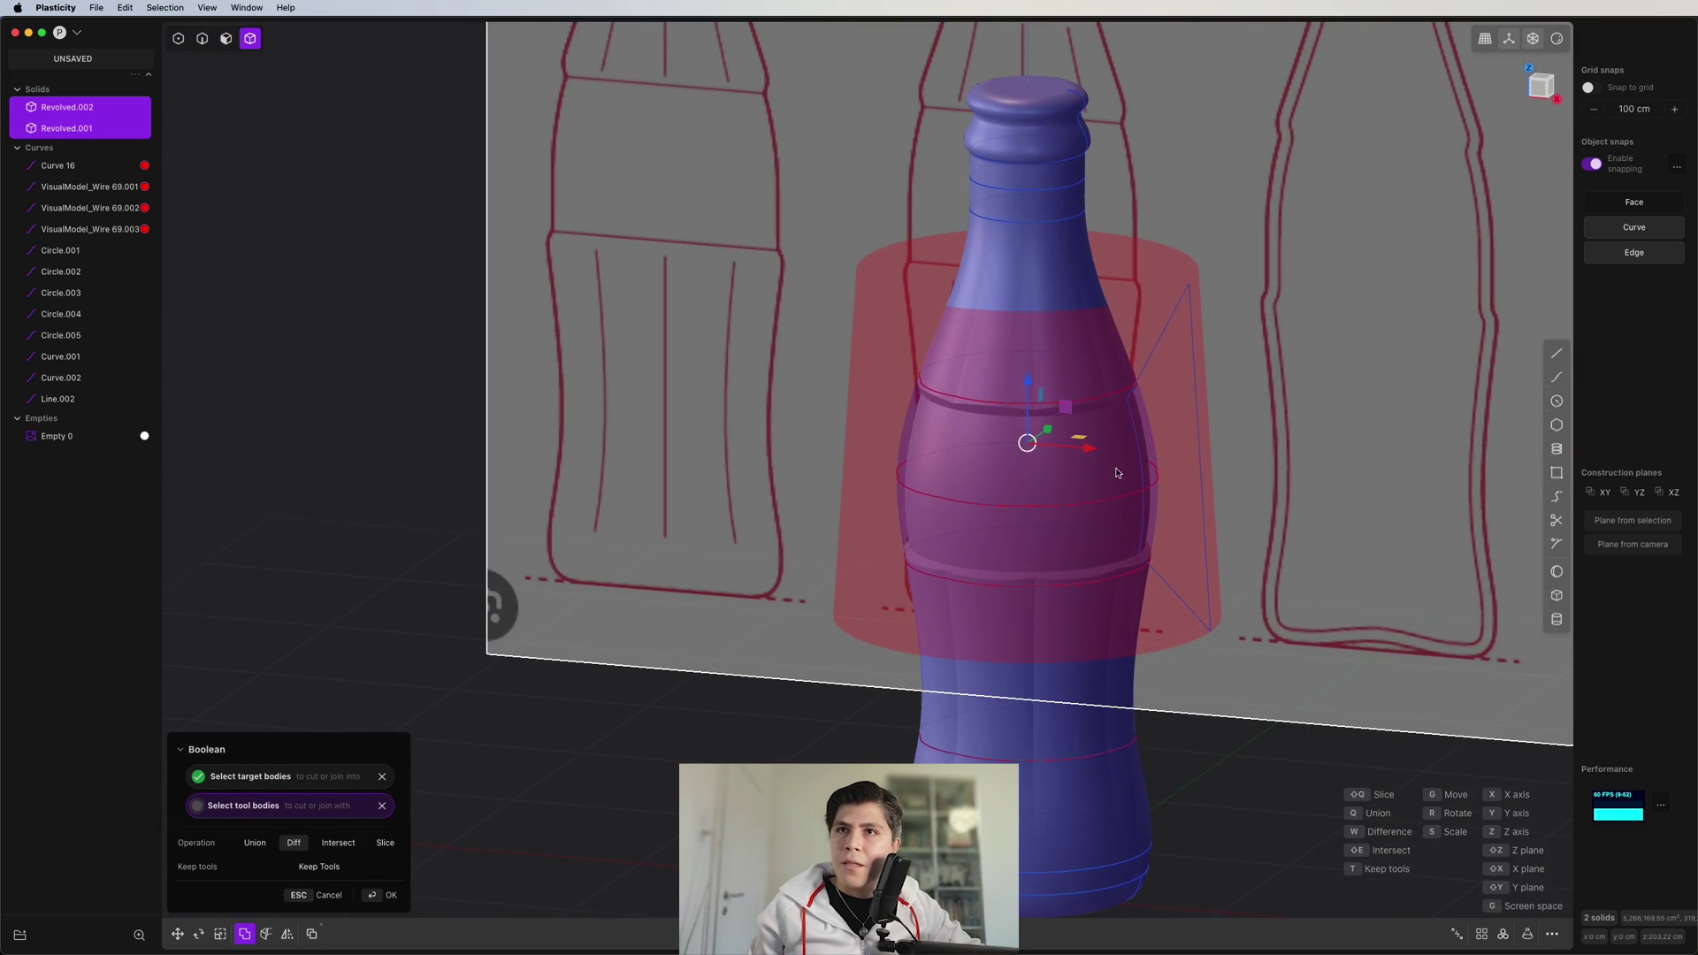
{"action": "right_click", "coordinate": [1119, 473]}
- Isolate the bottle solid and inspect the recessed label band
{"action": "scroll", "coordinate": [1165, 507], "scroll_direction": "up", "scroll_amount": 3}
{"action": "mouse_move", "coordinate": [1046, 561]}
{"action": "middle_mouse_down"}
{"action": "mouse_move", "coordinate": [1109, 436]}
{"action": "mouse_move", "coordinate": [917, 569]}
{"action": "mouse_move", "coordinate": [1089, 501]}
{"action": "mouse_move", "coordinate": [984, 492]}
{"action": "mouse_move", "coordinate": [883, 523]}
{"action": "mouse_move", "coordinate": [1021, 503]}
{"action": "middle_mouse_up"}
{"action": "key", "text": "shift+h"}
{"action": "scroll", "coordinate": [1087, 499], "scroll_direction": "down", "scroll_amount": 3}
{"action": "scroll", "coordinate": [1021, 507], "scroll_direction": "down", "scroll_amount": 1}
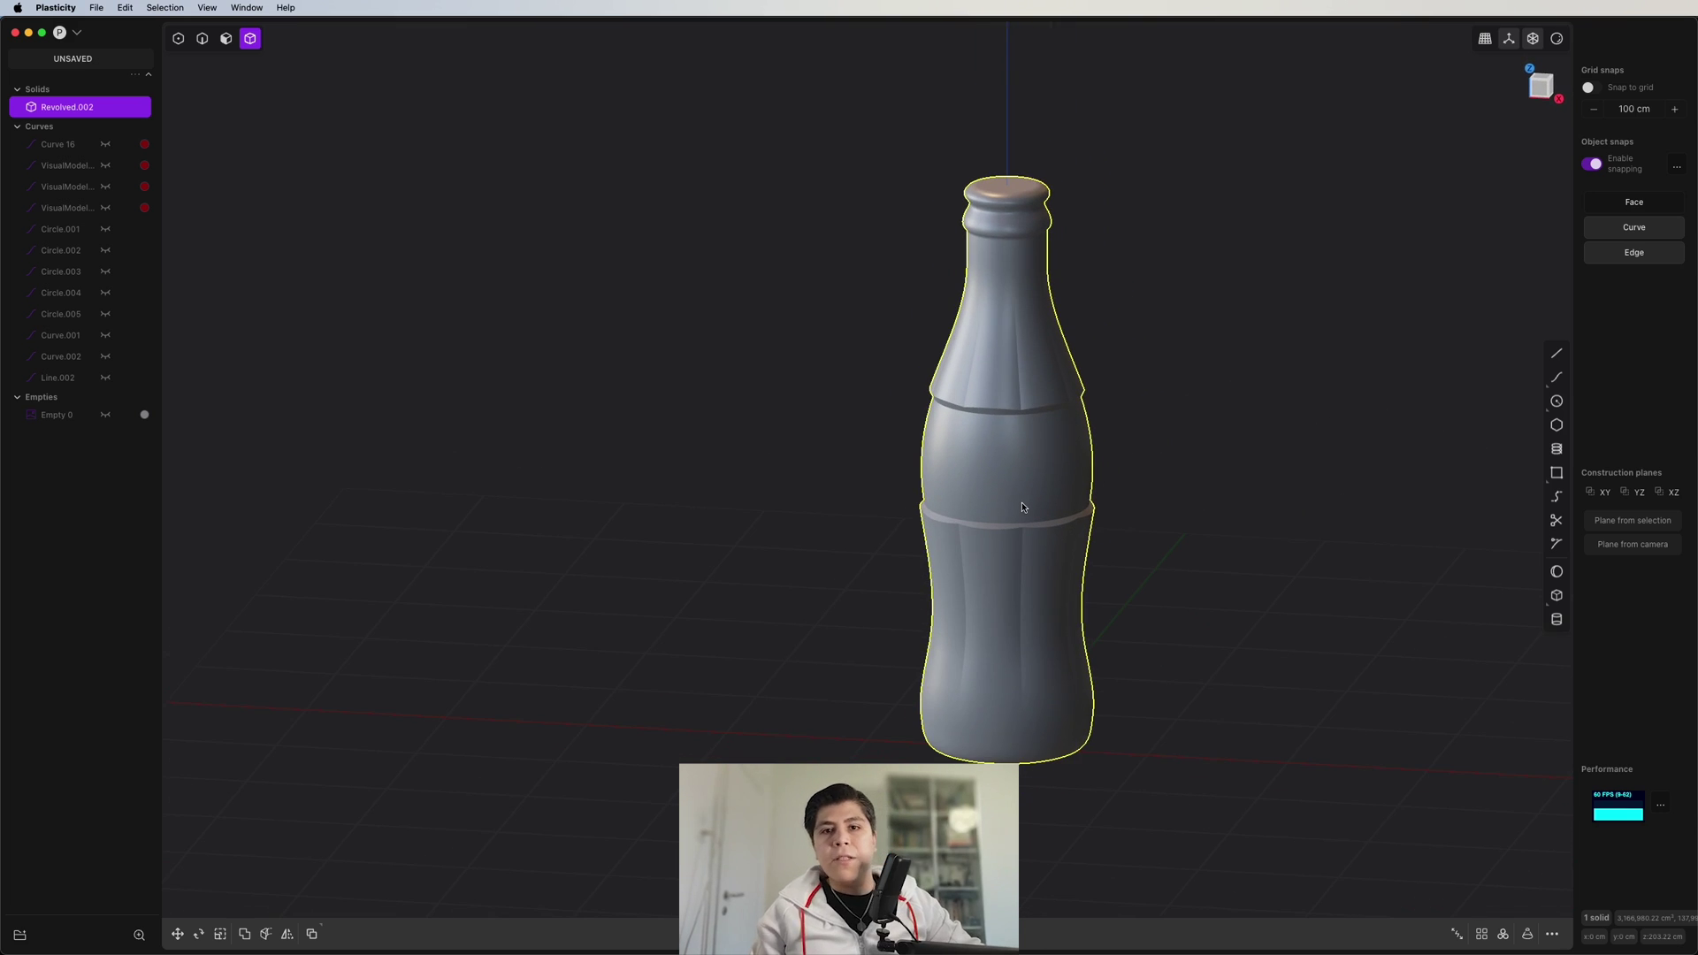
{"action": "scroll", "coordinate": [939, 515], "scroll_direction": "up", "scroll_amount": 6}
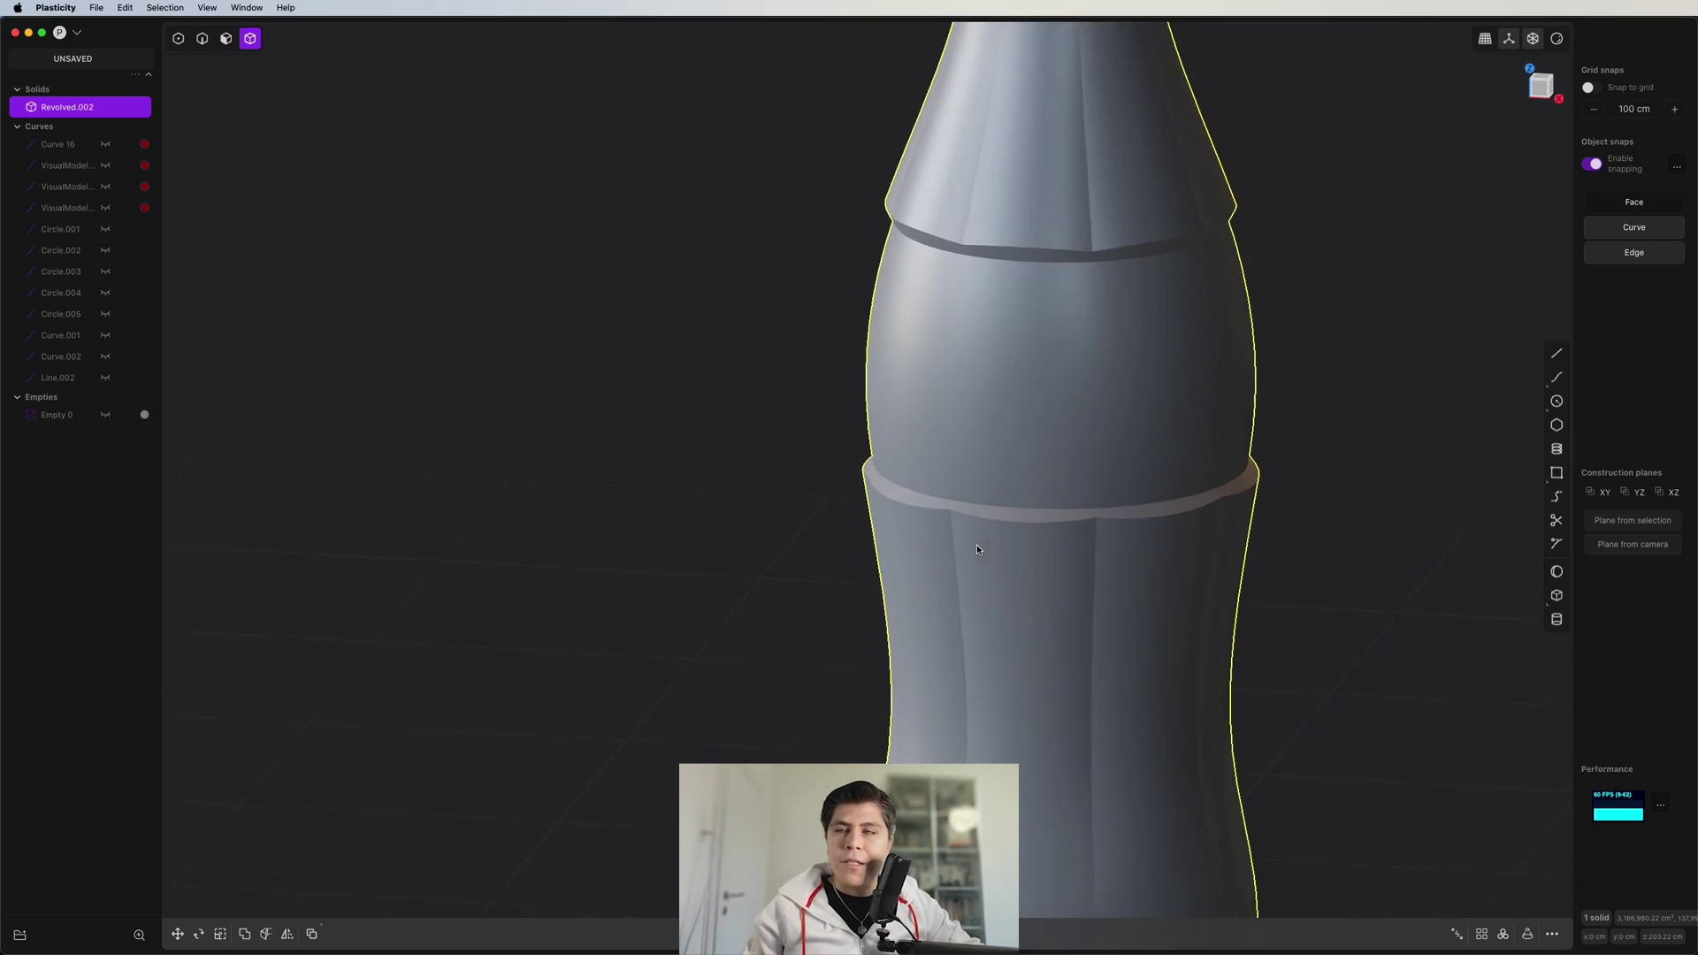
- Show the solid's edges and fillet the outer scalloped edge loop above the label band
{"action": "key", "text": "super+shift+e"}
{"action": "middle_click_drag", "start_coordinate": [1110, 238], "coordinate": [1093, 320], "text": "shift"}
{"action": "scroll", "coordinate": [1121, 360], "scroll_direction": "up", "scroll_amount": 4}
{"action": "key", "text": "2"}
{"action": "double_click", "coordinate": [1139, 351]}
{"action": "scroll", "coordinate": [1106, 351], "scroll_direction": "up", "scroll_amount": 3}
{"action": "left_click_drag", "start_coordinate": [1053, 646], "coordinate": [1083, 654]}
{"action": "scroll", "coordinate": [1044, 615], "scroll_direction": "down", "scroll_amount": 3}
{"action": "middle_click_drag", "start_coordinate": [1045, 617], "coordinate": [1023, 495], "text": "shift"}
{"action": "key", "text": "Return"}
- Fillet the outer scalloped edge loop below the label band
{"action": "left_click", "coordinate": [1134, 672]}
{"action": "key", "text": "f"}
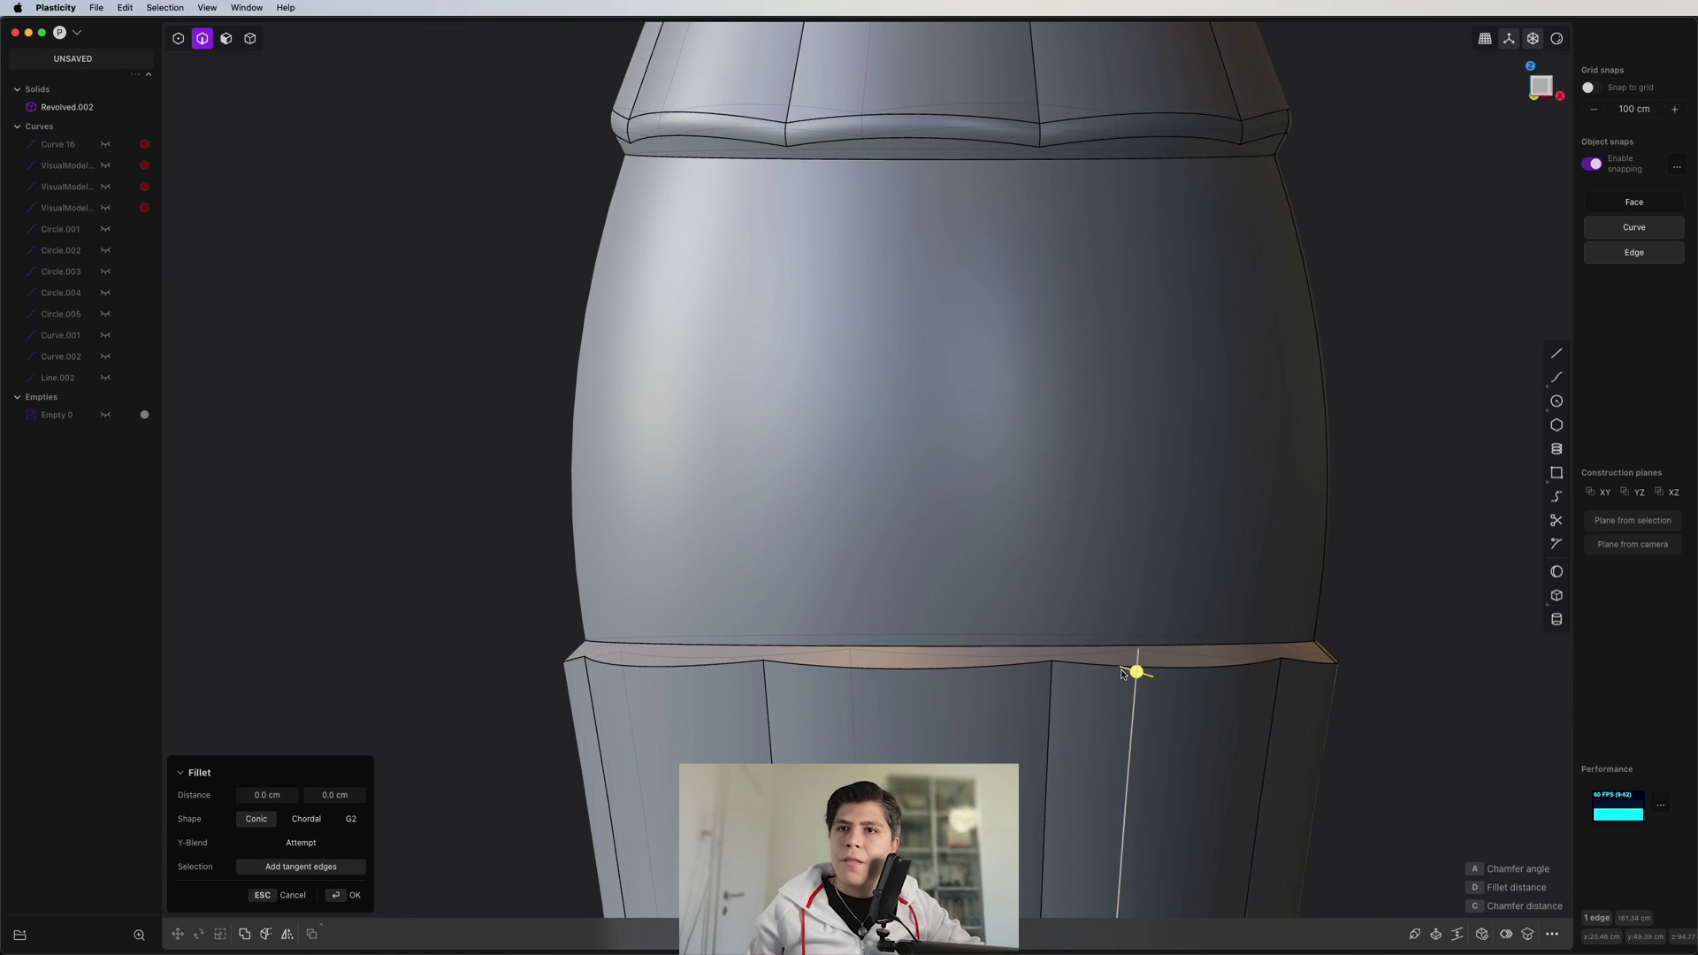
{"action": "left_click_drag", "start_coordinate": [1055, 663], "coordinate": [1075, 669]}
{"action": "key", "text": "Return"}
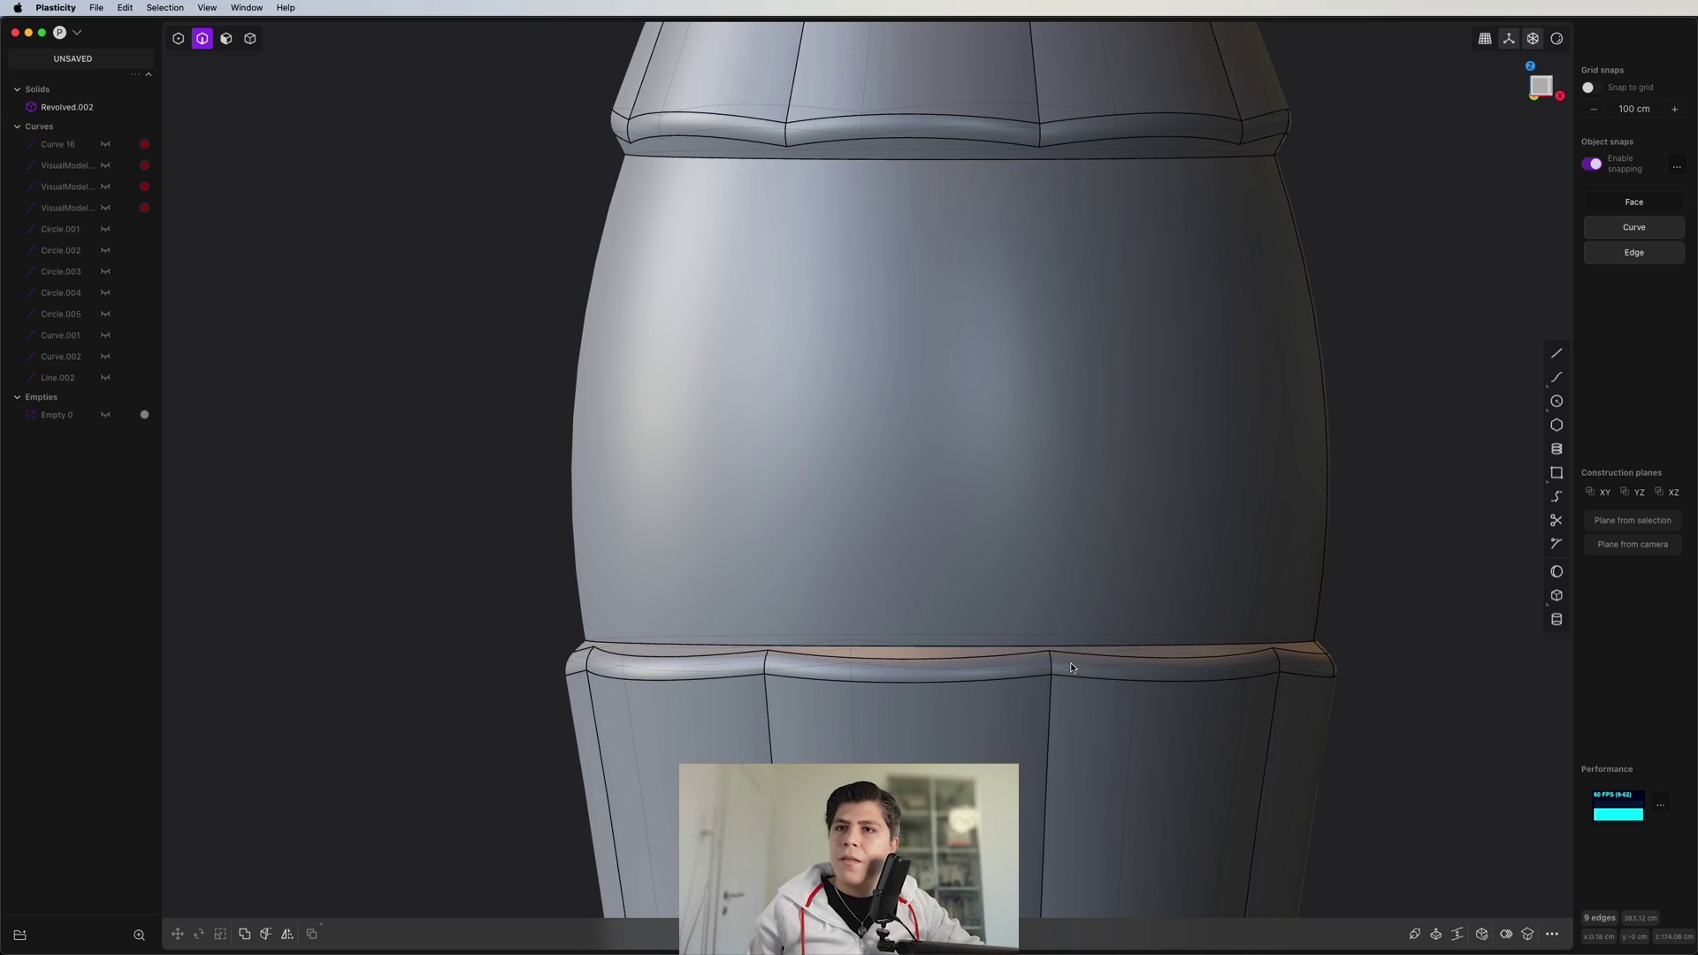
- Fillet the inner circular edge above the label band by about 3.9 cm
{"action": "middle_click_drag", "start_coordinate": [1076, 315], "coordinate": [1094, 221]}
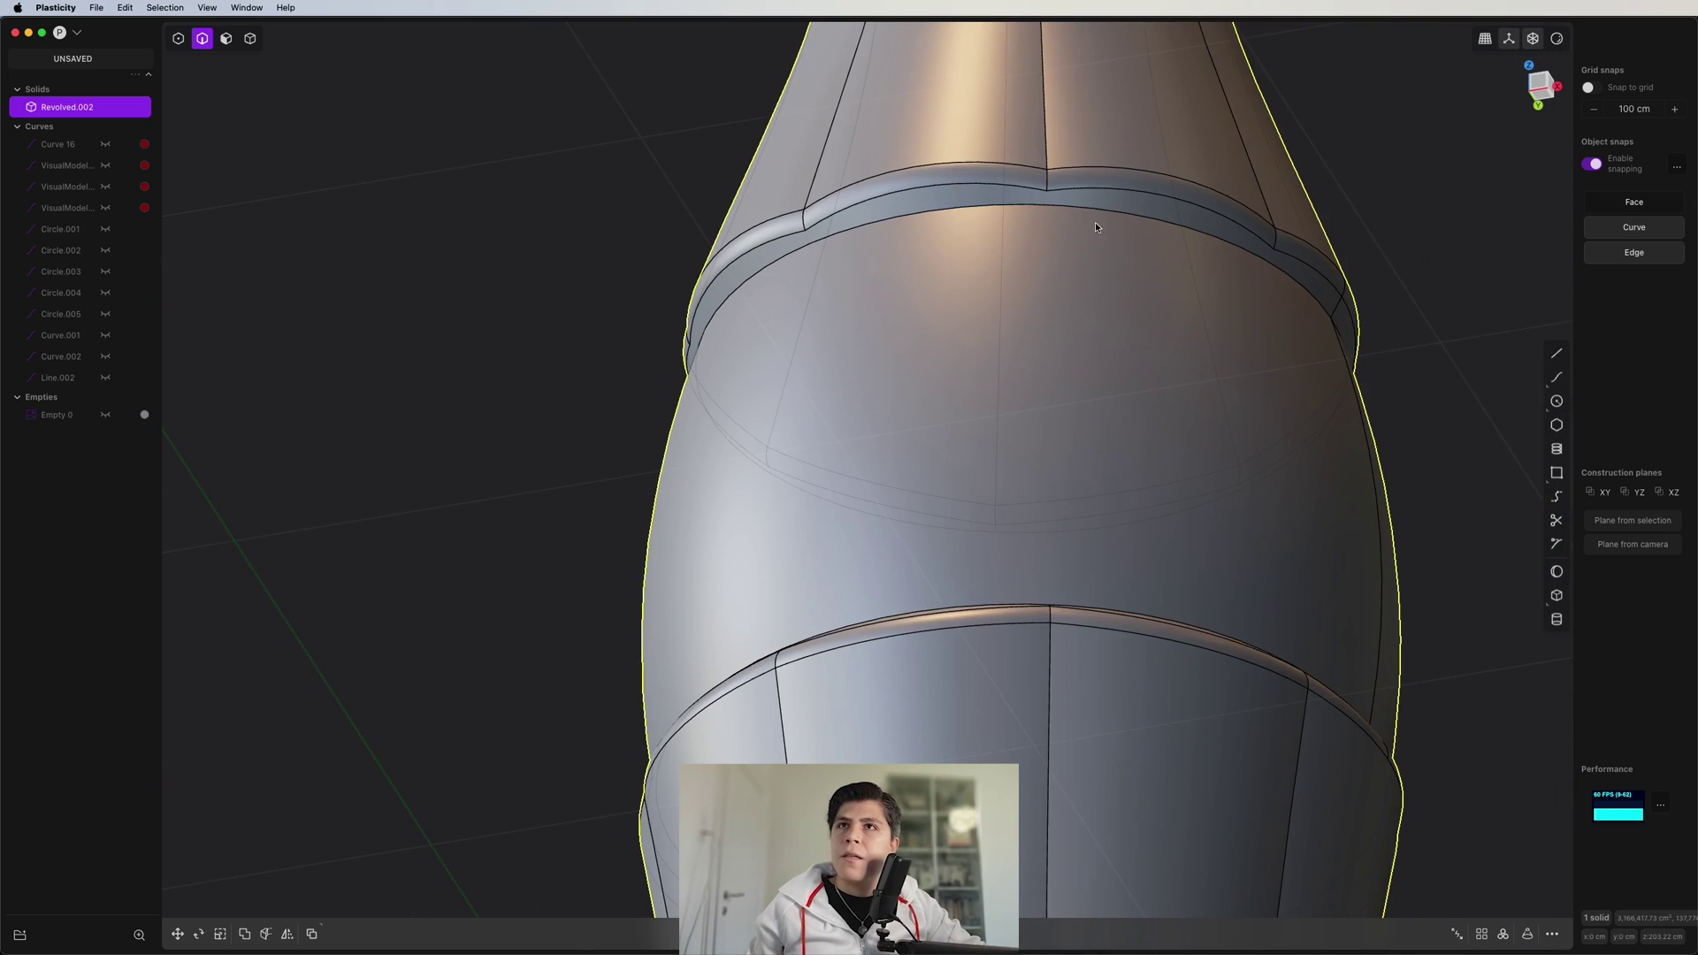
{"action": "left_click", "coordinate": [1106, 210]}
{"action": "key", "text": "f"}
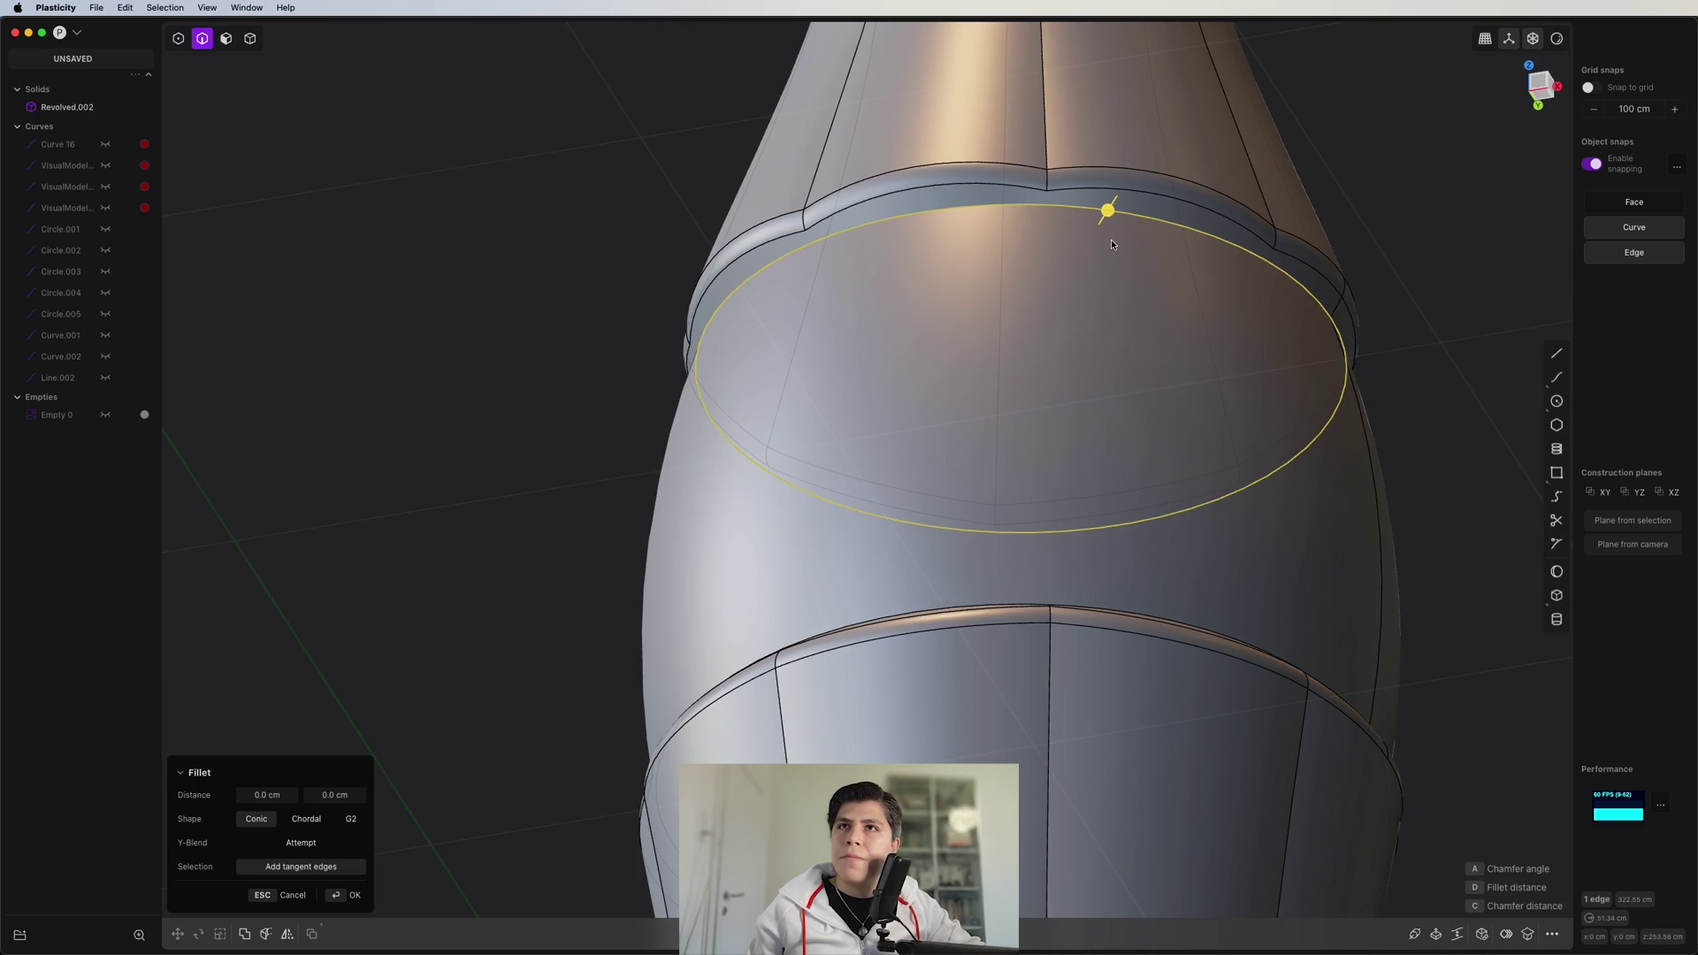
{"action": "left_click_drag", "start_coordinate": [1107, 212], "coordinate": [1114, 200]}
{"action": "middle_click_drag", "start_coordinate": [1114, 201], "coordinate": [1116, 291]}
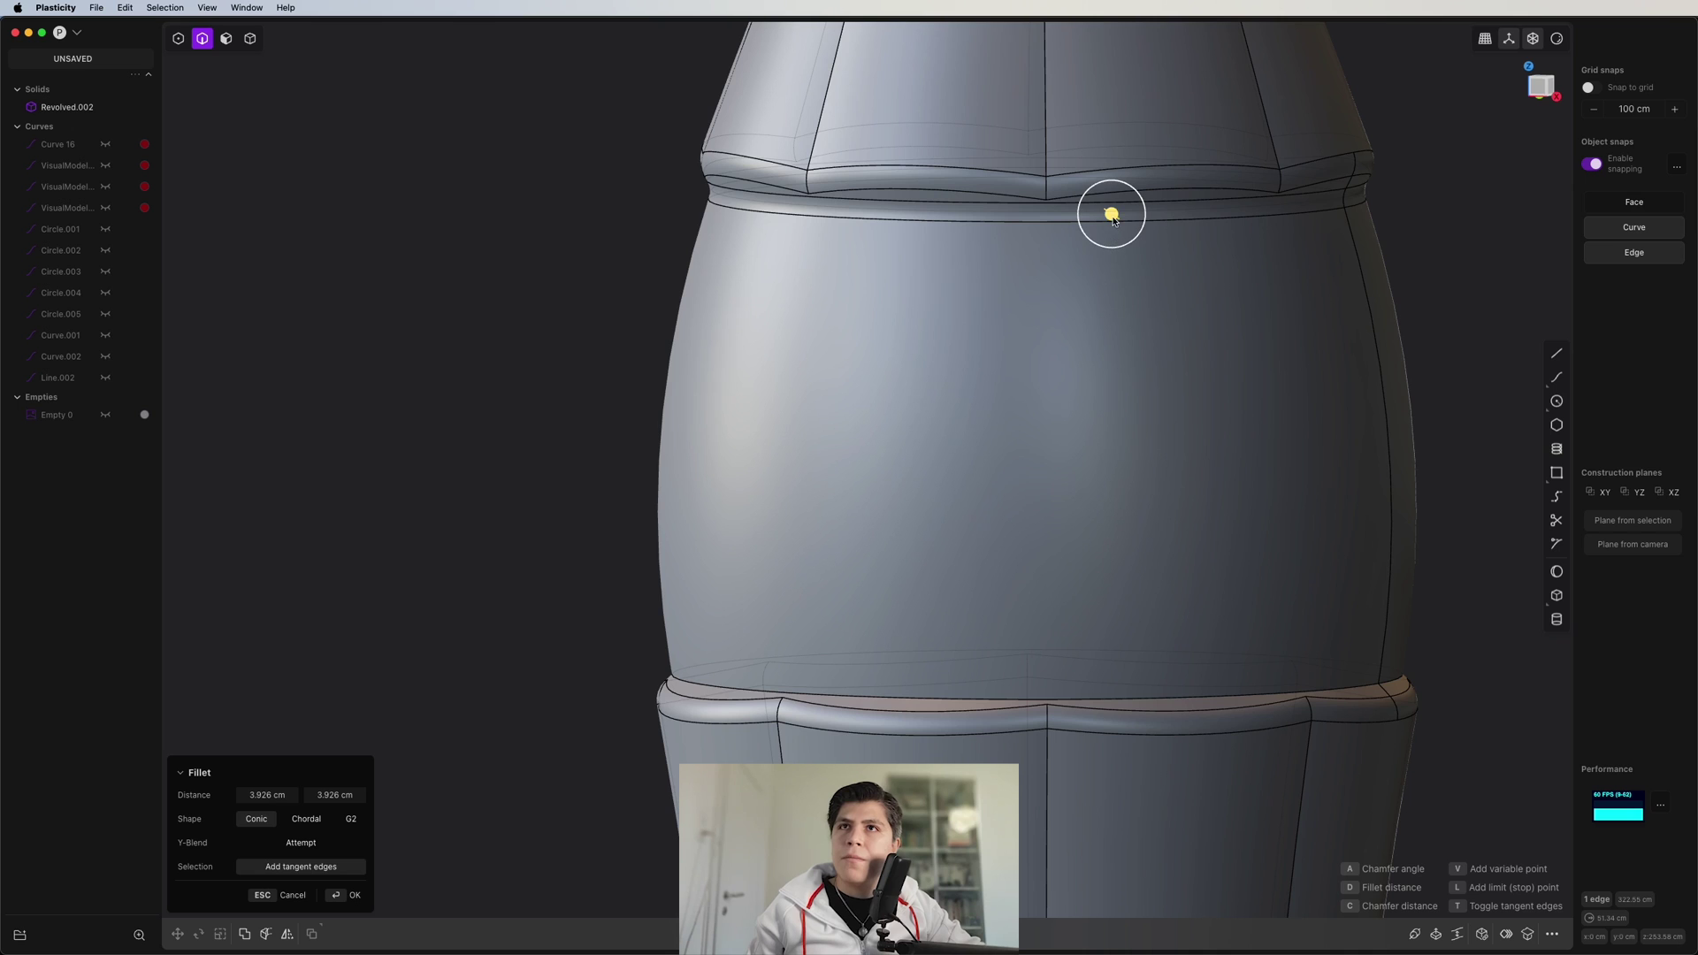
- Fillet the inner edge below the label band by about 1.7 cm and hide the solid's edges
{"action": "left_click_drag", "start_coordinate": [1230, 616], "coordinate": [1240, 612]}
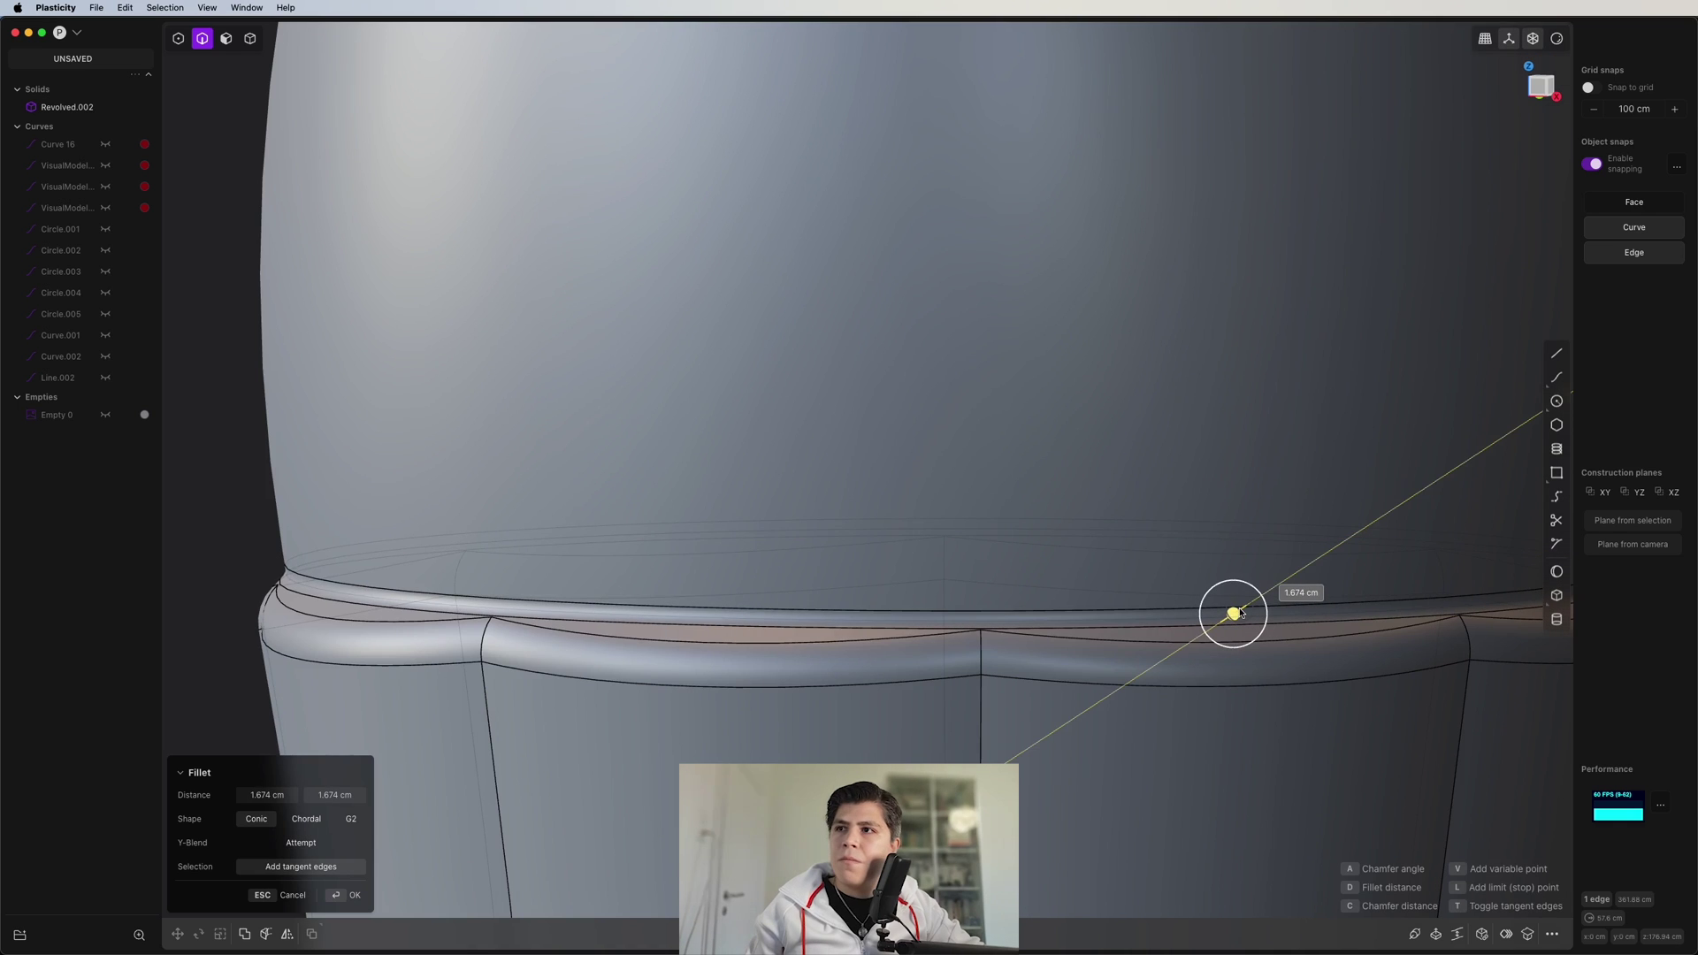
{"action": "key", "text": "Return"}
{"action": "scroll", "coordinate": [1150, 484], "scroll_direction": "down", "scroll_amount": 1}
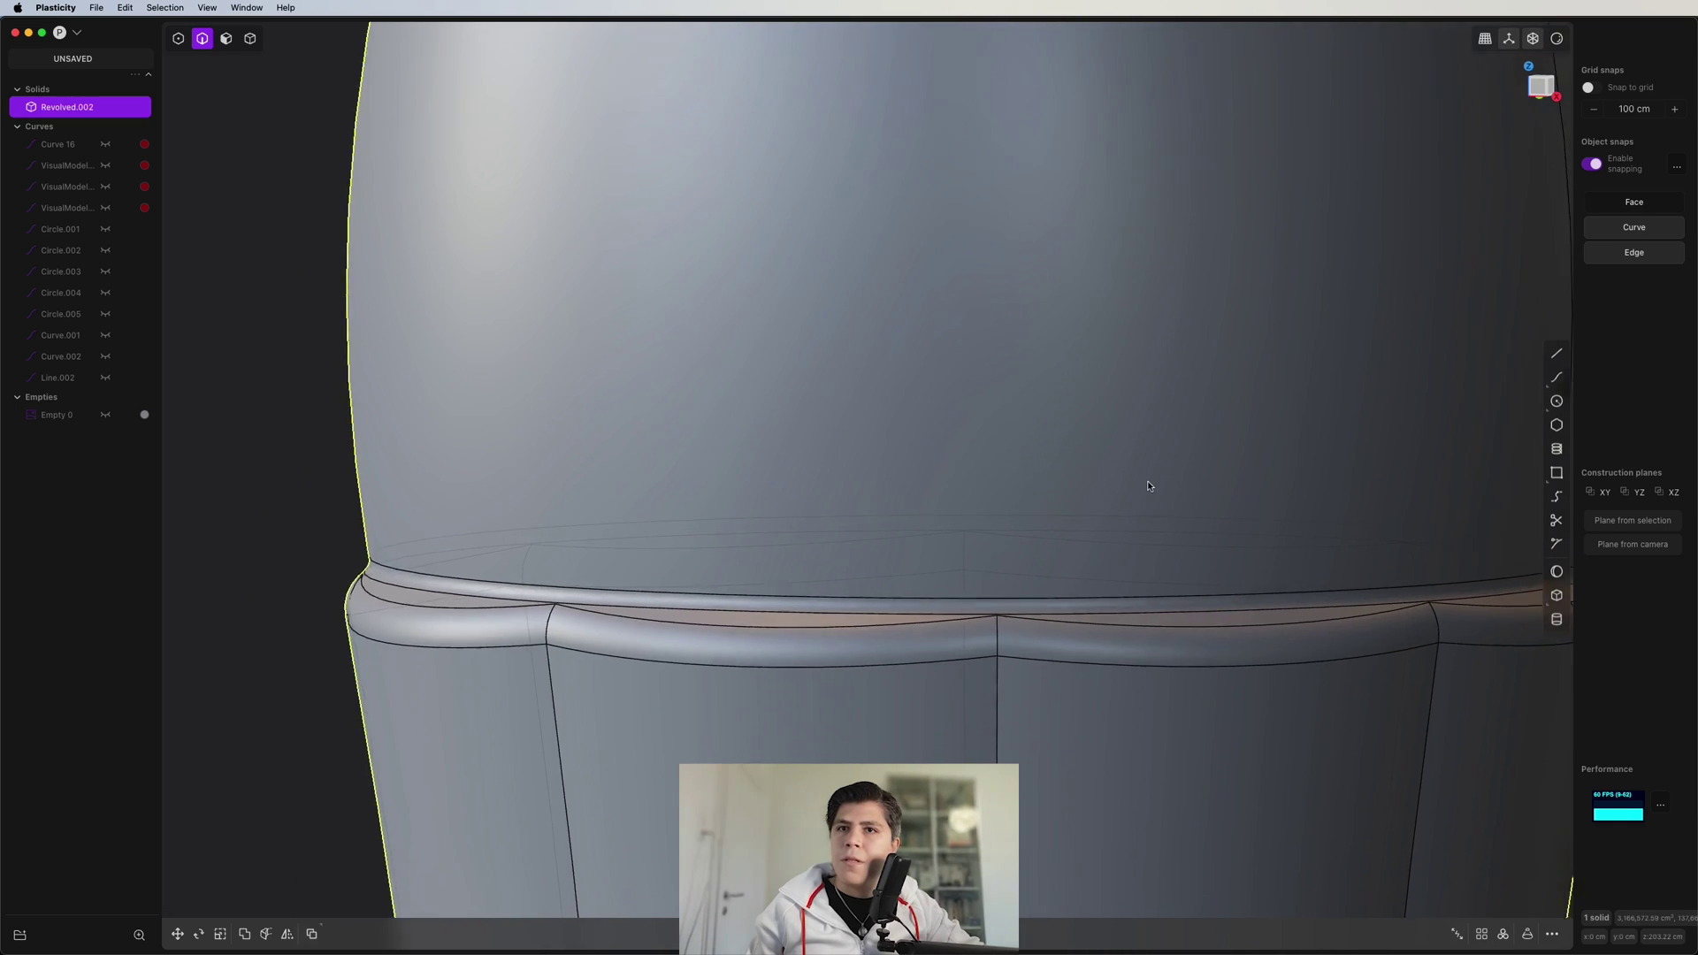
{"action": "scroll", "coordinate": [1148, 485], "scroll_direction": "down", "scroll_amount": 5}
{"action": "key", "text": "super+shift+e"}
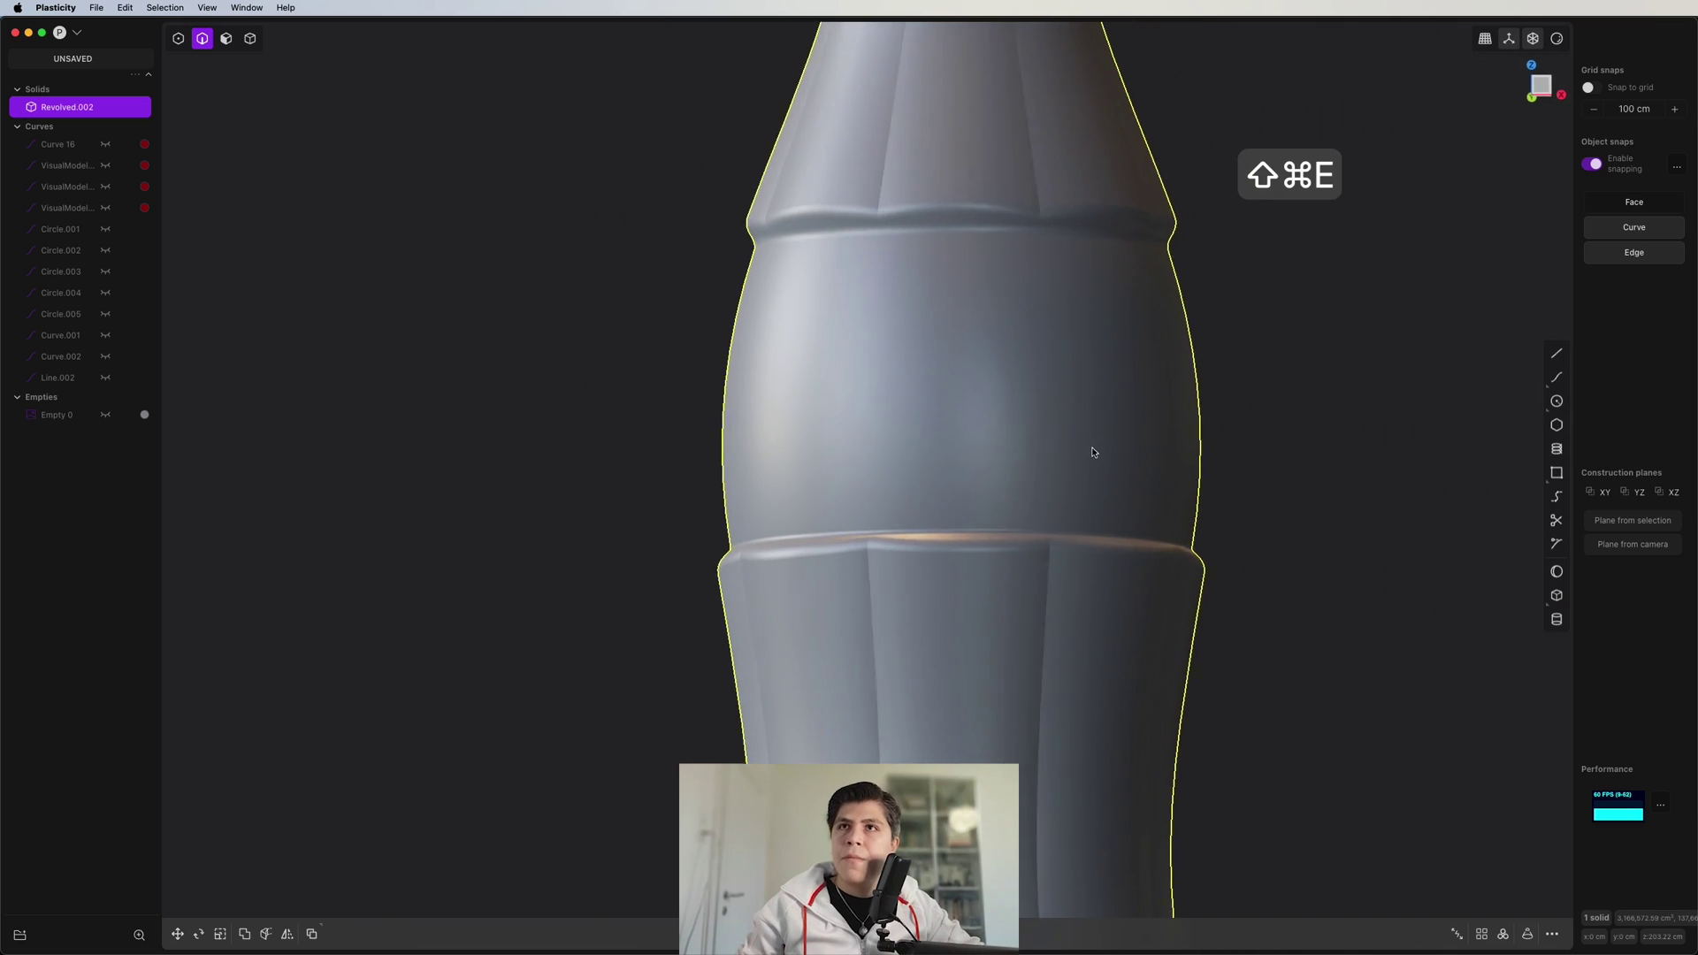
- Compare the whole bottle with the blueprint, return to the front view and hide the bottle solid
{"action": "mouse_move", "coordinate": [1093, 452]}
{"action": "middle_mouse_down"}
{"action": "mouse_move", "coordinate": [1107, 409]}
{"action": "mouse_move", "coordinate": [1053, 523]}
{"action": "mouse_move", "coordinate": [804, 580]}
{"action": "mouse_move", "coordinate": [1020, 517]}
{"action": "mouse_move", "coordinate": [968, 116]}
{"action": "middle_mouse_up"}
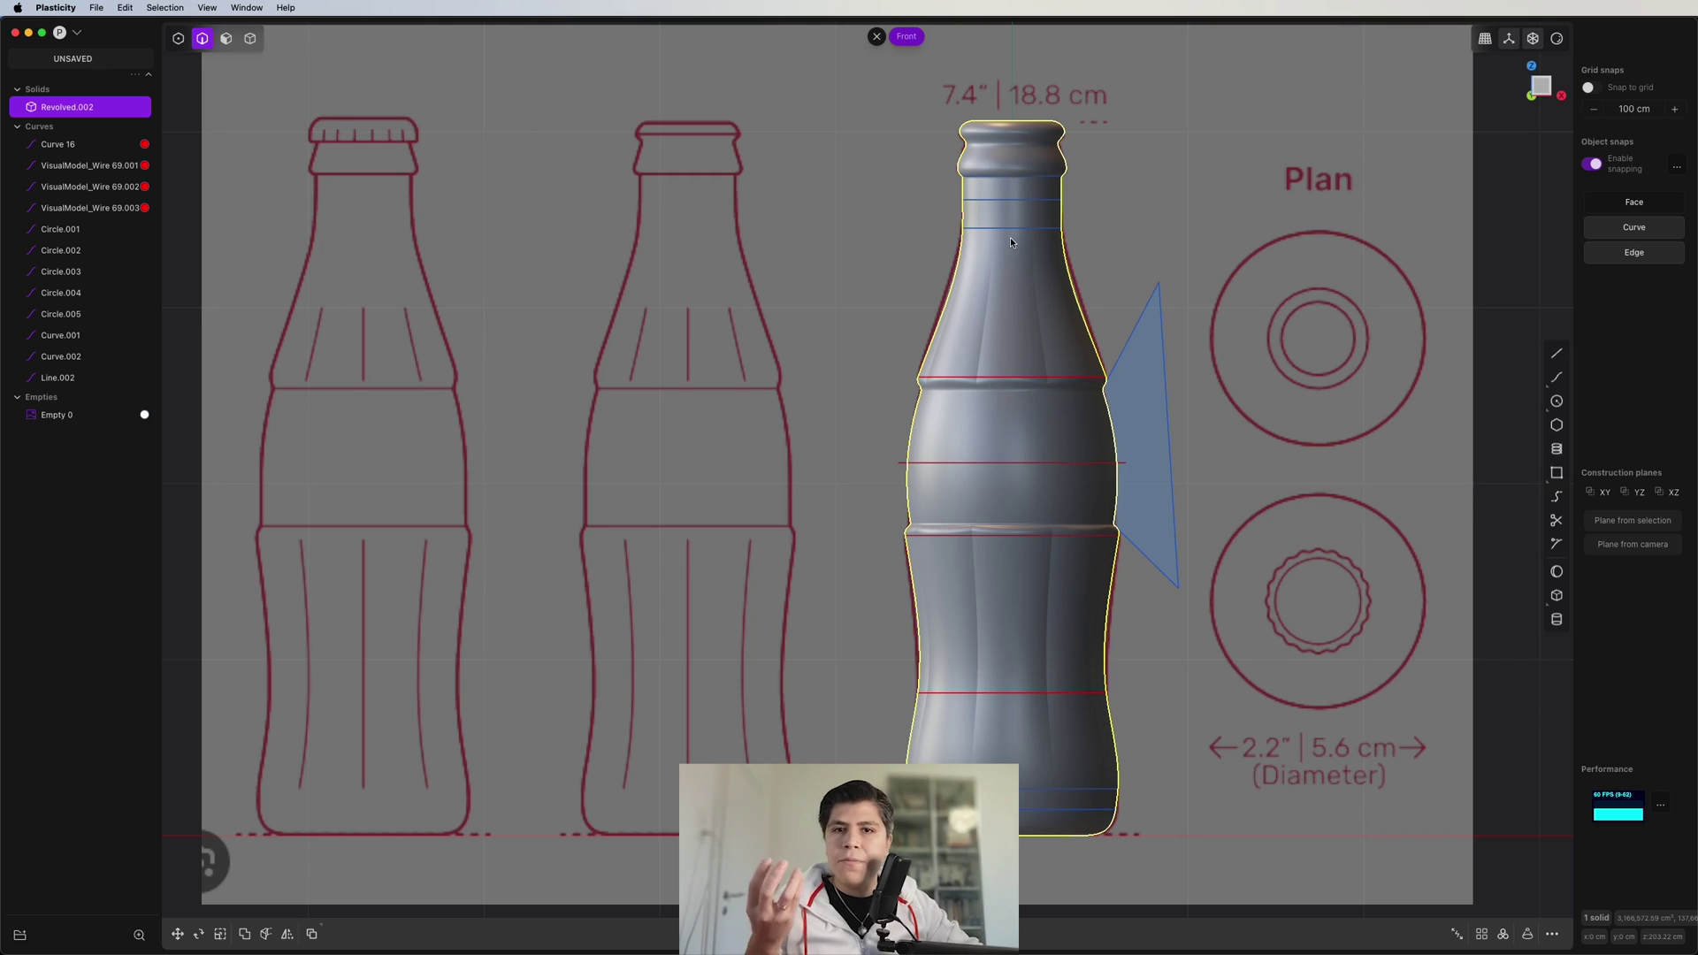
{"action": "middle_click_drag", "start_coordinate": [1121, 243], "coordinate": [1128, 251], "text": "shift"}
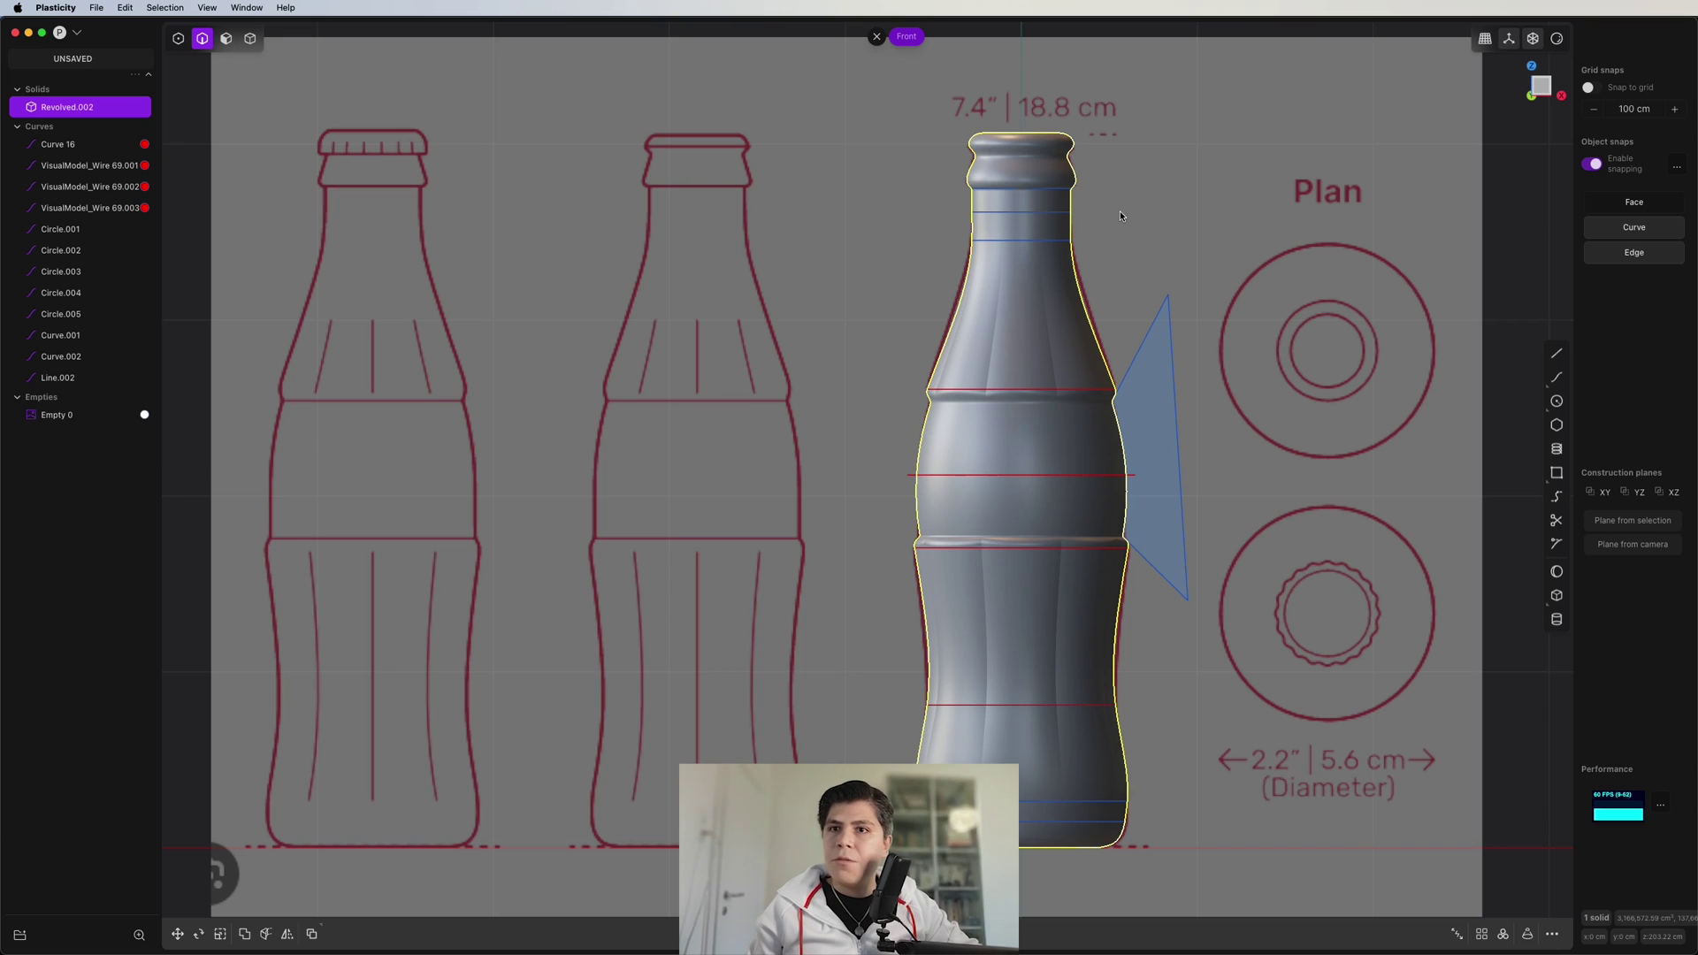
{"action": "middle_click_drag", "start_coordinate": [1119, 210], "coordinate": [1125, 349]}
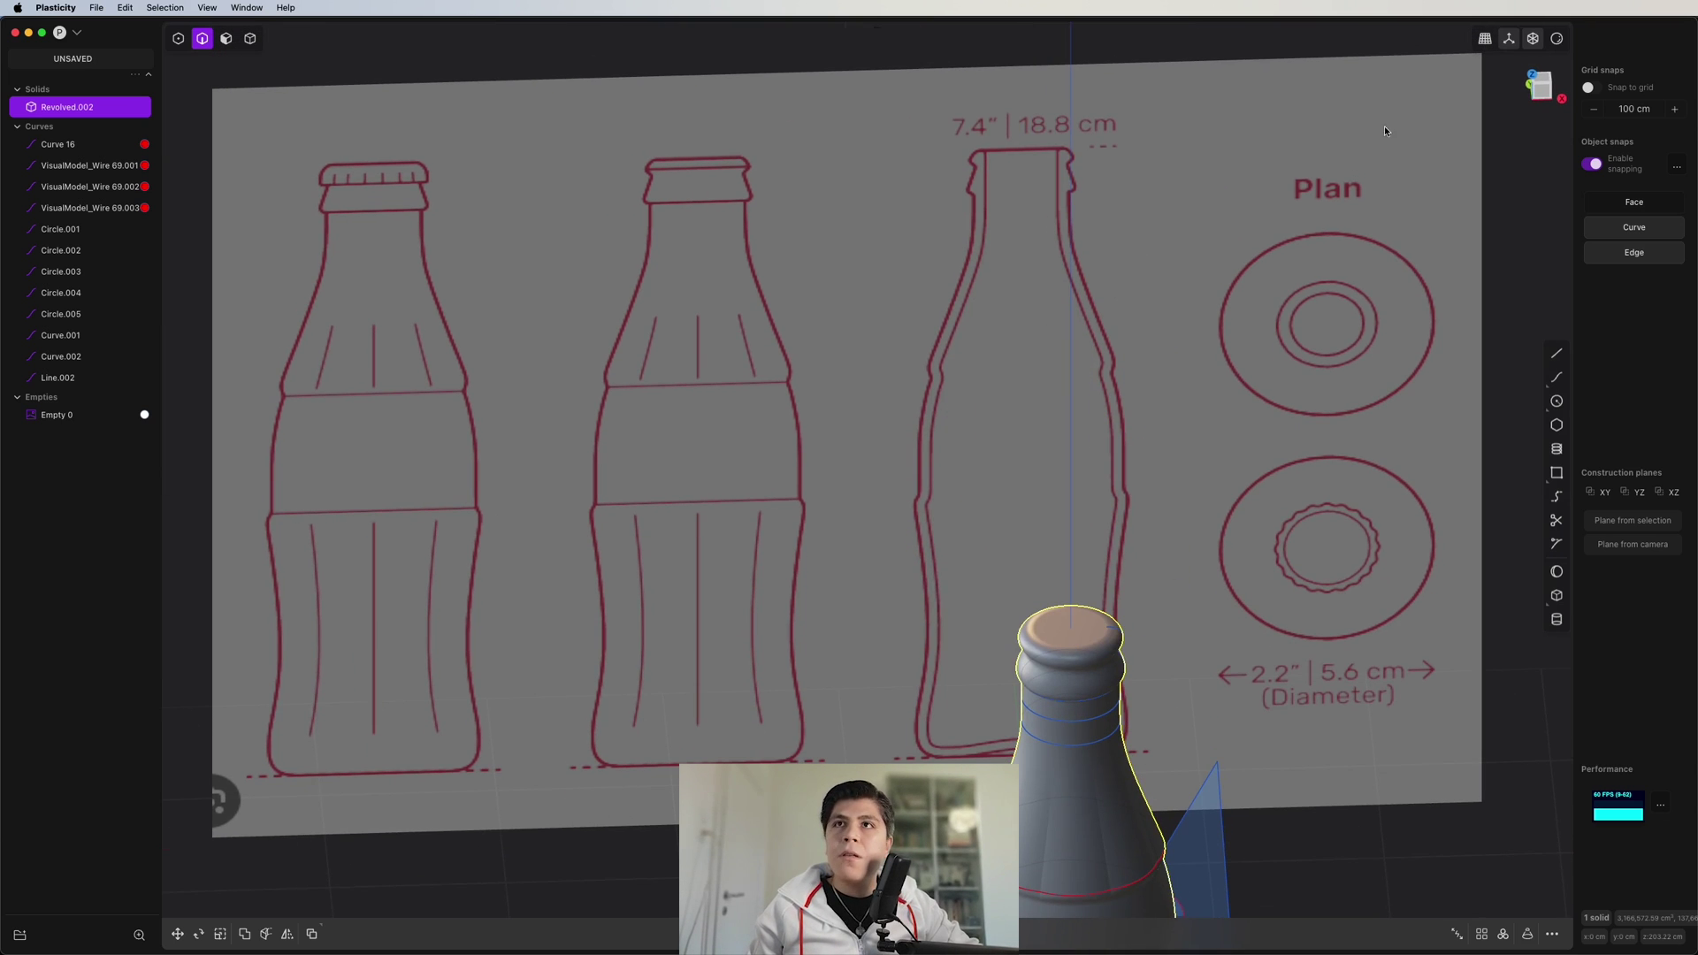
{"action": "middle_click_drag", "start_coordinate": [1040, 166], "coordinate": [1063, 149]}
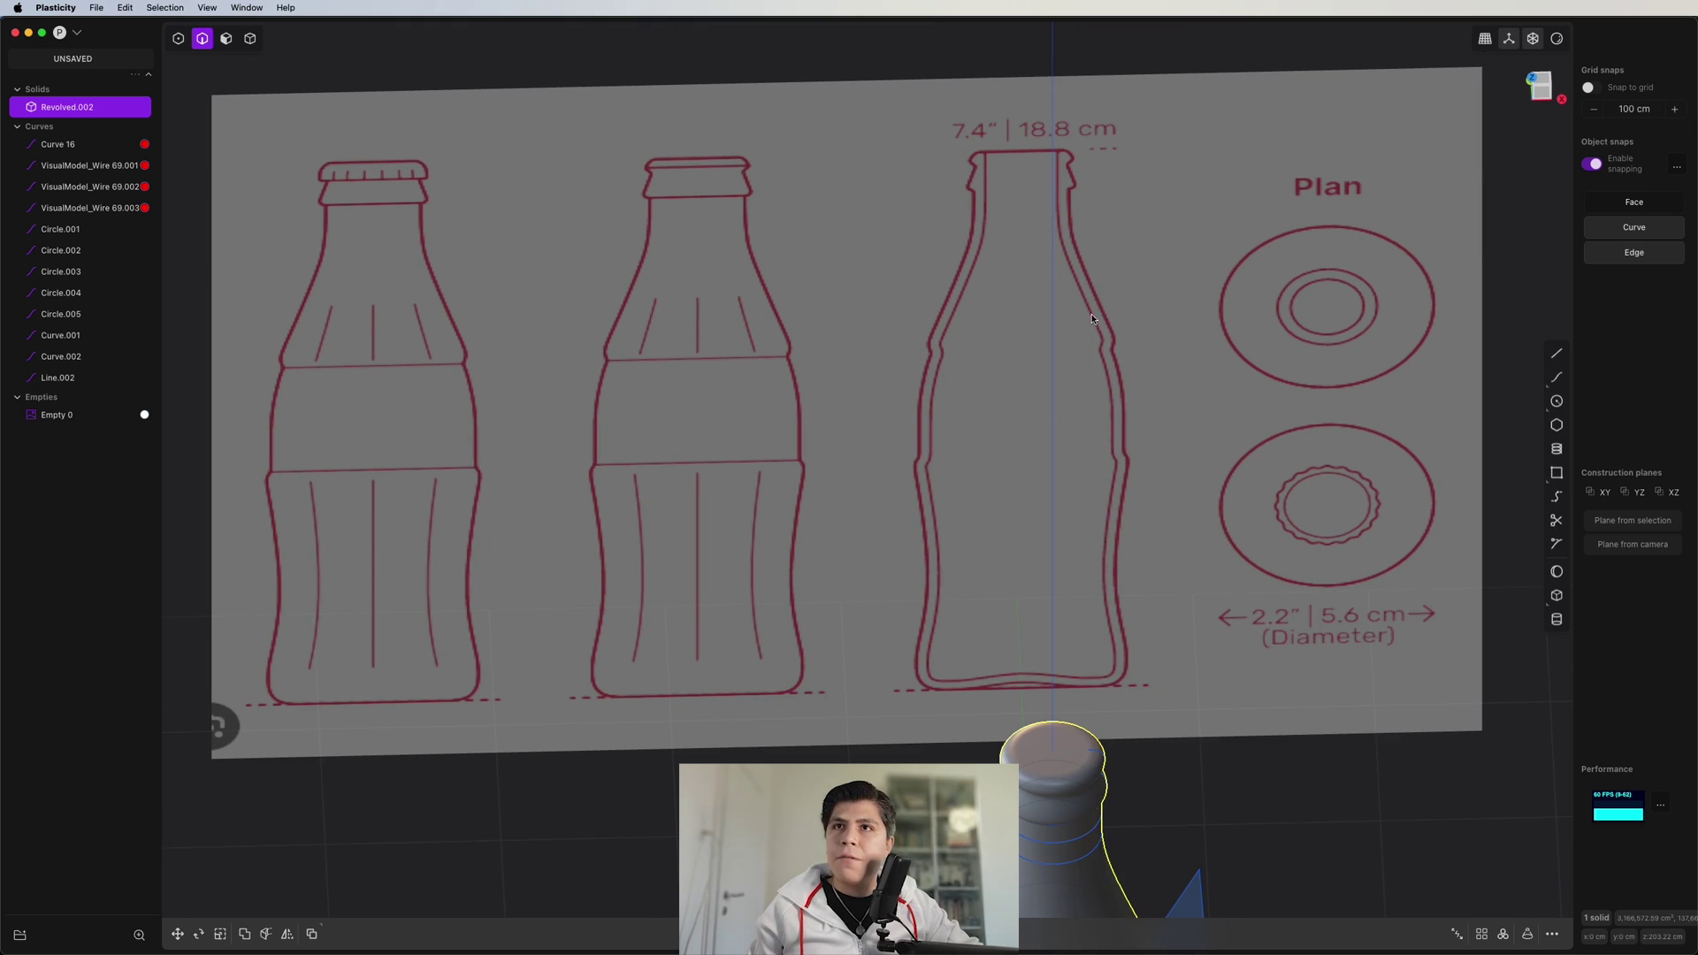
{"action": "left_click", "coordinate": [1541, 102]}
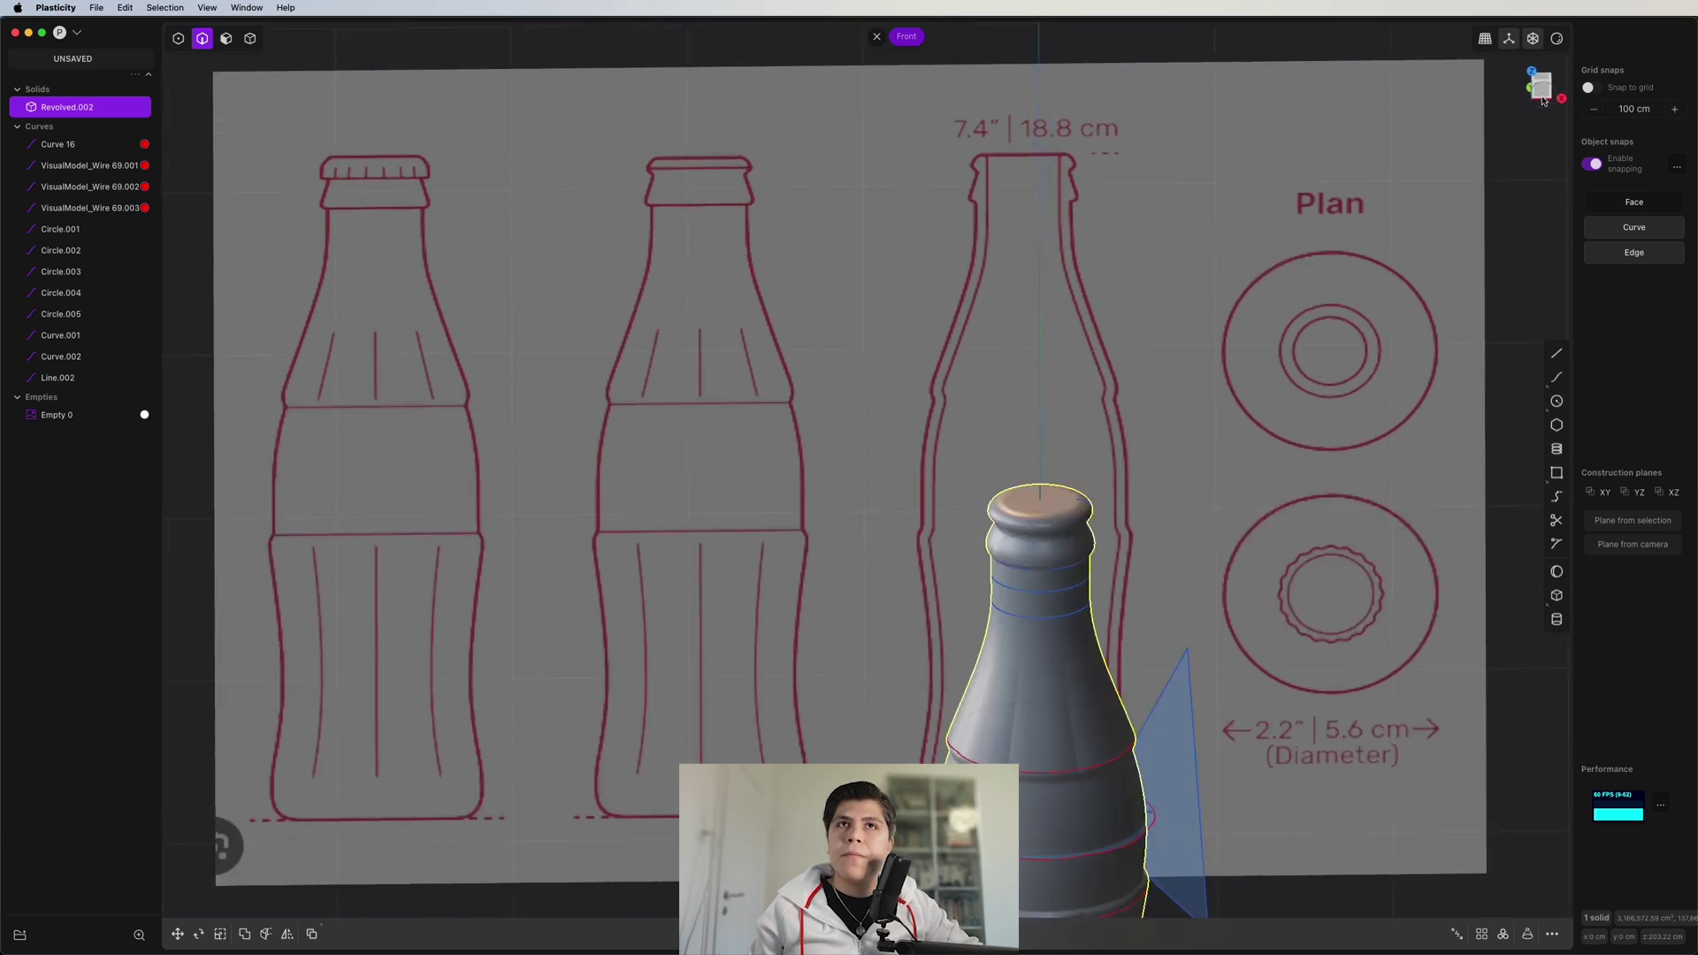
{"action": "key", "text": "h"}
{"action": "scroll", "coordinate": [1097, 230], "scroll_direction": "up", "scroll_amount": 3}
- Start a Curve above the bottle mouth and trace the blueprint's inner wall down the neck to the upper edge of the label band
{"action": "key", "text": "shift+a"}
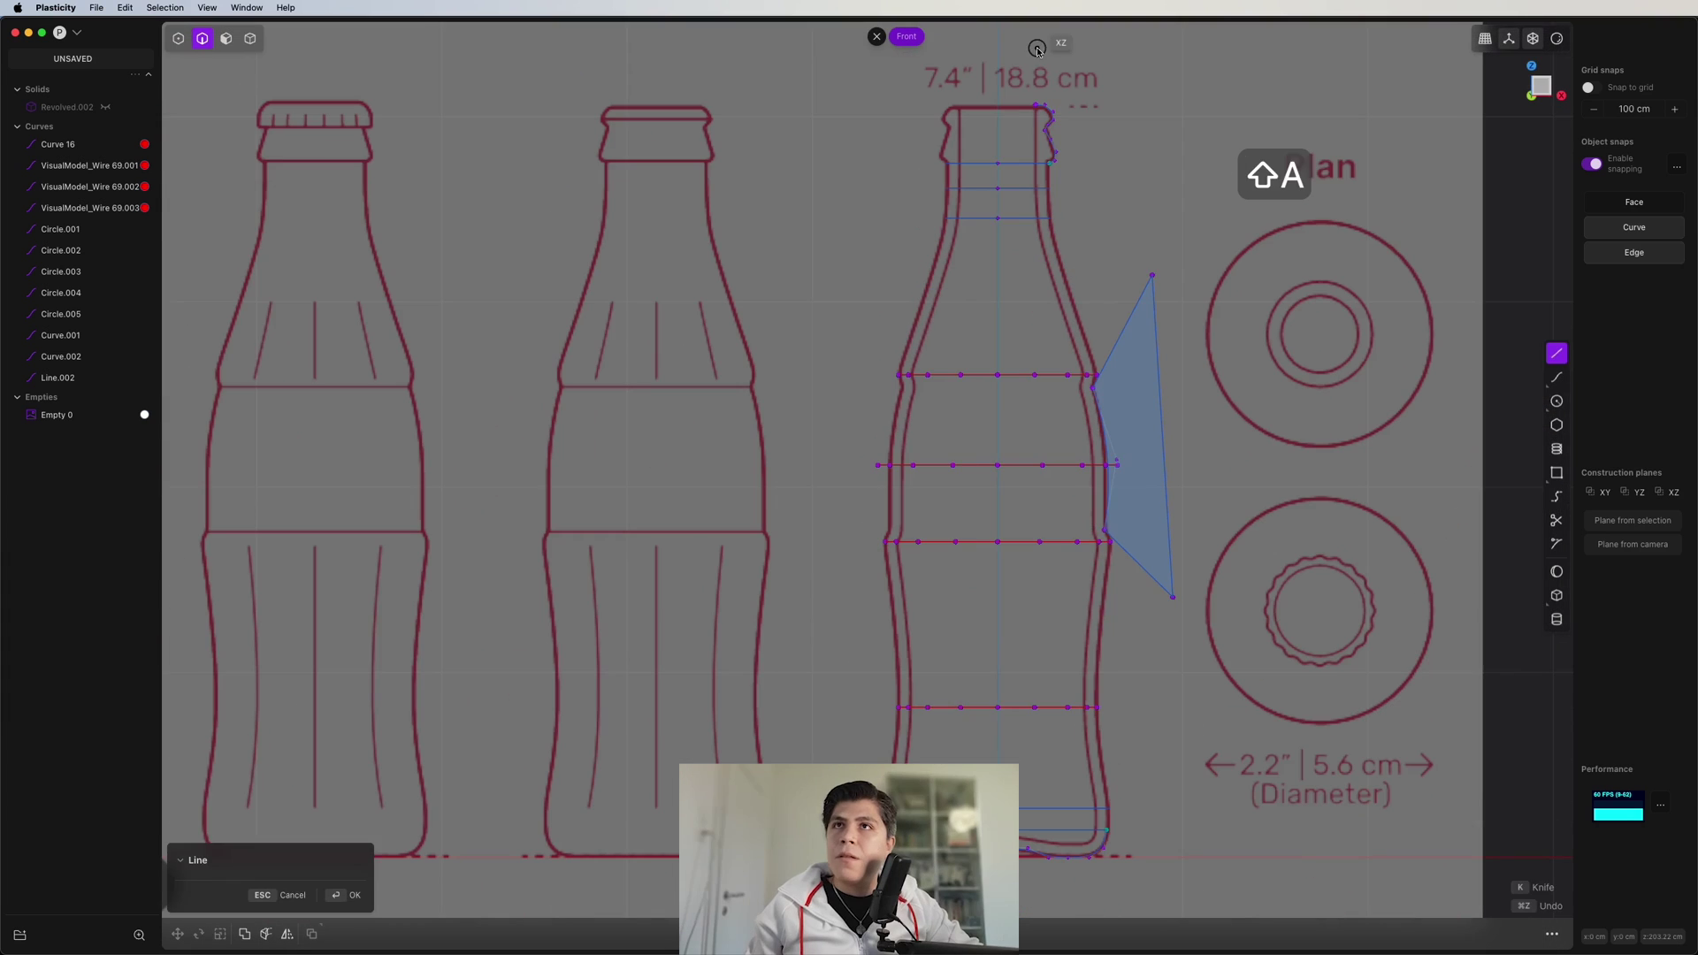
{"action": "key", "text": "Escape"}
{"action": "key", "text": "ctrl+super+c"}
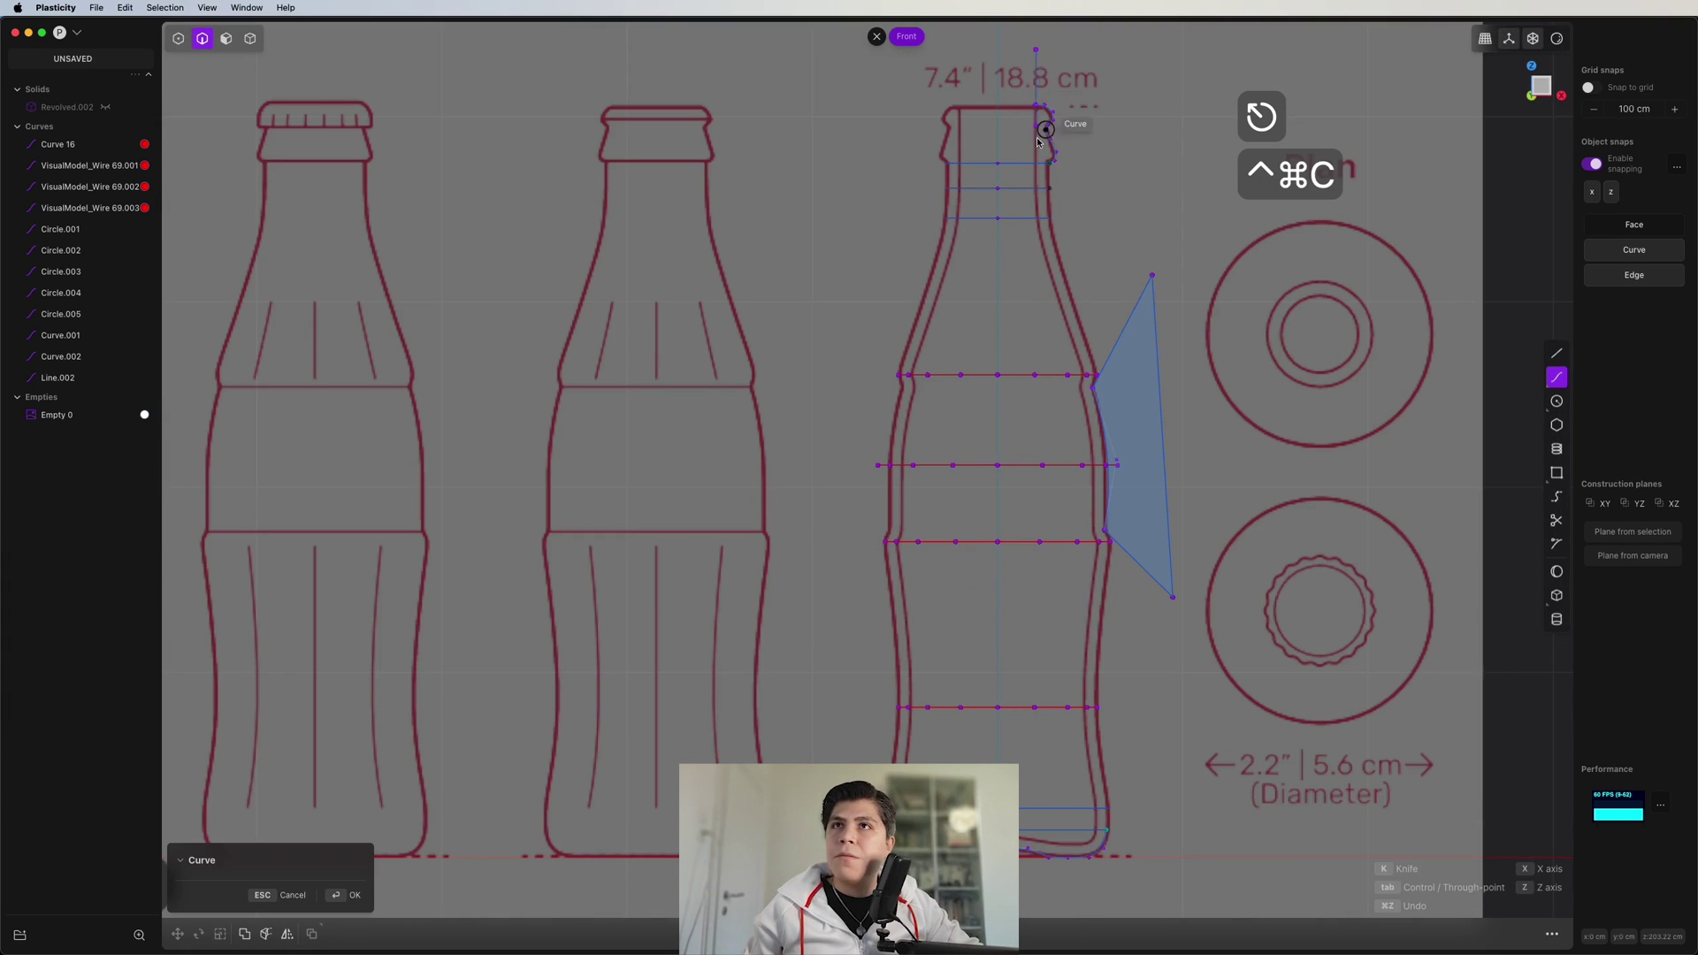
{"action": "scroll", "coordinate": [1055, 185], "scroll_direction": "up", "scroll_amount": 3}
{"action": "left_click", "coordinate": [1030, 269]}
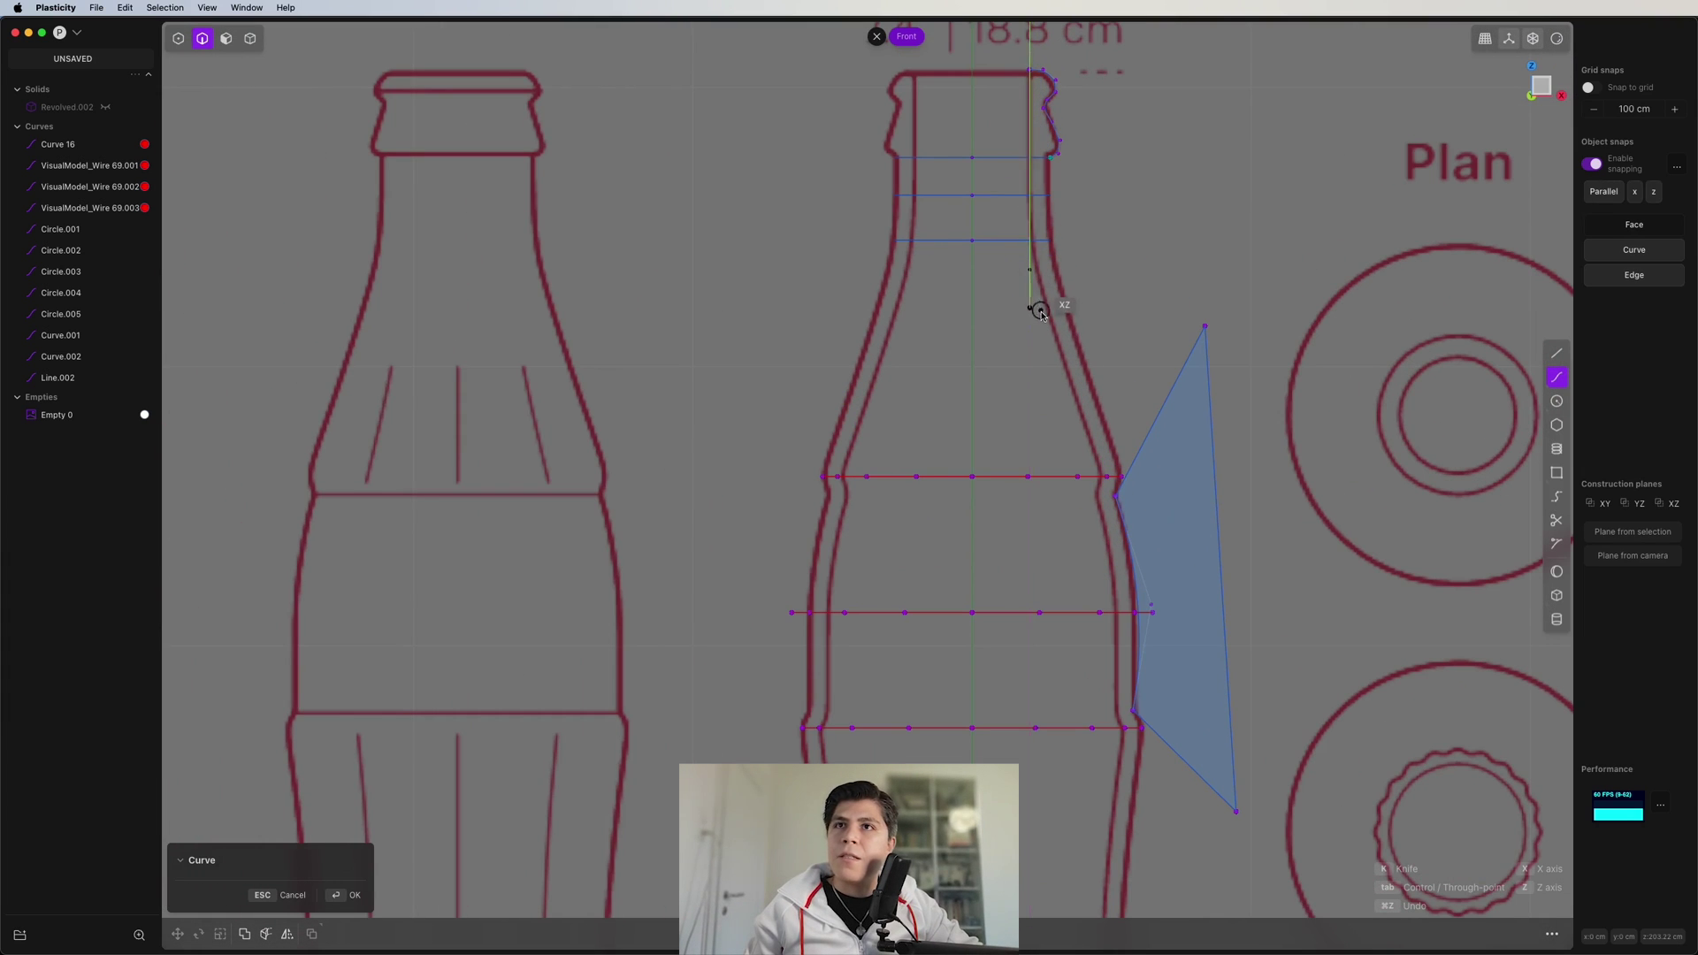
{"action": "left_click", "coordinate": [1053, 344]}
{"action": "left_click", "coordinate": [1099, 450]}
{"action": "scroll", "coordinate": [1101, 448], "scroll_direction": "up", "scroll_amount": 5}
{"action": "left_click", "coordinate": [1110, 512]}
{"action": "scroll", "coordinate": [1031, 387], "scroll_direction": "down", "scroll_amount": 2}
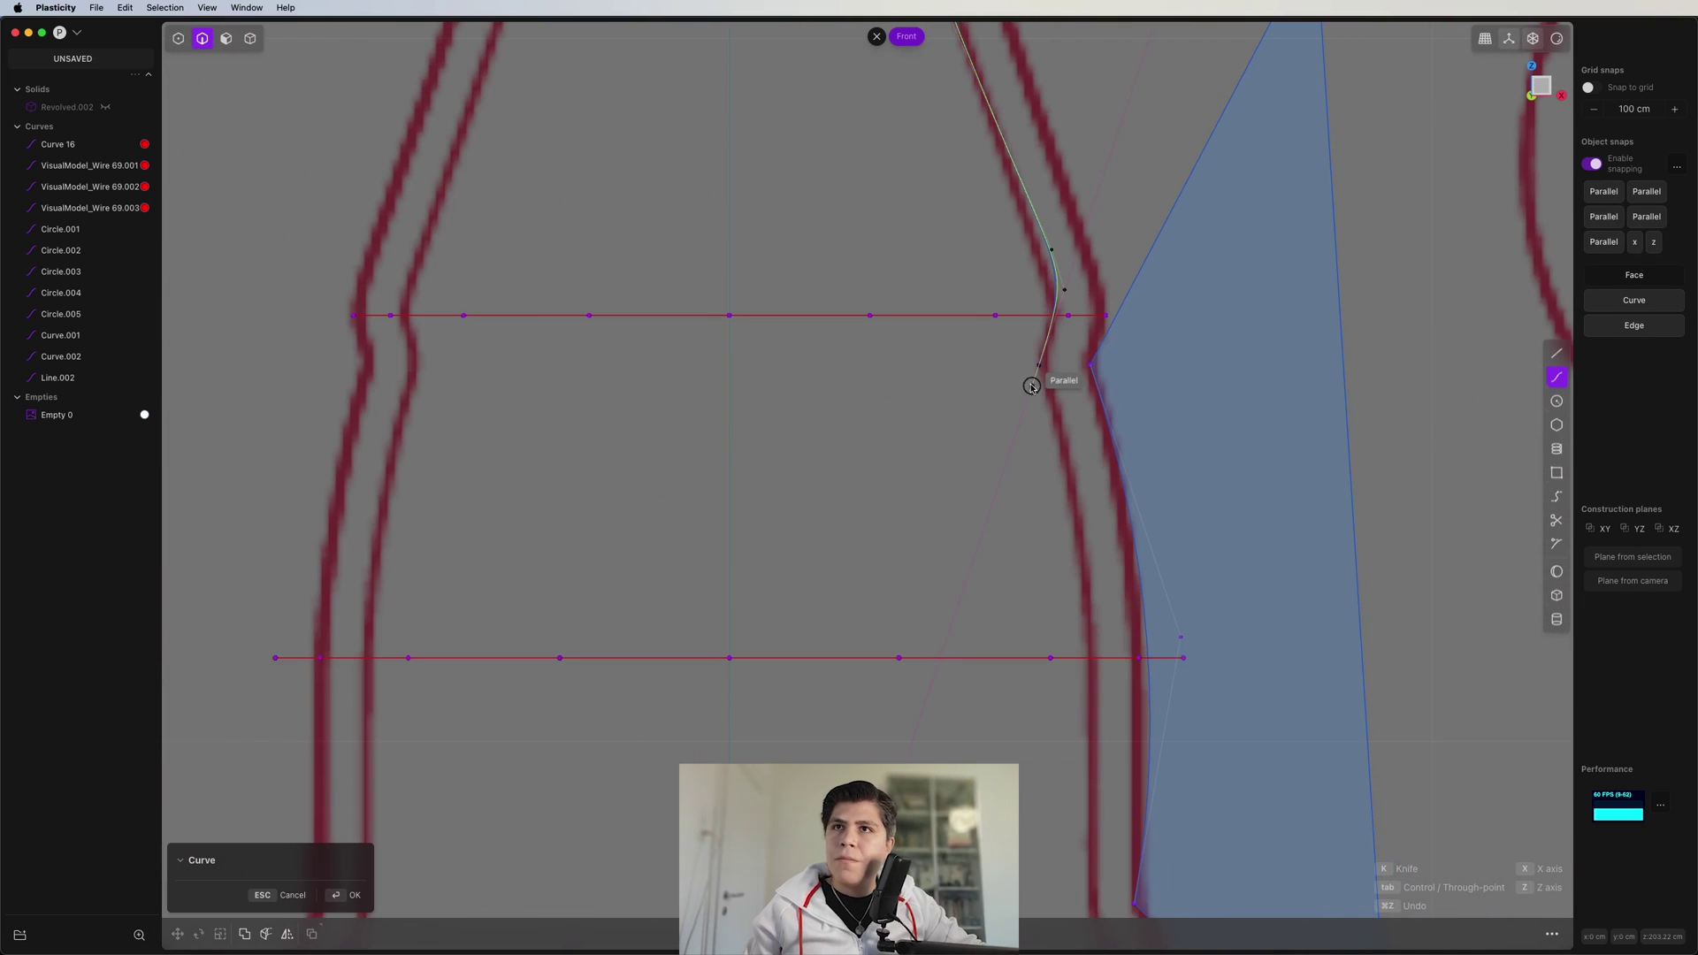
- Continue the curve along the inner wall through the label band to the band's lower edge
{"action": "left_click", "coordinate": [1045, 383]}
{"action": "middle_click_drag", "start_coordinate": [1089, 554], "coordinate": [1065, 276], "text": "shift"}
{"action": "left_click", "coordinate": [1073, 277]}
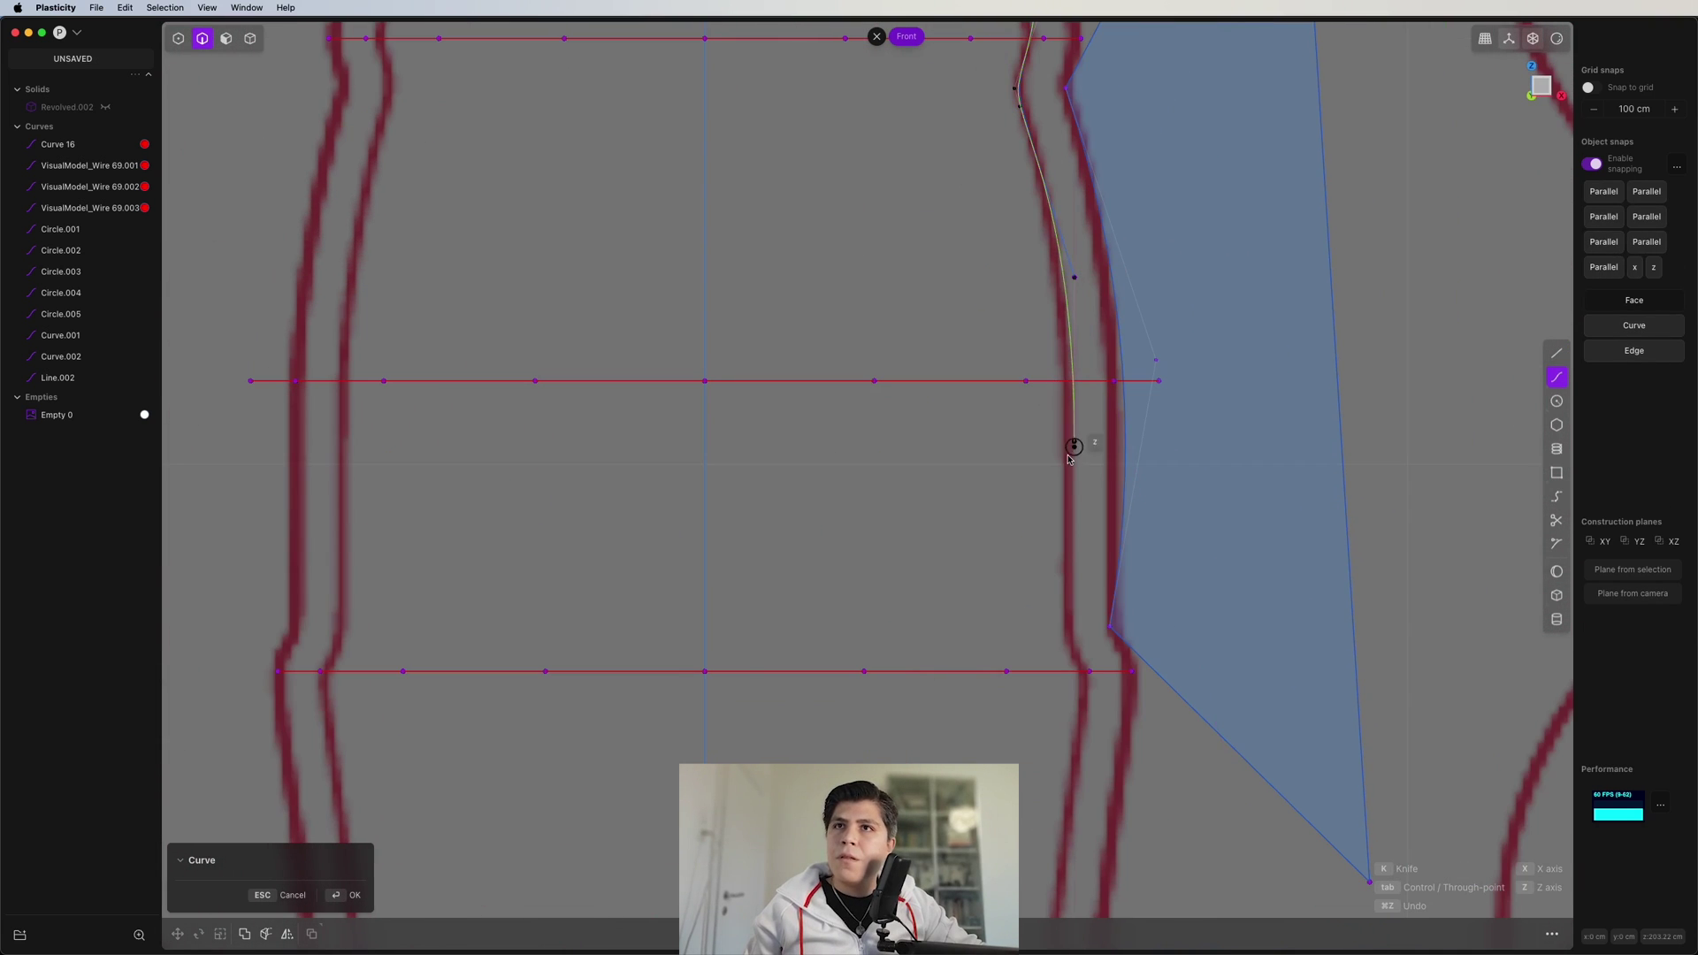
{"action": "left_click", "coordinate": [1074, 459]}
{"action": "middle_click_drag", "start_coordinate": [1073, 585], "coordinate": [1056, 336], "text": "shift"}
{"action": "left_click", "coordinate": [1056, 391]}
{"action": "left_click", "coordinate": [1066, 433]}
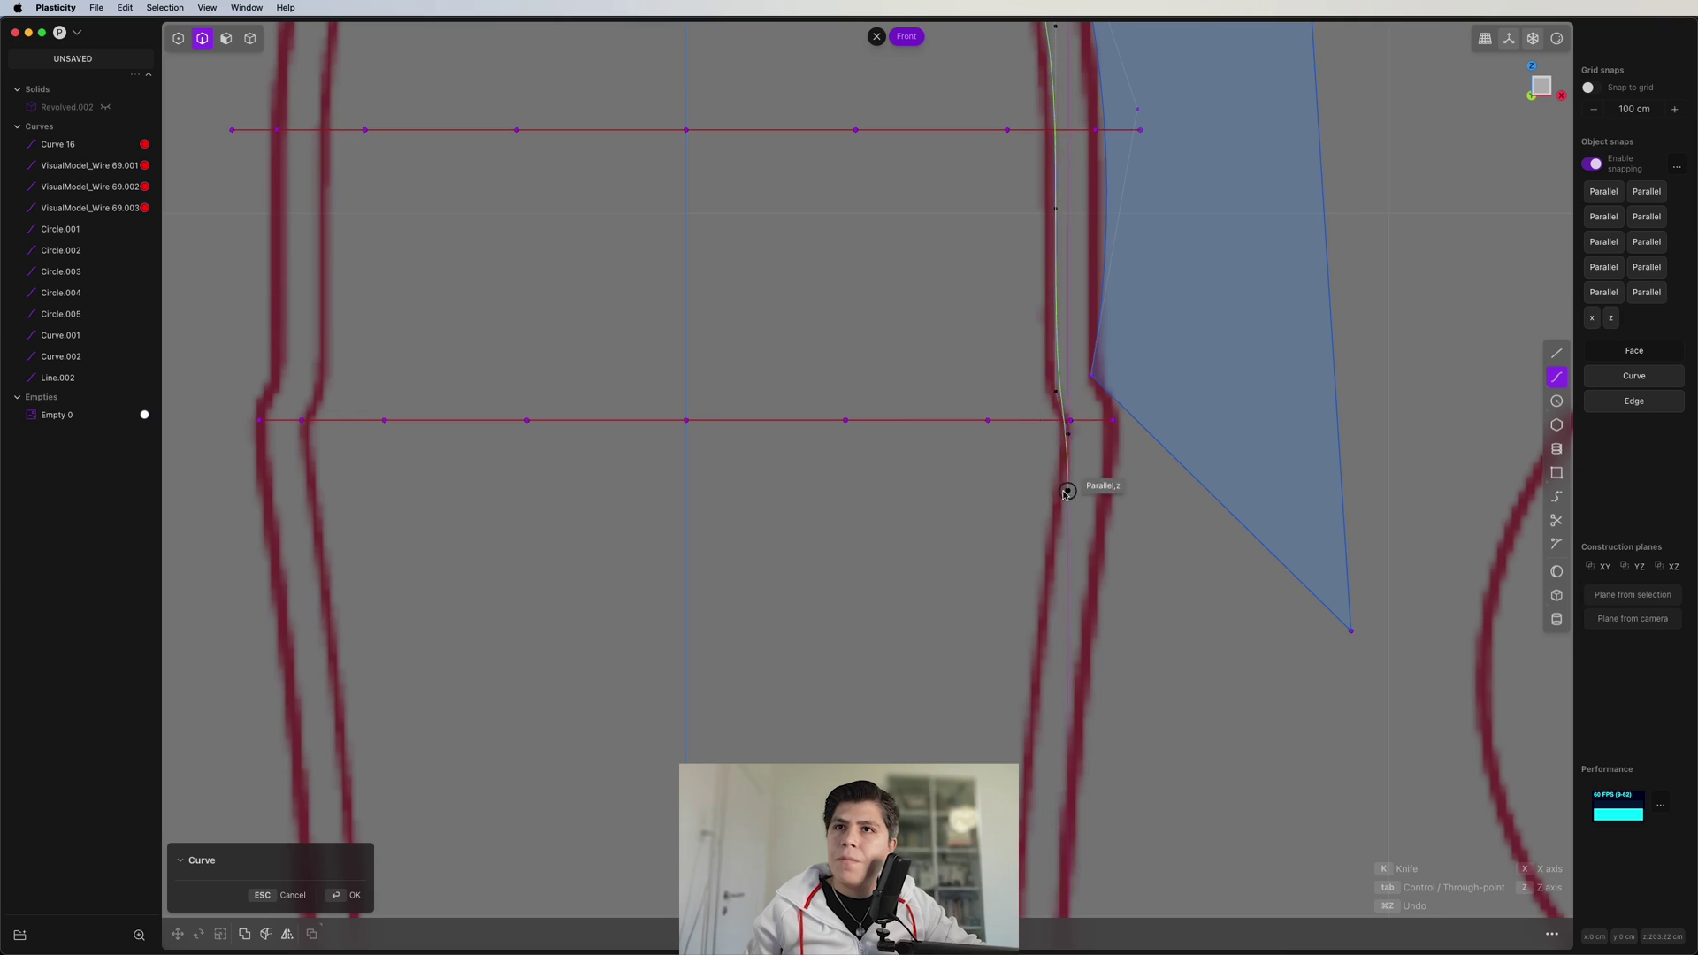
- Continue tracing the inner wall down the lower body to just above the base corner
{"action": "left_click", "coordinate": [1056, 495]}
{"action": "scroll", "coordinate": [1064, 496], "scroll_direction": "down", "scroll_amount": 3}
{"action": "middle_click_drag", "start_coordinate": [1063, 496], "coordinate": [1077, 290], "text": "shift"}
{"action": "left_click", "coordinate": [1042, 518]}
{"action": "left_click", "coordinate": [1055, 652]}
{"action": "scroll", "coordinate": [1076, 433], "scroll_direction": "down", "scroll_amount": 5}
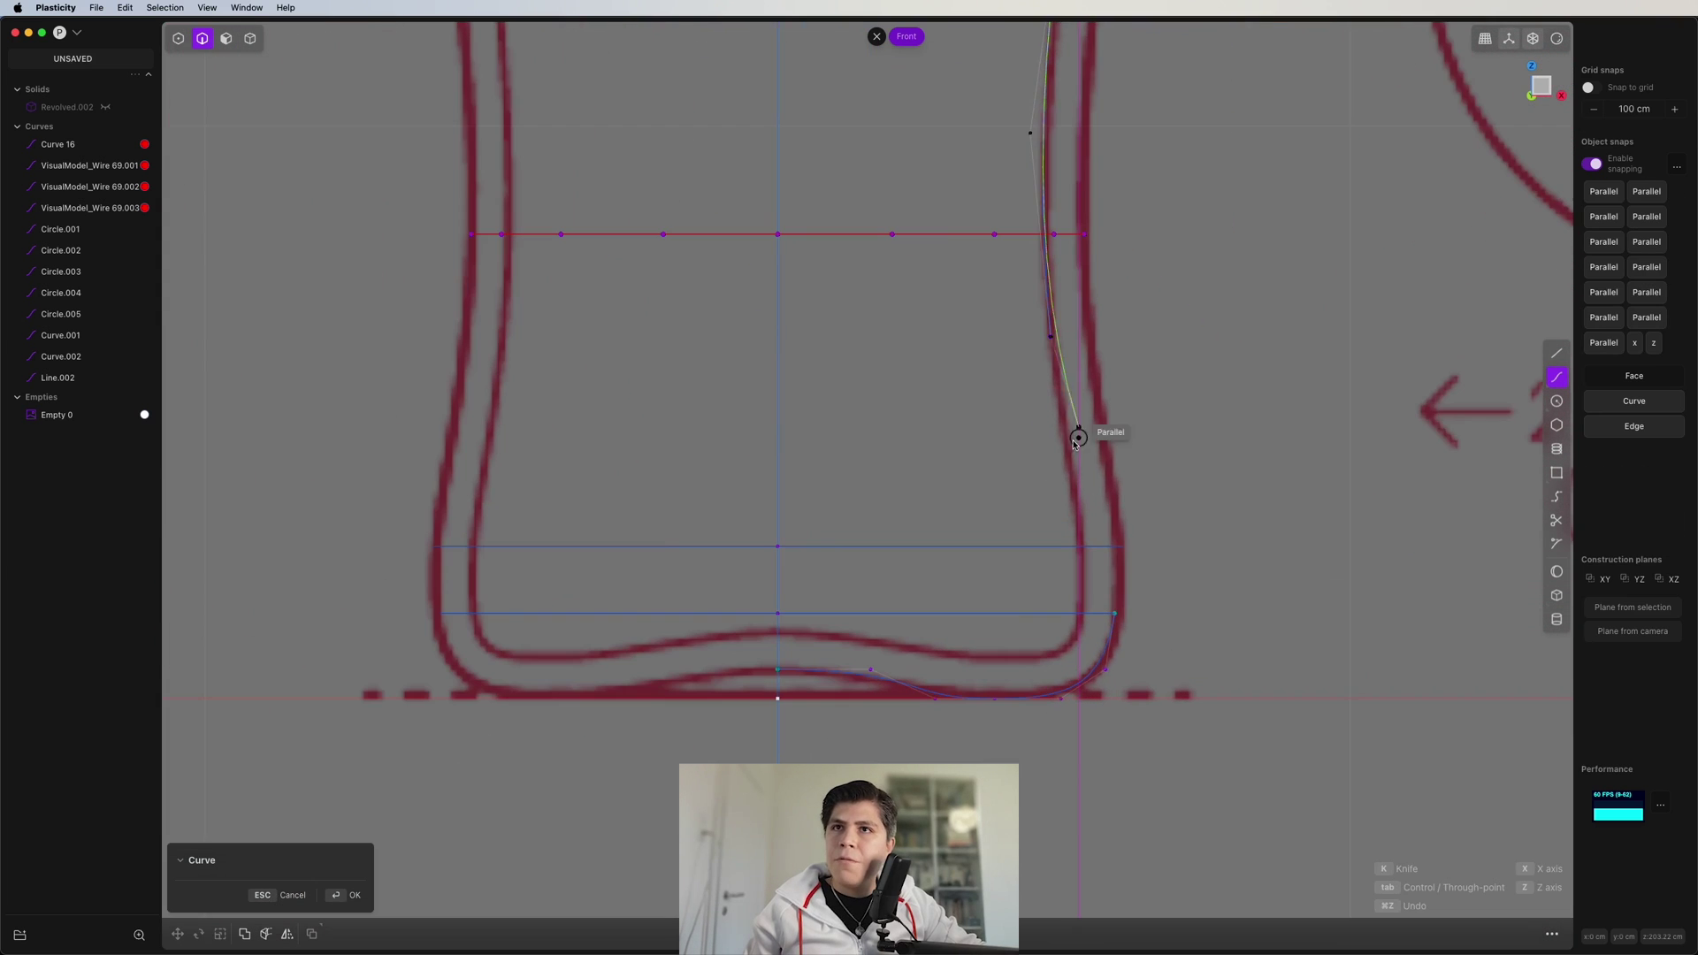
{"action": "left_click", "coordinate": [1076, 496]}
{"action": "scroll", "coordinate": [1087, 368], "scroll_direction": "up", "scroll_amount": 5}
- Trace the curve around the inner base corner and along the raised floor to the centre axis, finishing the inner profile
{"action": "left_click", "coordinate": [1092, 561]}
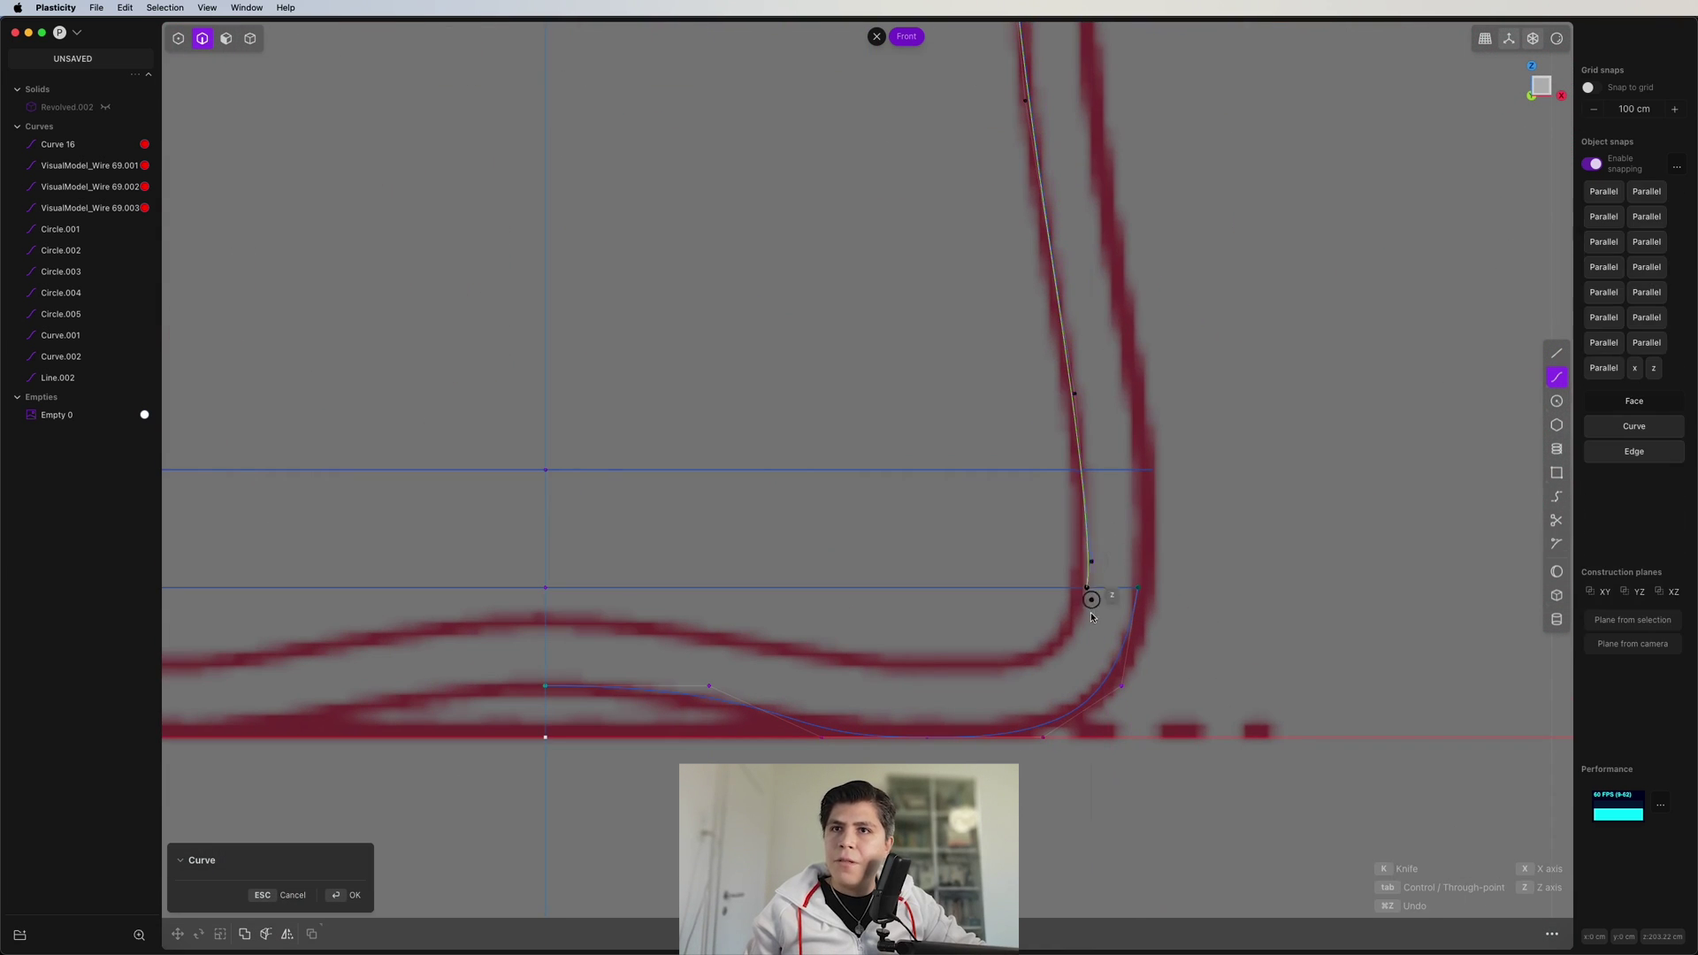
{"action": "left_click", "coordinate": [1074, 633]}
{"action": "left_click", "coordinate": [1005, 675]}
{"action": "left_click", "coordinate": [820, 659]}
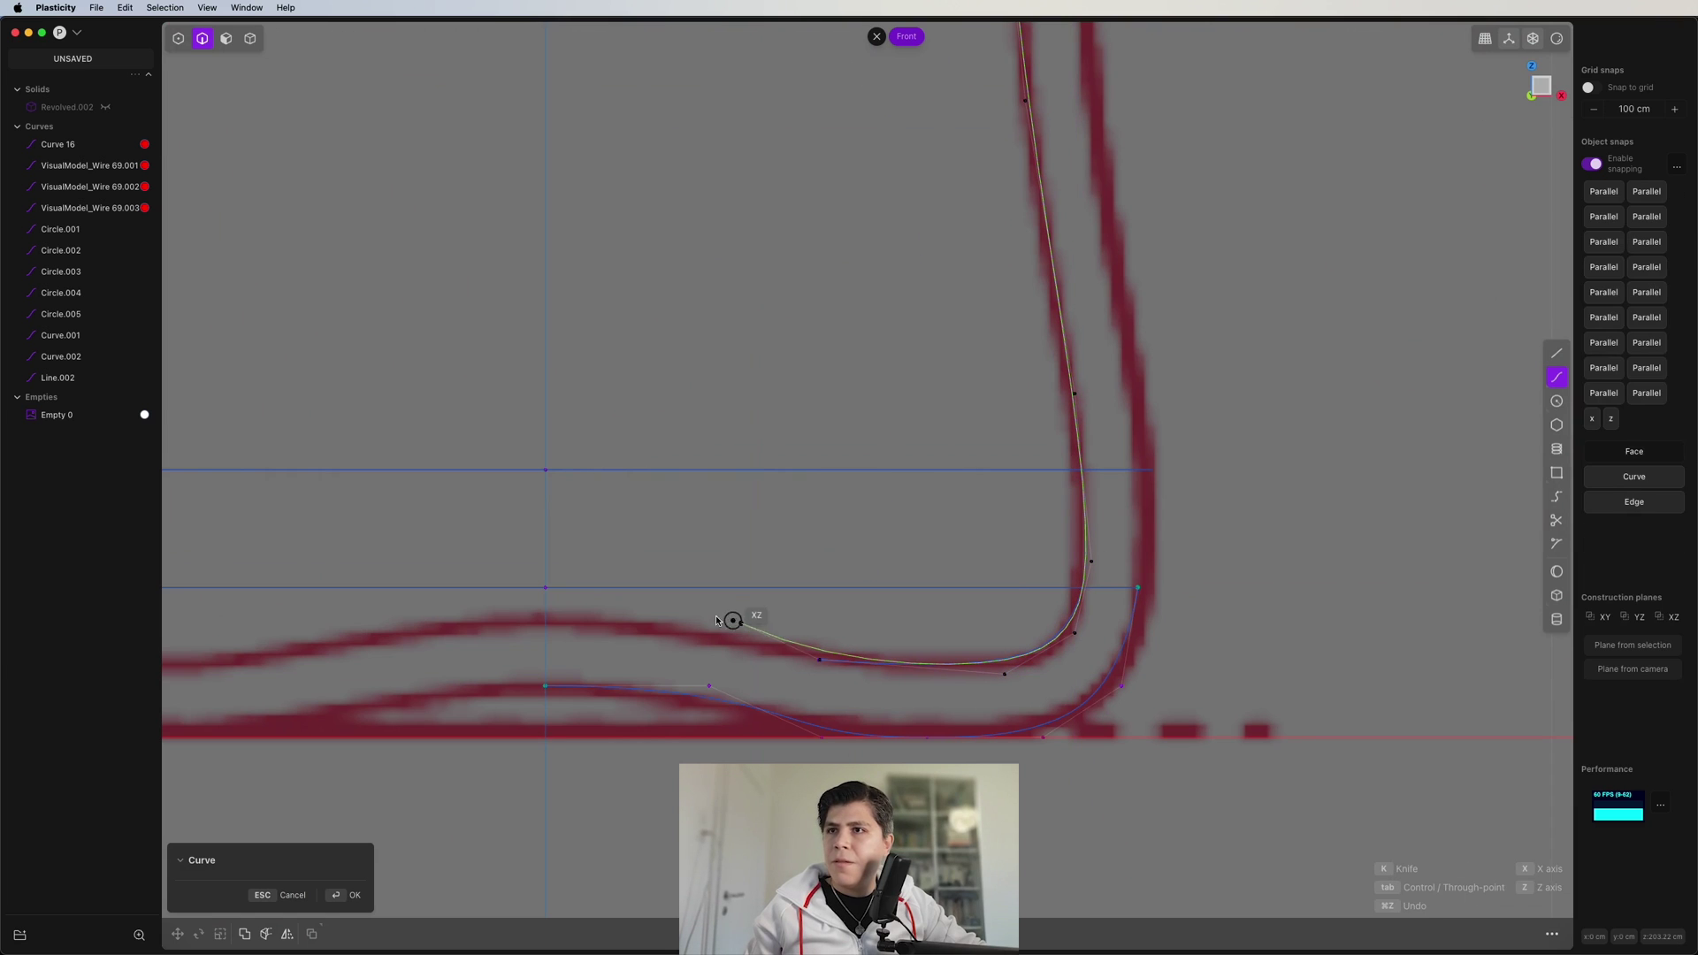
{"action": "left_click", "coordinate": [662, 614]}
{"action": "left_click", "coordinate": [546, 613]}
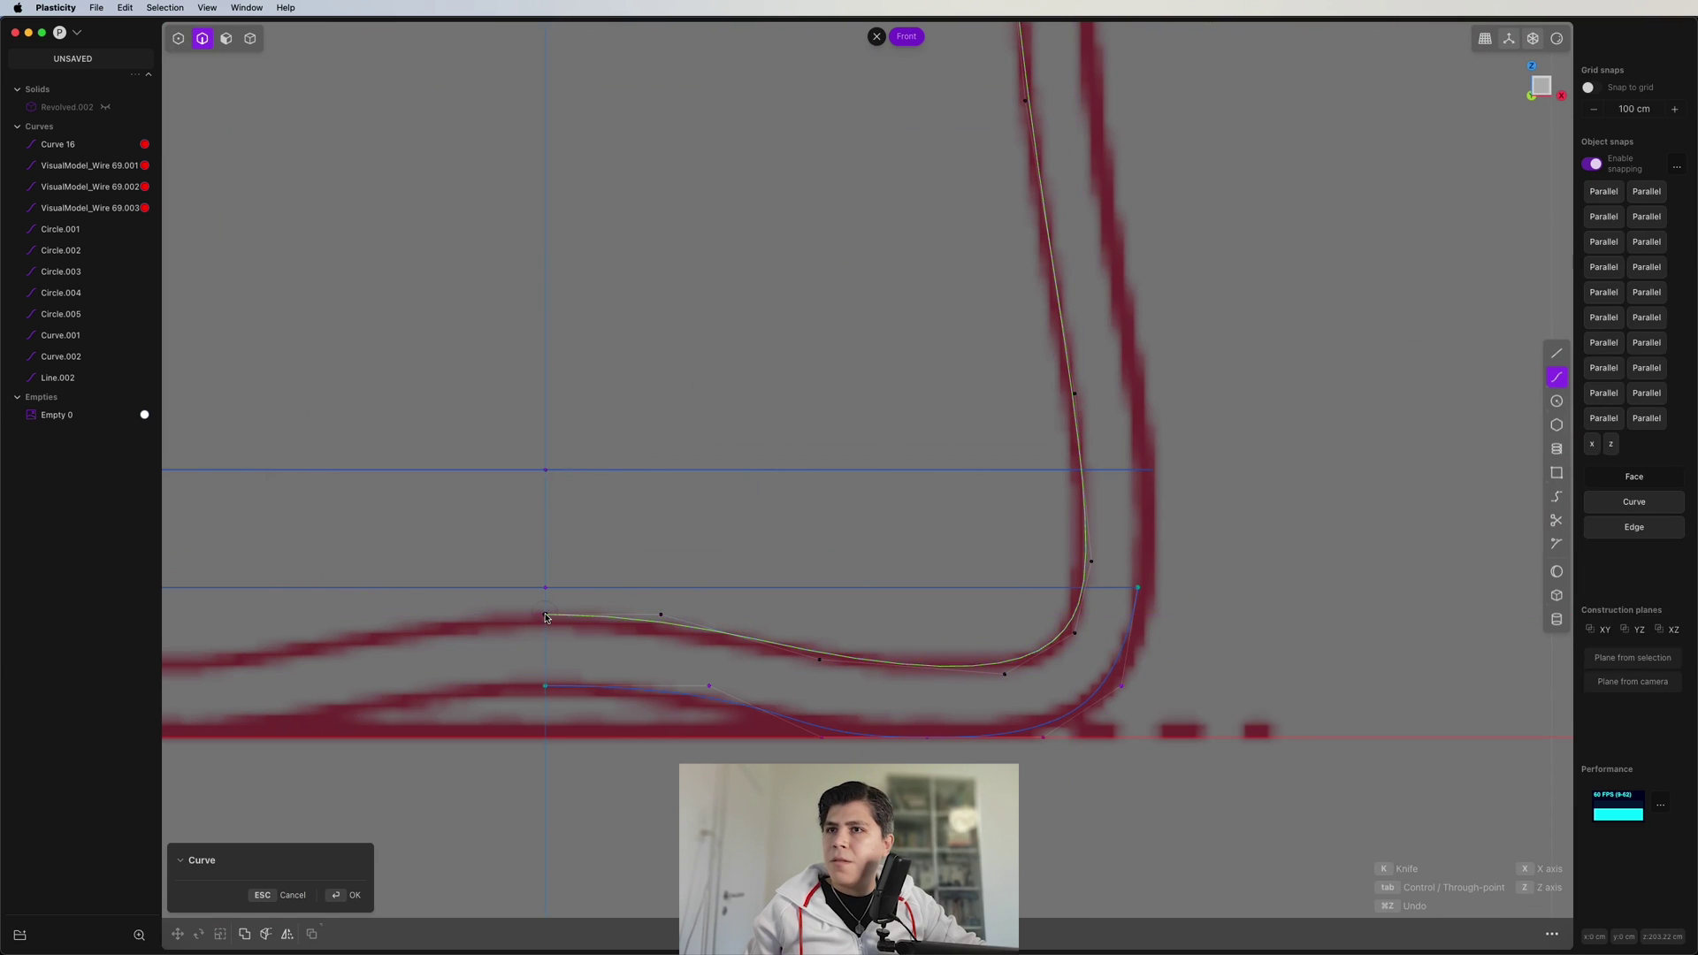
{"action": "key", "text": "Return"}
{"action": "scroll", "coordinate": [852, 295], "scroll_direction": "down", "scroll_amount": 5}
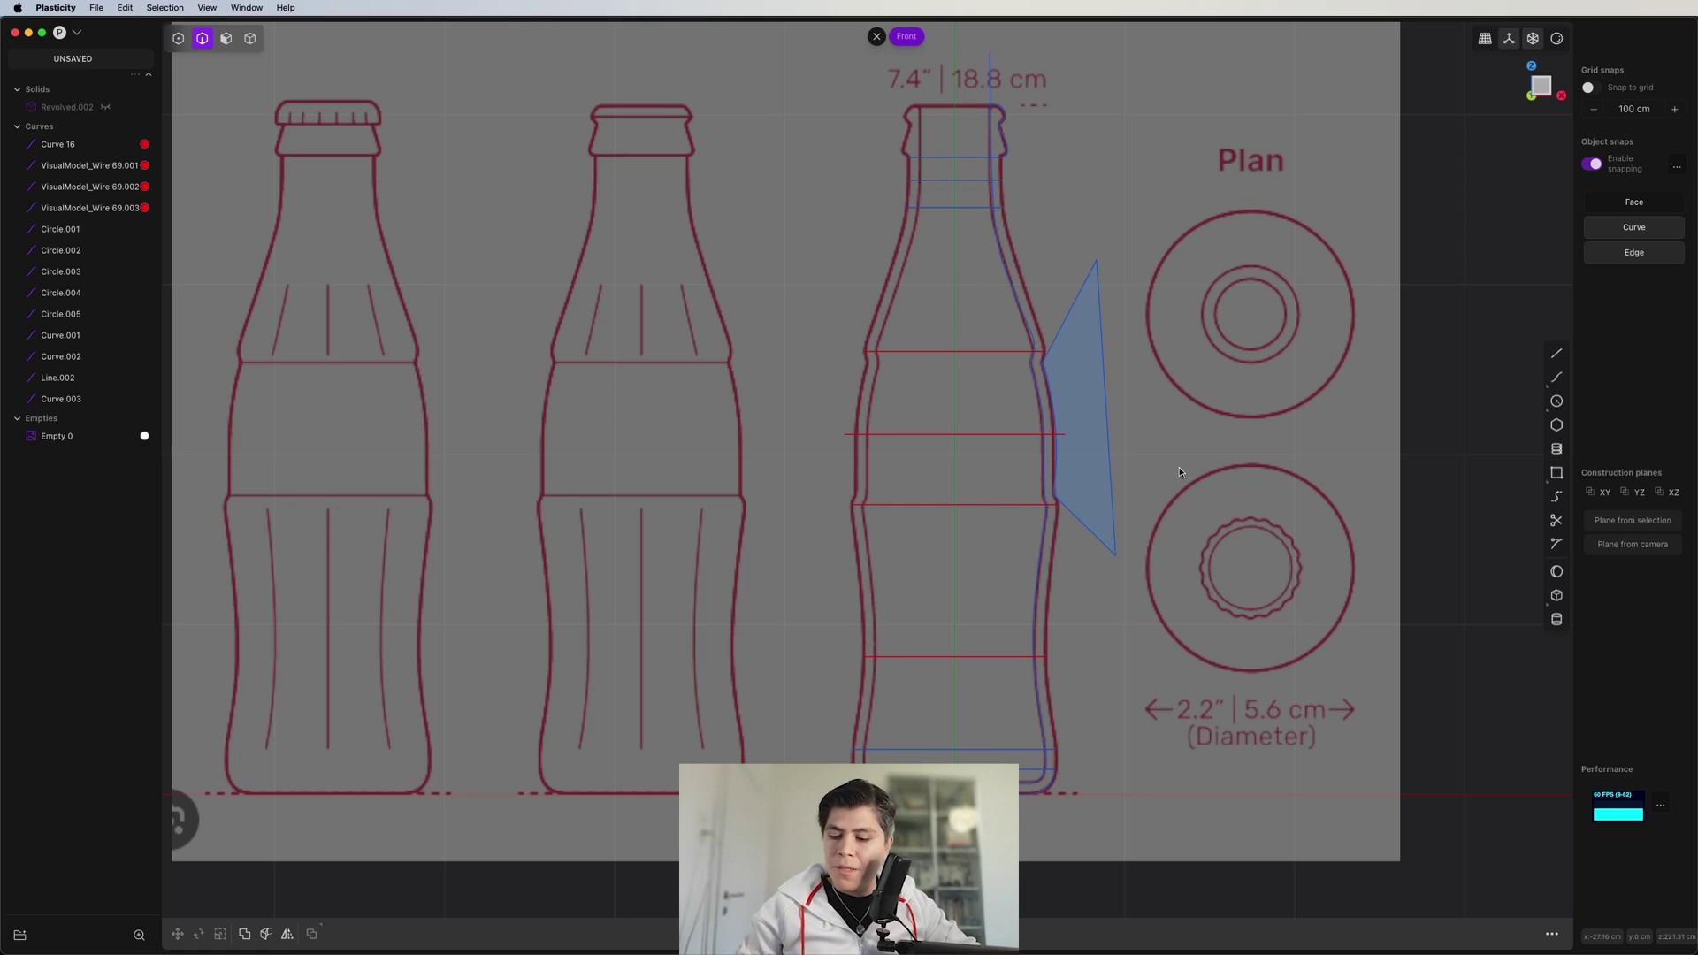
- Revolve the inner profile curve 360 degrees around the bottle's vertical centre axis
{"action": "middle_click_drag", "start_coordinate": [1179, 472], "coordinate": [1187, 507], "text": "shift"}
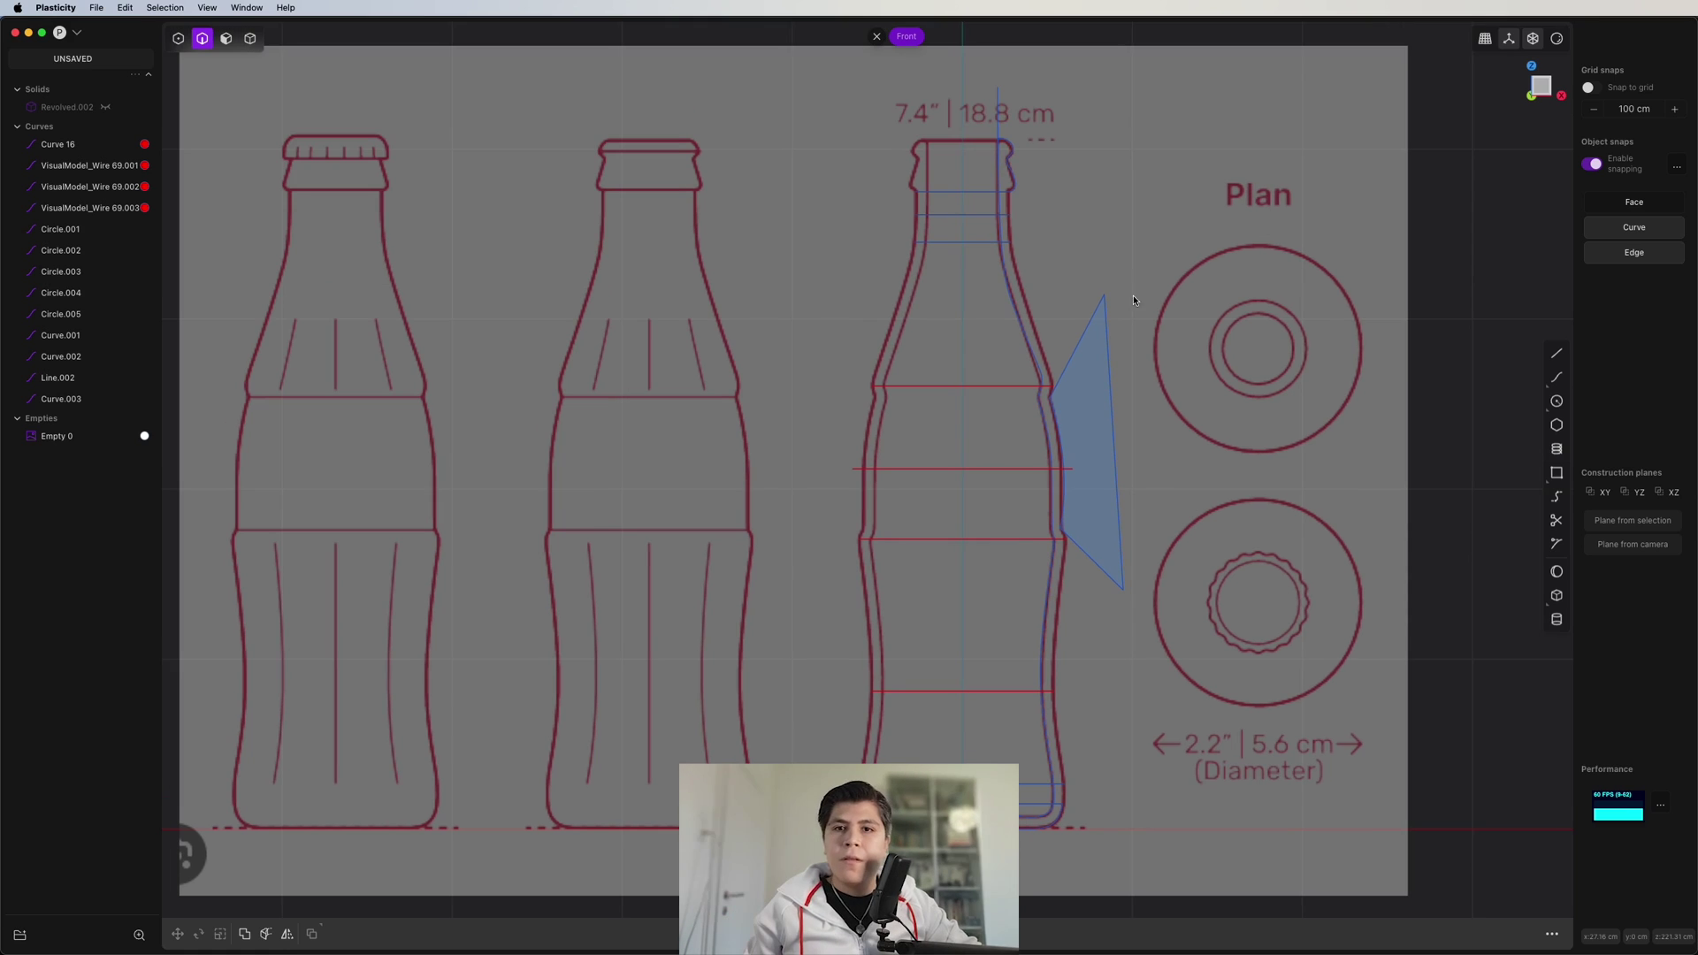
{"action": "left_click", "coordinate": [1006, 115]}
{"action": "type", "text": "fre"}
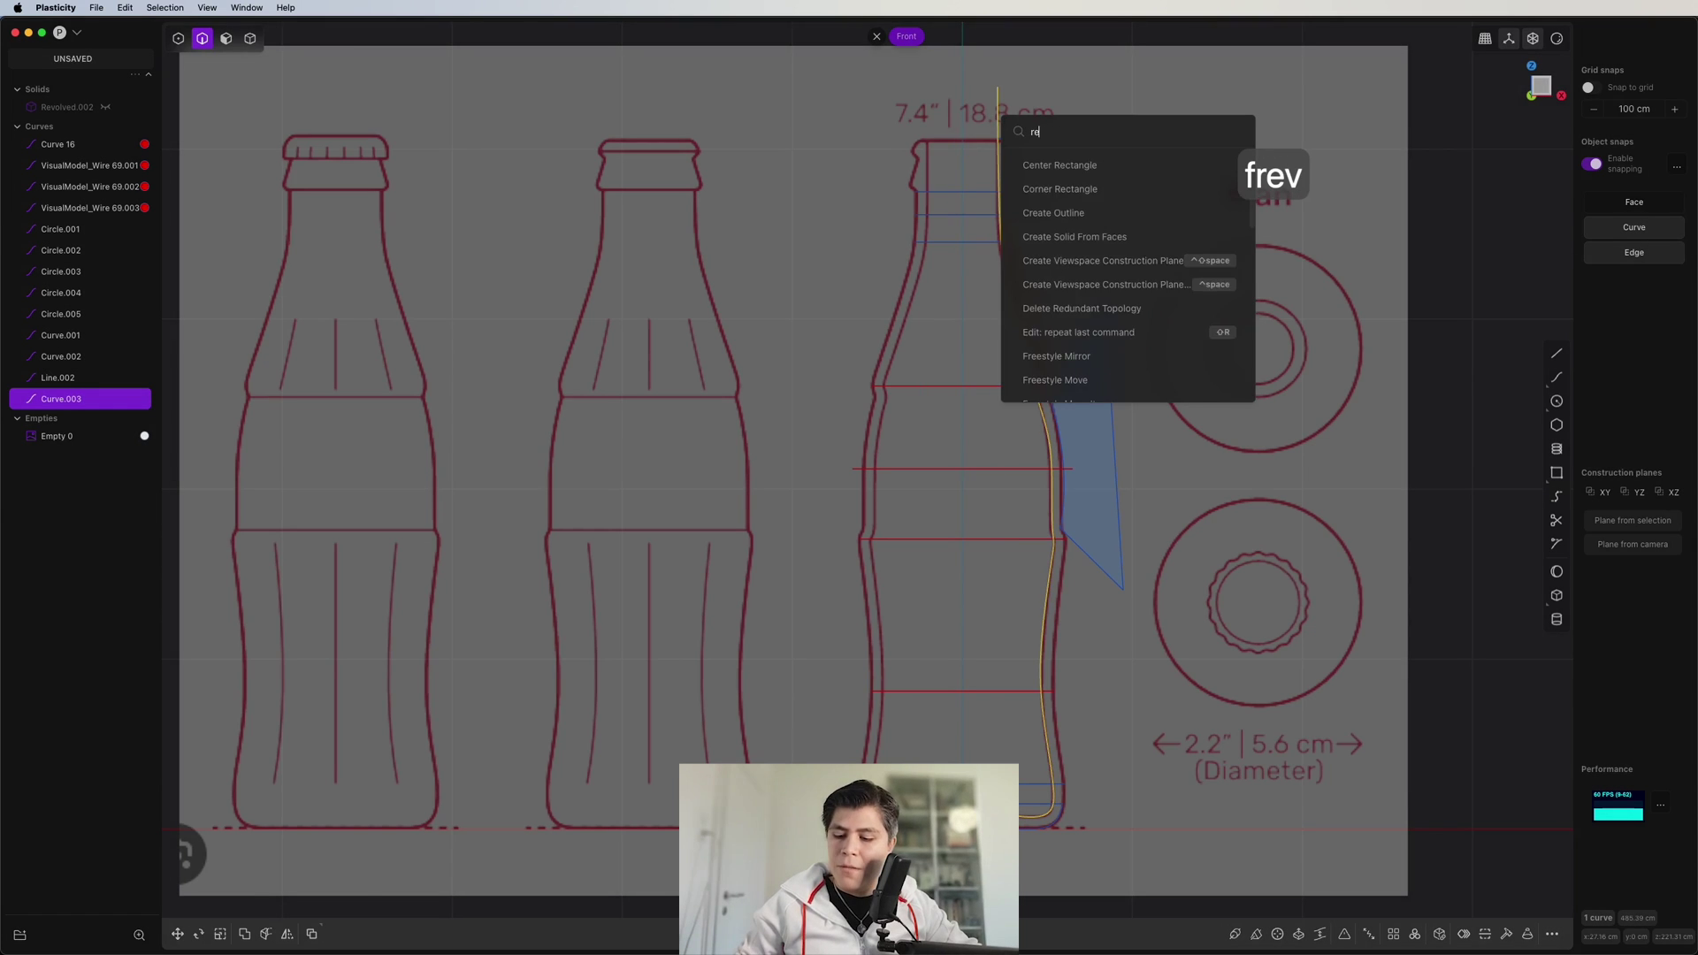
{"action": "type", "text": "v"}
{"action": "key", "text": "Return"}
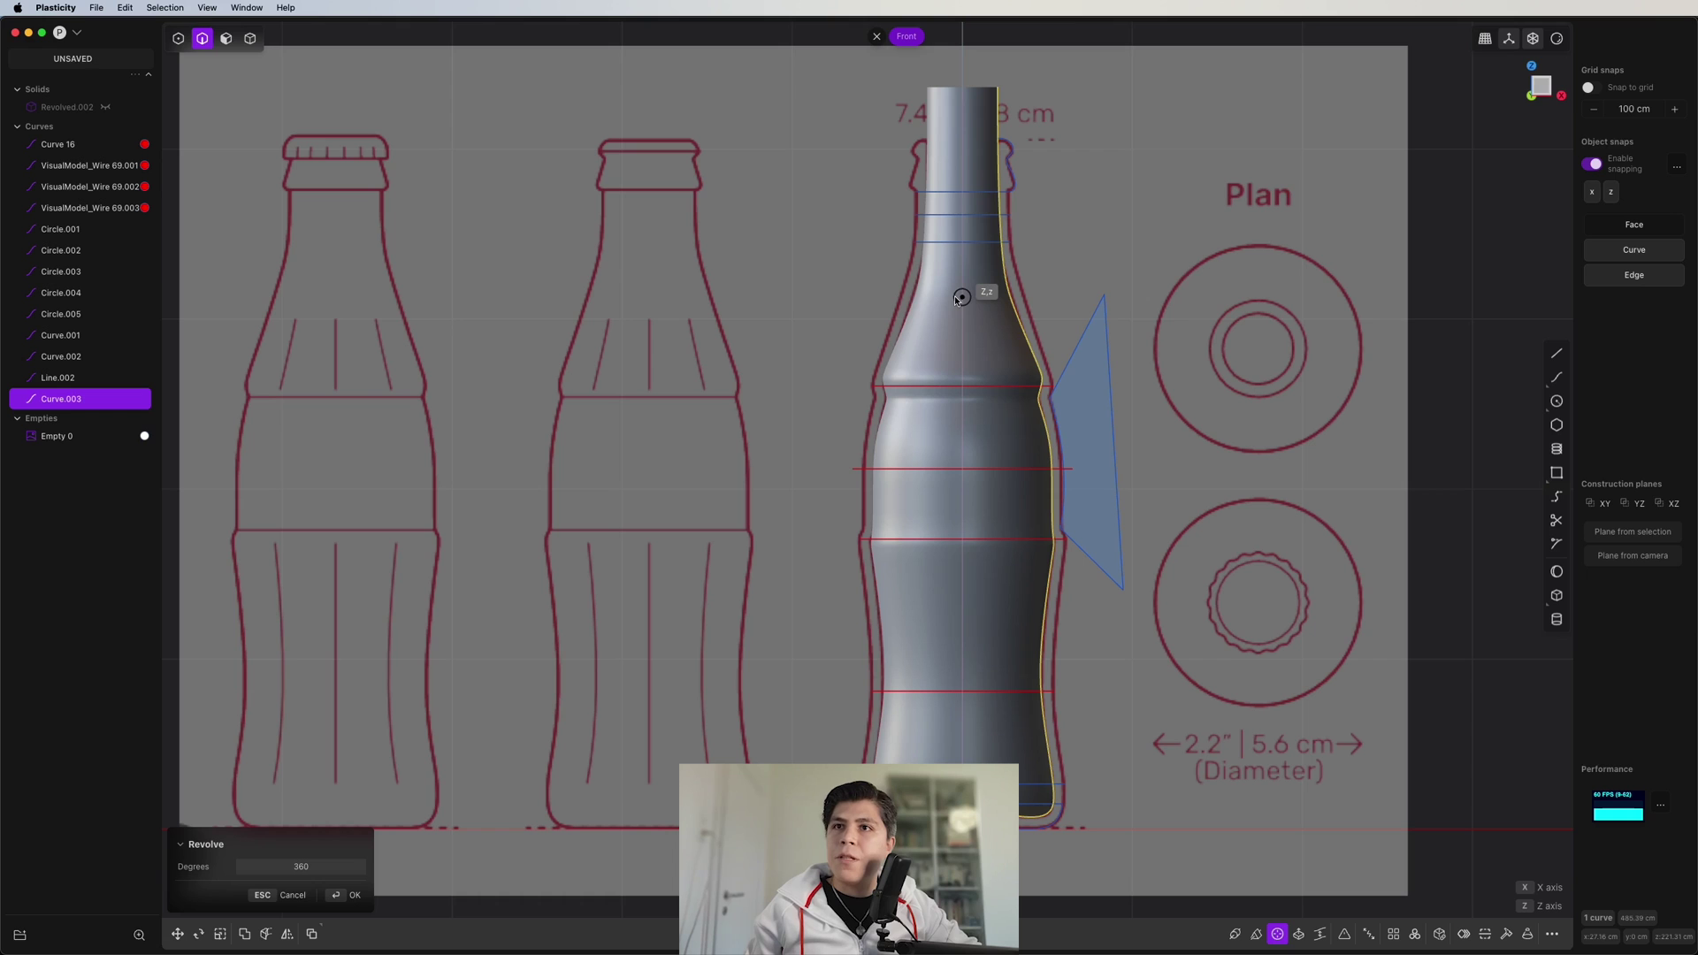
{"action": "left_click", "coordinate": [957, 299]}
- Close the open top edge of the revolved inner sheet with Patch hole
{"action": "middle_click_drag", "start_coordinate": [1052, 246], "coordinate": [980, 520]}
{"action": "key", "text": "2"}
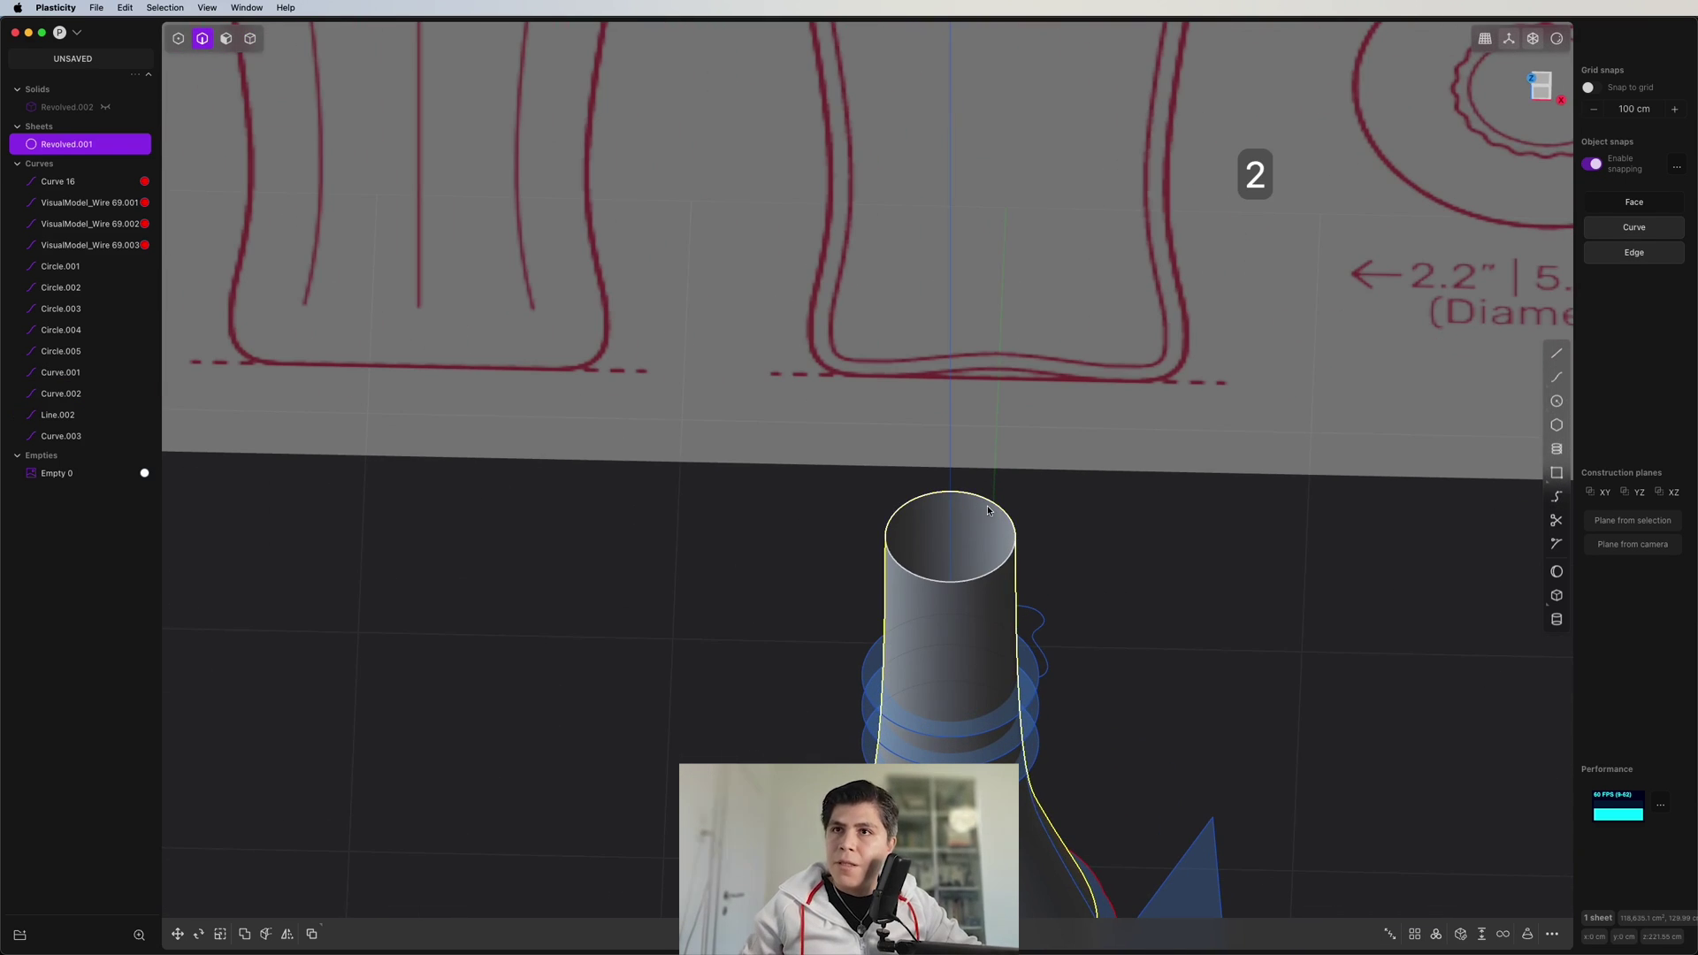
{"action": "left_click", "coordinate": [997, 506]}
{"action": "key", "text": "shift+super+p"}
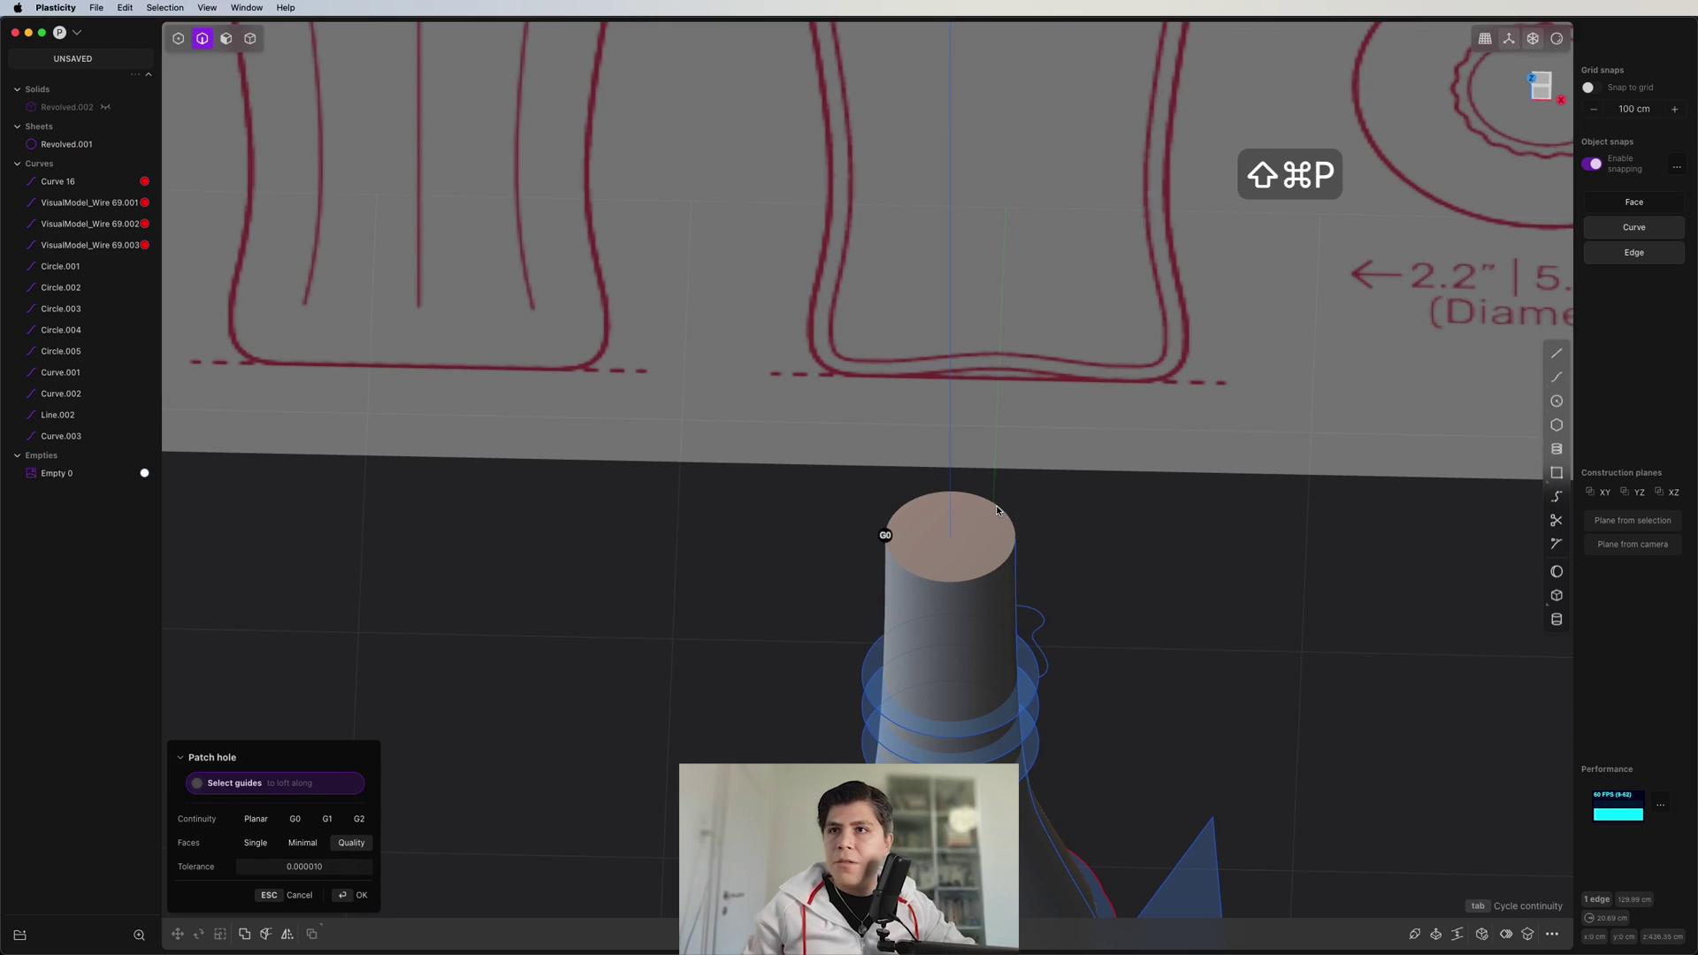
{"action": "right_click", "coordinate": [997, 511]}
- Show the outer bottle solid again together with the inner volume and clear the selection
{"action": "scroll", "coordinate": [1007, 496], "scroll_direction": "down", "scroll_amount": 4}
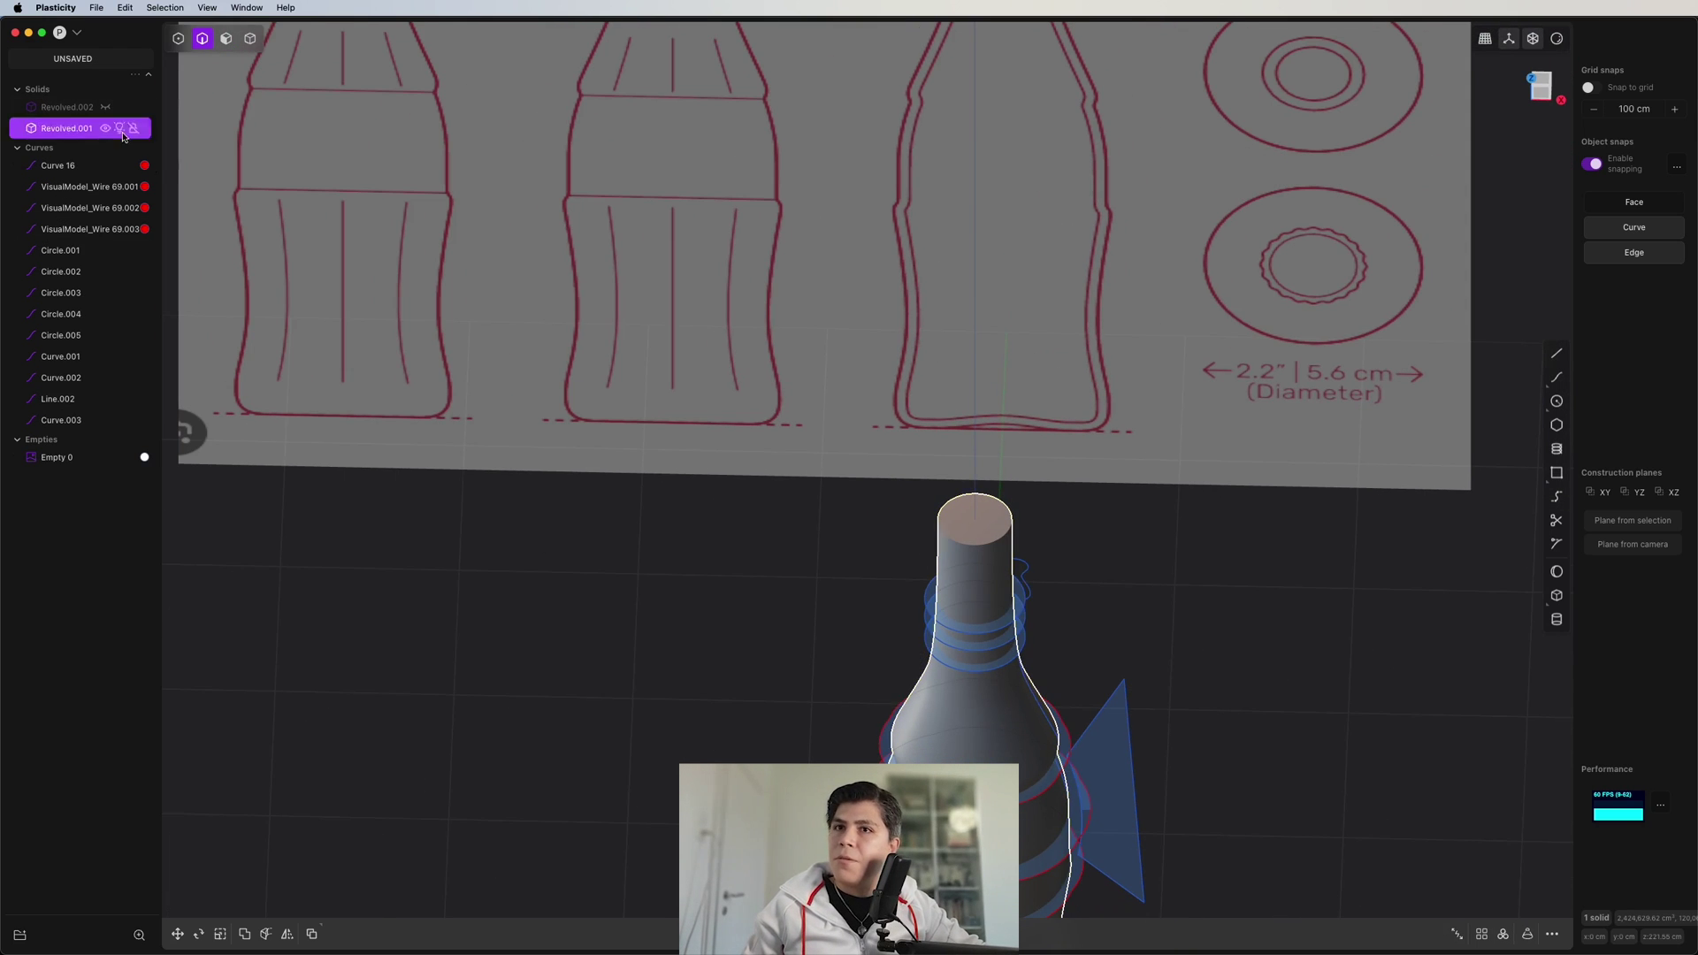
{"action": "left_click", "coordinate": [105, 107]}
{"action": "middle_click_drag", "start_coordinate": [1174, 644], "coordinate": [1175, 501], "text": "shift"}
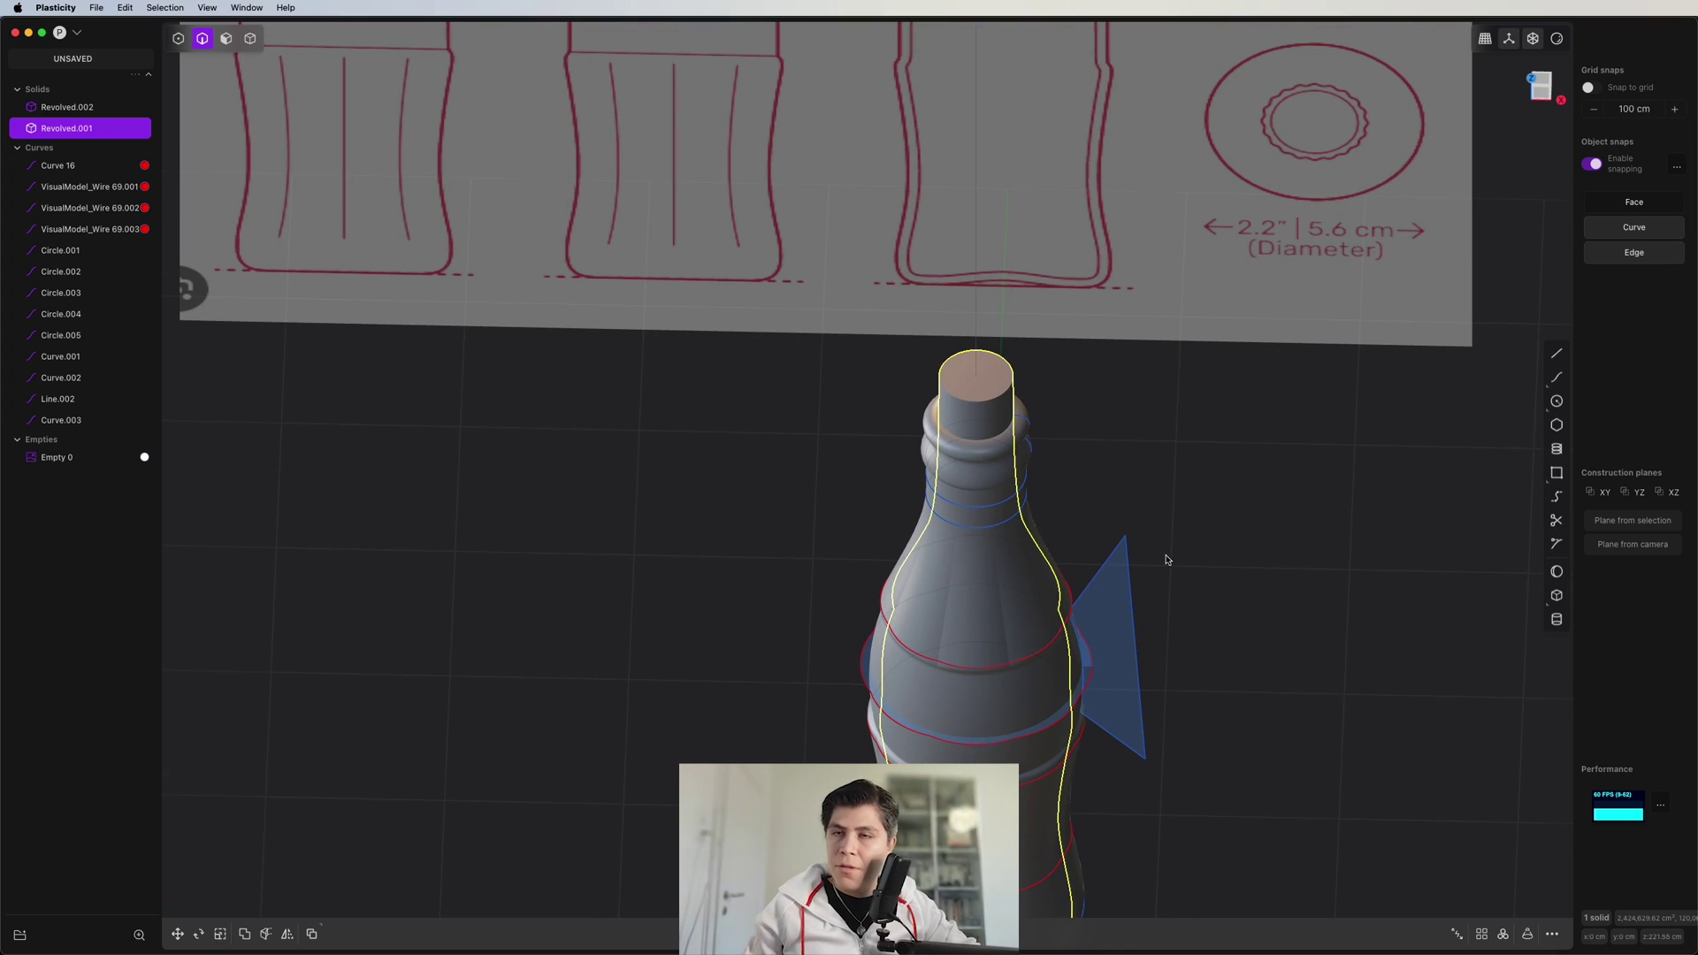
{"action": "middle_click_drag", "start_coordinate": [1165, 560], "coordinate": [1170, 467], "text": "shift"}
{"action": "left_click", "coordinate": [1141, 403]}
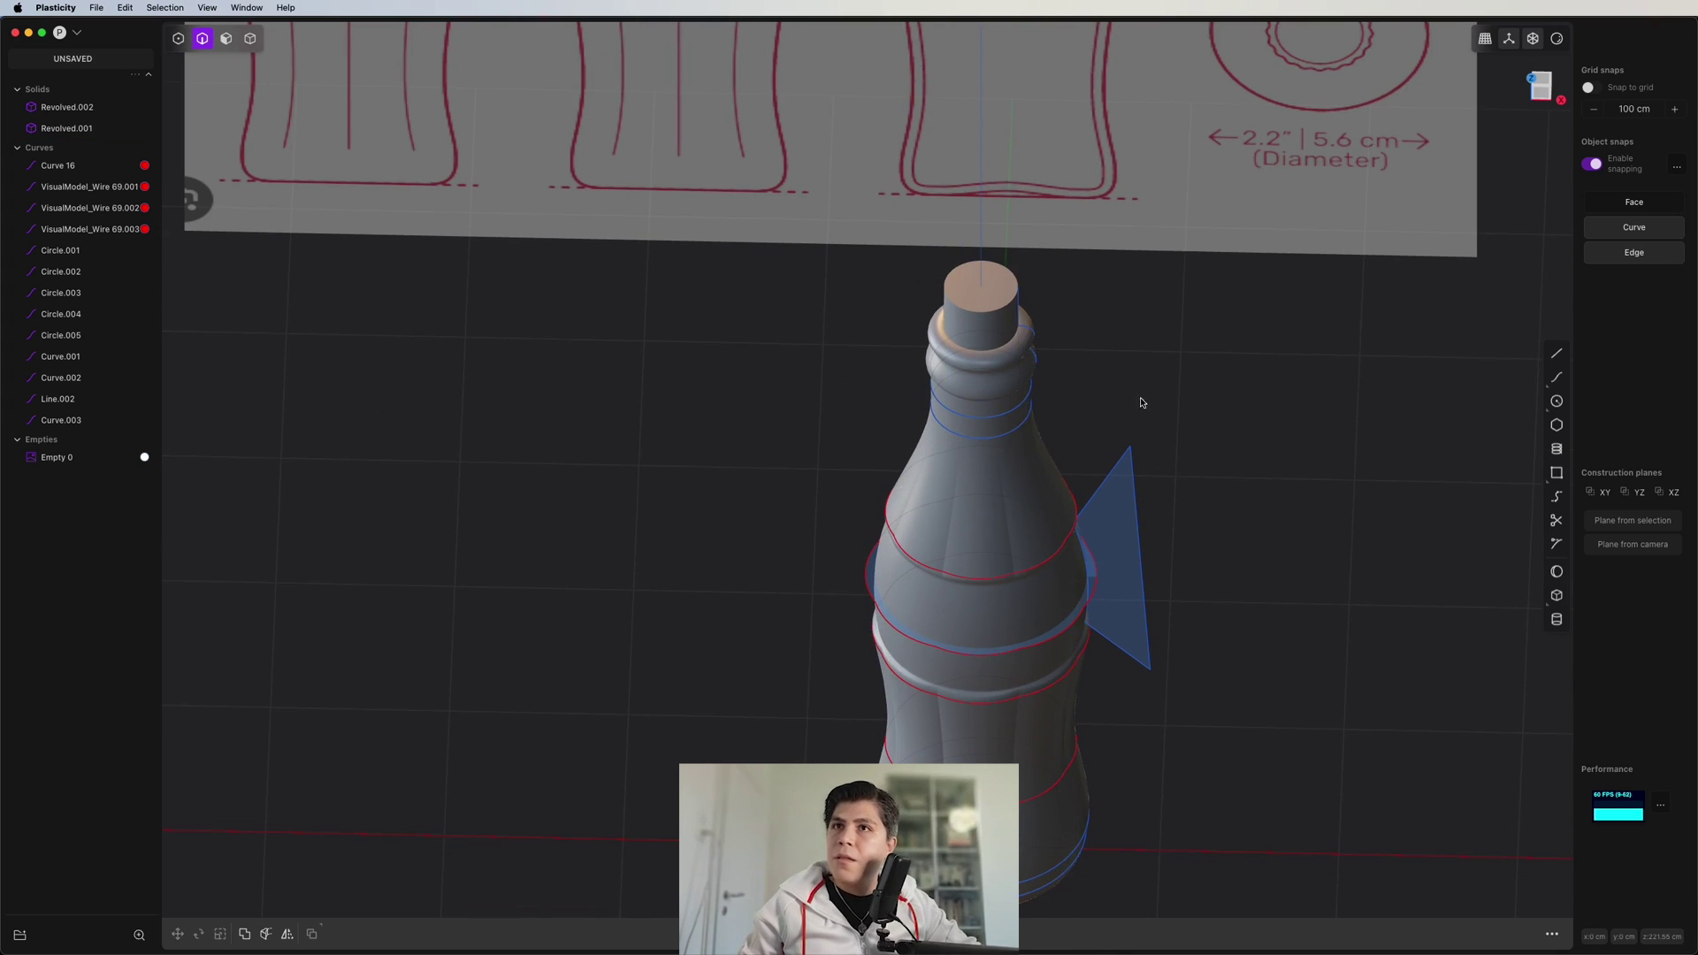
- Subtract the inner revolved solid from the outer bottle solid with a Boolean difference
{"action": "key", "text": "4"}
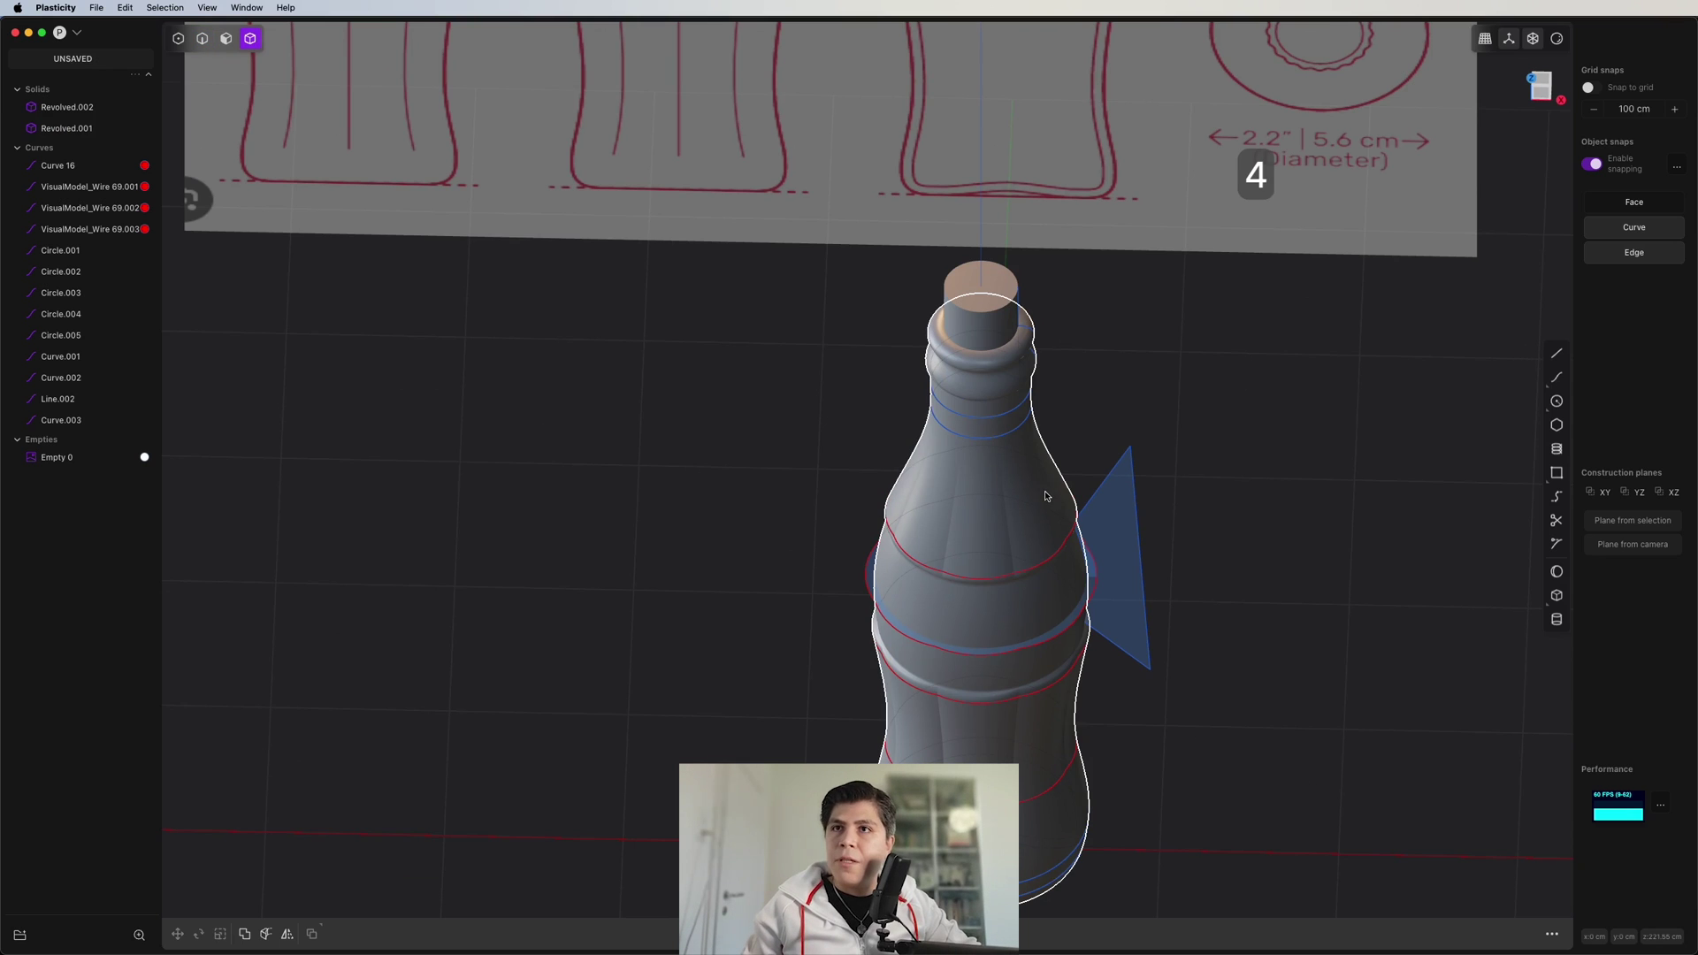
{"action": "left_click", "coordinate": [1037, 487]}
{"action": "left_click", "coordinate": [1012, 323], "text": "shift"}
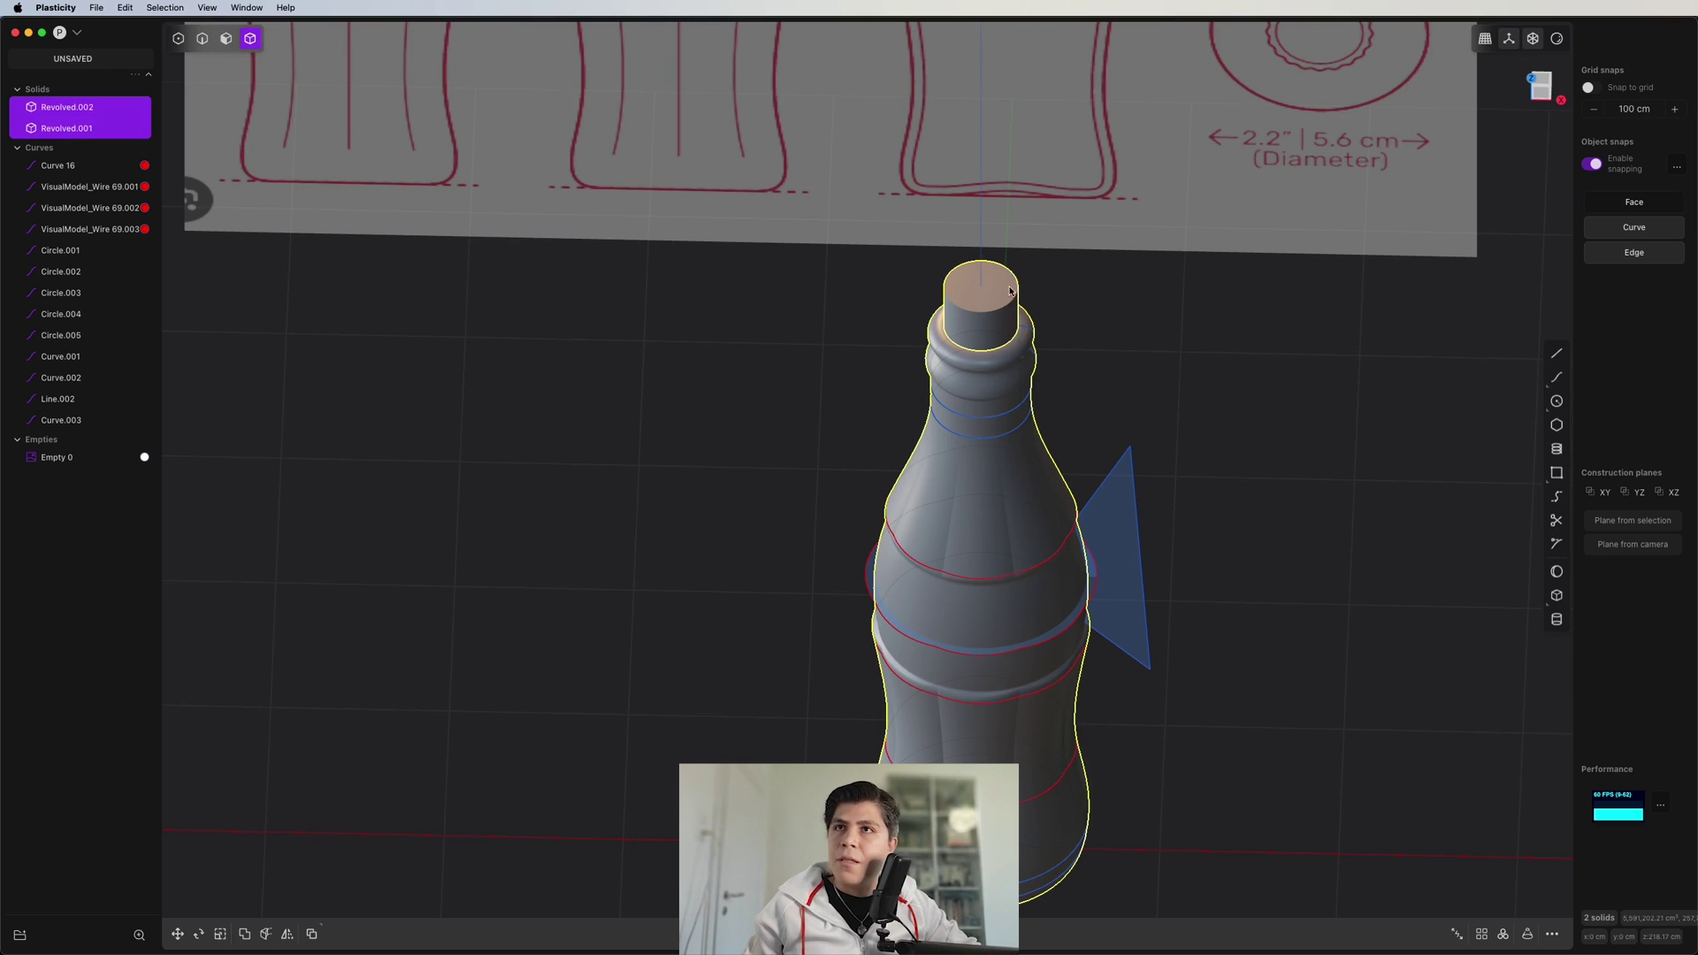
{"action": "mouse_move", "coordinate": [1052, 339]}
{"action": "middle_mouse_down"}
{"action": "mouse_move", "coordinate": [1073, 425]}
{"action": "mouse_move", "coordinate": [1062, 319]}
{"action": "middle_mouse_up"}
{"action": "scroll", "coordinate": [1057, 569], "scroll_direction": "up", "scroll_amount": 4}
{"action": "right_click", "coordinate": [1057, 569]}
- Show the solid's edges and fillet the inner rim edge of the bottle mouth
{"action": "middle_click_drag", "start_coordinate": [1057, 569], "coordinate": [976, 511]}
{"action": "scroll", "coordinate": [1080, 512], "scroll_direction": "down", "scroll_amount": 3}
{"action": "mouse_move", "coordinate": [1042, 459]}
{"action": "middle_mouse_down"}
{"action": "mouse_move", "coordinate": [1112, 384]}
{"action": "mouse_move", "coordinate": [1065, 623]}
{"action": "mouse_move", "coordinate": [1119, 478]}
{"action": "mouse_move", "coordinate": [951, 709]}
{"action": "mouse_move", "coordinate": [942, 649]}
{"action": "mouse_move", "coordinate": [979, 624]}
{"action": "middle_mouse_up"}
{"action": "scroll", "coordinate": [1080, 512], "scroll_direction": "down", "scroll_amount": 3}
{"action": "scroll", "coordinate": [1119, 478], "scroll_direction": "up", "scroll_amount": 2}
{"action": "key", "text": "shift+super+e"}
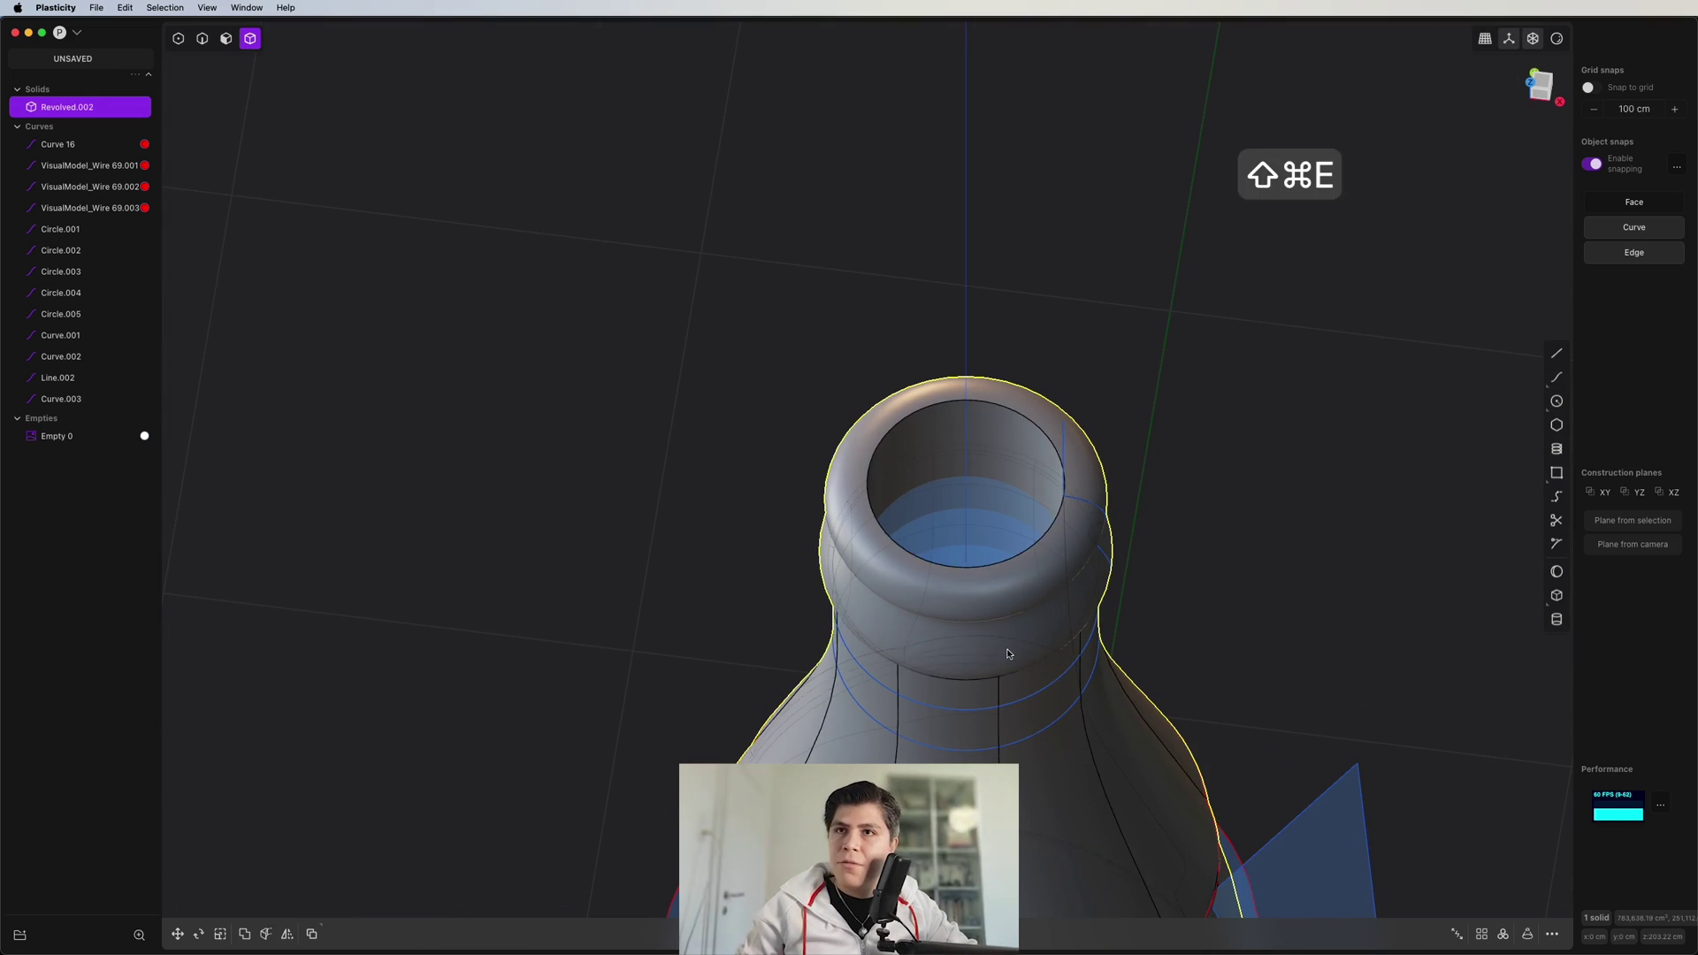
{"action": "key", "text": "2"}
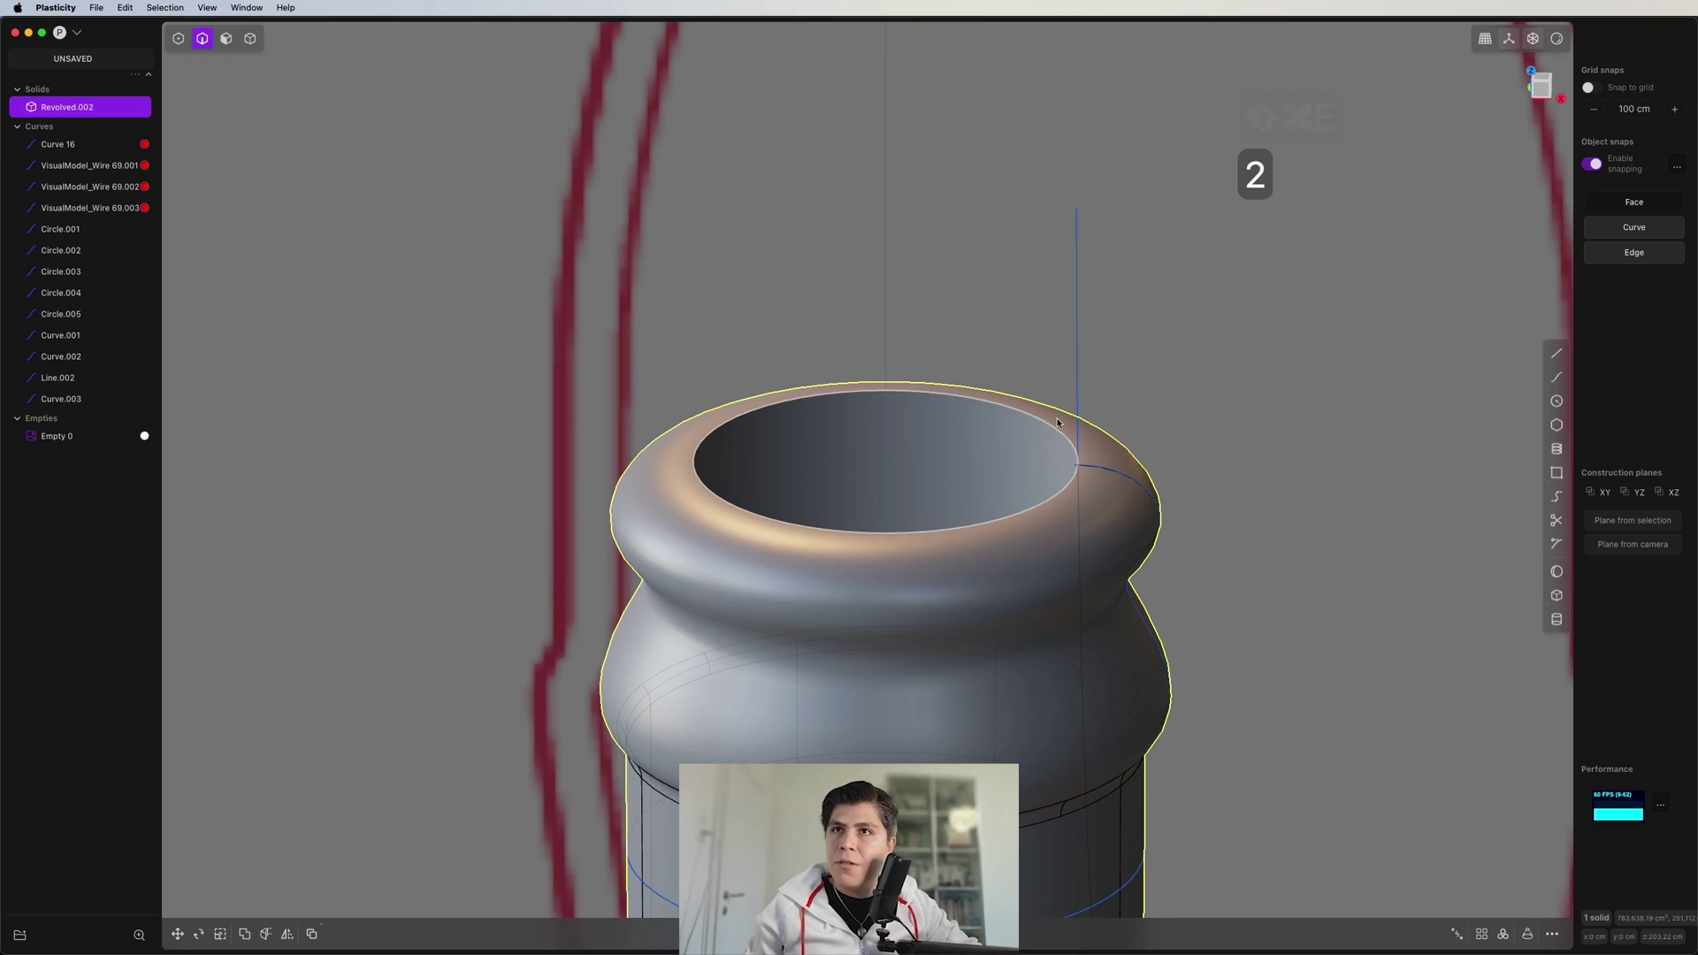
{"action": "left_click", "coordinate": [1051, 428]}
{"action": "left_click_drag", "start_coordinate": [1051, 428], "coordinate": [1043, 410]}
{"action": "right_click", "coordinate": [1043, 409]}
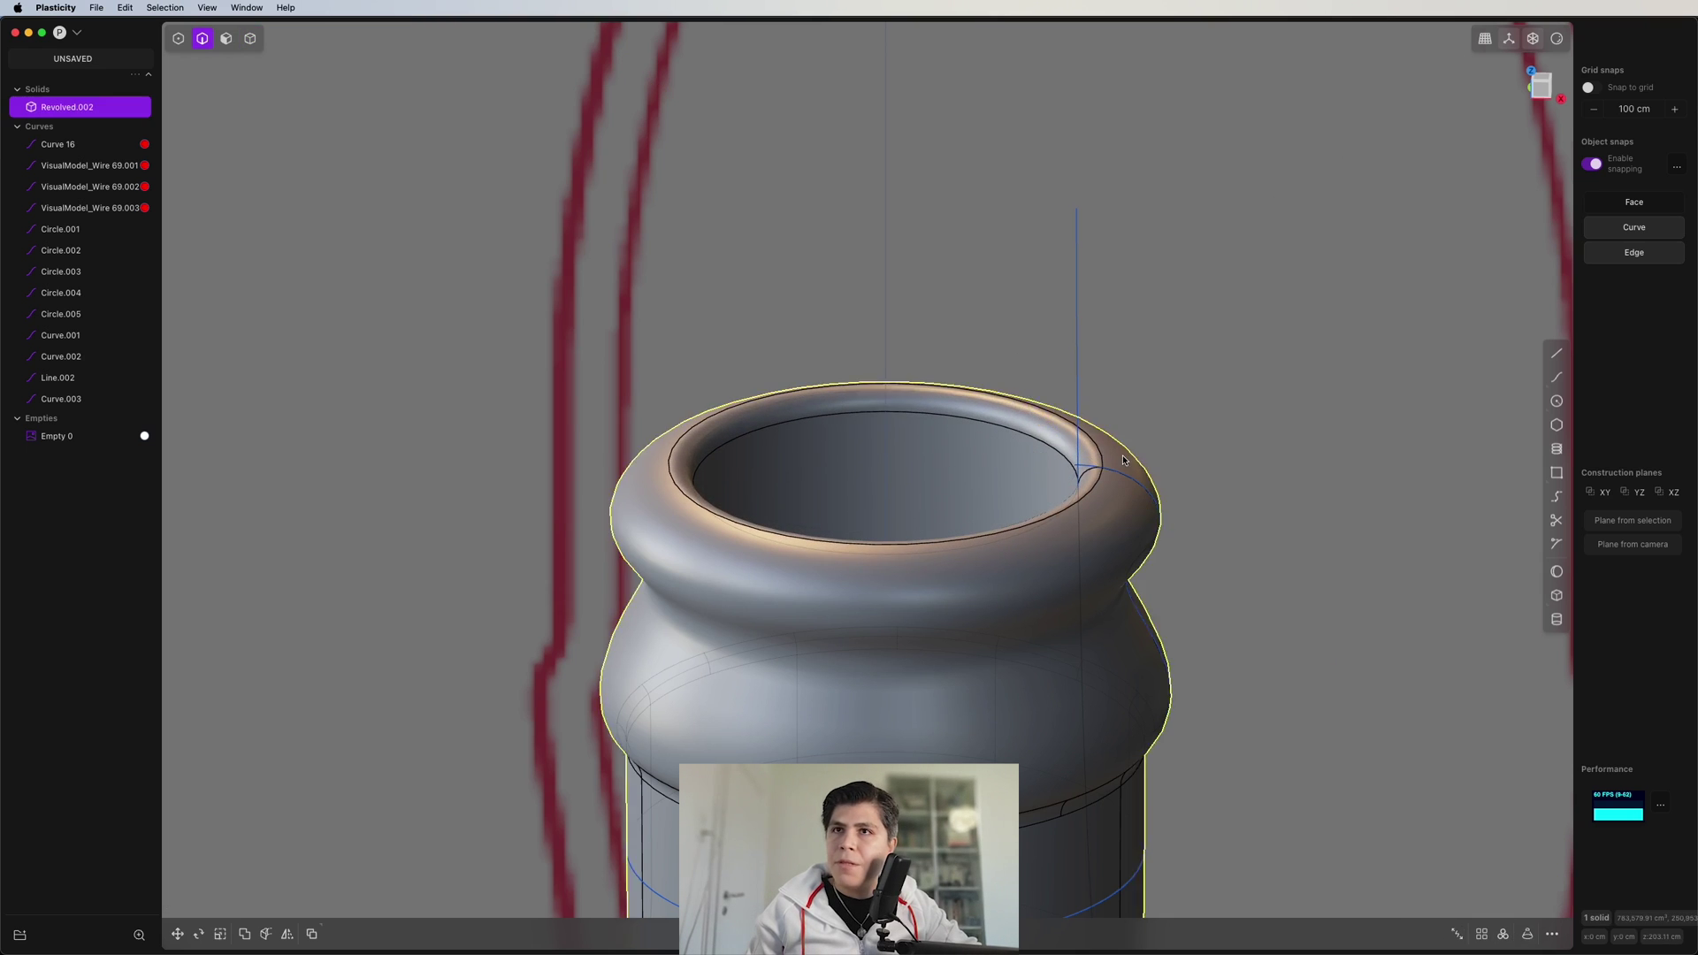
- Isolate the bottle solid by hiding the curves and blueprint, turn off its edge display and view it from the front
{"action": "scroll", "coordinate": [1083, 500], "scroll_direction": "down", "scroll_amount": 6}
{"action": "middle_click_drag", "start_coordinate": [1058, 595], "coordinate": [1072, 283], "text": "shift"}
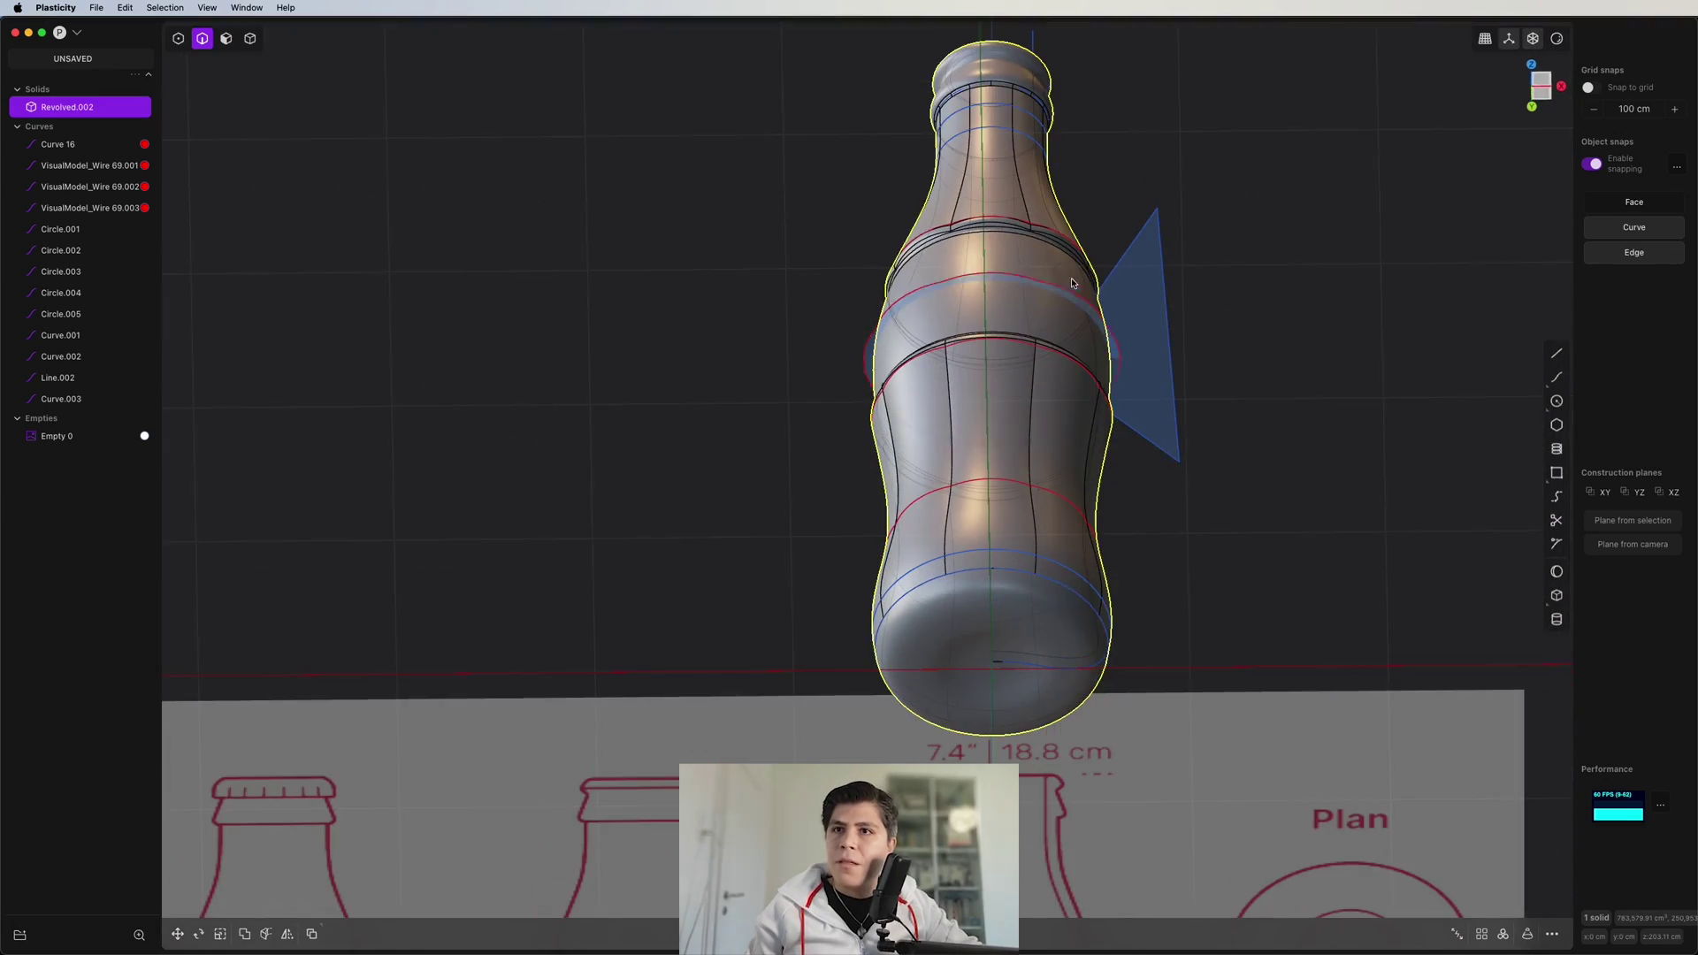
{"action": "middle_click_drag", "start_coordinate": [969, 656], "coordinate": [1315, 264]}
{"action": "key", "text": "shift+h"}
{"action": "key", "text": "shift+super+e"}
{"action": "left_click", "coordinate": [1544, 91]}
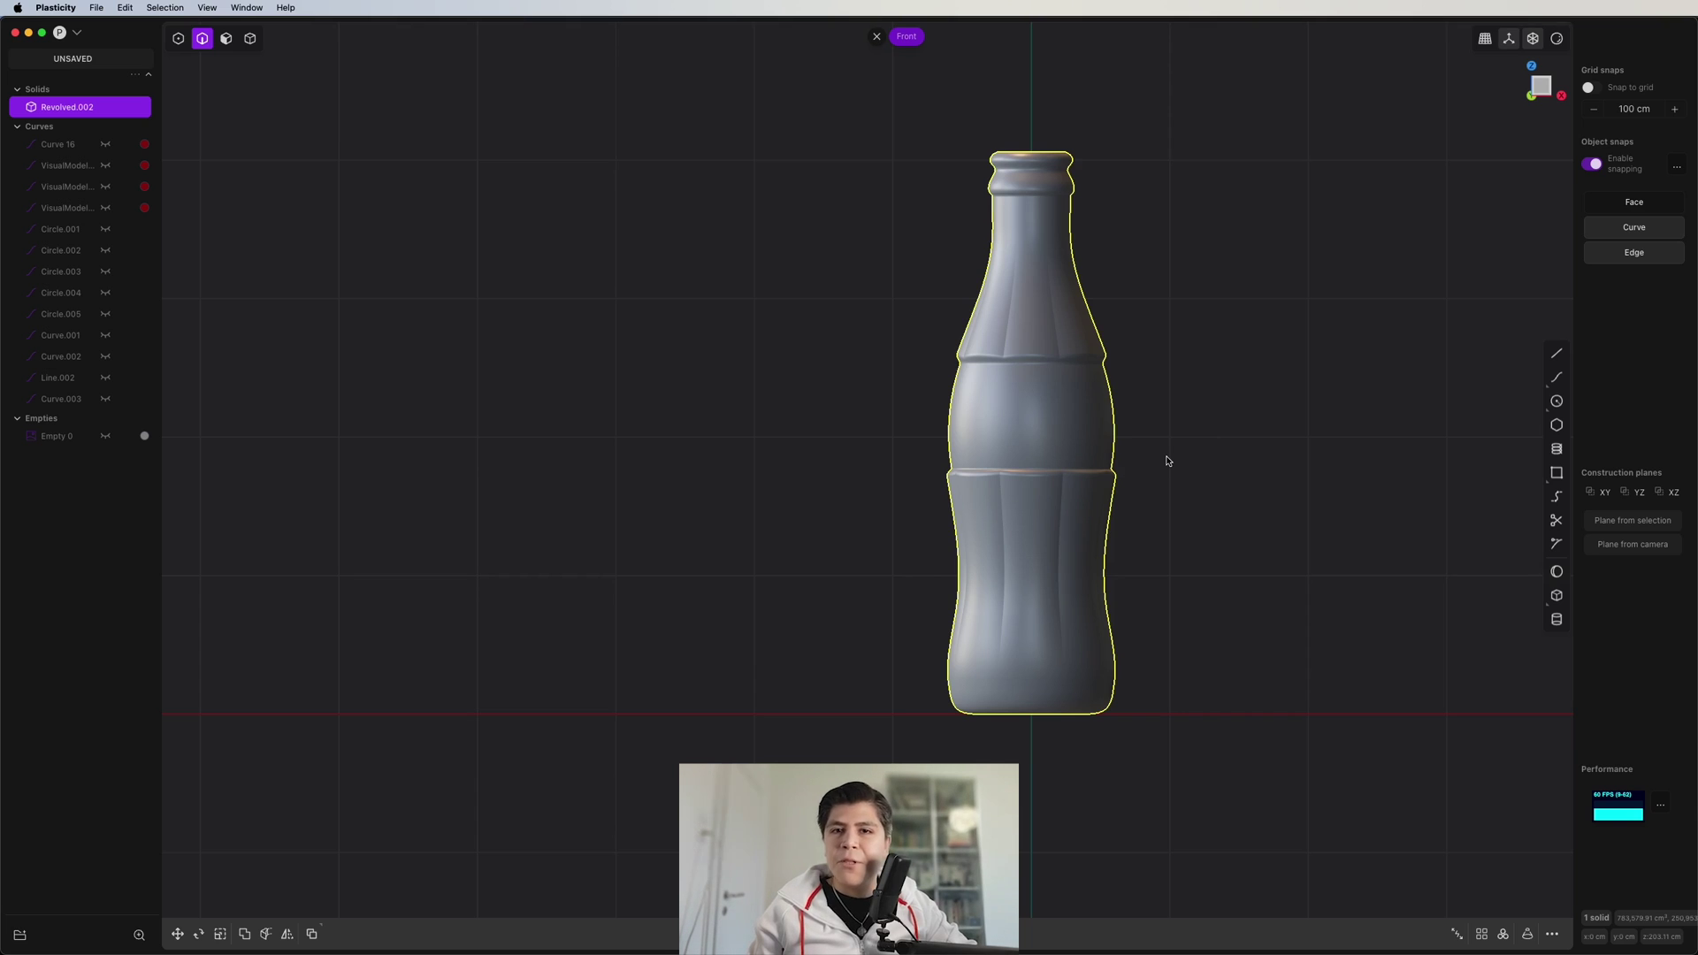
{"action": "middle_click_drag", "start_coordinate": [1198, 455], "coordinate": [1134, 472]}
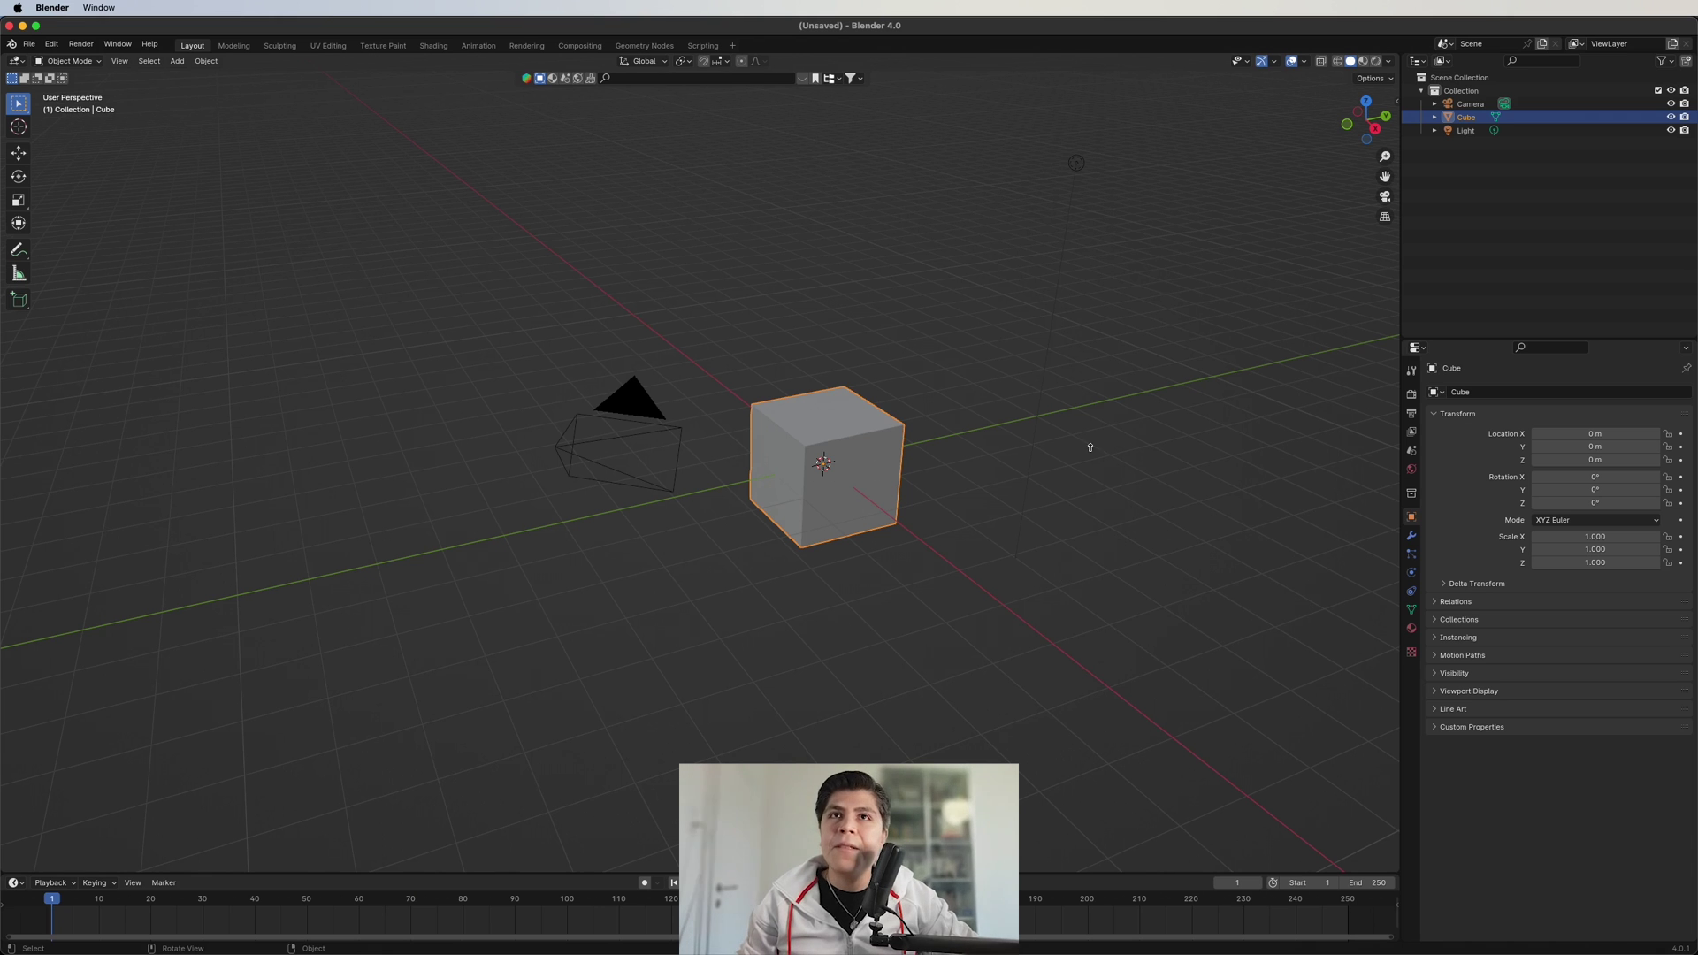
- Switch to Blender and delete the default cube from the new scene
{"action": "left_click", "coordinate": [950, 417]}
{"action": "key", "text": "4"}
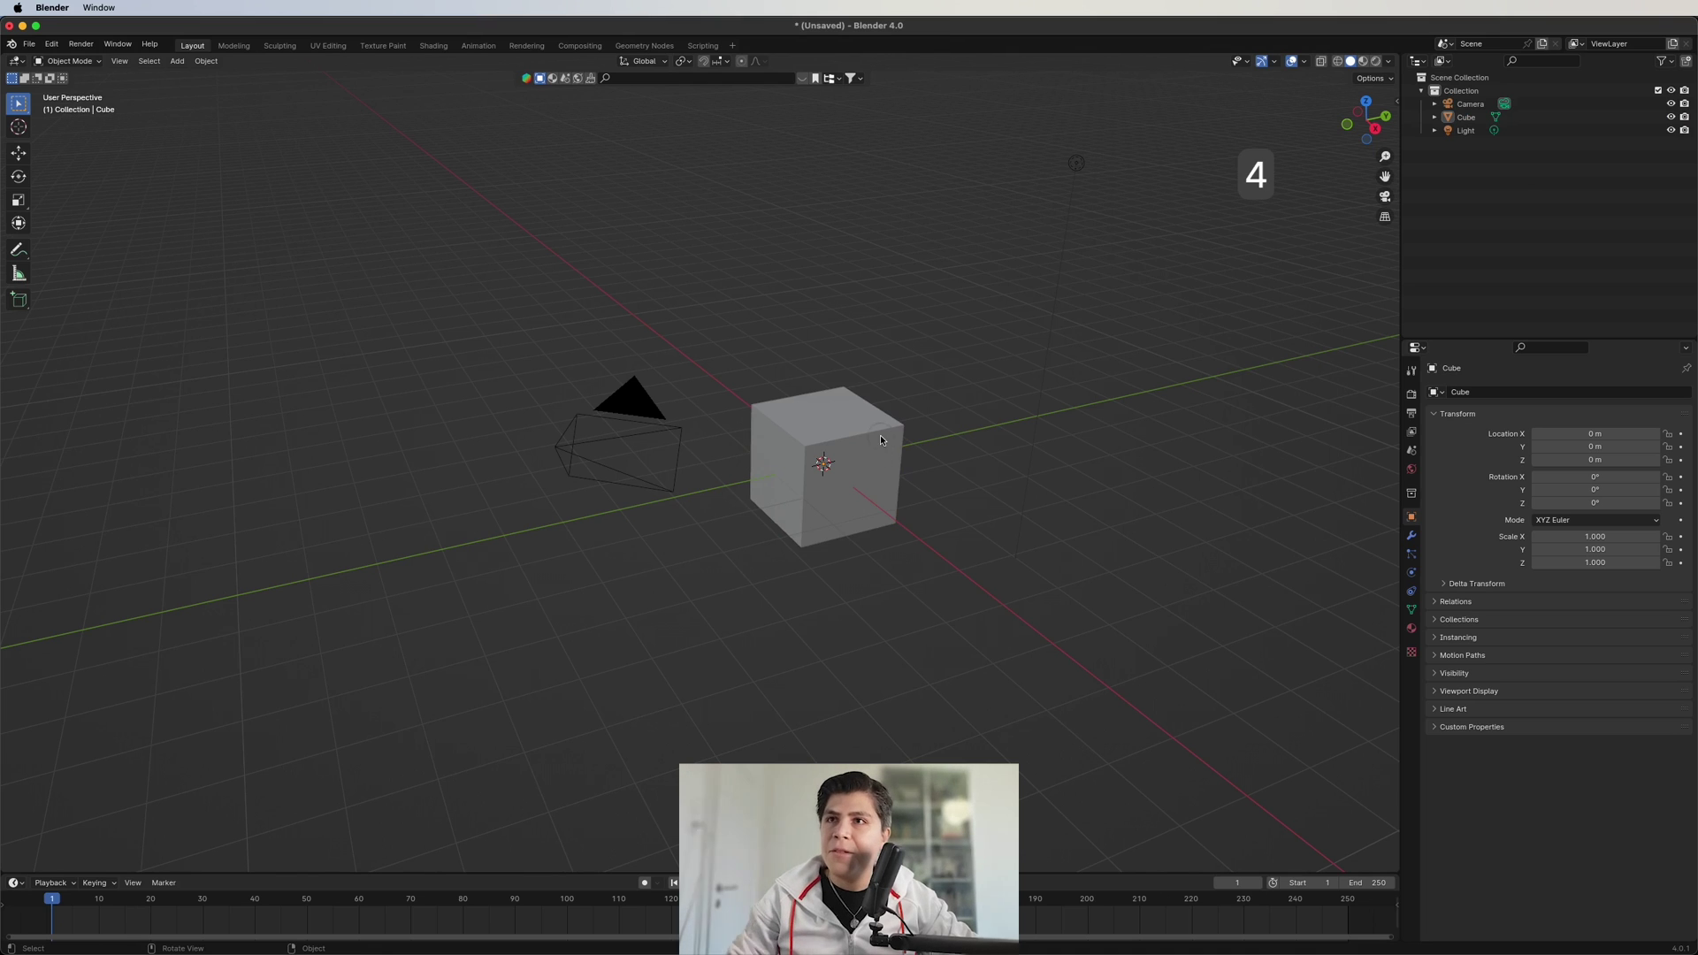
{"action": "left_click", "coordinate": [835, 445]}
{"action": "key", "text": "x"}
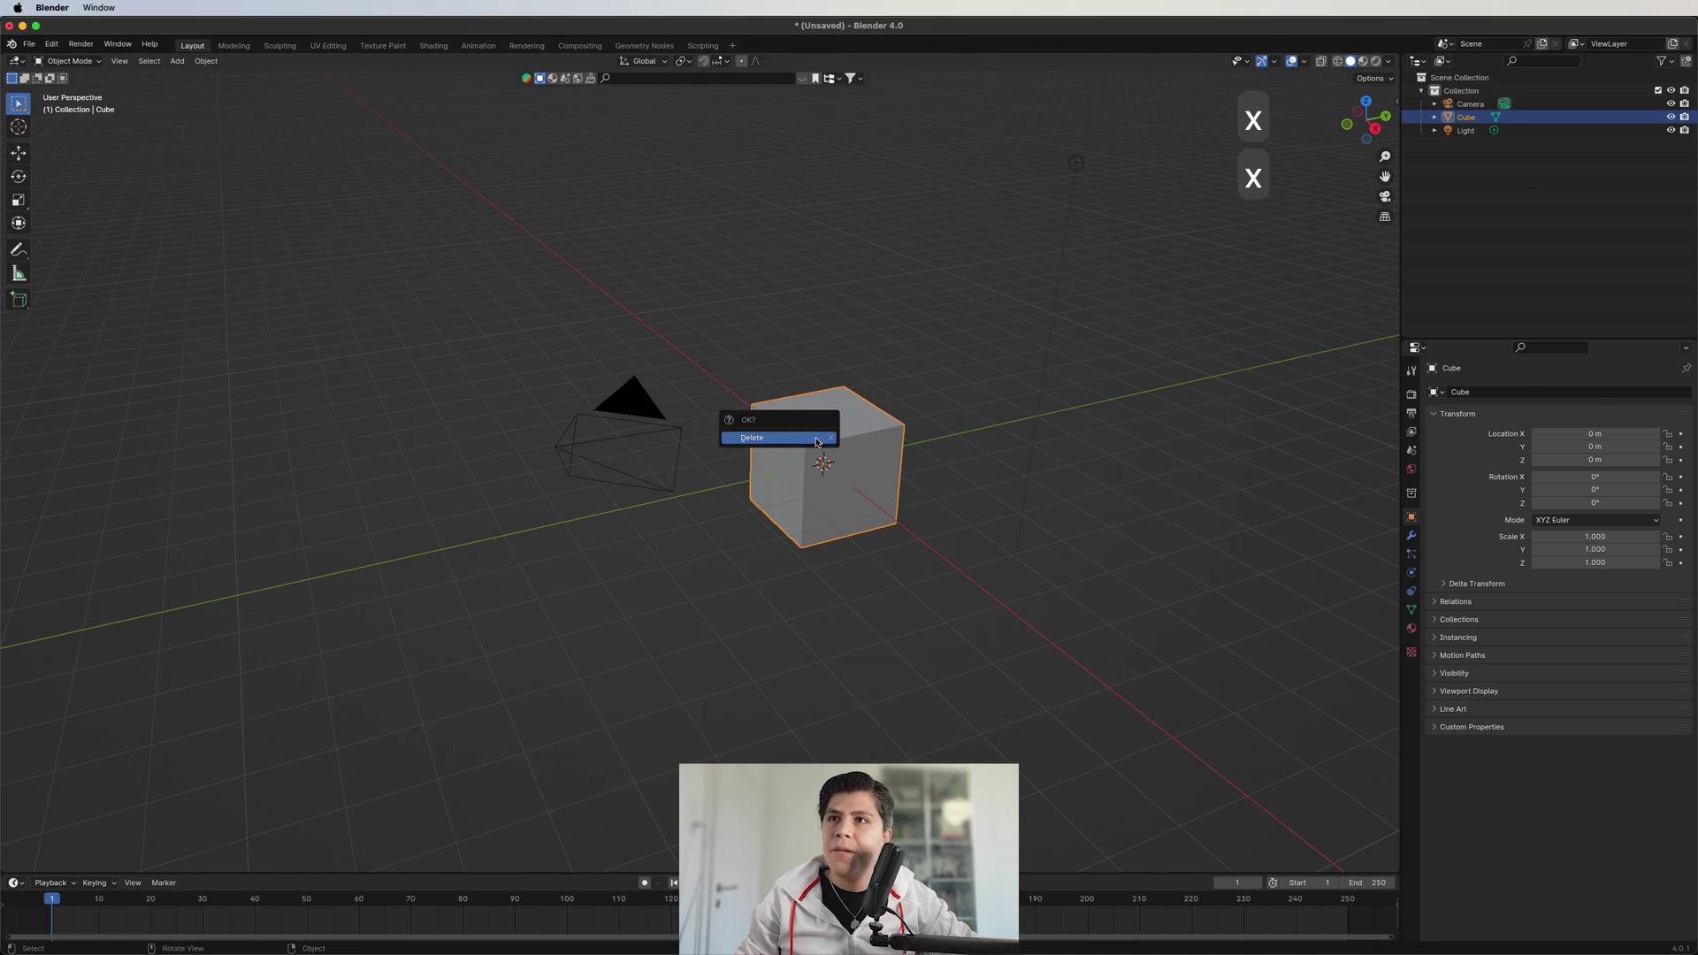
{"action": "left_click", "coordinate": [812, 435]}
- Connect the Plasticity add-on to its local server, then refresh and enable the live link to bring in the bottle
{"action": "key", "text": "n"}
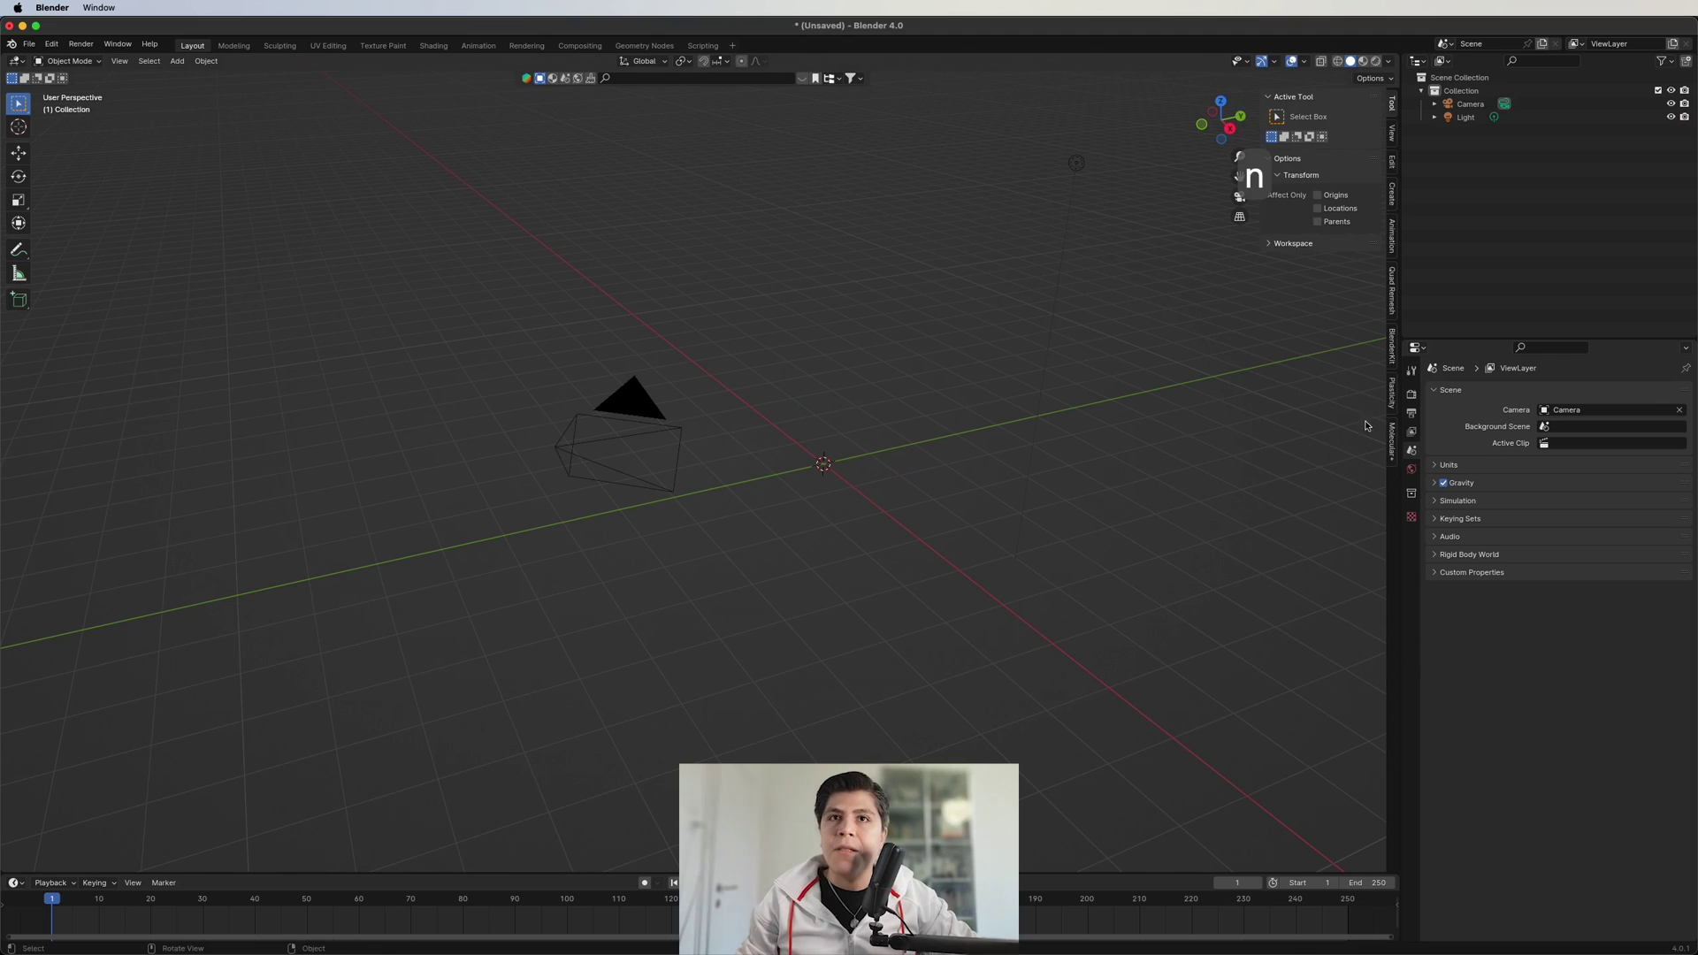
{"action": "left_click", "coordinate": [1393, 394]}
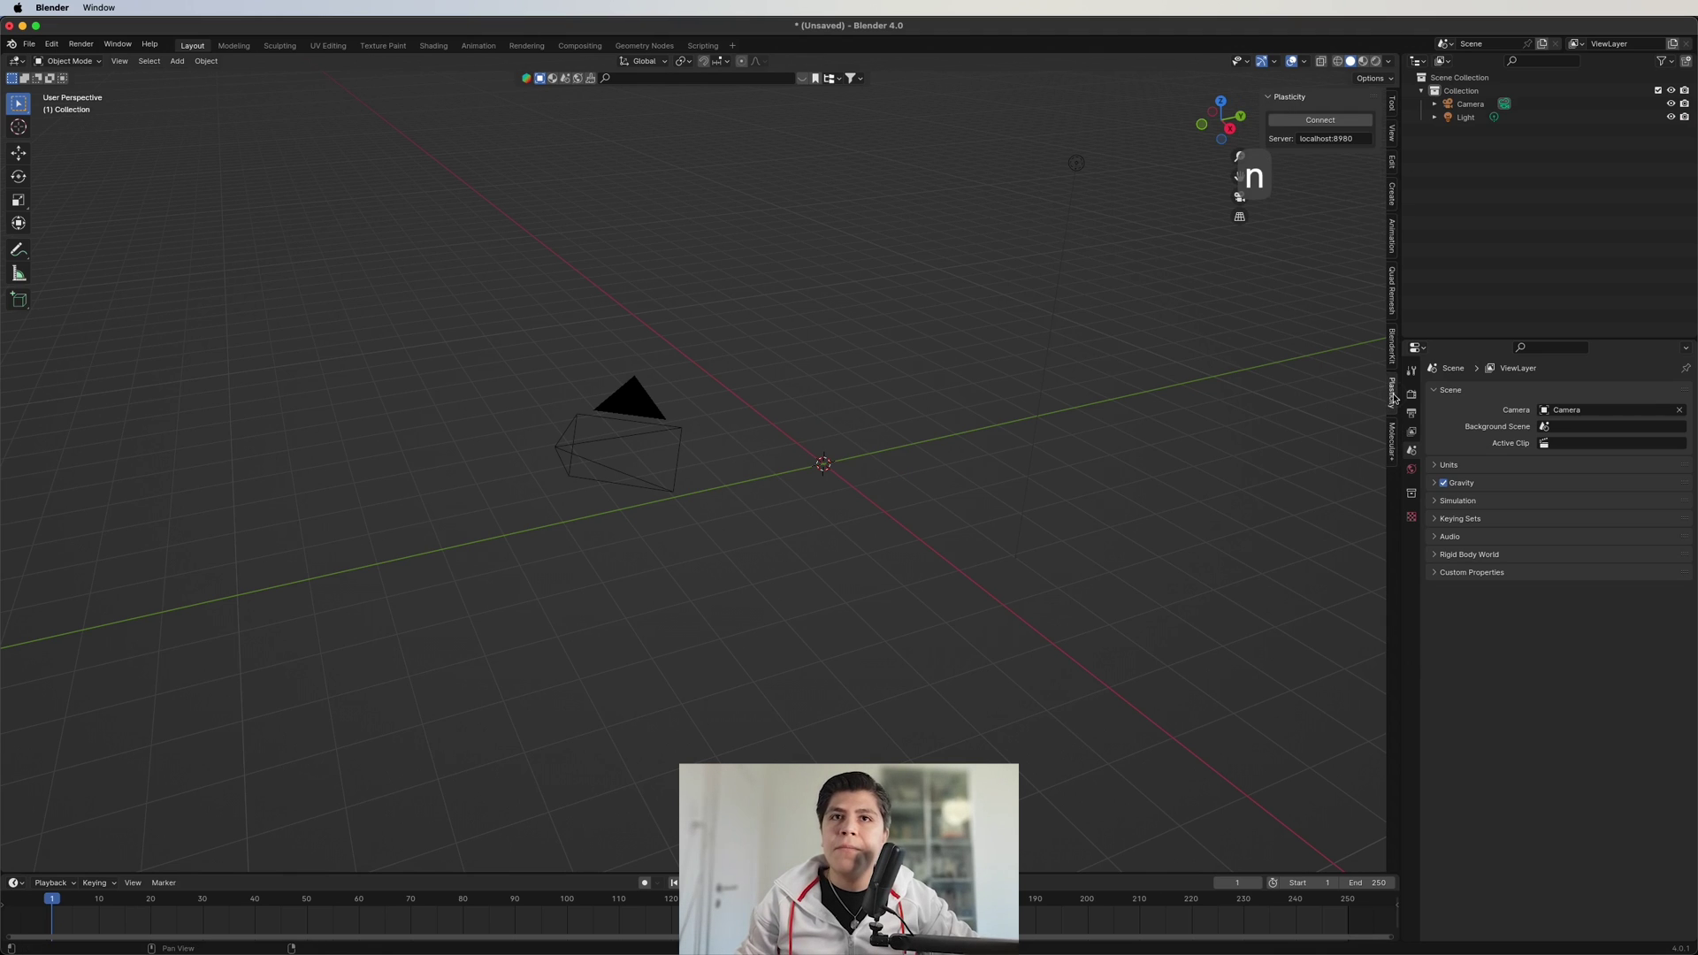
{"action": "left_click", "coordinate": [1347, 120]}
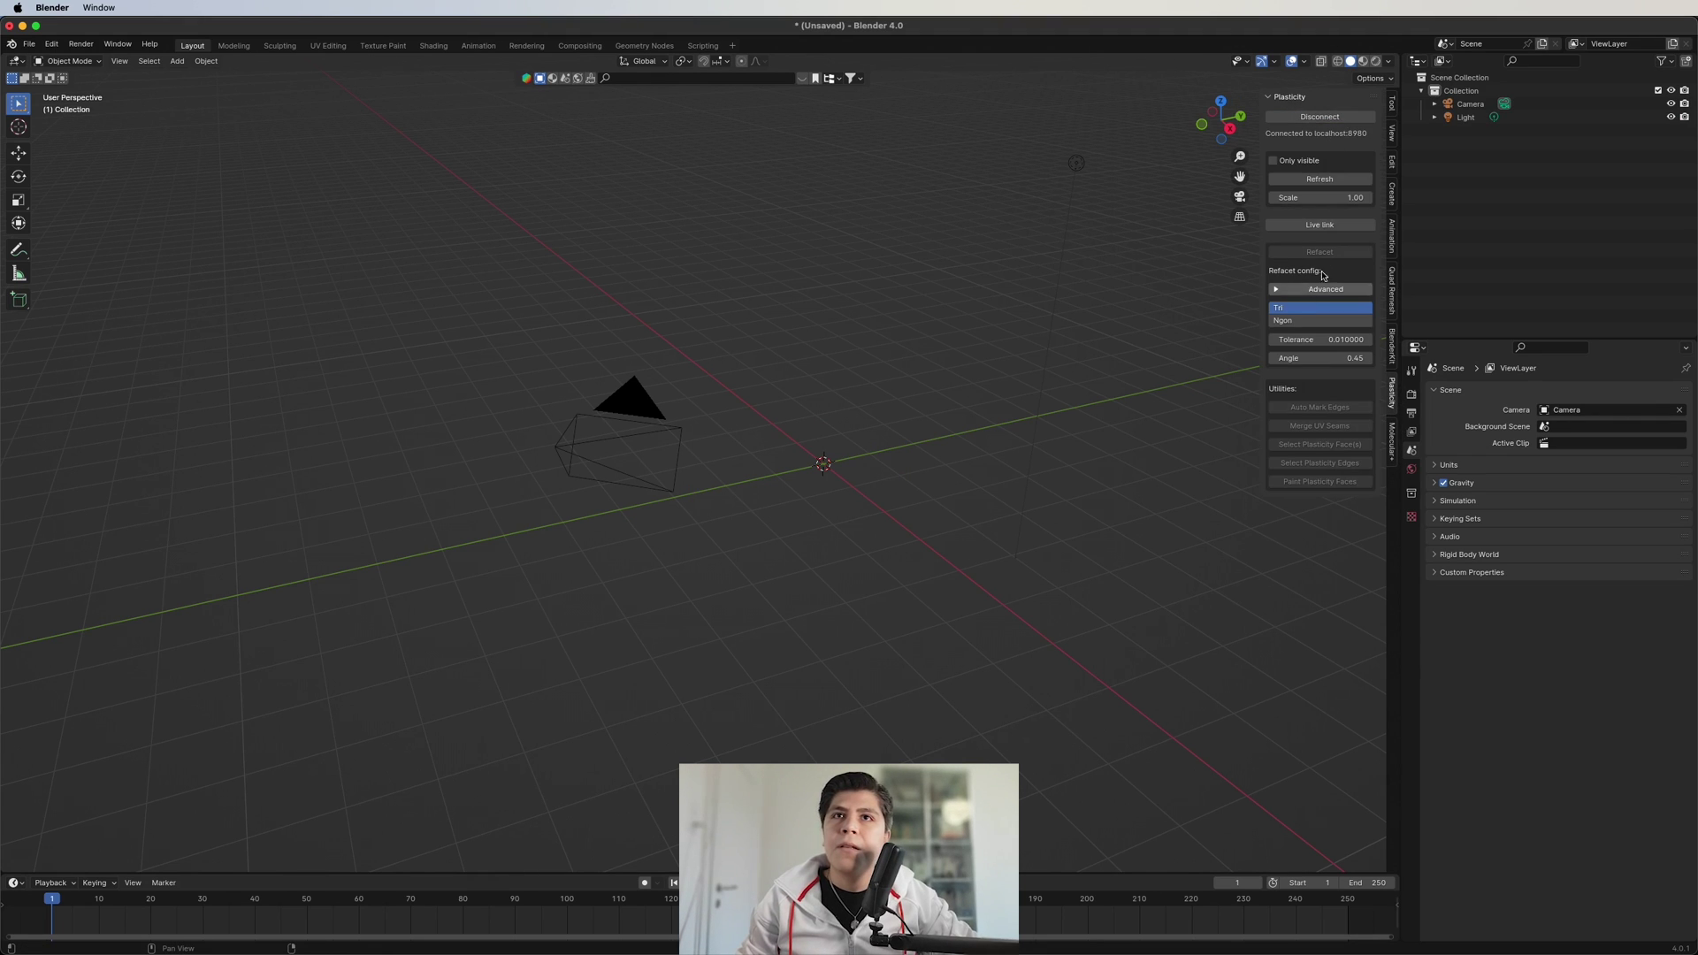
{"action": "left_click", "coordinate": [1326, 184]}
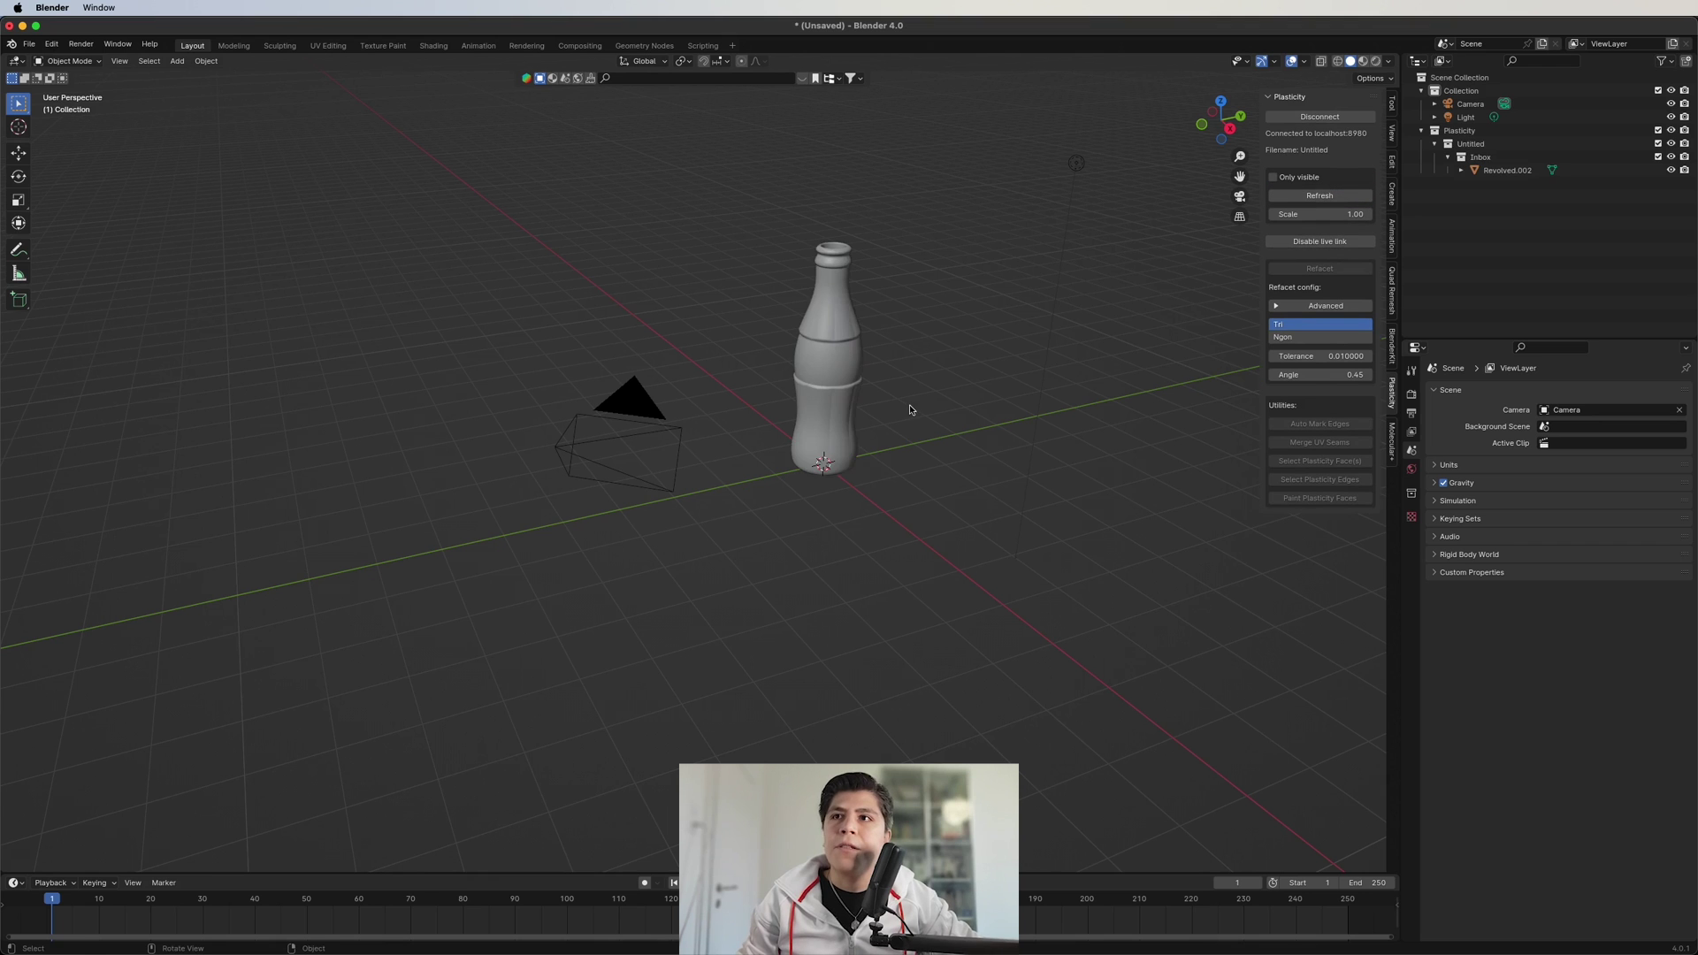
- Select the imported bottle and examine its mesh and shading up close, from the neck to the label band
{"action": "scroll", "coordinate": [902, 366], "scroll_direction": "up", "scroll_amount": 4}
{"action": "middle_click_drag", "start_coordinate": [902, 366], "coordinate": [796, 491], "text": "shift"}
{"action": "scroll", "coordinate": [805, 455], "scroll_direction": "up", "scroll_amount": 8}
{"action": "scroll", "coordinate": [791, 426], "scroll_direction": "down", "scroll_amount": 10}
{"action": "left_click", "coordinate": [787, 442]}
{"action": "scroll", "coordinate": [878, 405], "scroll_direction": "up", "scroll_amount": 4}
{"action": "scroll", "coordinate": [906, 403], "scroll_direction": "down", "scroll_amount": 3}
{"action": "middle_click_drag", "start_coordinate": [796, 482], "coordinate": [841, 501]}
{"action": "scroll", "coordinate": [841, 500], "scroll_direction": "up", "scroll_amount": 4}
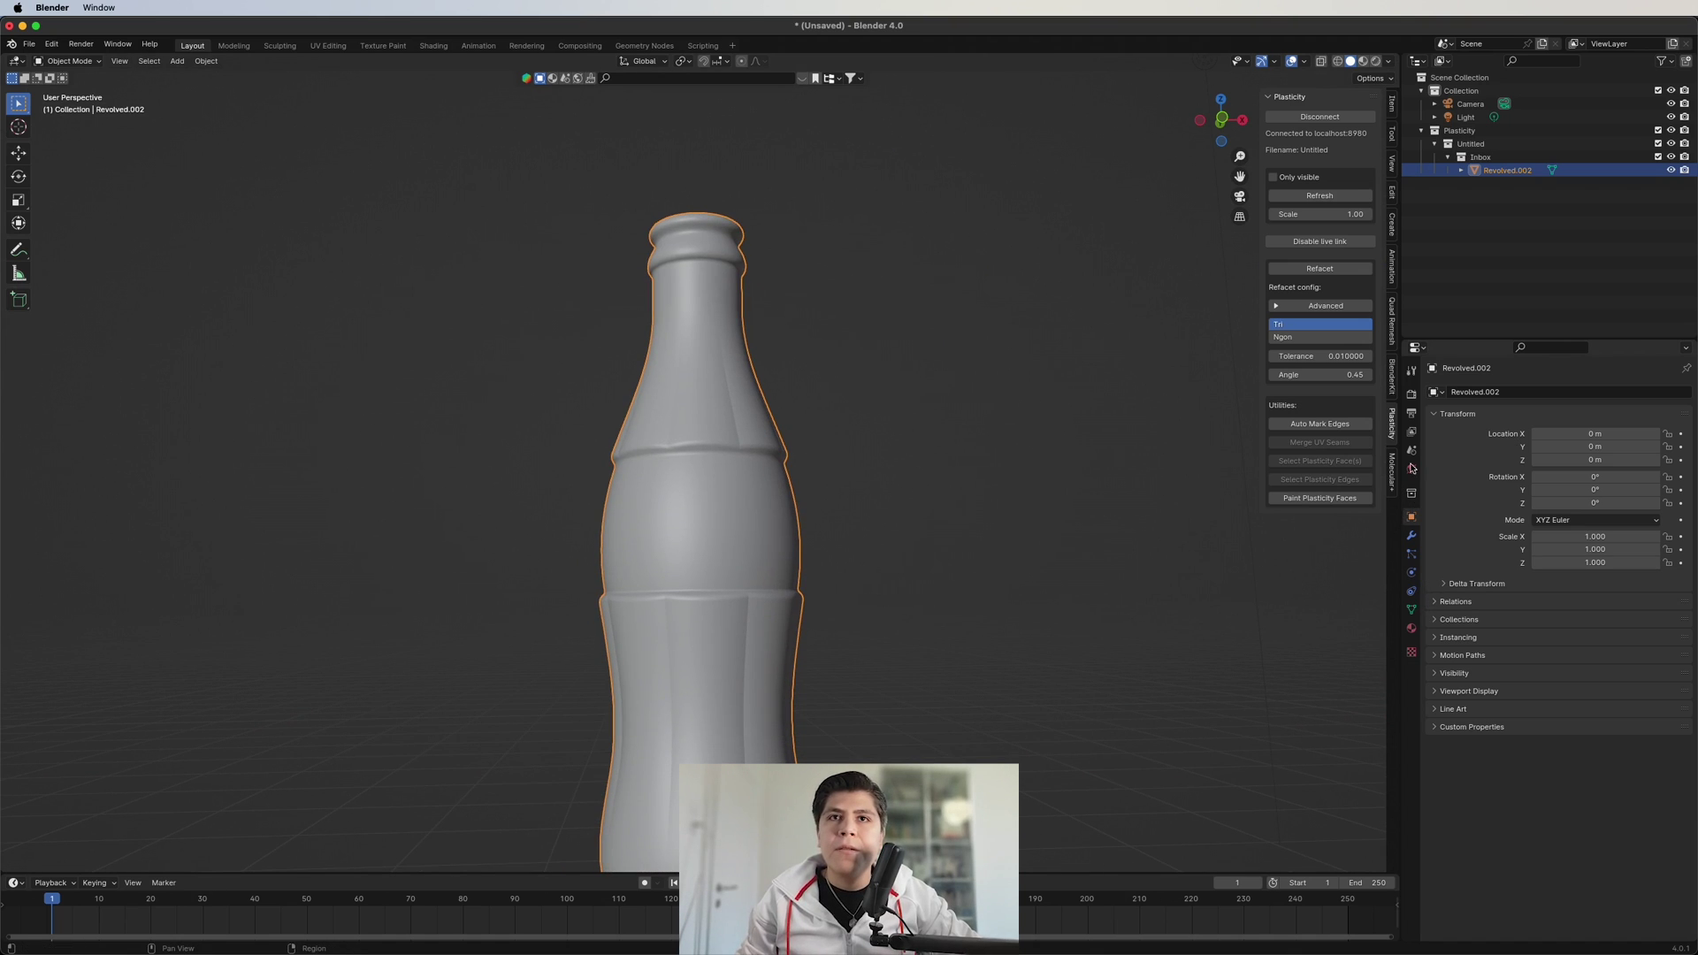
- Set the render engine to Cycles with GPU Compute as the device
{"action": "left_click", "coordinate": [1415, 395]}
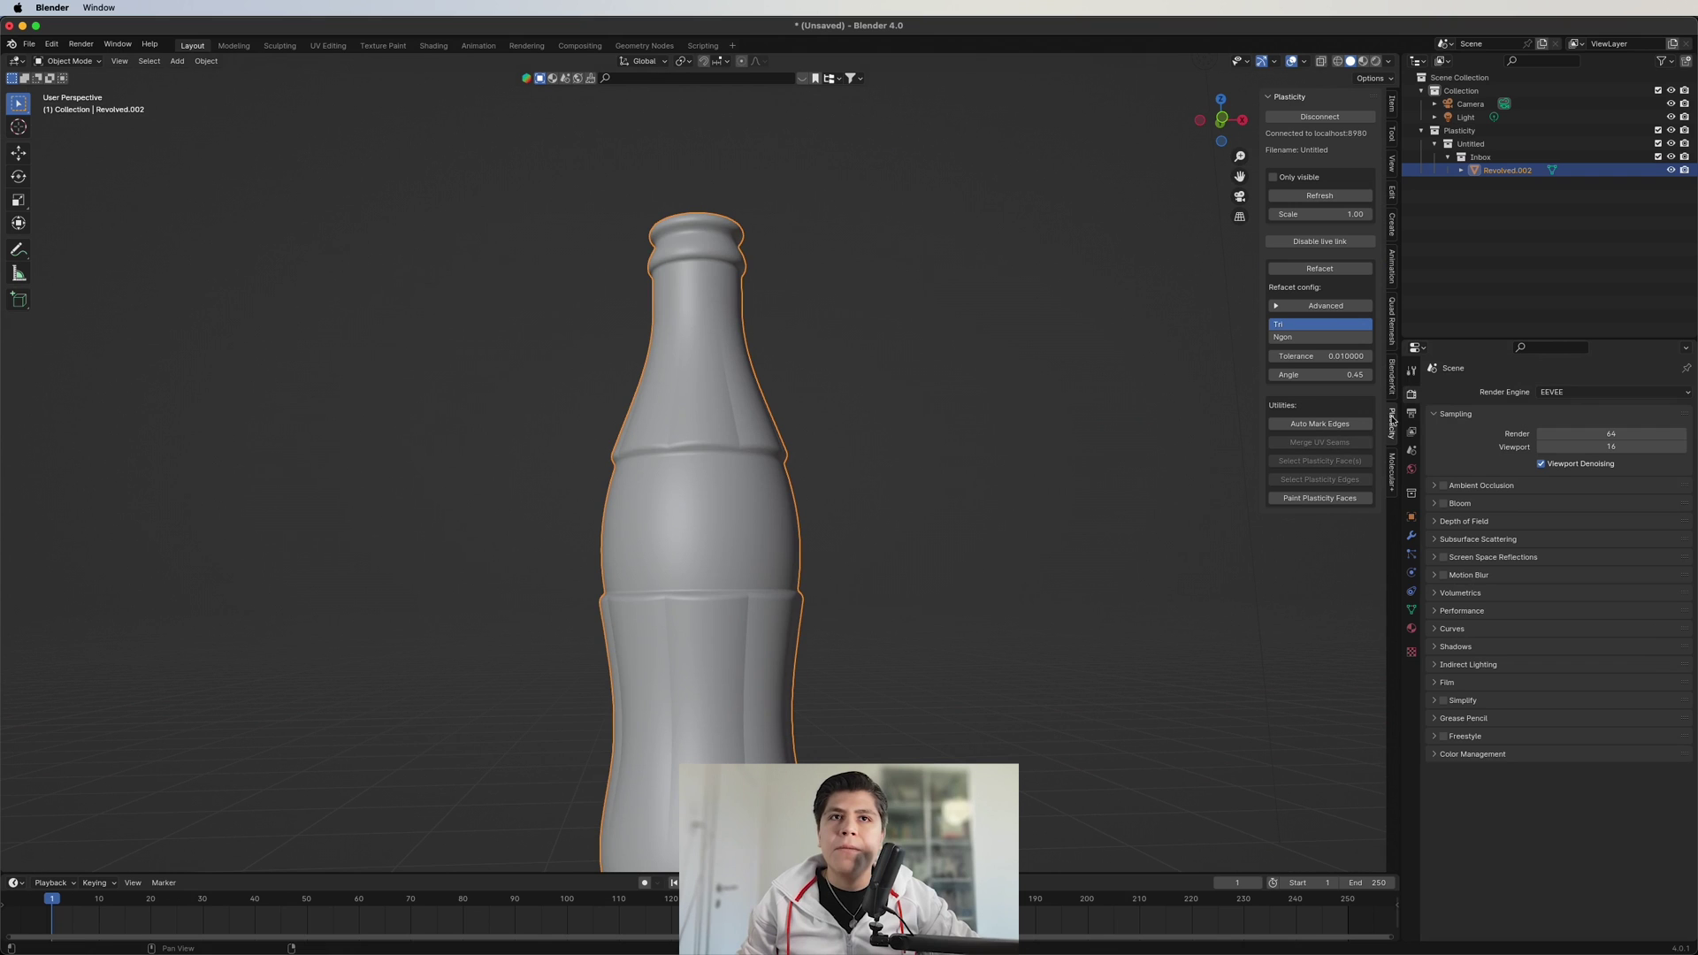
{"action": "left_click", "coordinate": [1609, 392]}
{"action": "left_click", "coordinate": [1579, 437]}
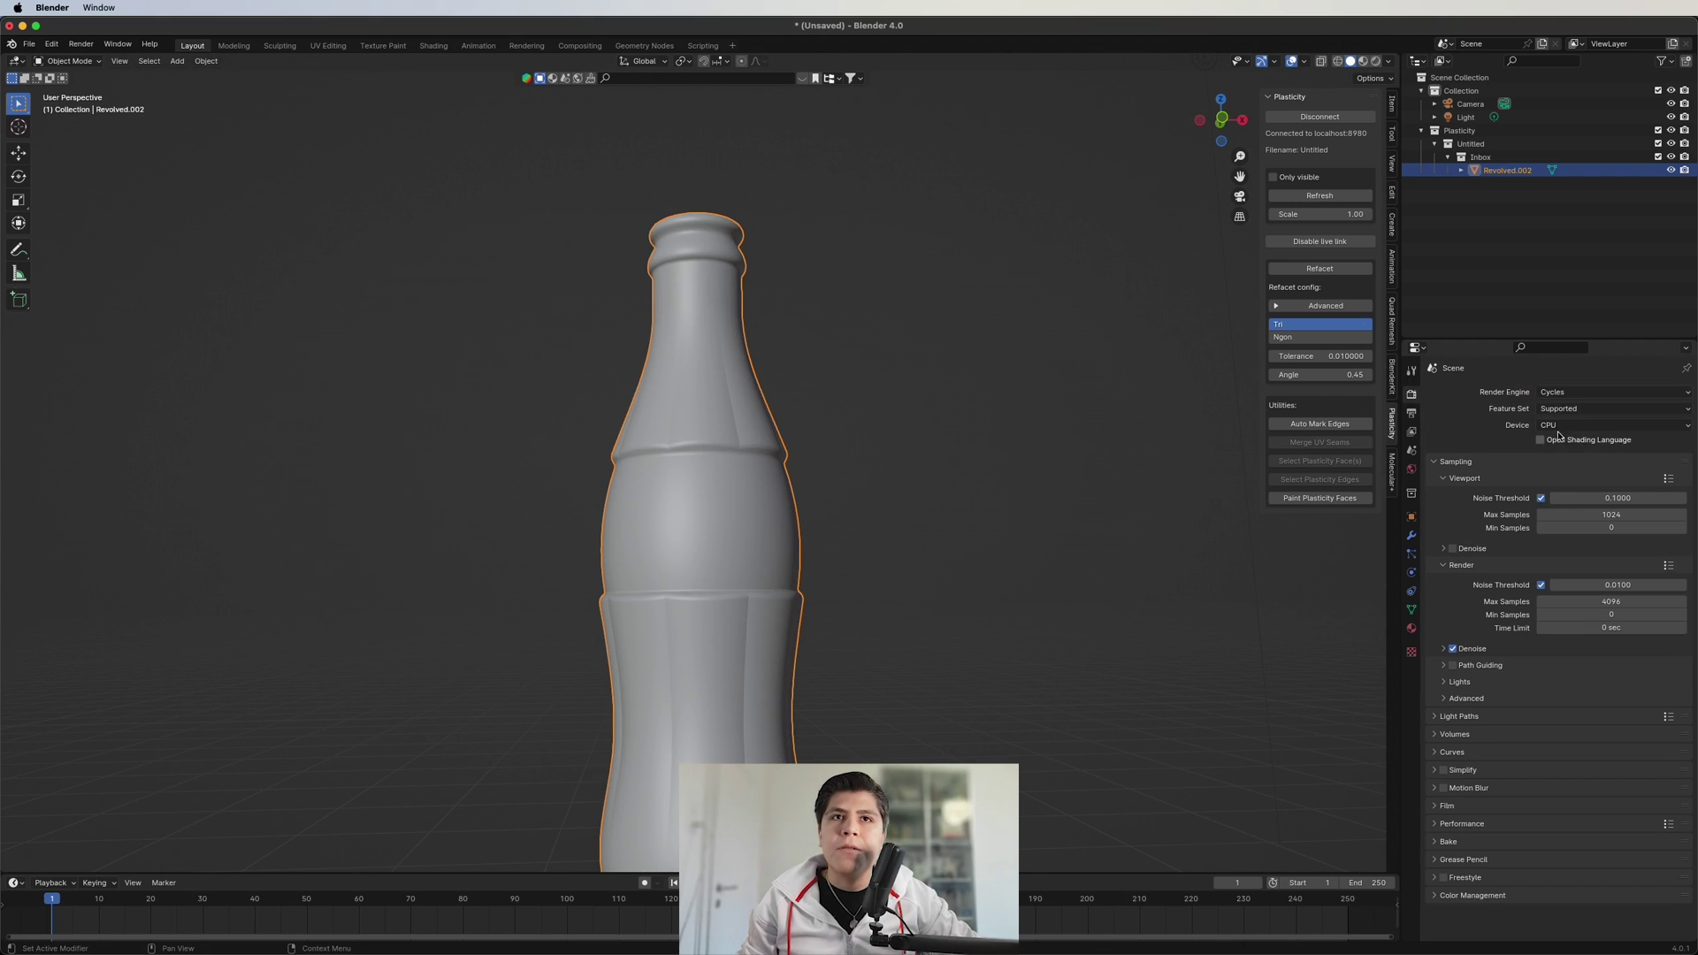
{"action": "left_click", "coordinate": [1558, 428]}
{"action": "left_click", "coordinate": [1569, 448]}
{"action": "scroll", "coordinate": [910, 522], "scroll_direction": "down", "scroll_amount": 6}
{"action": "scroll", "coordinate": [785, 532], "scroll_direction": "up", "scroll_amount": 3}
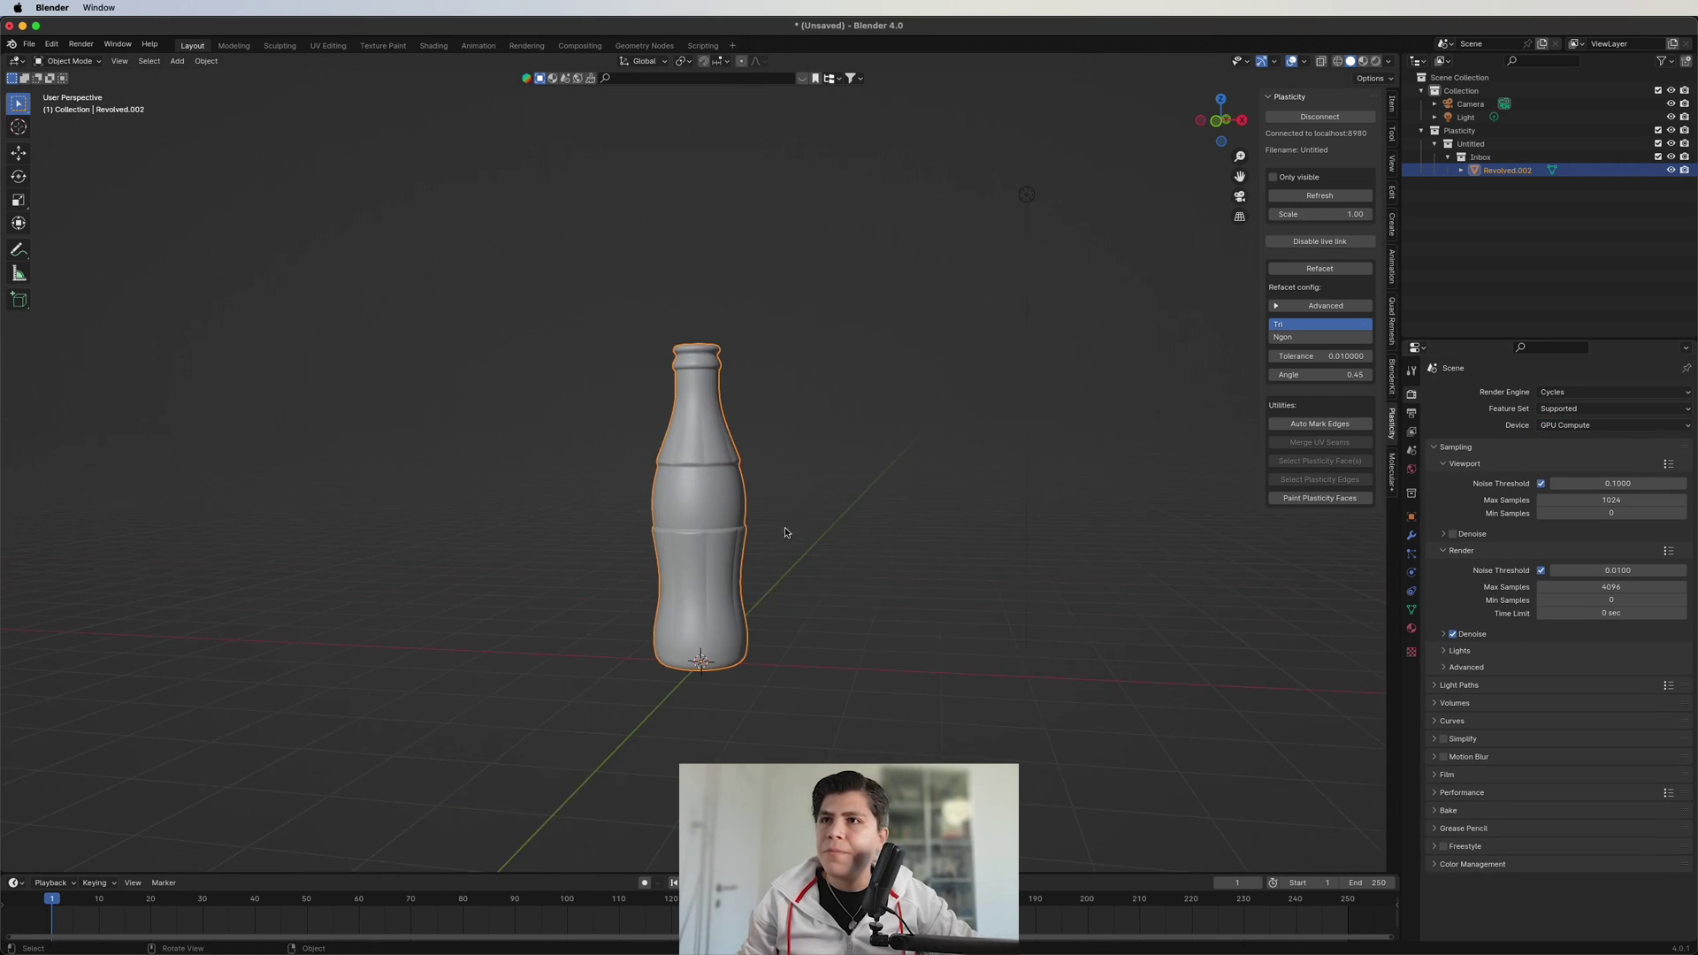
{"action": "scroll", "coordinate": [785, 532], "scroll_direction": "down", "scroll_amount": 4}
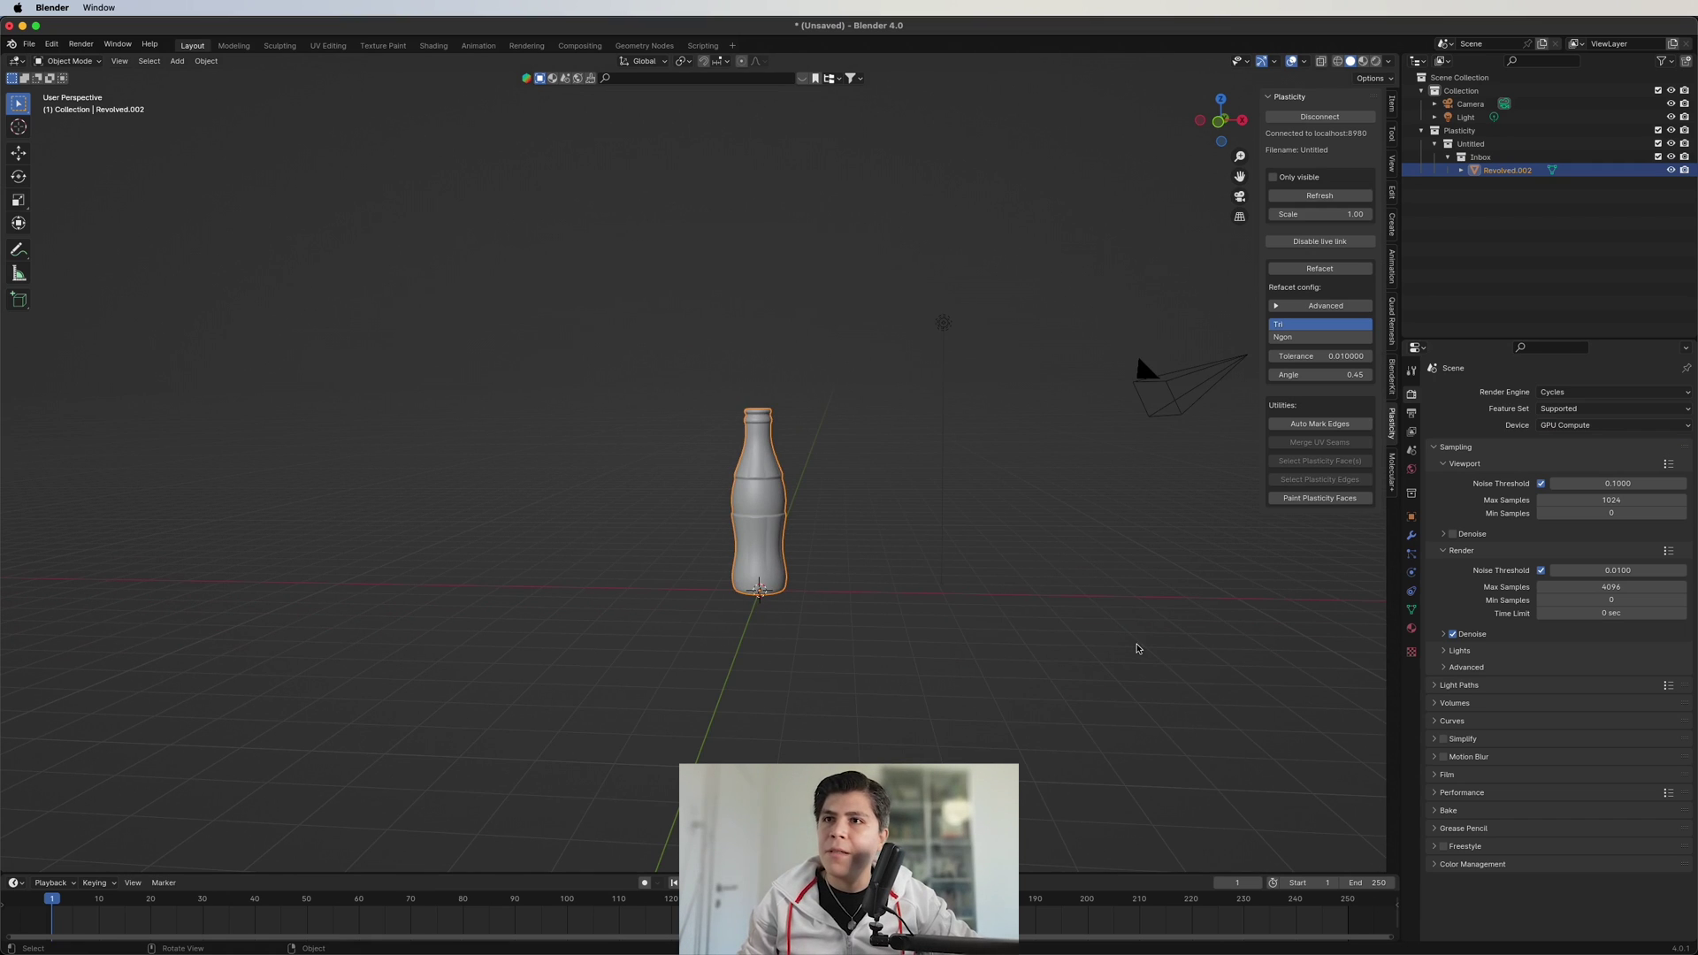
- Switch back to Plasticity and draw an L-shaped backdrop profile around the bottle in side view, about 970 cm tall and 1470 cm long
{"action": "key", "text": "super+Tab"}
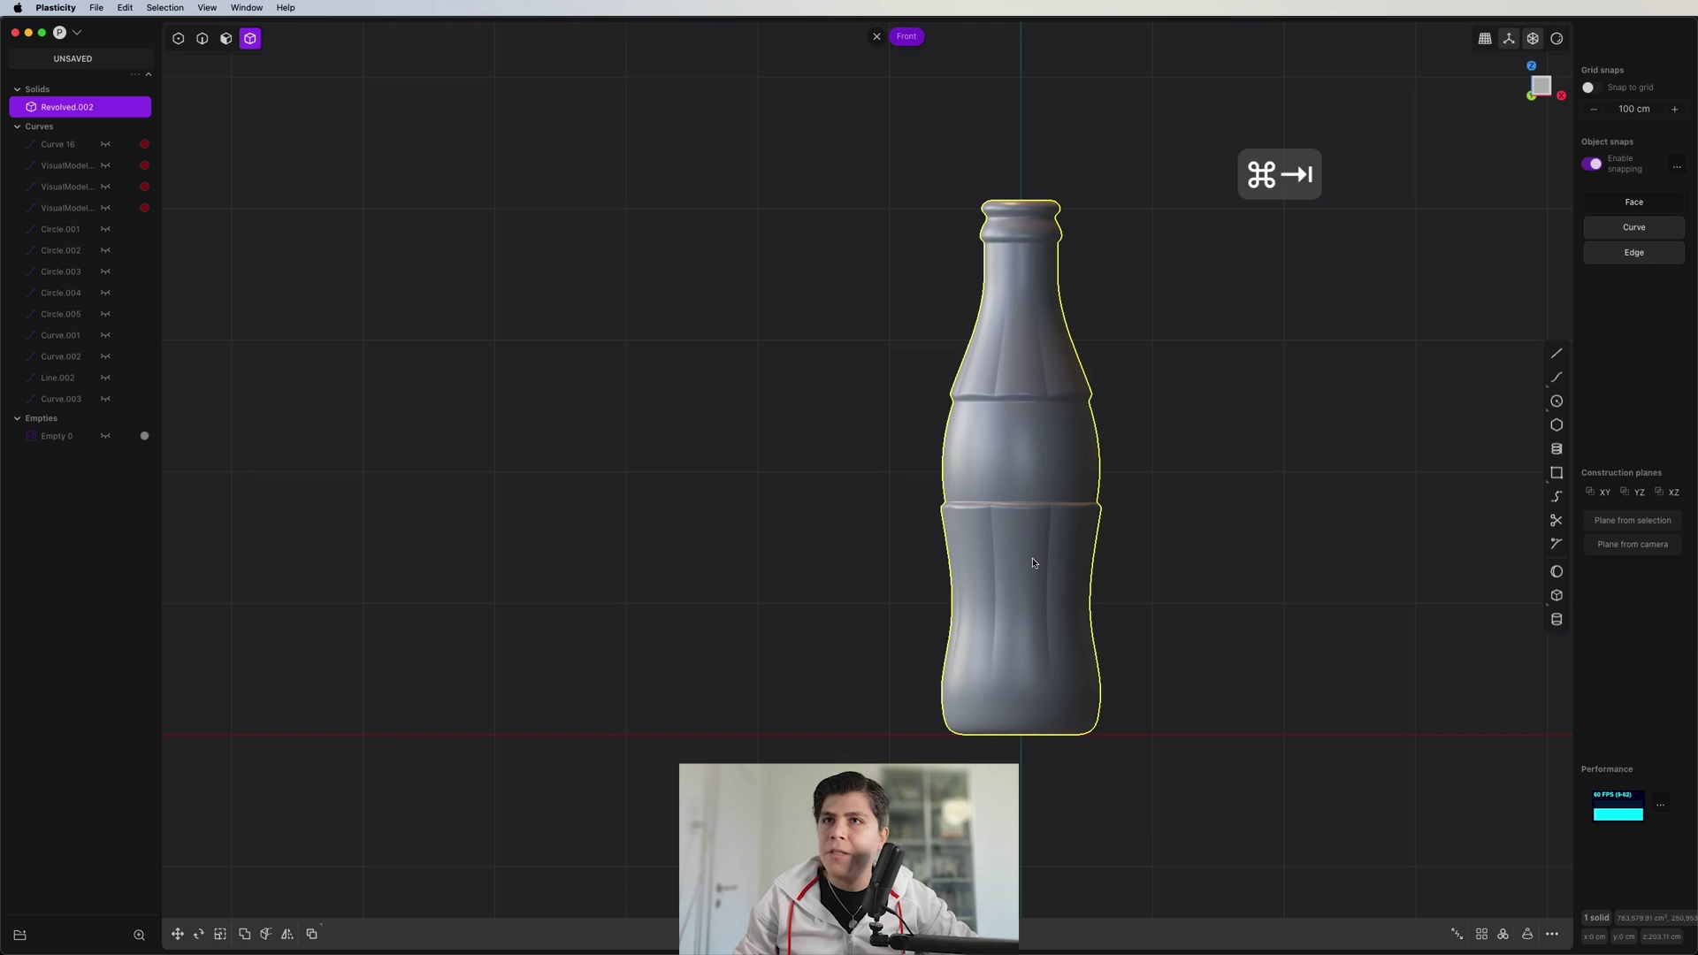
{"action": "middle_click_drag", "start_coordinate": [697, 481], "coordinate": [810, 514]}
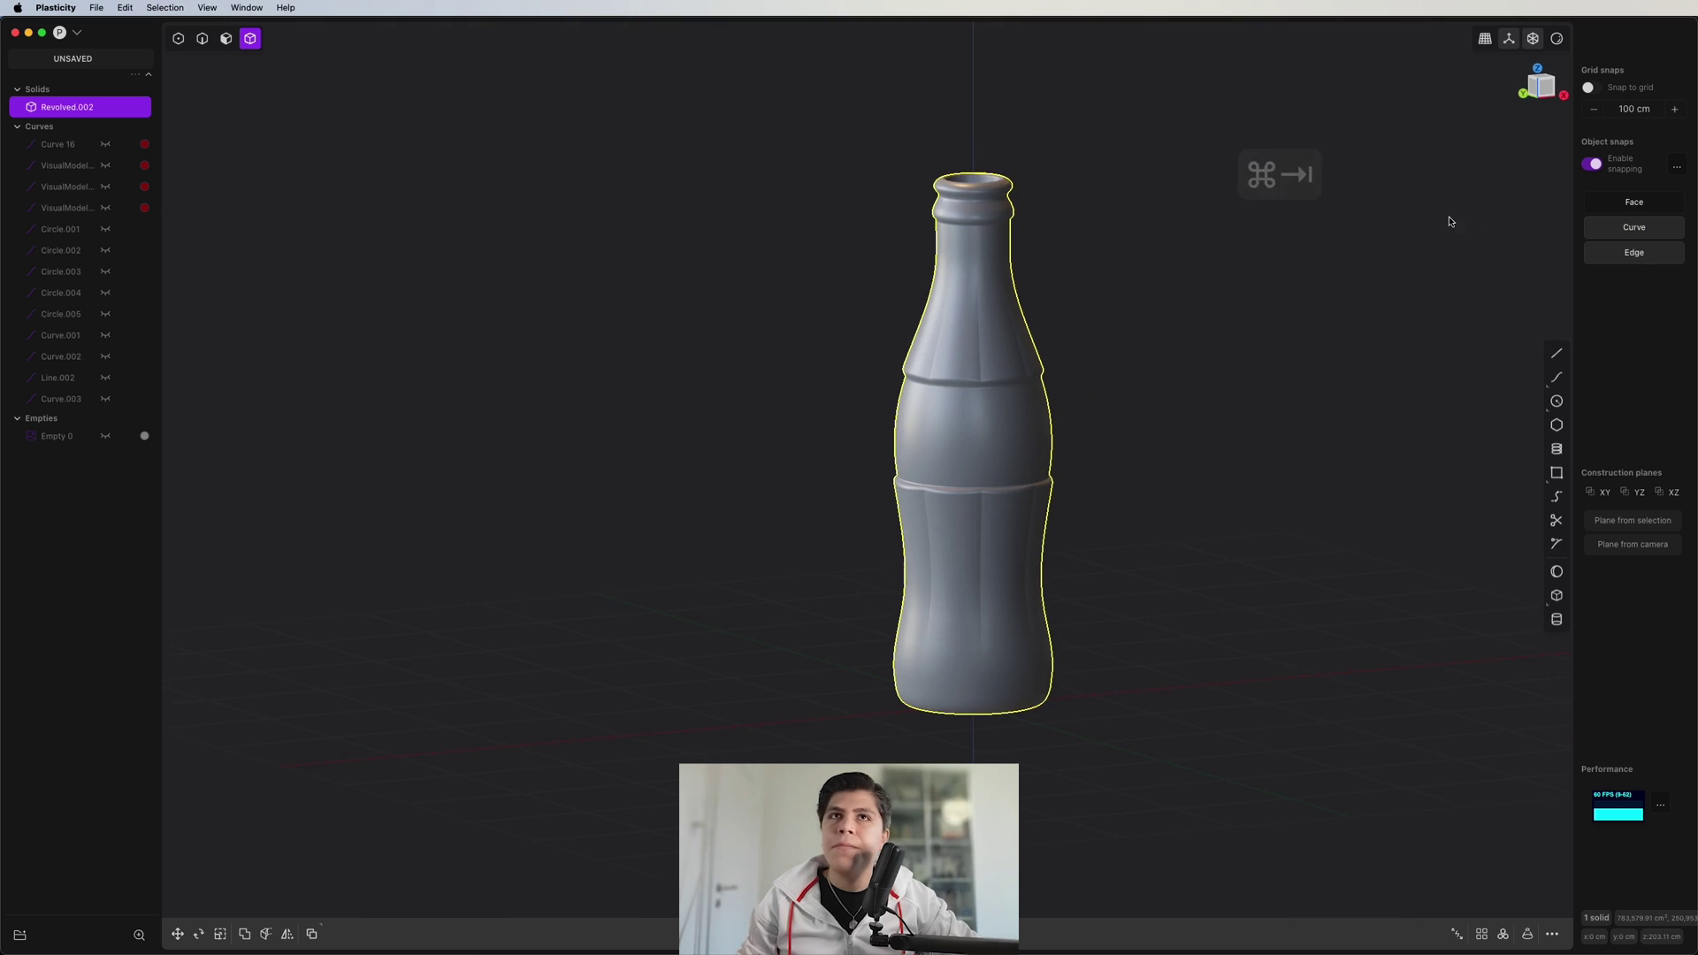
{"action": "key", "text": "slash"}
{"action": "left_click", "coordinate": [1537, 96]}
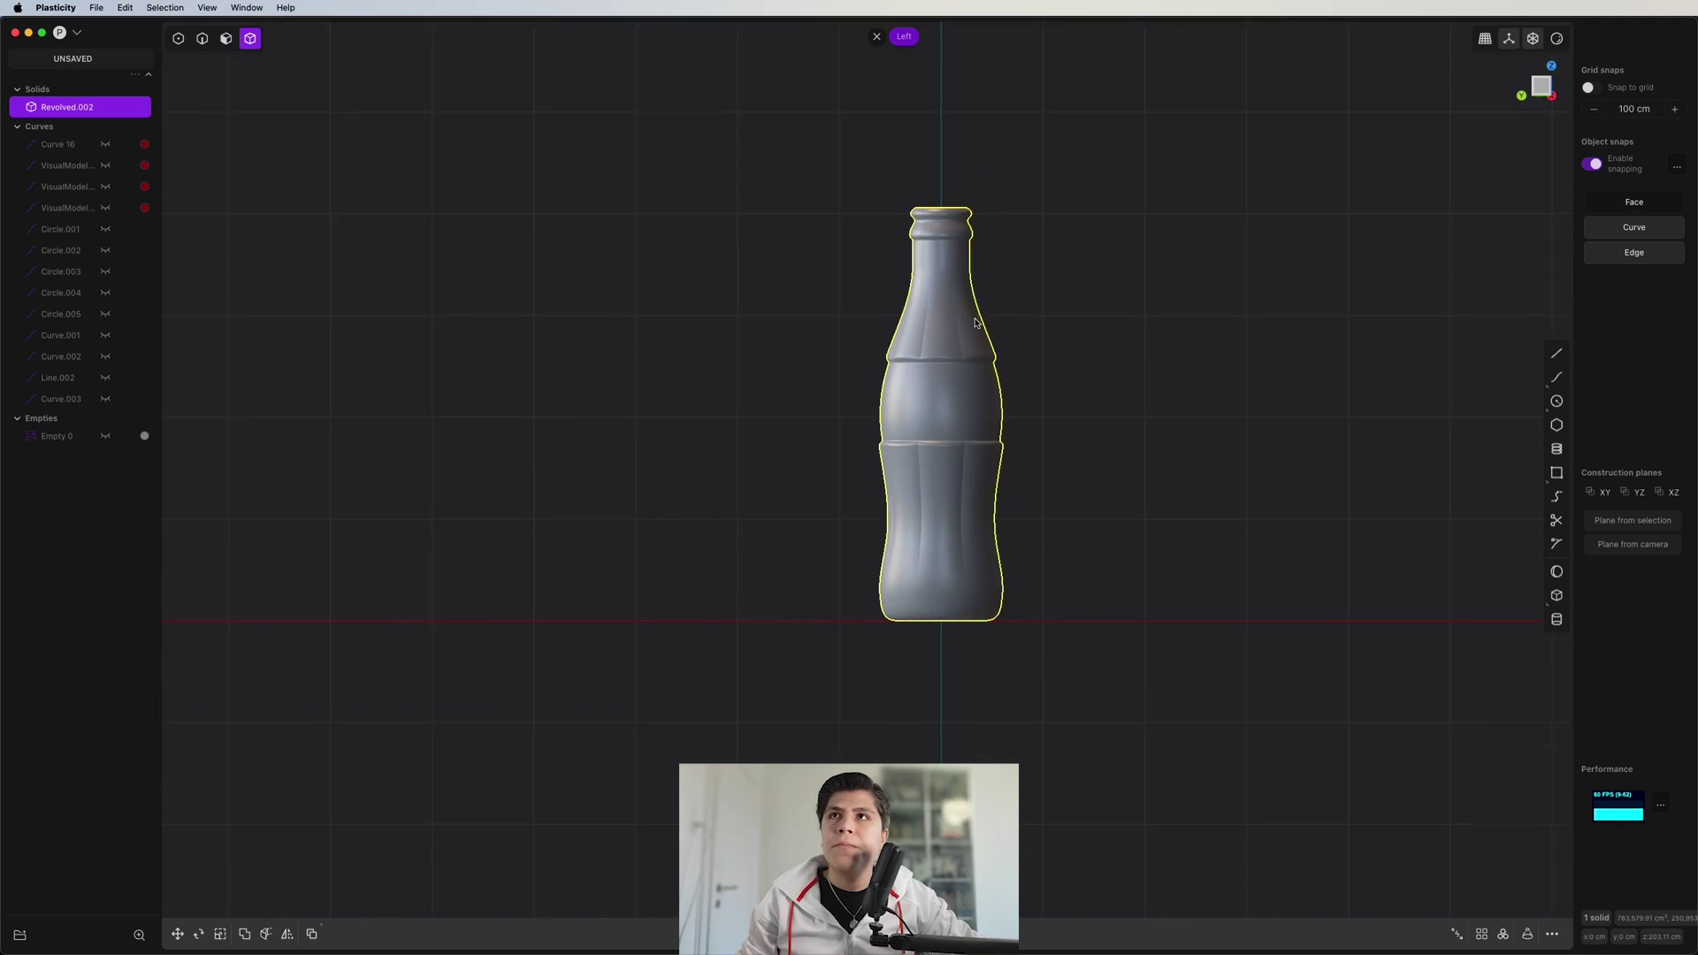
{"action": "key", "text": "shift+a"}
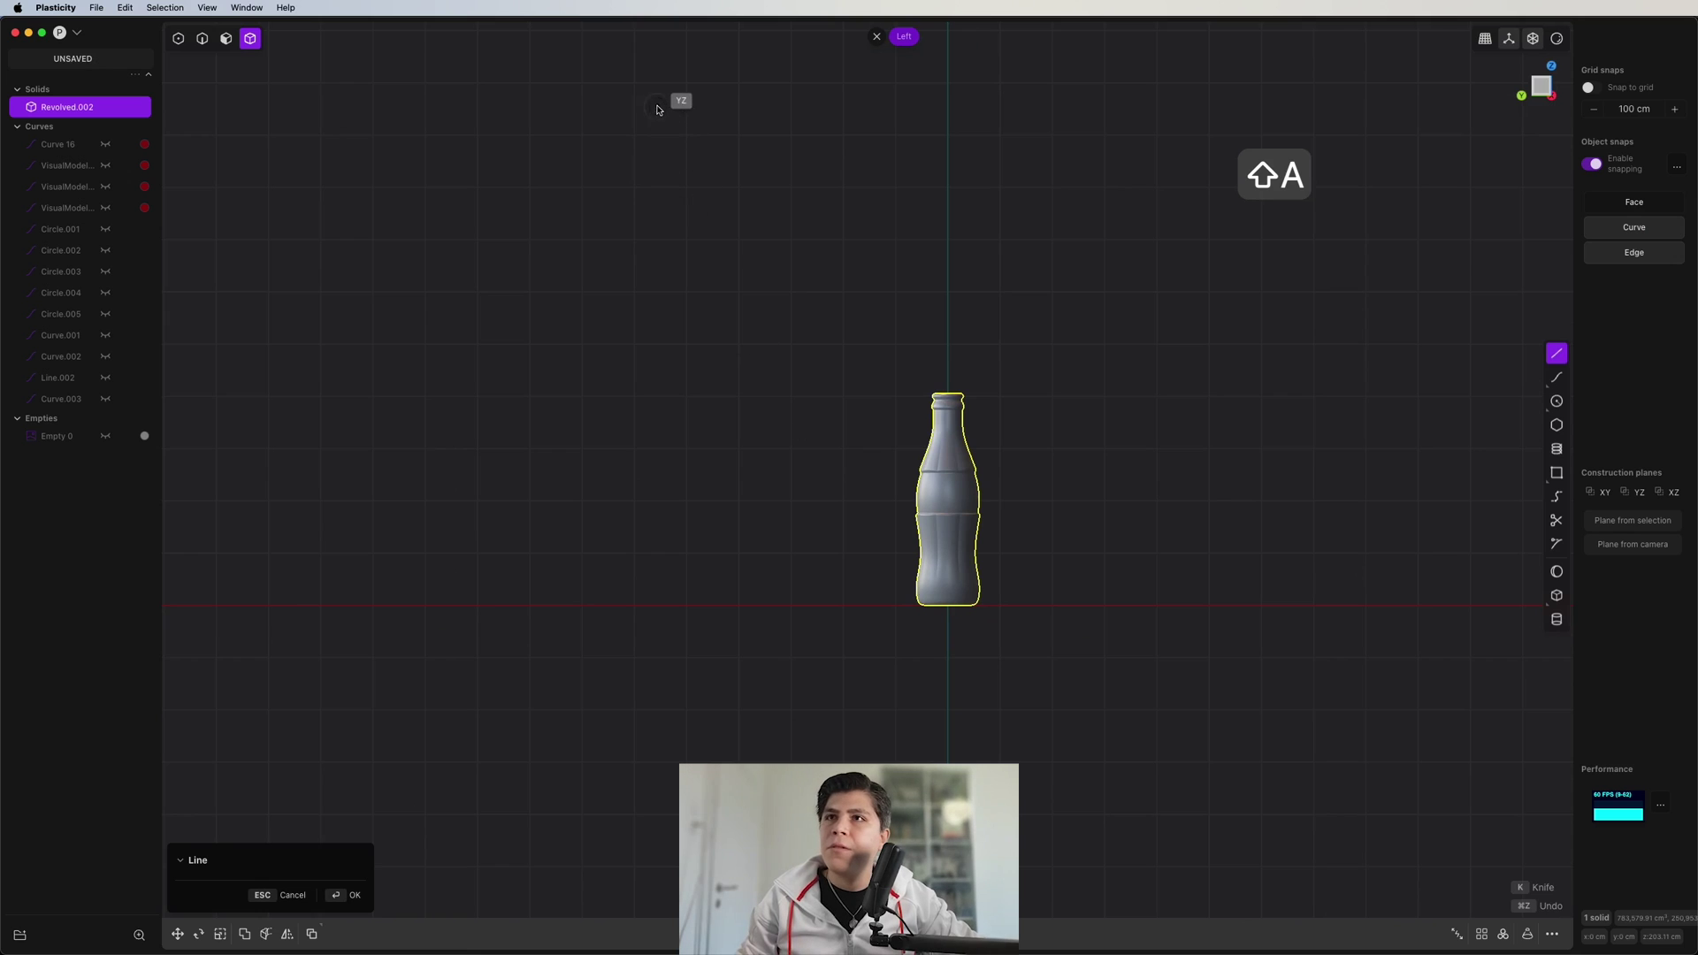
{"action": "left_click", "coordinate": [657, 107]}
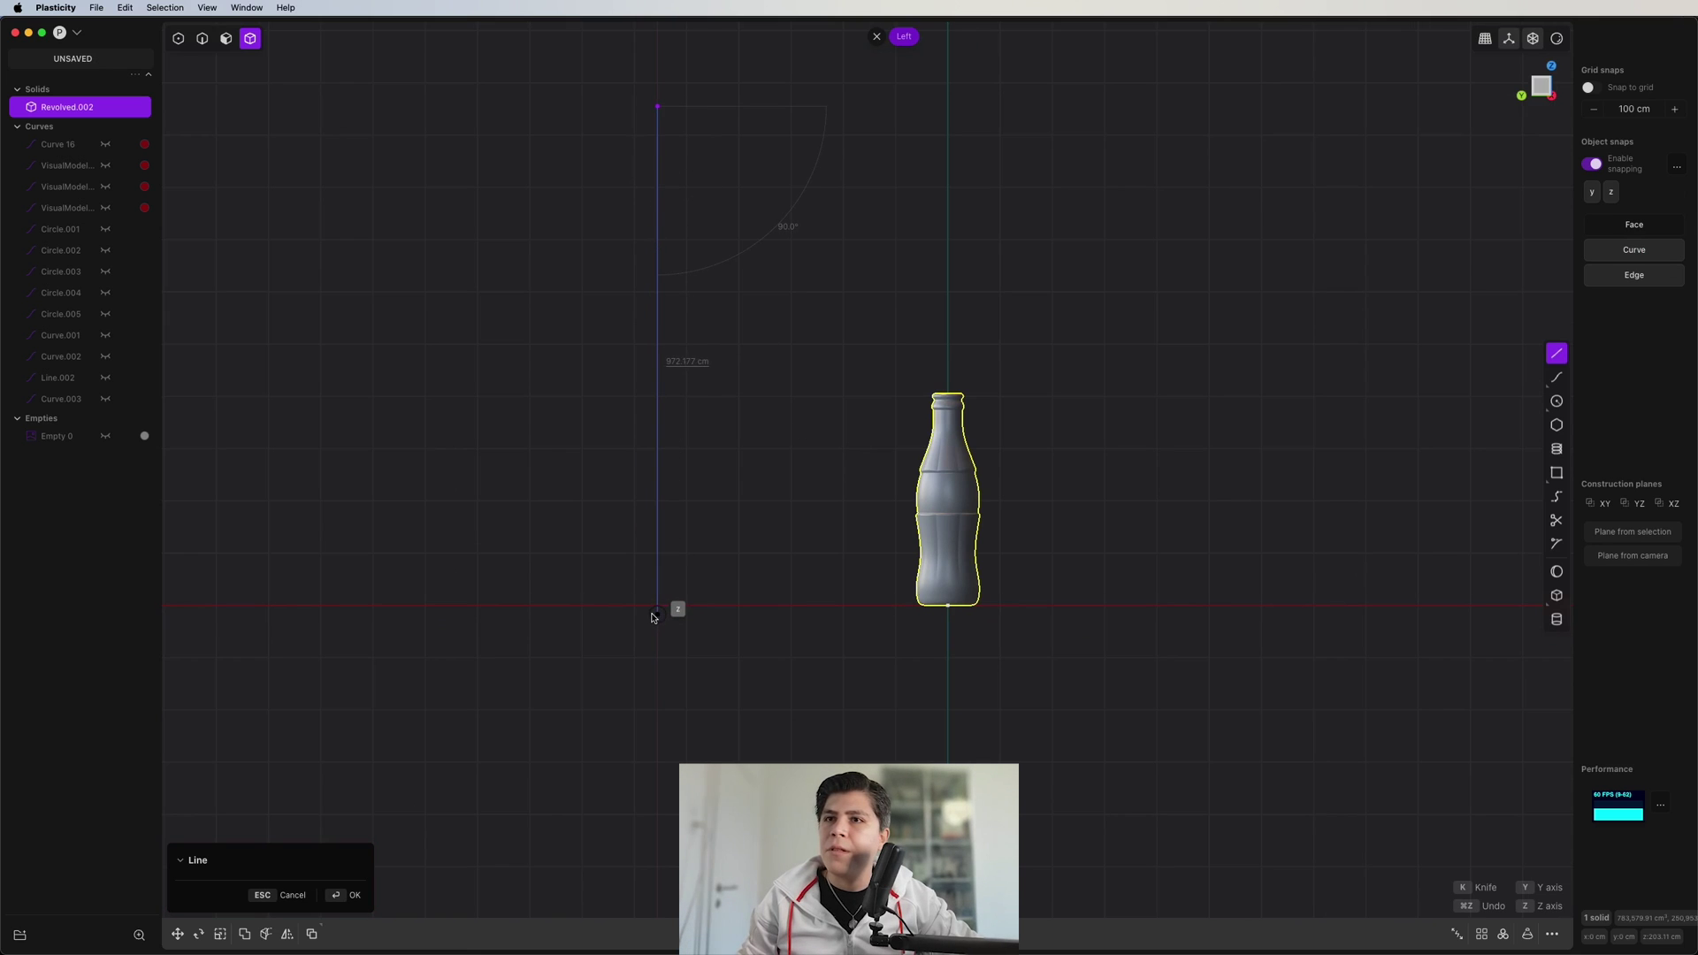
{"action": "left_click", "coordinate": [655, 612]}
{"action": "left_click", "coordinate": [1424, 612]}
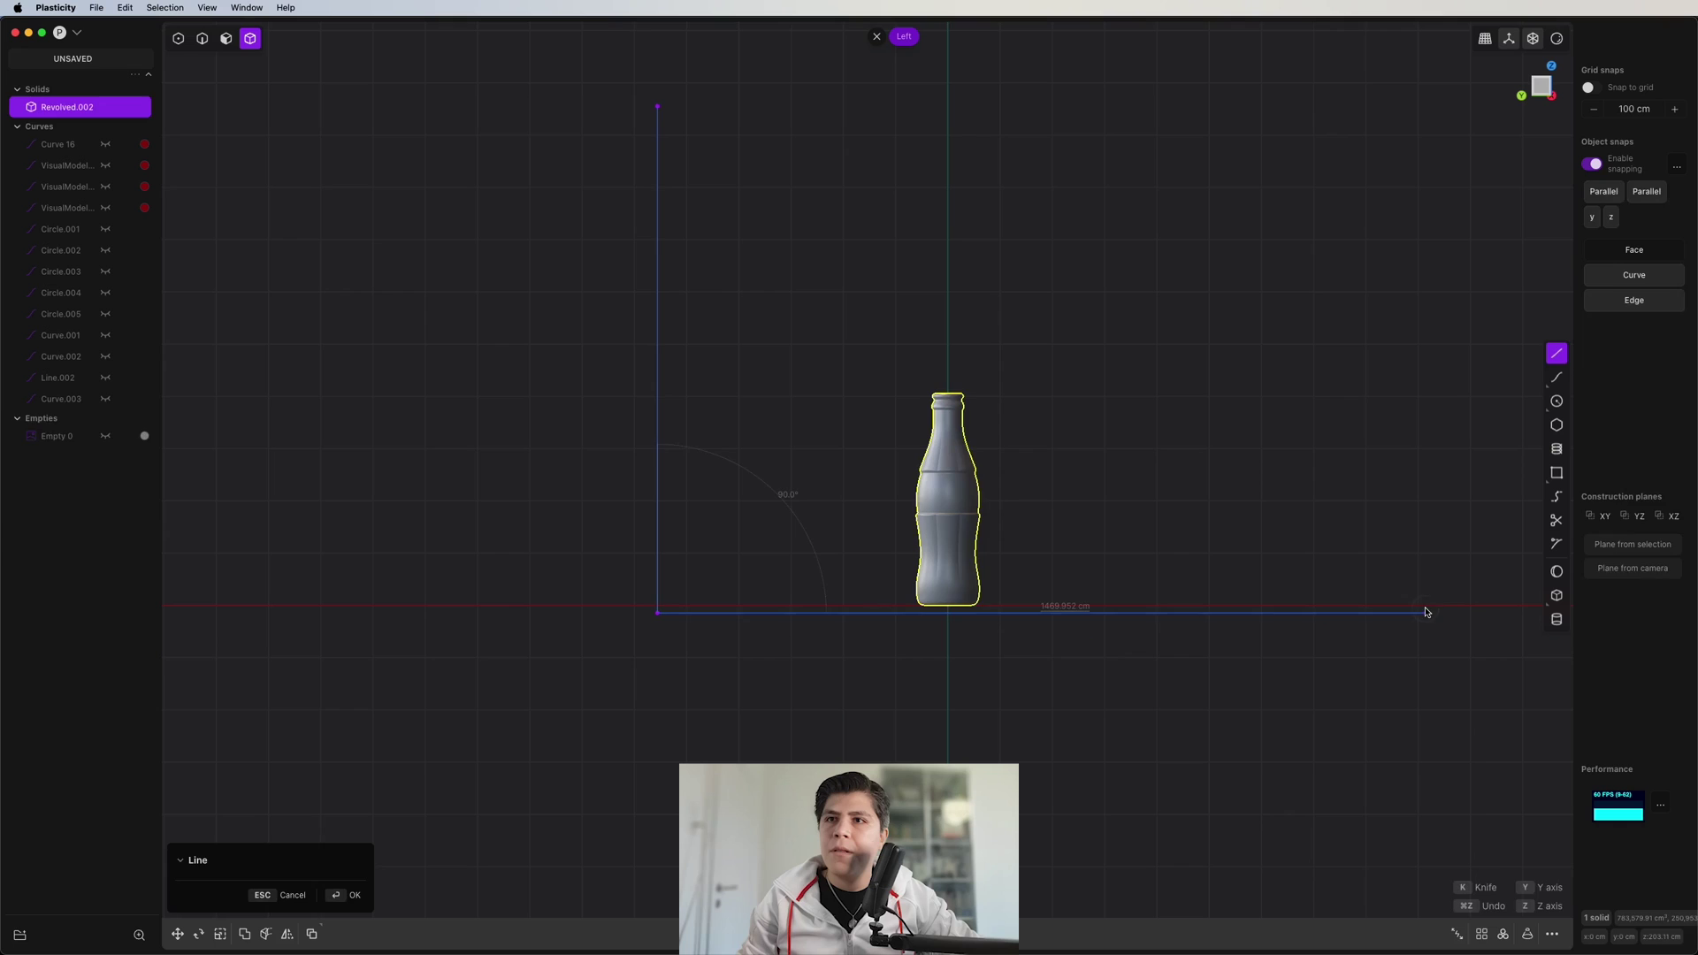
{"action": "key", "text": "Return"}
- Fillet the corner of the L-shaped backdrop profile with a large radius
{"action": "left_click_drag", "start_coordinate": [587, 558], "coordinate": [751, 682]}
{"action": "key", "text": "b"}
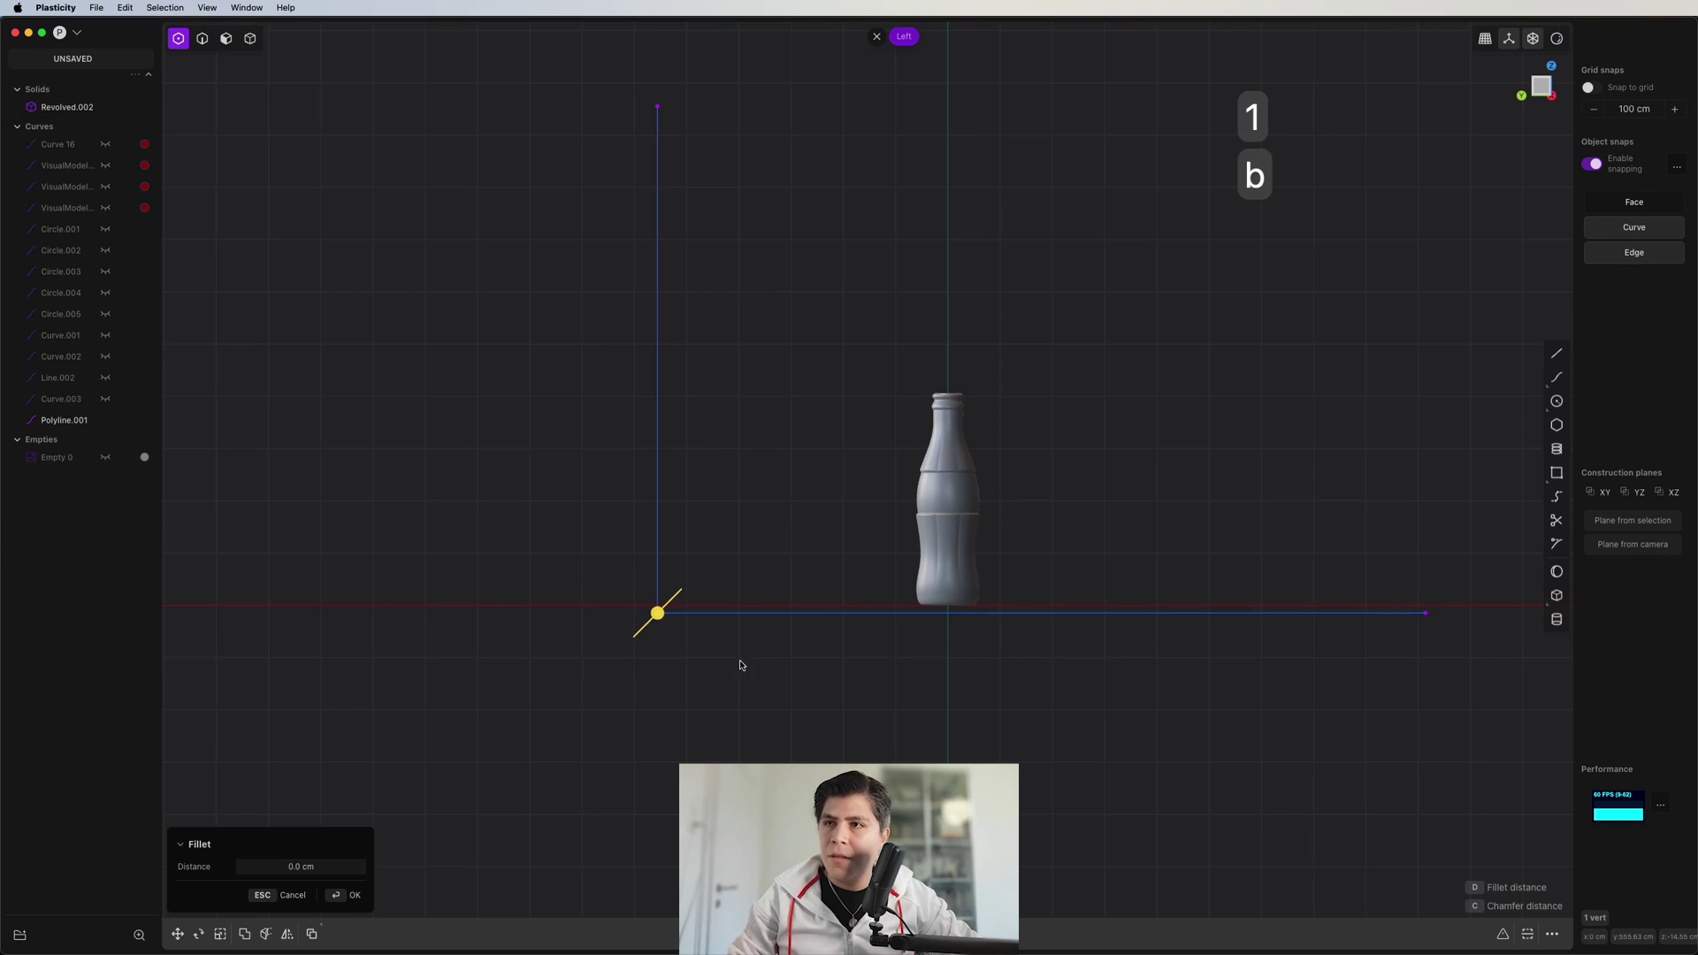
{"action": "left_click", "coordinate": [481, 715]}
{"action": "key", "text": "Return"}
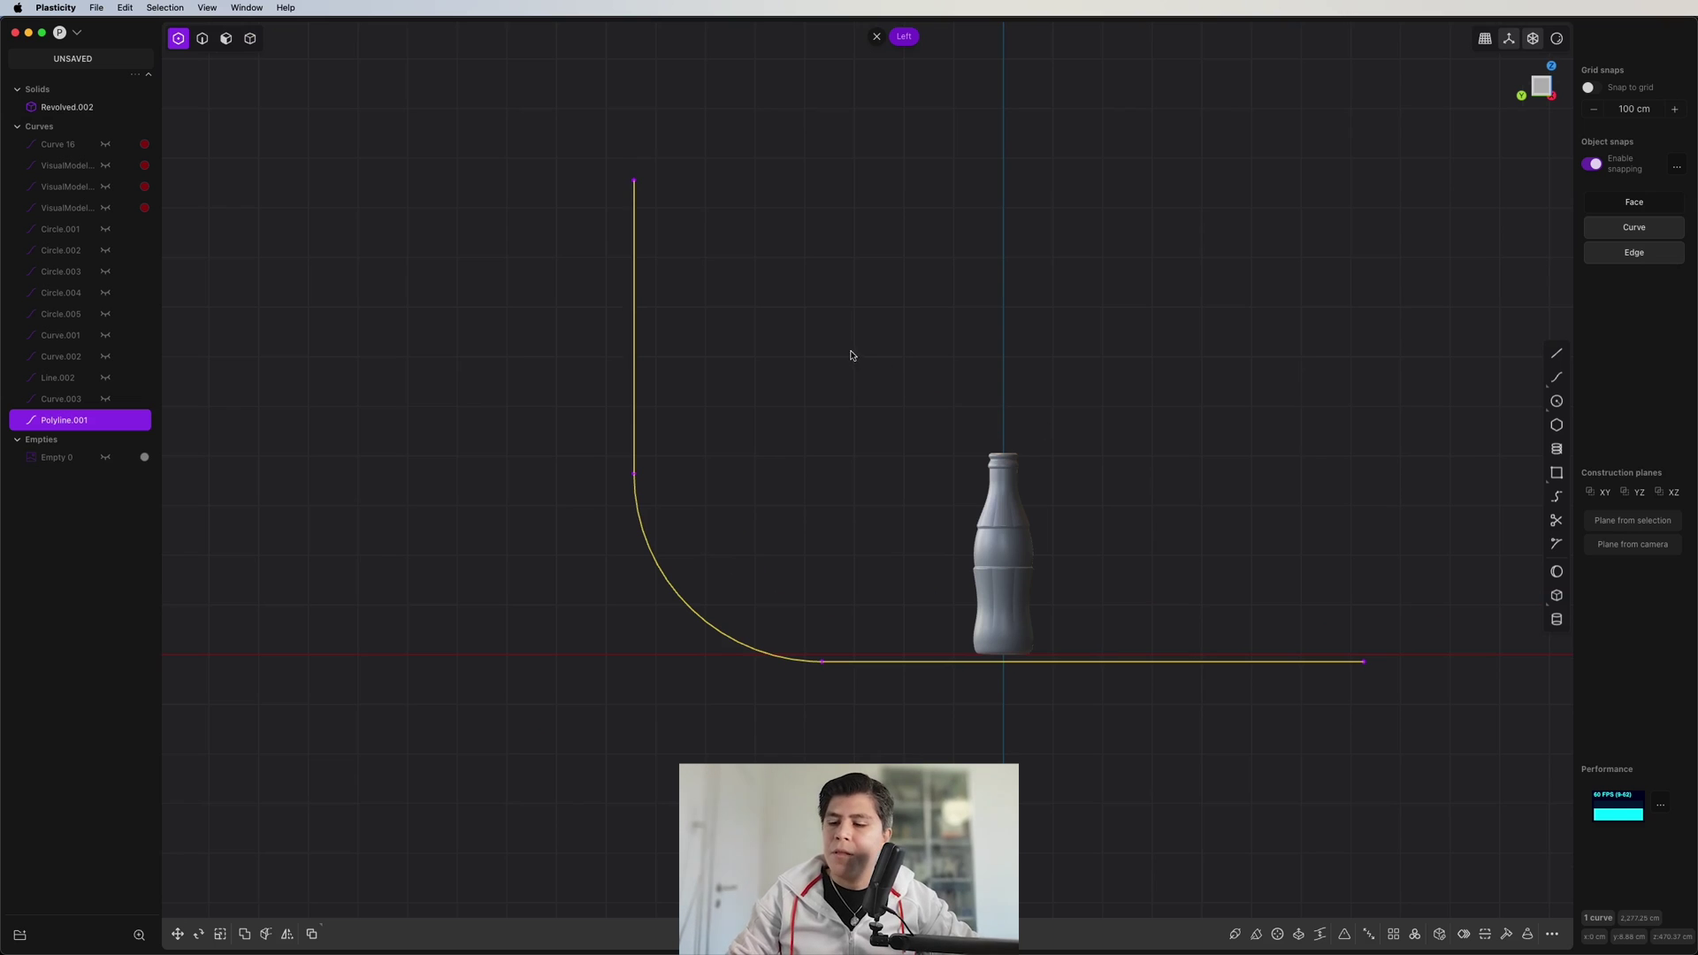
- Extrude the filleted profile sideways into a wide backdrop sheet and move it along X to centre it on the bottle
{"action": "middle_click_drag", "start_coordinate": [870, 345], "coordinate": [698, 428]}
{"action": "key", "text": "e"}
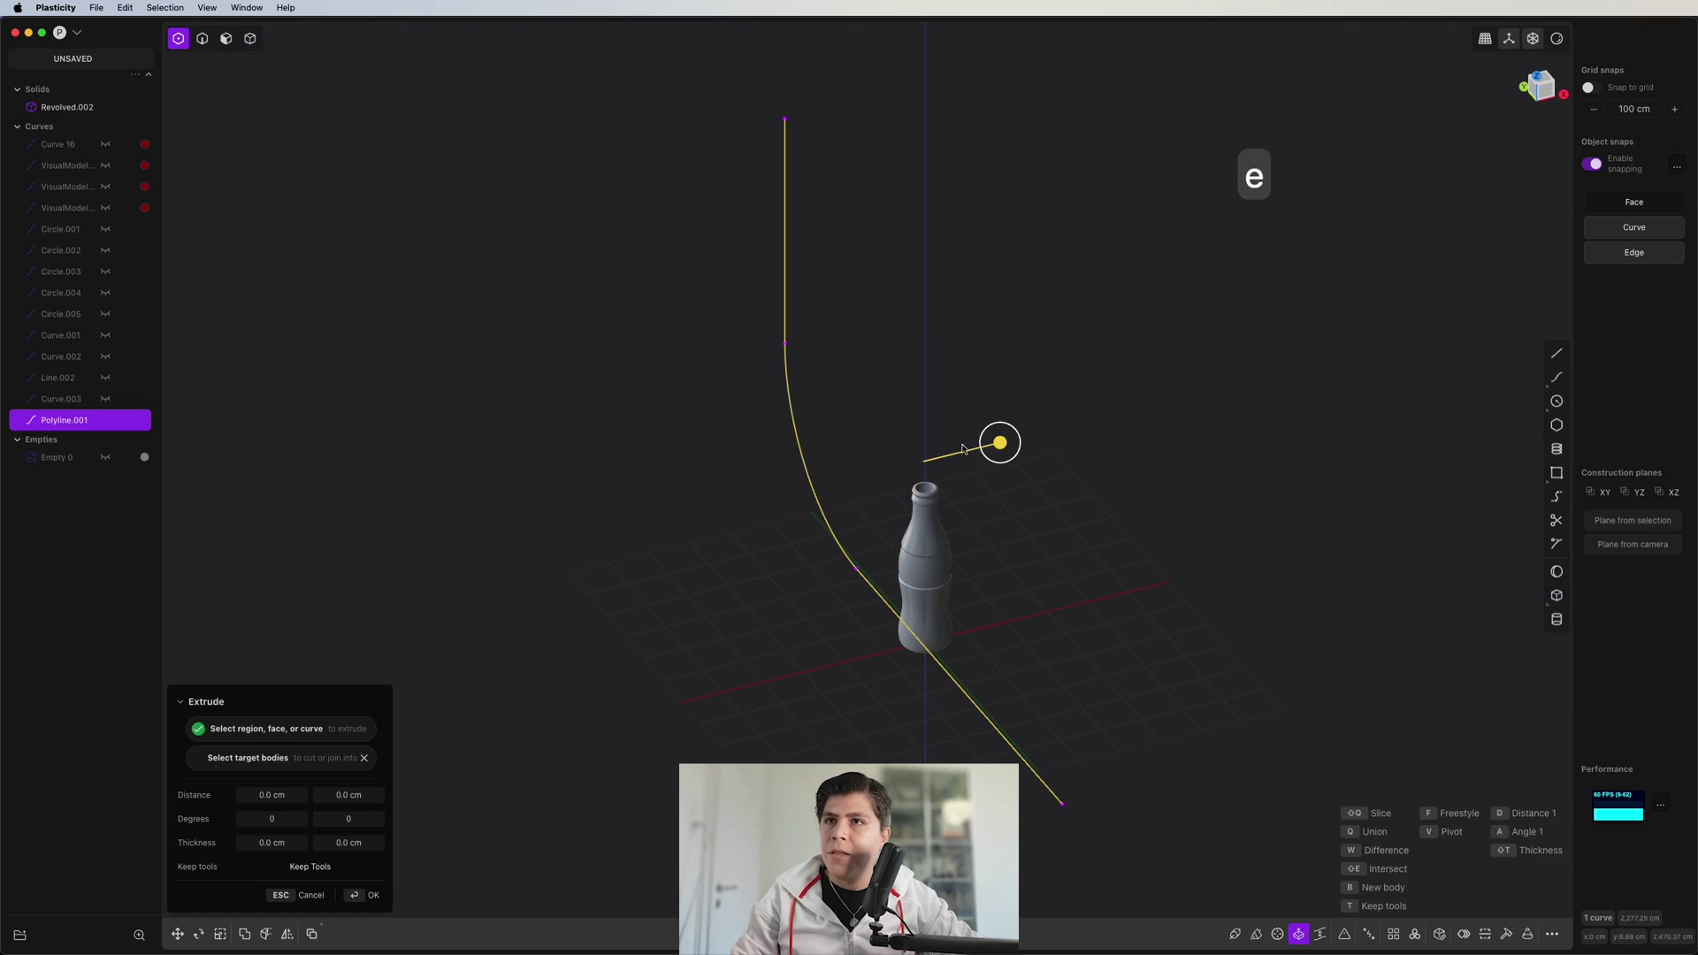
{"action": "left_click_drag", "start_coordinate": [1002, 442], "coordinate": [1548, 306]}
{"action": "key", "text": "g"}
{"action": "left_click_drag", "start_coordinate": [1010, 442], "coordinate": [683, 594]}
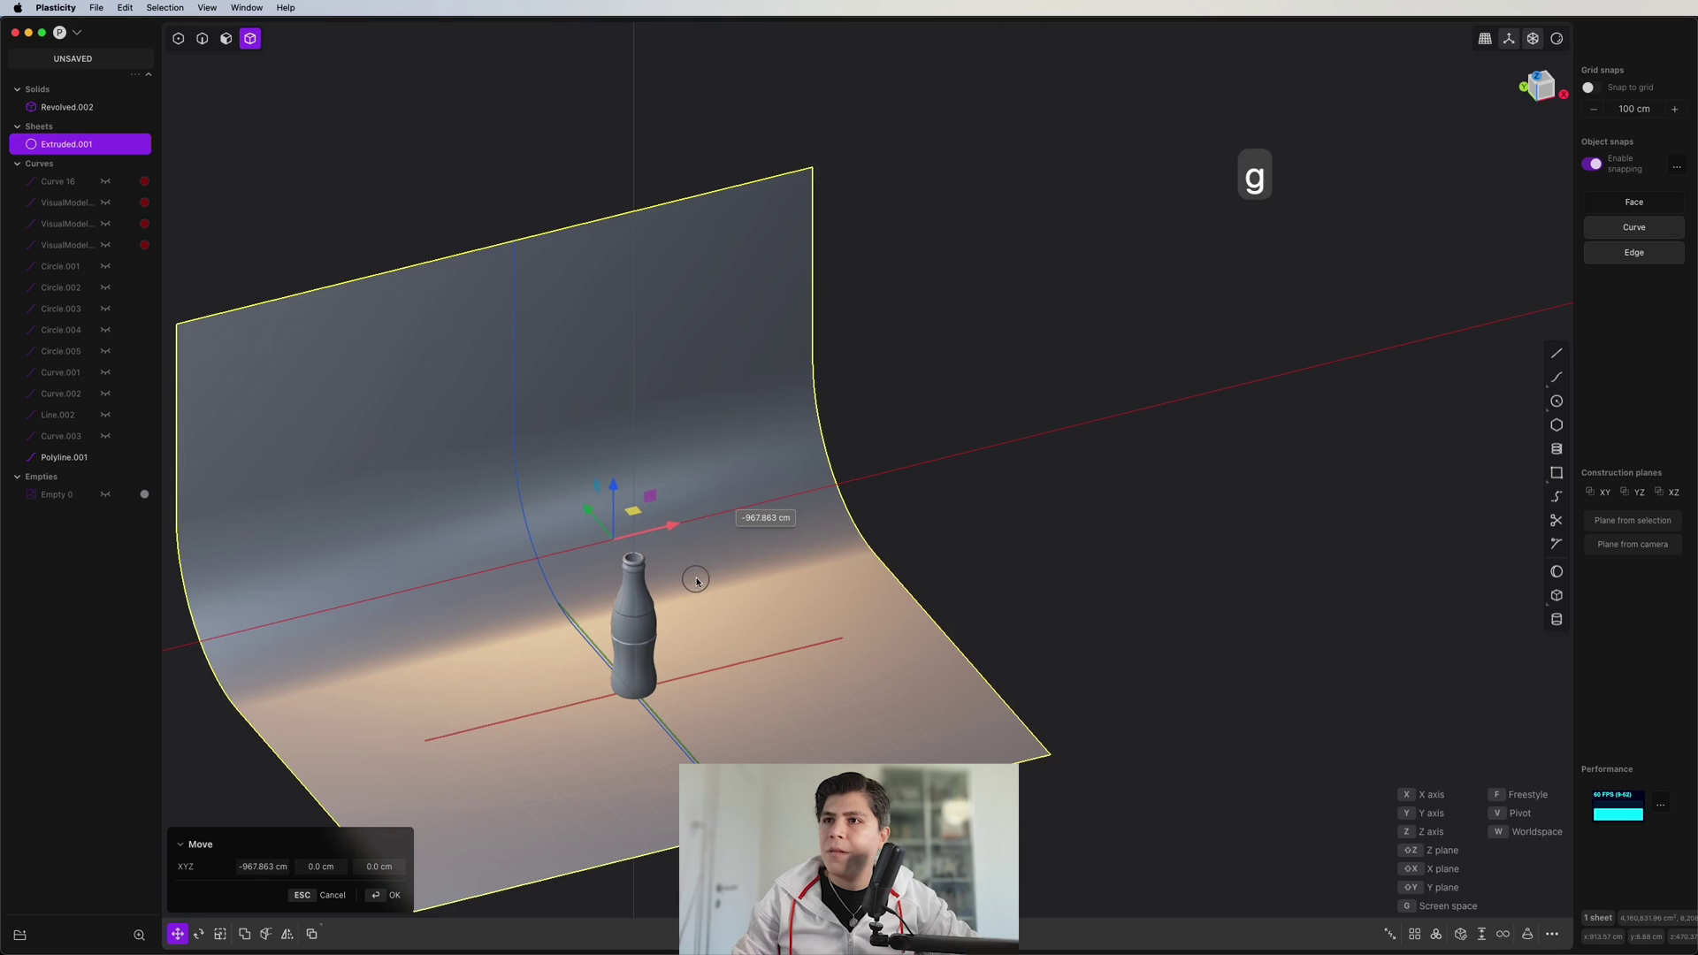
{"action": "right_click", "coordinate": [598, 484]}
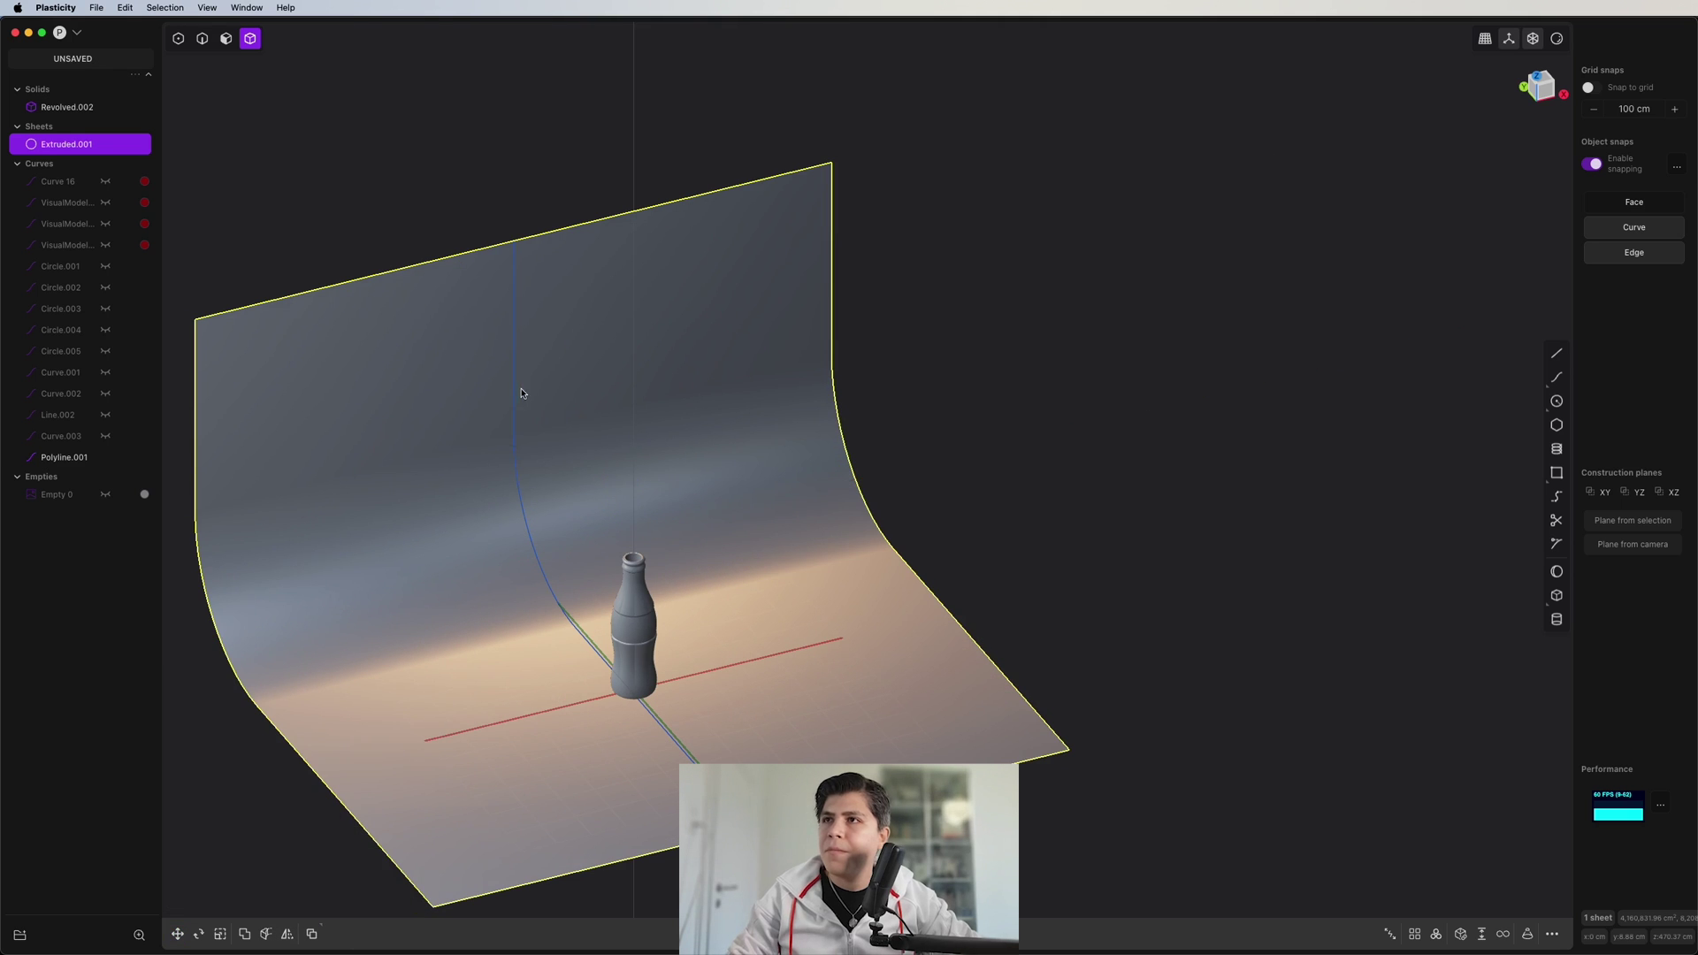
- Delete the profile polyline running through the middle of the backdrop sheet
{"action": "key", "text": "2"}
{"action": "left_click", "coordinate": [519, 384]}
{"action": "key", "text": "x"}
{"action": "middle_click_drag", "start_coordinate": [808, 411], "coordinate": [934, 497]}
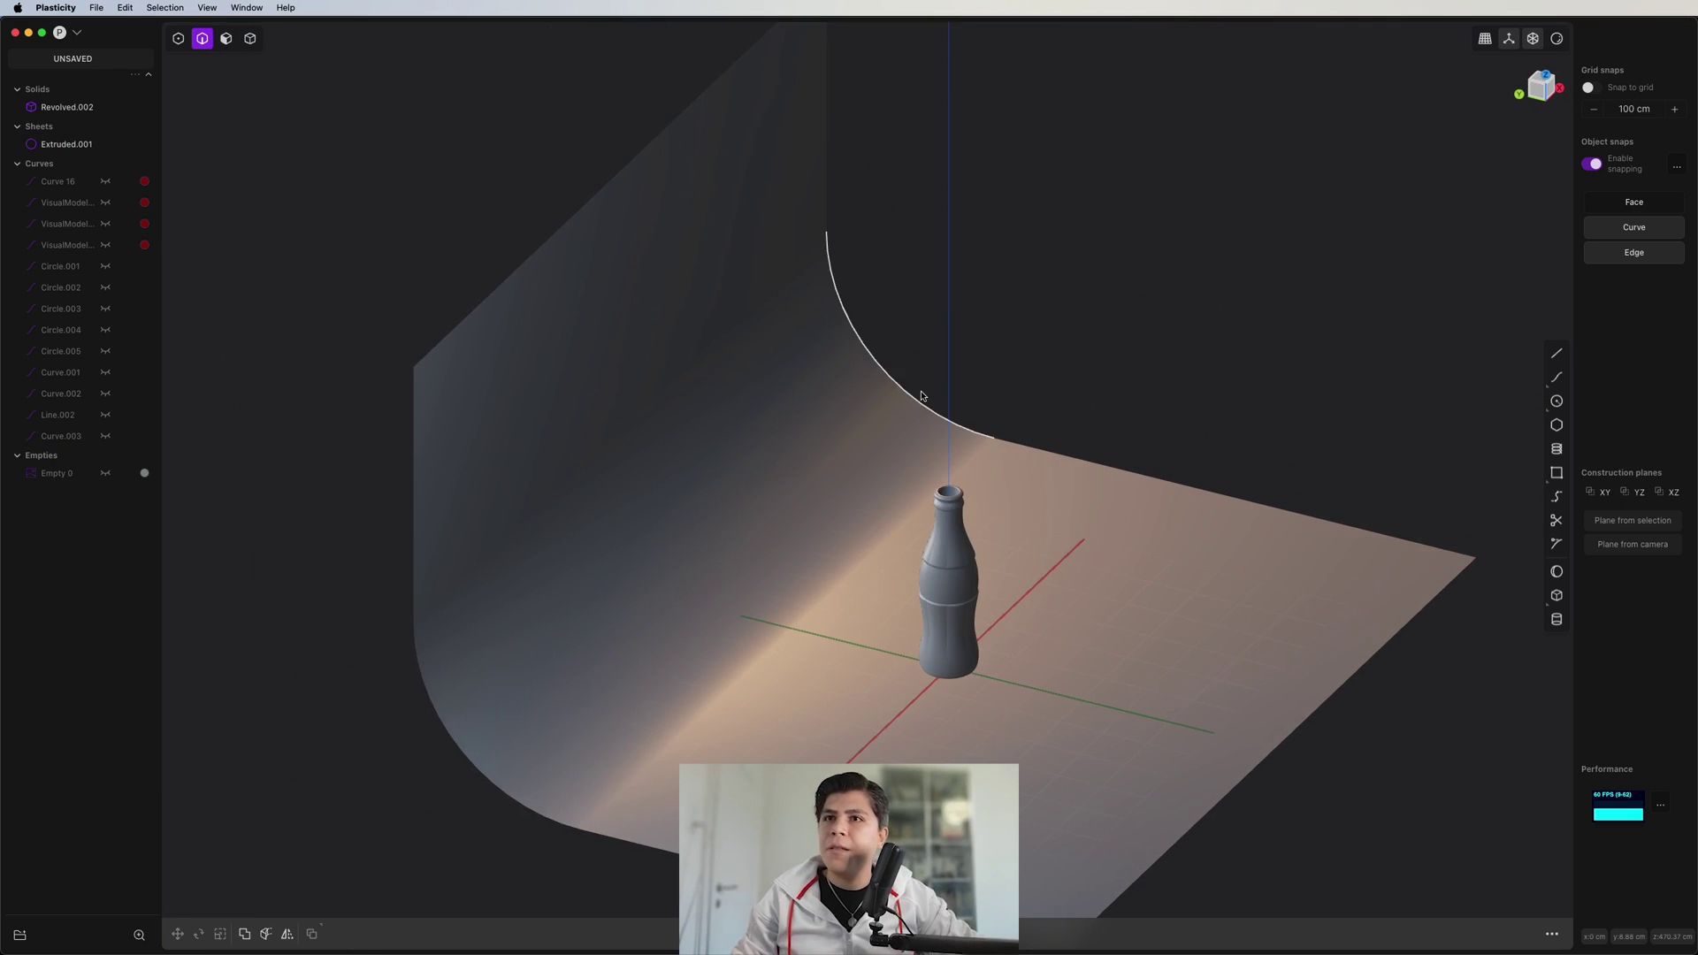
- Switch to Blender and delete the default light from the scene containing the bottle and backdrop
{"action": "key", "text": "super+Tab"}
{"action": "middle_click_drag", "start_coordinate": [925, 390], "coordinate": [888, 439]}
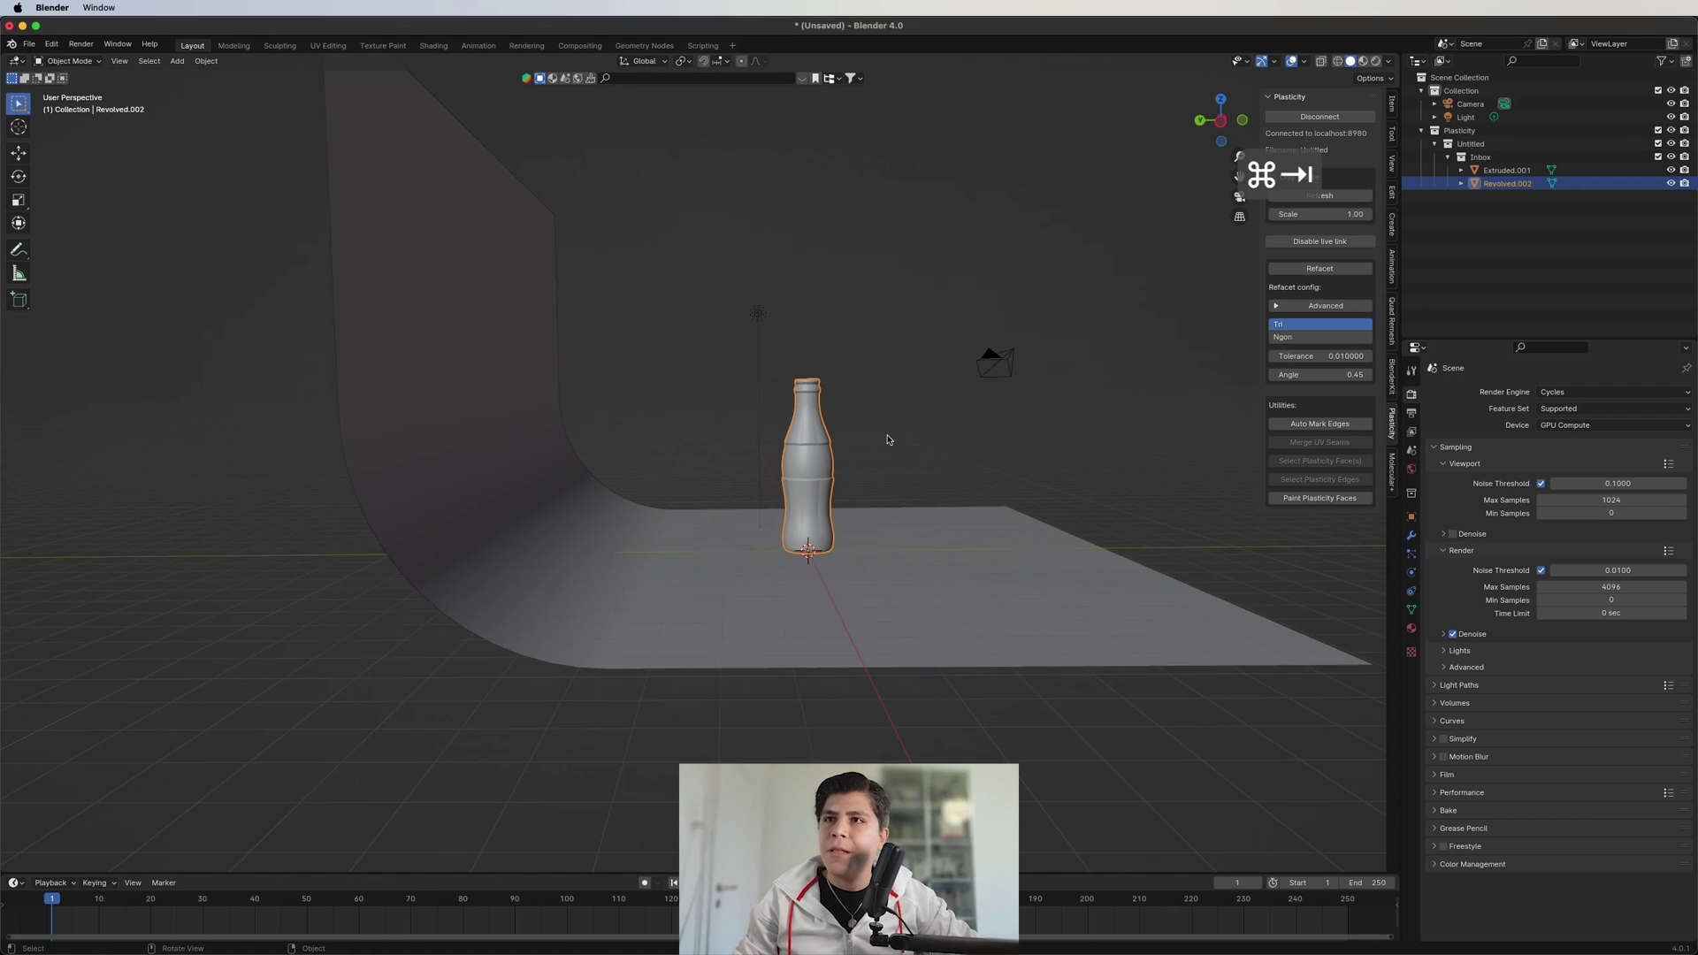
{"action": "key", "text": "4"}
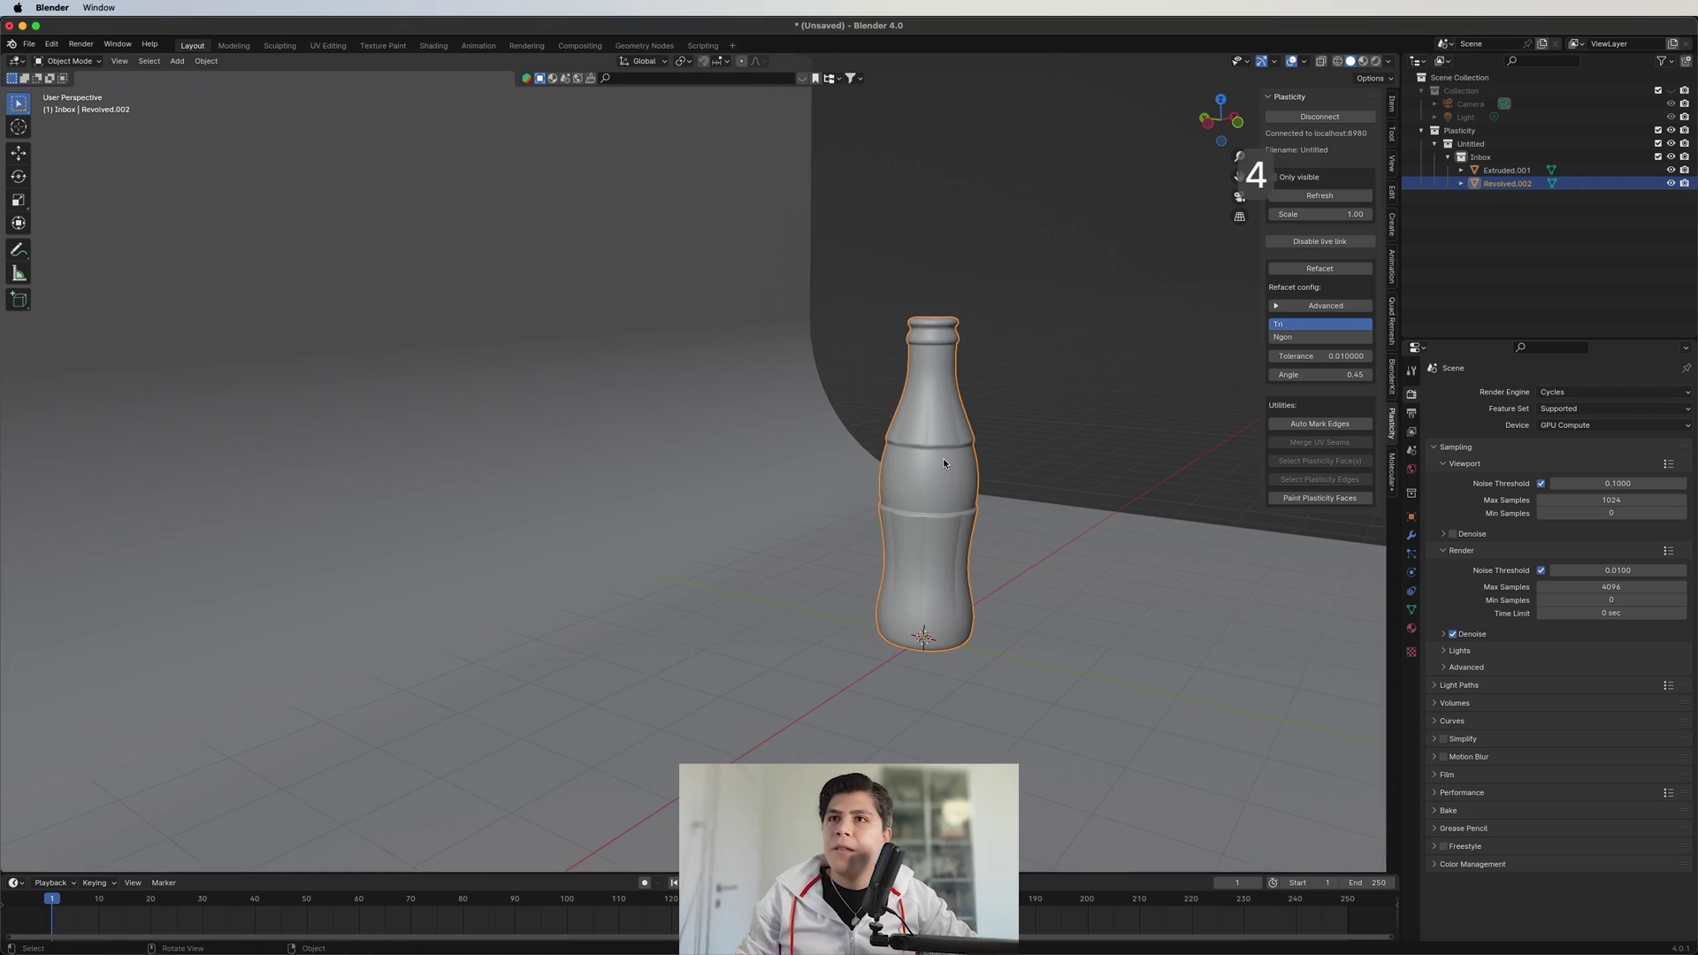
{"action": "middle_click_drag", "start_coordinate": [1001, 453], "coordinate": [882, 435], "text": "shift"}
{"action": "scroll", "coordinate": [835, 405], "scroll_direction": "down", "scroll_amount": 5}
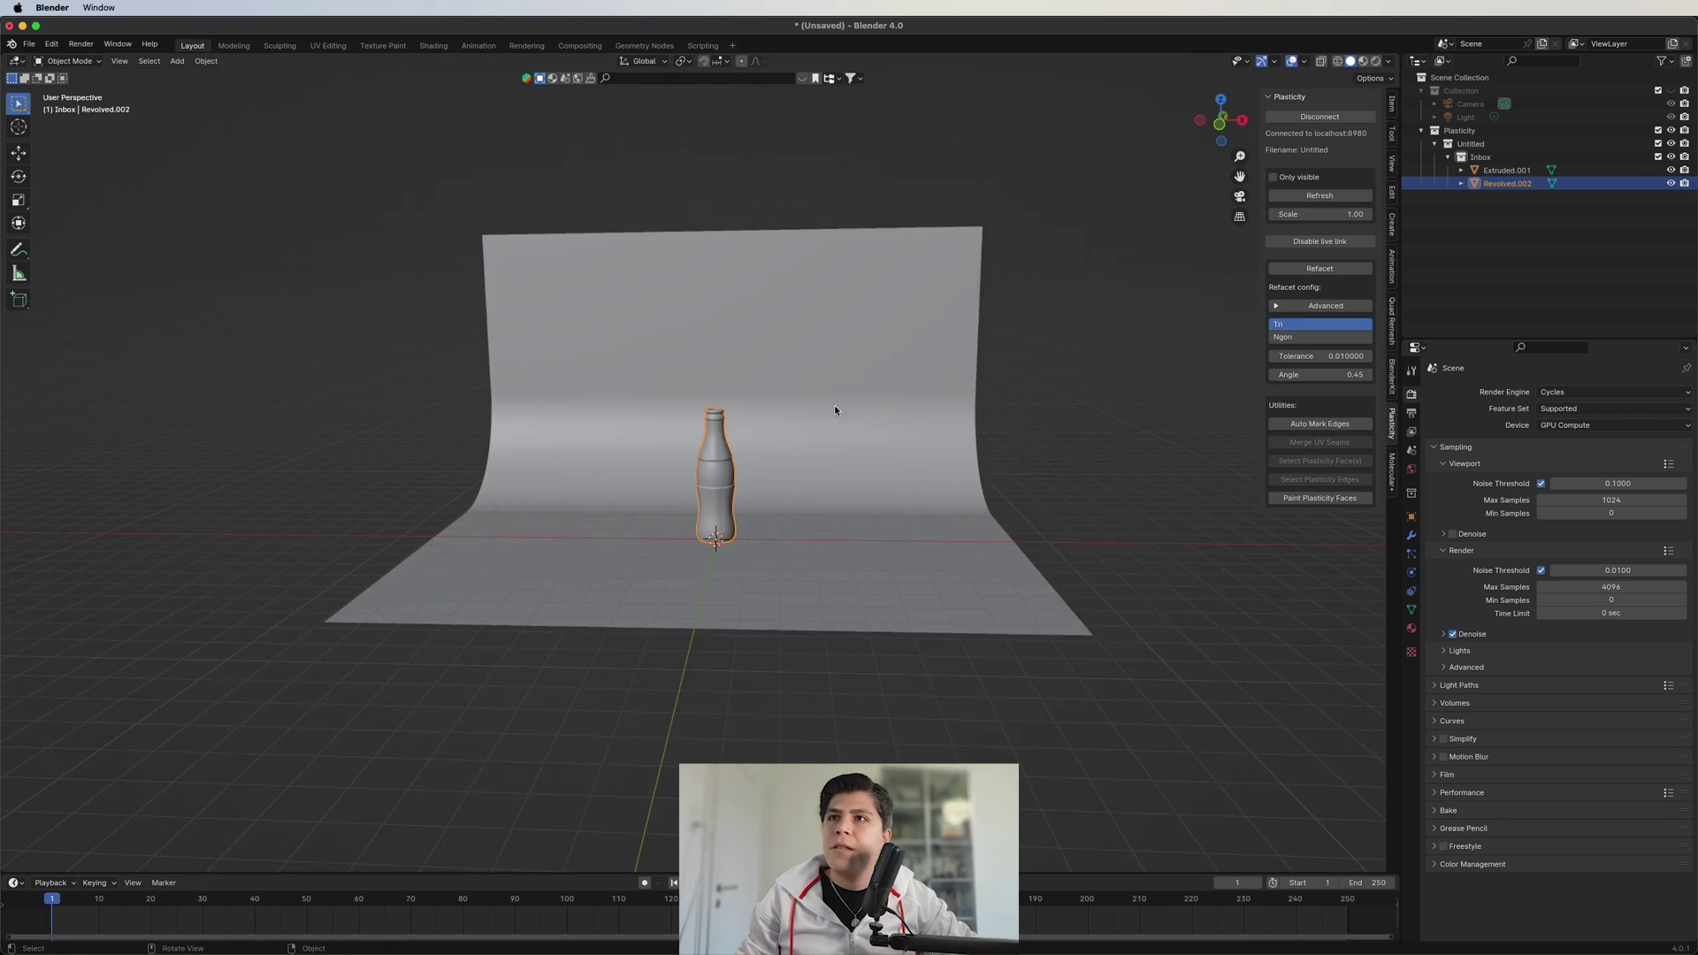
{"action": "left_click", "coordinate": [972, 253]}
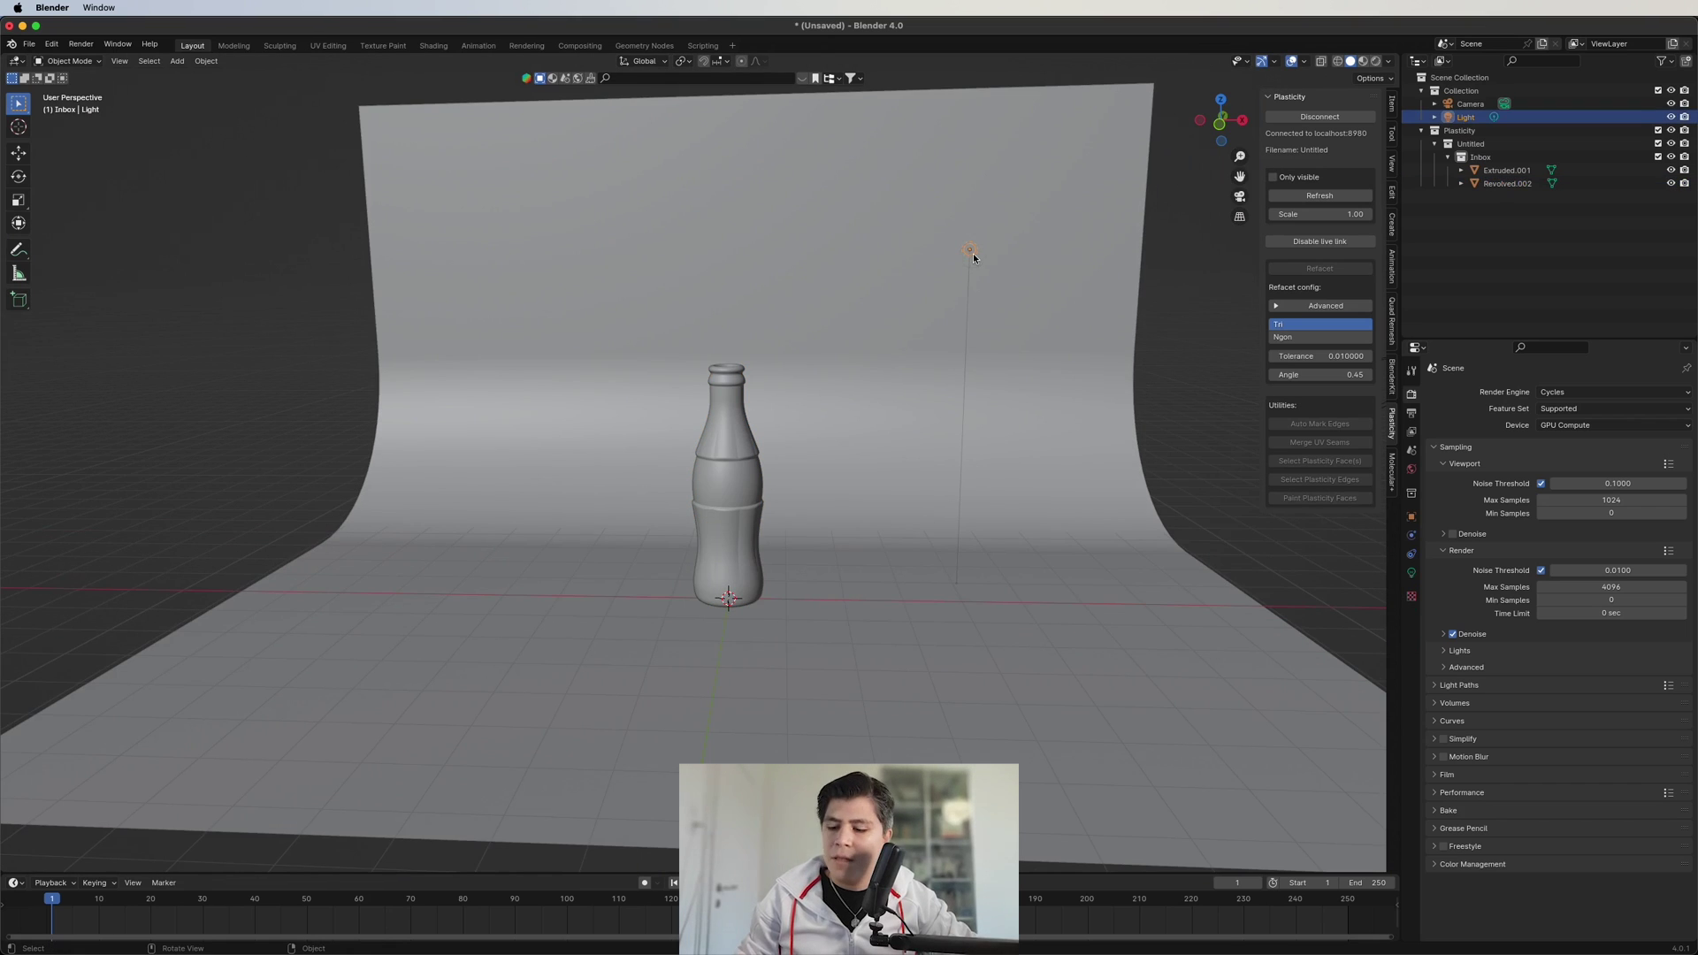
{"action": "key", "text": "x"}
{"action": "left_click", "coordinate": [973, 255]}
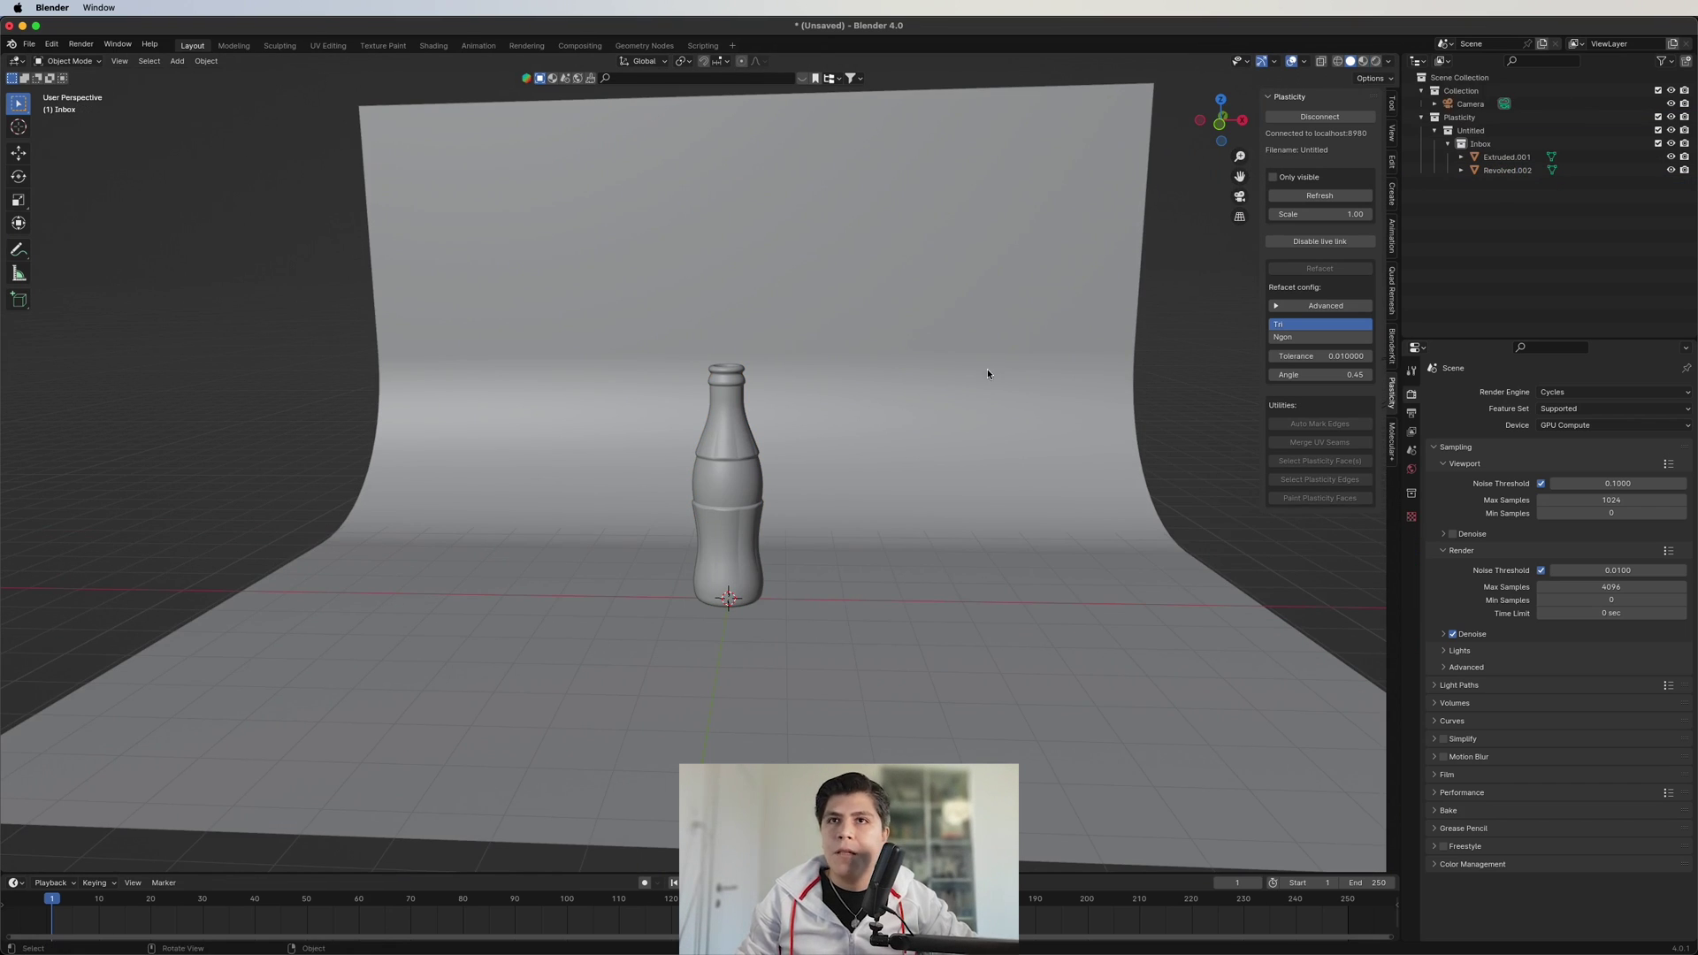
- Set the viewport to rendered shading and add an area light at the base of the bottle
{"action": "left_click", "coordinate": [1376, 61]}
{"action": "scroll", "coordinate": [1236, 397], "scroll_direction": "up", "scroll_amount": 2}
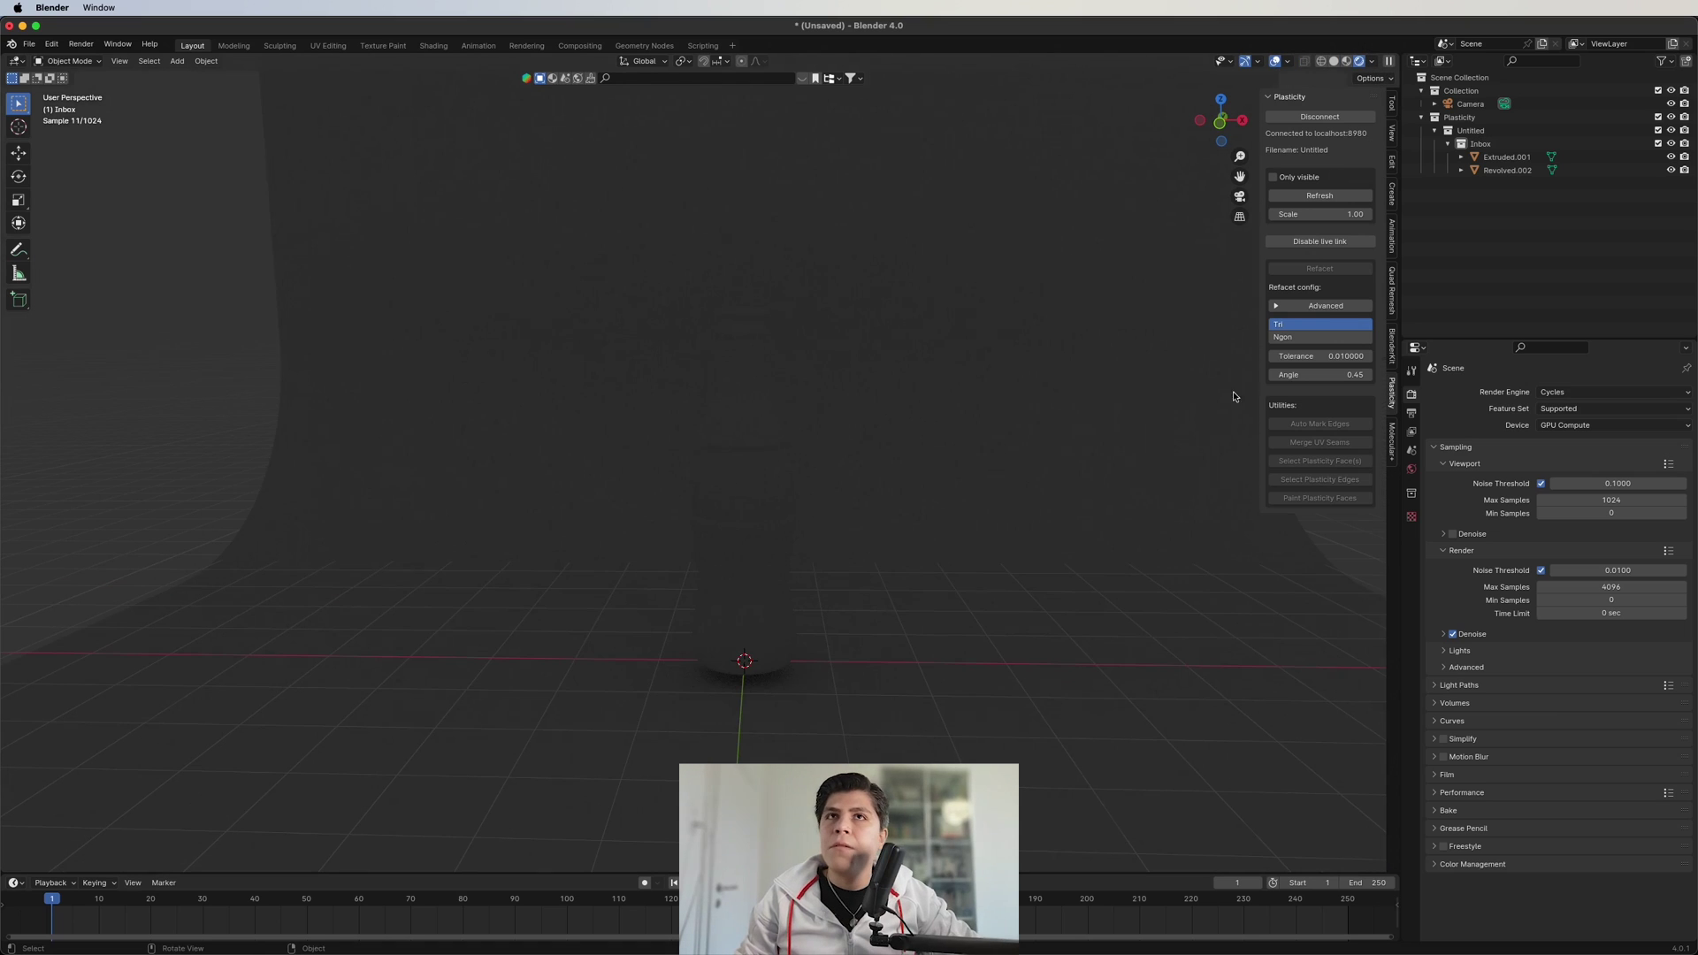
{"action": "key", "text": "shift+a"}
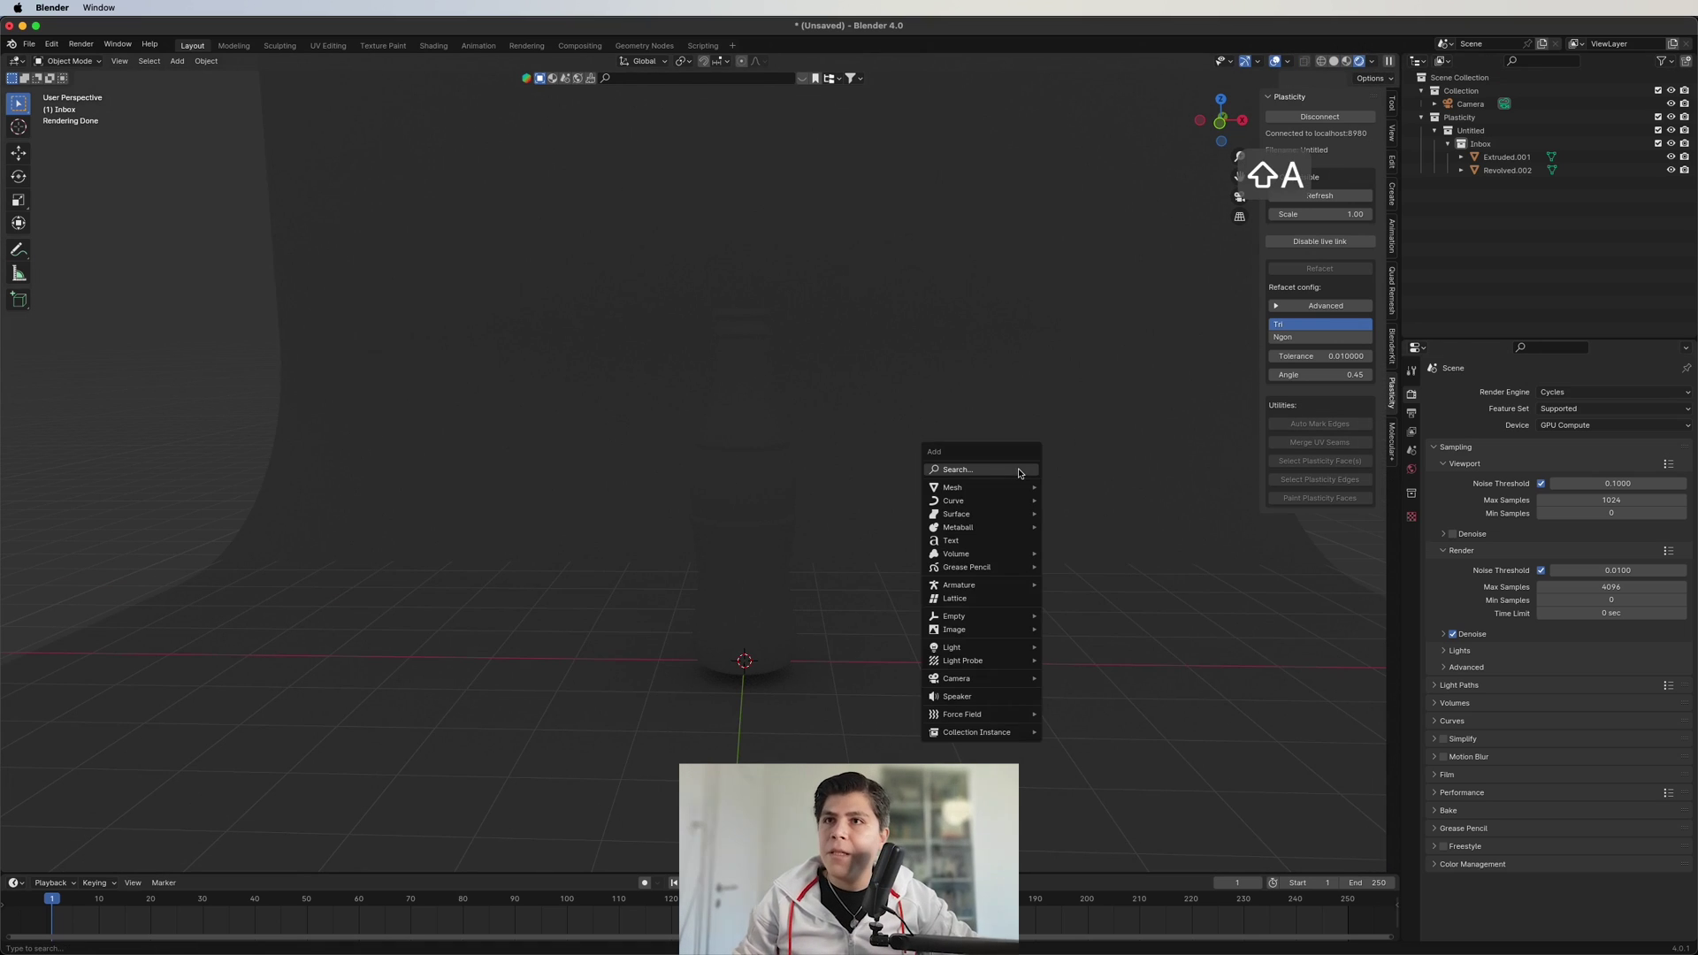
{"action": "mouse_move", "coordinate": [987, 632]}
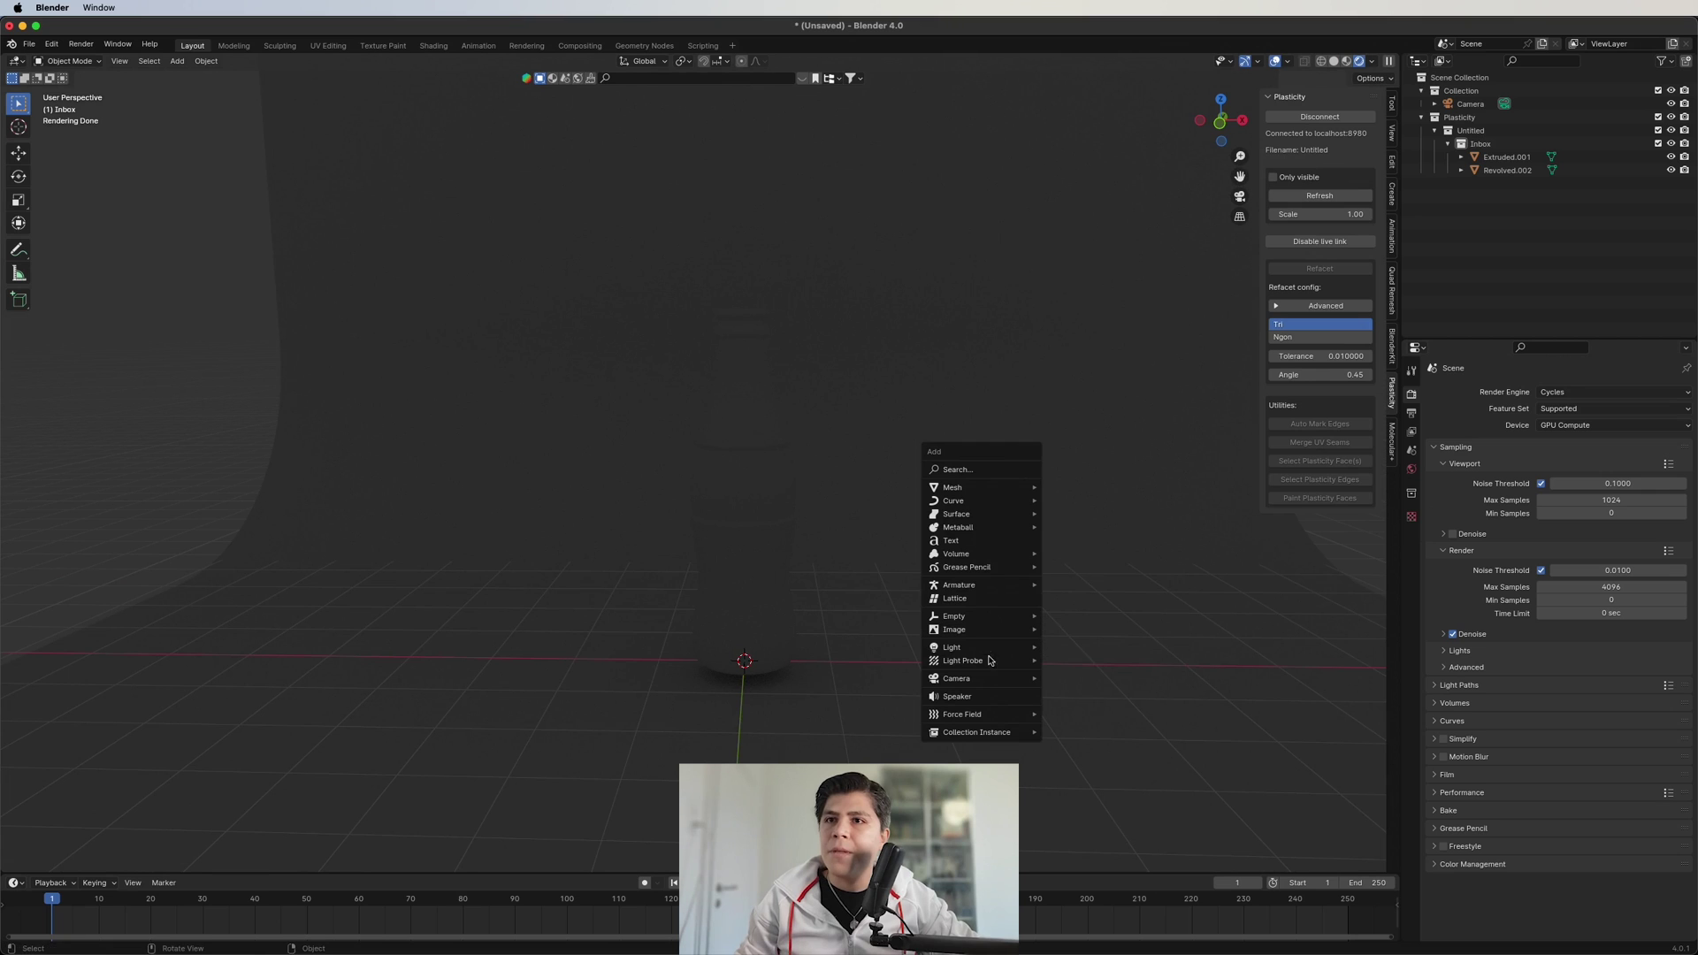
{"action": "left_click", "coordinate": [1086, 691]}
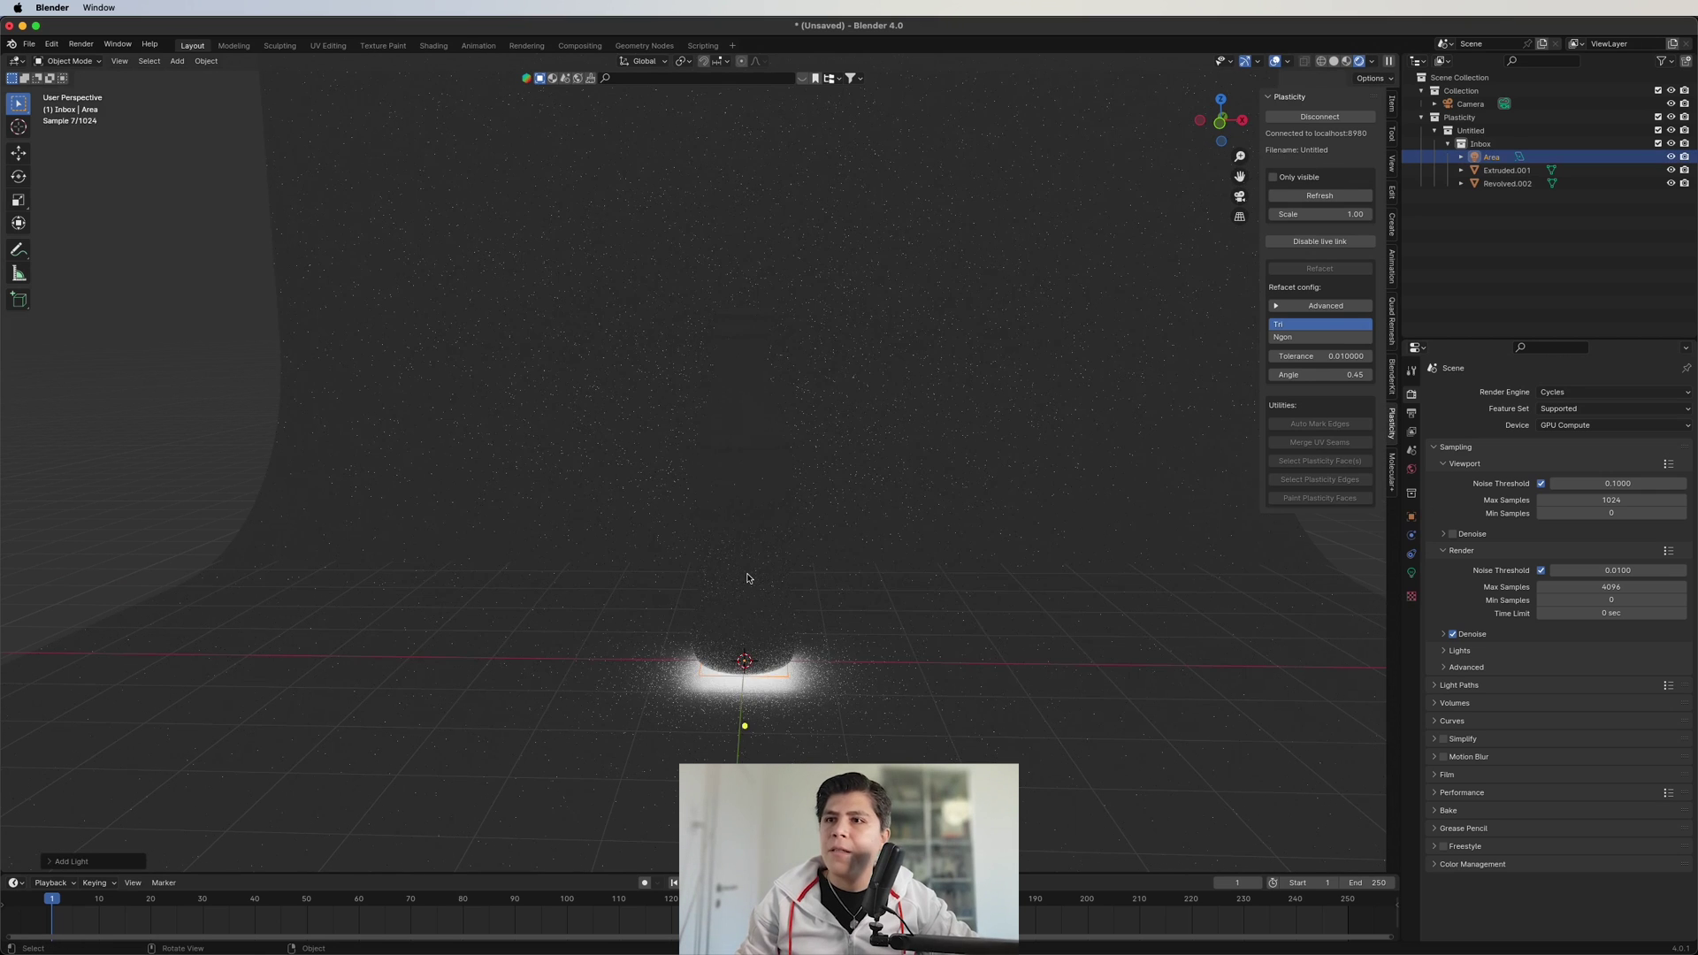
- Raise the area light along Z to just above the bottle's mouth and enlarge it
{"action": "key", "text": "g"}
{"action": "key", "text": "z"}
{"action": "left_click", "coordinate": [867, 194]}
{"action": "scroll", "coordinate": [832, 265], "scroll_direction": "up", "scroll_amount": 1}
{"action": "middle_click_drag", "start_coordinate": [783, 319], "coordinate": [788, 380], "text": "shift"}
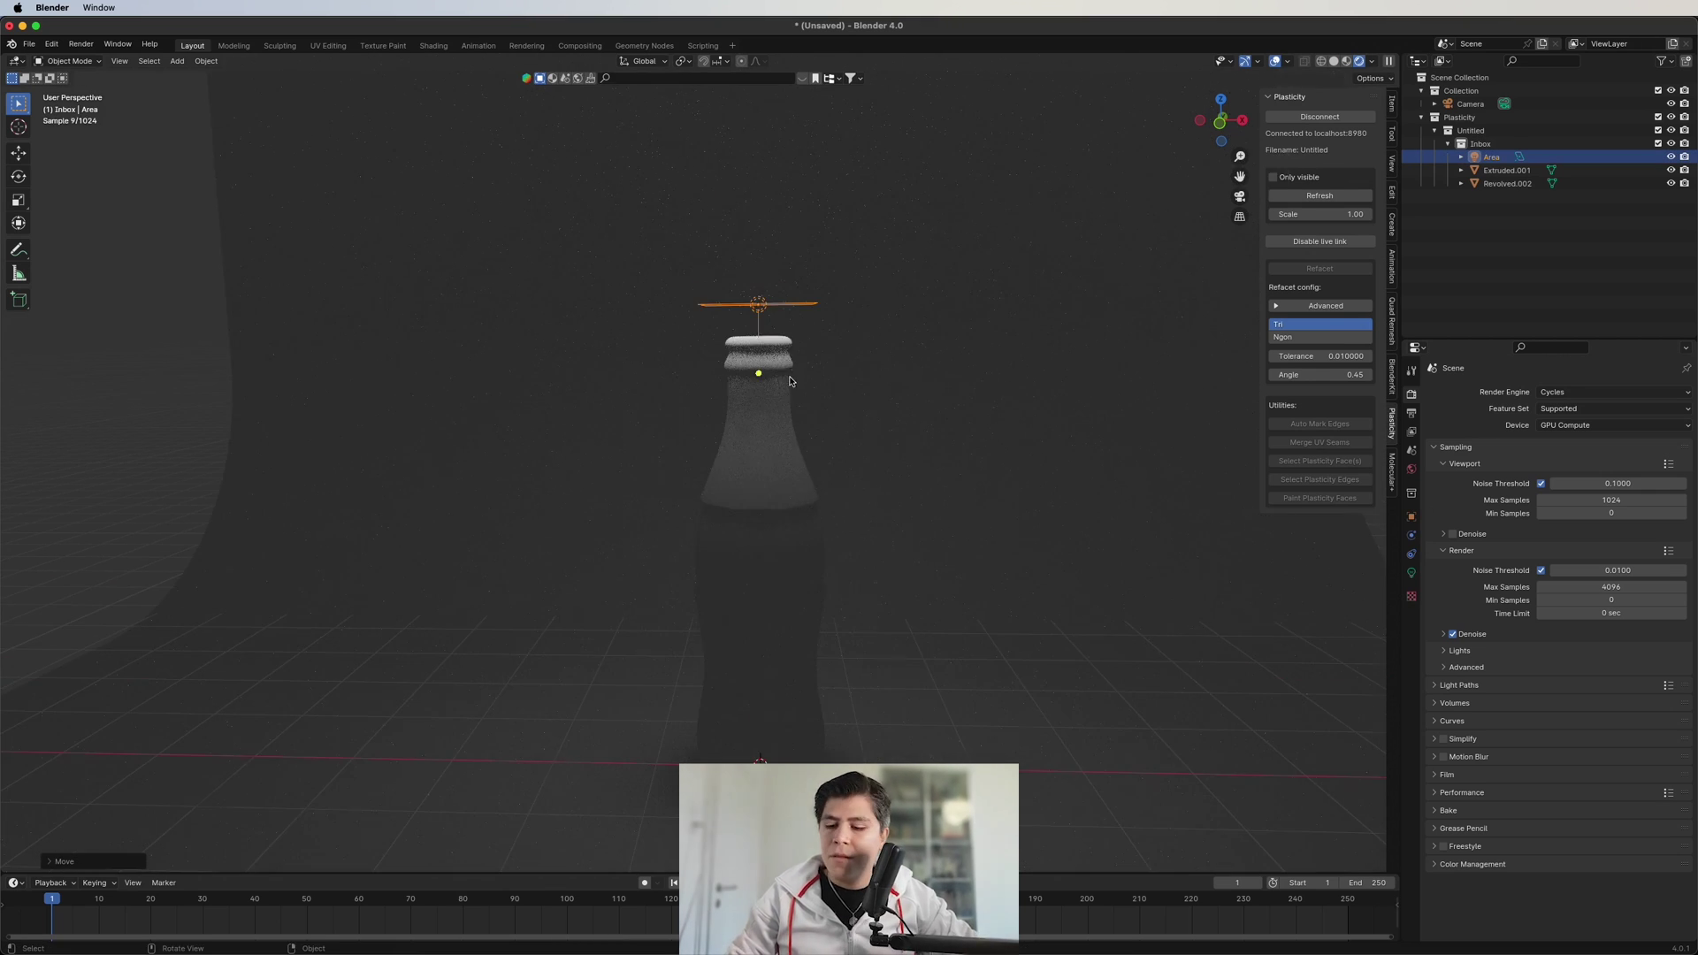
{"action": "key", "text": "g"}
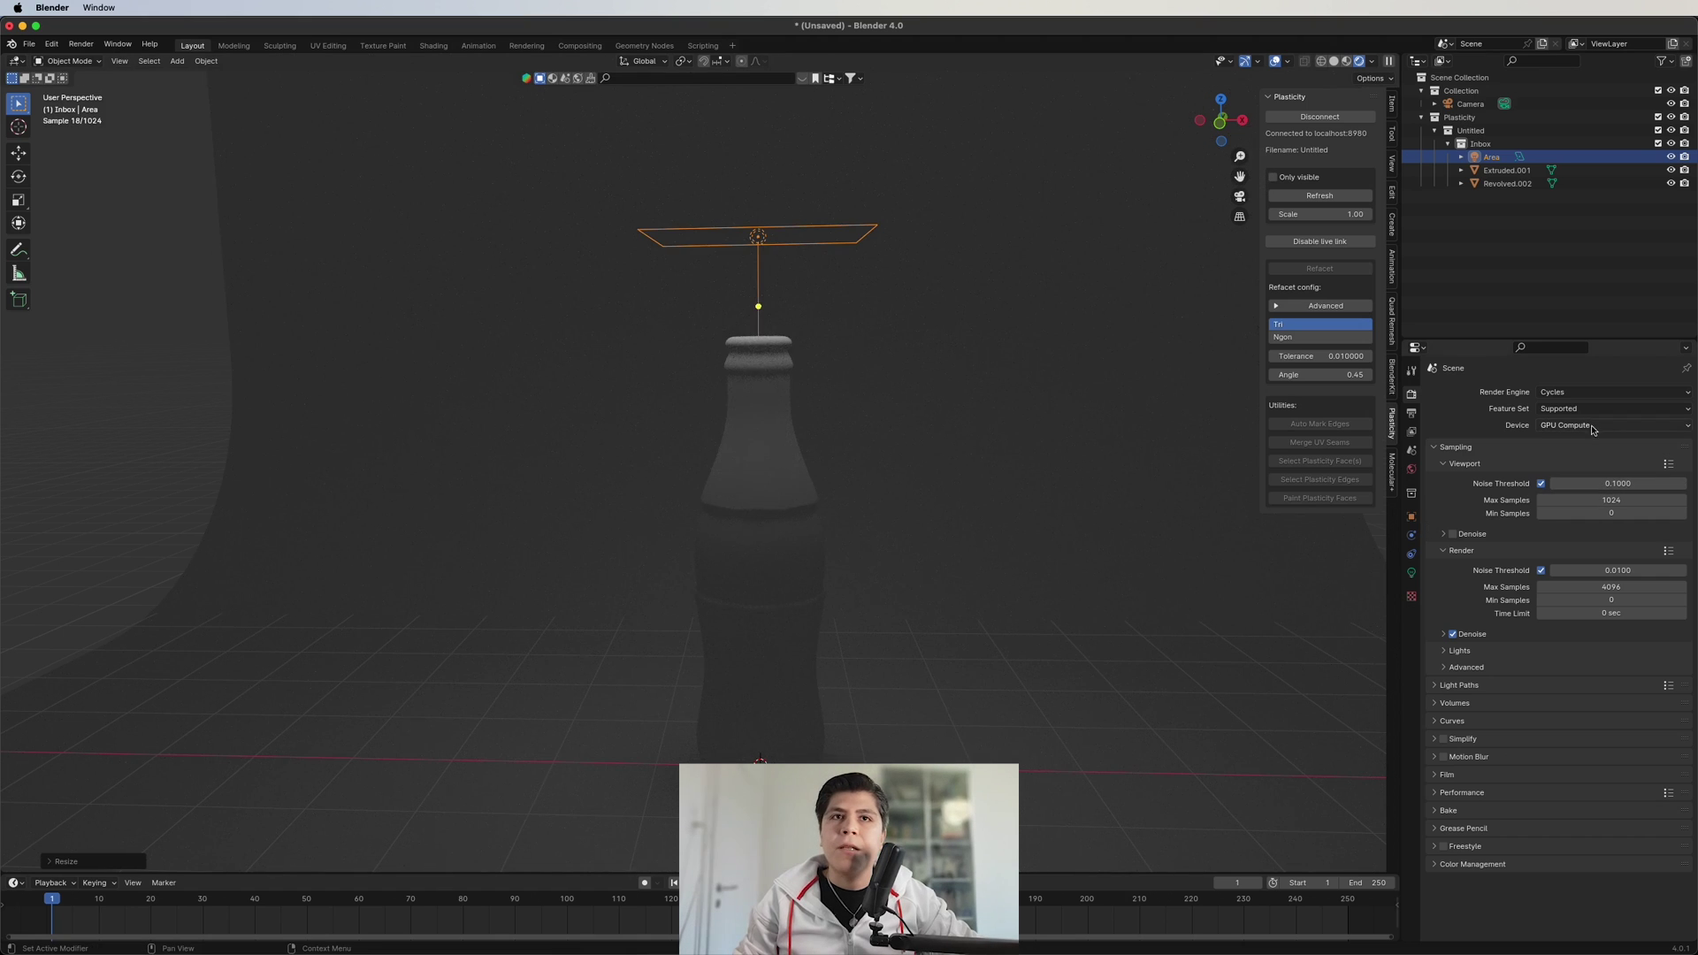
- Set the power of the overhead area light to 150 W
{"action": "left_click", "coordinate": [1412, 574]}
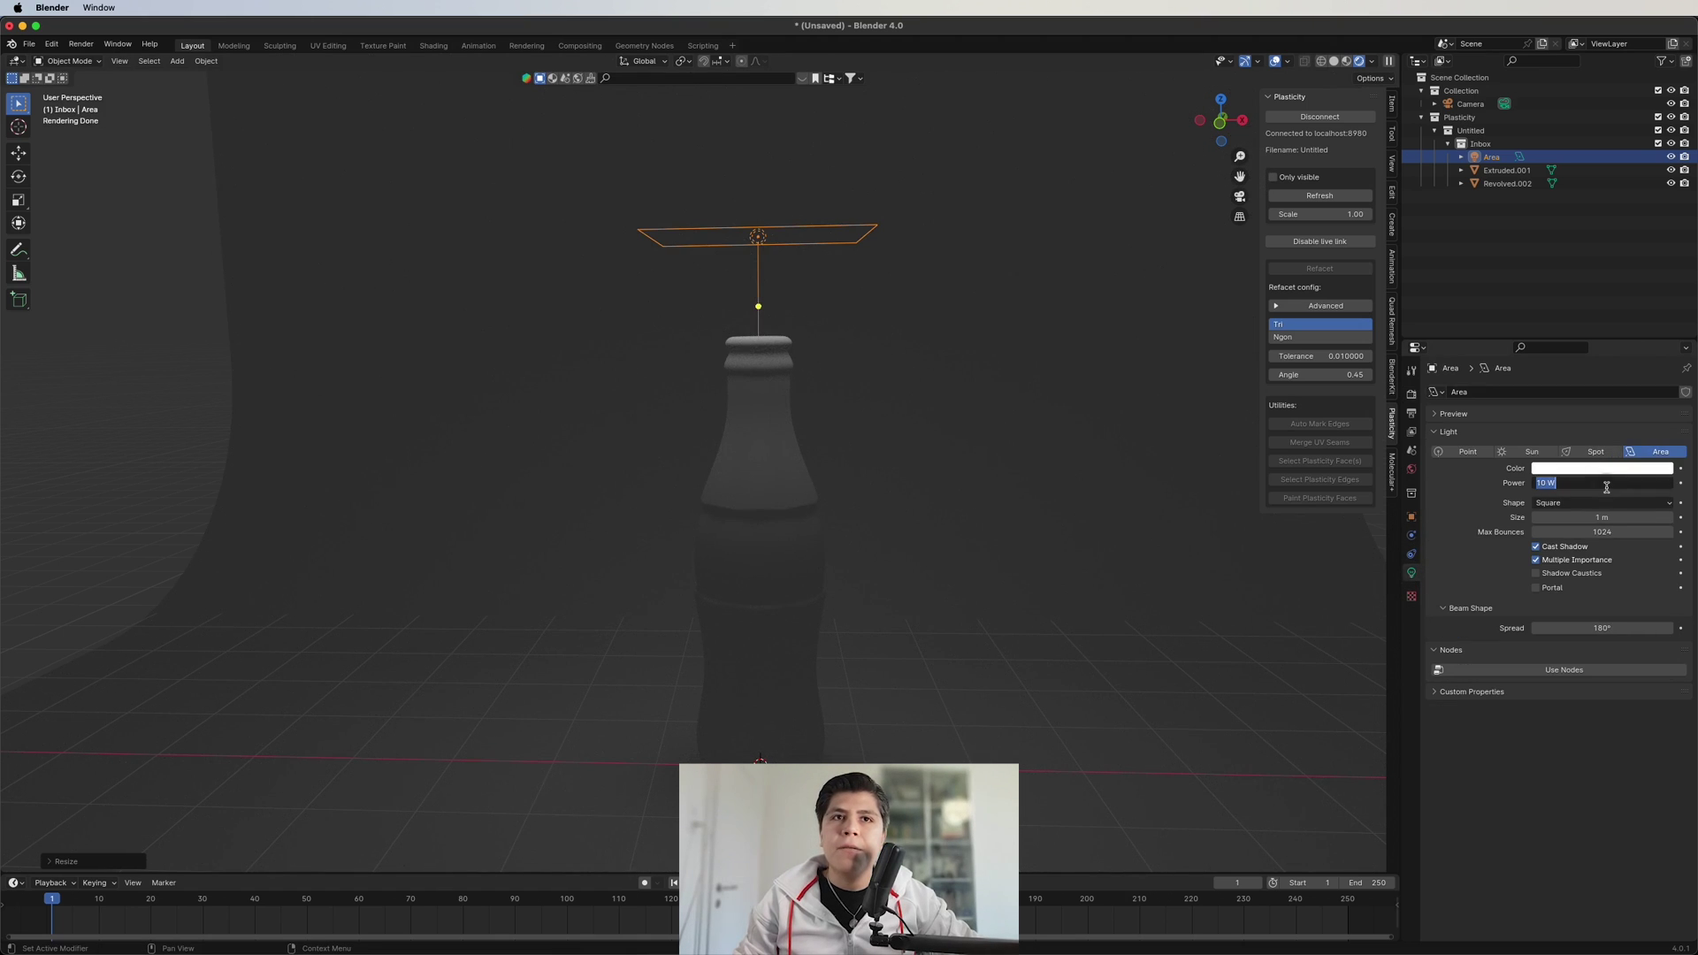
{"action": "type", "text": "150"}
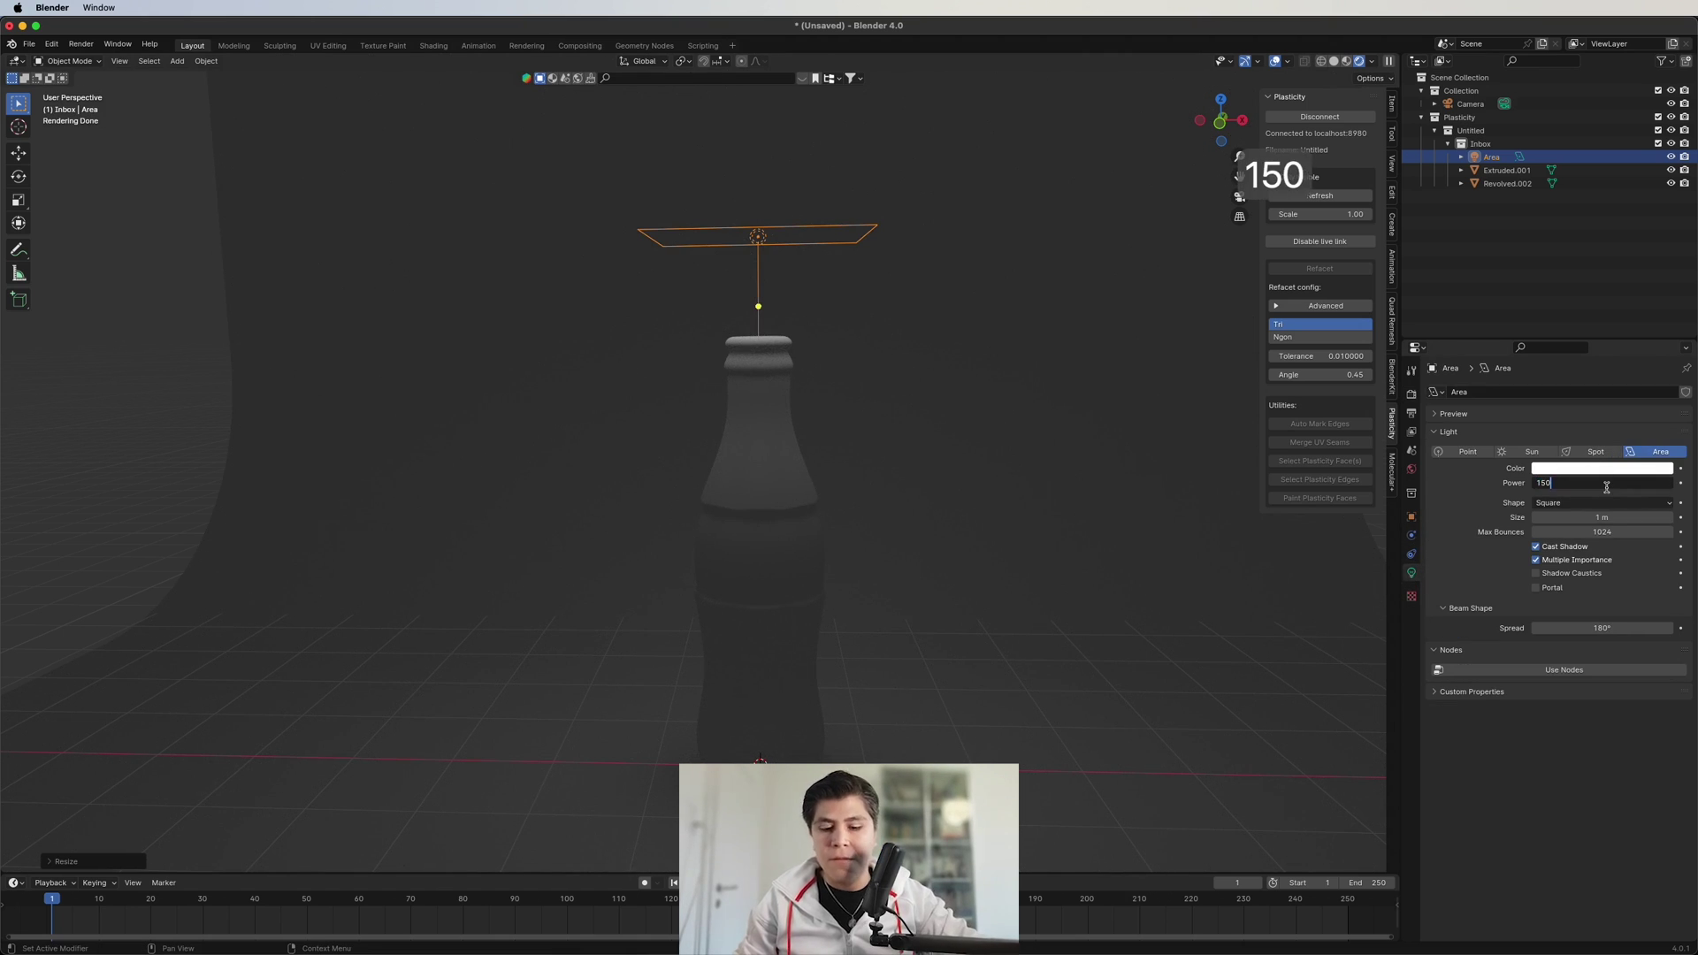
{"action": "key", "text": "Return"}
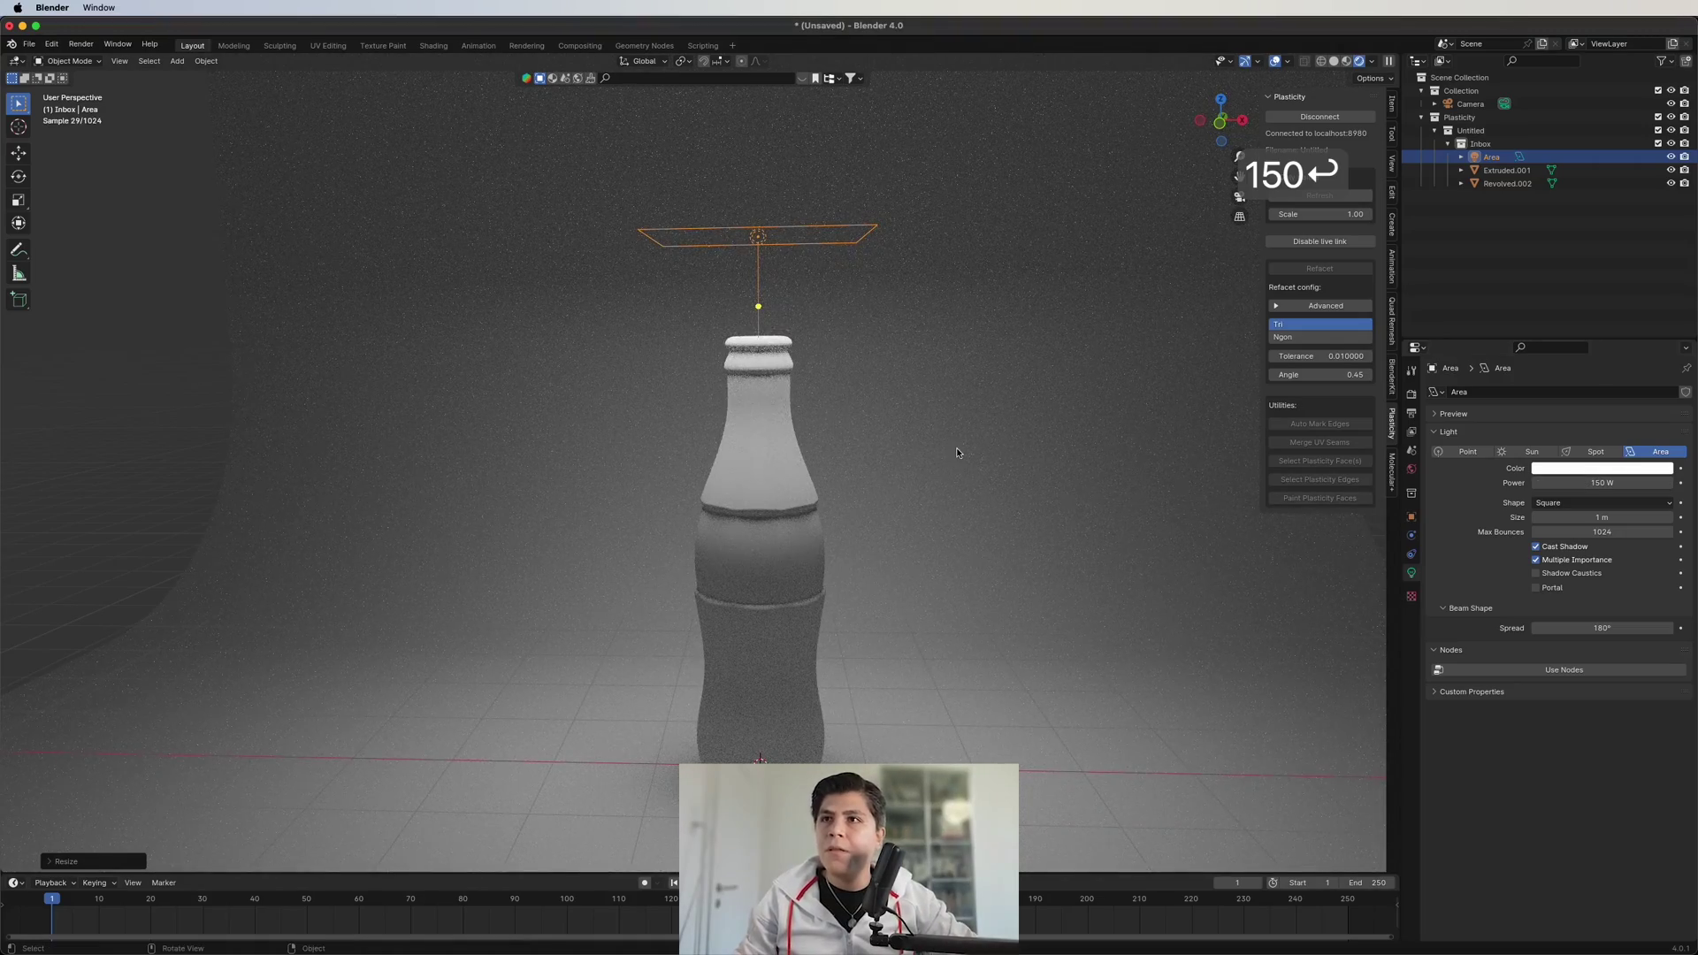
- In front view, duplicate the area light to the right side of the bottle and rotate it to aim at the bottle
{"action": "left_click", "coordinate": [1220, 120]}
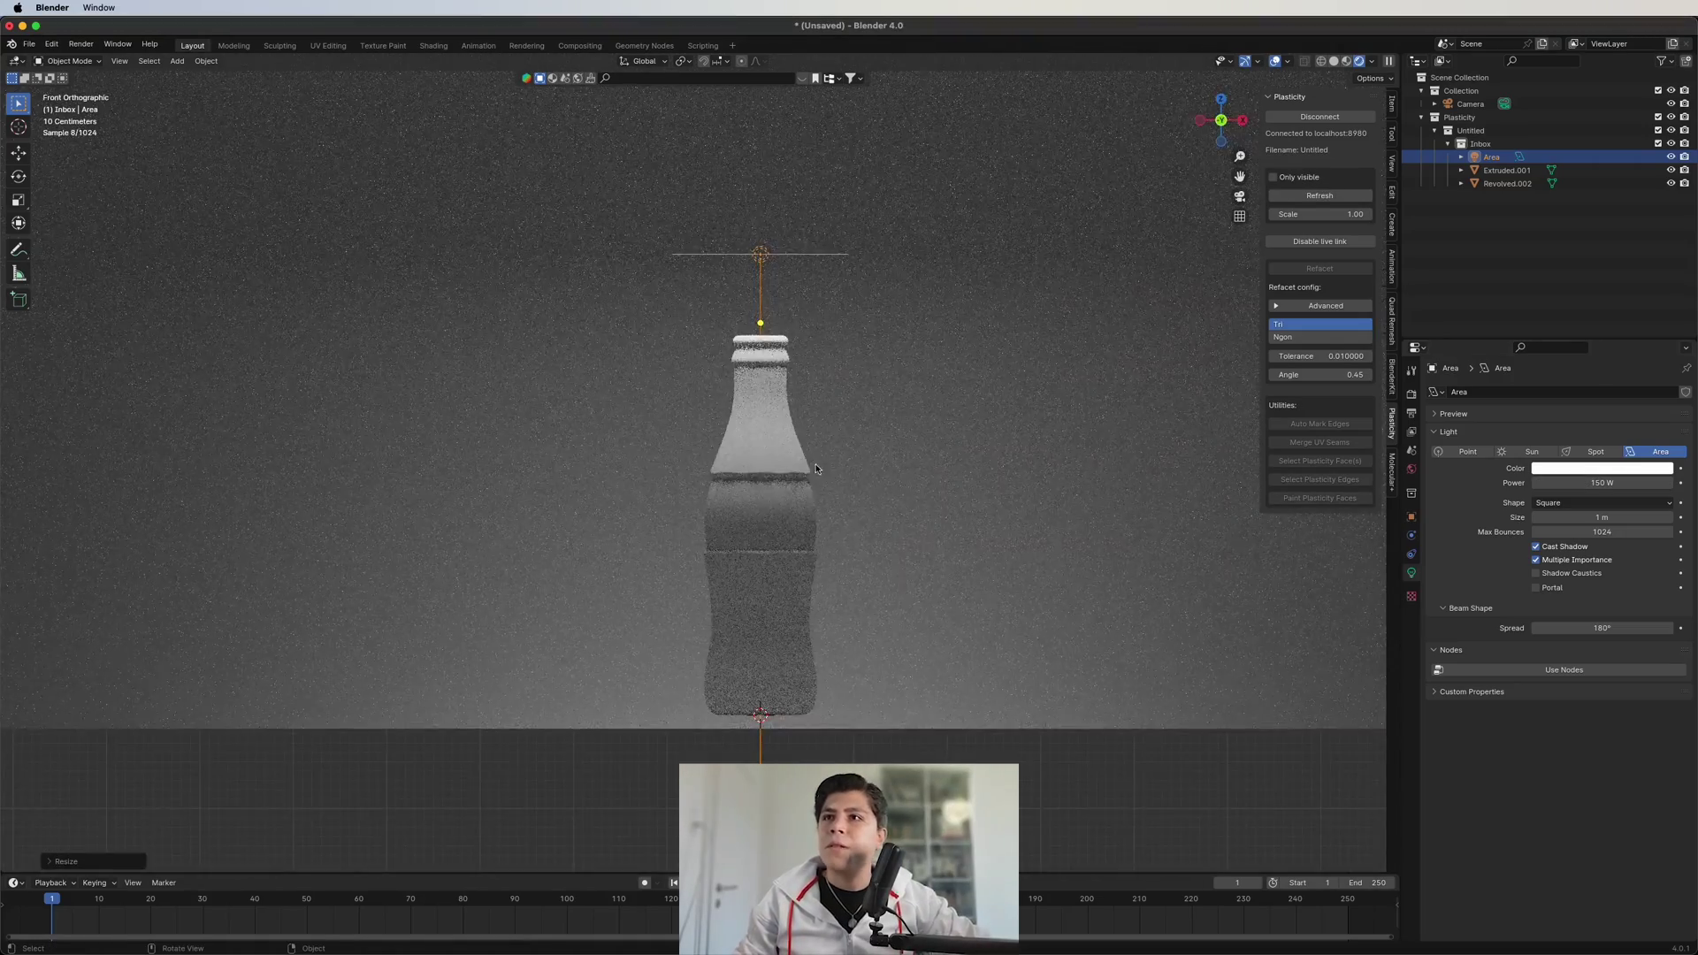
{"action": "key", "text": "shift+d"}
{"action": "left_click", "coordinate": [1138, 400]}
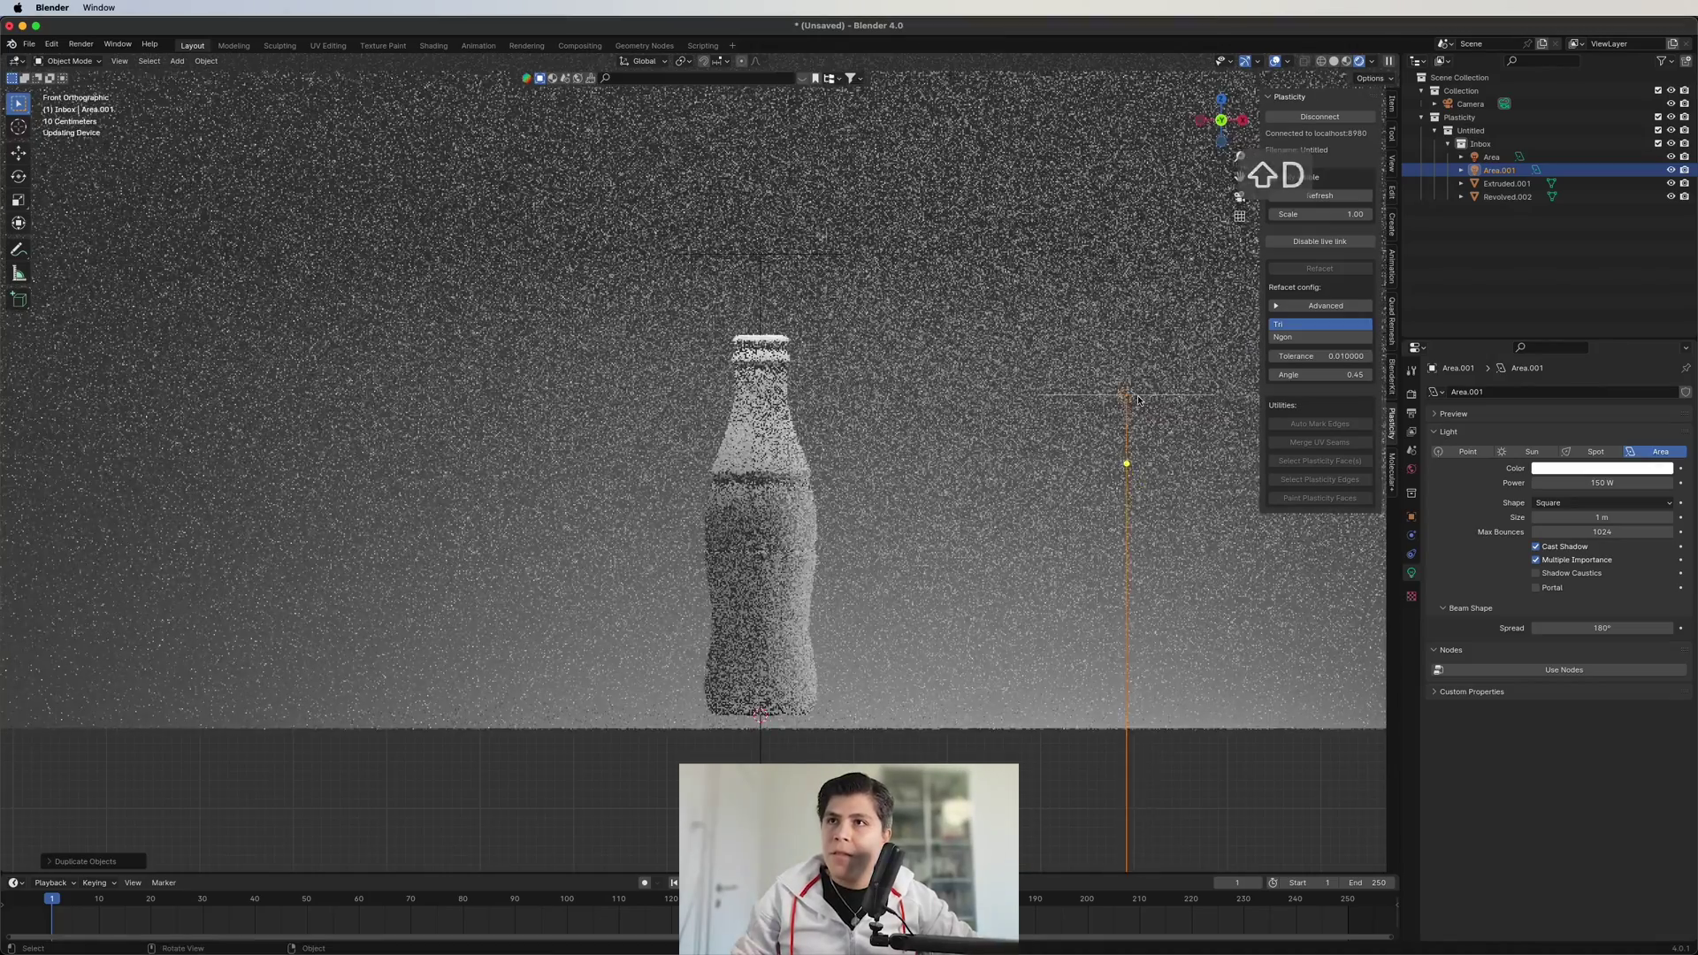
{"action": "key", "text": "r"}
{"action": "left_click", "coordinate": [965, 458]}
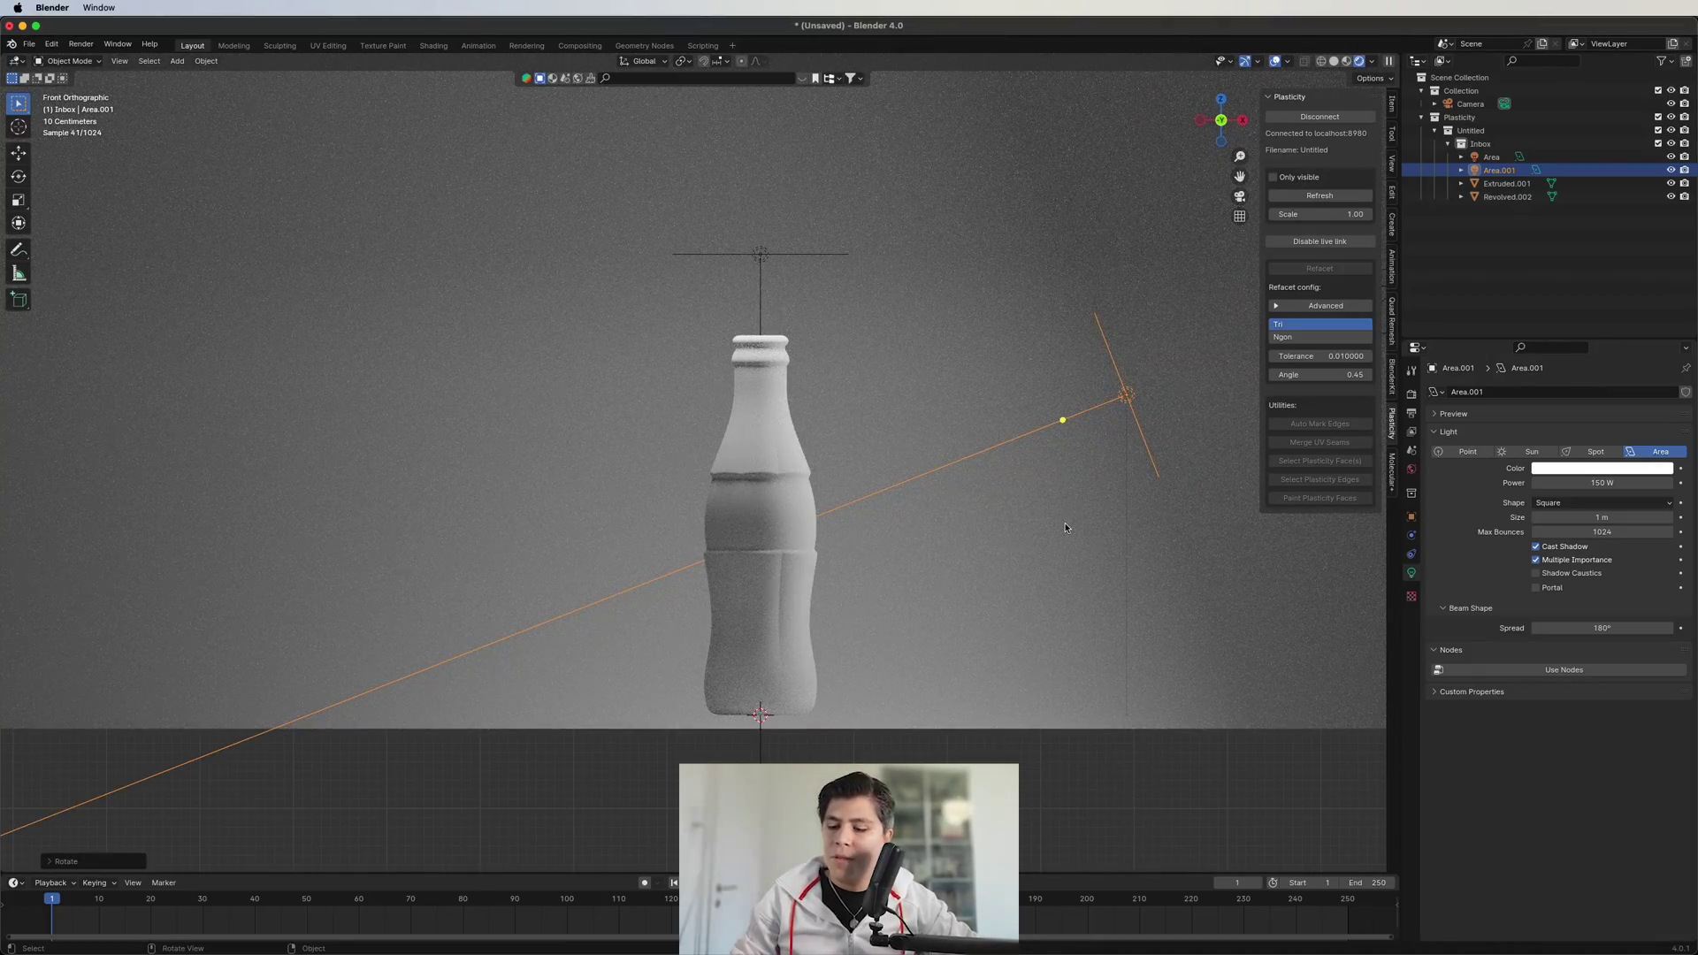
- Duplicate the angled area light to the left side of the bottle and rotate it to face the bottle
{"action": "key", "text": "shift+d"}
{"action": "left_click", "coordinate": [472, 618]}
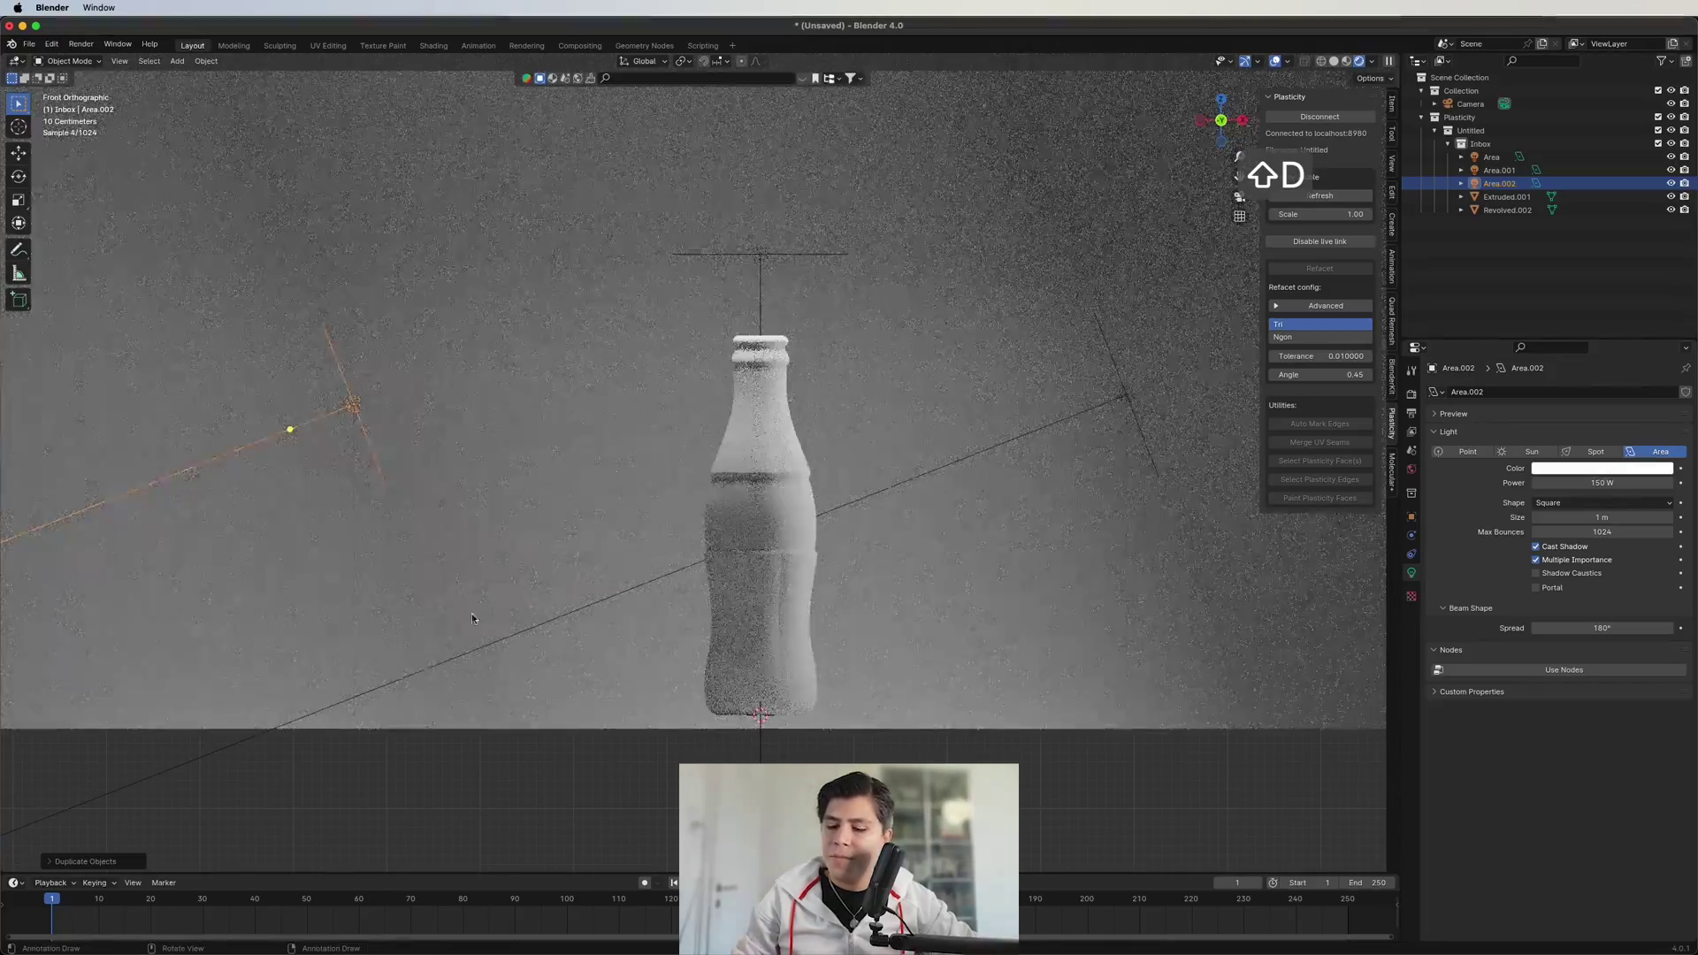
{"action": "key", "text": "r"}
{"action": "left_click", "coordinate": [425, 248]}
- Give the bottle a new glass material with transmission weight 1.000 and roughness 0.077
{"action": "left_click", "coordinate": [796, 595]}
{"action": "scroll", "coordinate": [822, 596], "scroll_direction": "up", "scroll_amount": 3}
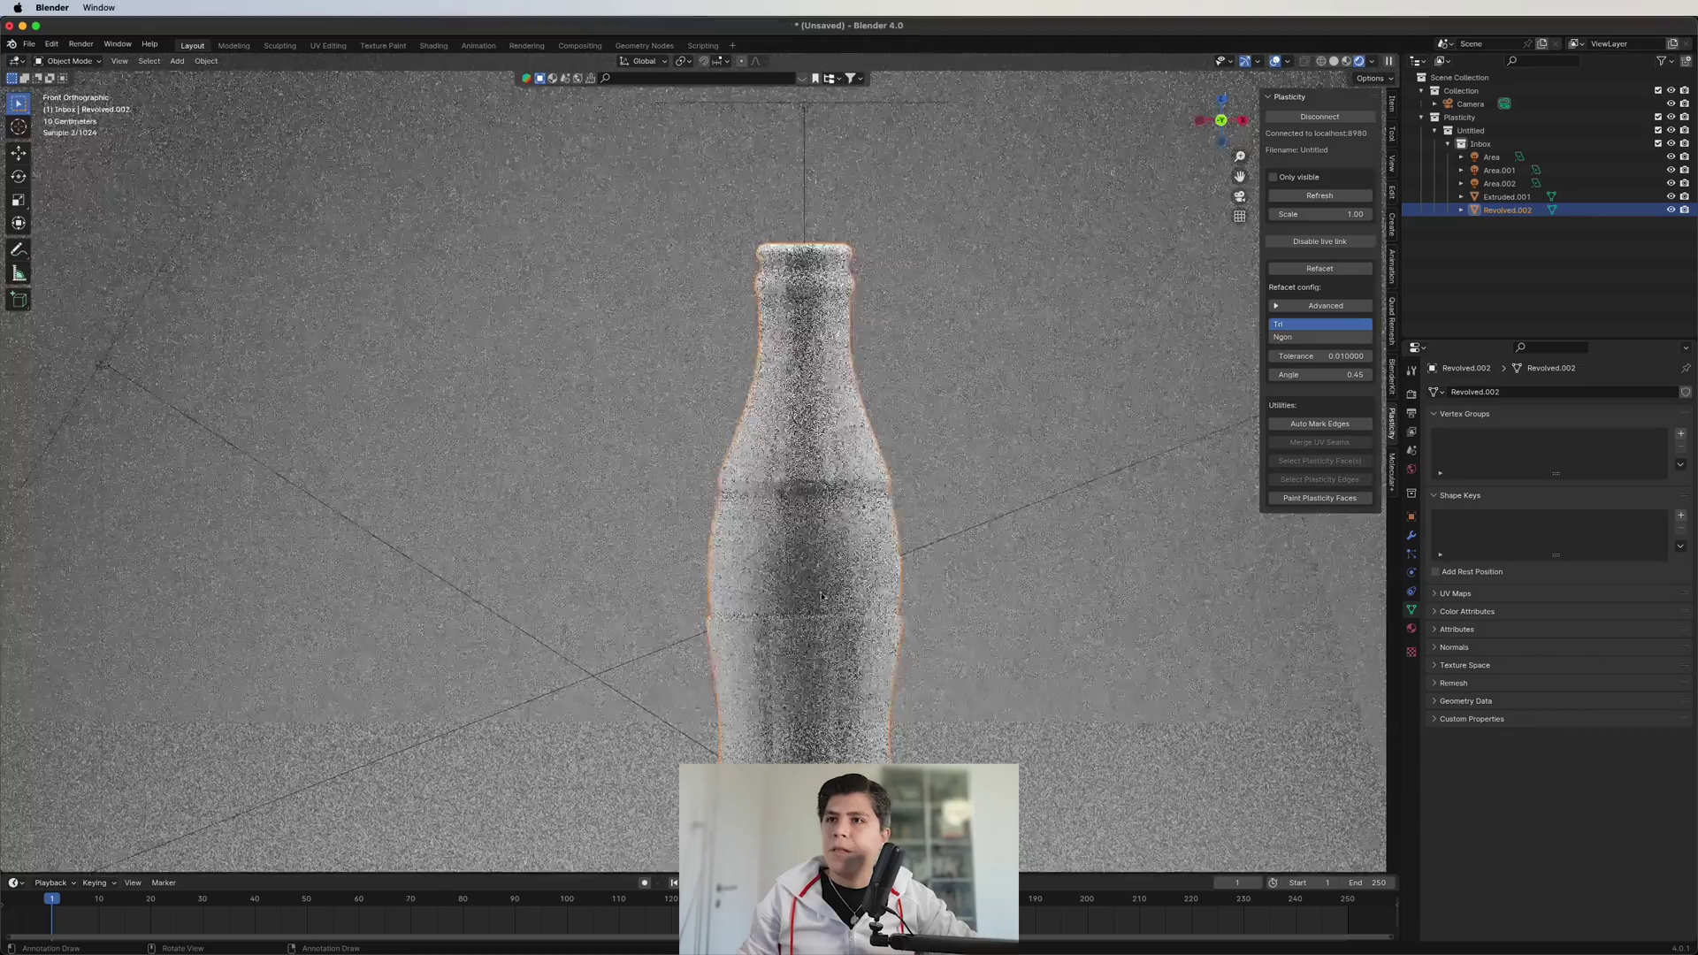
{"action": "scroll", "coordinate": [821, 596], "scroll_direction": "down", "scroll_amount": 2}
{"action": "middle_click_drag", "start_coordinate": [822, 597], "coordinate": [784, 586]}
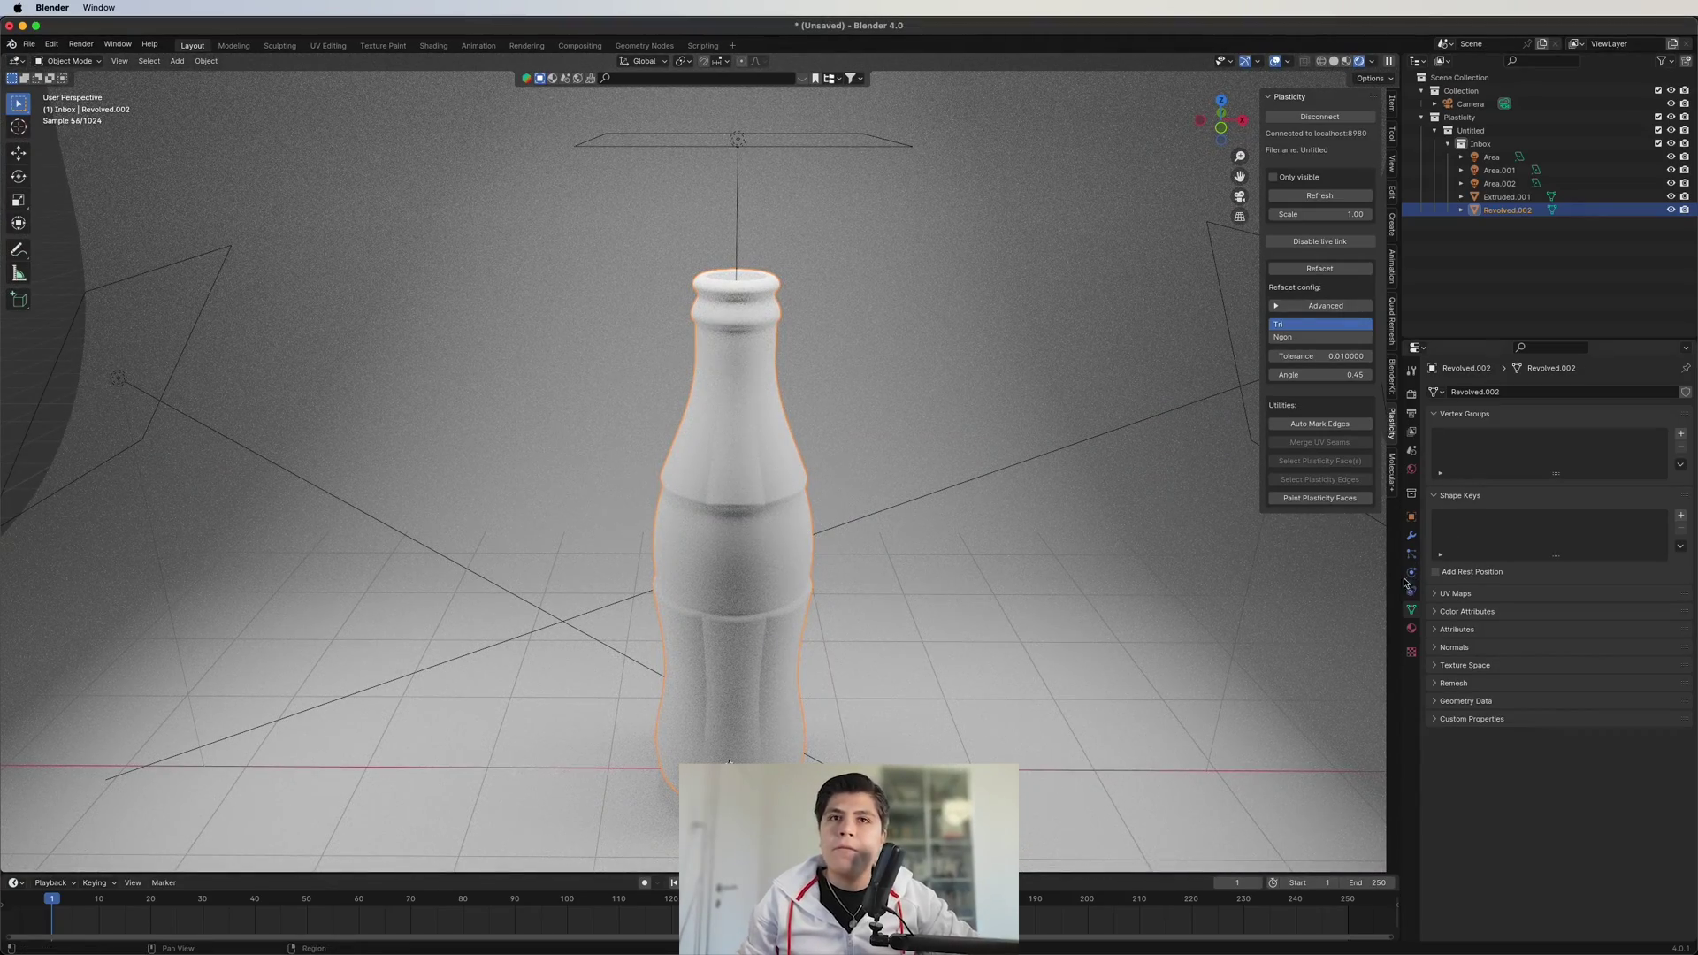
{"action": "left_click", "coordinate": [1411, 629]}
{"action": "left_click", "coordinate": [1574, 447]}
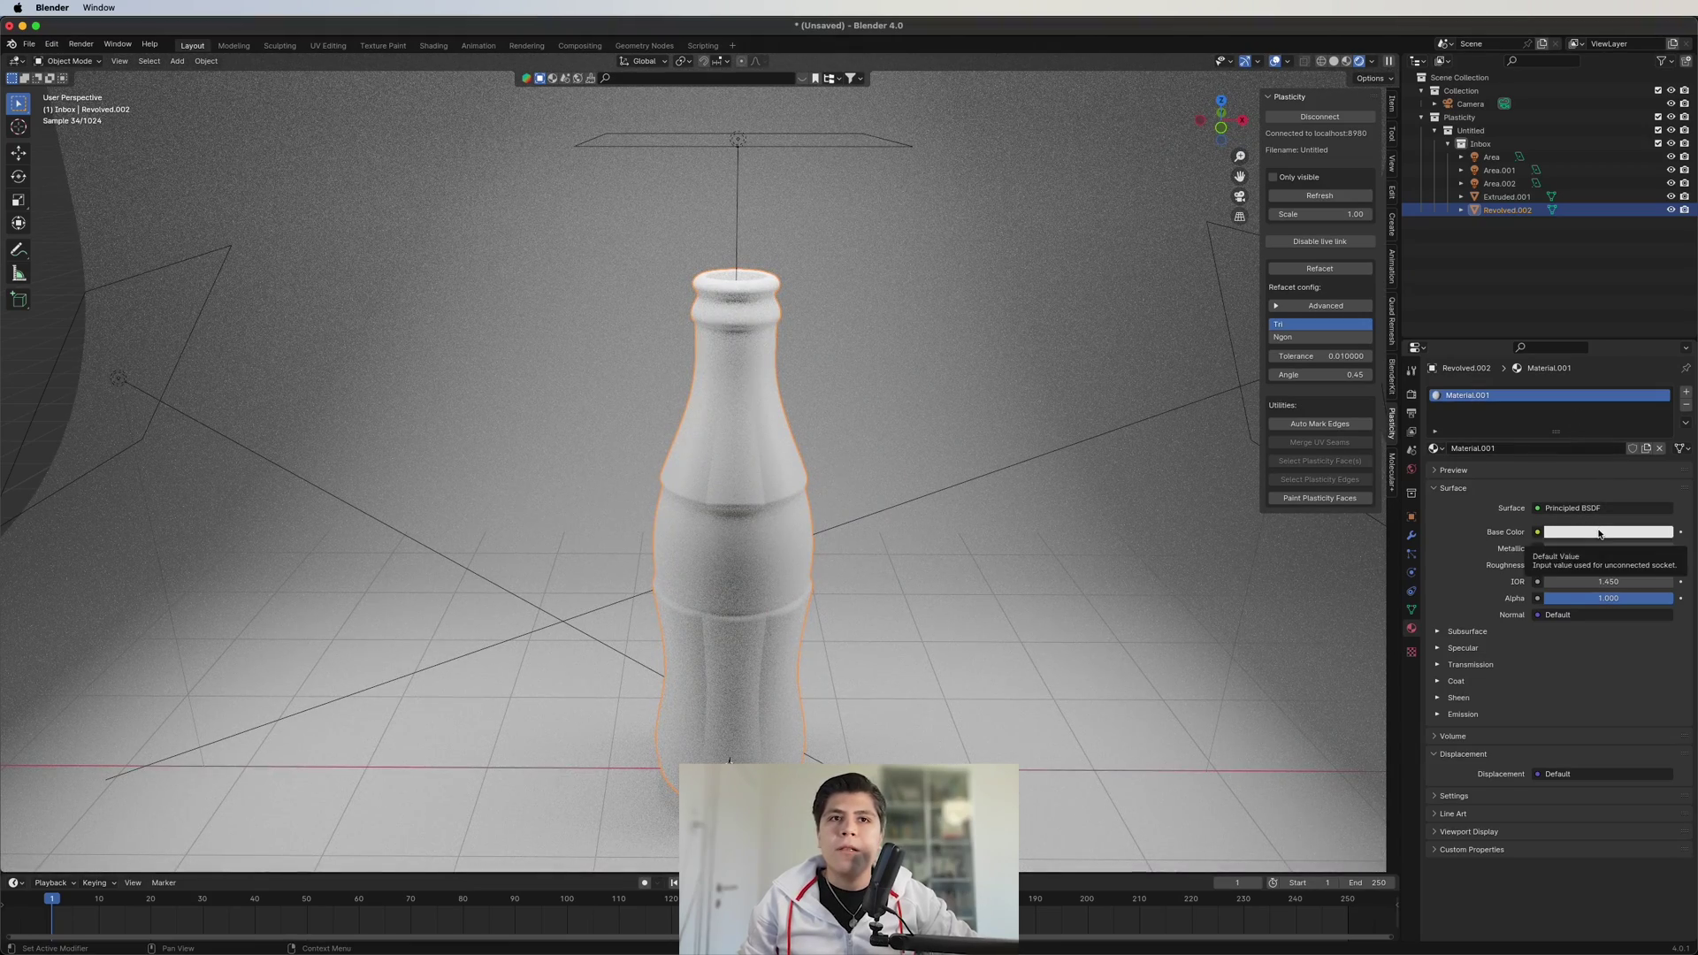
{"action": "left_click", "coordinate": [1455, 665]}
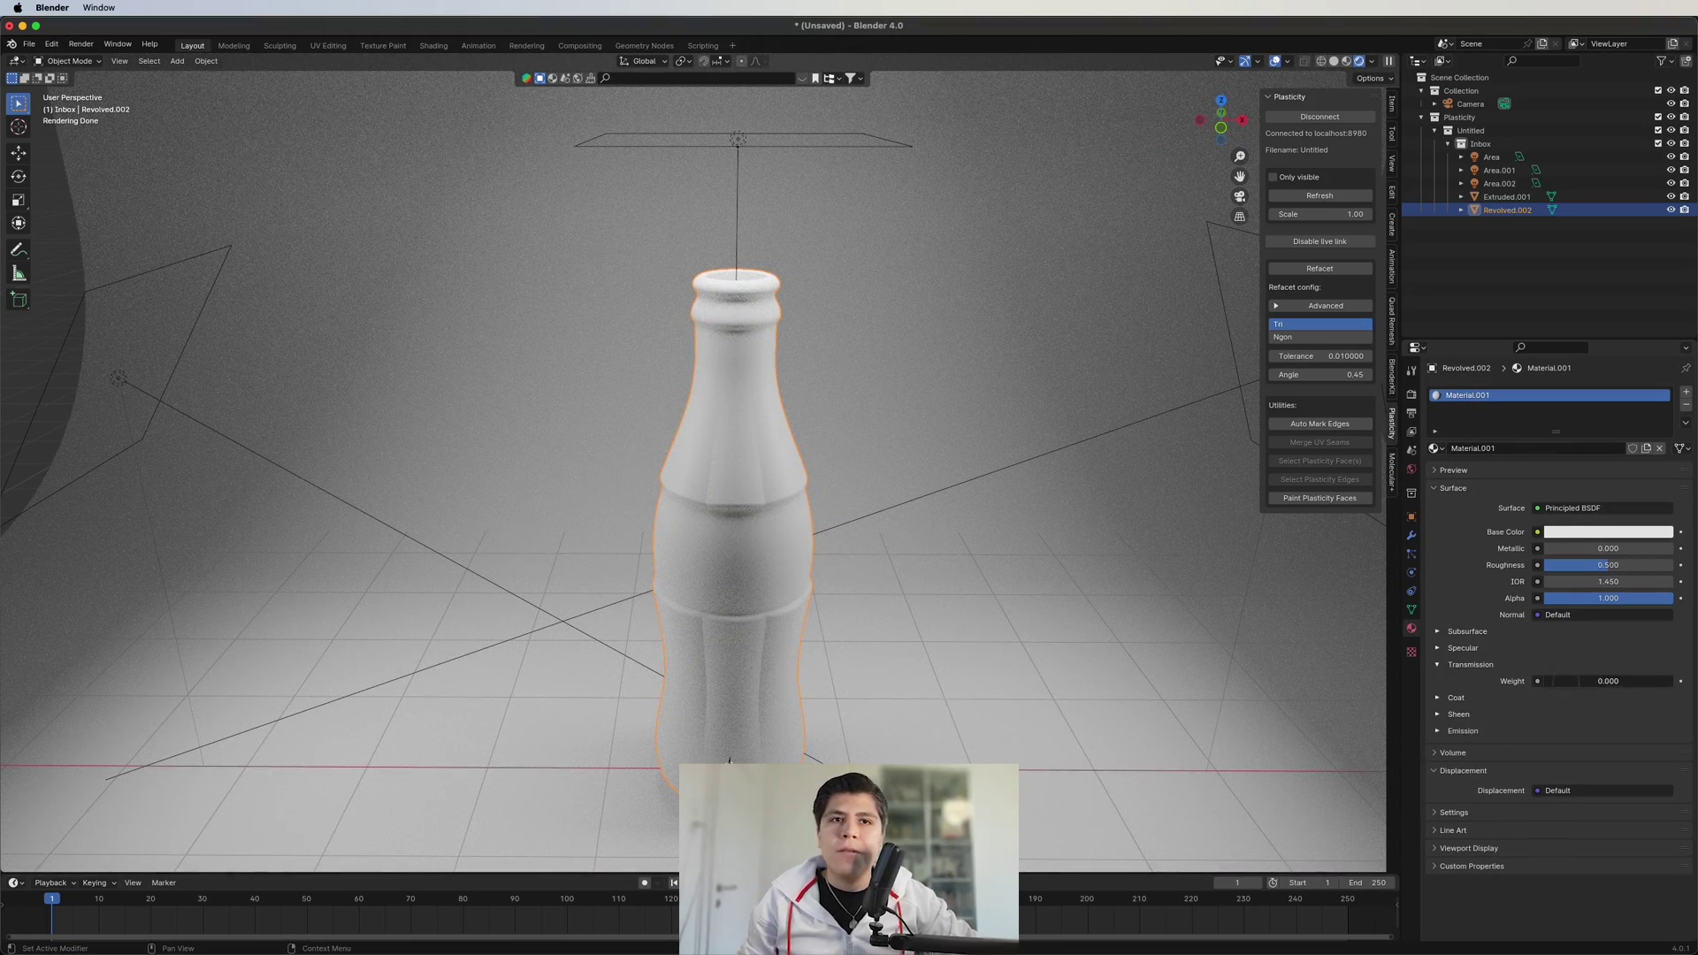
{"action": "left_click_drag", "start_coordinate": [1566, 681], "coordinate": [1656, 681]}
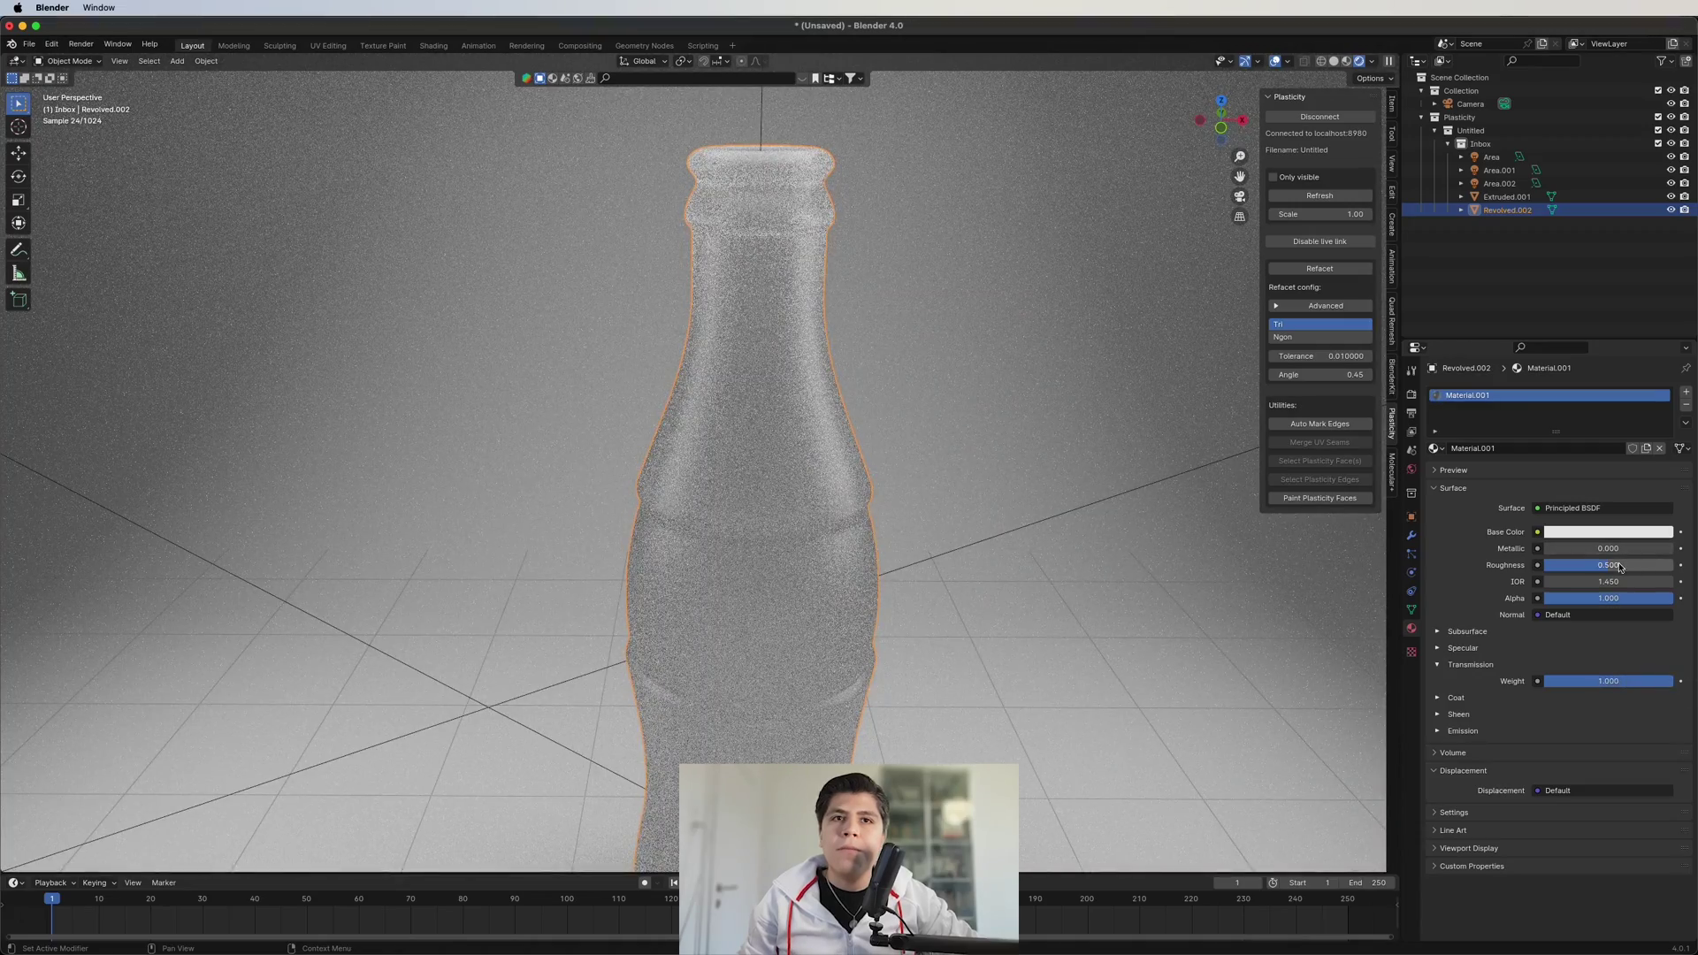
{"action": "left_click_drag", "start_coordinate": [1601, 565], "coordinate": [1553, 564]}
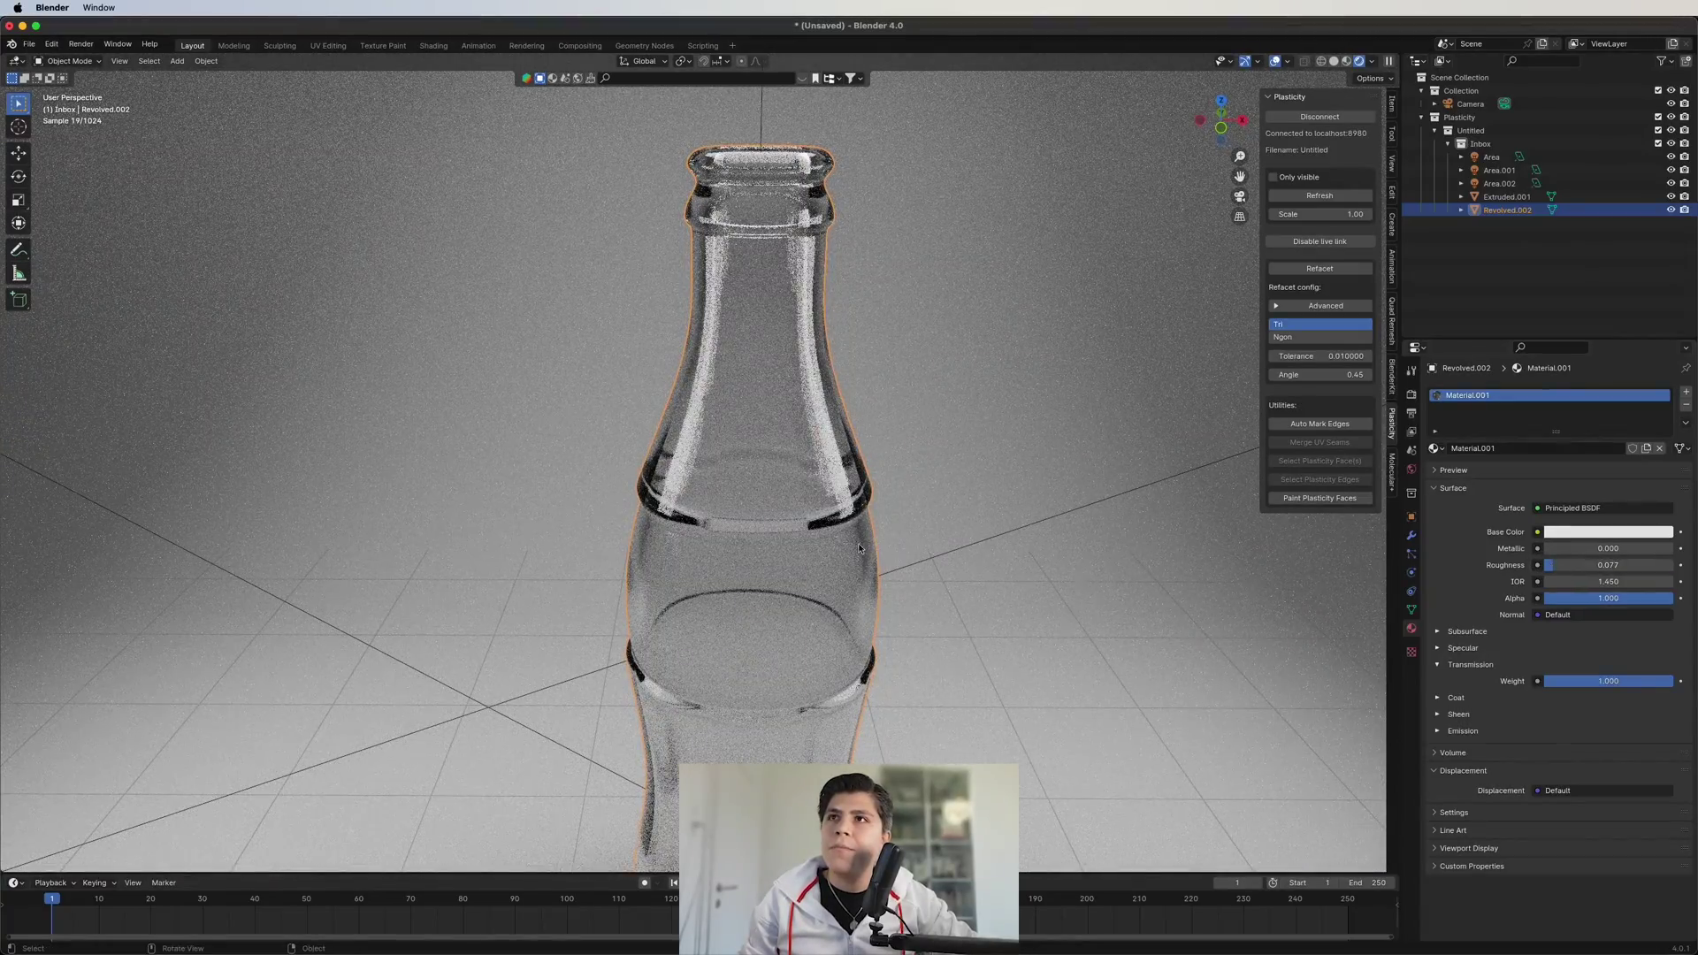
- Lower the bottle slightly along Z so that its base sits on the backdrop floor
{"action": "scroll", "coordinate": [835, 456], "scroll_direction": "up", "scroll_amount": 3}
{"action": "scroll", "coordinate": [835, 455], "scroll_direction": "down", "scroll_amount": 3}
{"action": "middle_click_drag", "start_coordinate": [835, 495], "coordinate": [842, 454]}
{"action": "key", "text": "g"}
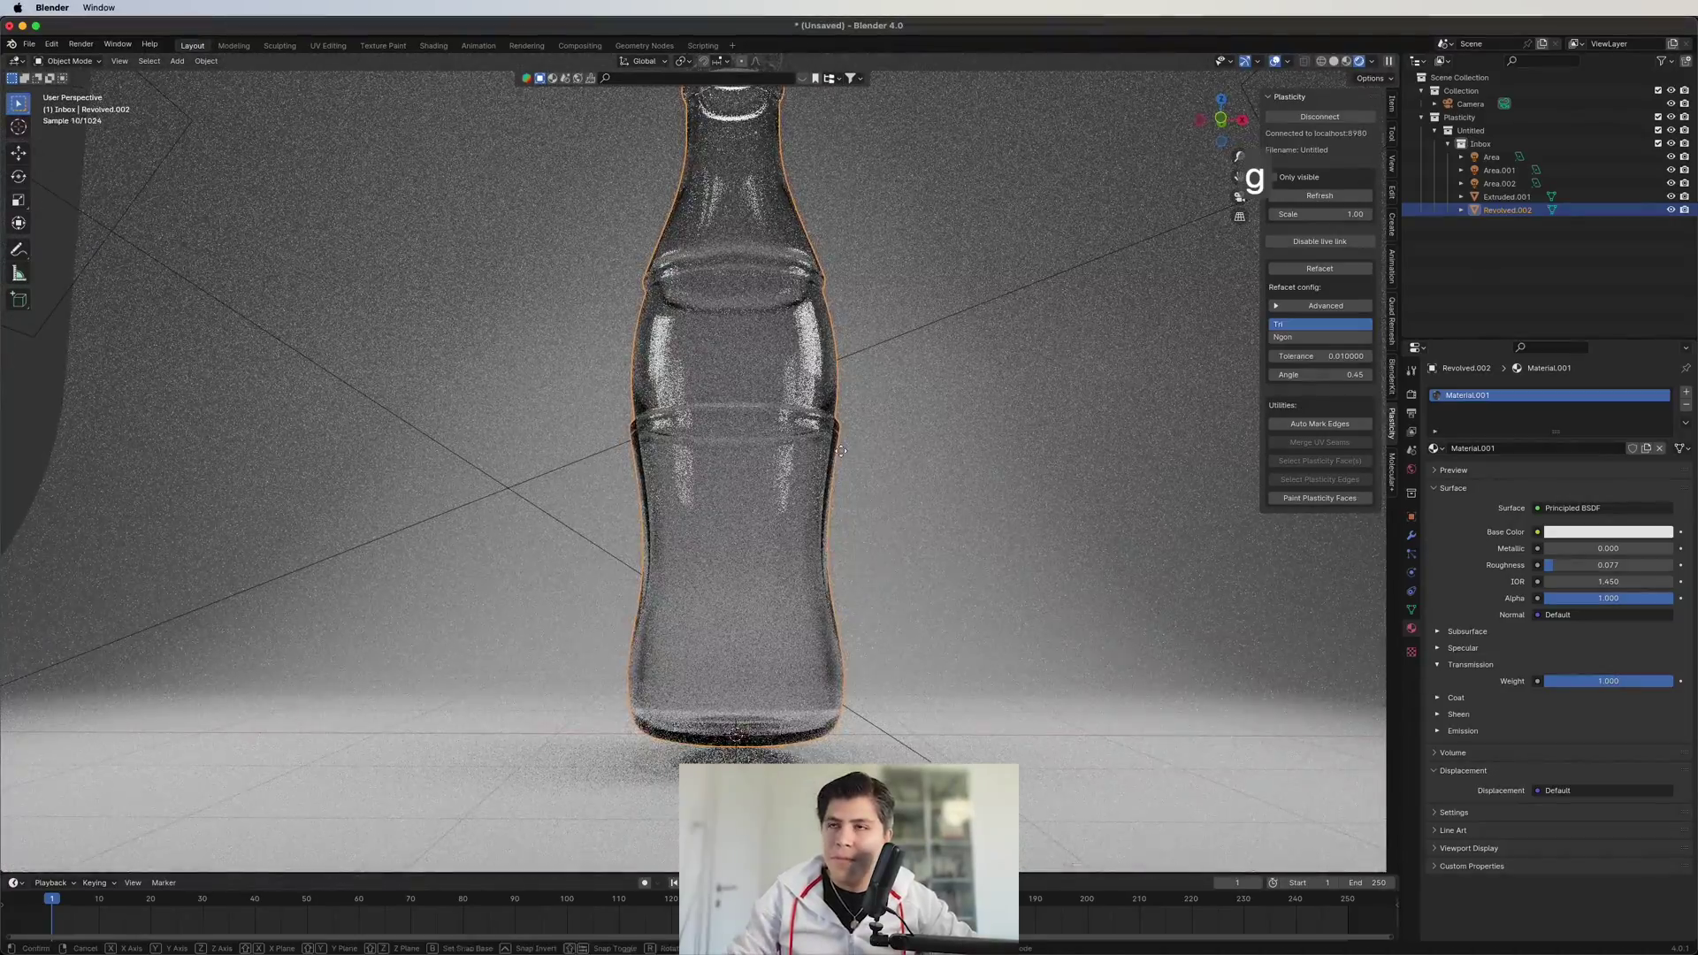
{"action": "key", "text": "z"}
{"action": "left_click", "coordinate": [838, 471]}
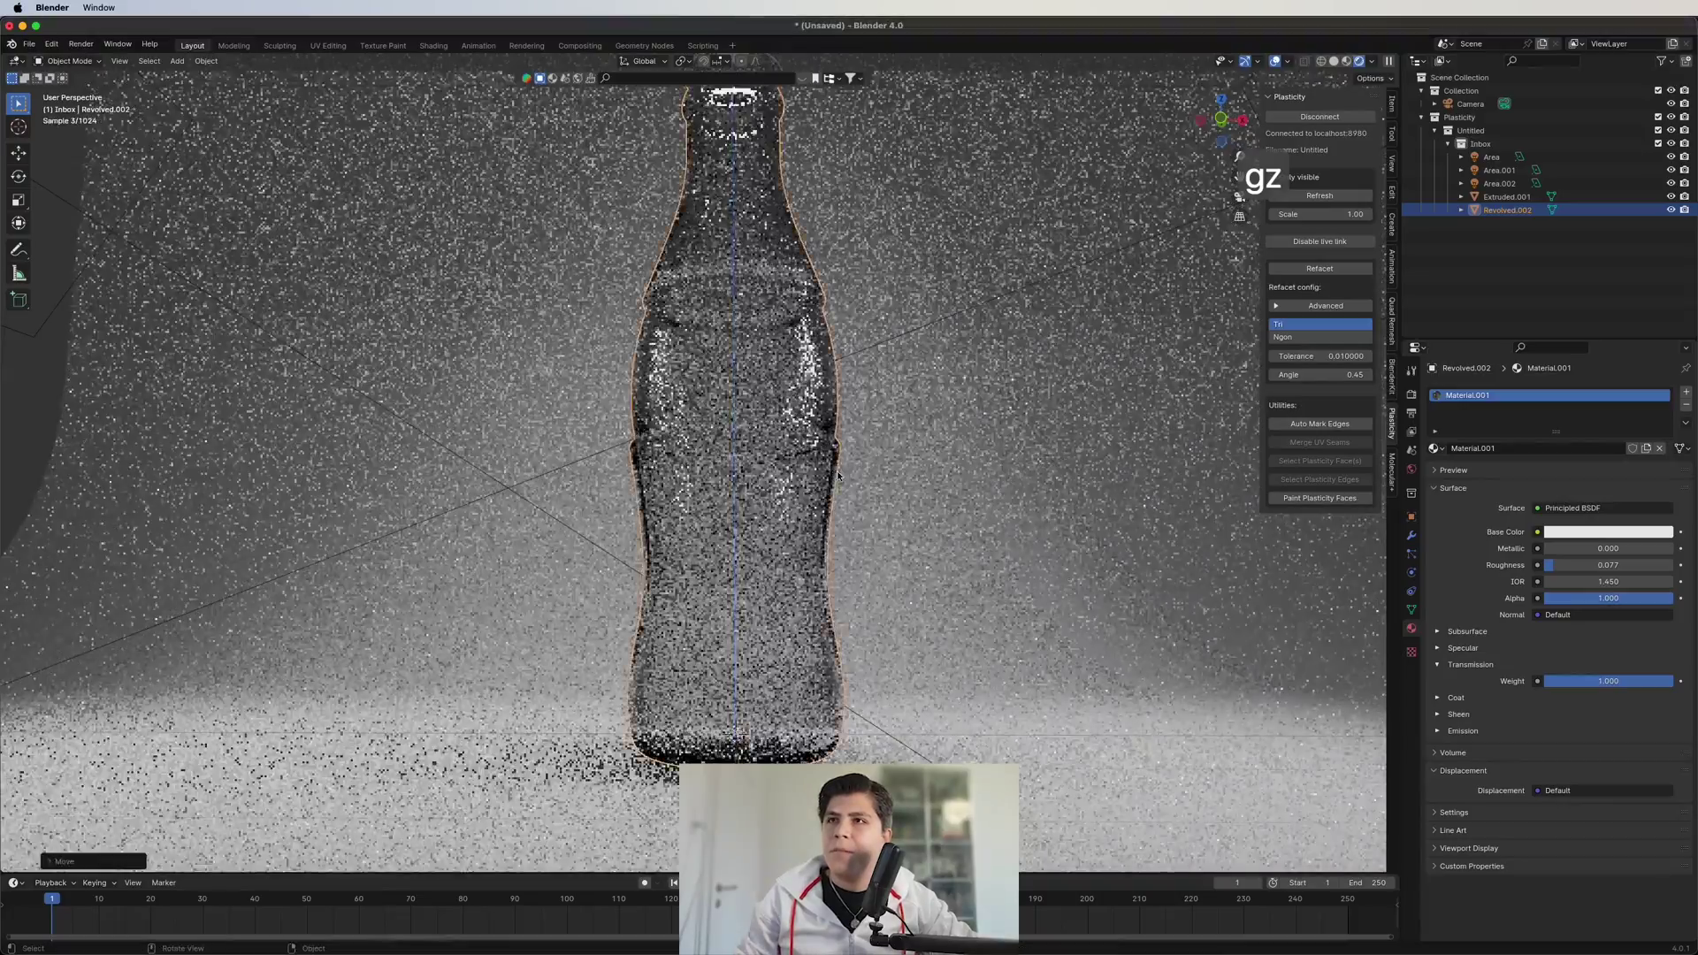
{"action": "scroll", "coordinate": [841, 442], "scroll_direction": "down", "scroll_amount": 2}
{"action": "middle_click_drag", "start_coordinate": [845, 415], "coordinate": [923, 488]}
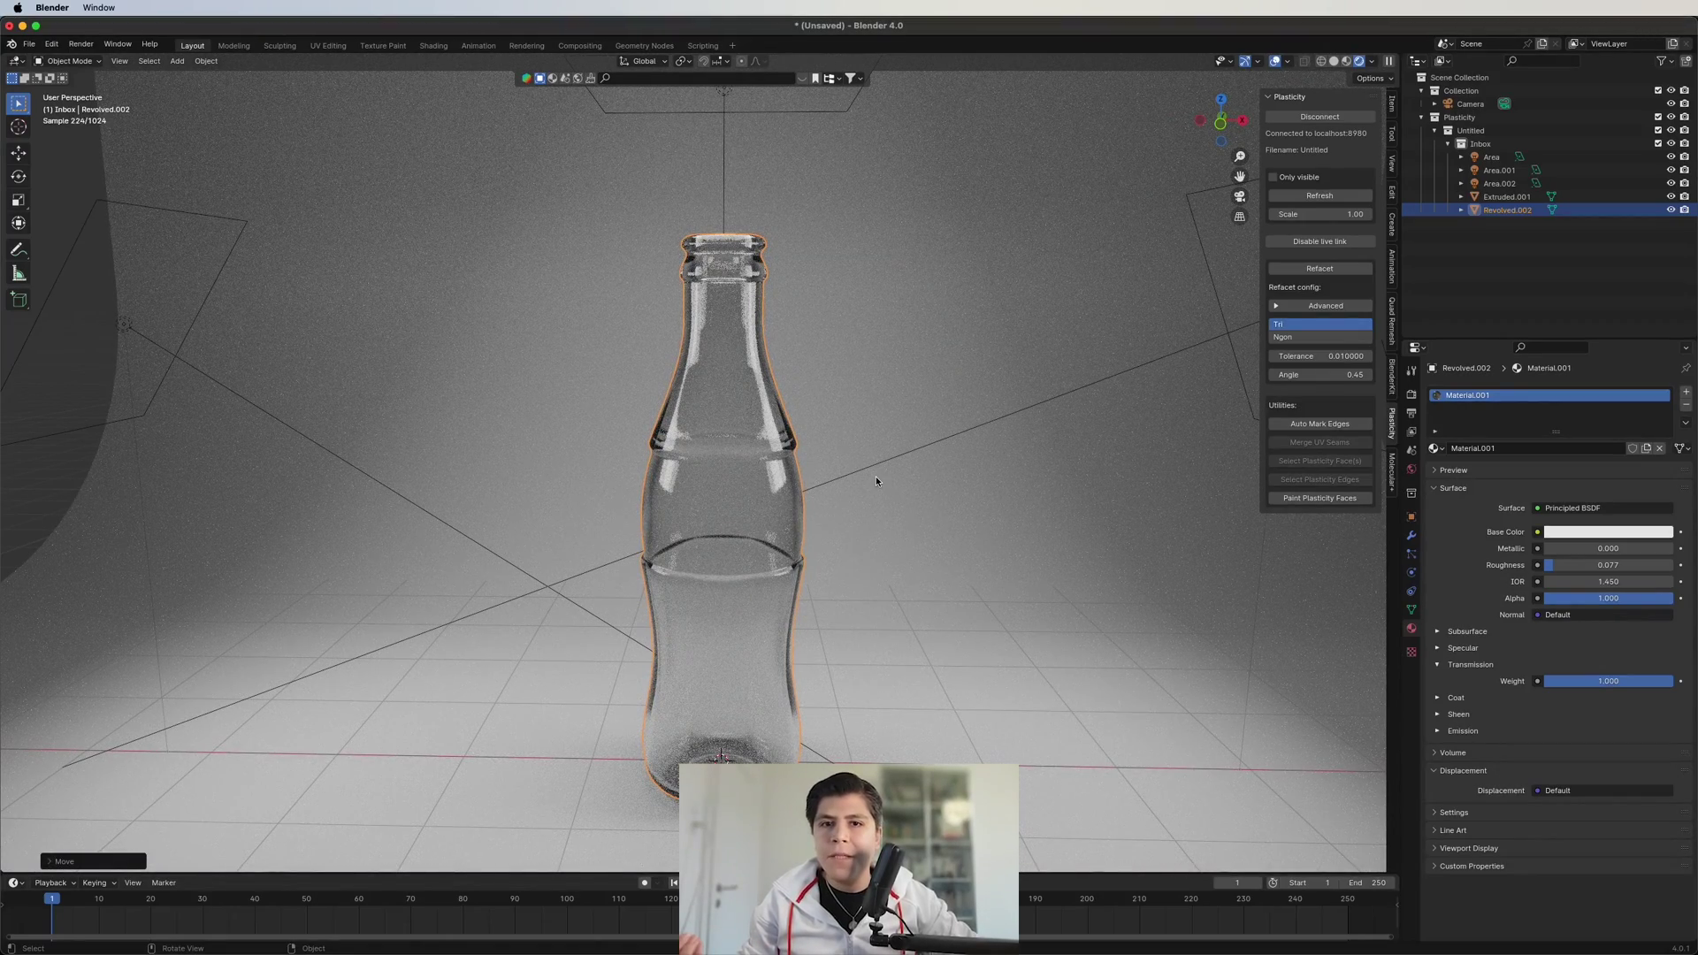
{"action": "scroll", "coordinate": [947, 483], "scroll_direction": "up", "scroll_amount": 2}
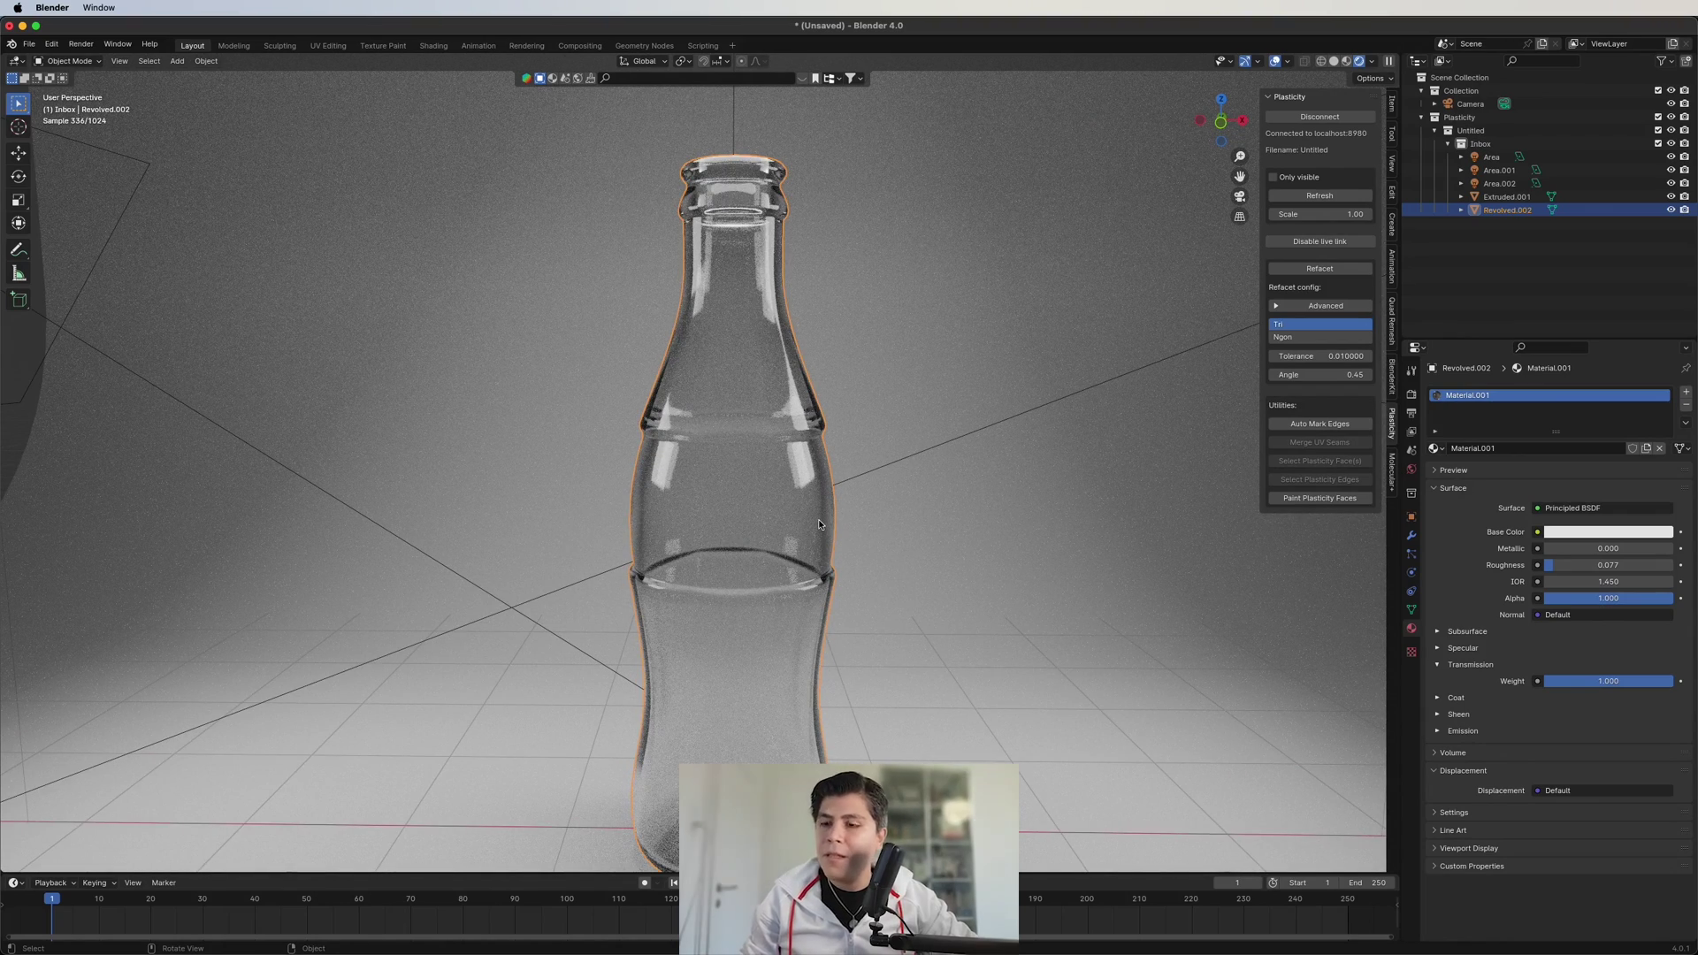
- Switch to Plasticity and duplicate the bottle's bulging middle face between the two ridges as a separate sheet
{"action": "key", "text": "Tab"}
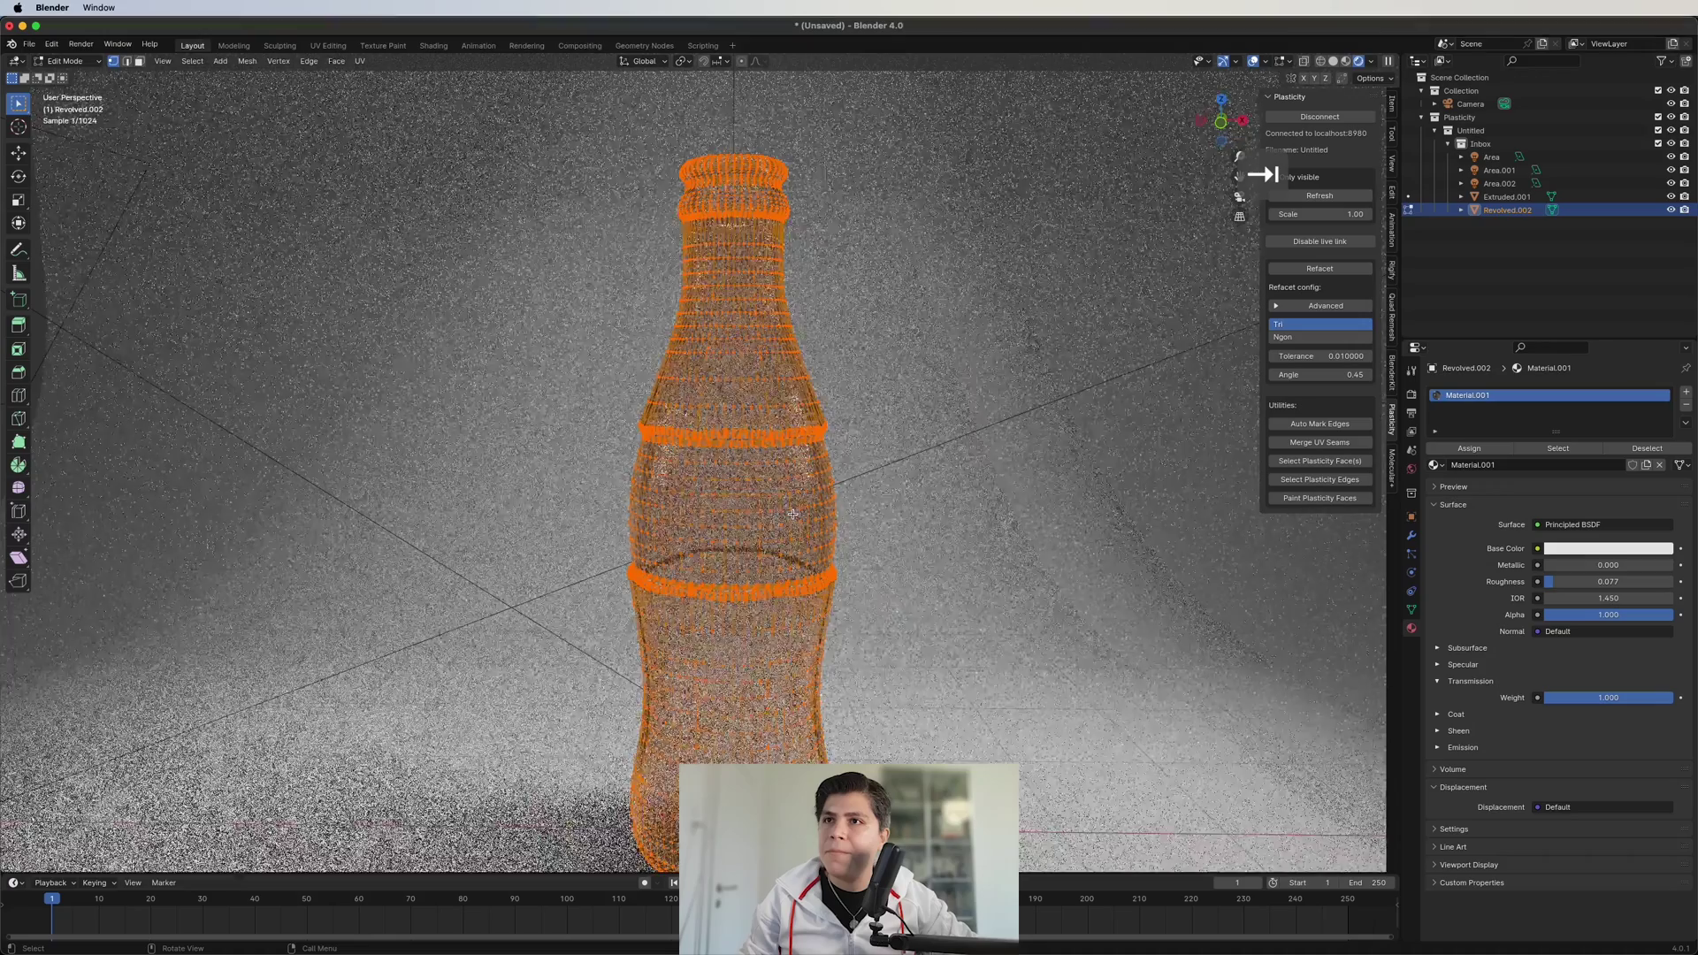
{"action": "scroll", "coordinate": [846, 527], "scroll_direction": "up", "scroll_amount": 3}
{"action": "key", "text": "super+Tab"}
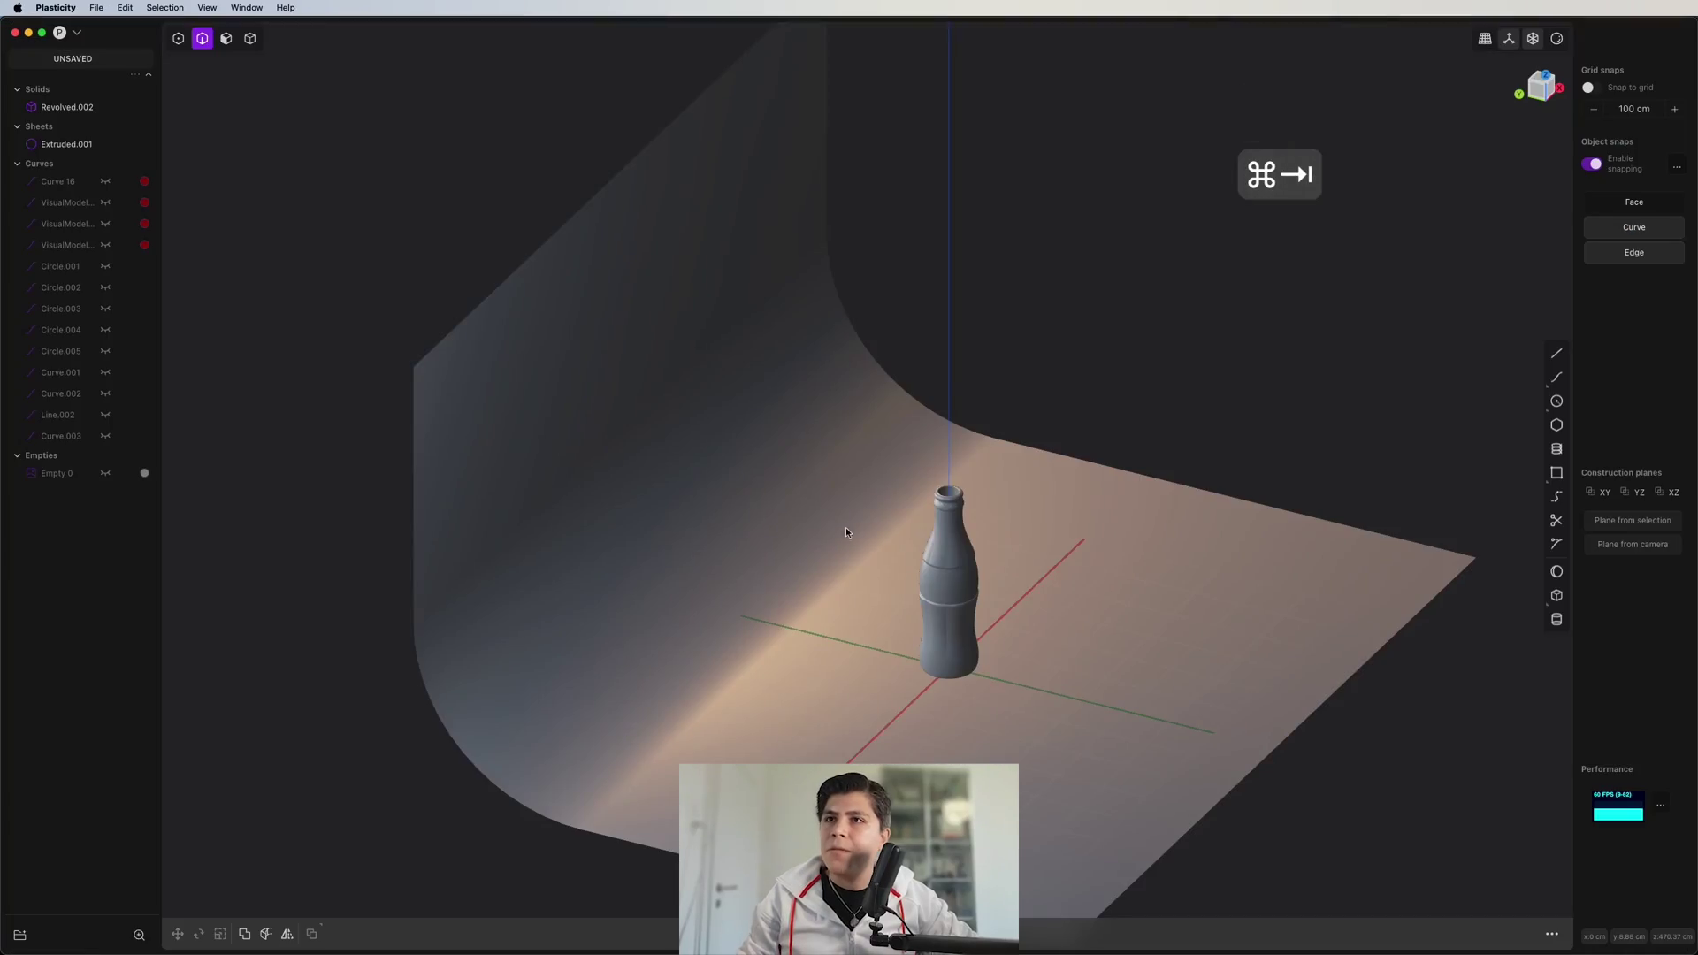
{"action": "scroll", "coordinate": [951, 610], "scroll_direction": "up", "scroll_amount": 10}
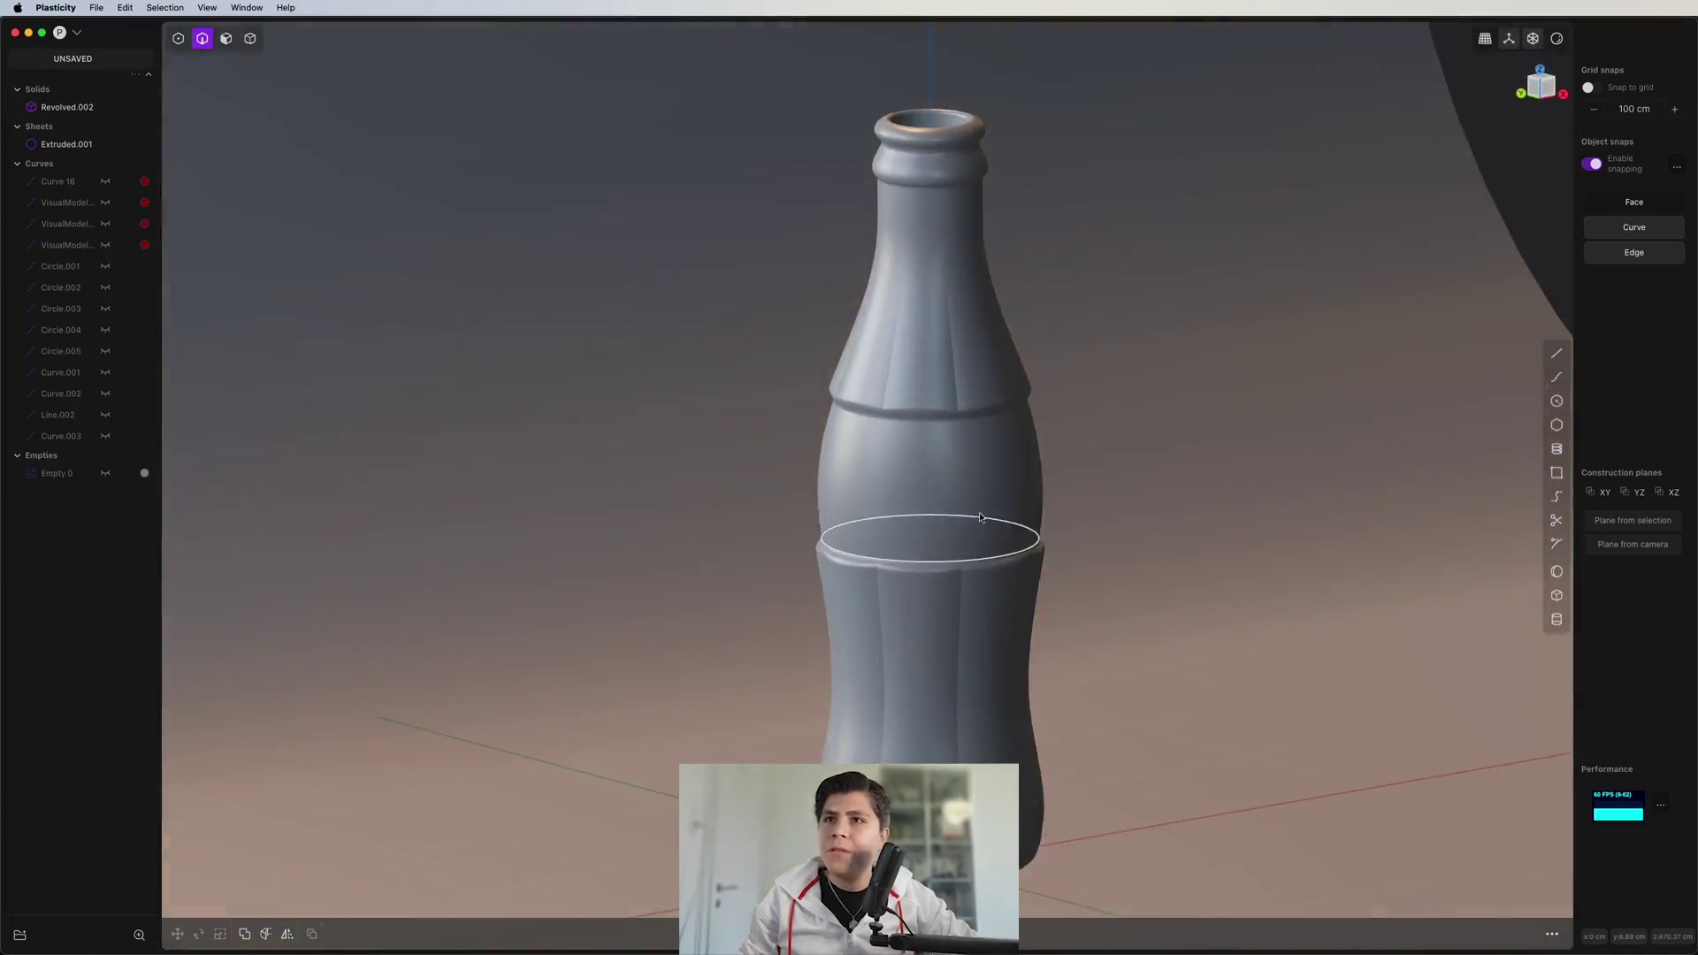
{"action": "middle_click_drag", "start_coordinate": [980, 517], "coordinate": [888, 428]}
{"action": "scroll", "coordinate": [888, 428], "scroll_direction": "up", "scroll_amount": 4}
{"action": "key", "text": "3"}
{"action": "key", "text": "shift+super+e"}
{"action": "left_click", "coordinate": [888, 428]}
{"action": "scroll", "coordinate": [862, 400], "scroll_direction": "up", "scroll_amount": 1}
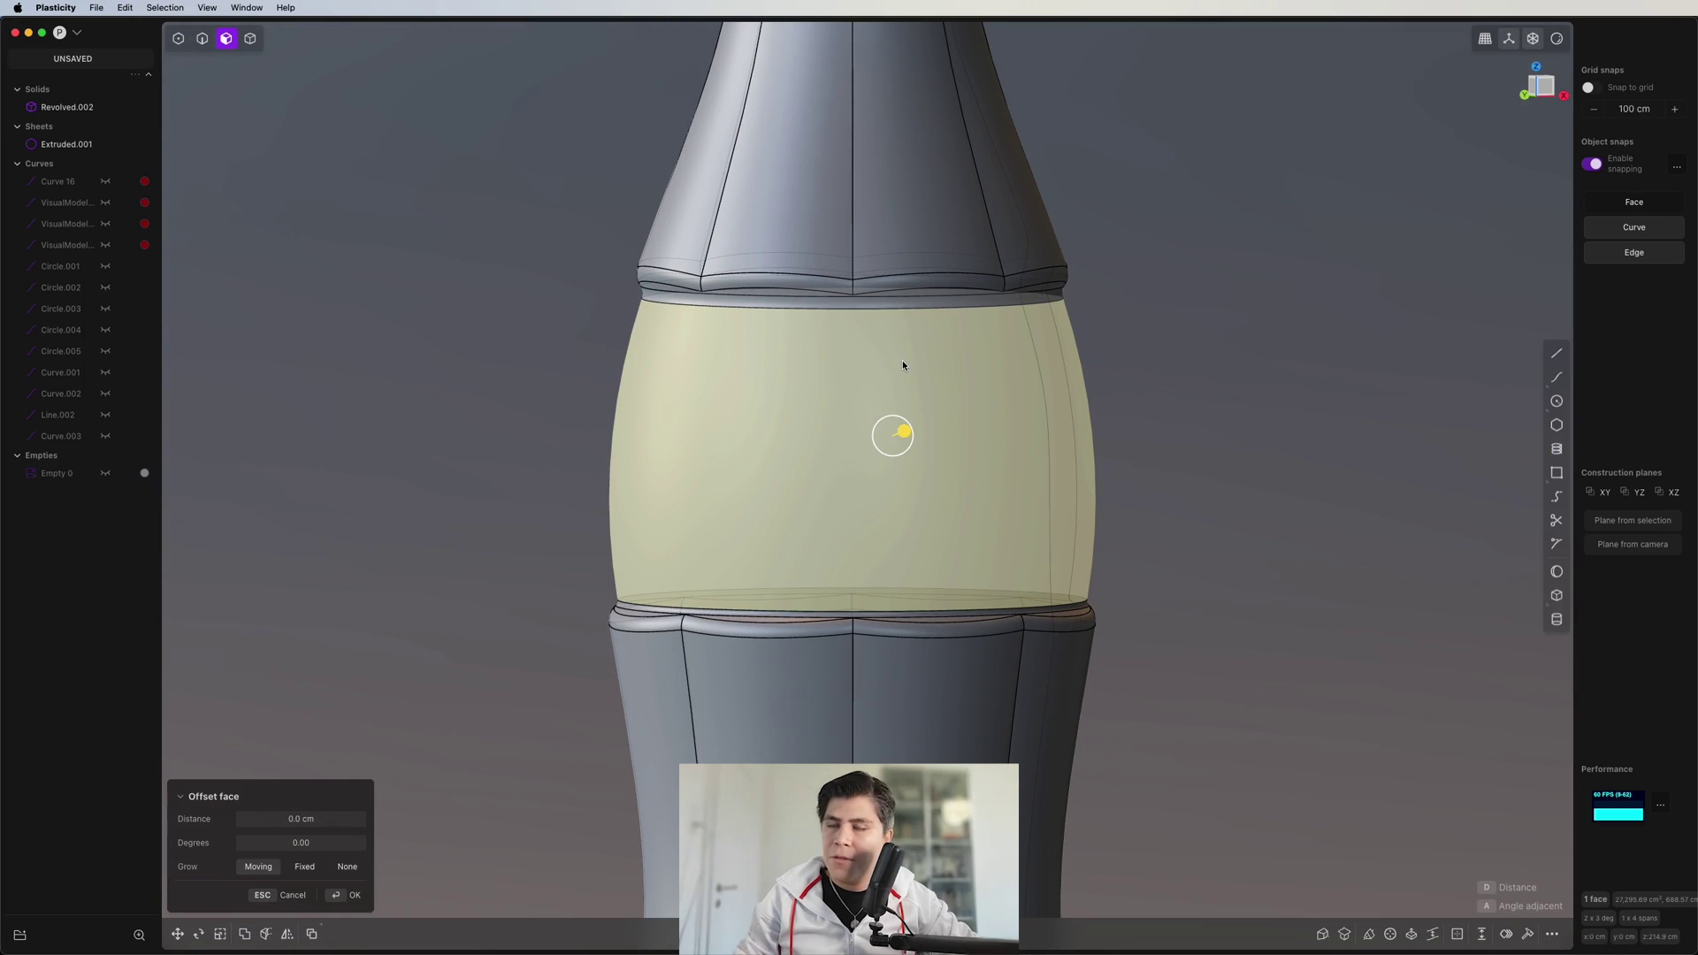
{"action": "key", "text": "shift+d"}
{"action": "scroll", "coordinate": [920, 382], "scroll_direction": "up", "scroll_amount": 2}
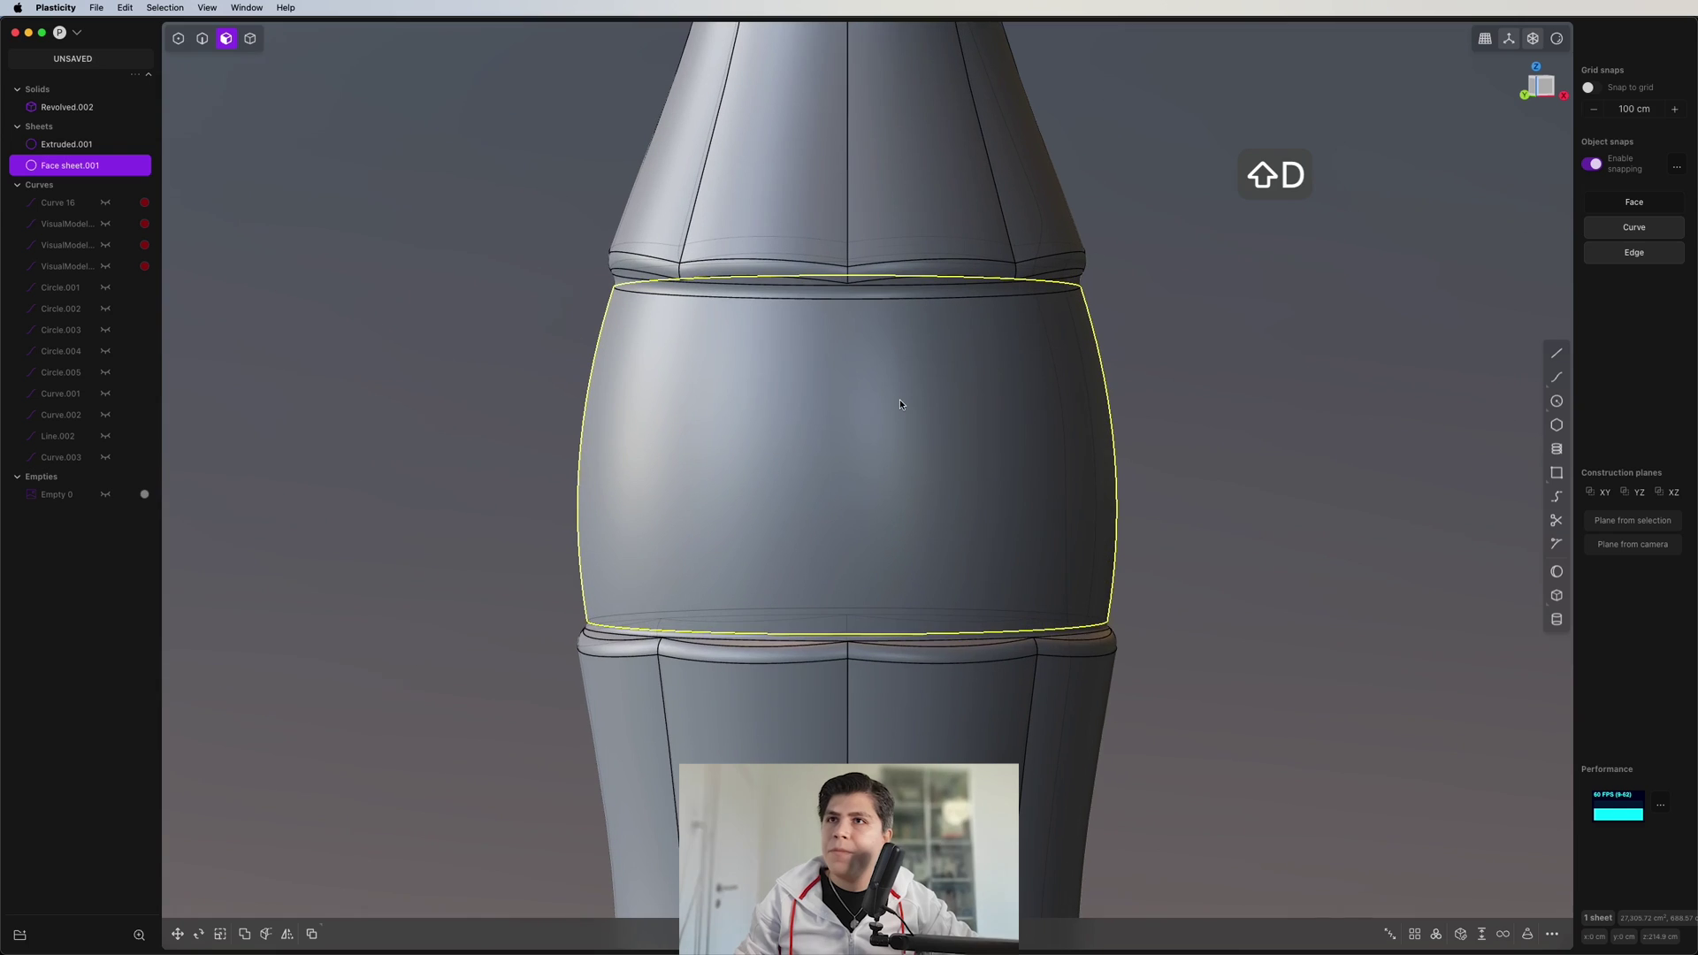
- Thicken the duplicated middle face sheet outward by 0.268 cm as a label band
{"action": "type", "text": "ft"}
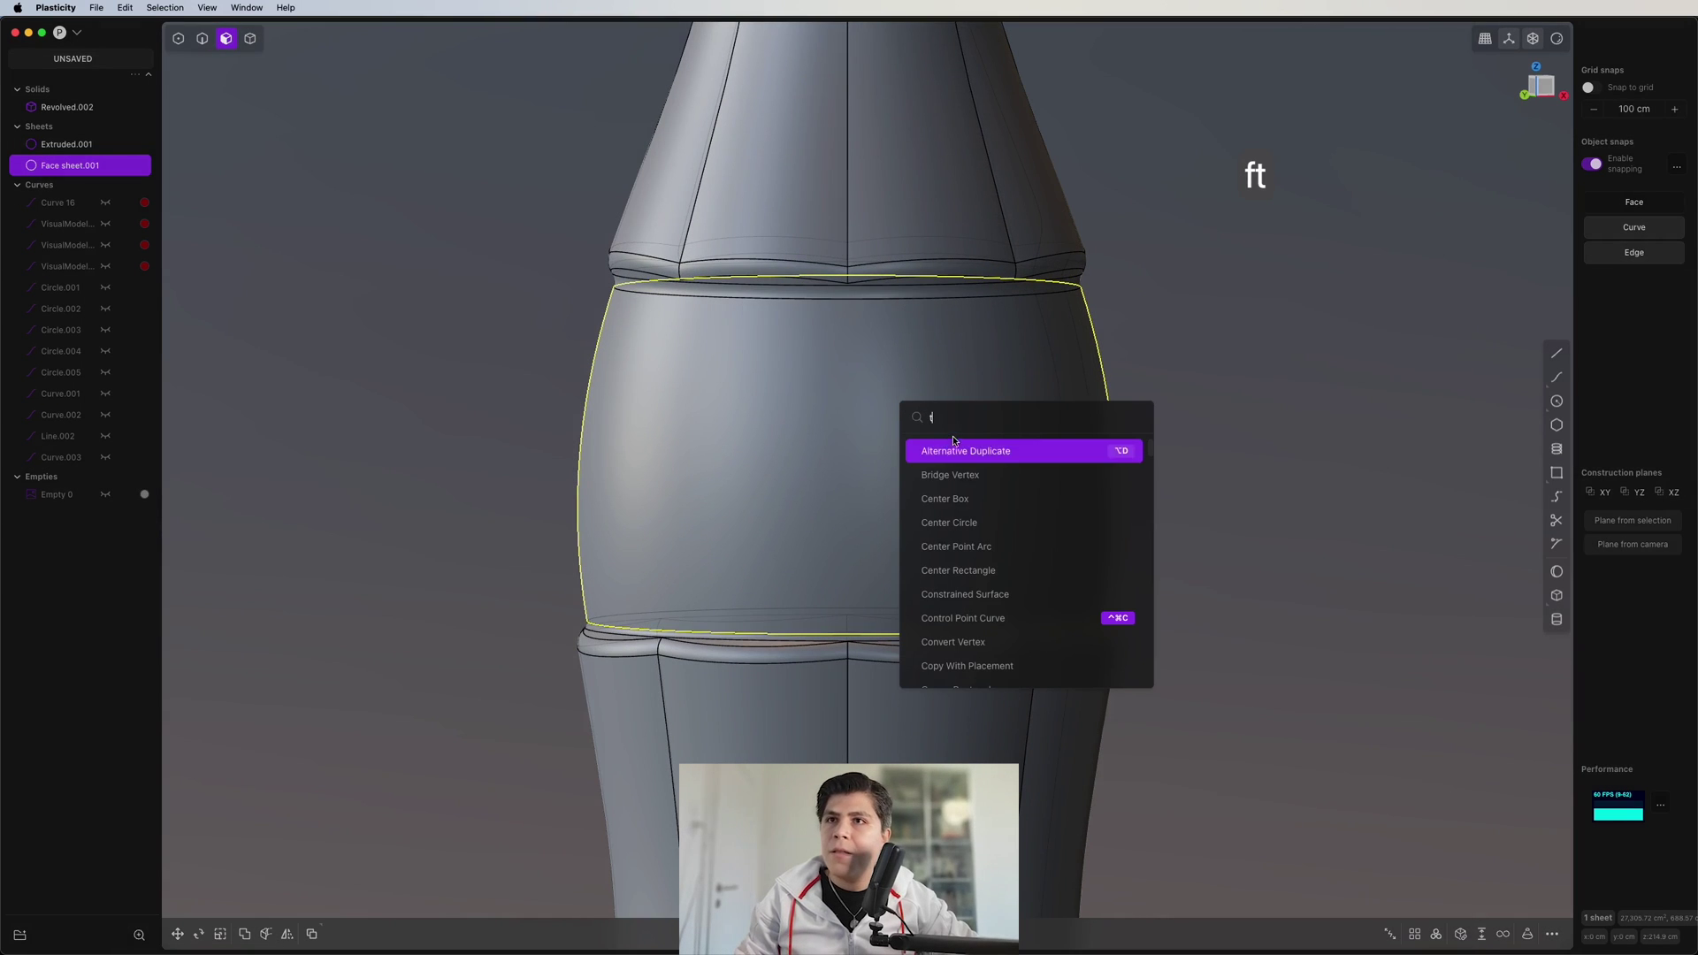
{"action": "type", "text": "hi"}
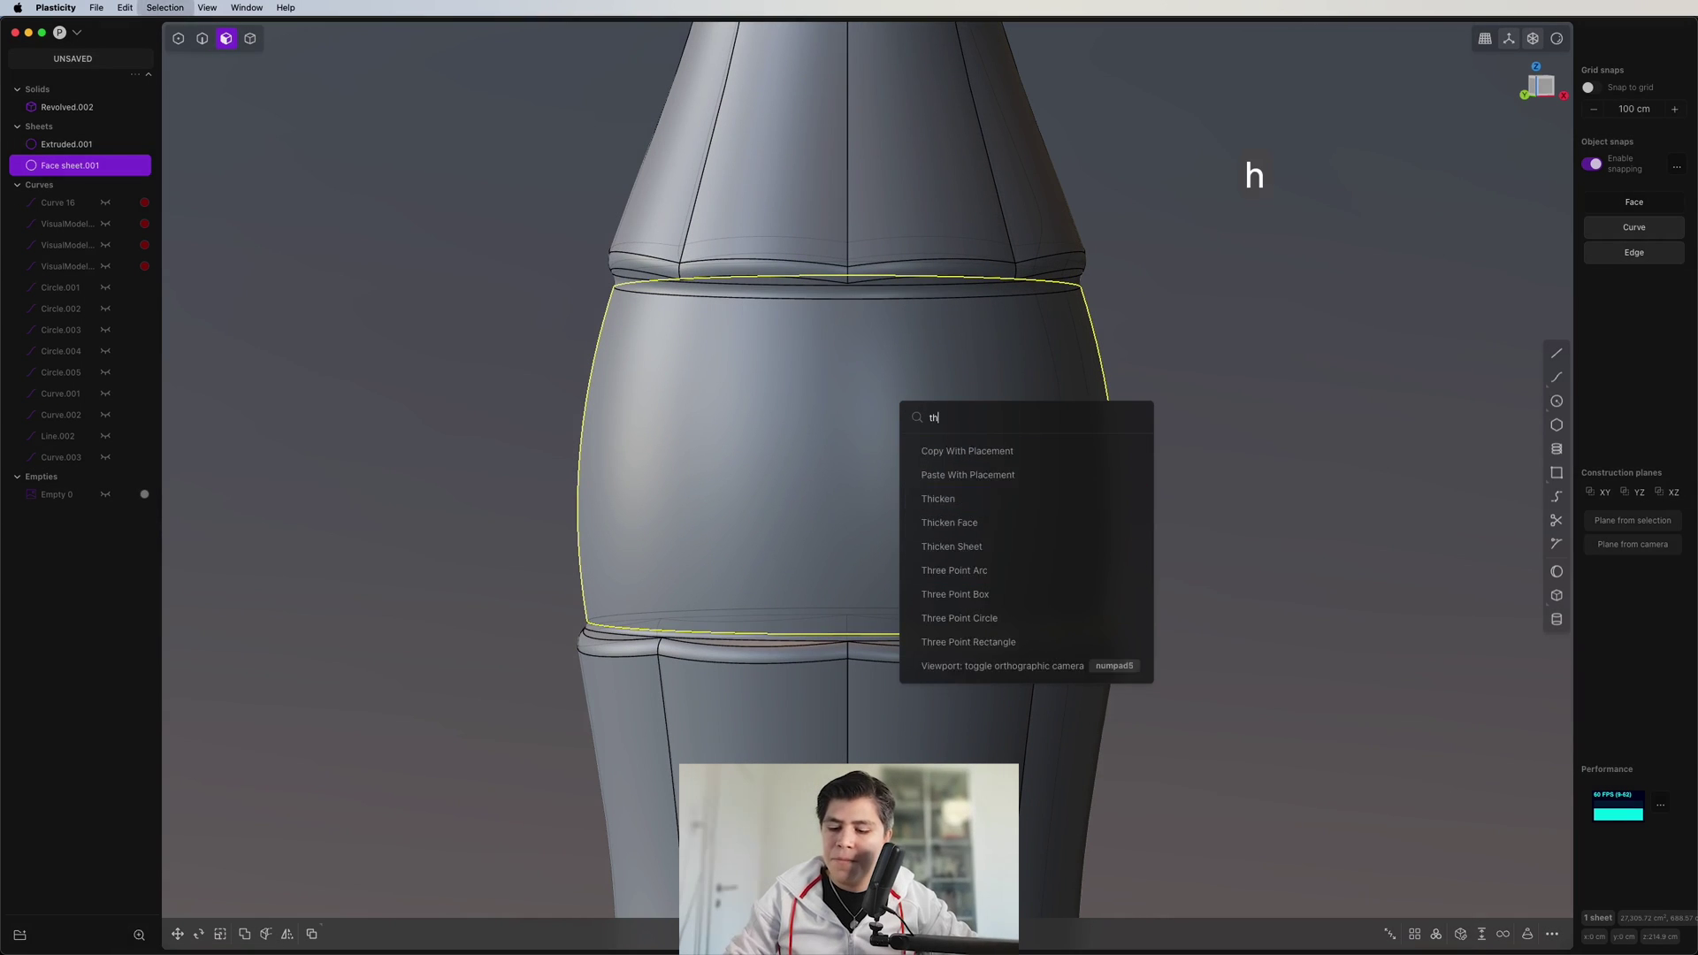
{"action": "left_click", "coordinate": [990, 453]}
{"action": "scroll", "coordinate": [922, 440], "scroll_direction": "up", "scroll_amount": 1}
{"action": "scroll", "coordinate": [923, 440], "scroll_direction": "up", "scroll_amount": 1}
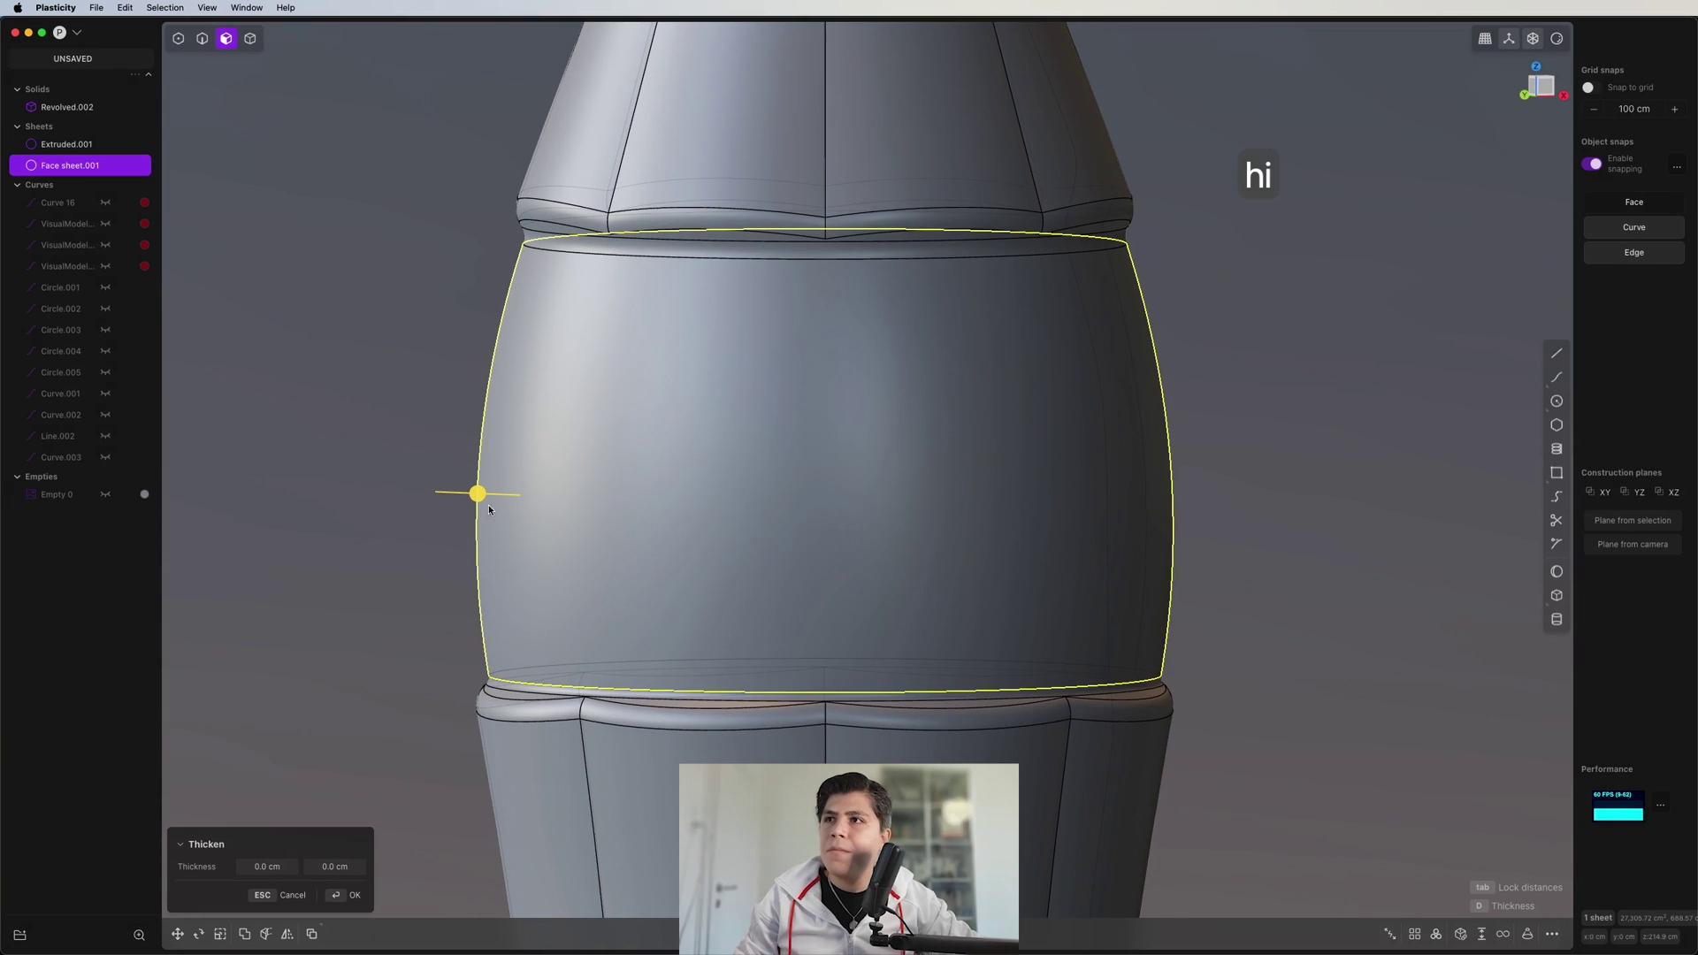
{"action": "left_click_drag", "start_coordinate": [478, 491], "coordinate": [476, 498]}
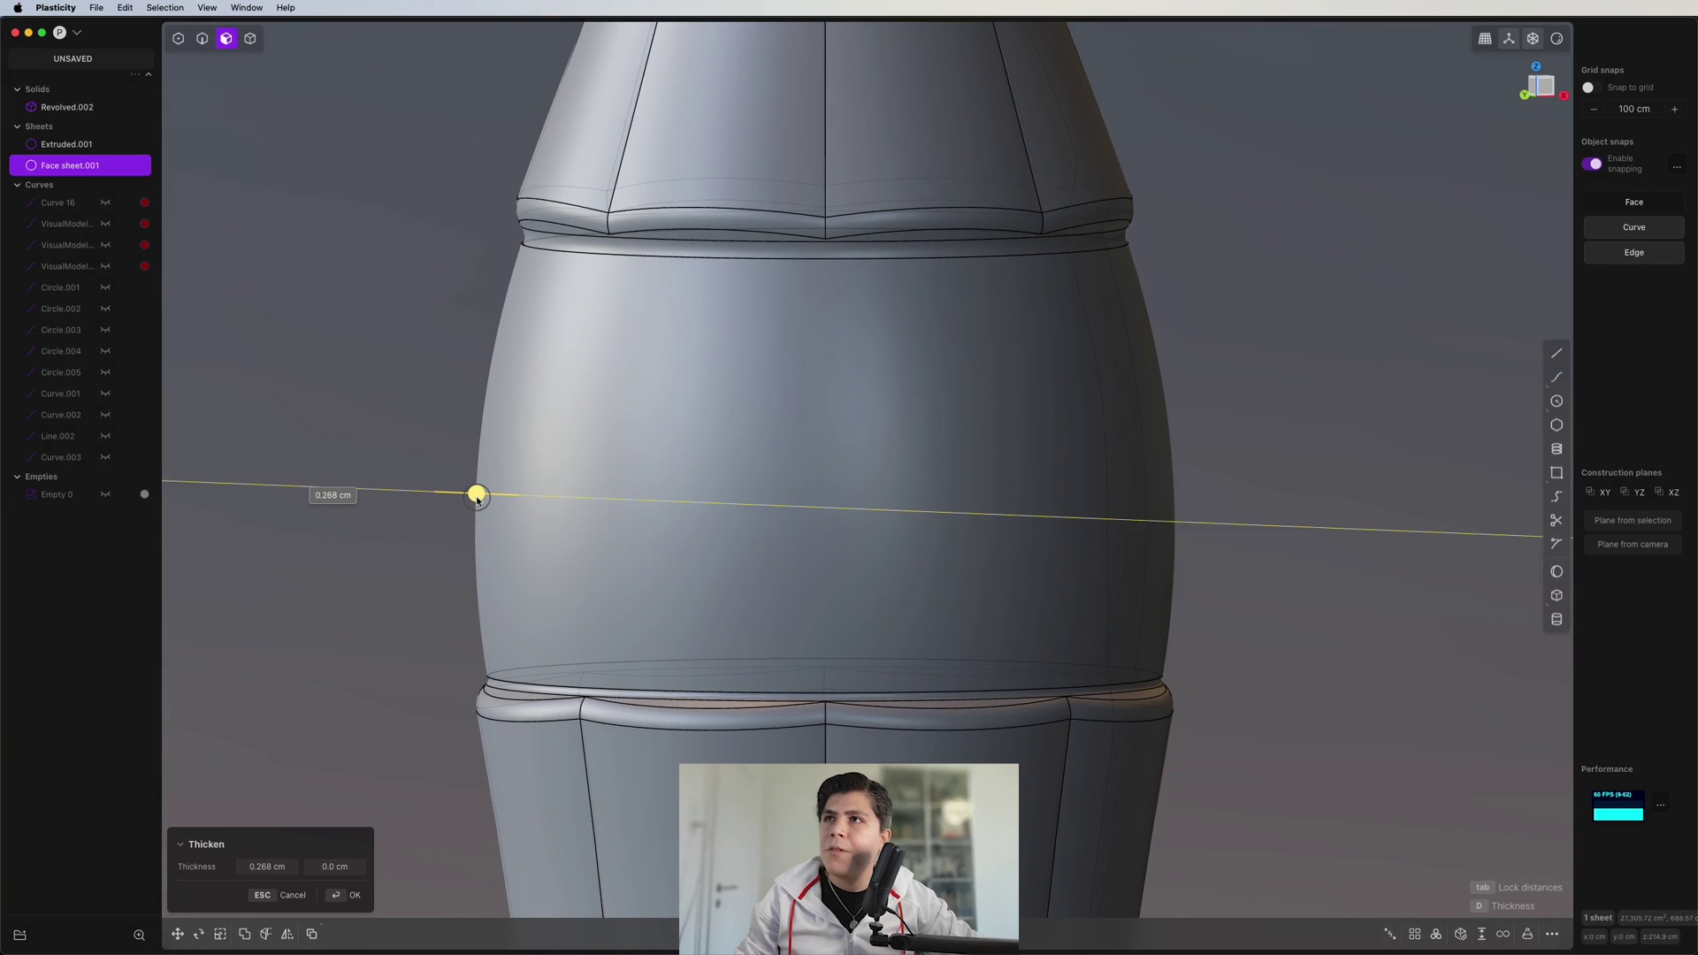
{"action": "middle_click_drag", "start_coordinate": [519, 481], "coordinate": [542, 492]}
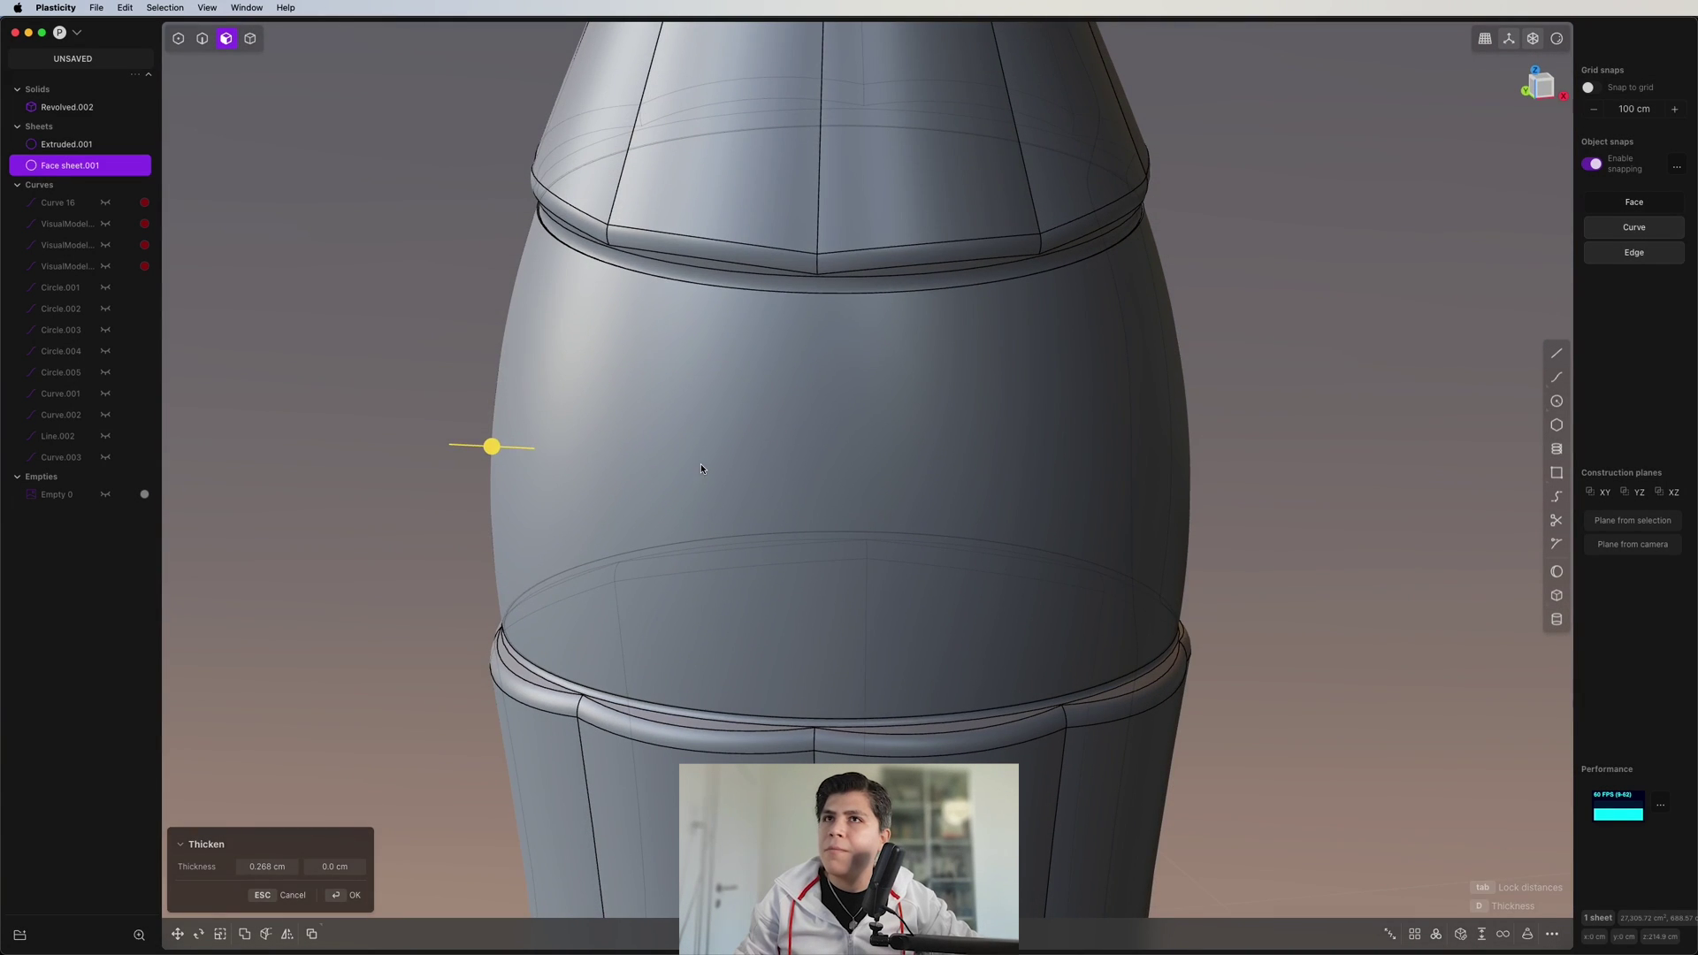
{"action": "key", "text": "Return"}
{"action": "scroll", "coordinate": [721, 458], "scroll_direction": "down", "scroll_amount": 3}
- Switch to Blender and move the label band along Z to line up with the bottle's middle section
{"action": "key", "text": "super+Tab"}
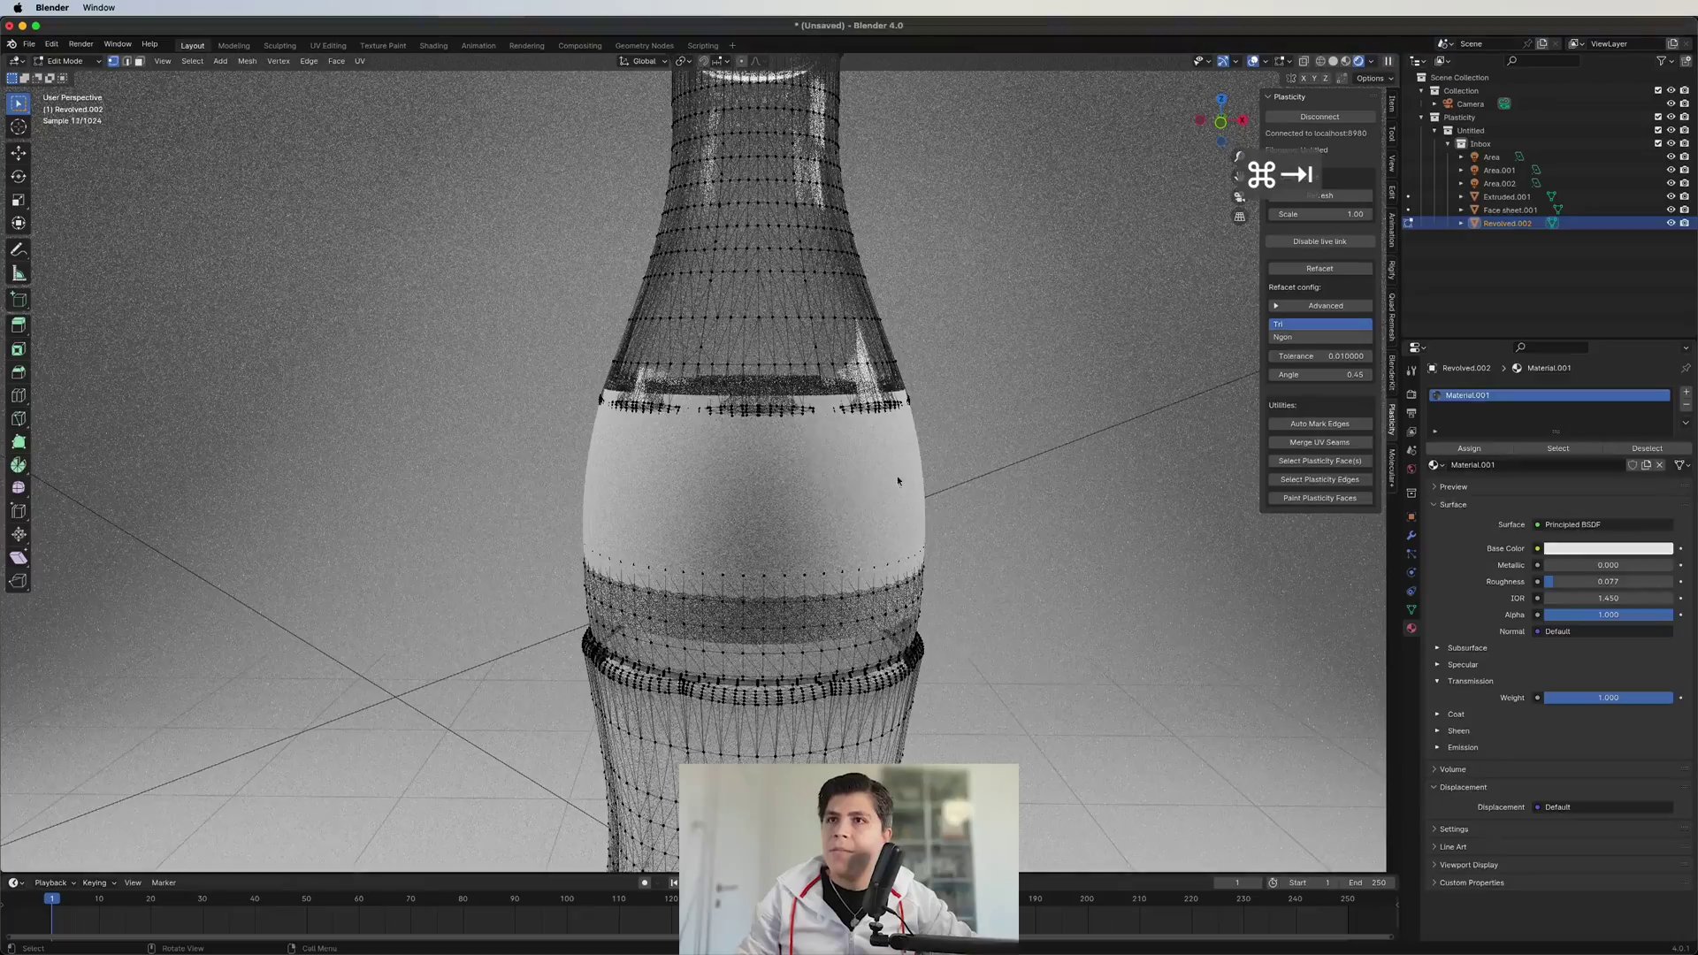
{"action": "key", "text": "g"}
{"action": "key", "text": "z"}
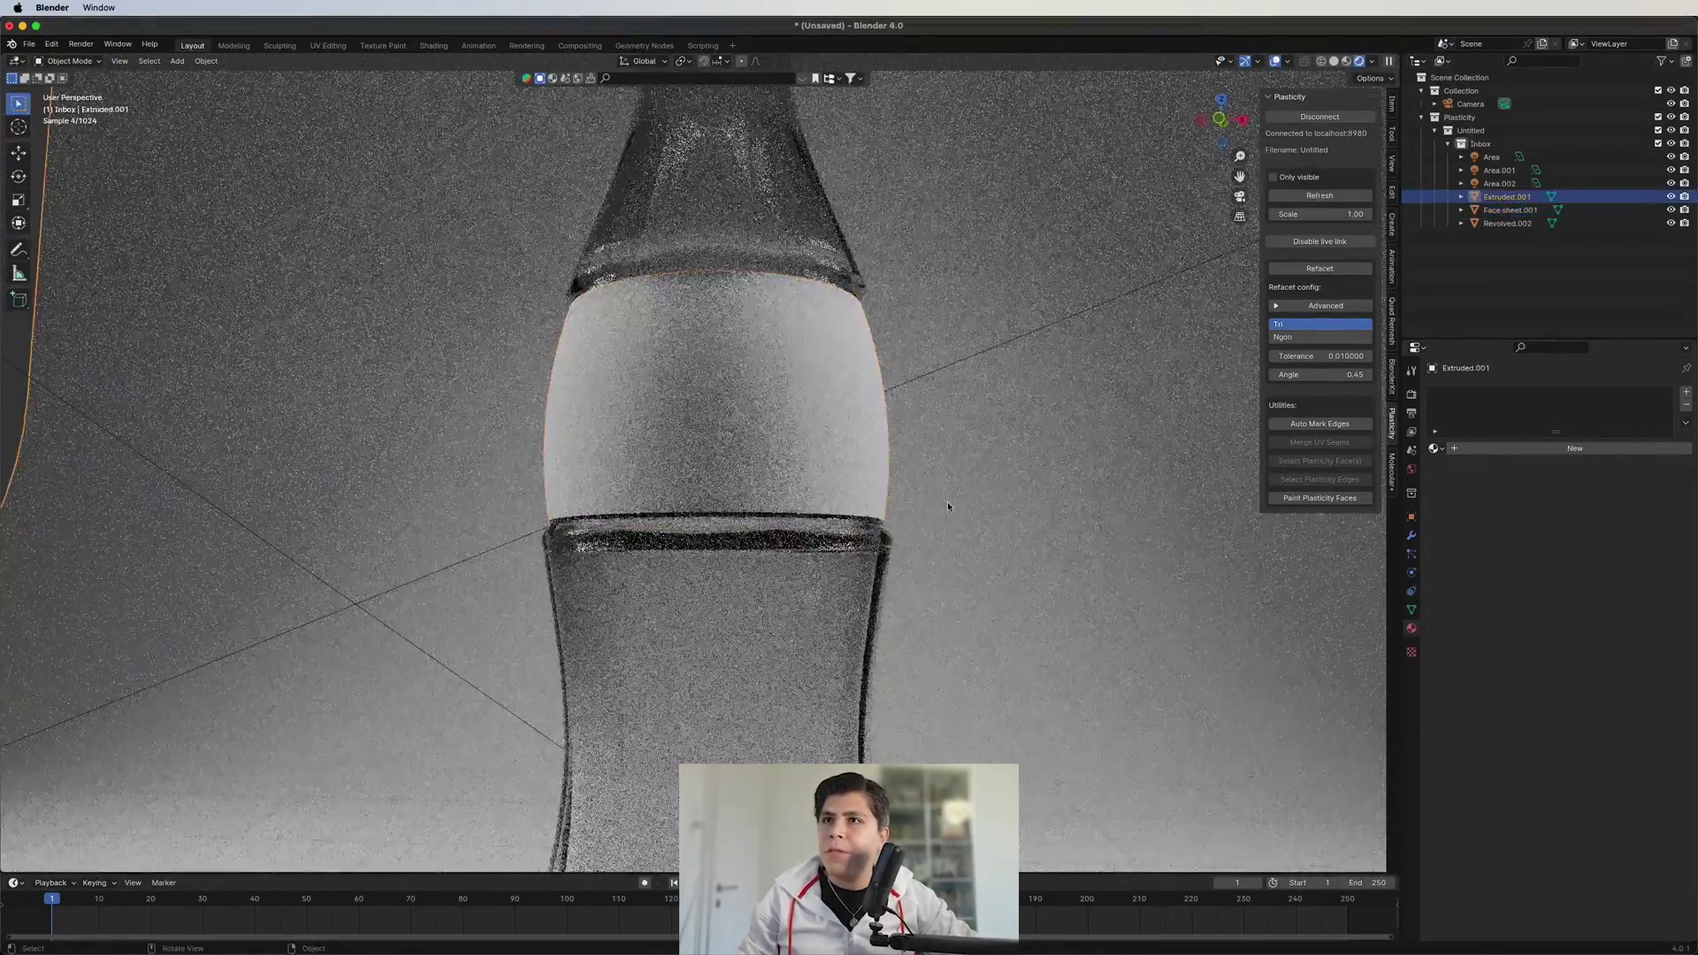
{"action": "left_click", "coordinate": [946, 508]}
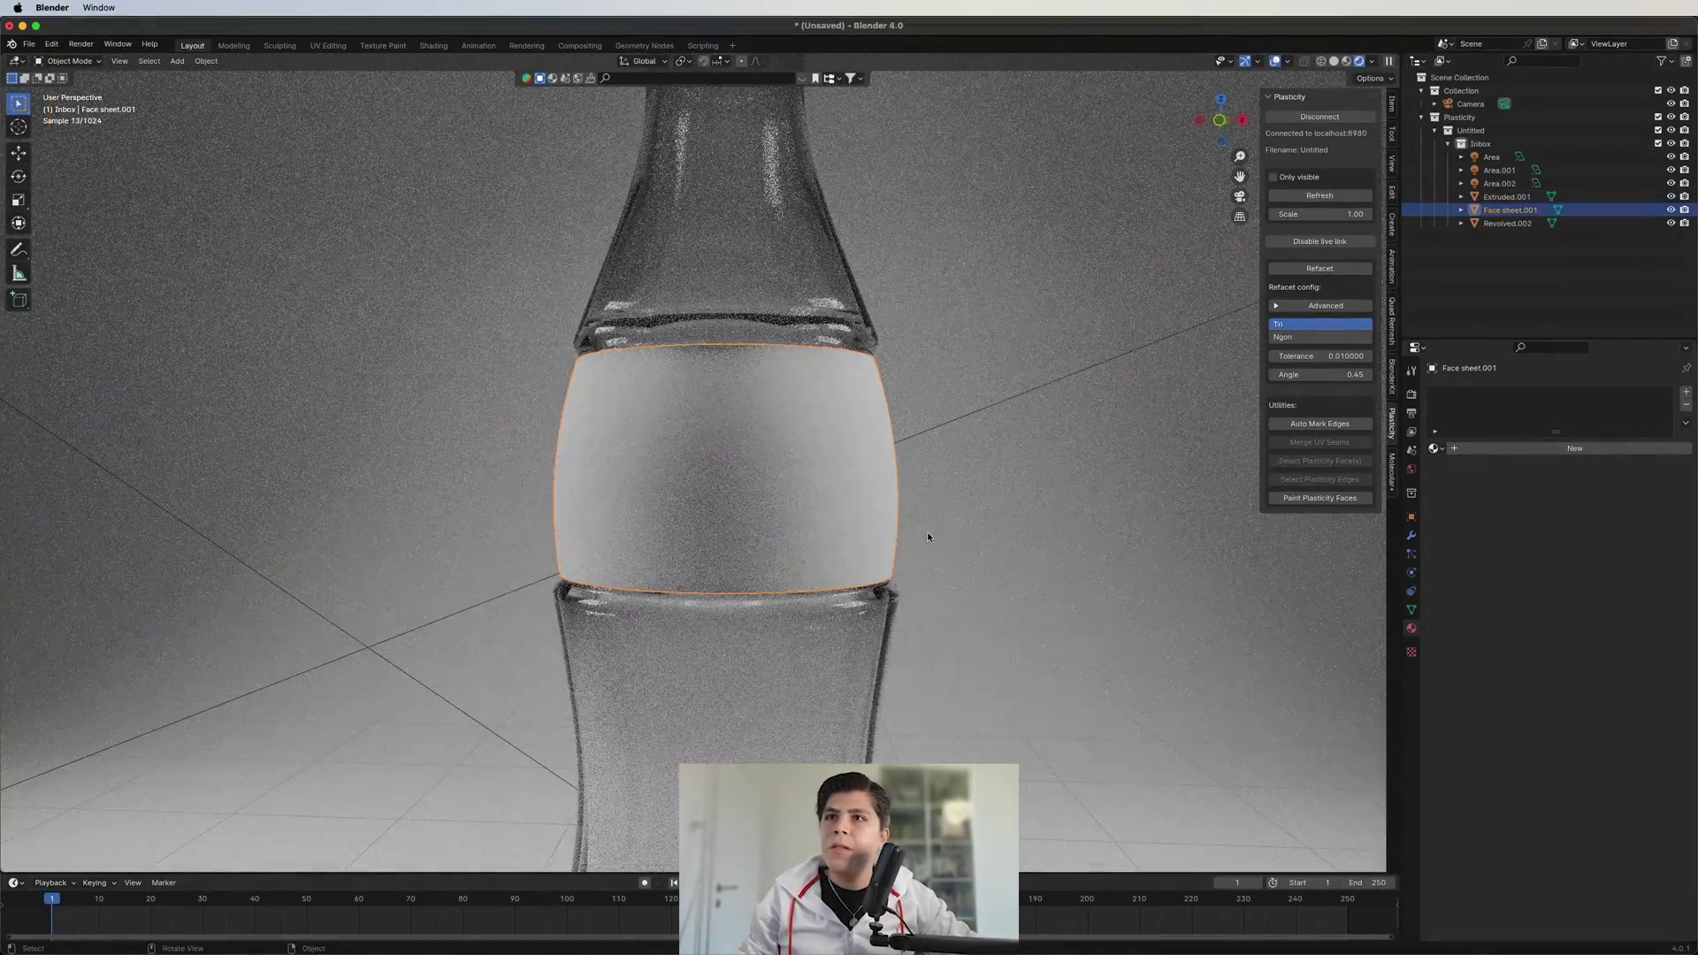
- Give the label band a new material with a red base color
{"action": "left_click", "coordinate": [1511, 448]}
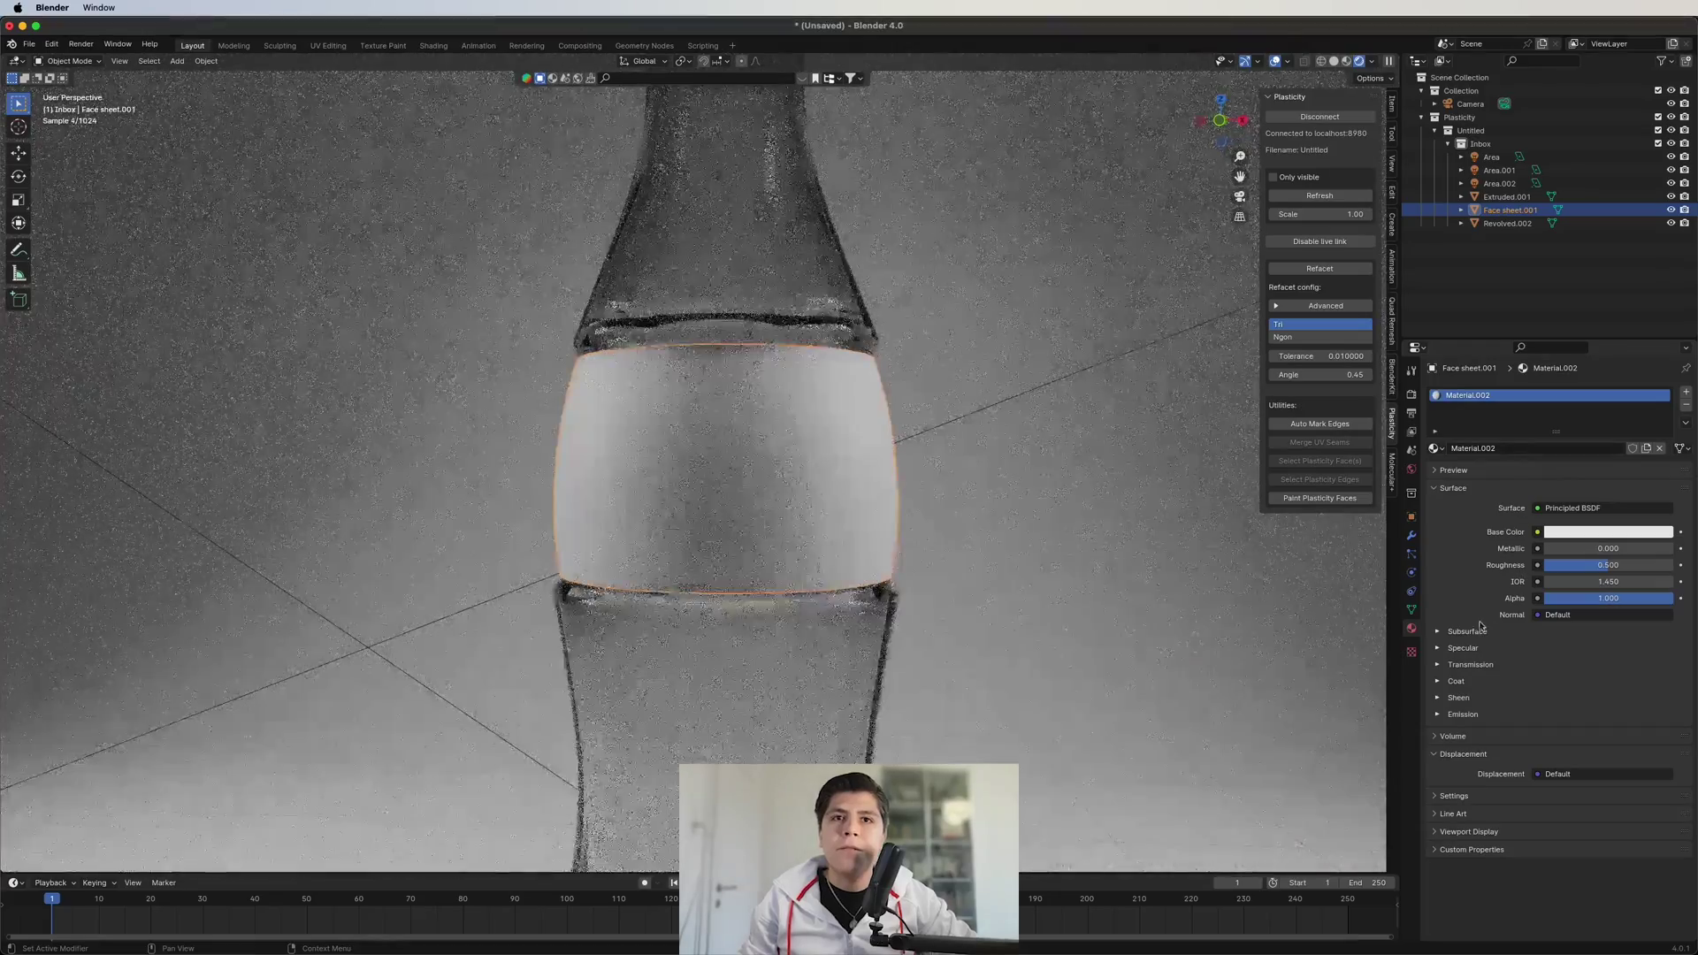
{"action": "left_click", "coordinate": [1608, 532]}
{"action": "left_click_drag", "start_coordinate": [1592, 396], "coordinate": [1577, 436]}
{"action": "scroll", "coordinate": [902, 477], "scroll_direction": "down", "scroll_amount": 4}
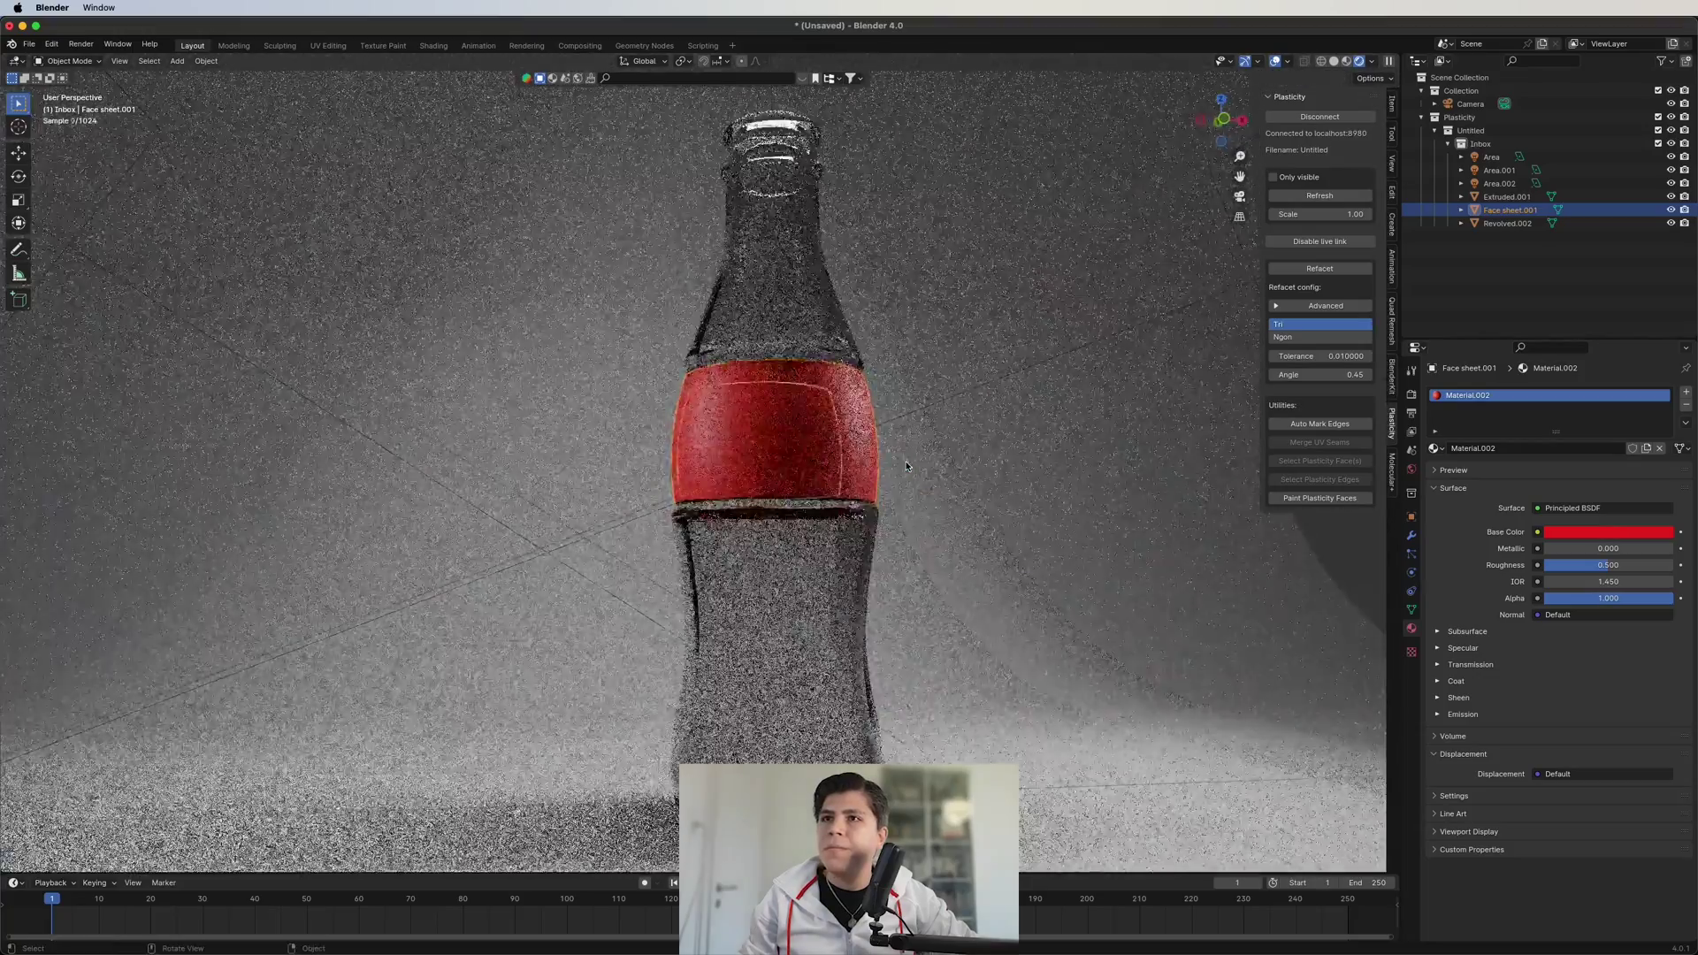
{"action": "middle_click_drag", "start_coordinate": [902, 468], "coordinate": [831, 513]}
{"action": "scroll", "coordinate": [830, 593], "scroll_direction": "up", "scroll_amount": 4}
{"action": "scroll", "coordinate": [831, 517], "scroll_direction": "down", "scroll_amount": 3}
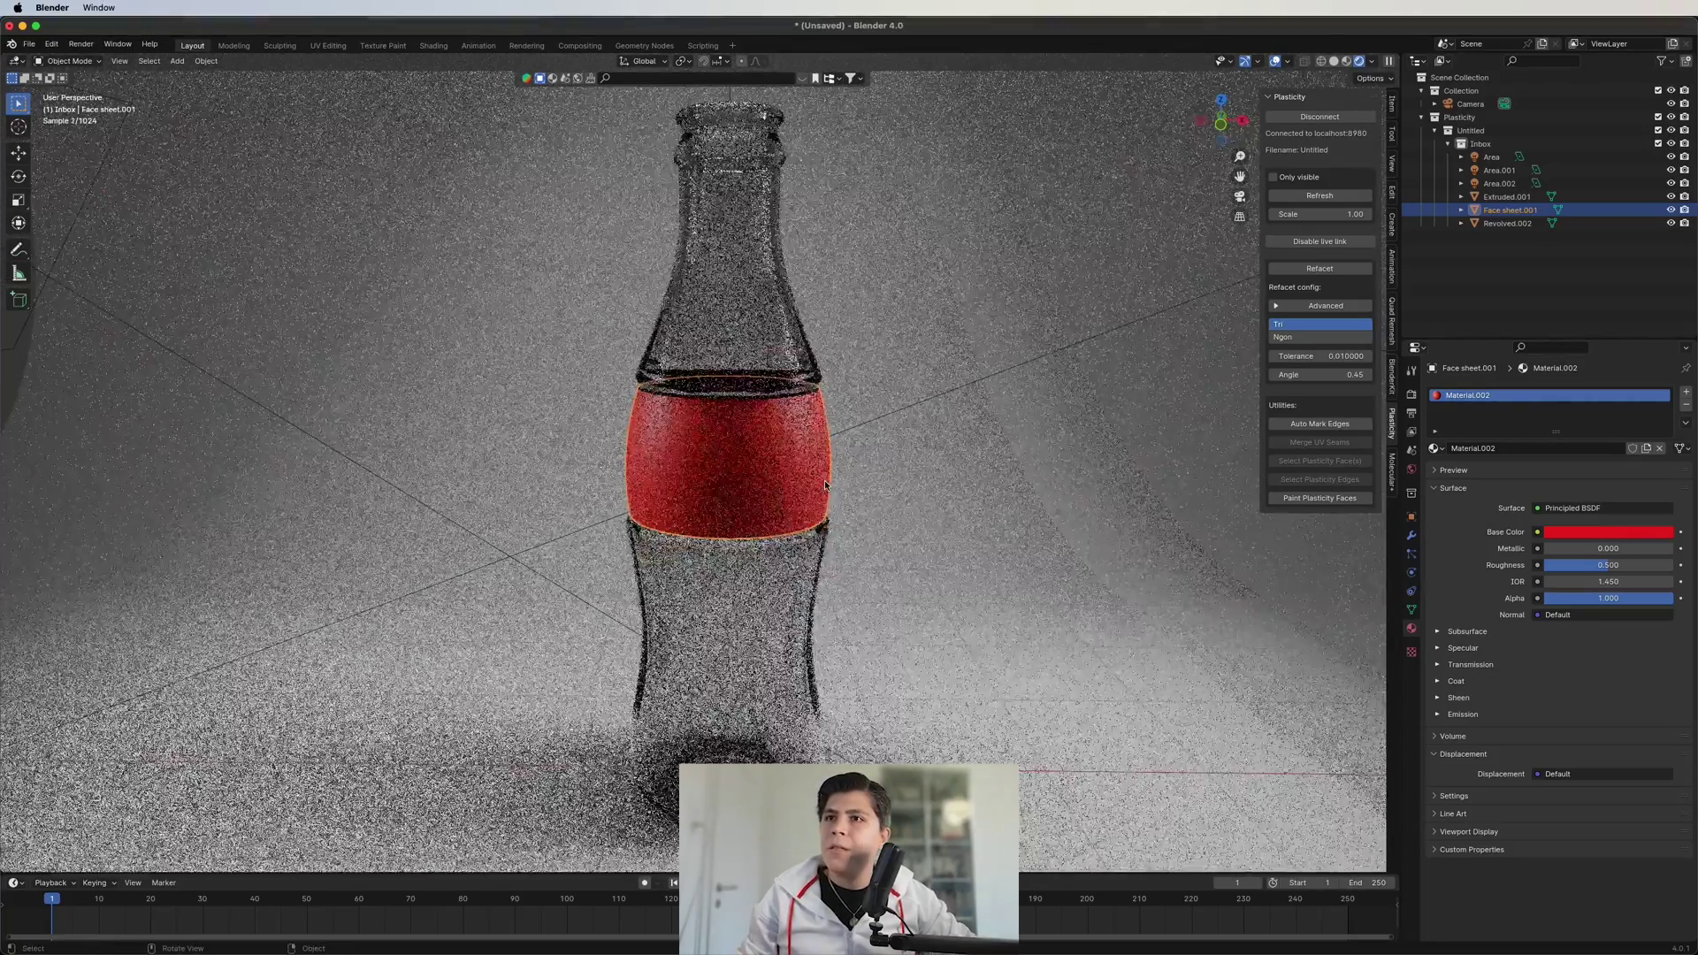
- Give the curved backdrop a new material with a white emission color and an emission strength of 0.6
{"action": "left_click", "coordinate": [826, 540]}
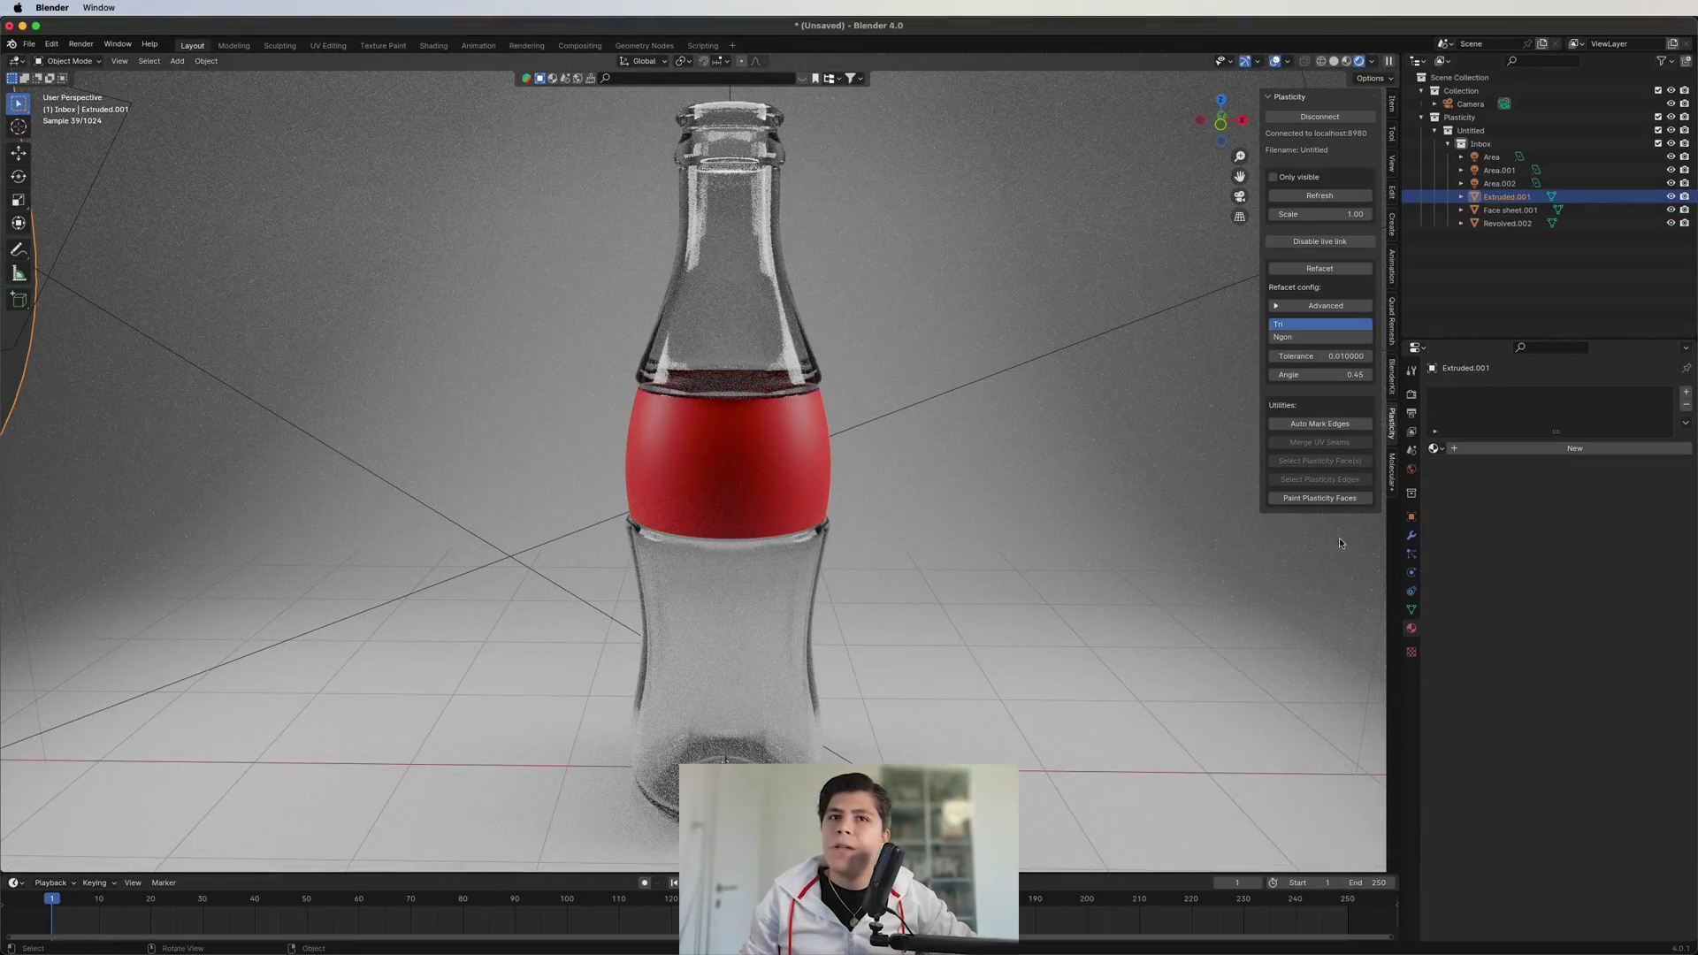
{"action": "left_click", "coordinate": [1537, 451]}
{"action": "left_click", "coordinate": [1462, 713]}
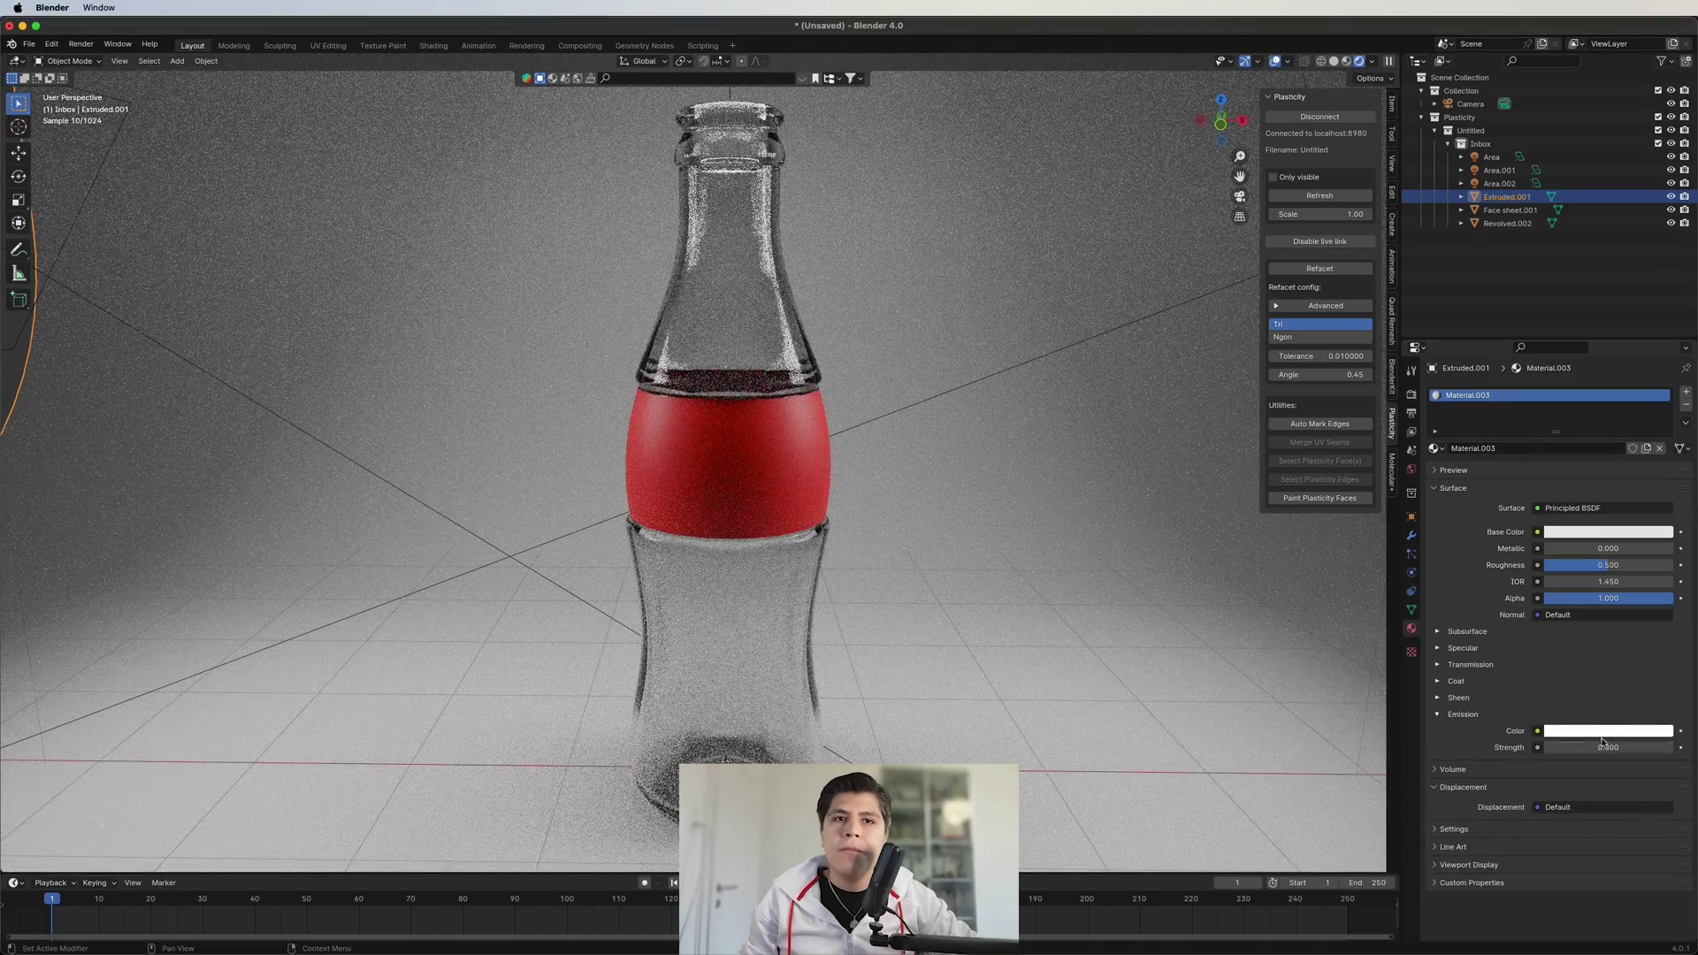
{"action": "left_click", "coordinate": [1606, 732]}
{"action": "left_click_drag", "start_coordinate": [1607, 748], "coordinate": [1660, 747]}
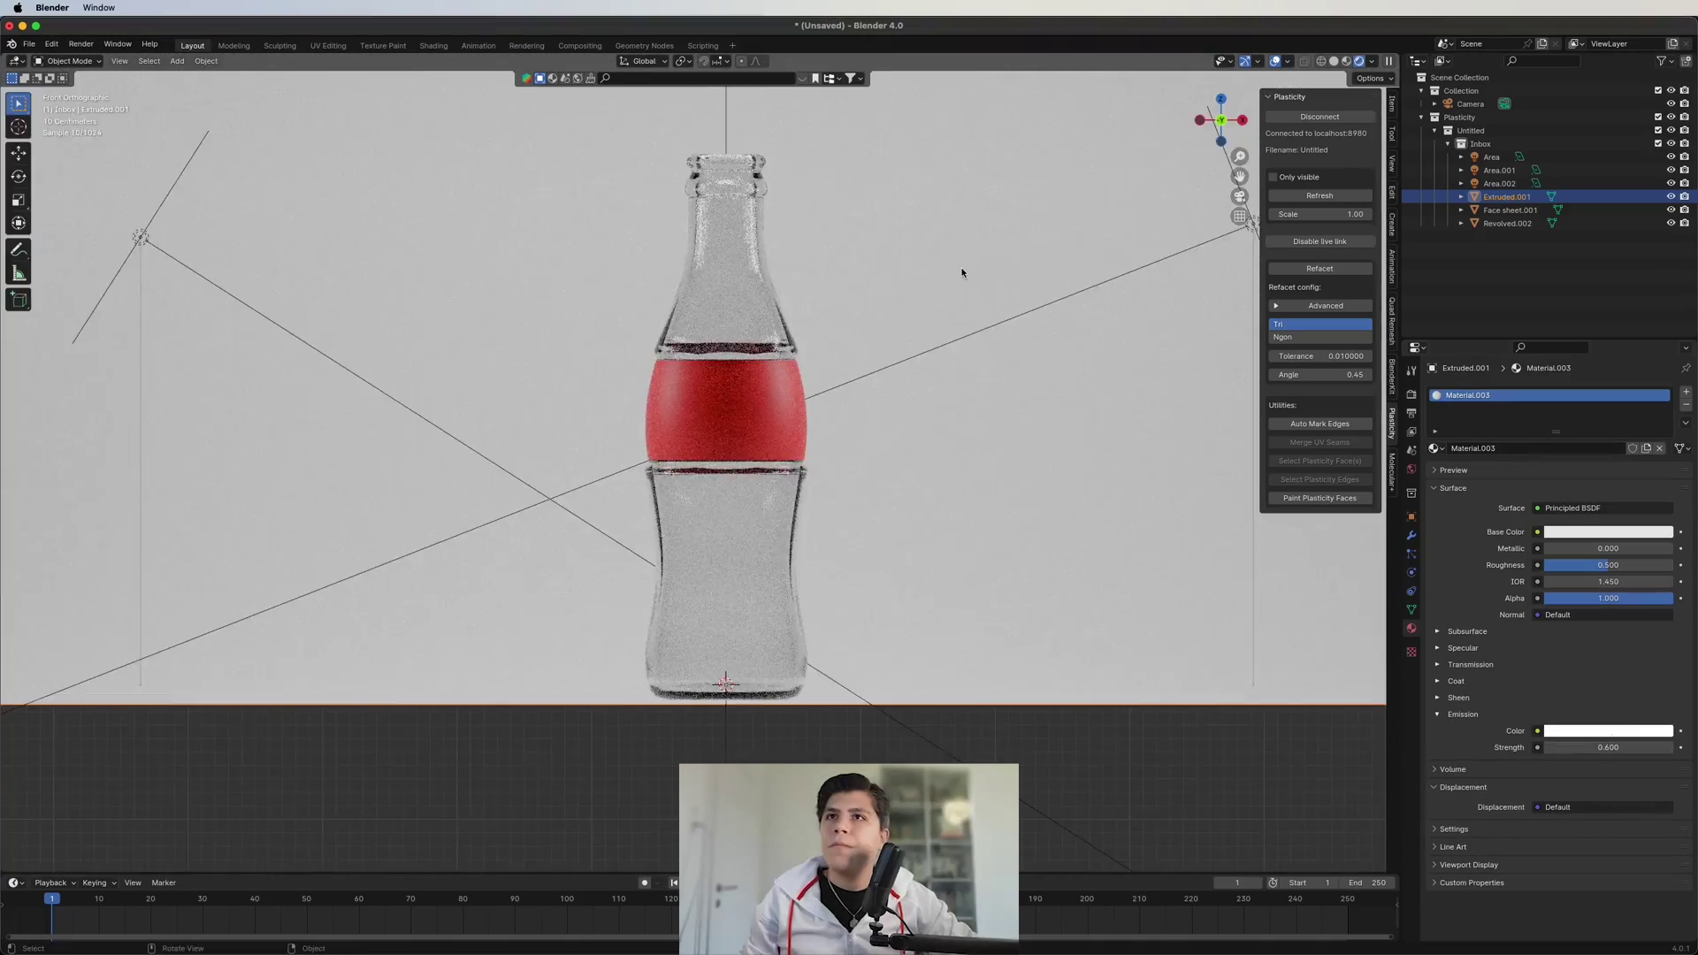
- Look through the camera, lock it to the view and reframe it straight onto the whole bottle
{"action": "scroll", "coordinate": [963, 273], "scroll_direction": "up", "scroll_amount": 2}
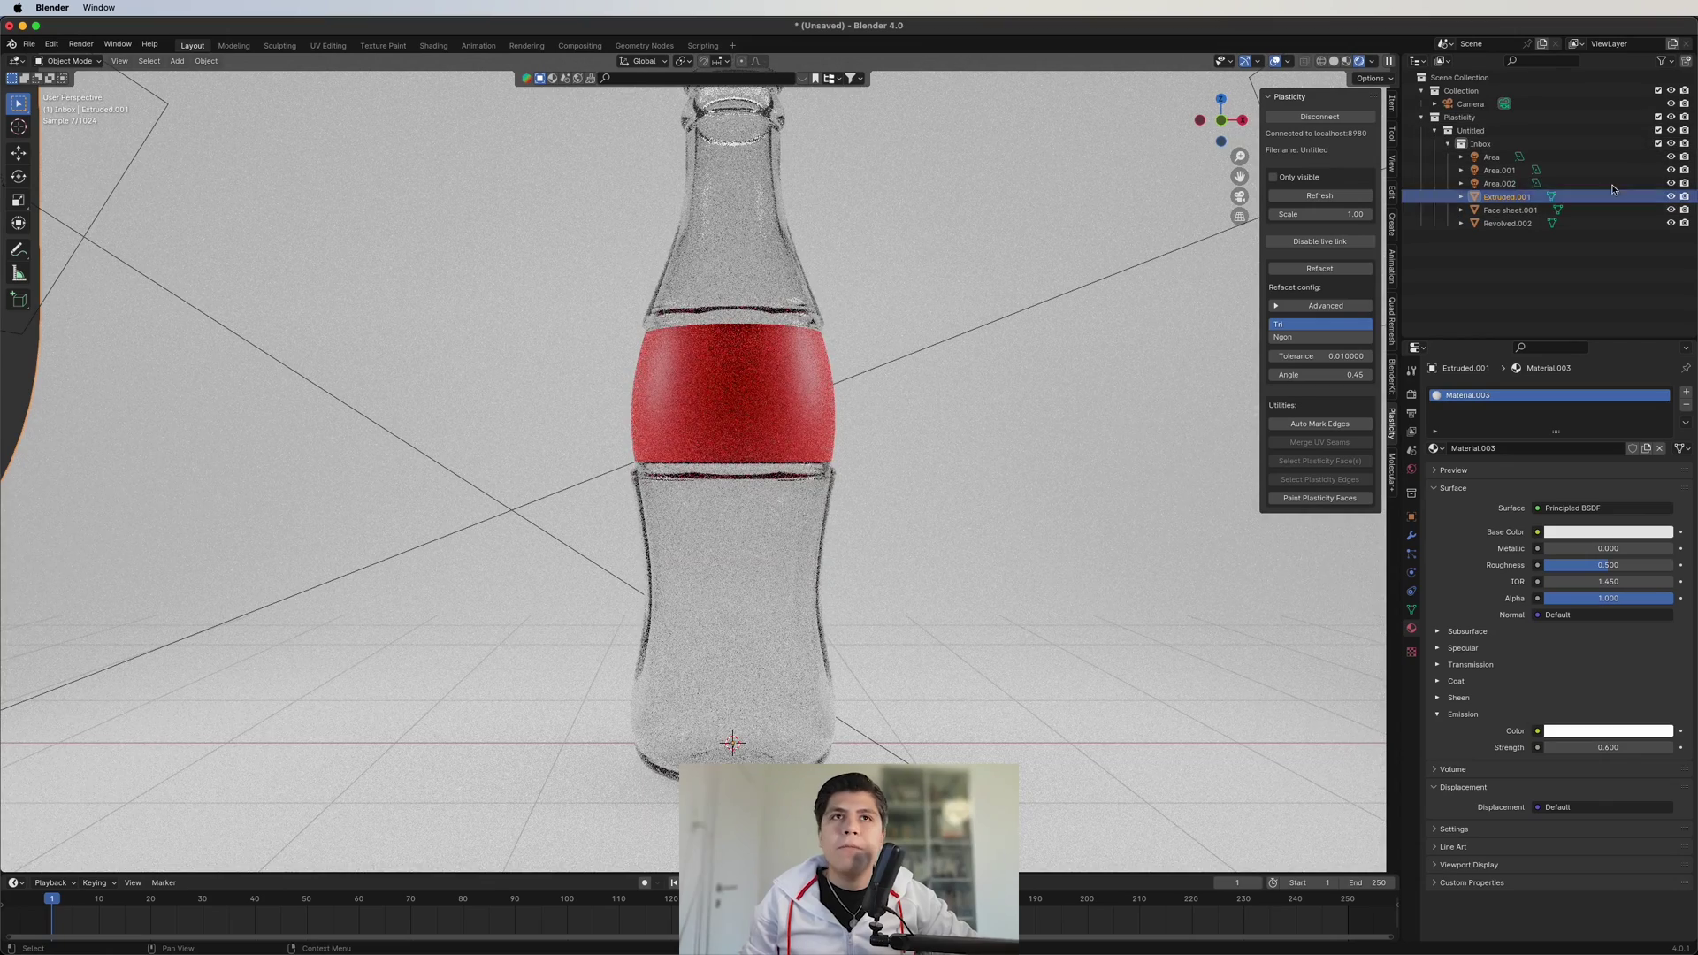
{"action": "key", "text": "KP_0"}
{"action": "left_click", "coordinate": [1393, 164]}
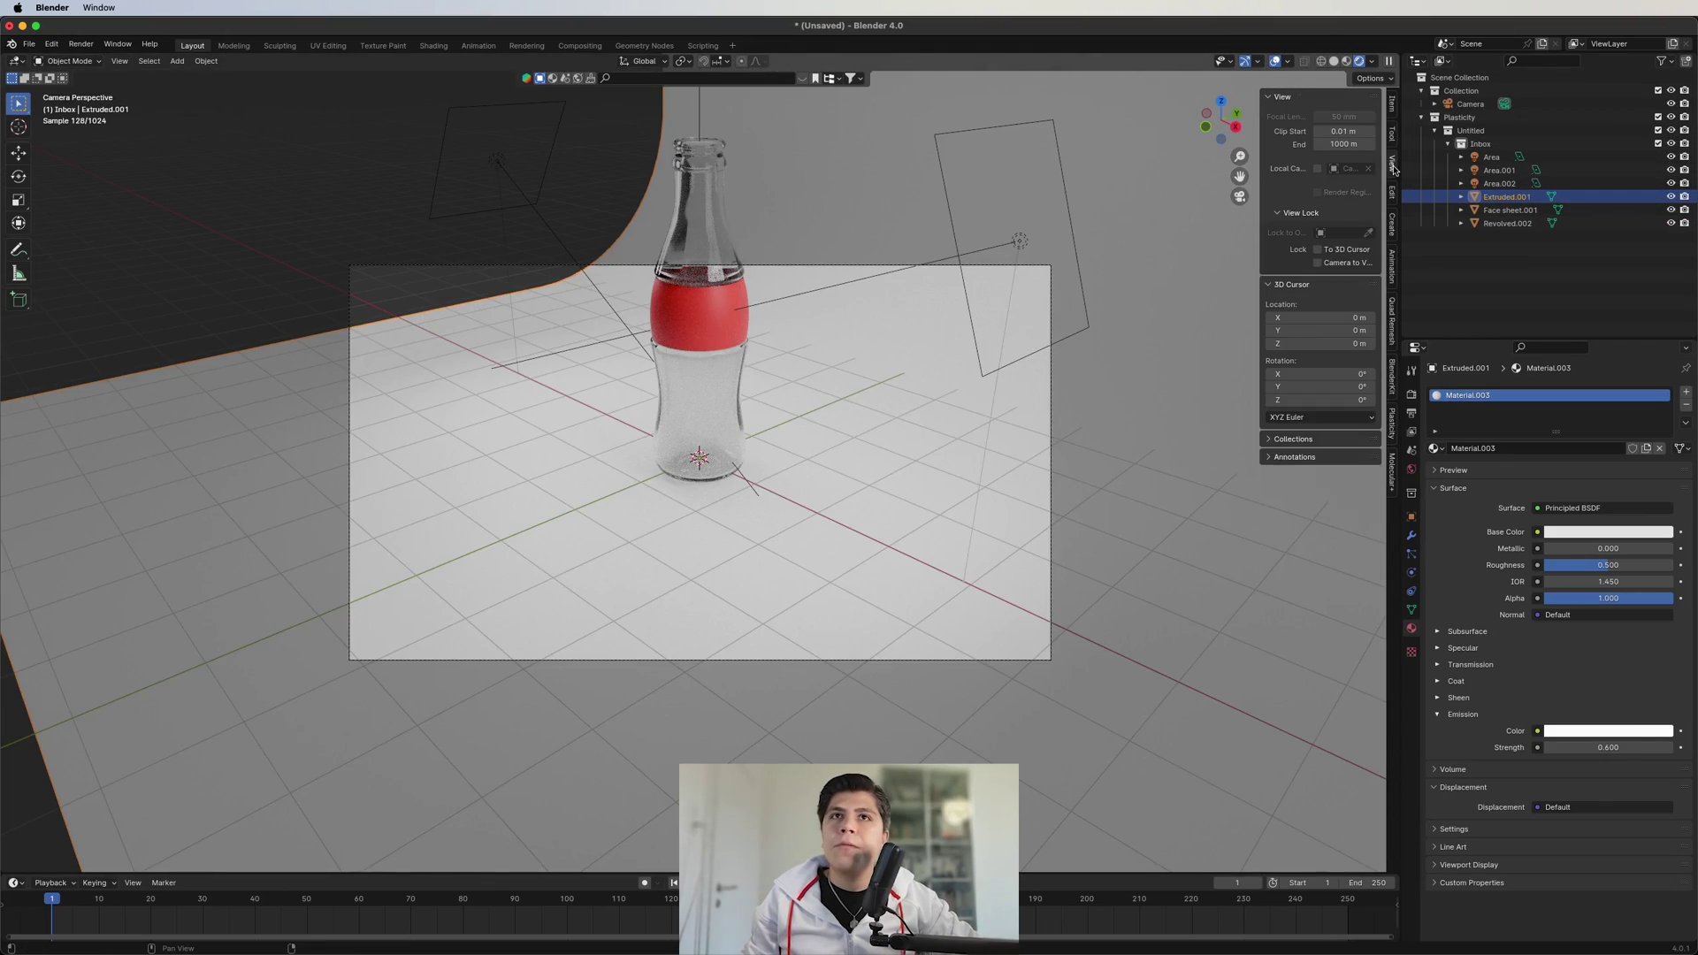
{"action": "left_click", "coordinate": [1318, 263]}
{"action": "middle_click_drag", "start_coordinate": [731, 317], "coordinate": [910, 544]}
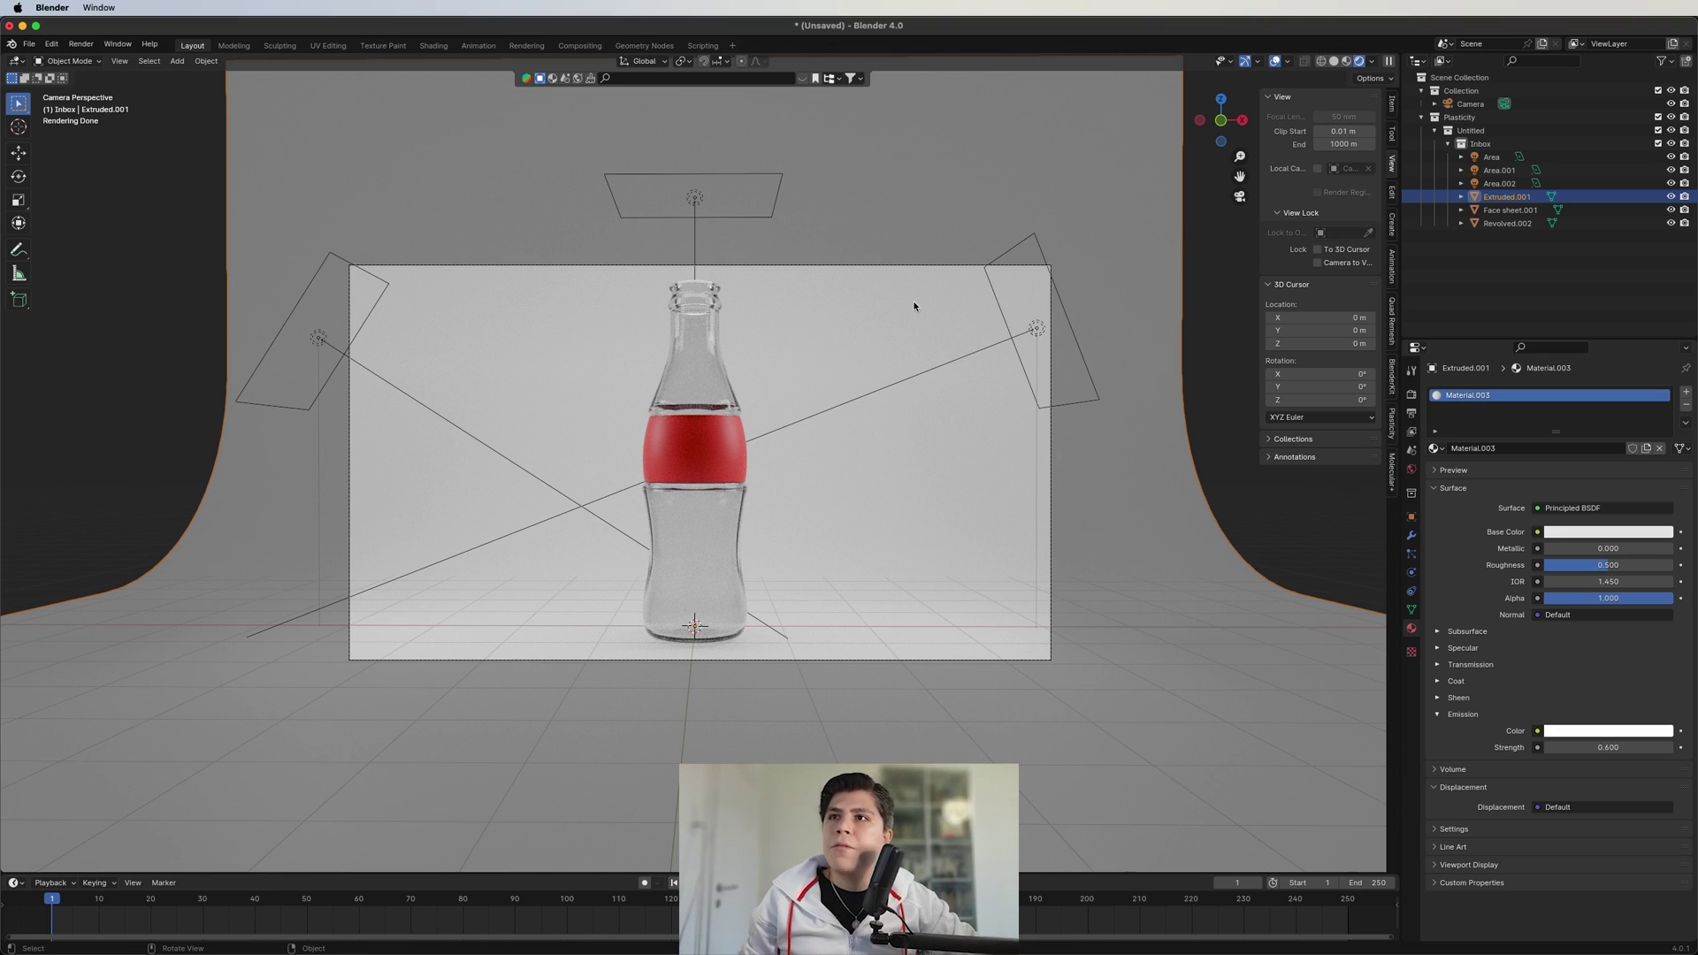
- Turn off Scene World in the viewport shading and try the second, then the first built-in HDRI as preview lighting
{"action": "left_click", "coordinate": [1372, 63]}
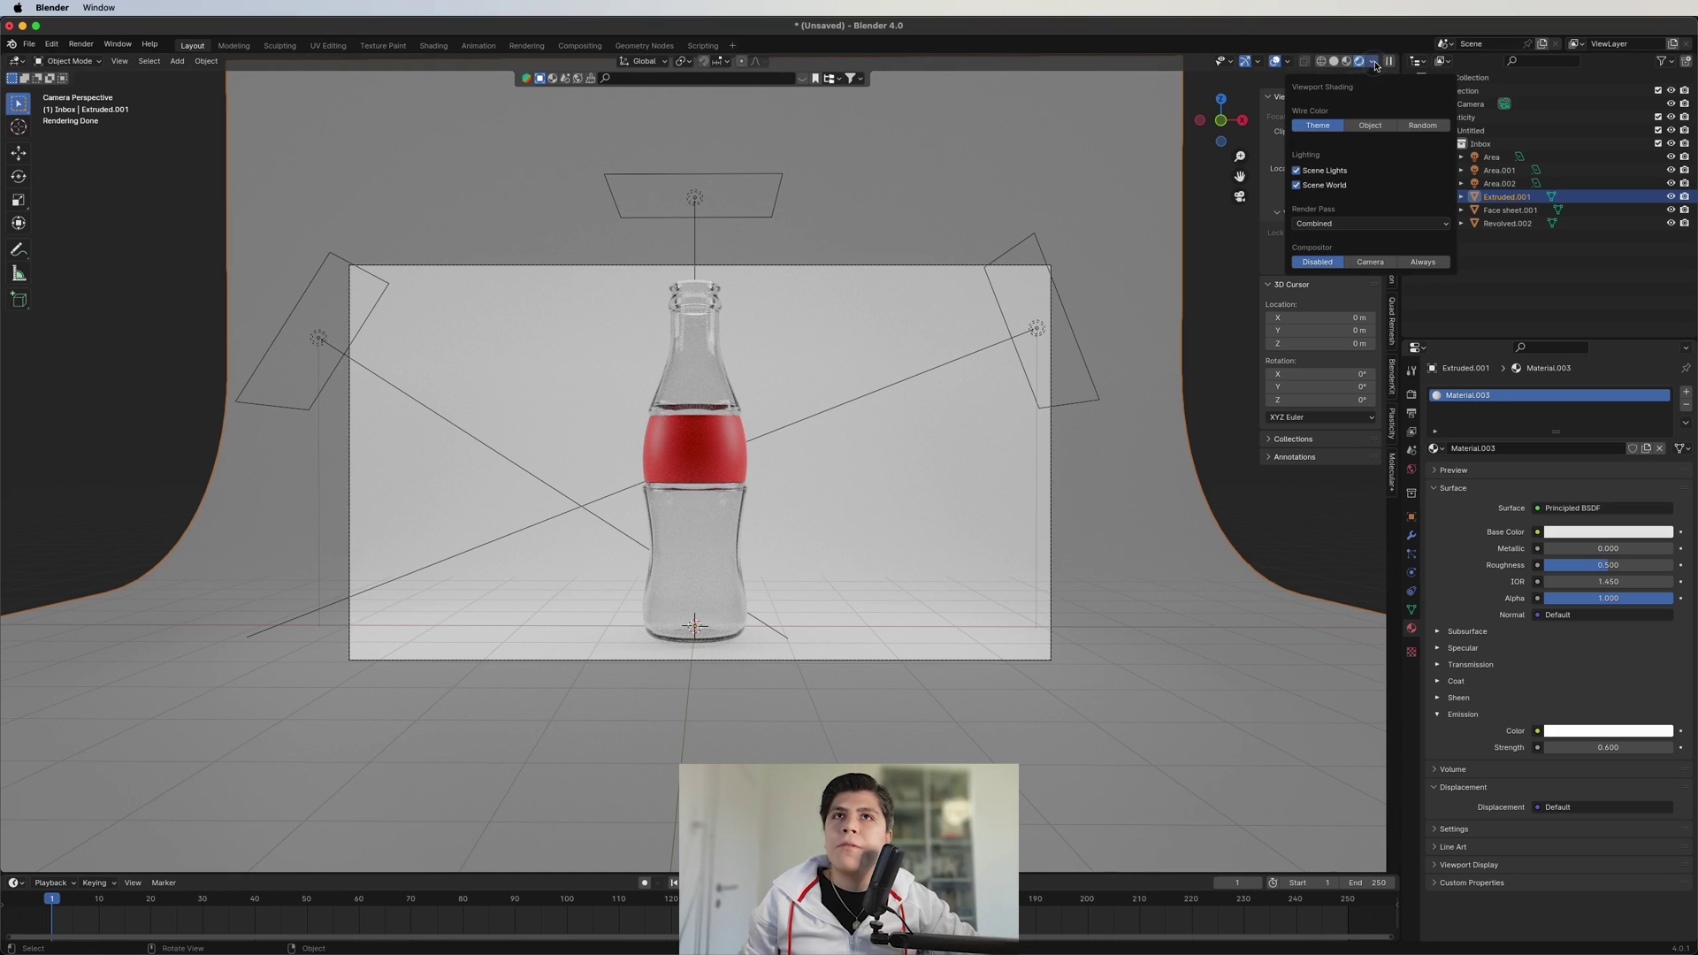
{"action": "left_click", "coordinate": [1304, 187]}
{"action": "left_click", "coordinate": [1362, 225]}
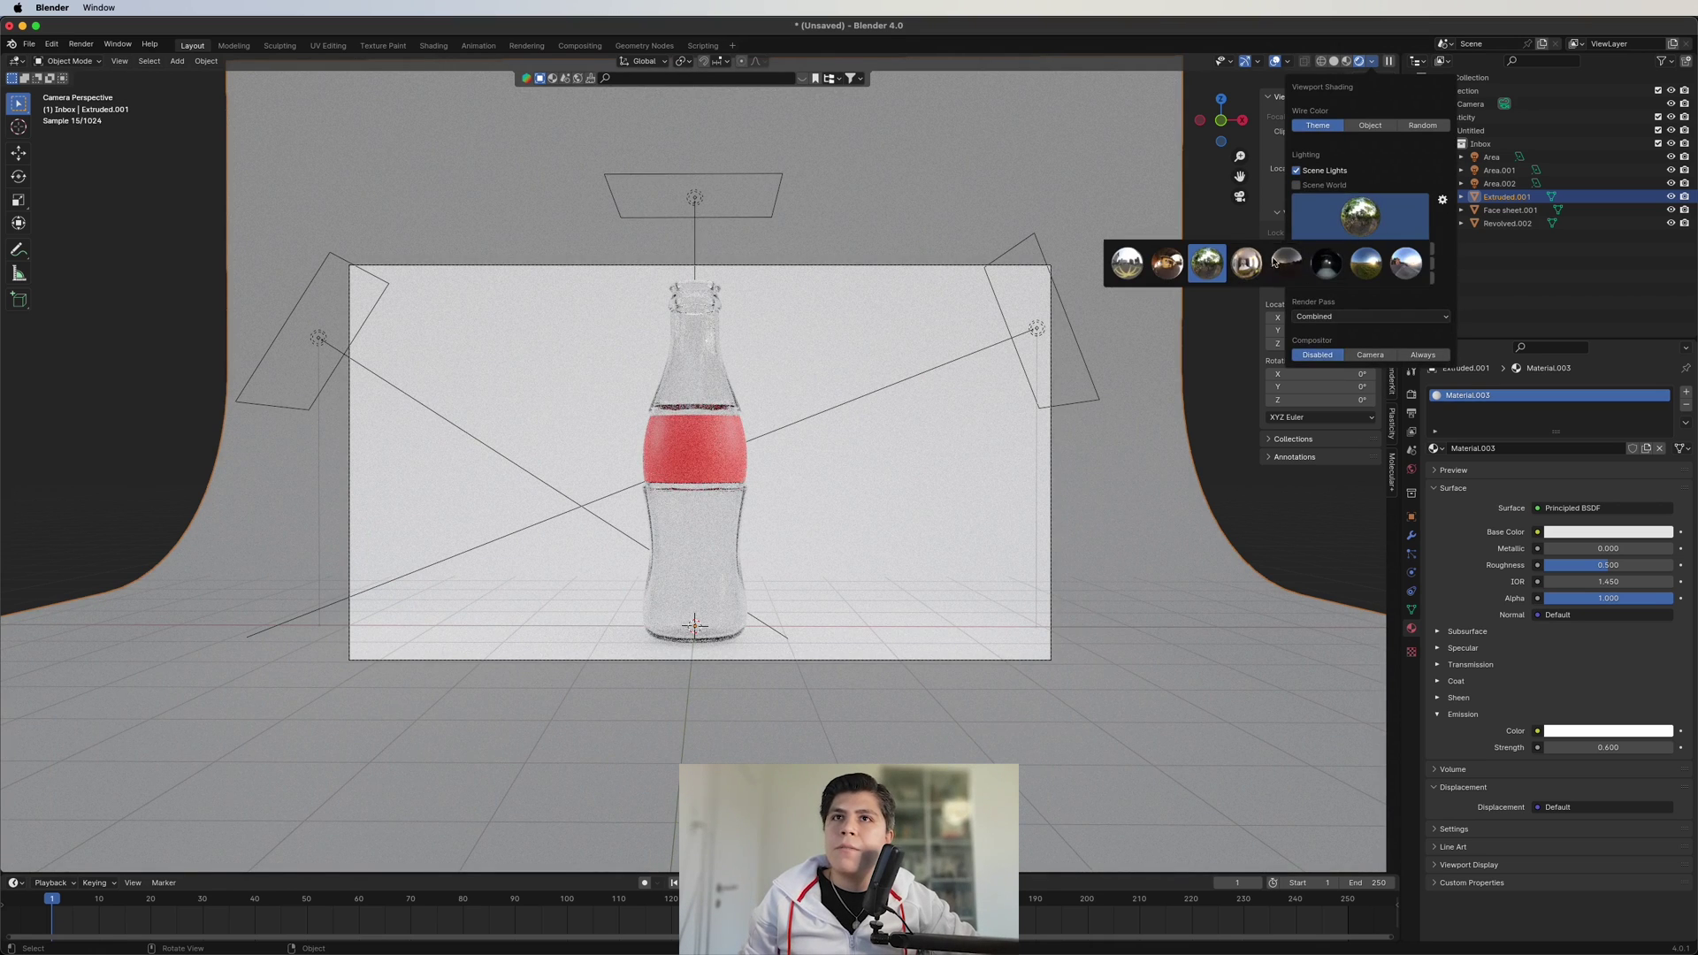
{"action": "left_click", "coordinate": [1167, 263]}
{"action": "scroll", "coordinate": [776, 303], "scroll_direction": "up", "scroll_amount": 3}
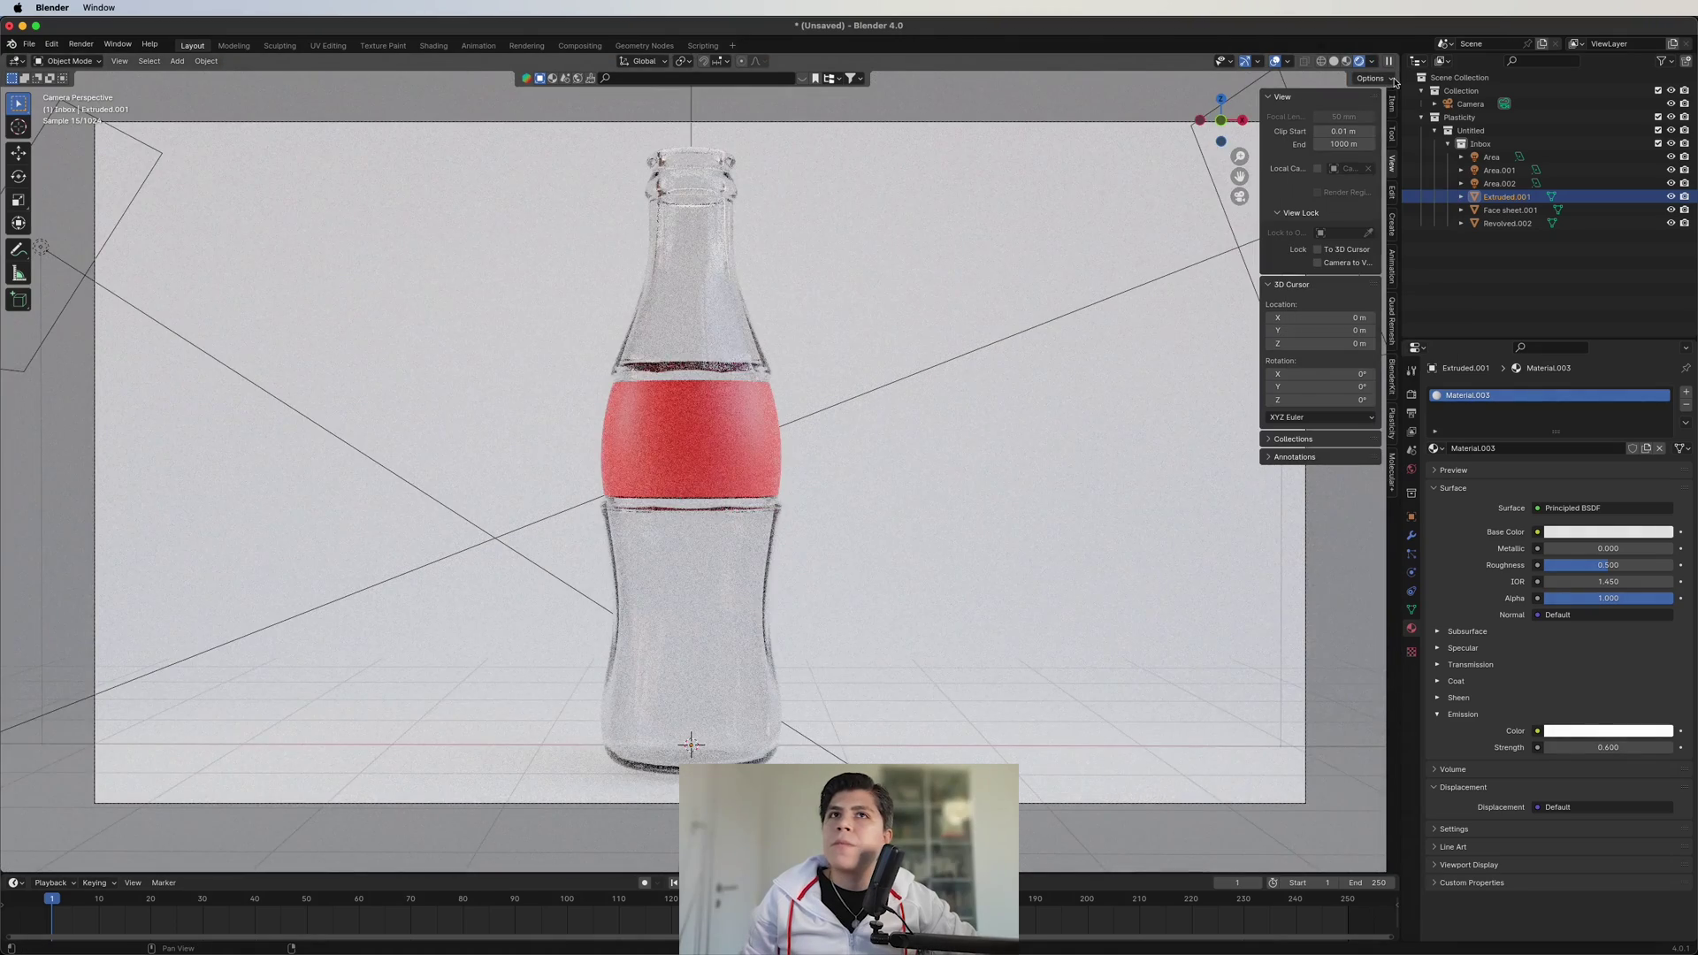
{"action": "left_click", "coordinate": [1371, 62]}
{"action": "left_click", "coordinate": [1355, 211]}
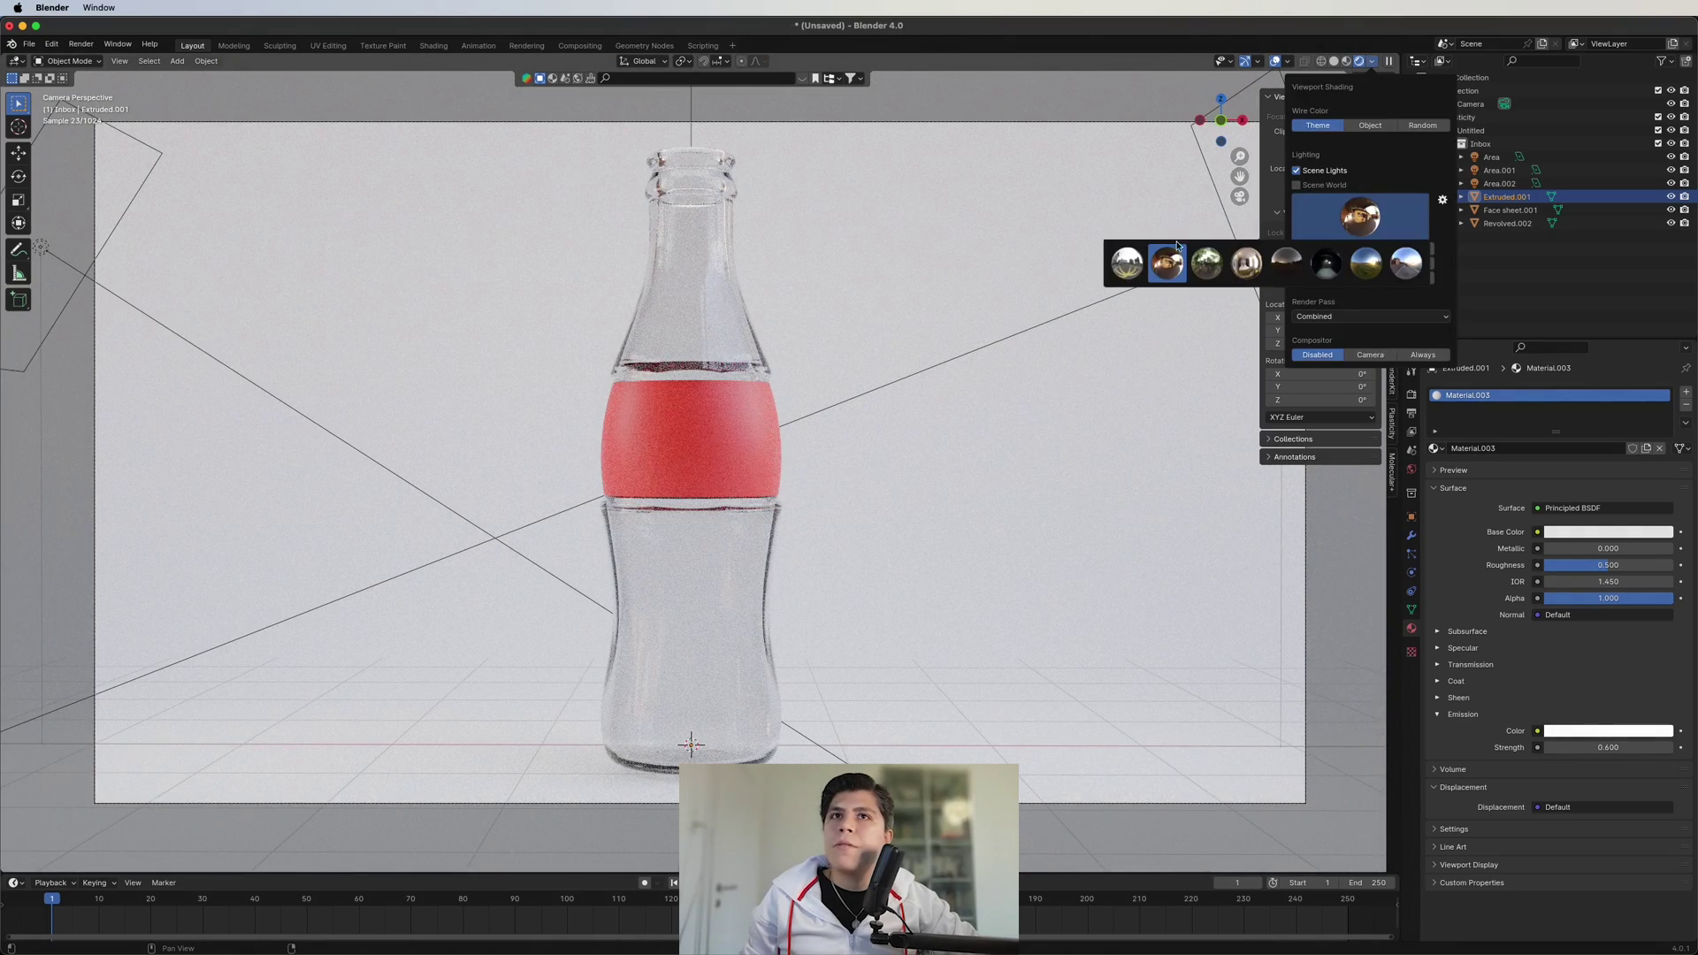
{"action": "left_click", "coordinate": [1127, 263]}
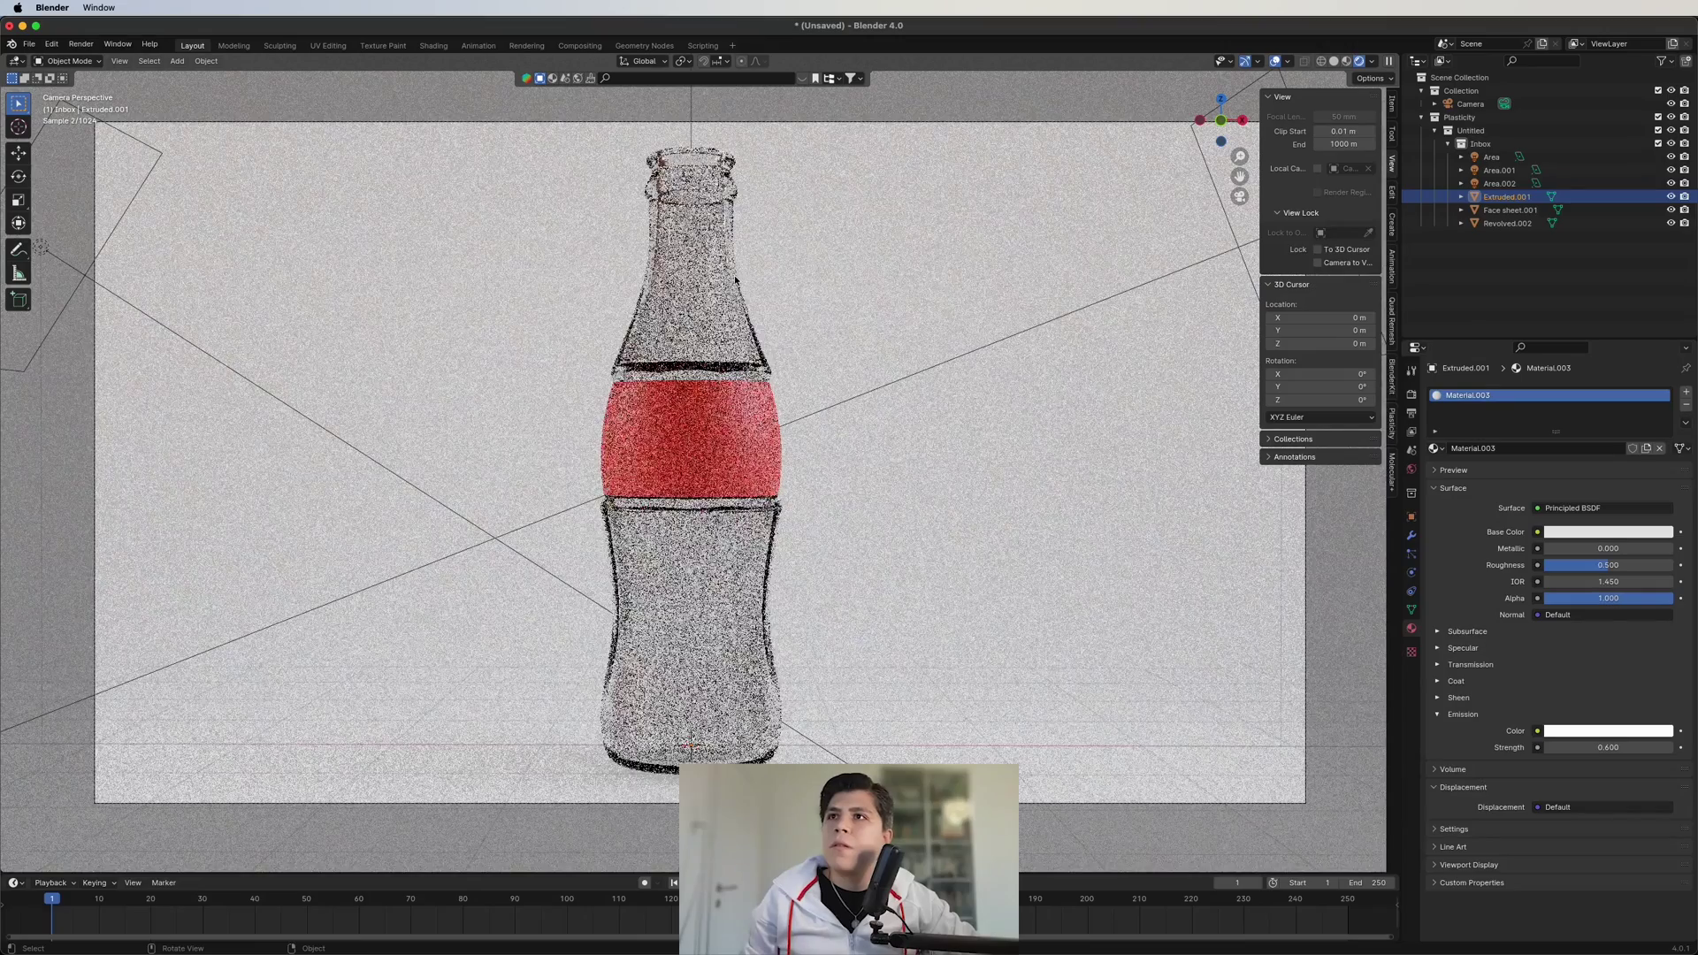
- Set the backdrop material's emission strength to 0
{"action": "left_click", "coordinate": [1608, 747]}
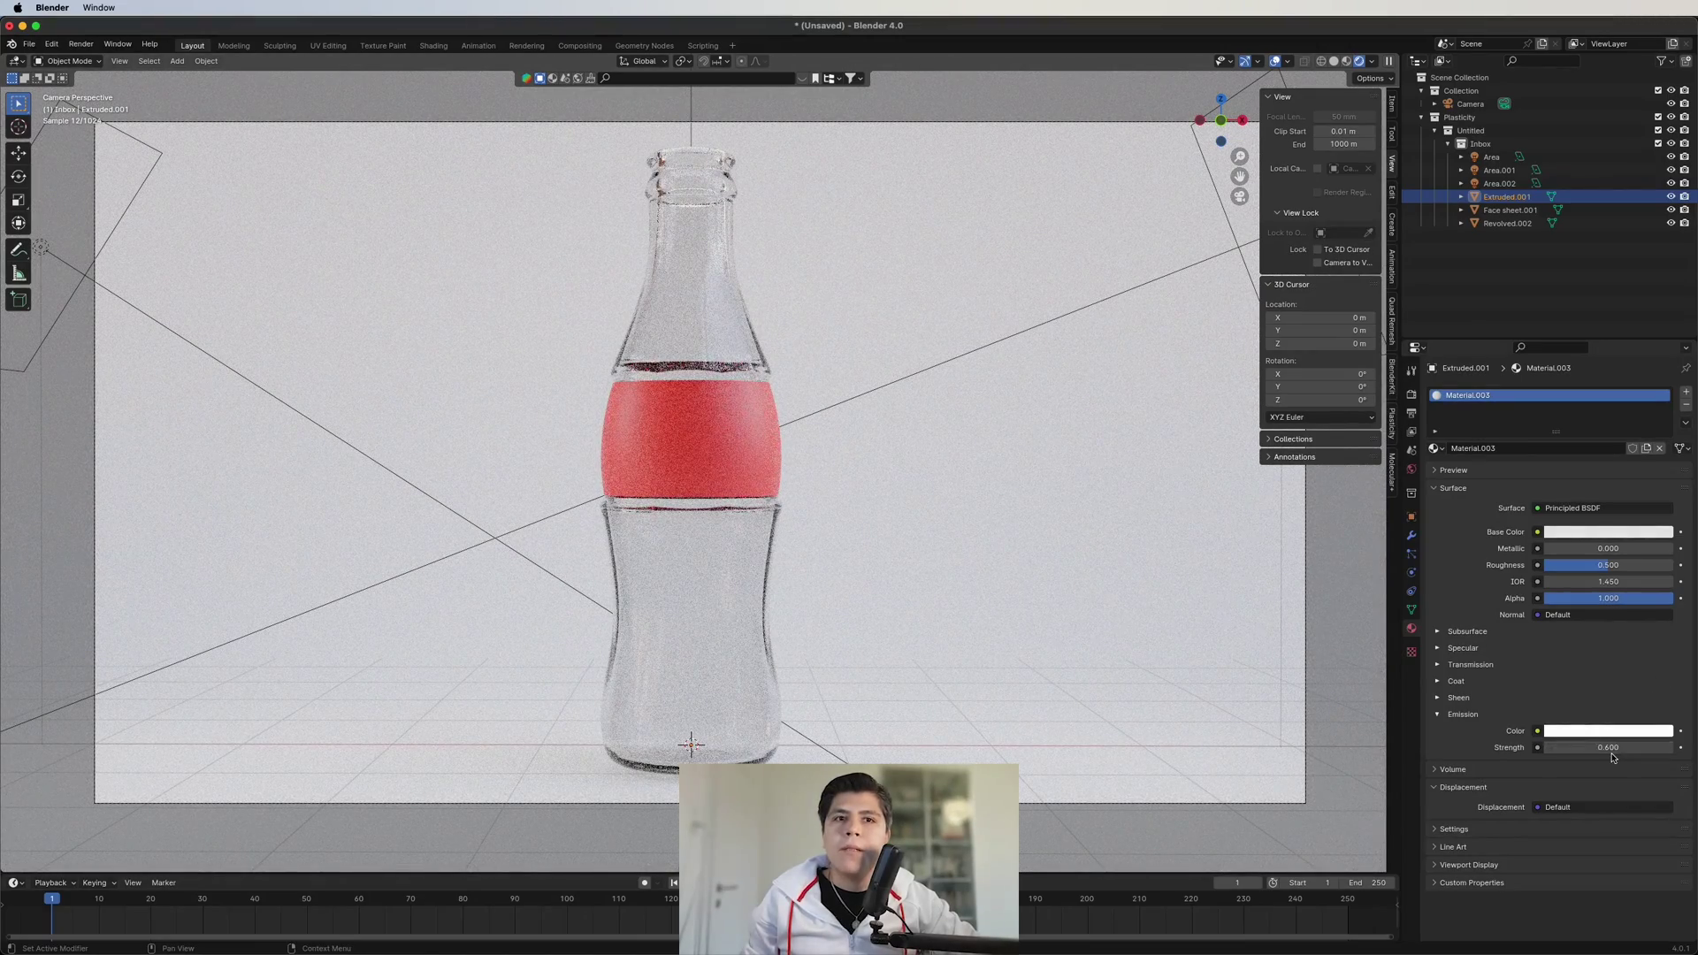
{"action": "type", "text": "0"}
{"action": "key", "text": "Return"}
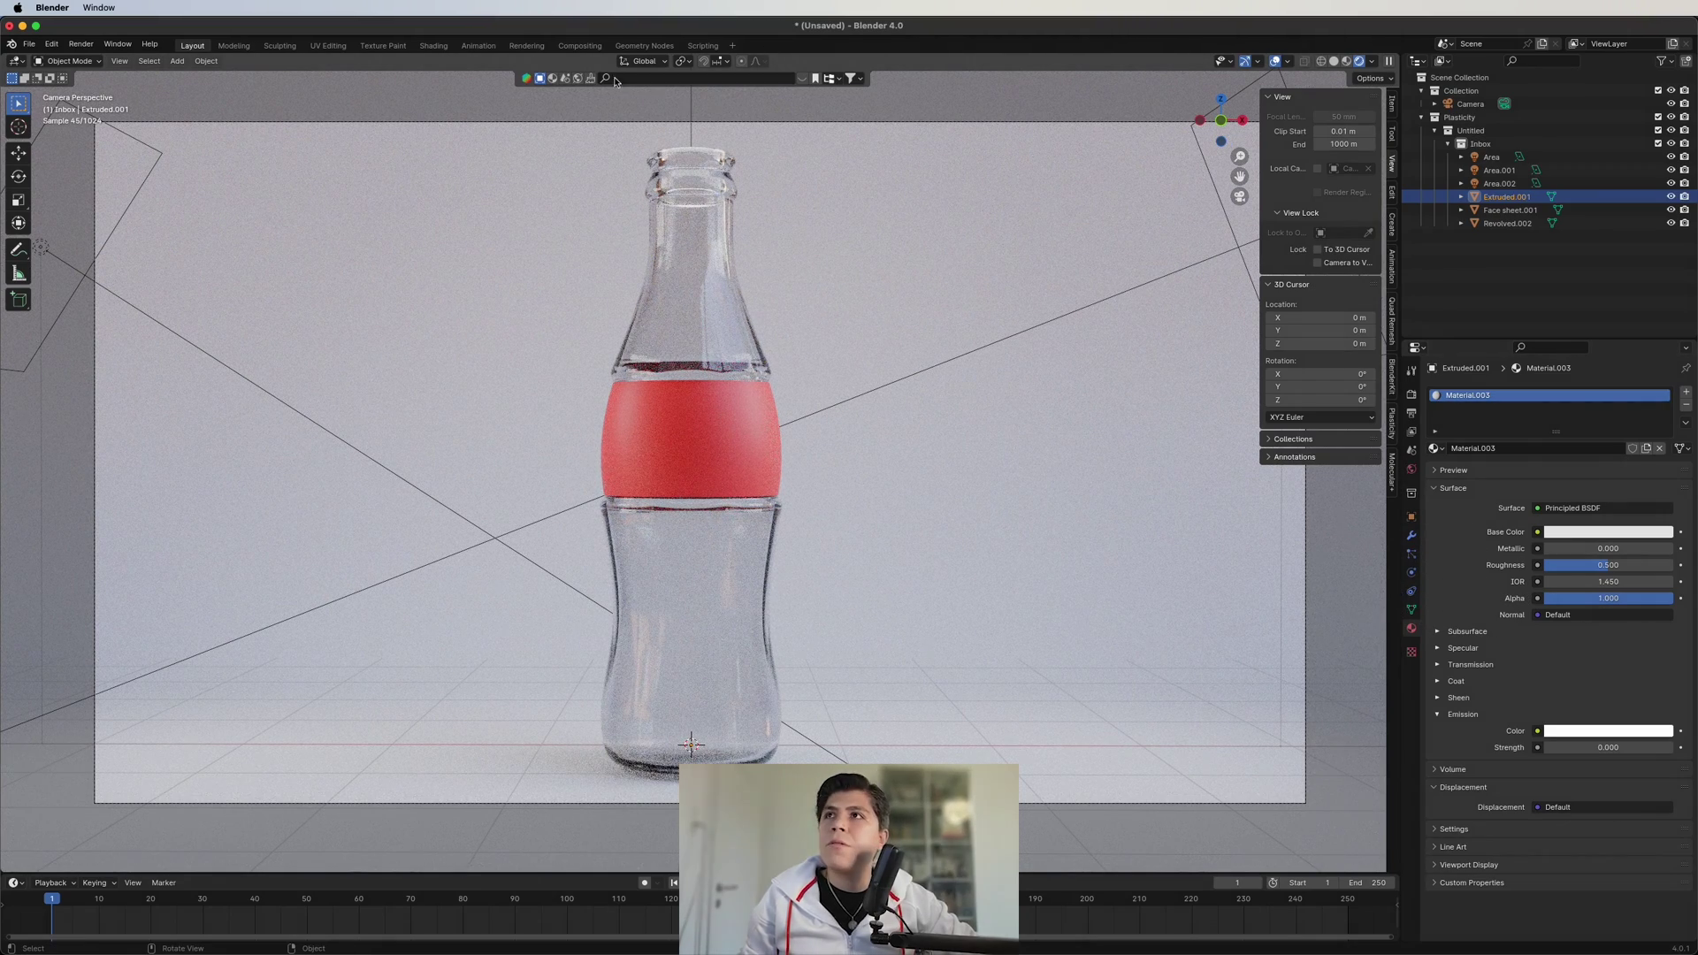
- Open the world's shader nodes in the Shading workspace and delete the Background node
{"action": "left_click", "coordinate": [434, 45]}
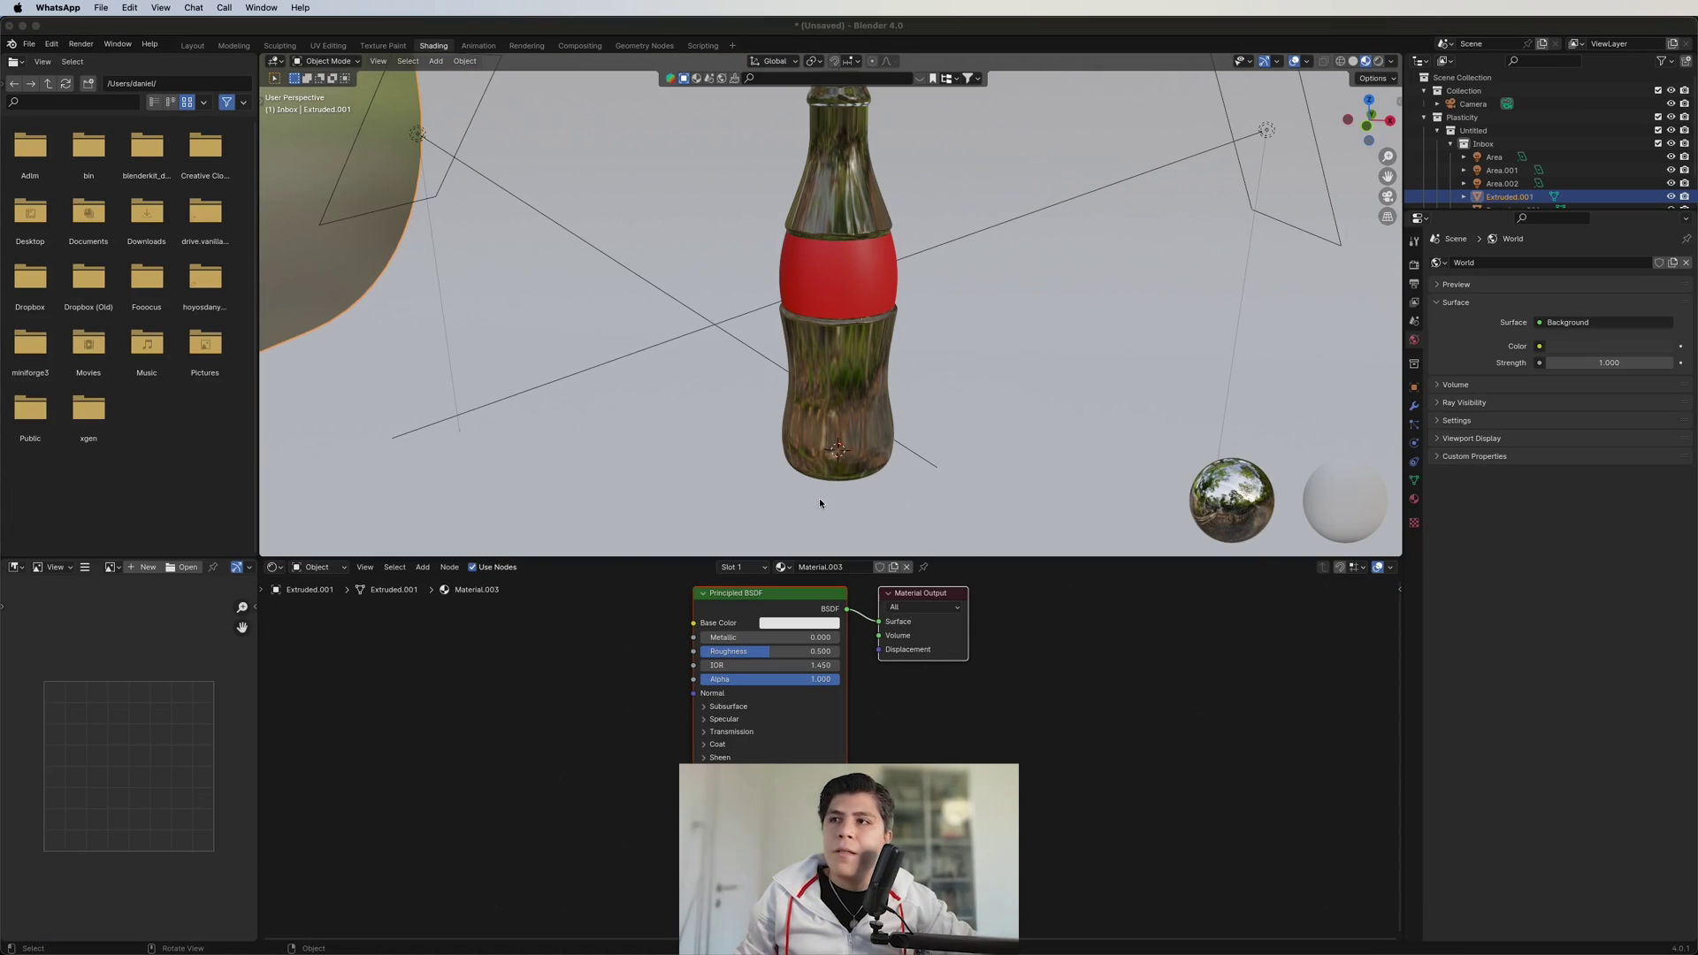
{"action": "left_click", "coordinate": [330, 571]}
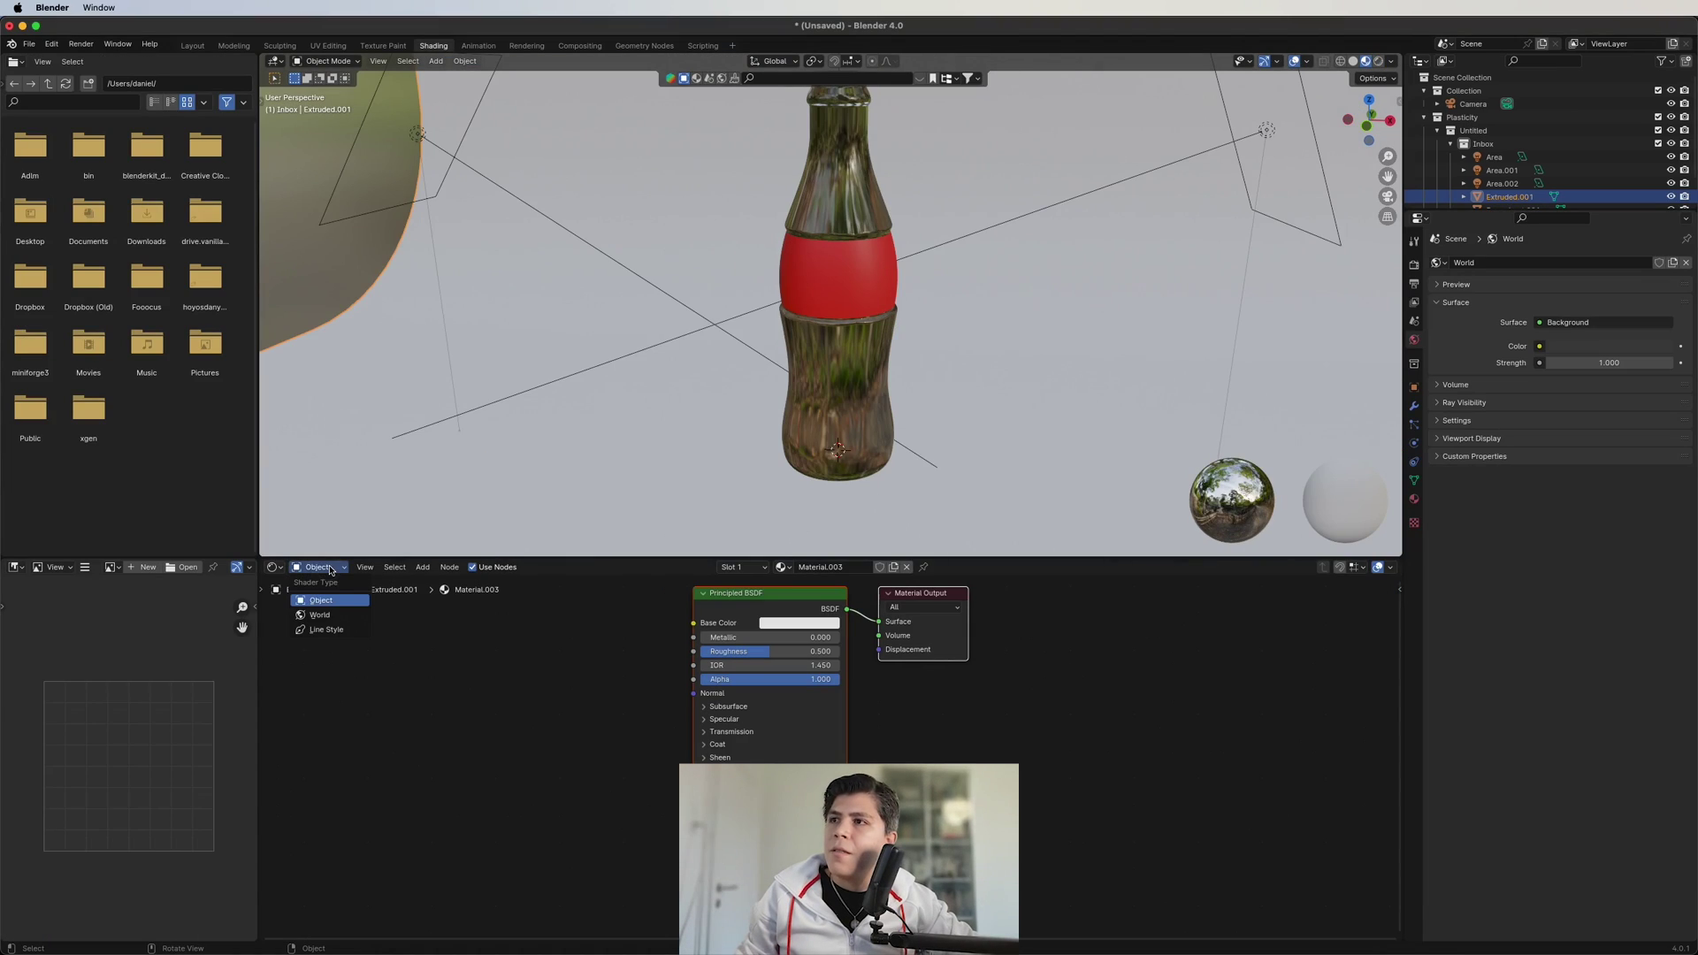
{"action": "left_click", "coordinate": [330, 614]}
{"action": "middle_click_drag", "start_coordinate": [821, 613], "coordinate": [934, 654]}
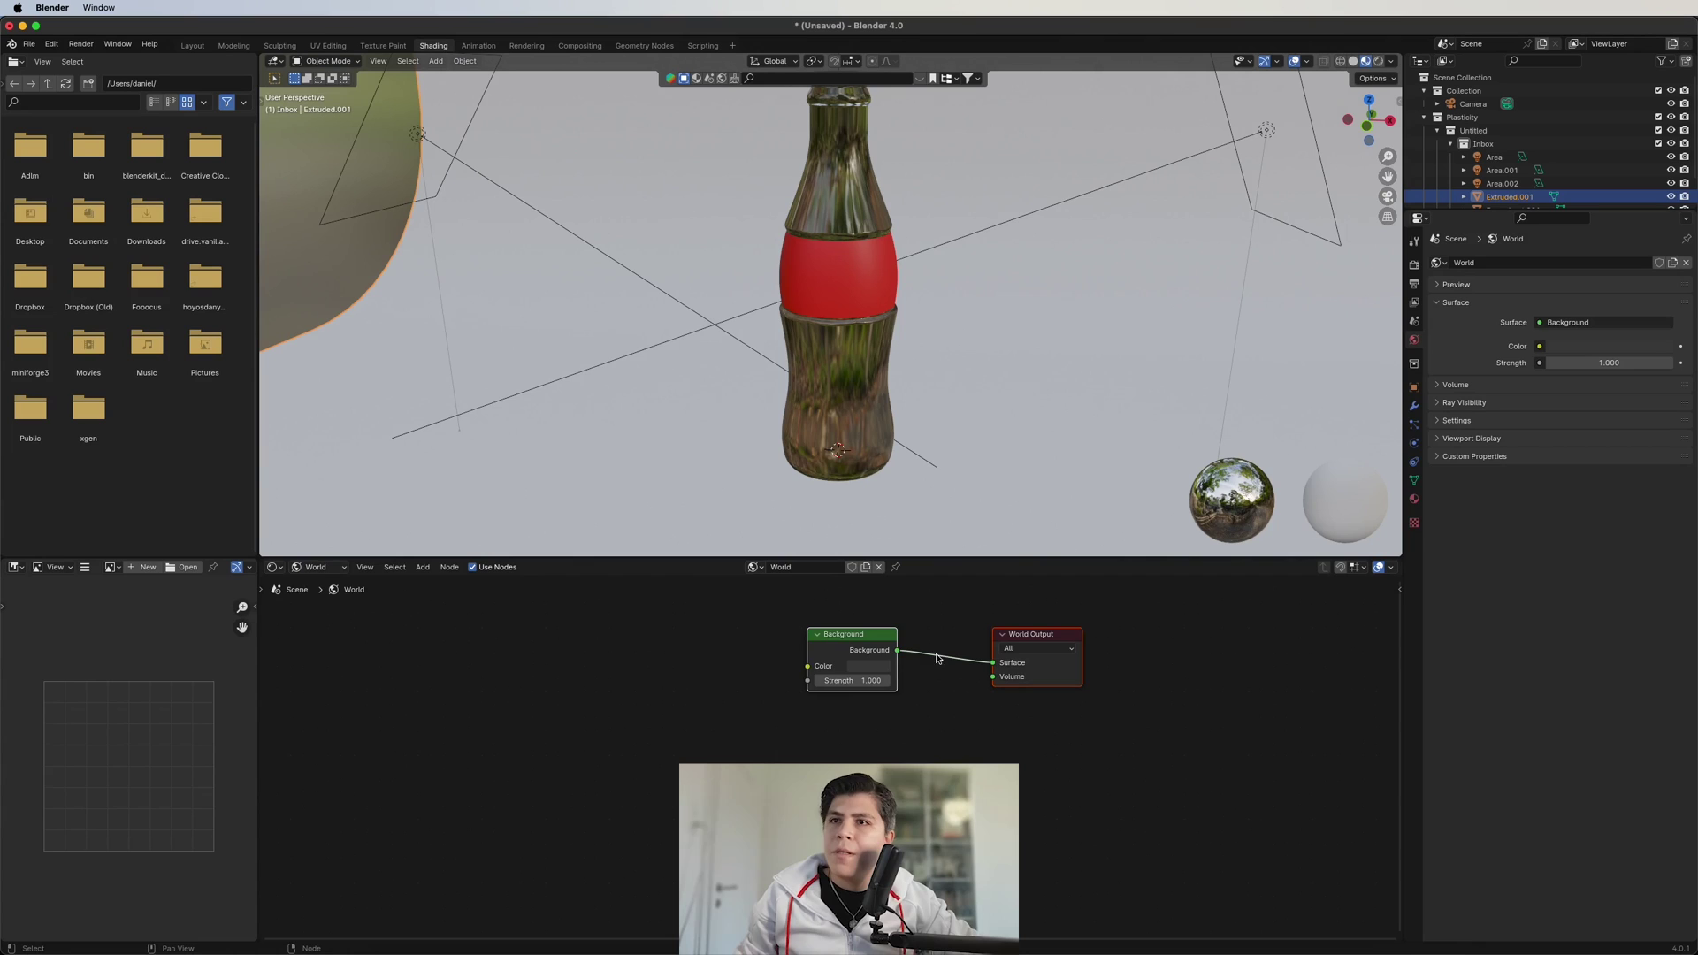
{"action": "left_click", "coordinate": [767, 733]}
{"action": "key", "text": "BackSpace"}
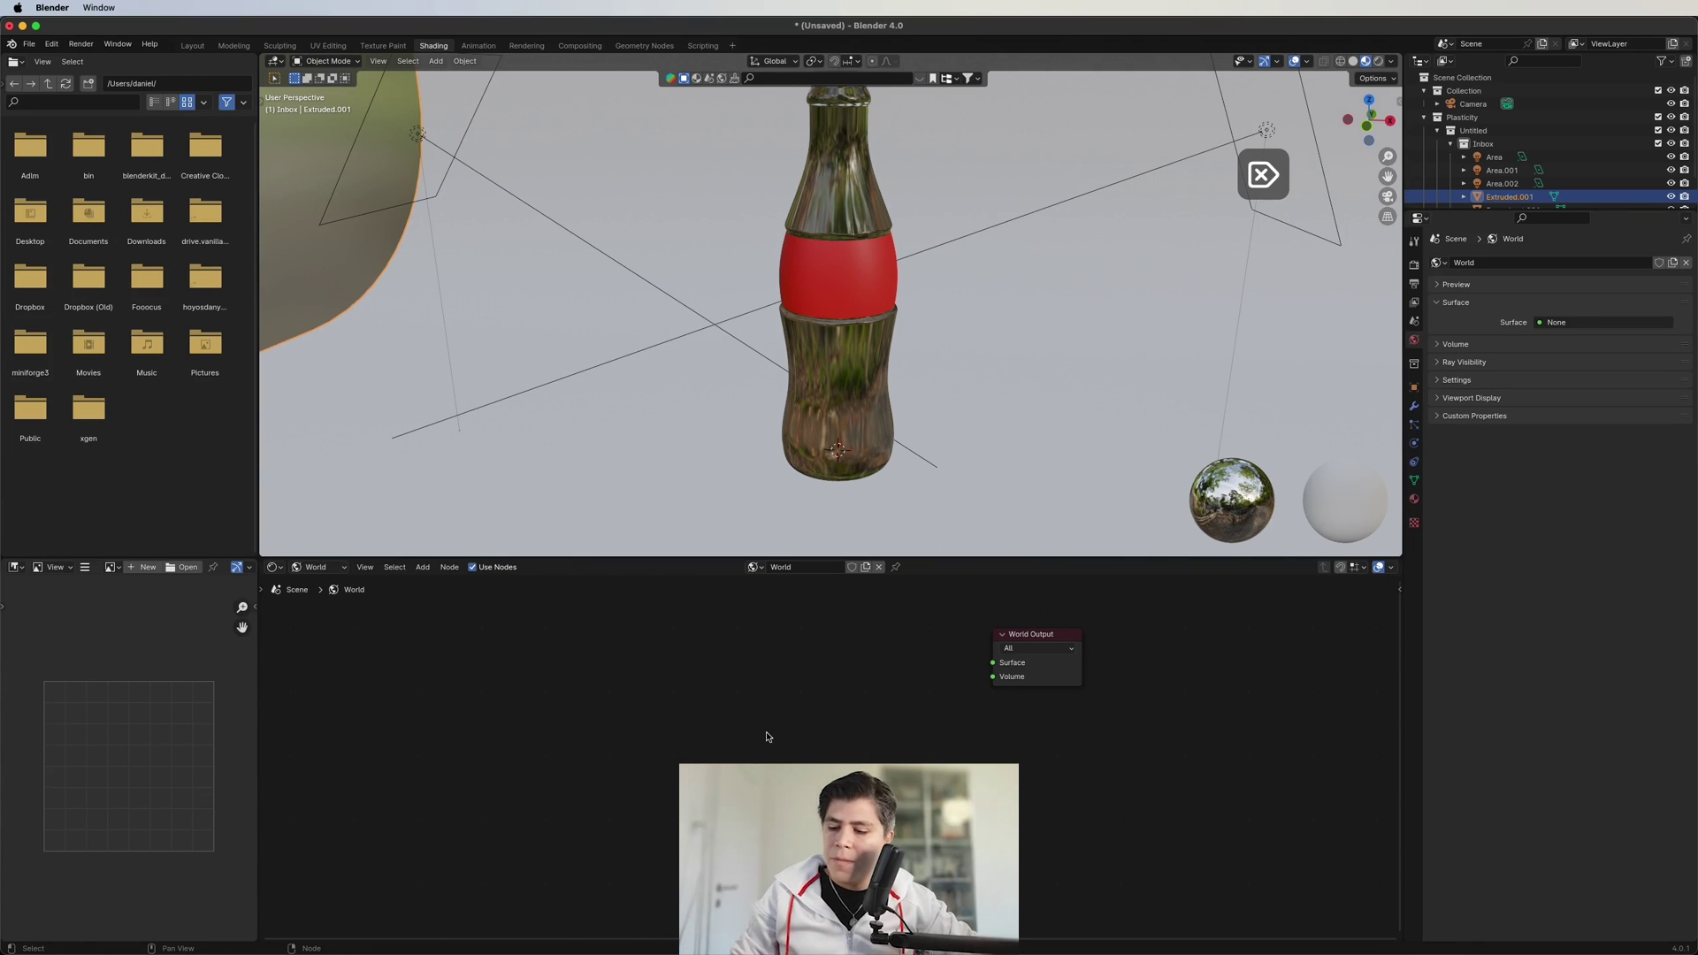
- Add an Environment Texture node and connect its Color output to the World Output's Surface
{"action": "key", "text": "shift+a"}
{"action": "type", "text": "s"}
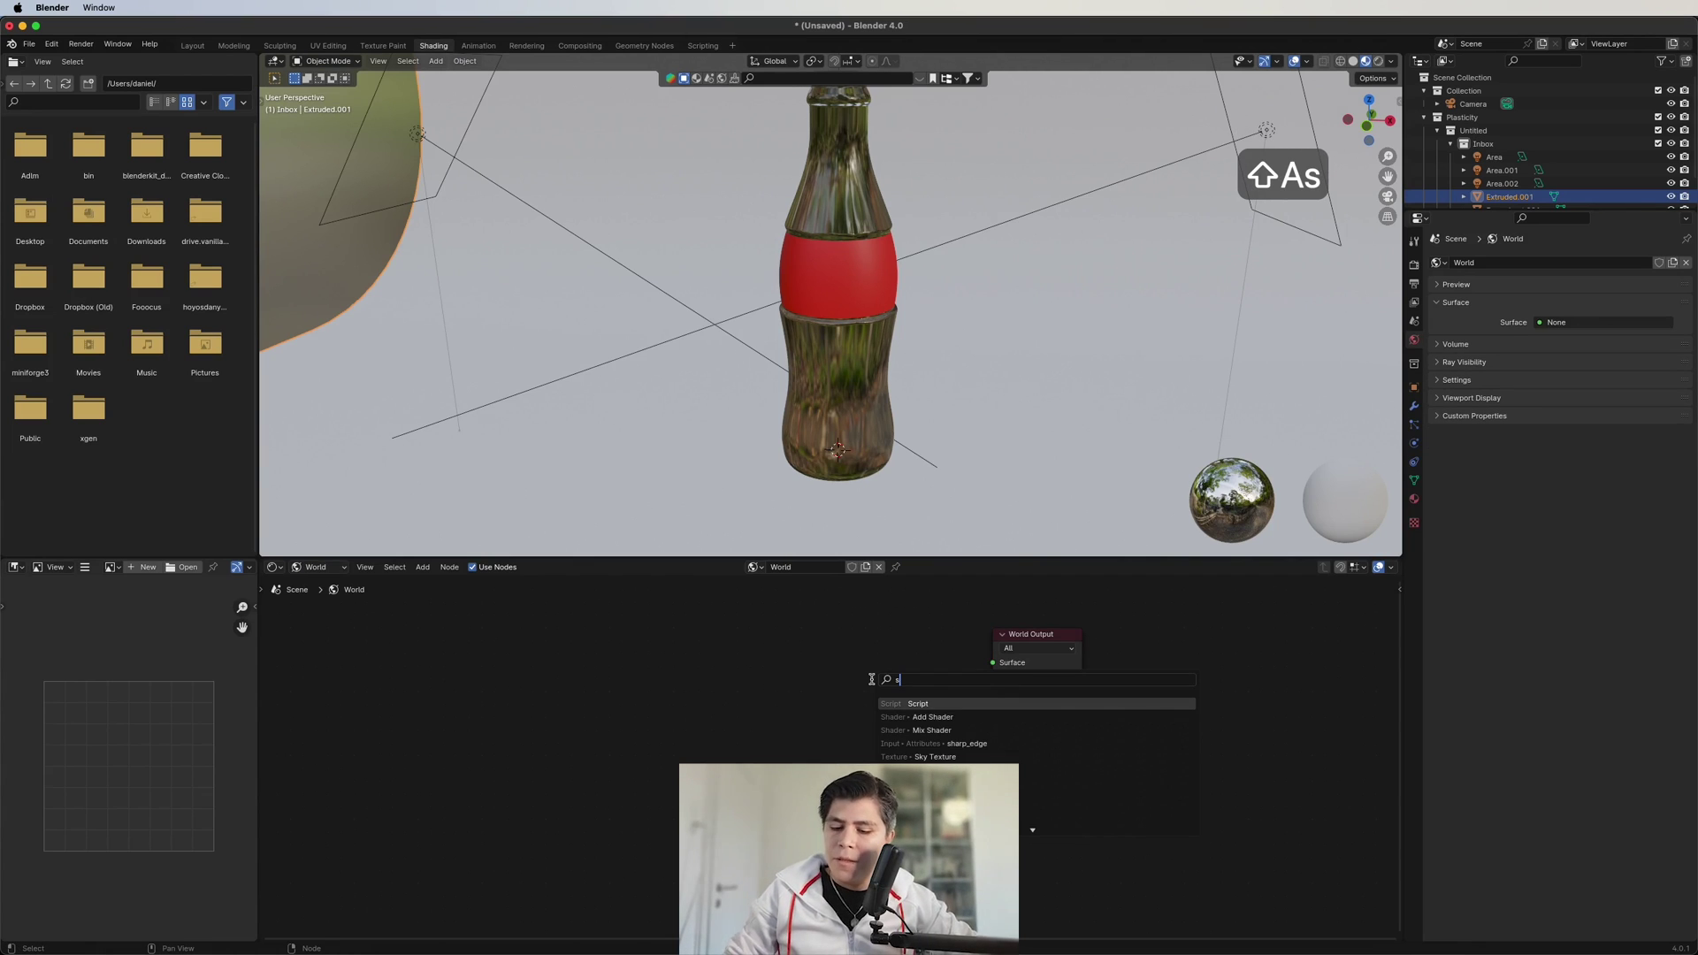
{"action": "key", "text": "BackSpace"}
{"action": "type", "text": "ev"}
{"action": "key", "text": "BackSpace"}
{"action": "type", "text": "nvi"}
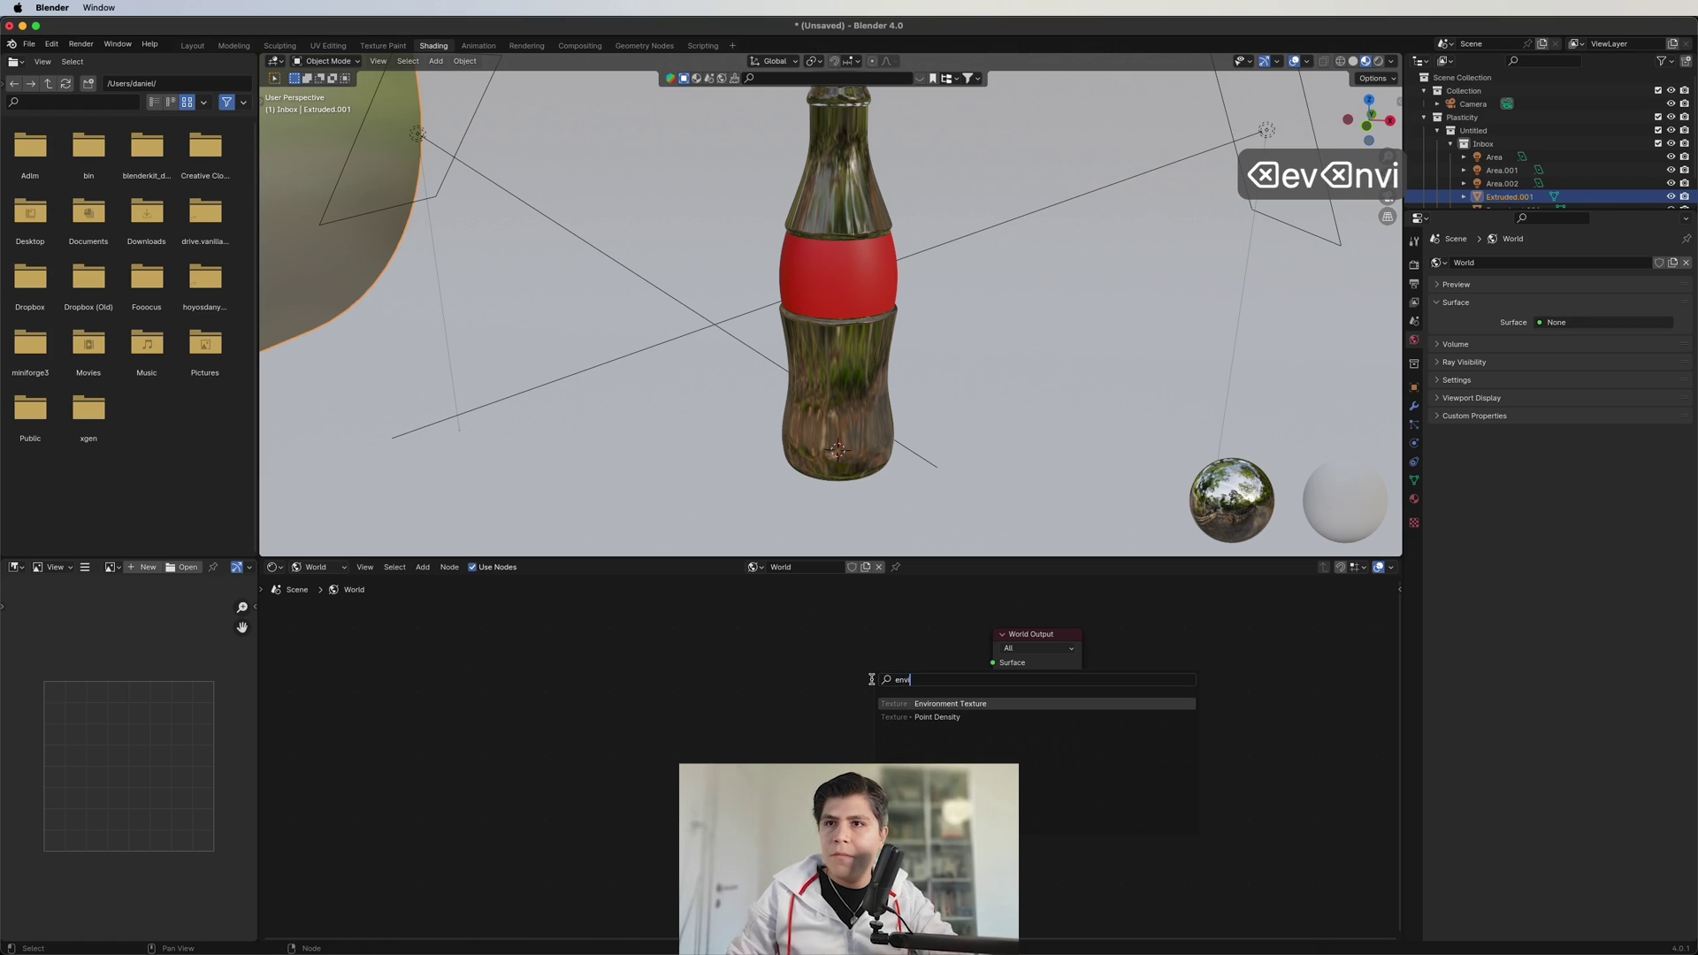
{"action": "key", "text": "Return"}
{"action": "left_click", "coordinate": [740, 669]}
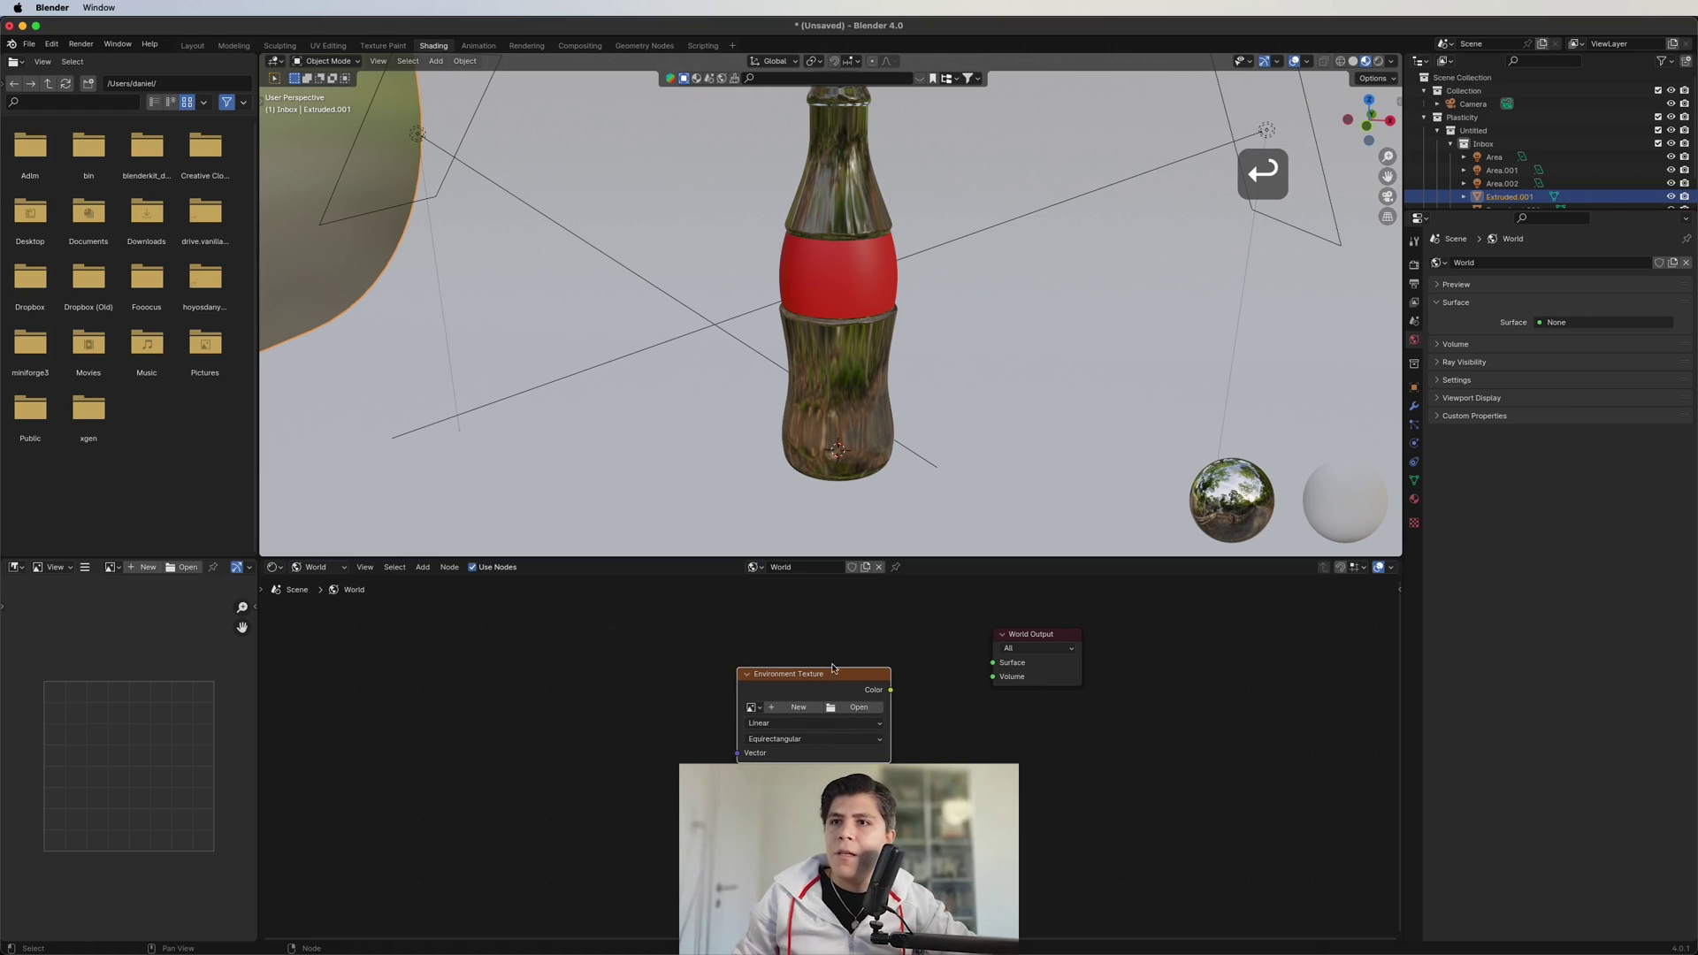
{"action": "left_click_drag", "start_coordinate": [892, 690], "coordinate": [992, 663]}
{"action": "scroll", "coordinate": [953, 712], "scroll_direction": "up", "scroll_amount": 3}
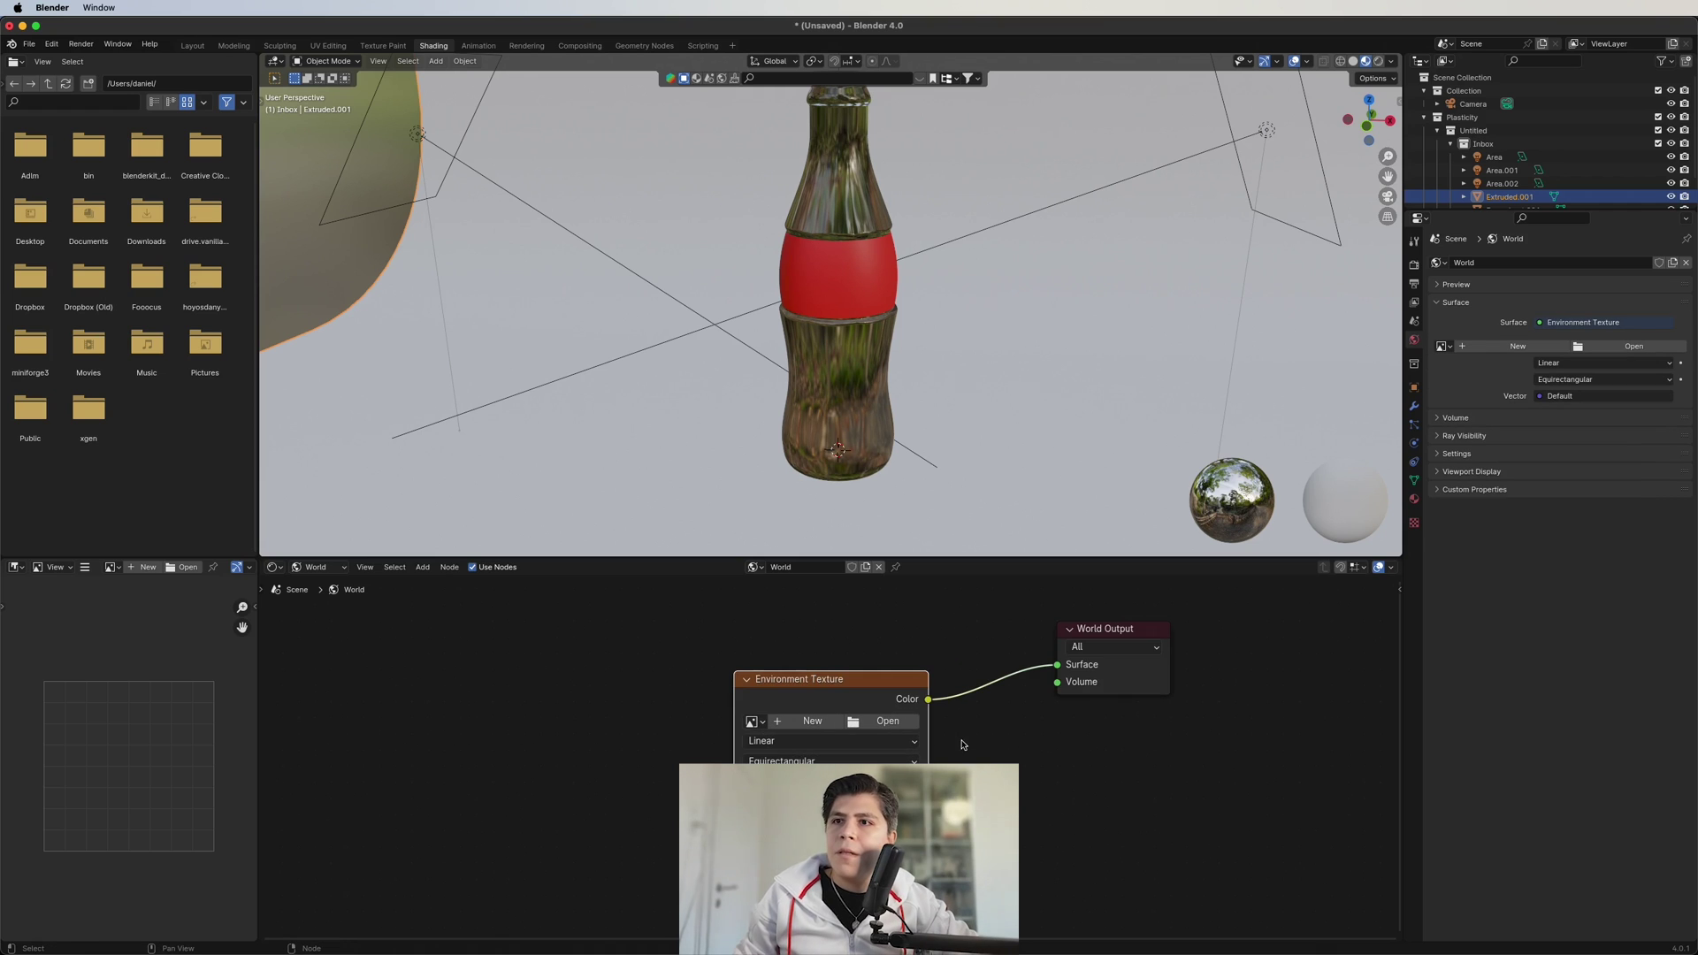
- Load courtyard.exr from the Blender world materials folder into the Environment Texture node
{"action": "left_click", "coordinate": [885, 721]}
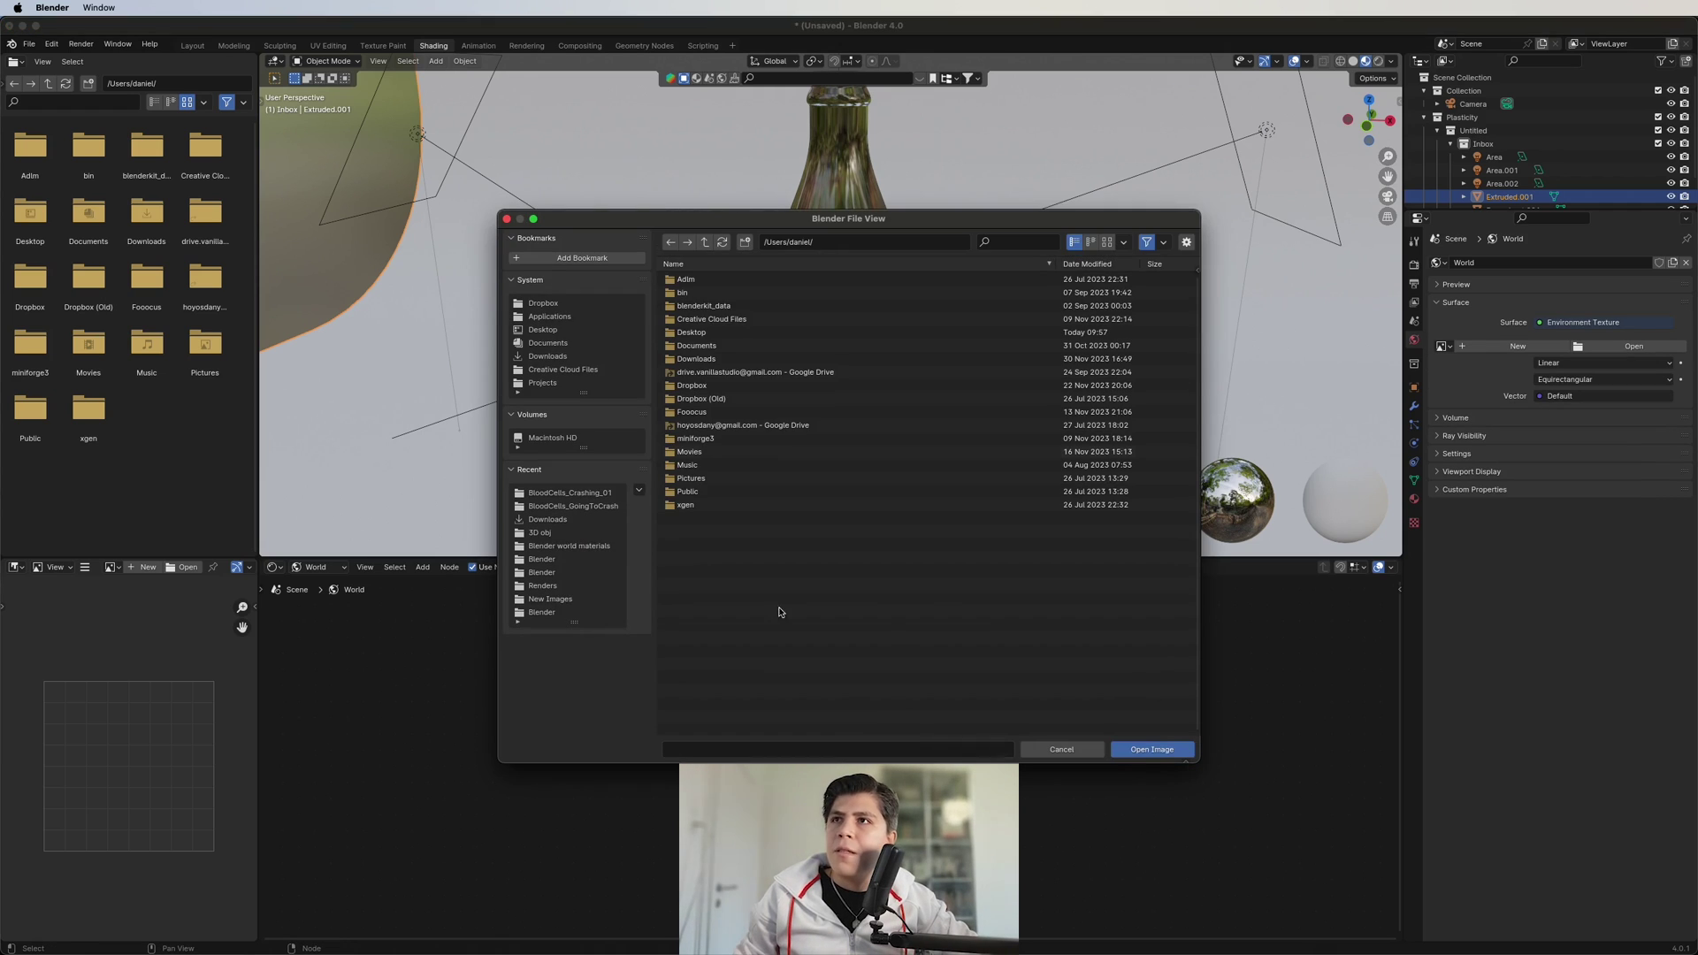
{"action": "left_click", "coordinate": [569, 546]}
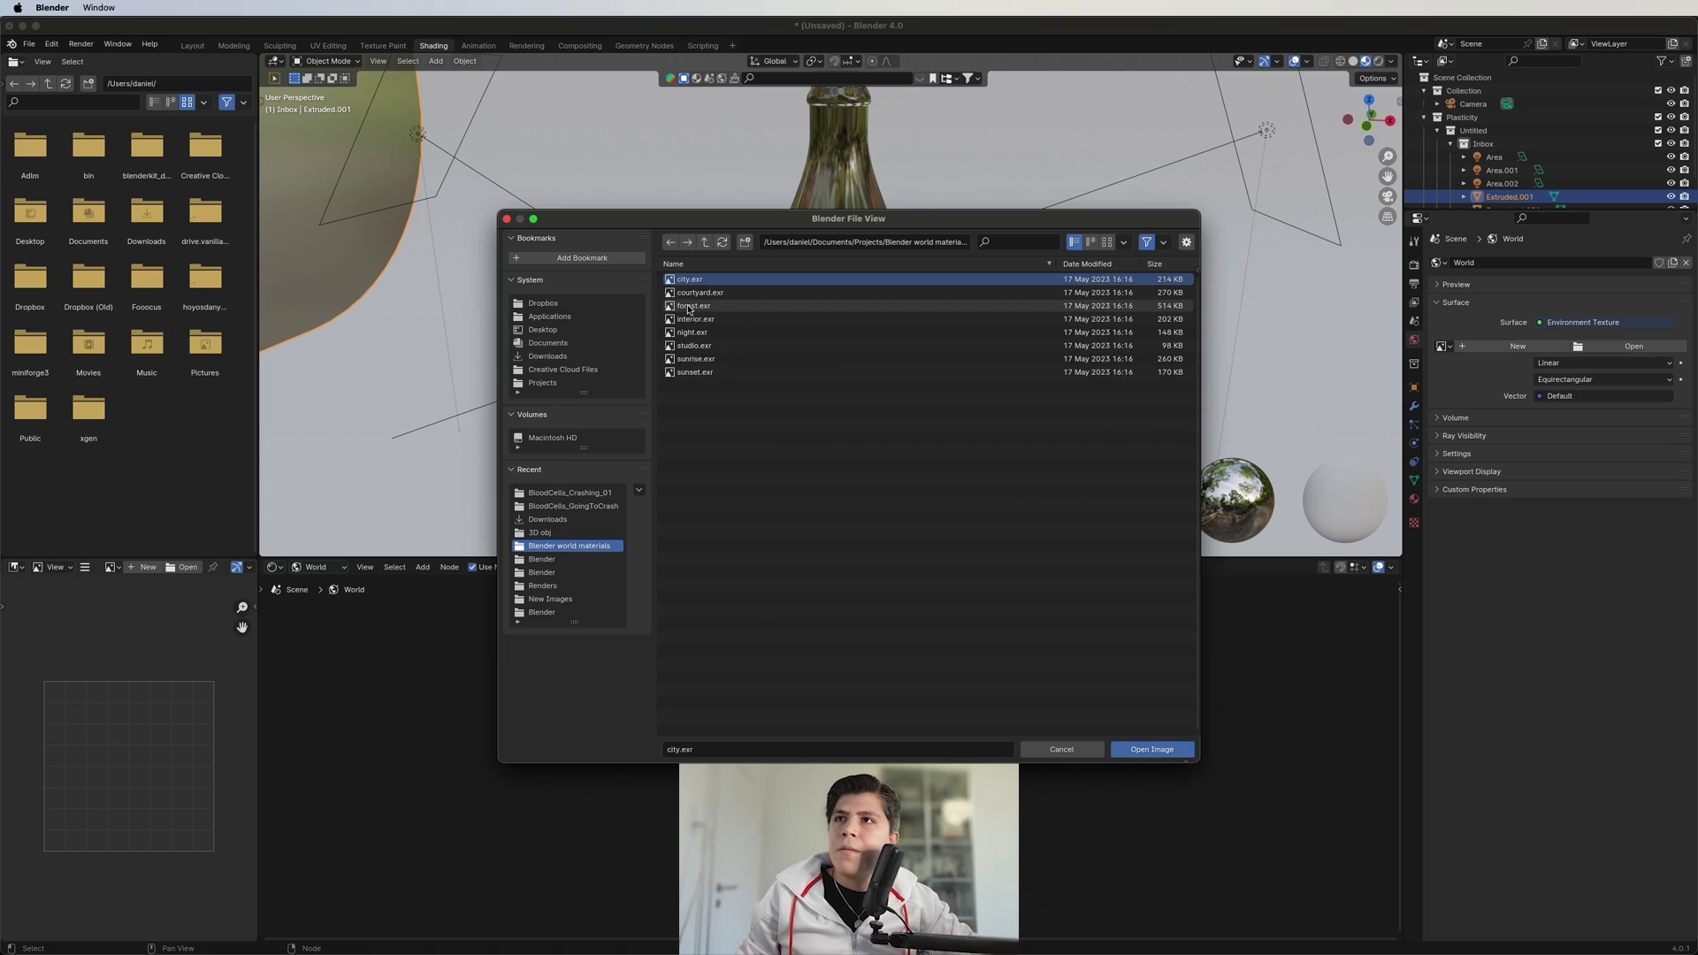
{"action": "left_click", "coordinate": [733, 293]}
{"action": "left_click", "coordinate": [1151, 749]}
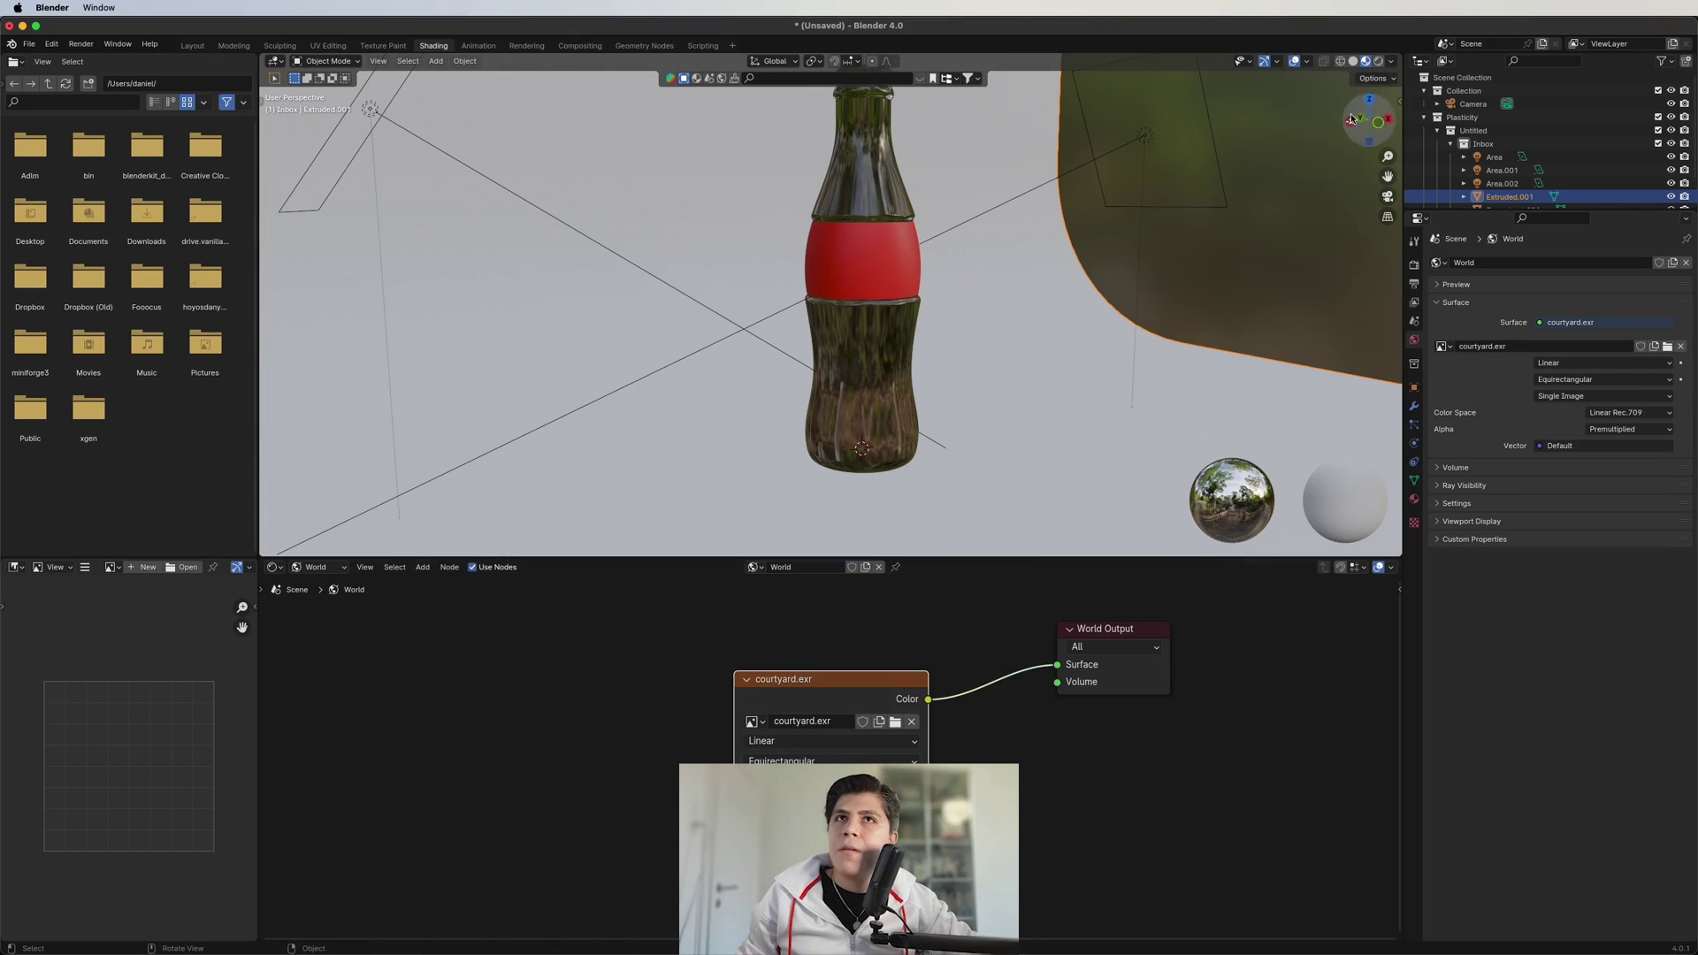
- Switch the Shading workspace's 3D view to rendered shading and check the bottle under the new environment lighting
{"action": "left_click", "coordinate": [1392, 61]}
{"action": "left_click", "coordinate": [1336, 141]}
{"action": "left_click", "coordinate": [1325, 126]}
{"action": "left_click", "coordinate": [1377, 61]}
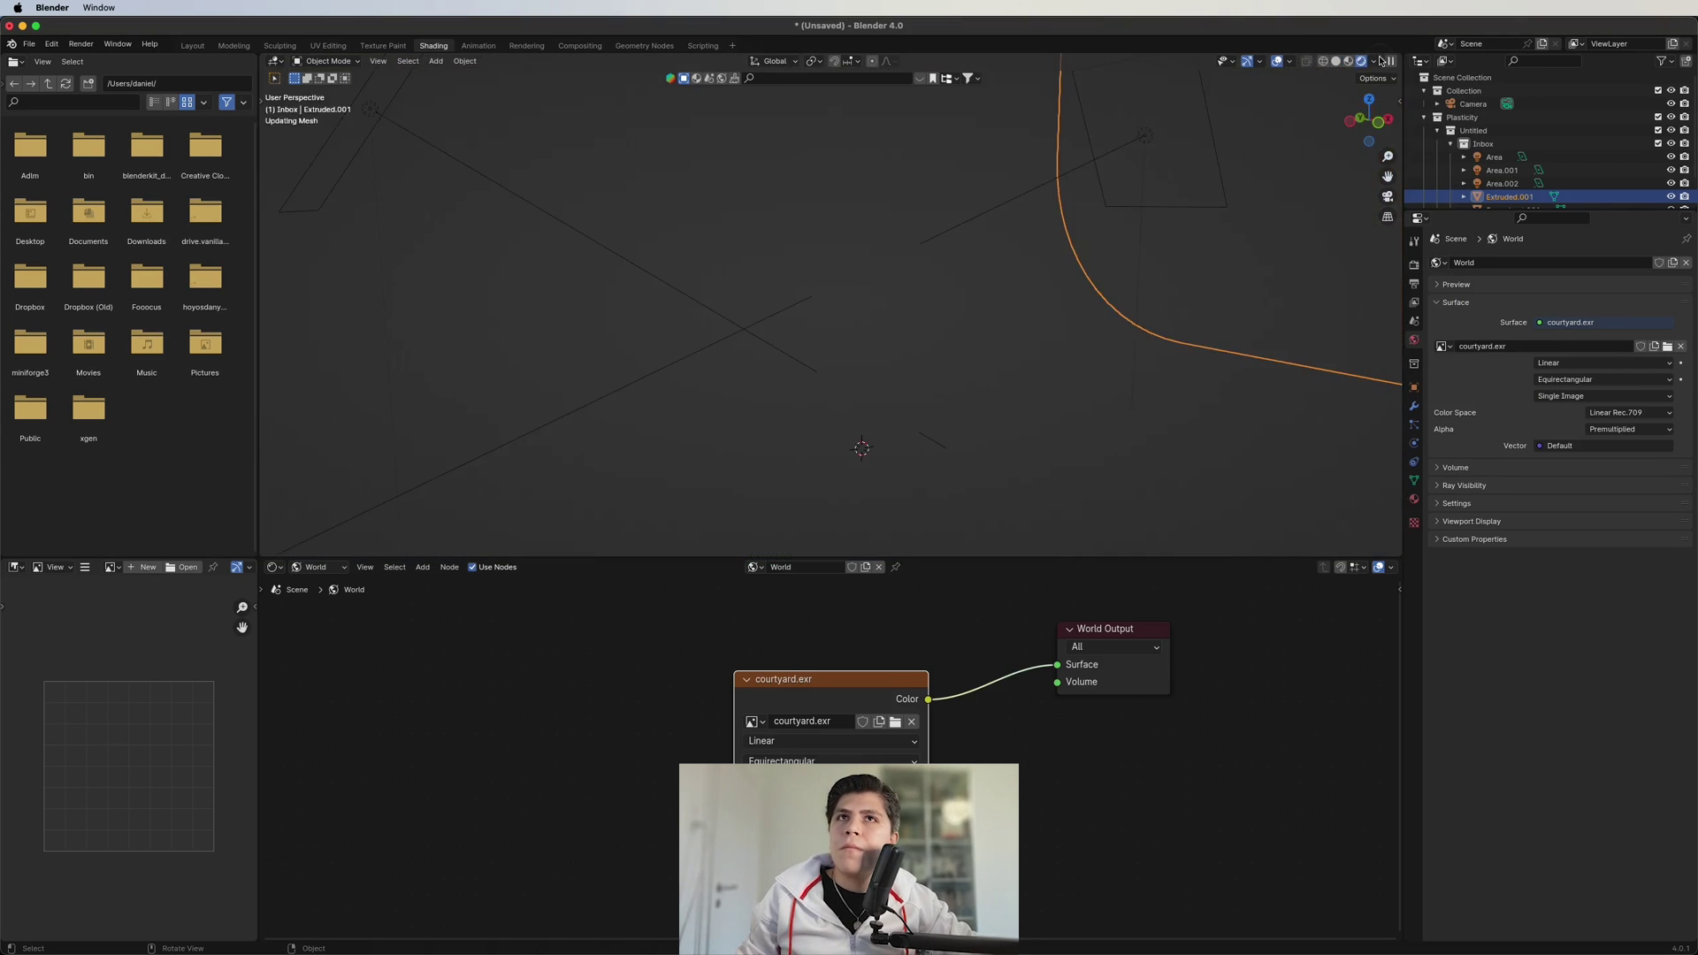
{"action": "middle_click_drag", "start_coordinate": [893, 325], "coordinate": [877, 298]}
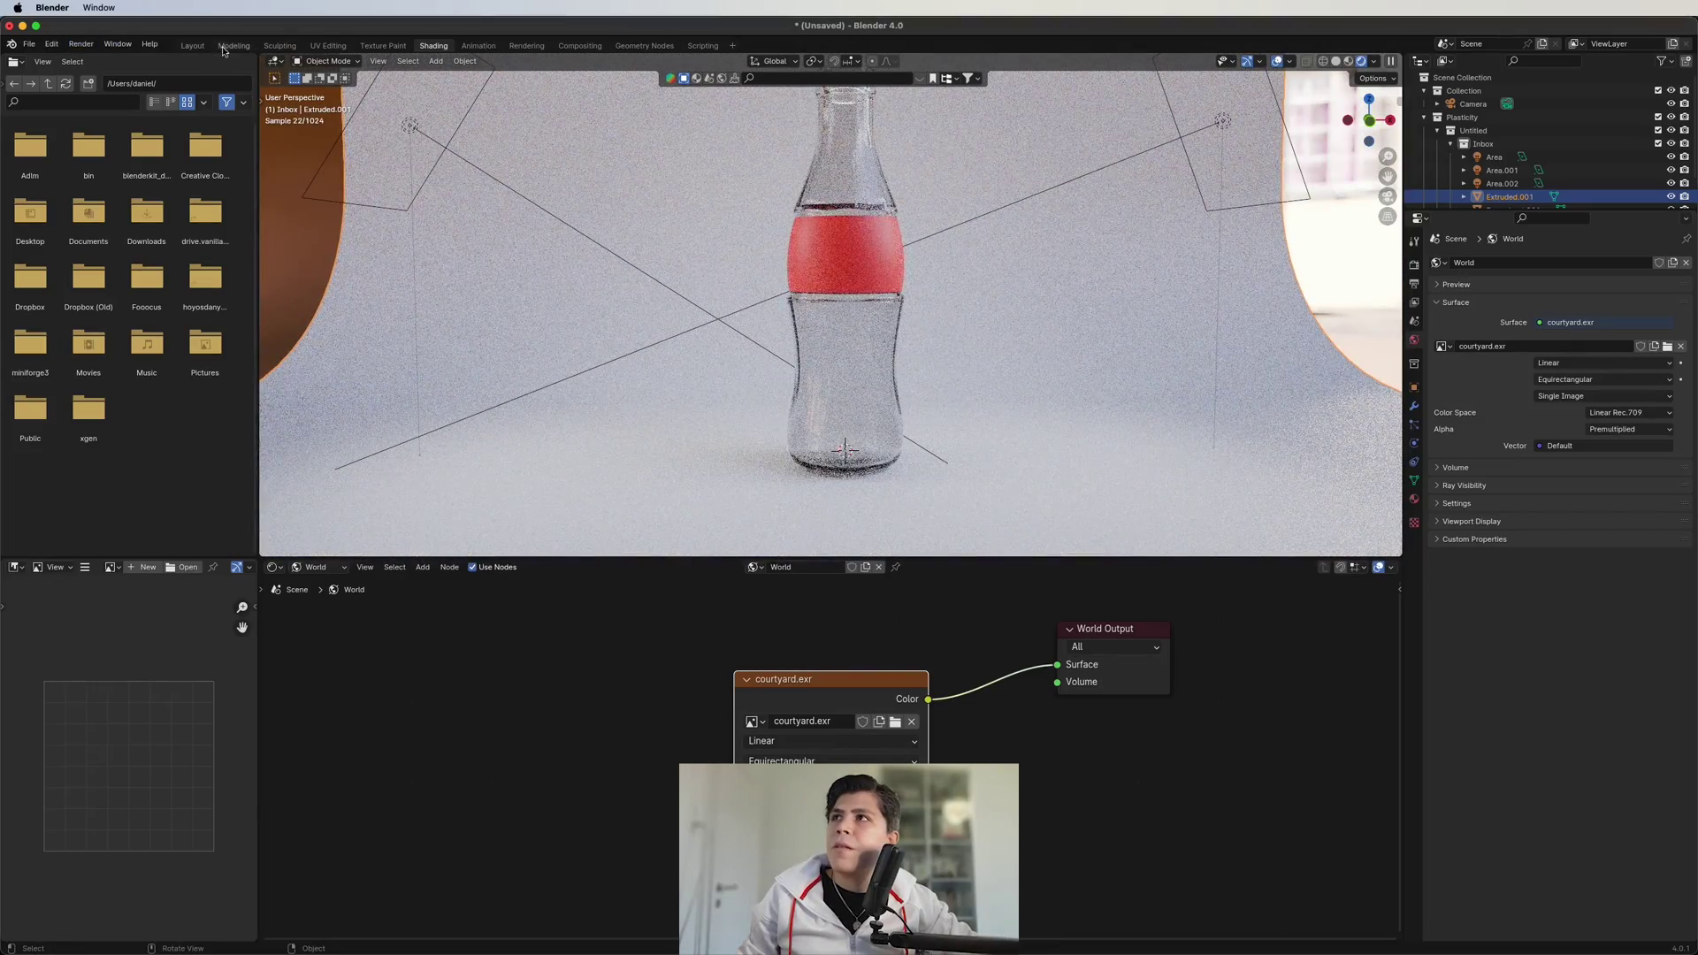
- Return to the Layout workspace and render the bottle image from the camera
{"action": "left_click", "coordinate": [192, 46]}
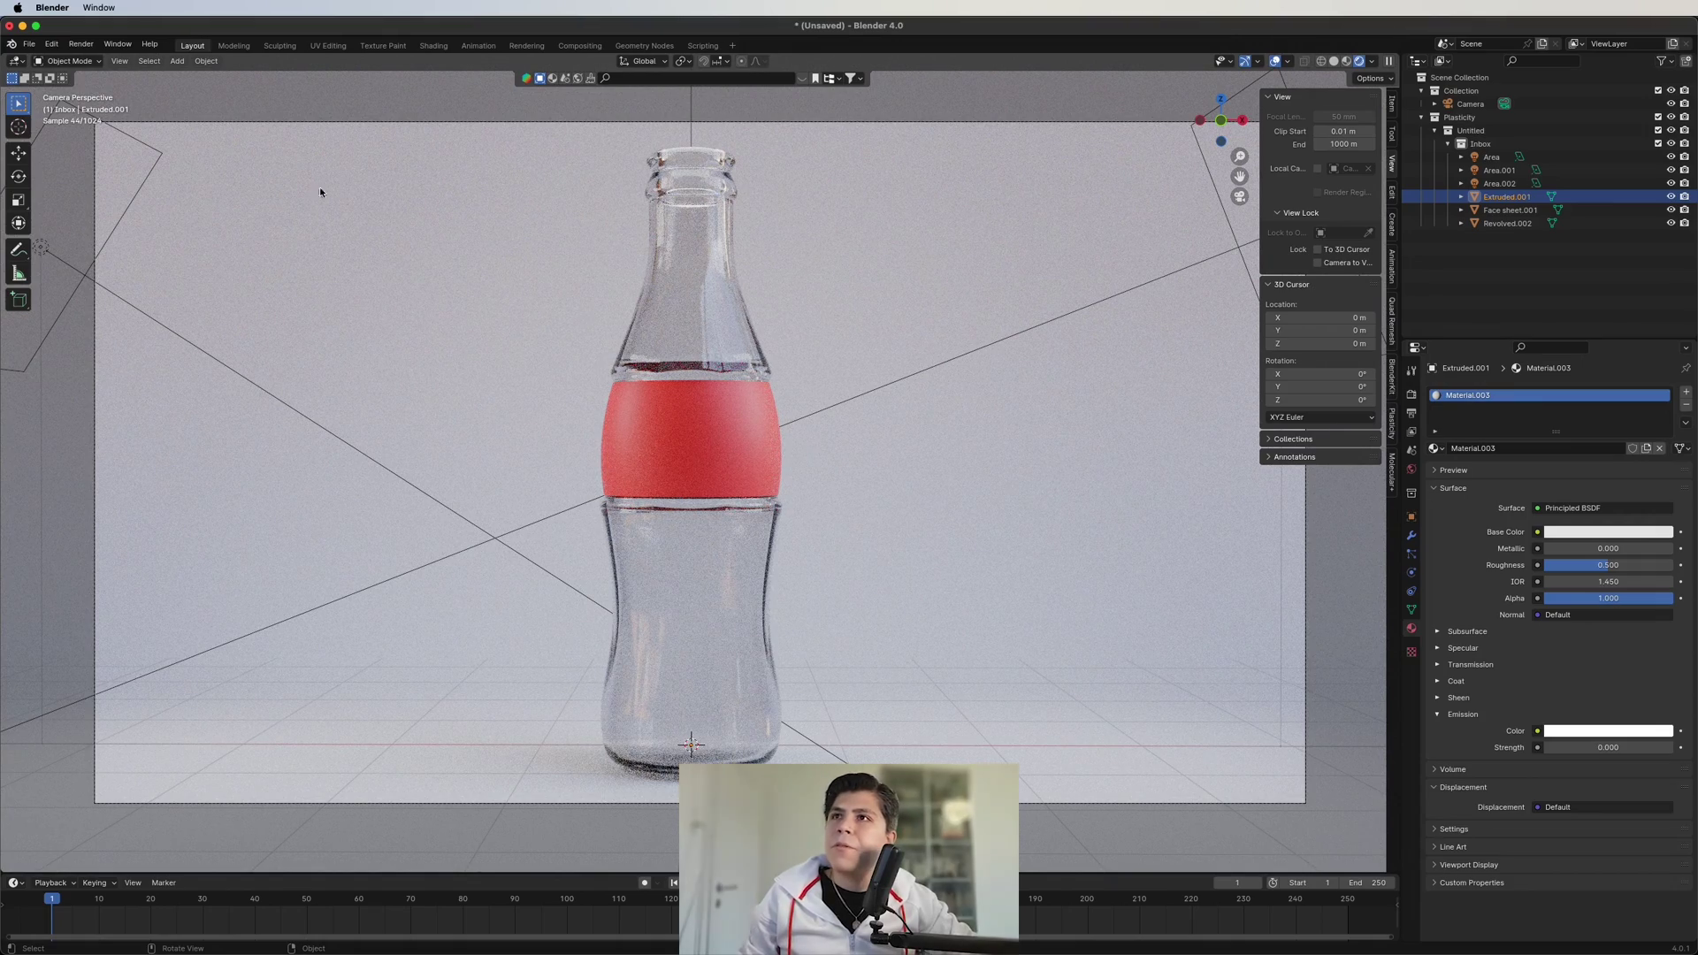
{"action": "key", "text": "F12"}
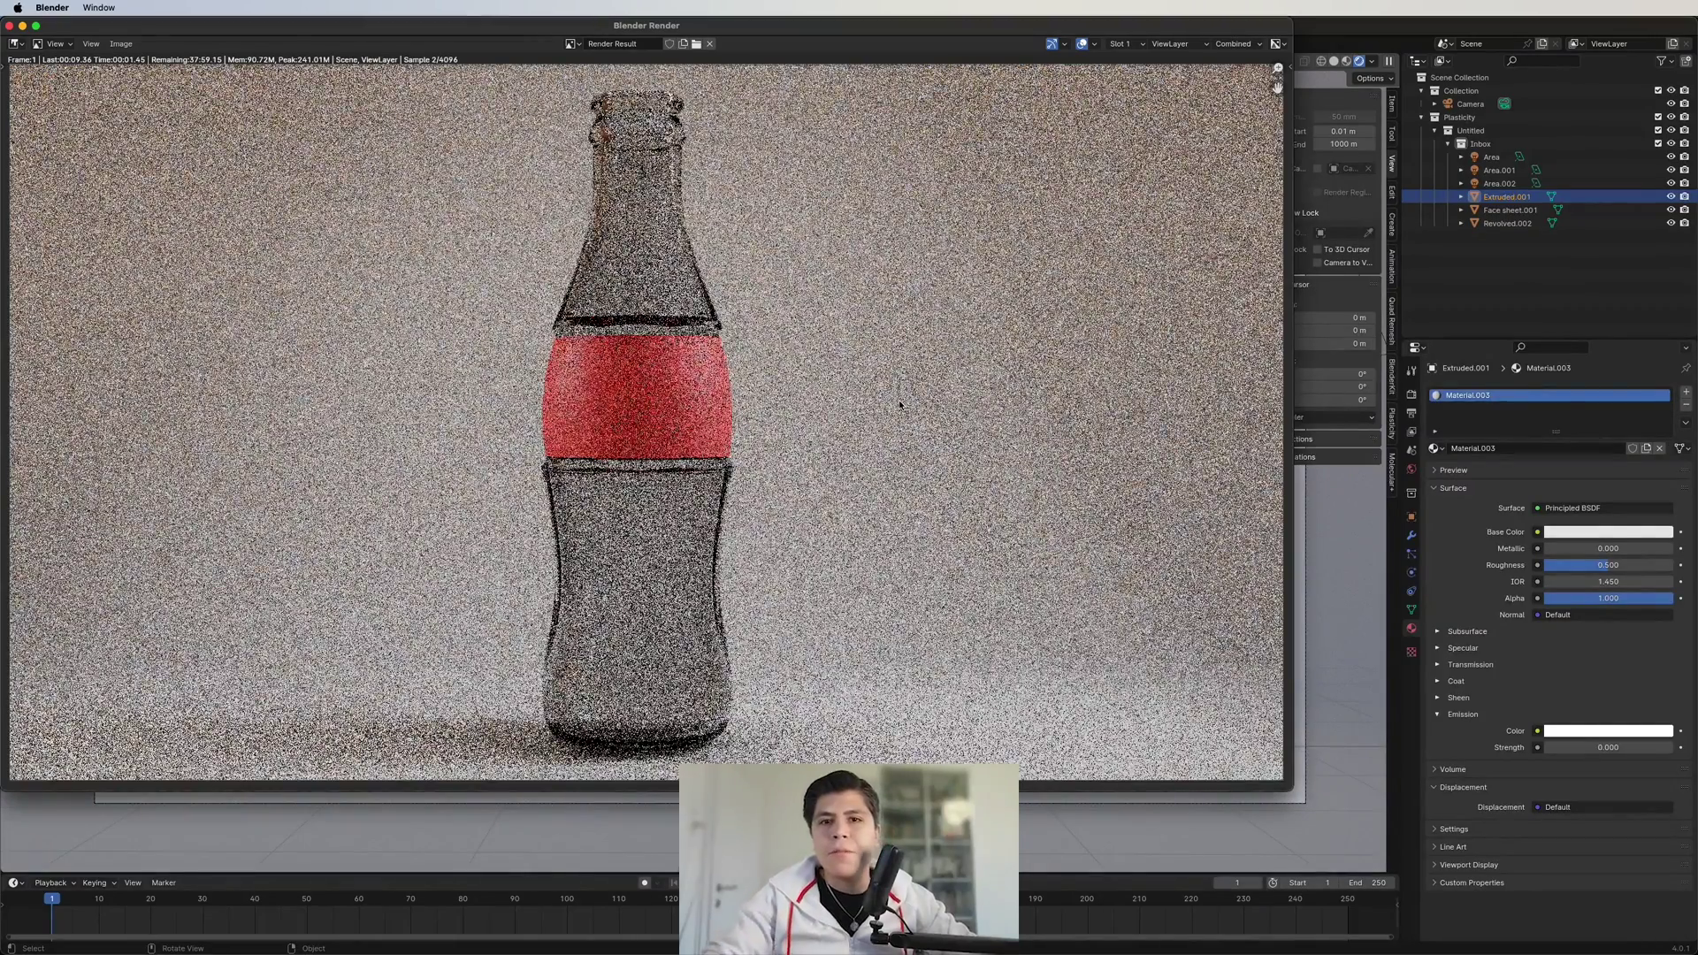